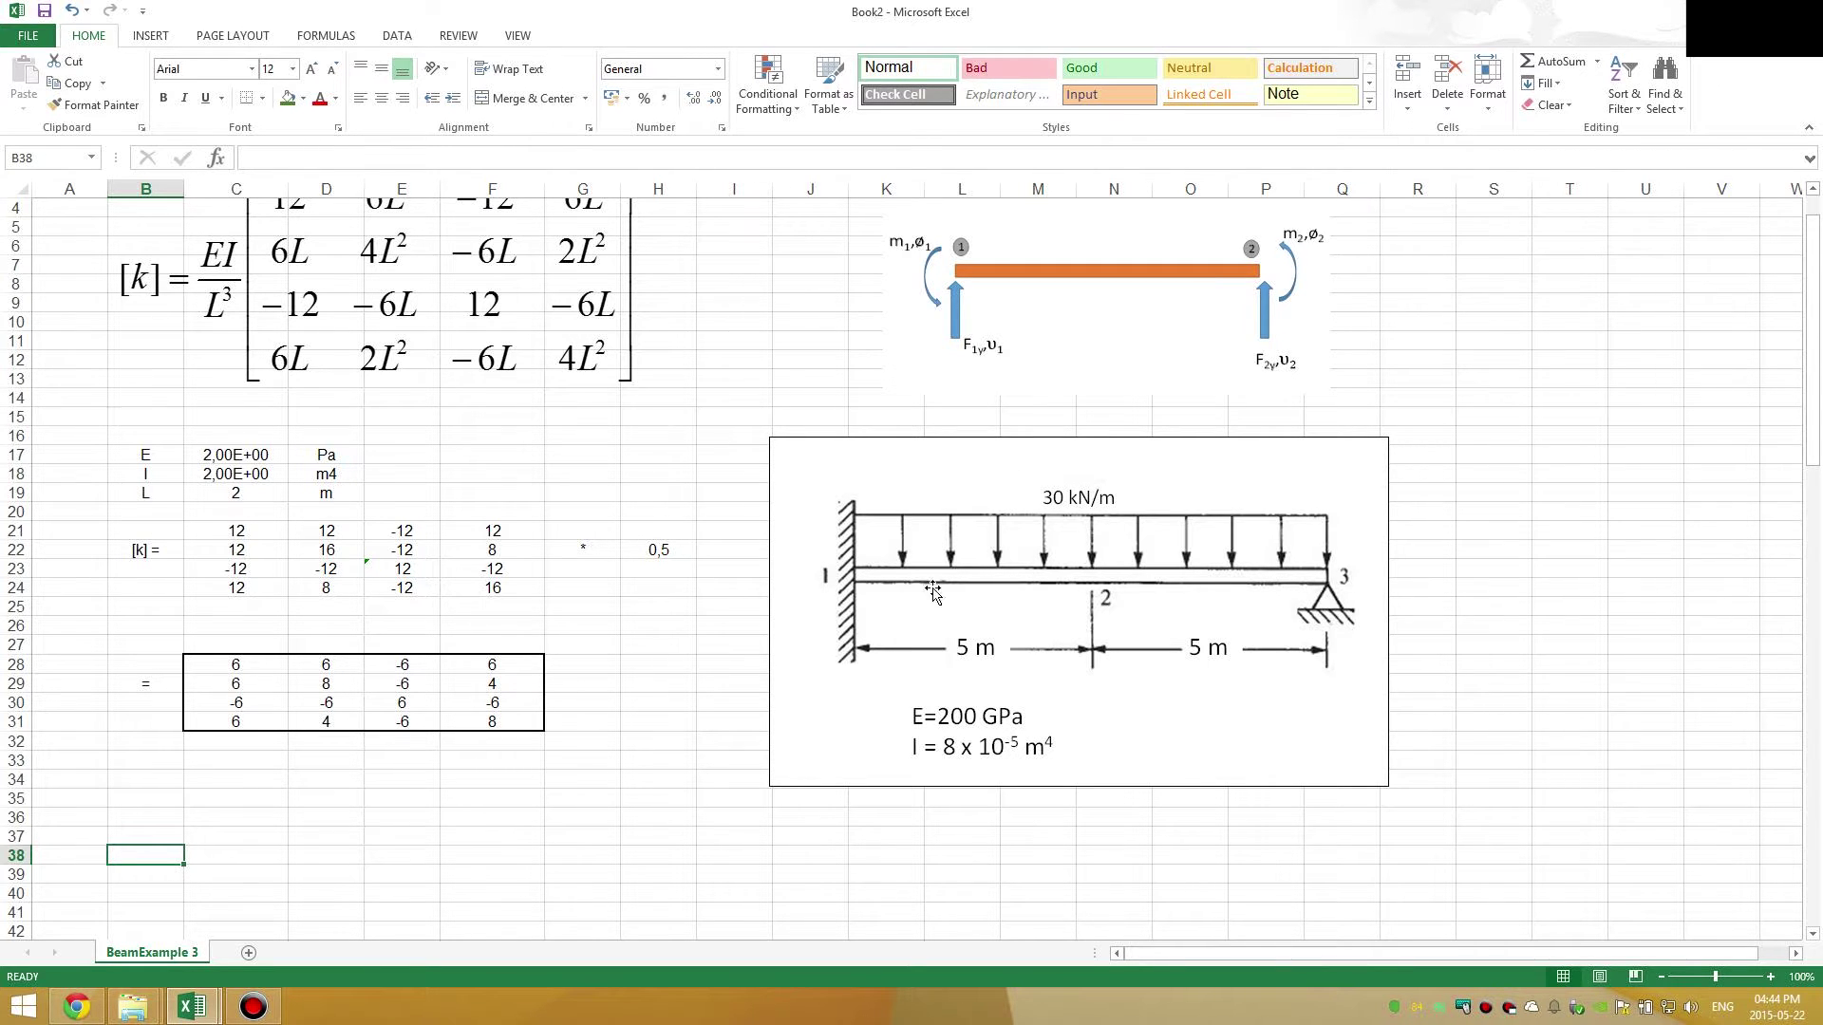
click(637, 678)
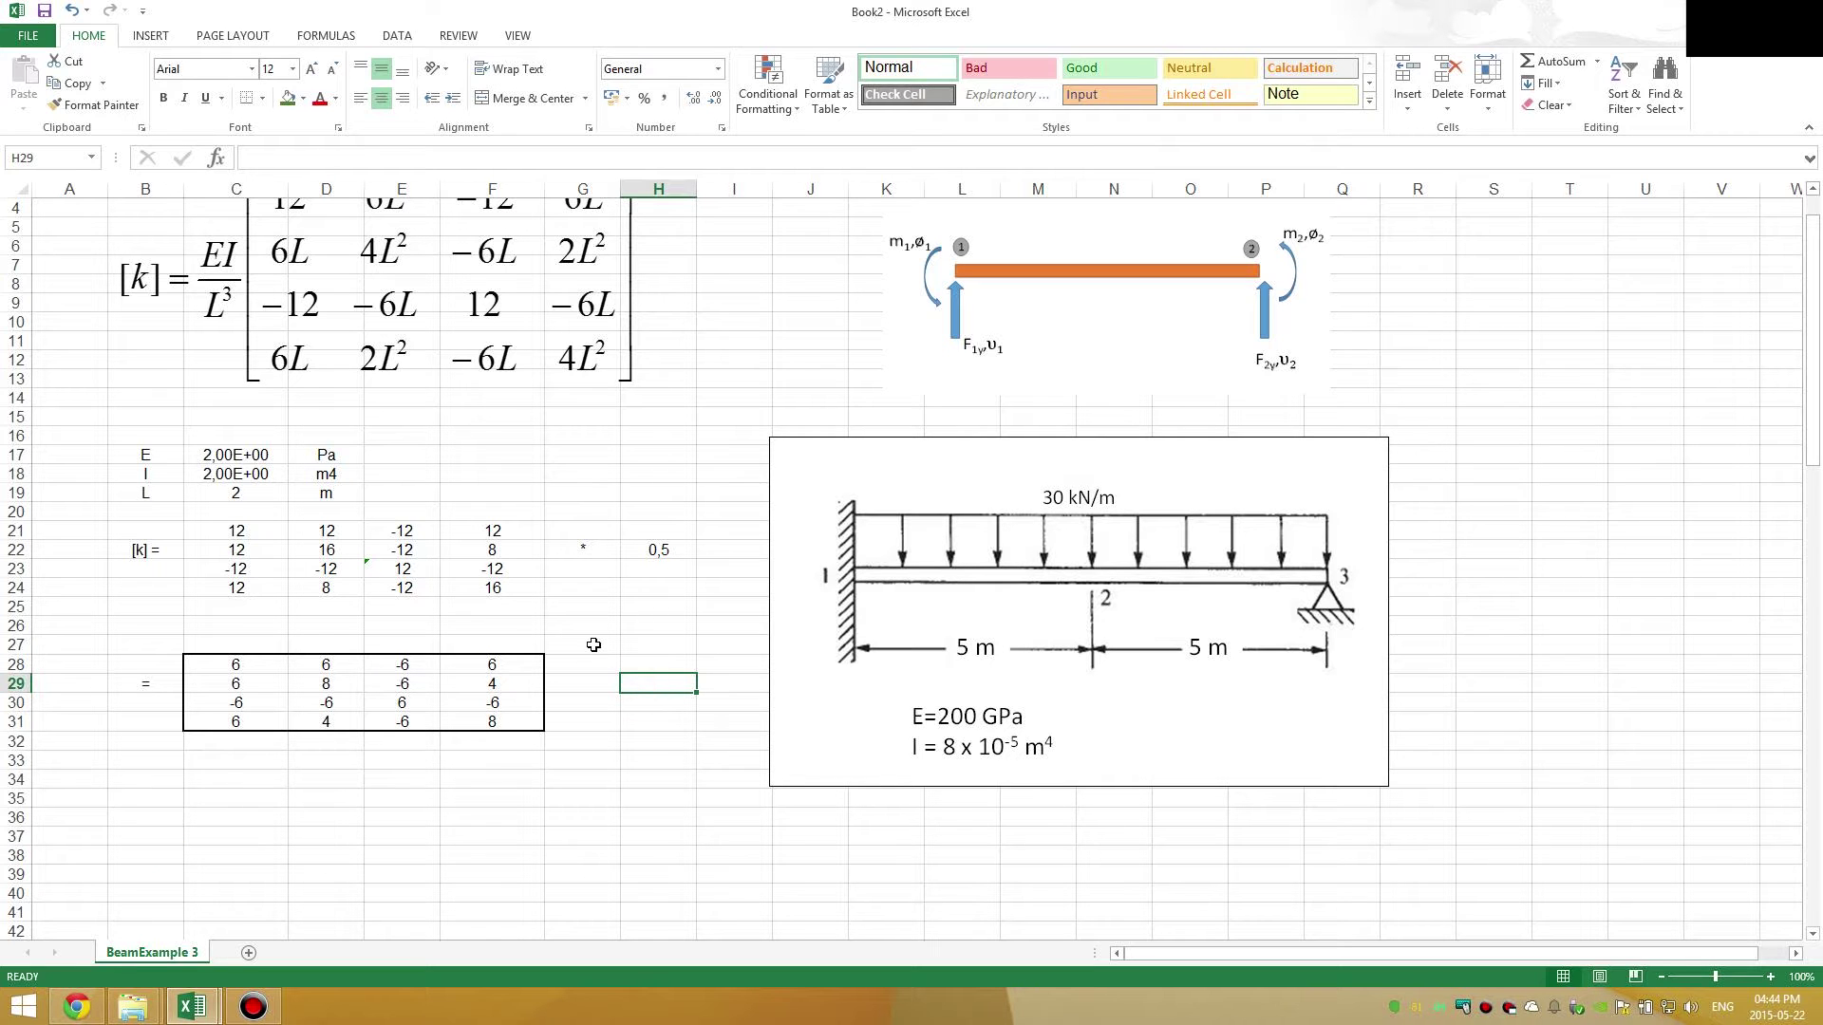
scroll(595, 646, up, 1)
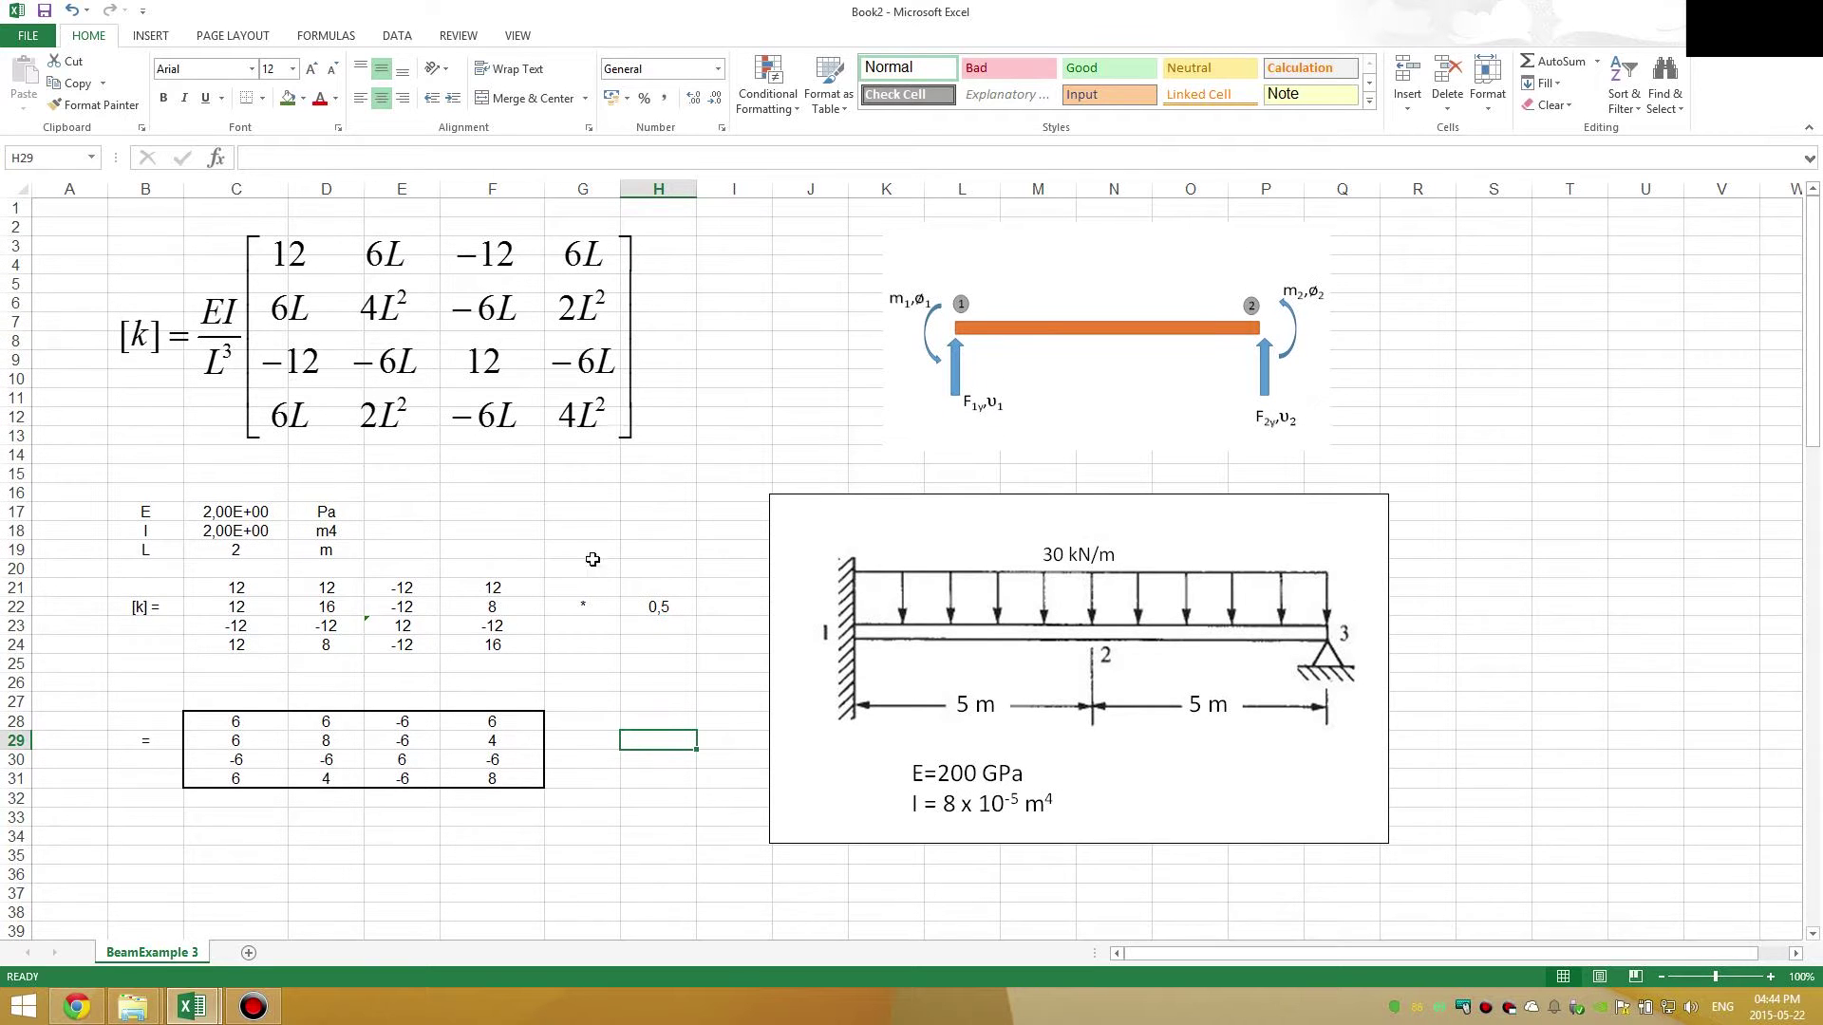
scroll(249, 835, down, 1)
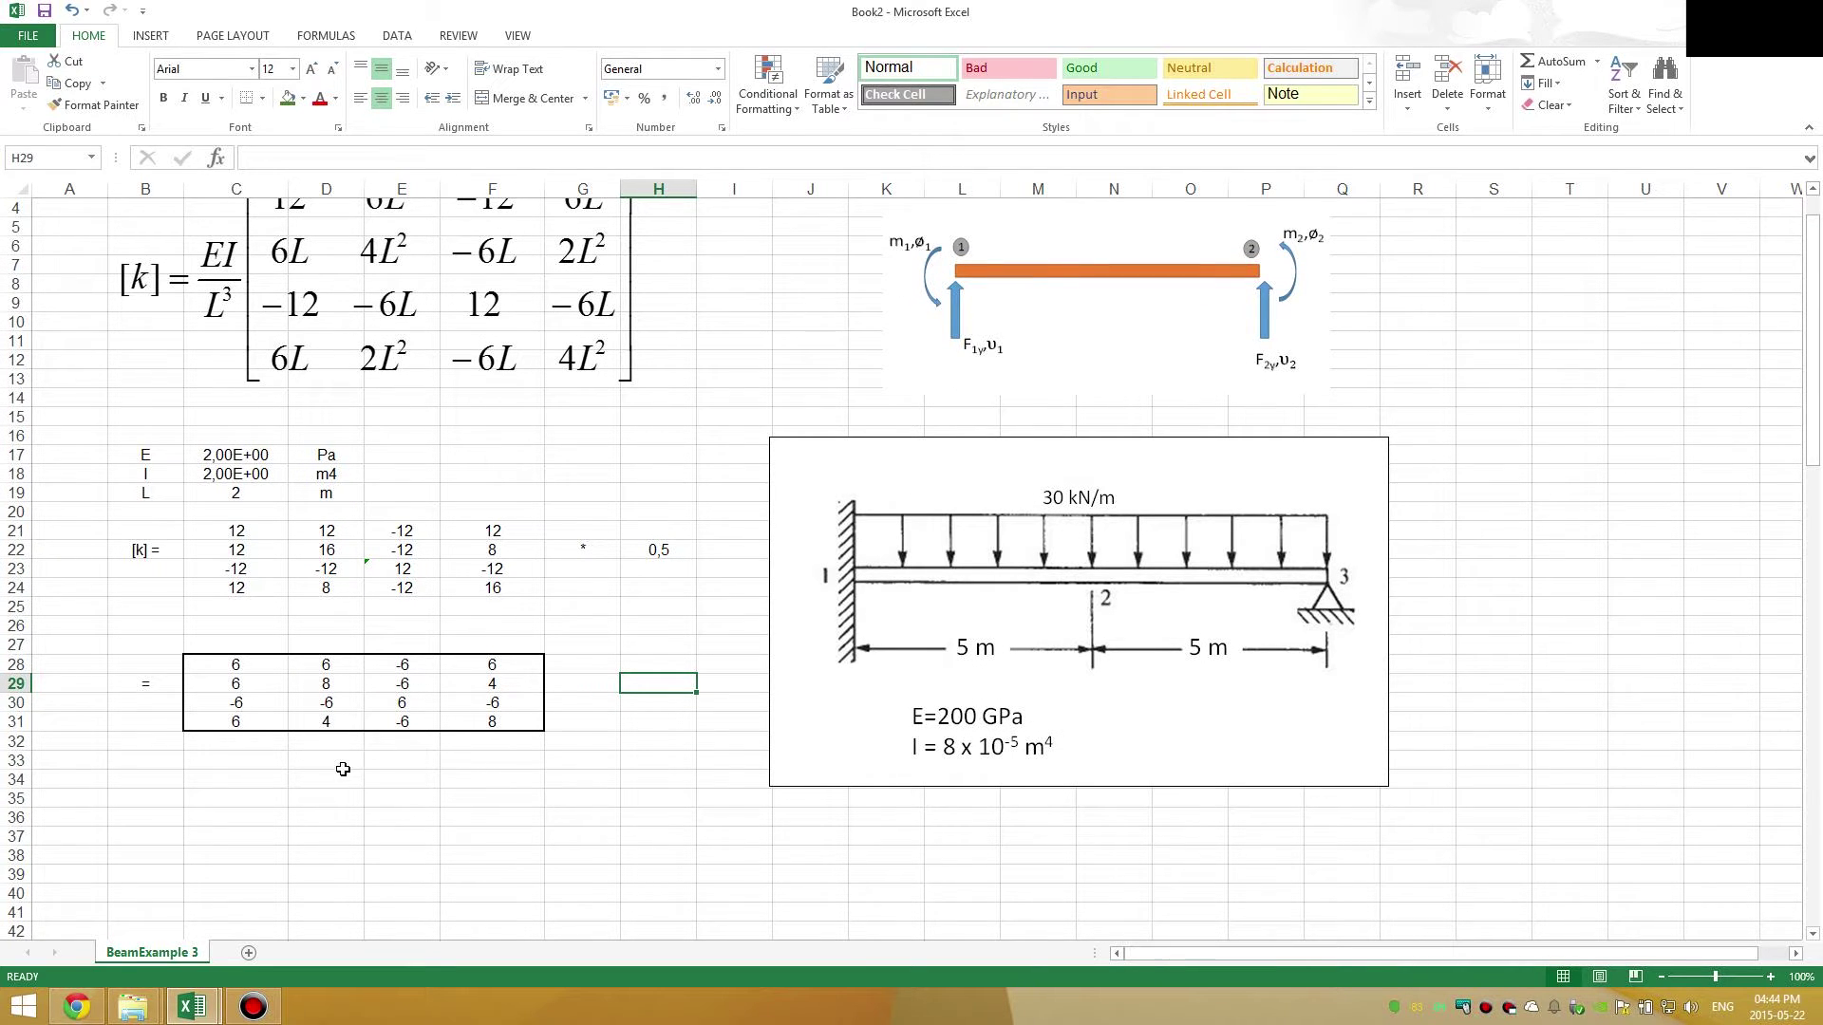
click(847, 712)
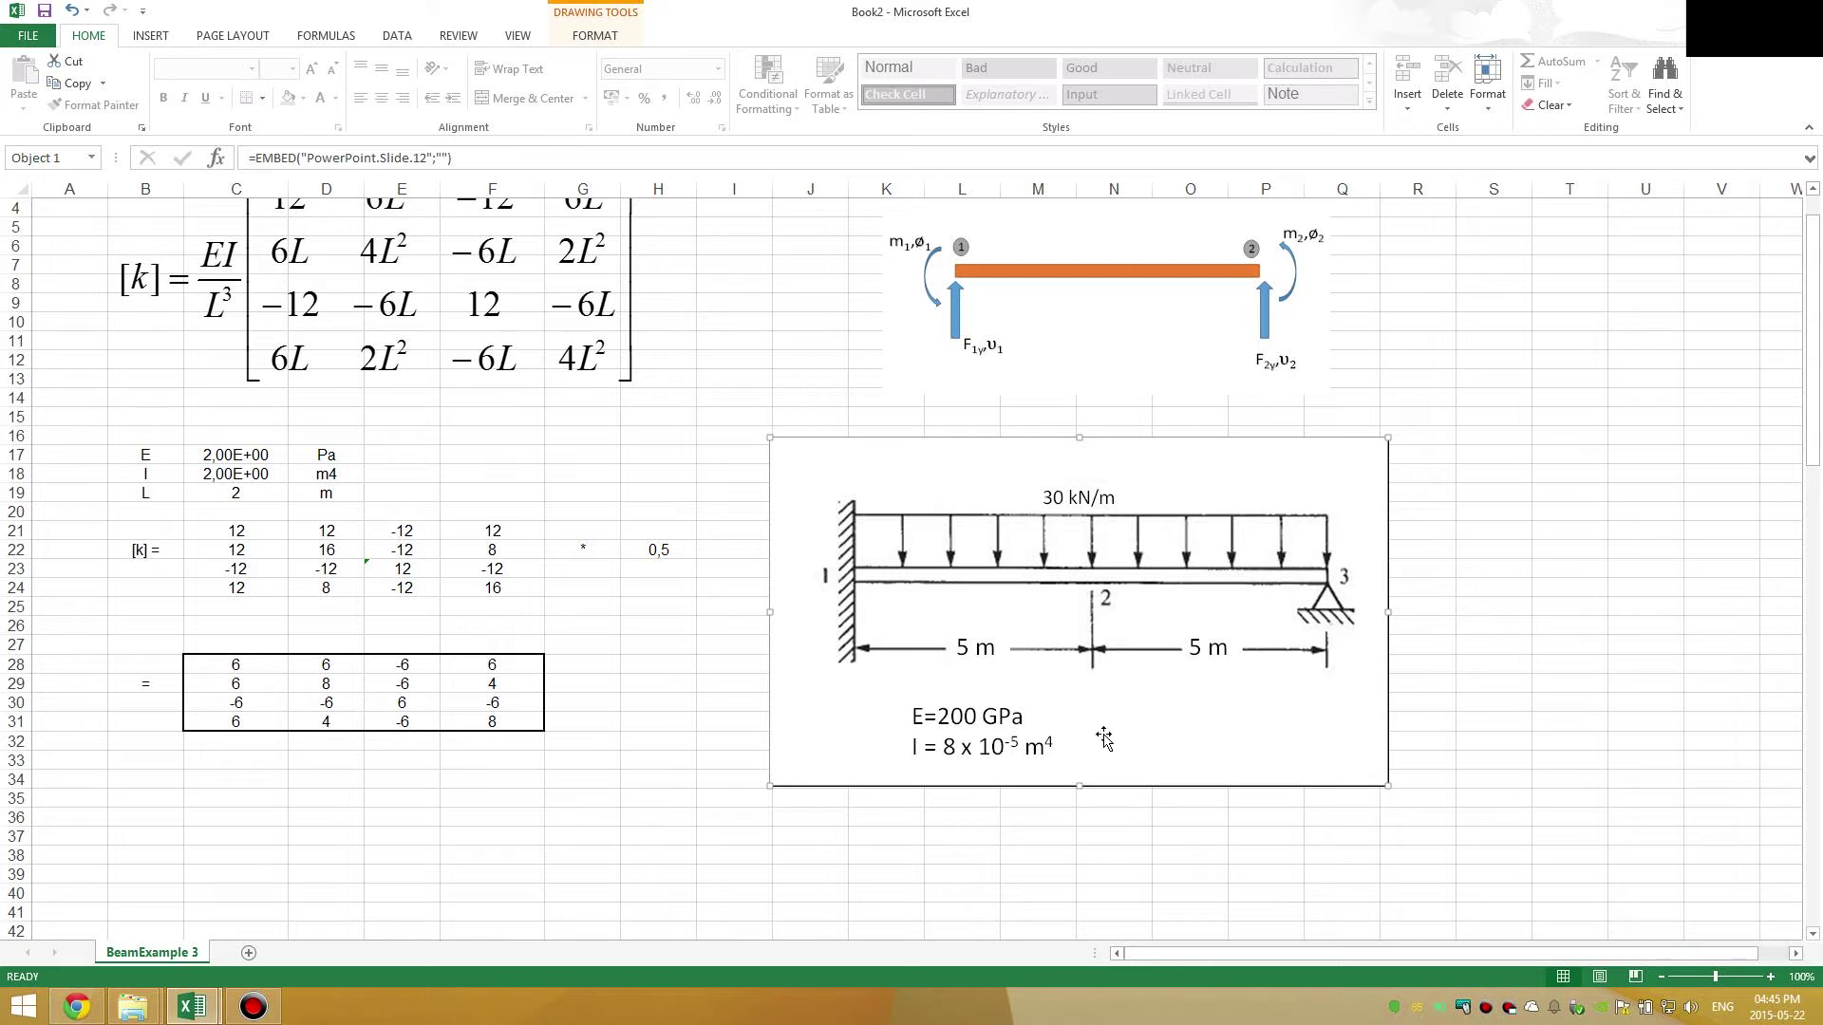
click(668, 682)
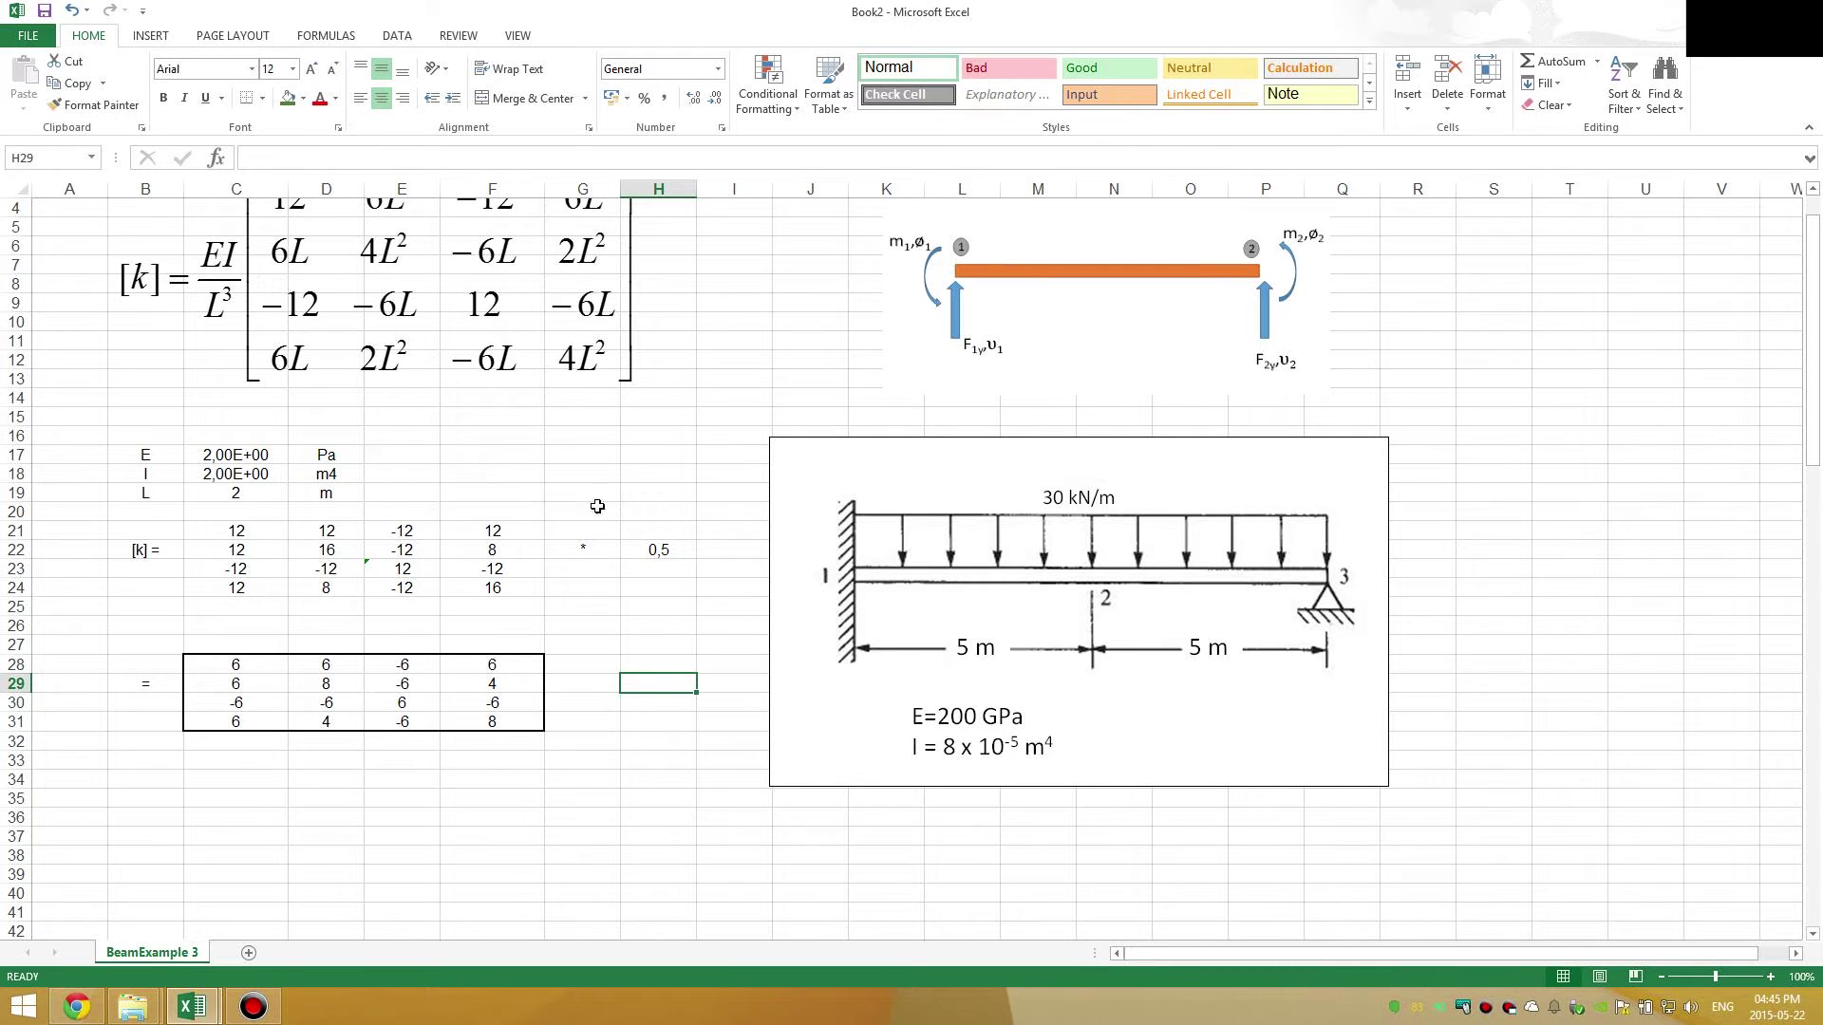
click(423, 491)
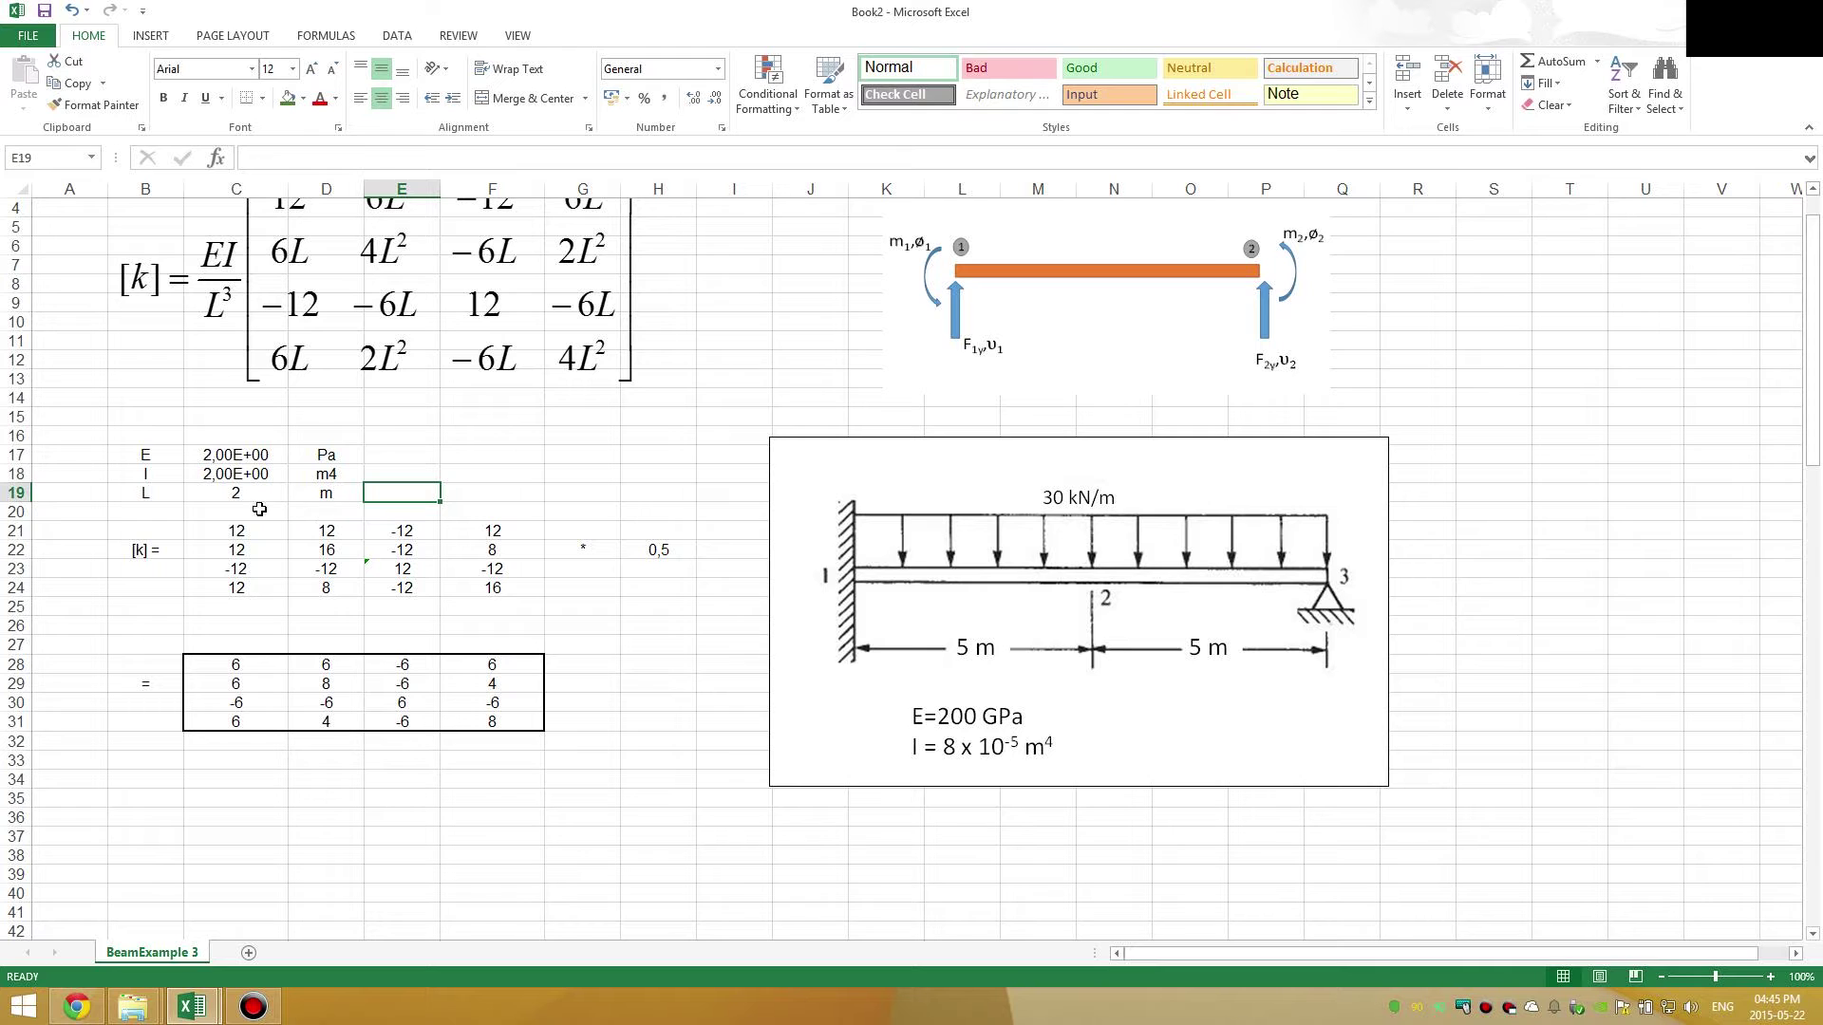
- Enter the beam properties in C17:C19: E as 200e9 Pa, I as 8e-5 m4 and L as 5 m
click(230, 453)
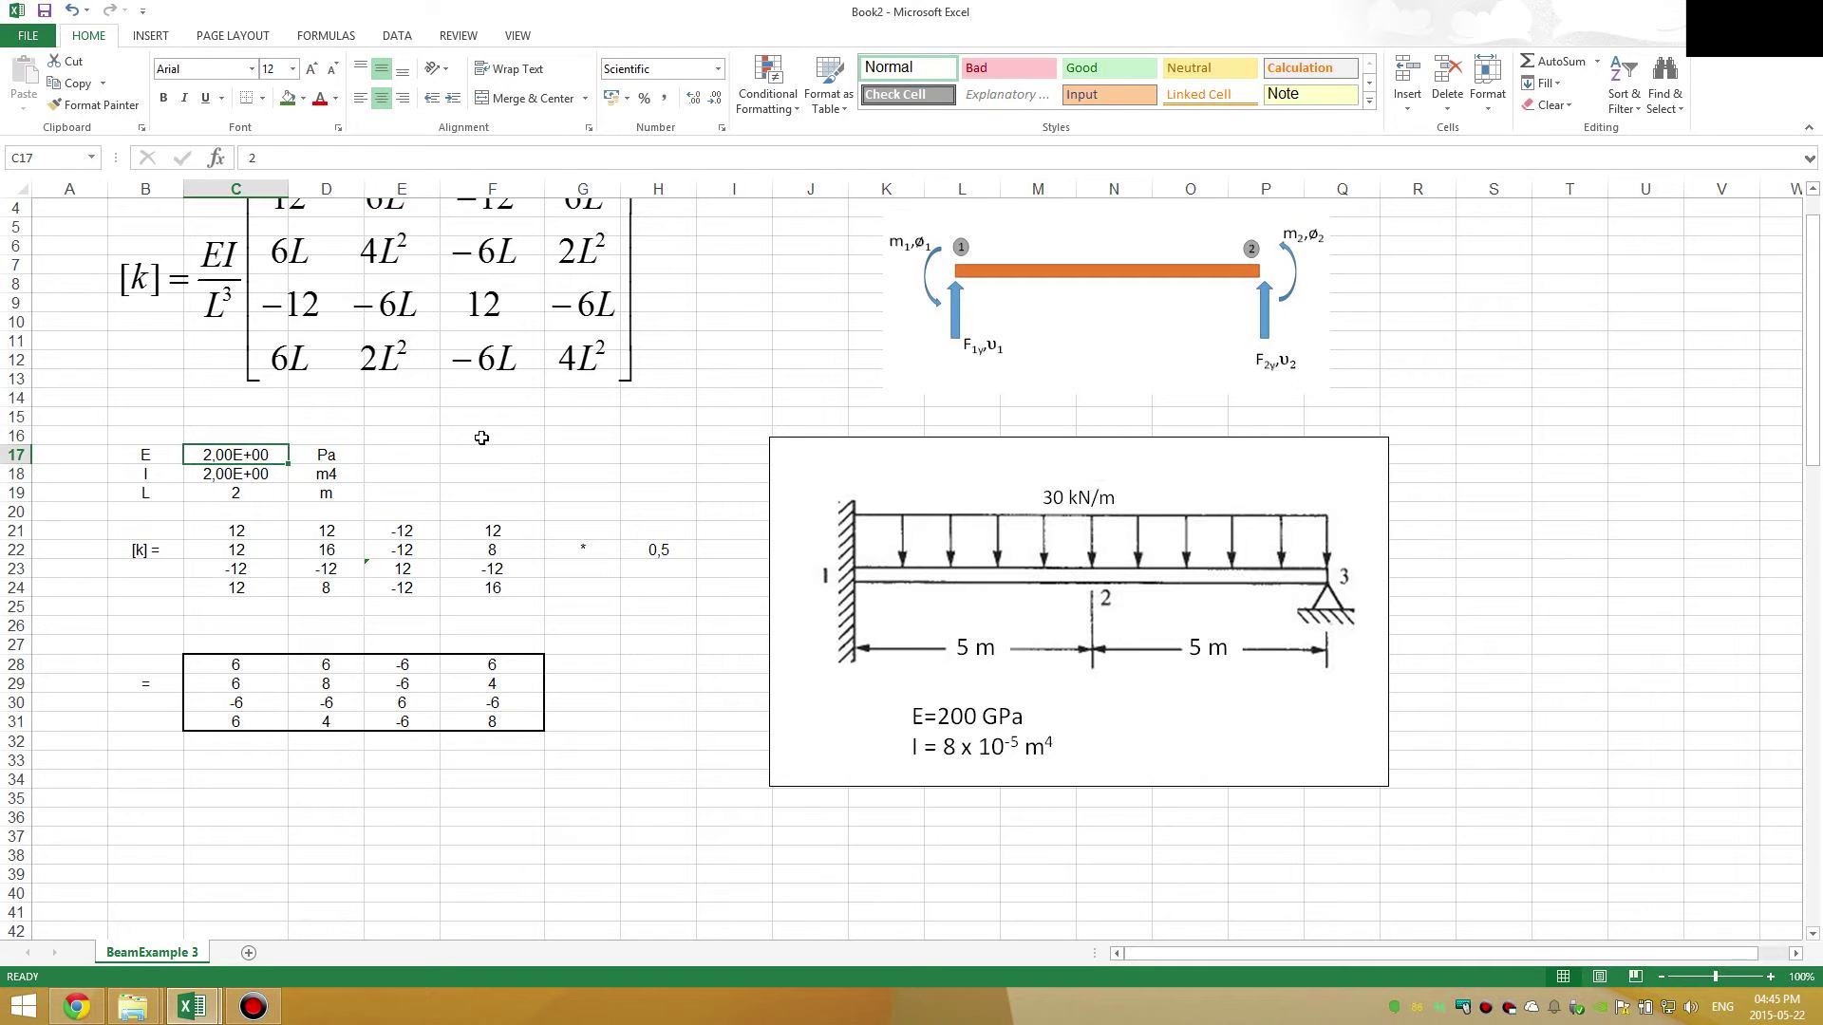
text(200e9)
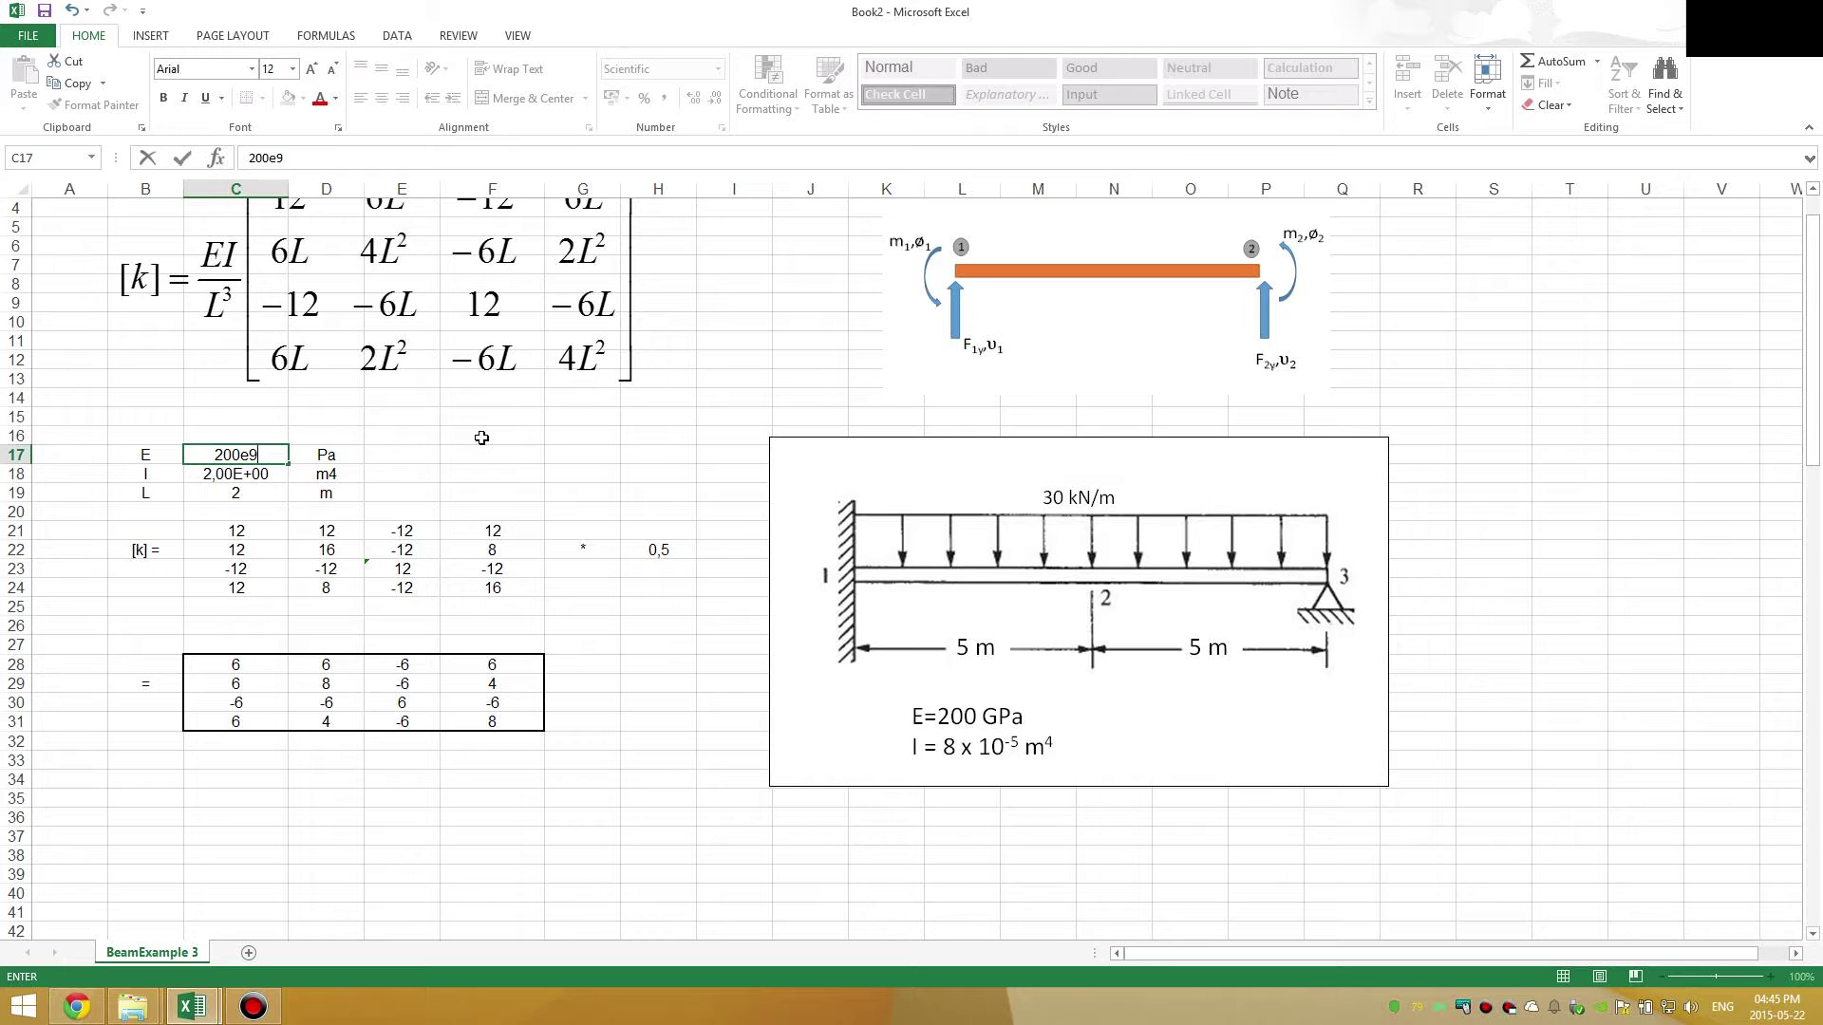
key(Return)
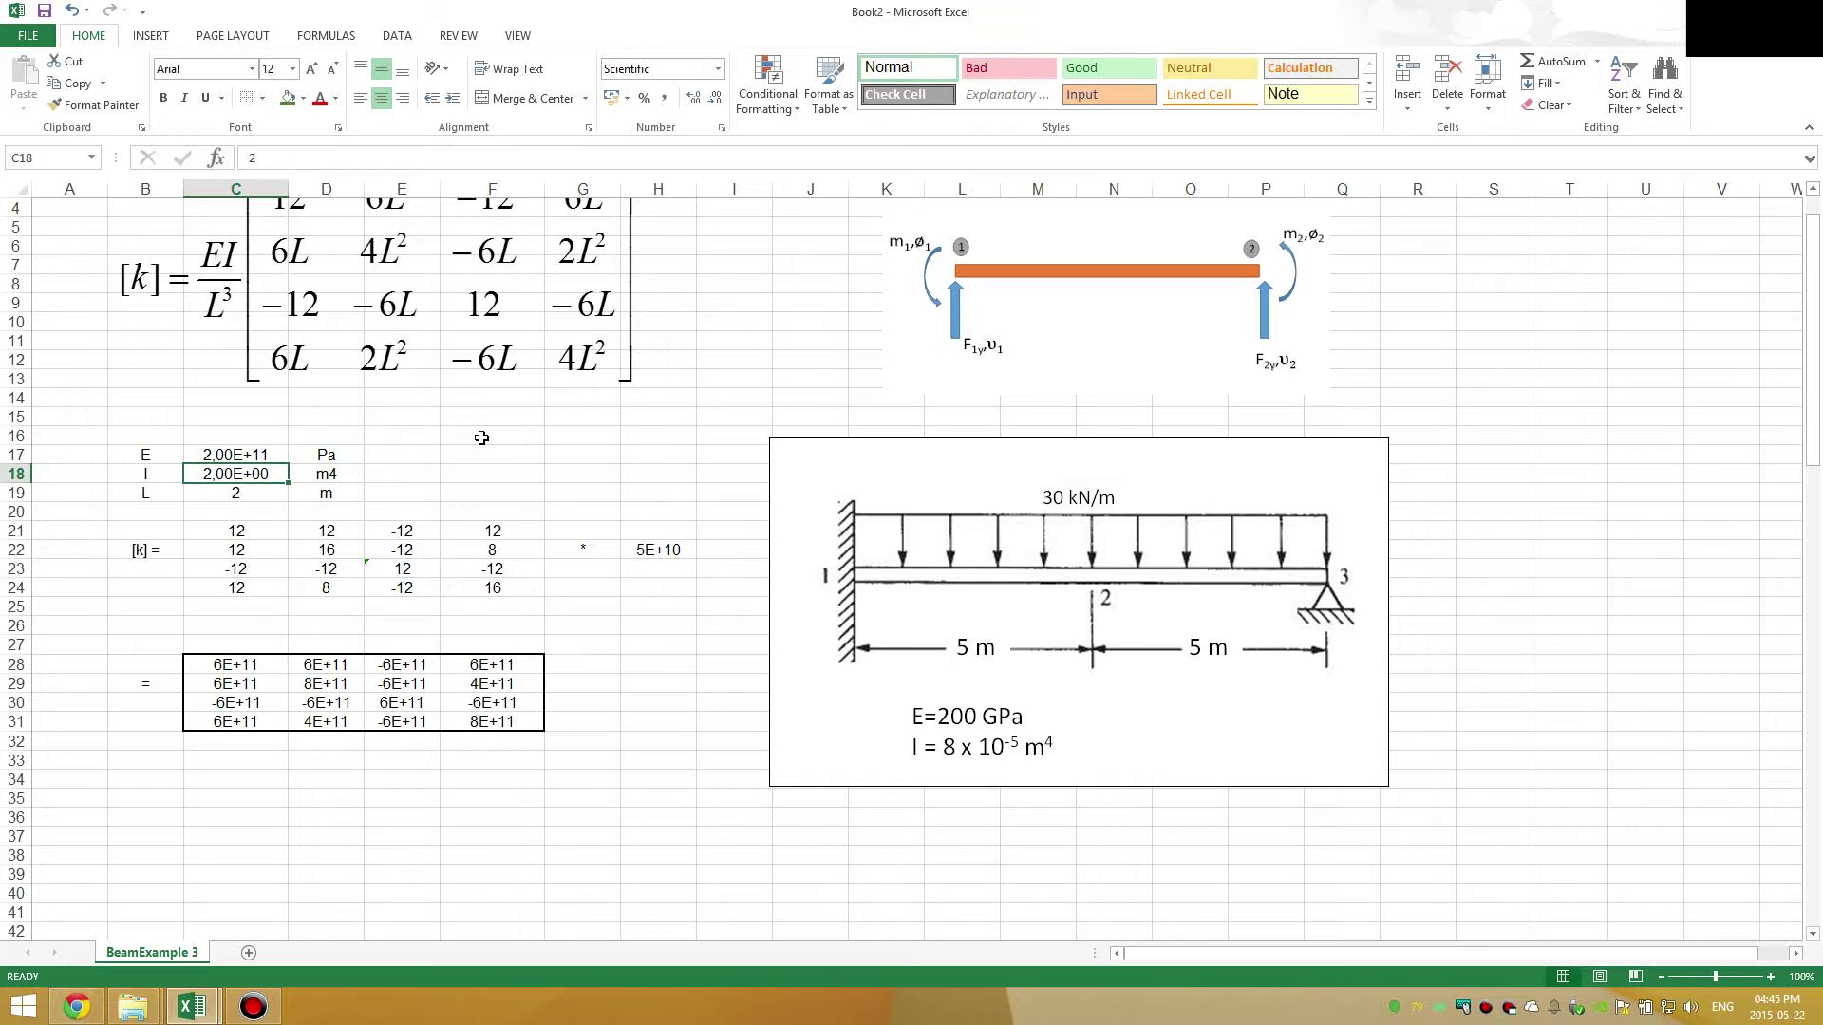
text(8e)
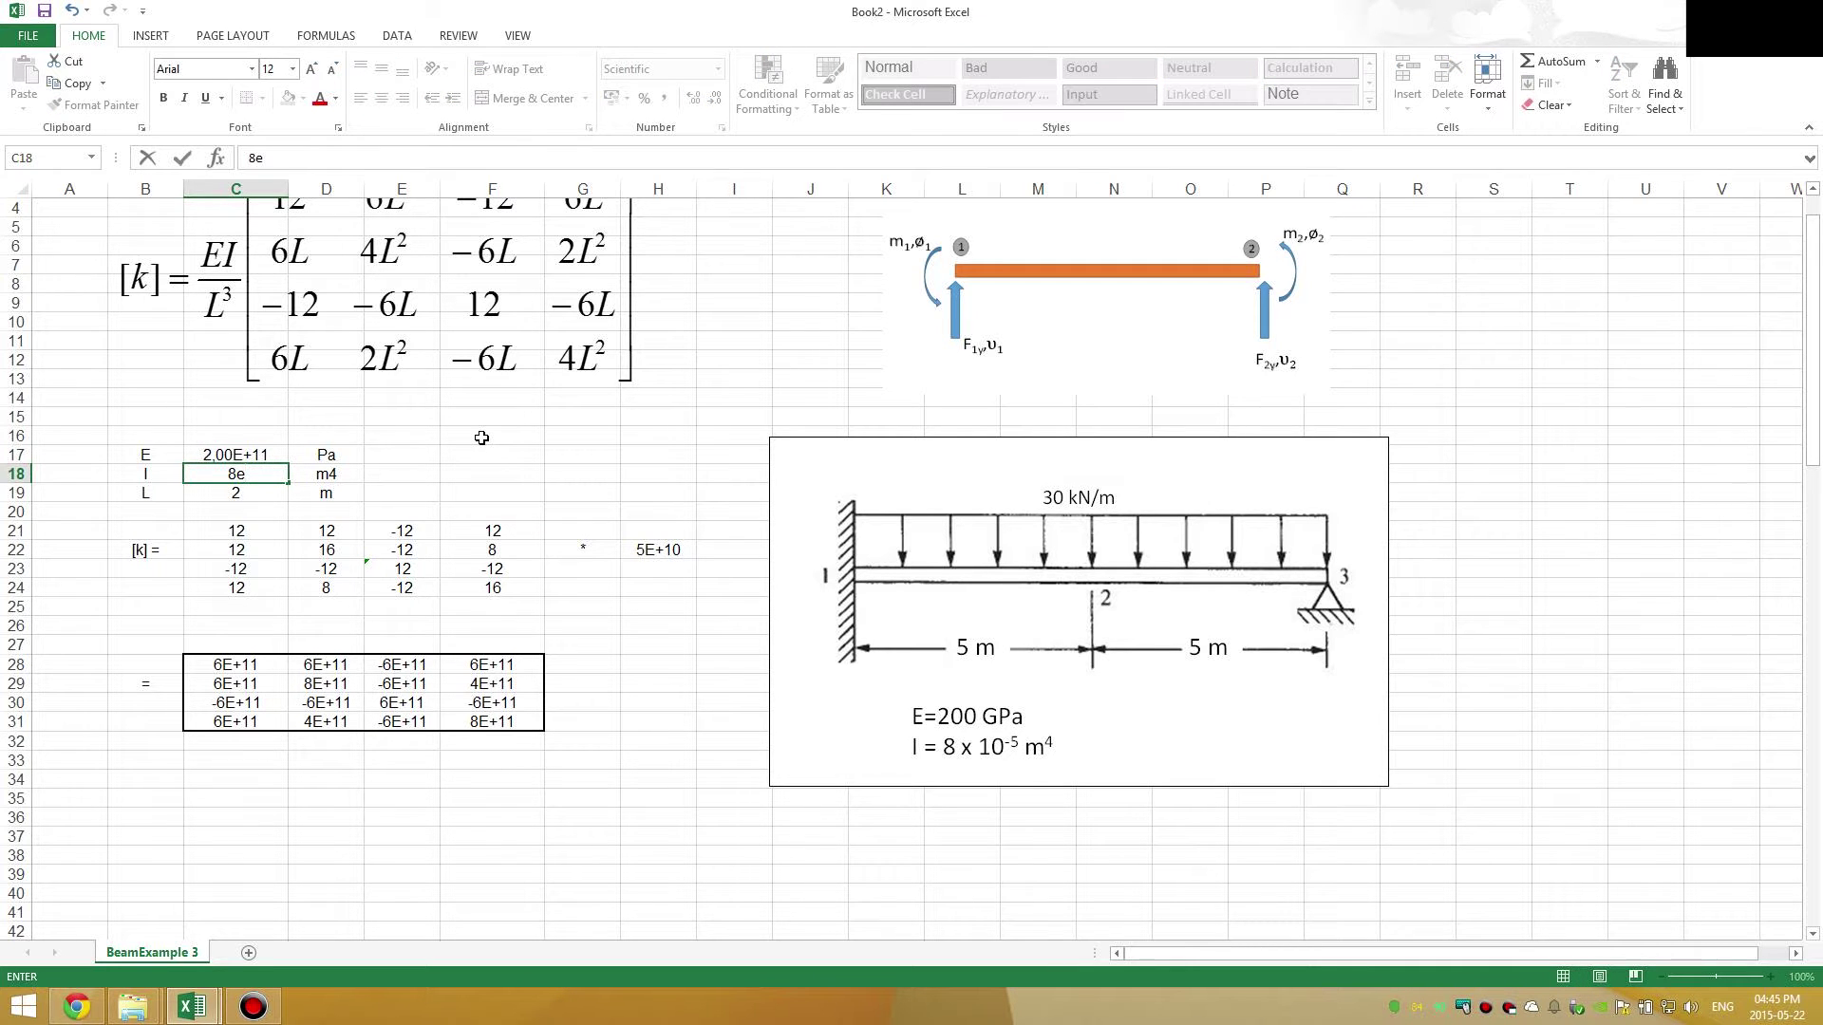
text(-5)
key(Return)
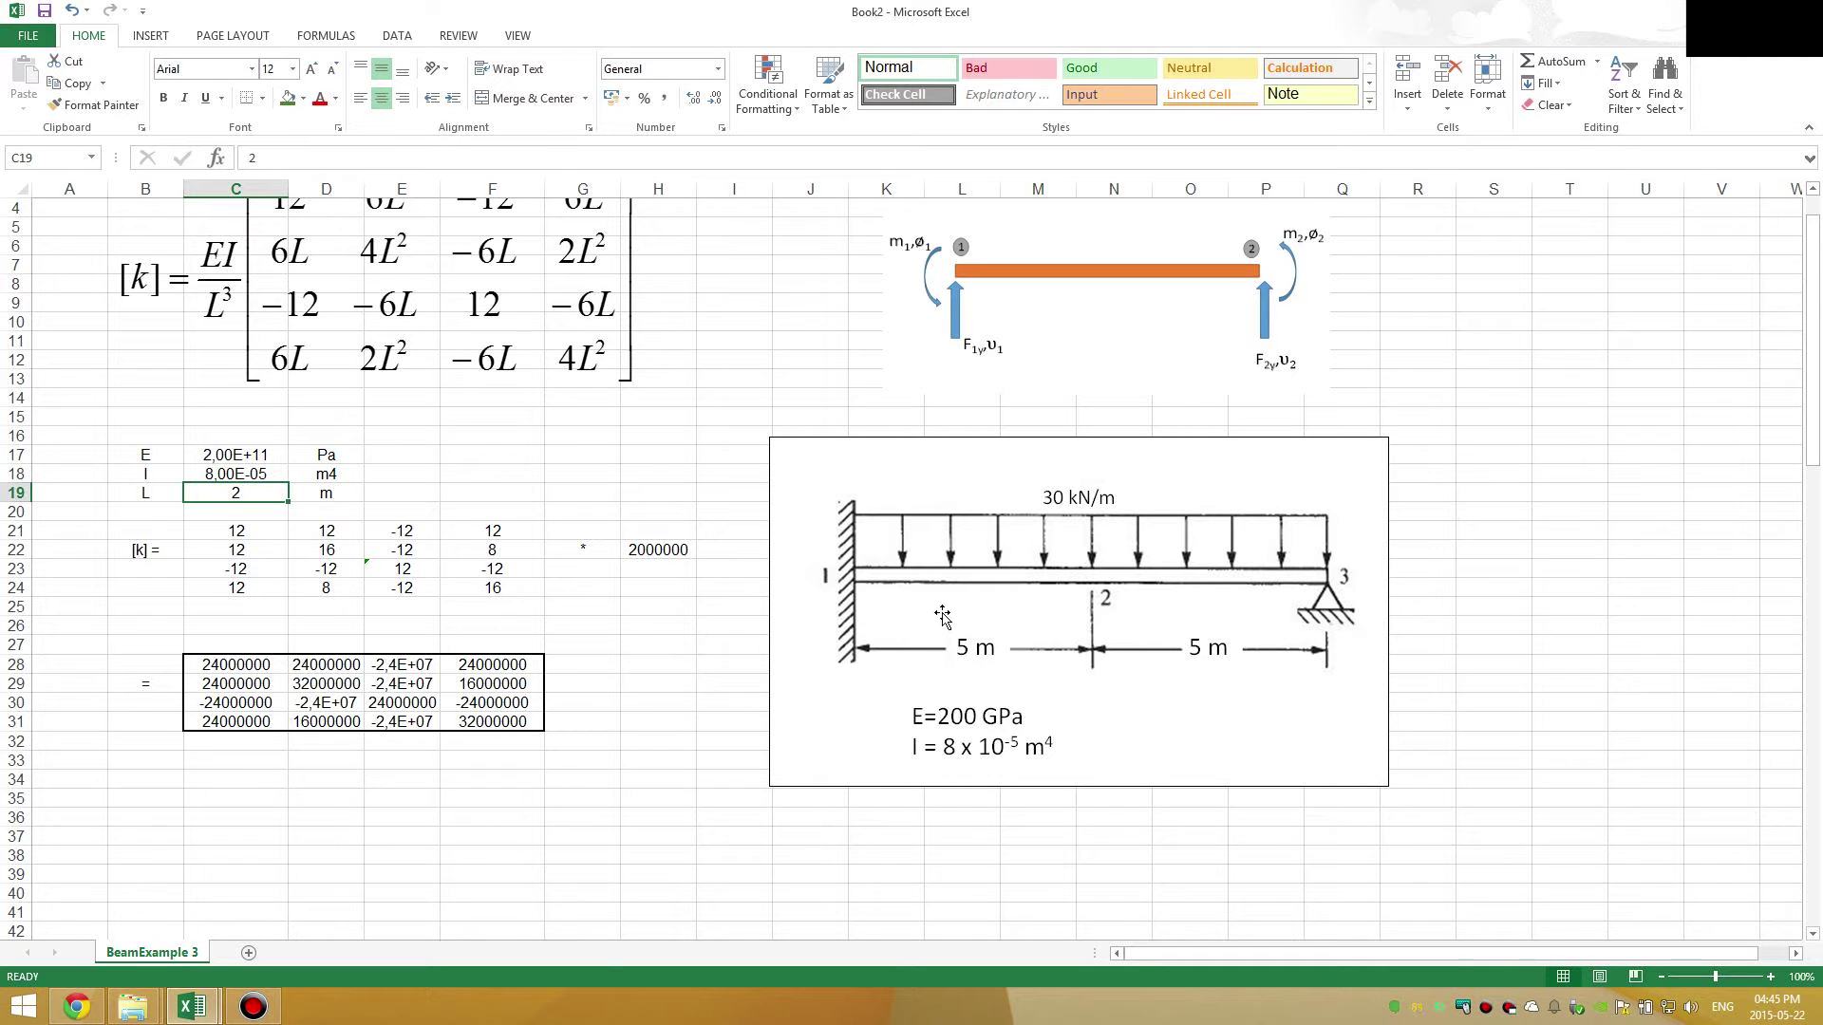
text(5)
key(Return)
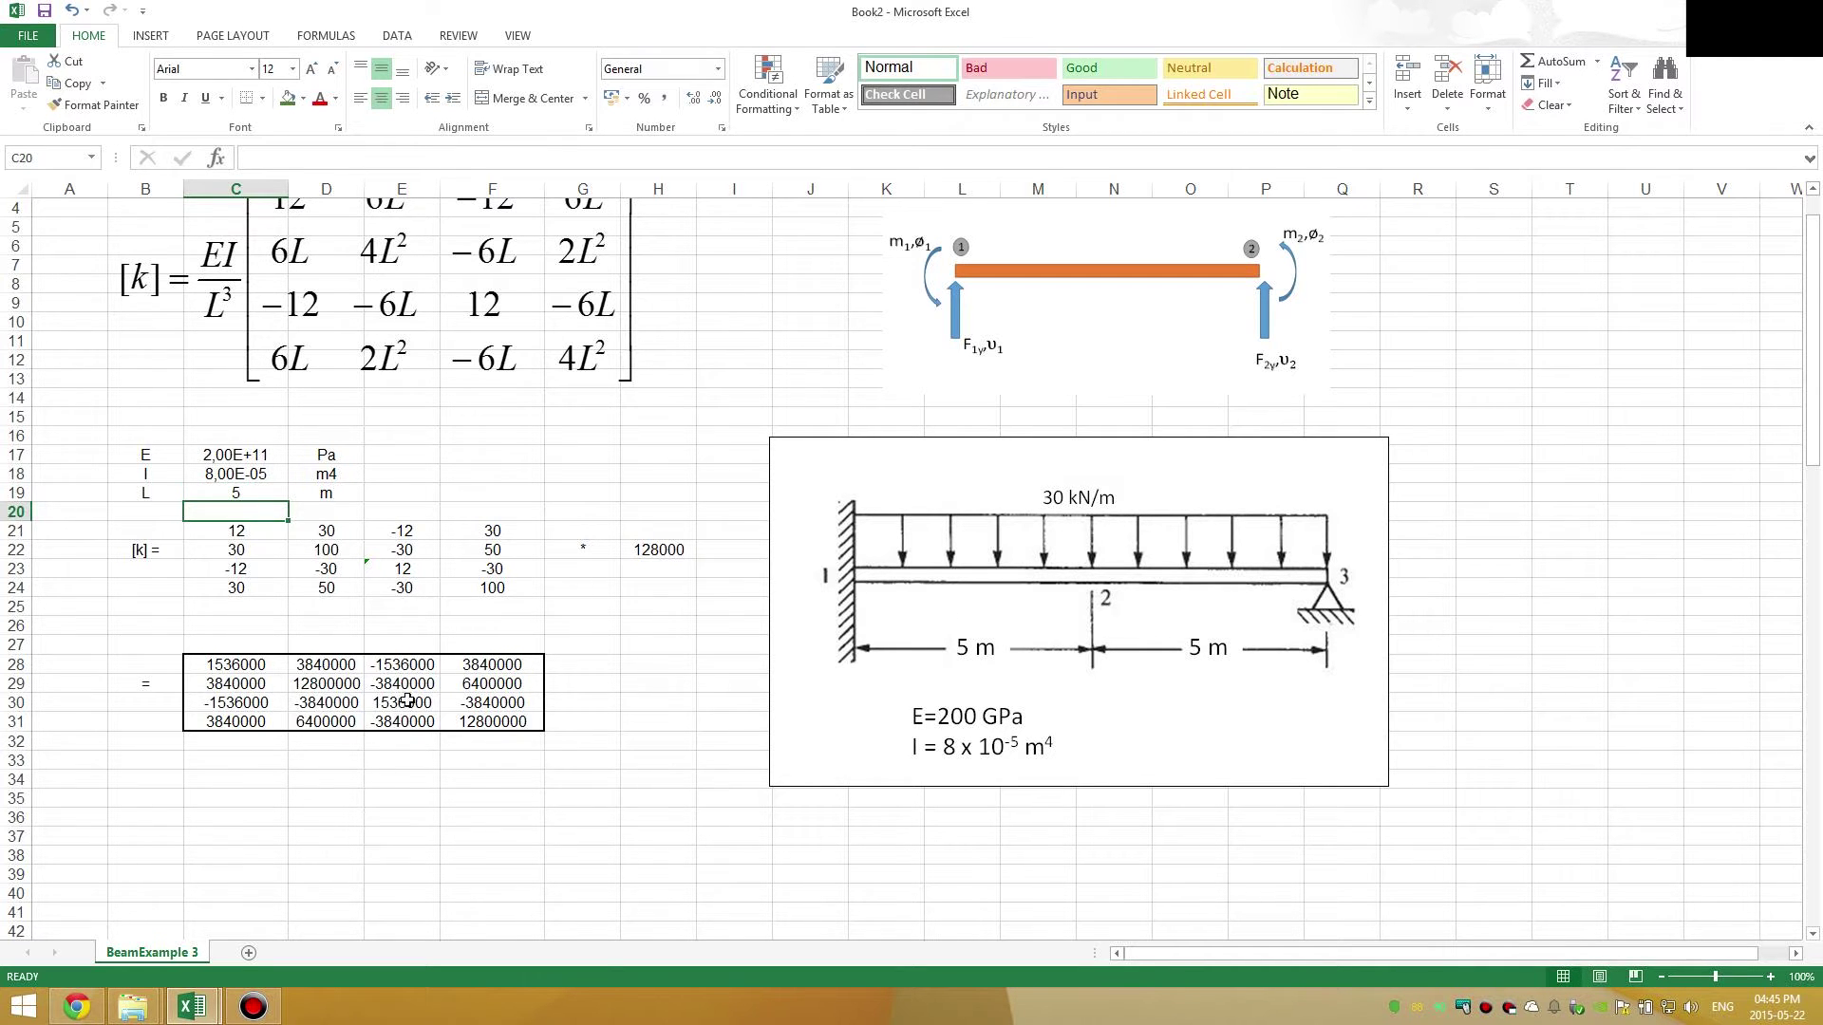
- Enter the label "[k element 1] =" in cell B39 below the stiffness matrix calculation
scroll(255, 717, down, 2)
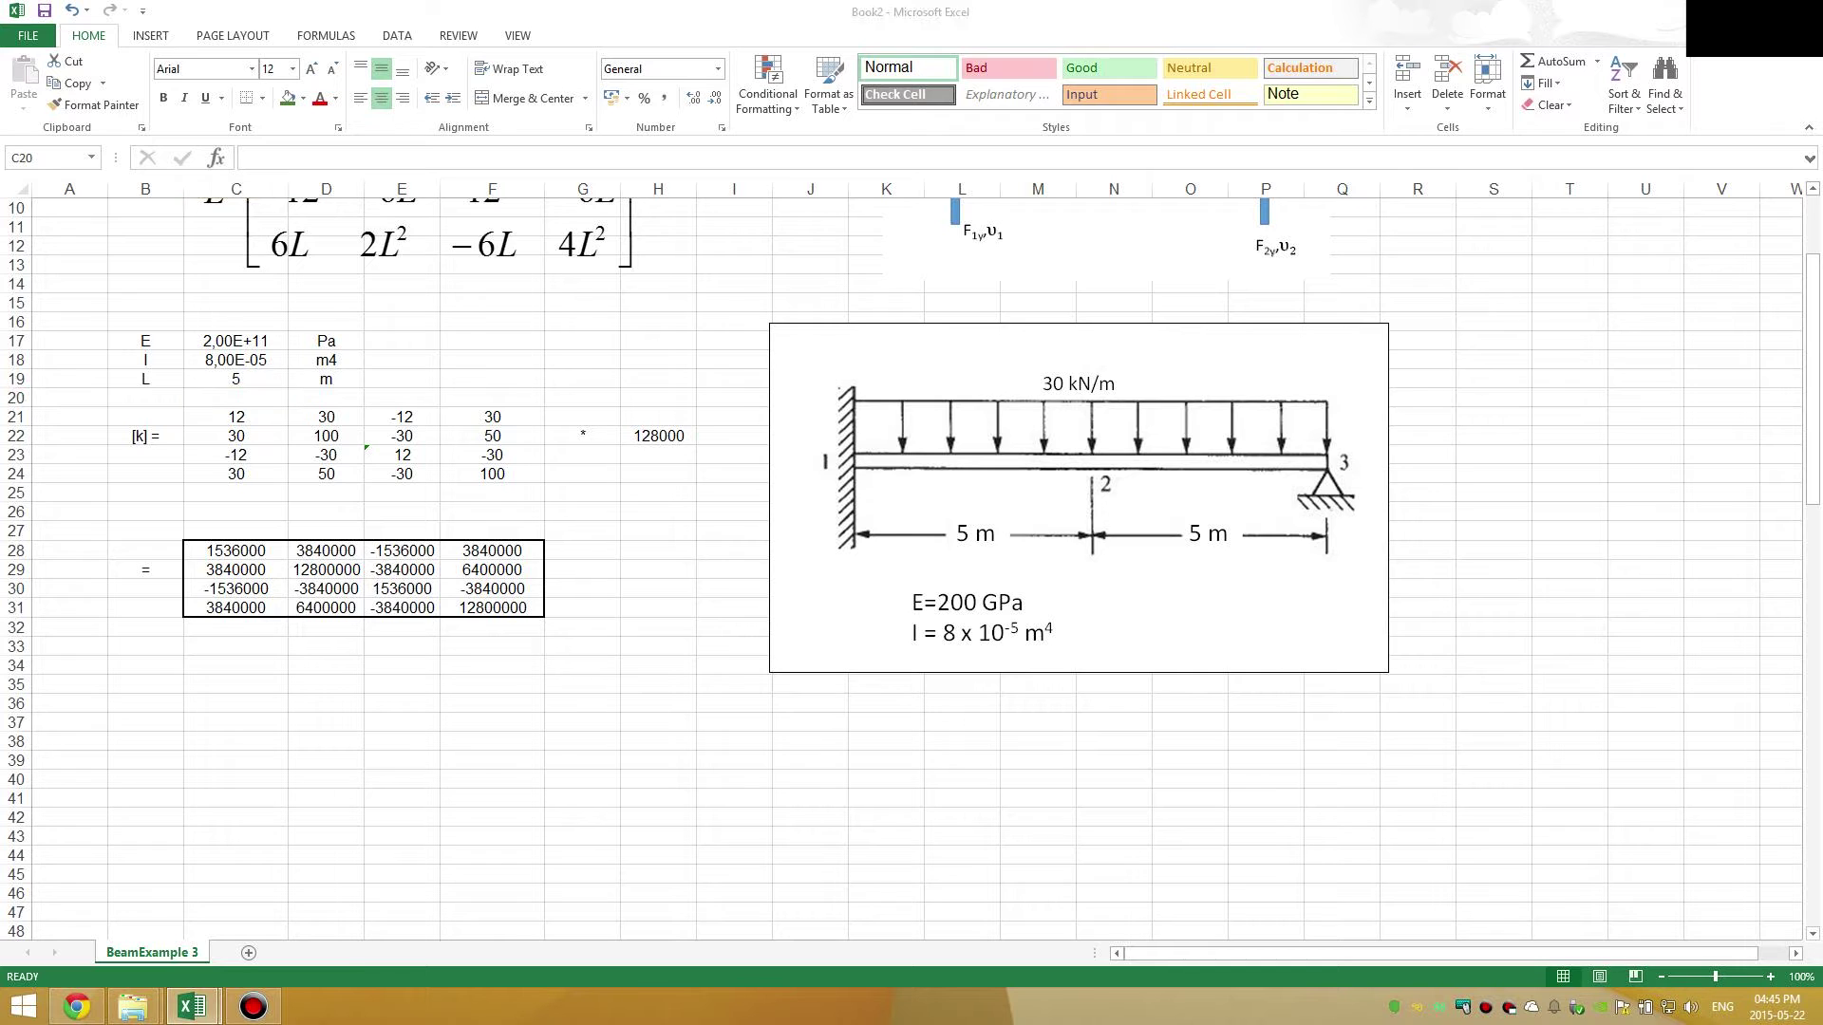
click(139, 759)
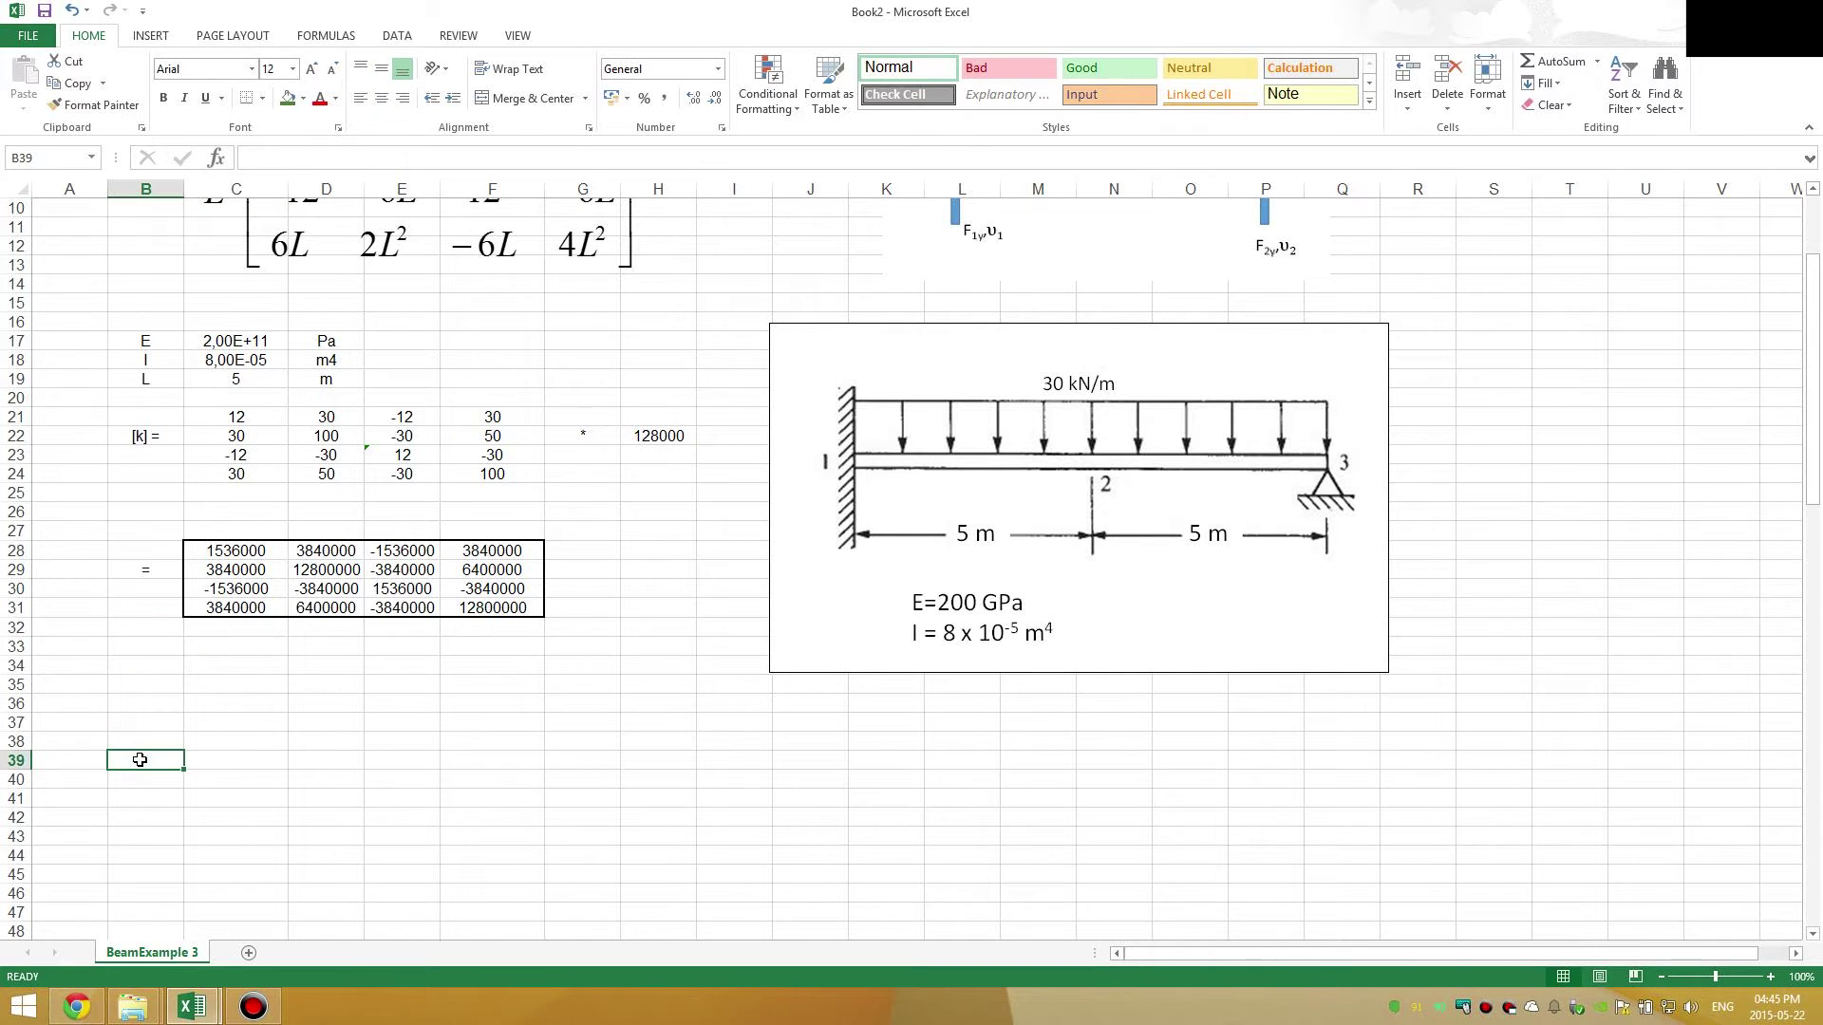
text([k element 1)
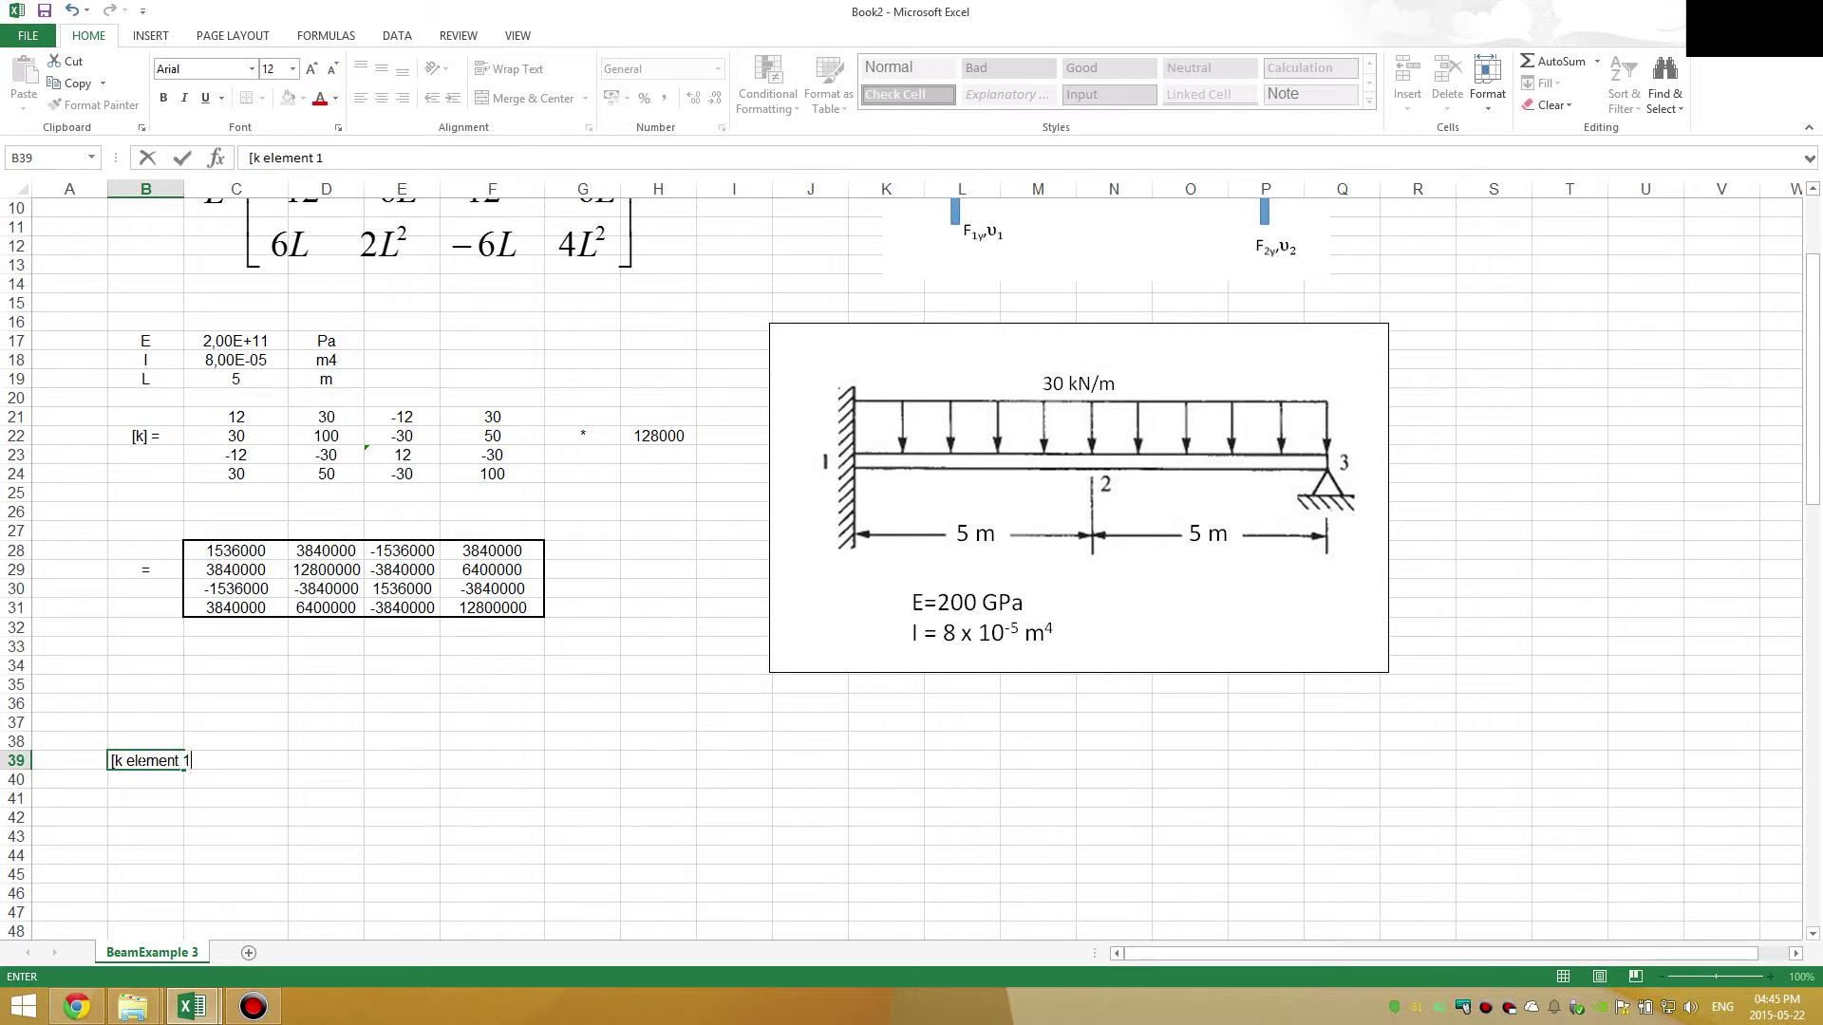
text(] =)
key(Right)
key(Right)
key(Right)
key(Up)
key(Left)
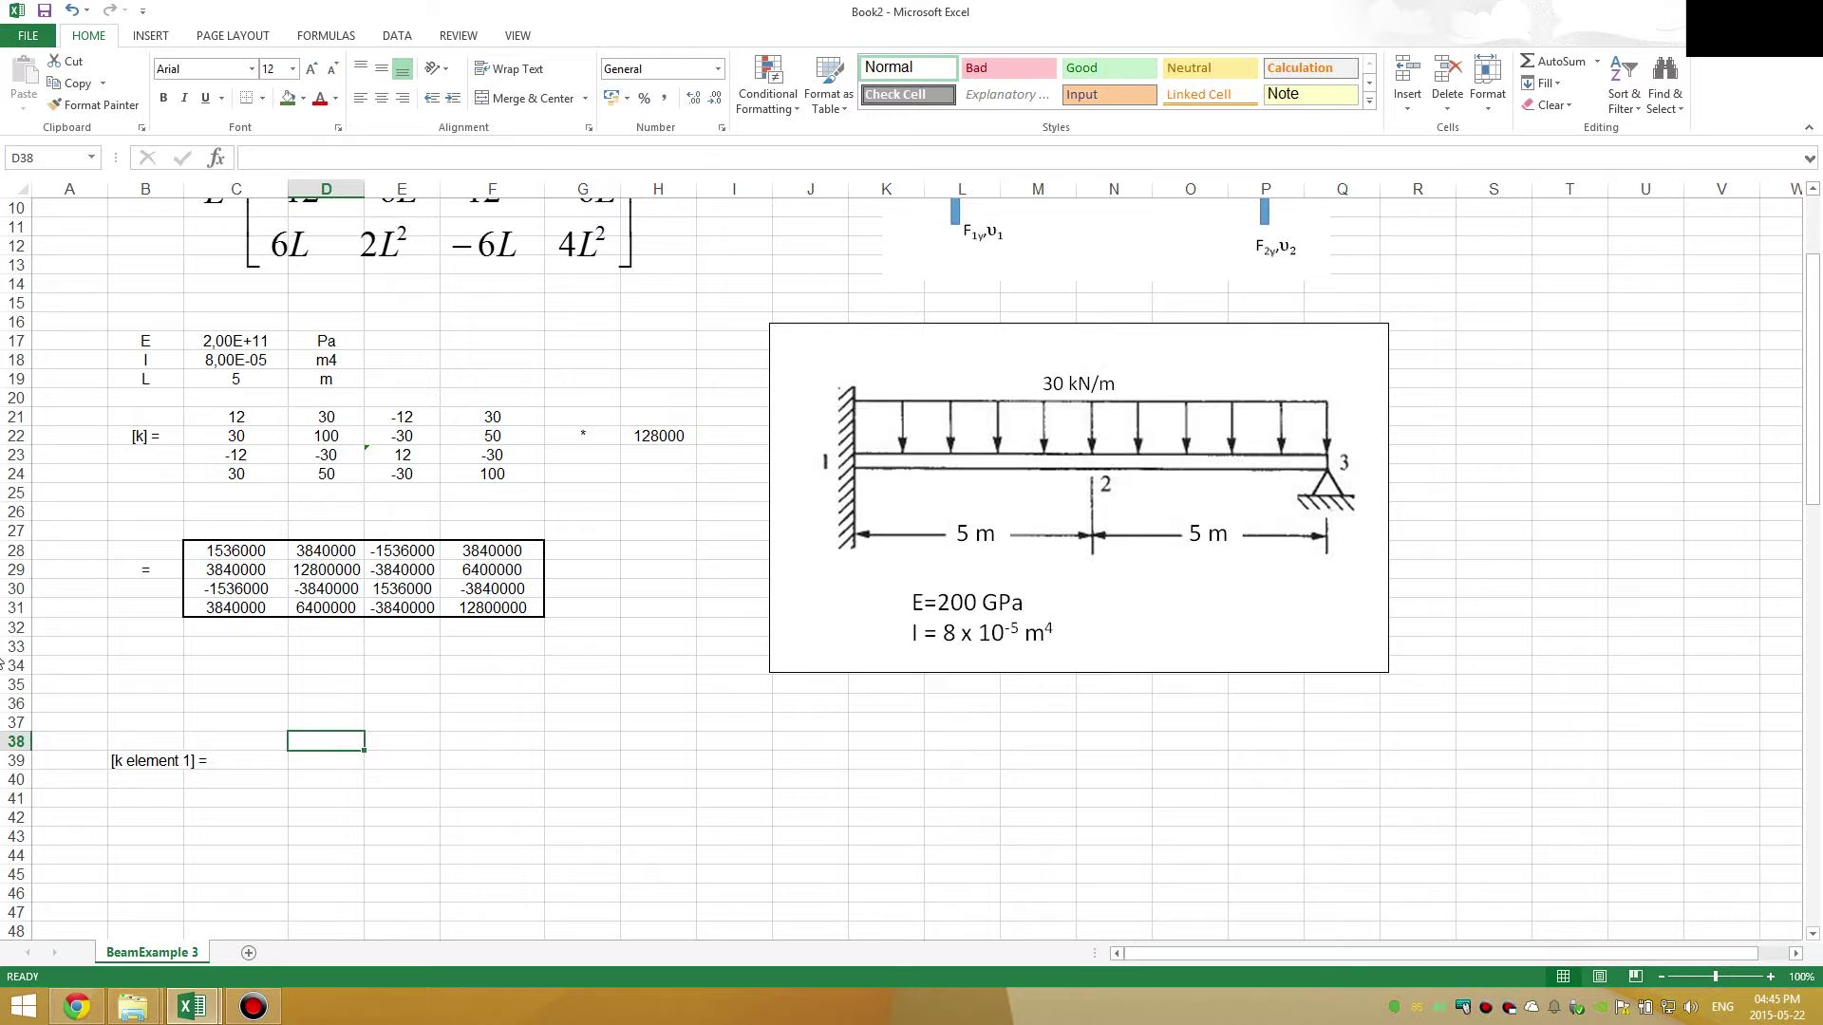
- Copy the resulting stiffness matrix in C28:F31 and paste it as values only, starting at cell D39
drag(191, 548, 489, 608)
right_click(489, 609)
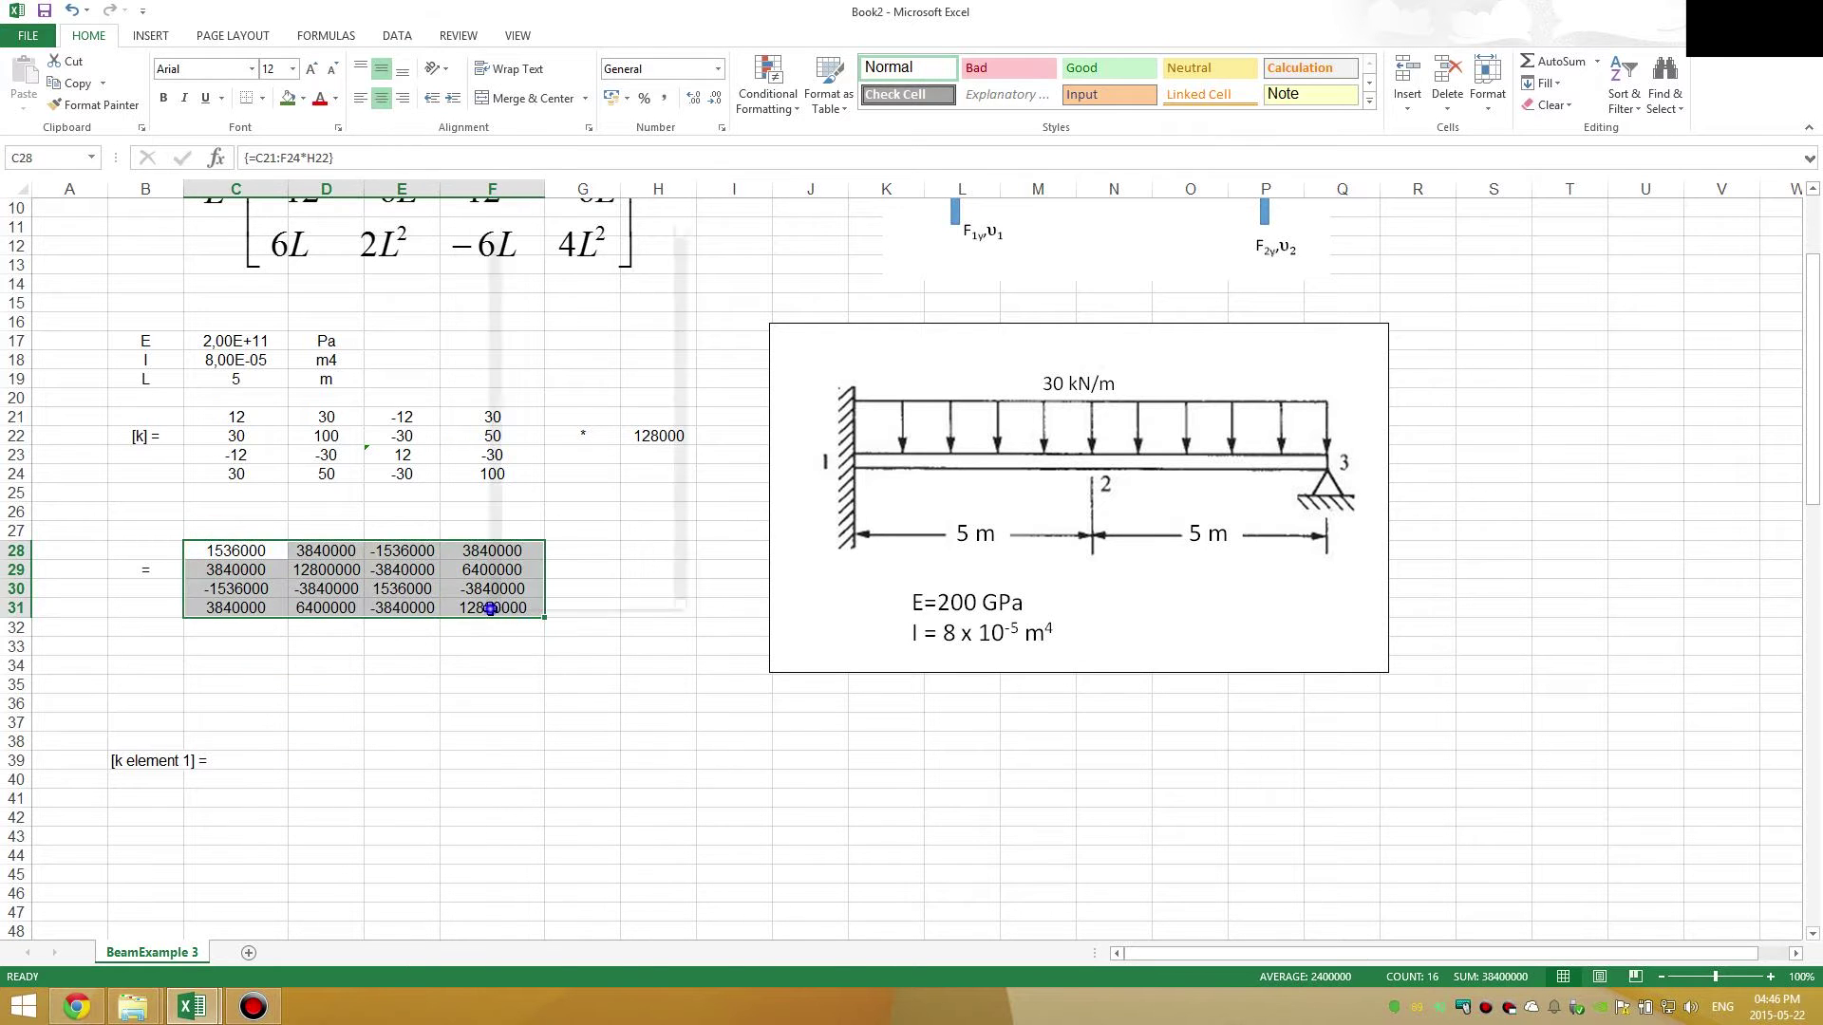
click(568, 265)
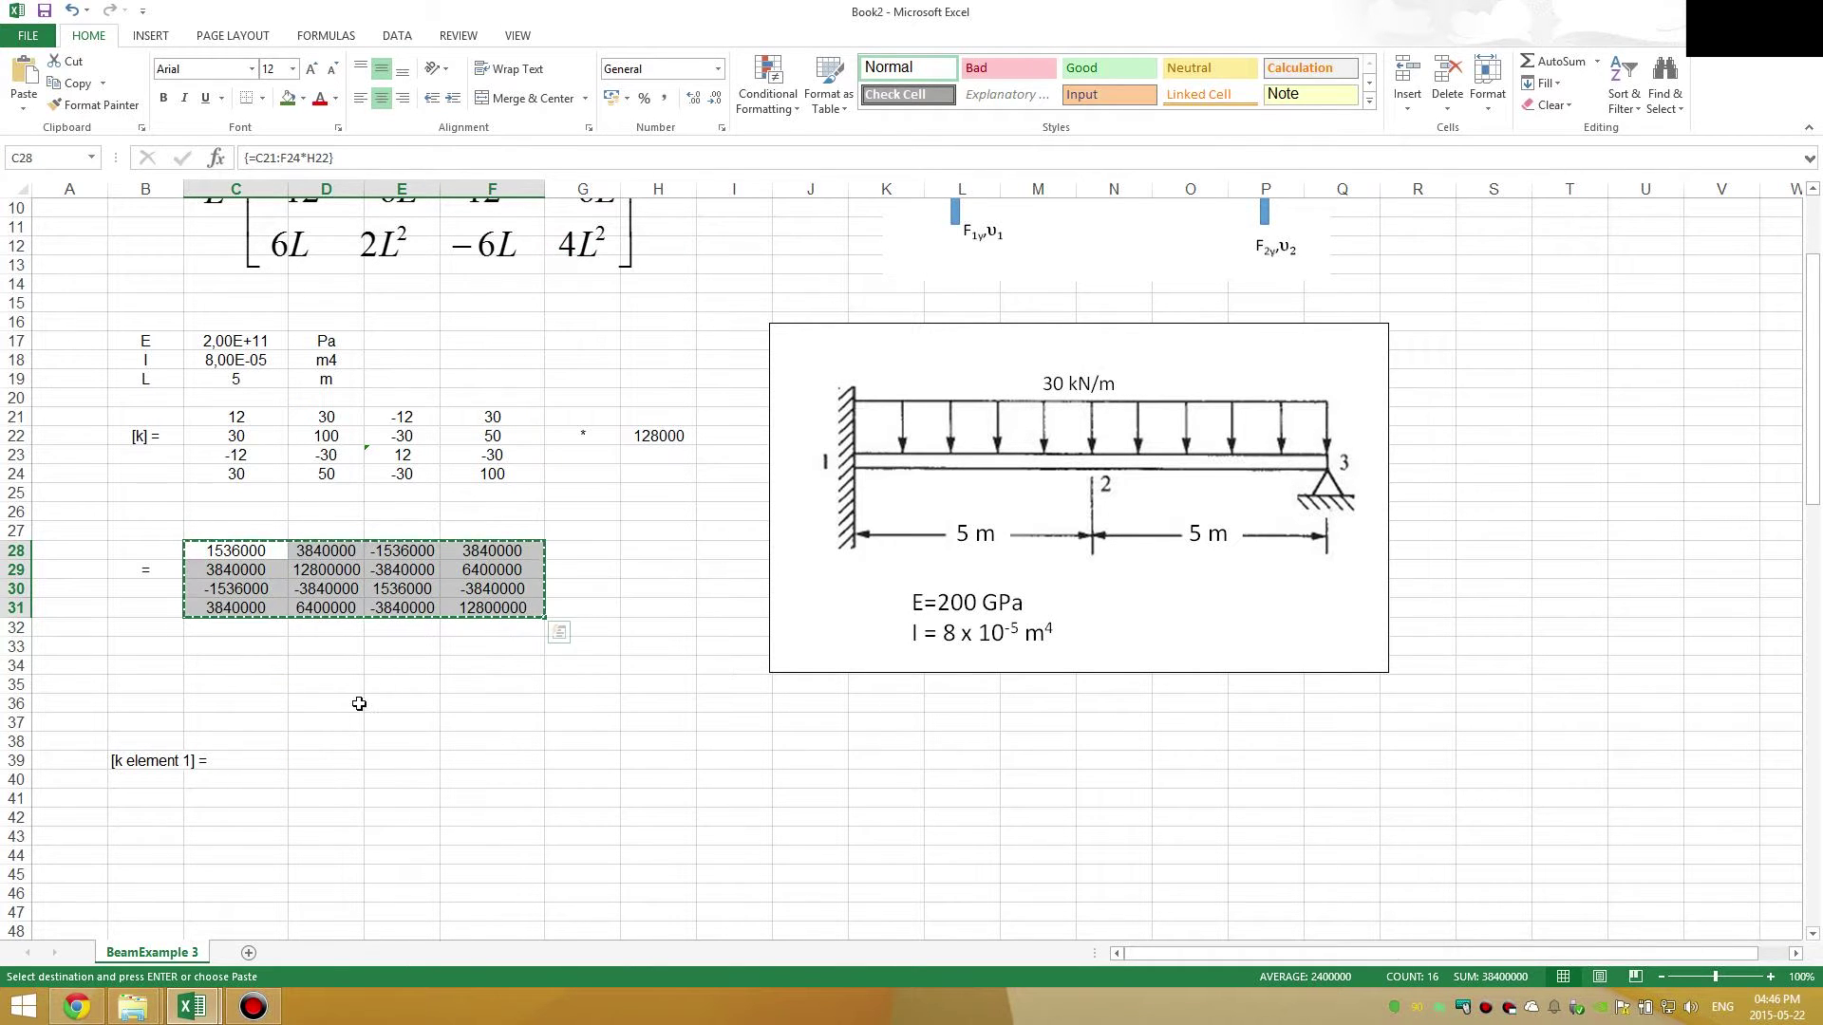
click(328, 762)
right_click(328, 763)
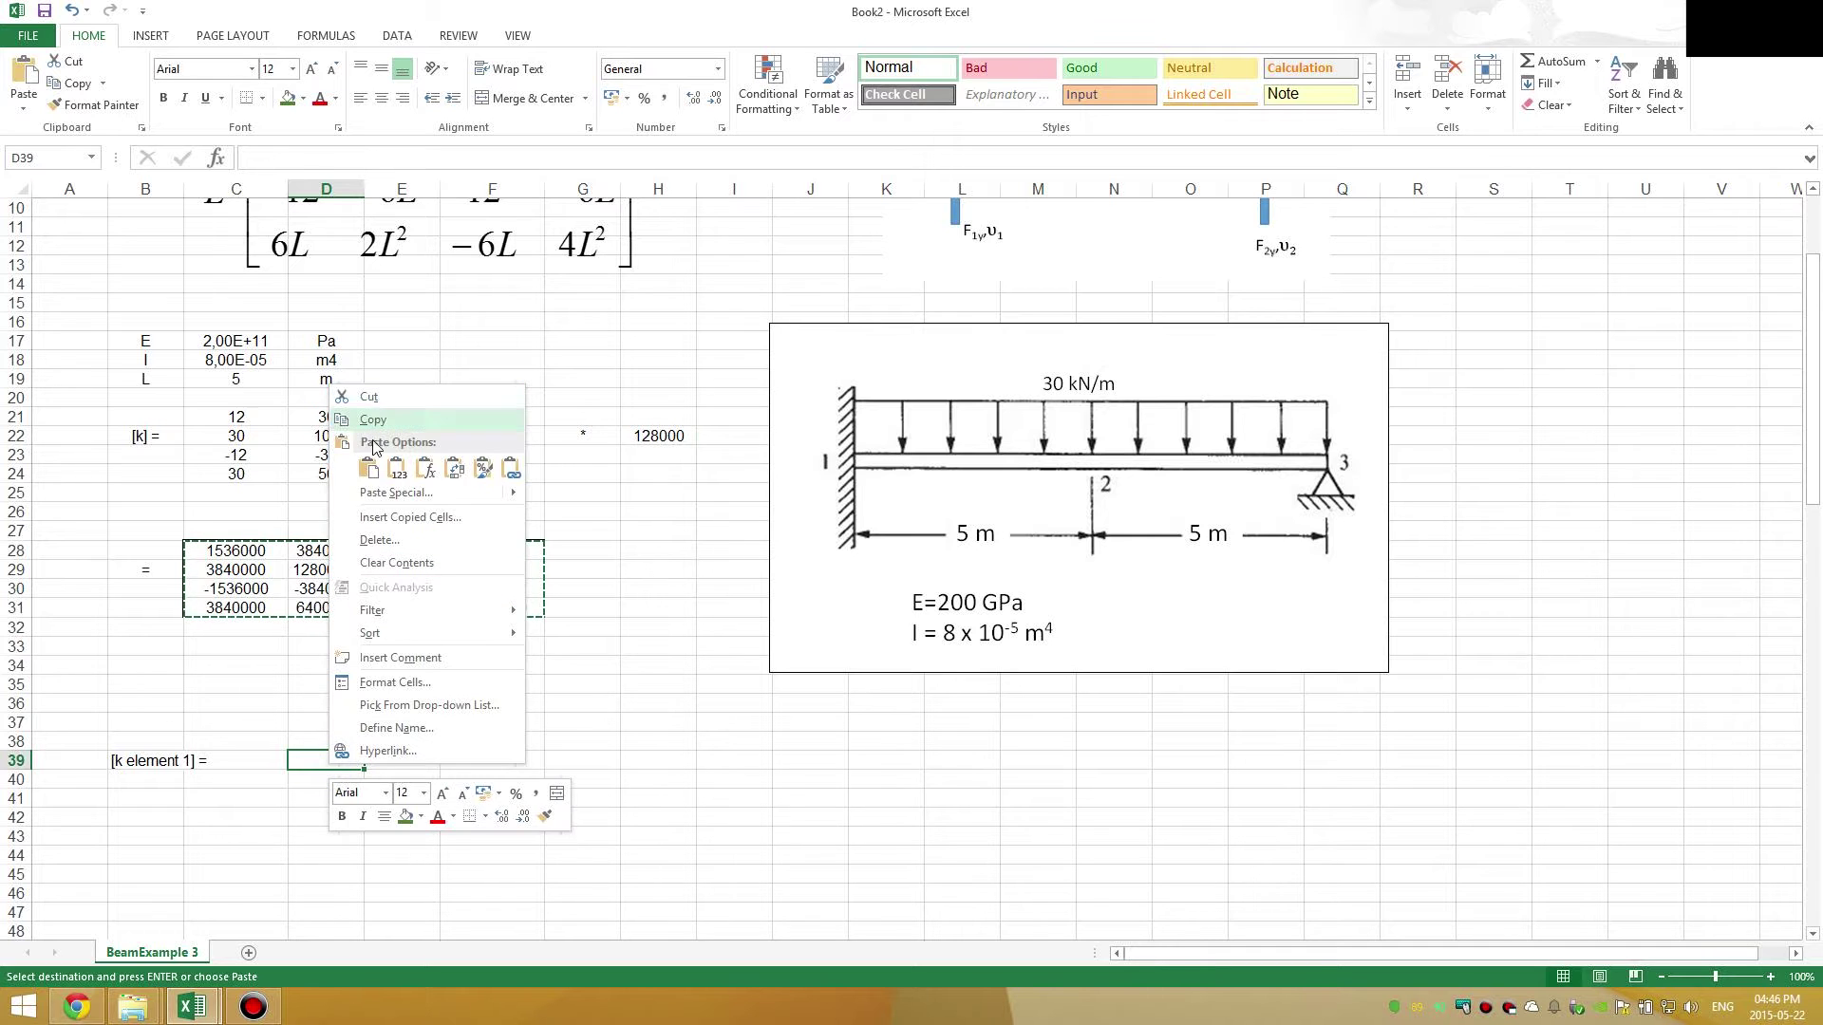
click(403, 476)
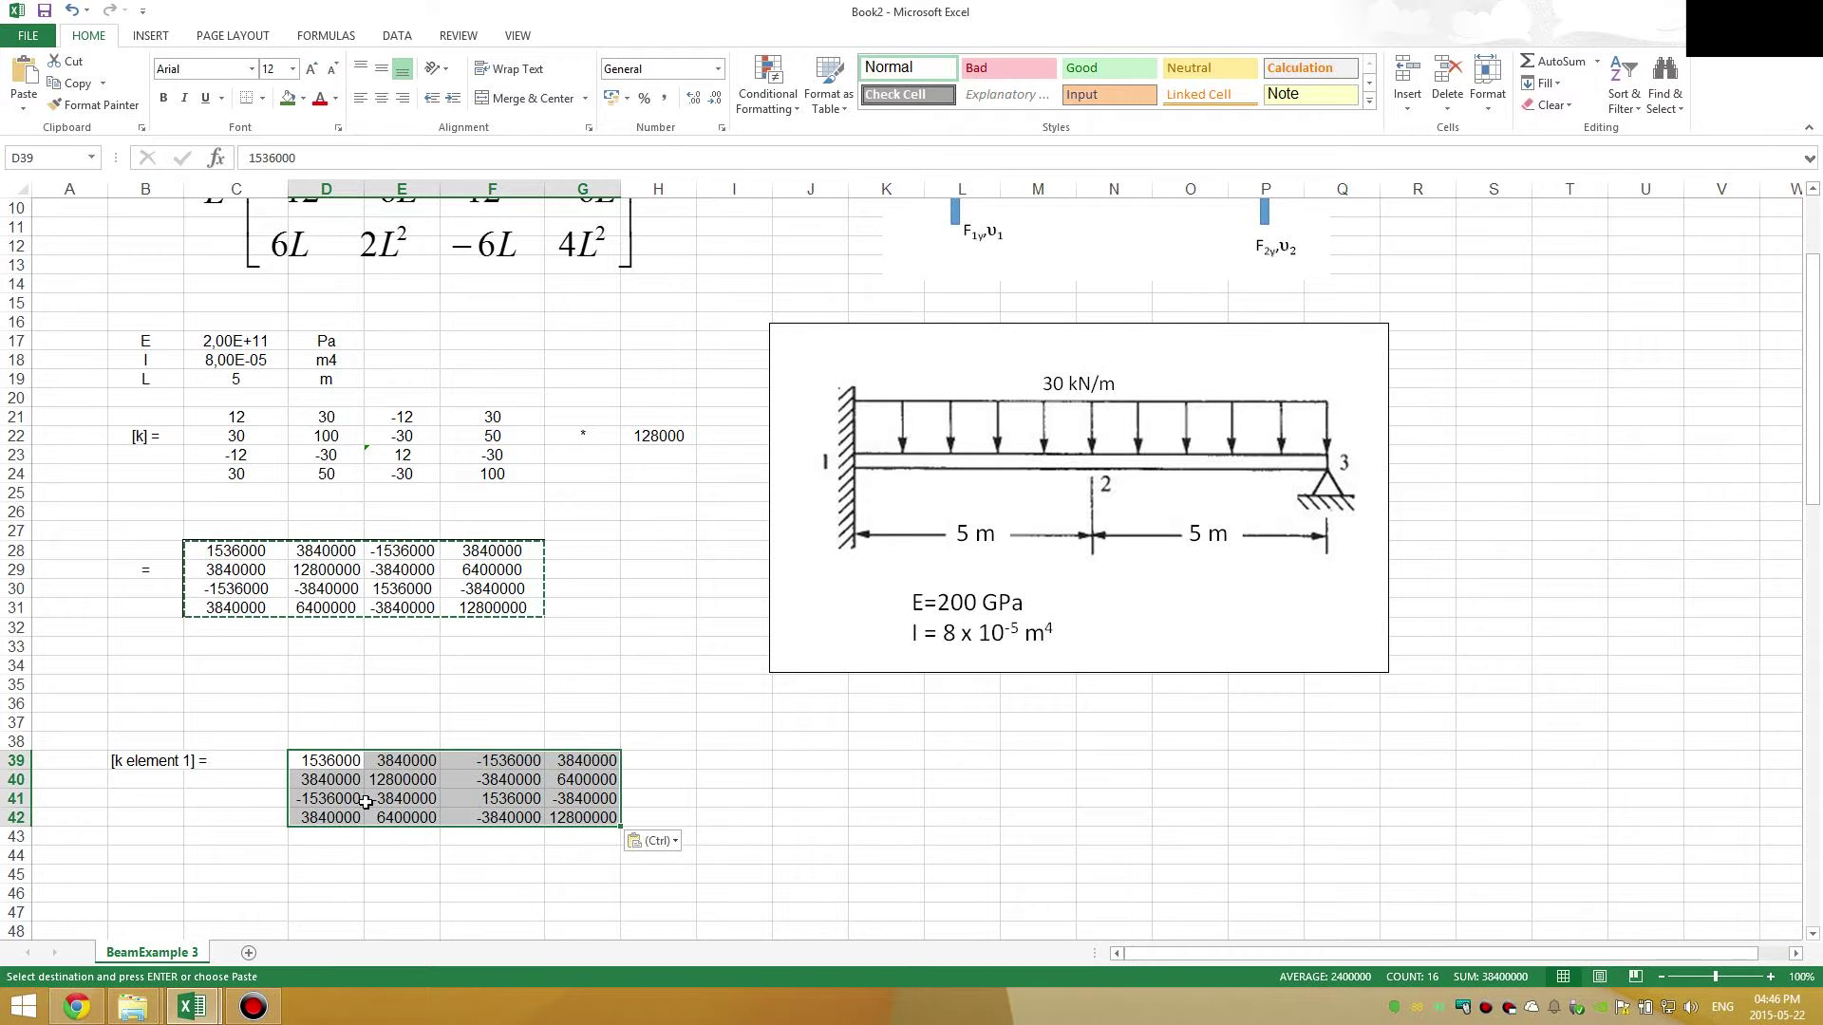
- Widen column B so it fits more of the element 1 matrix label
click(366, 802)
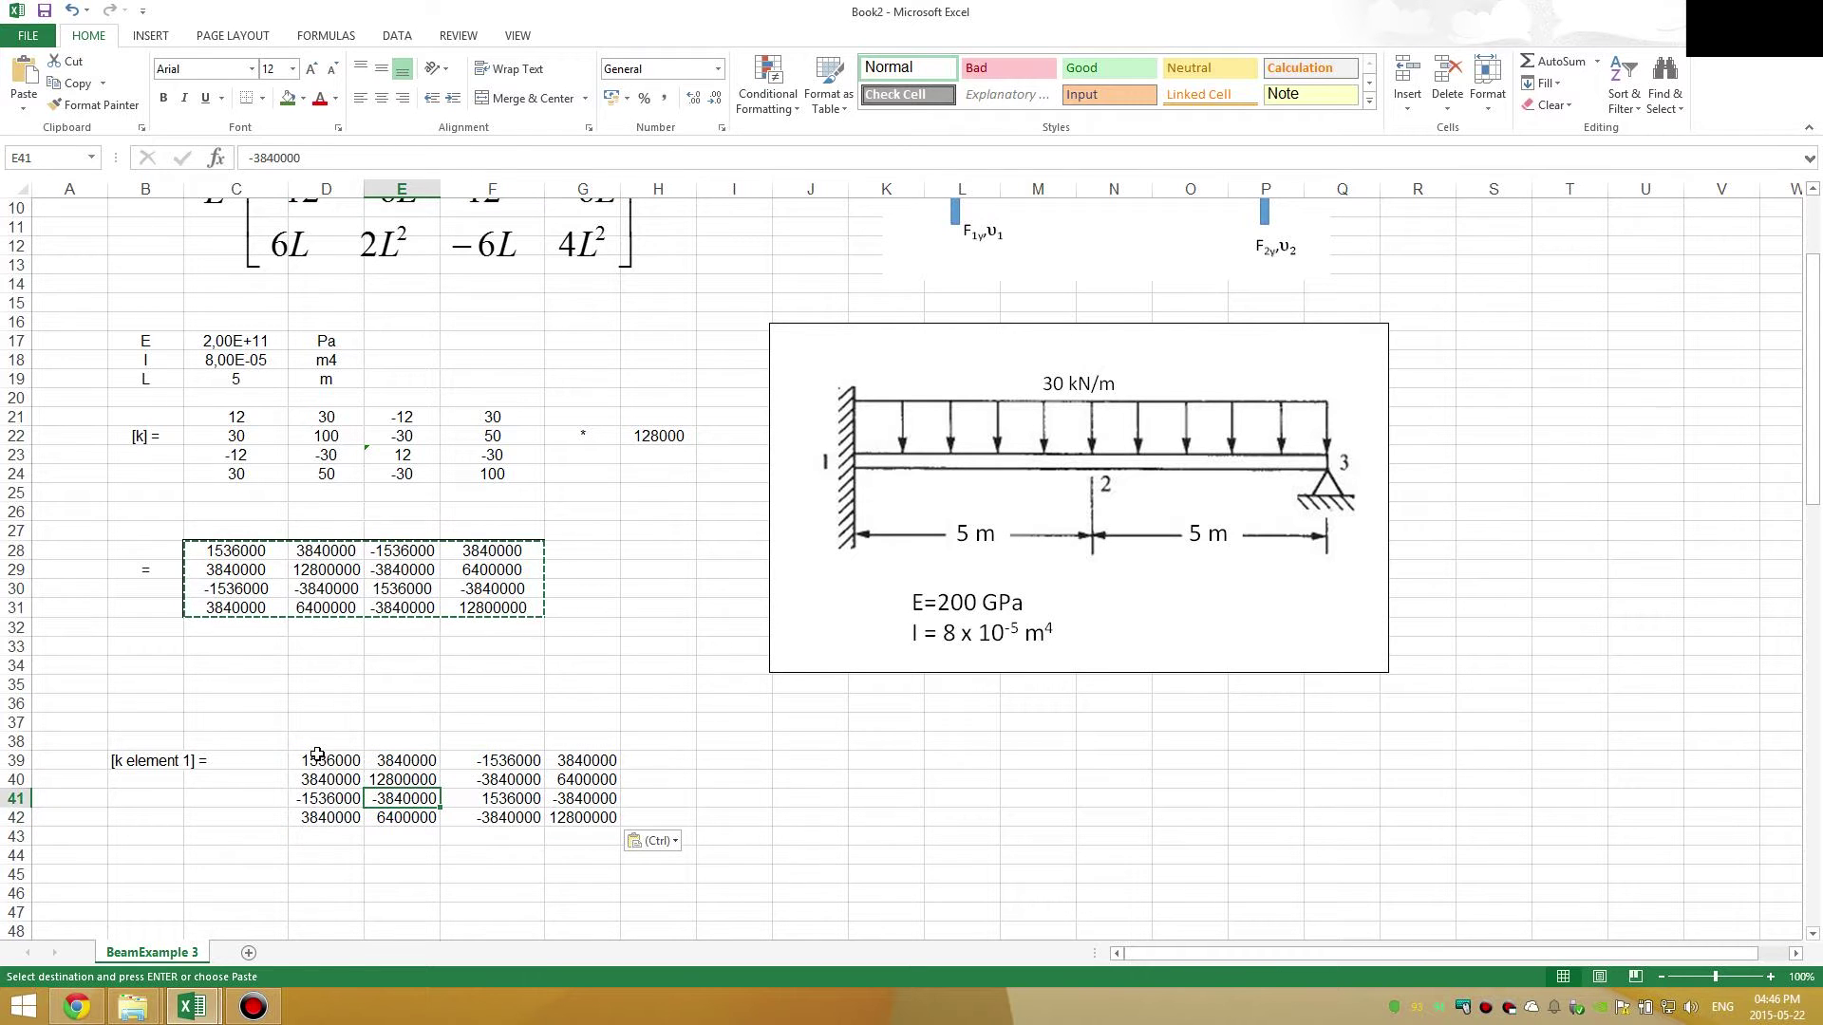
drag(317, 755, 579, 816)
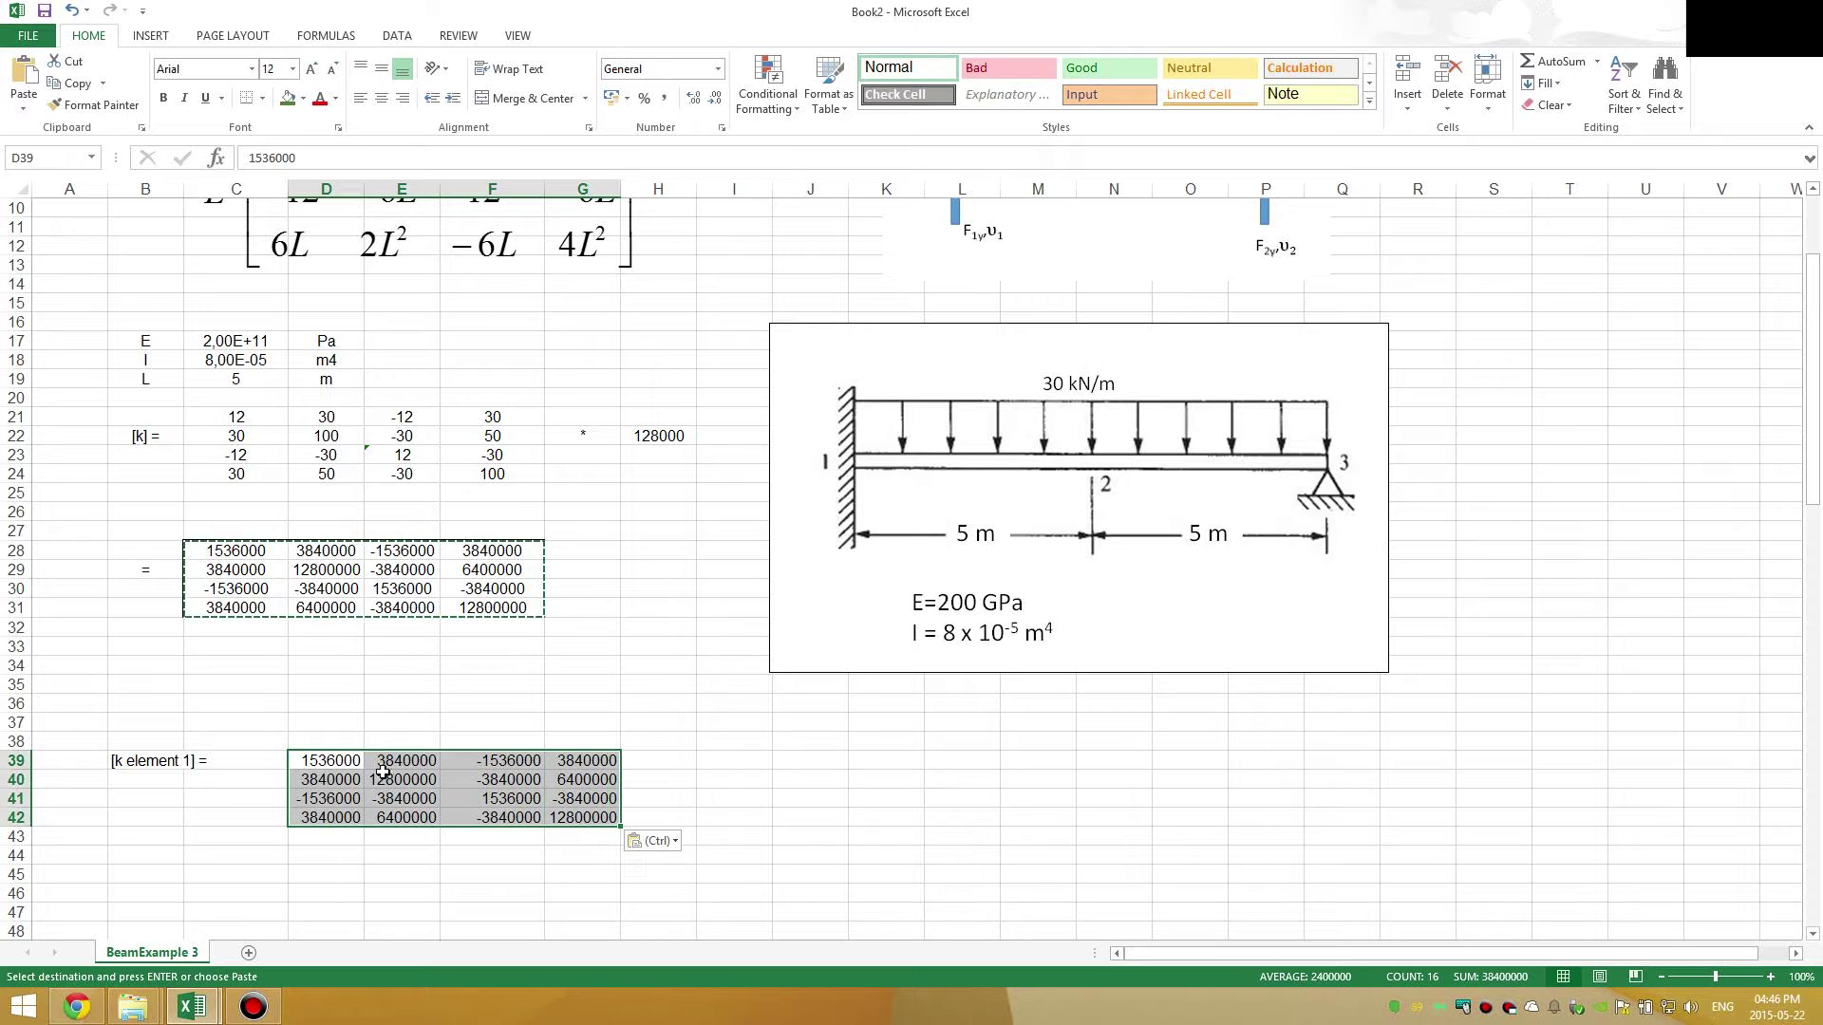
drag(325, 737, 598, 741)
click(333, 738)
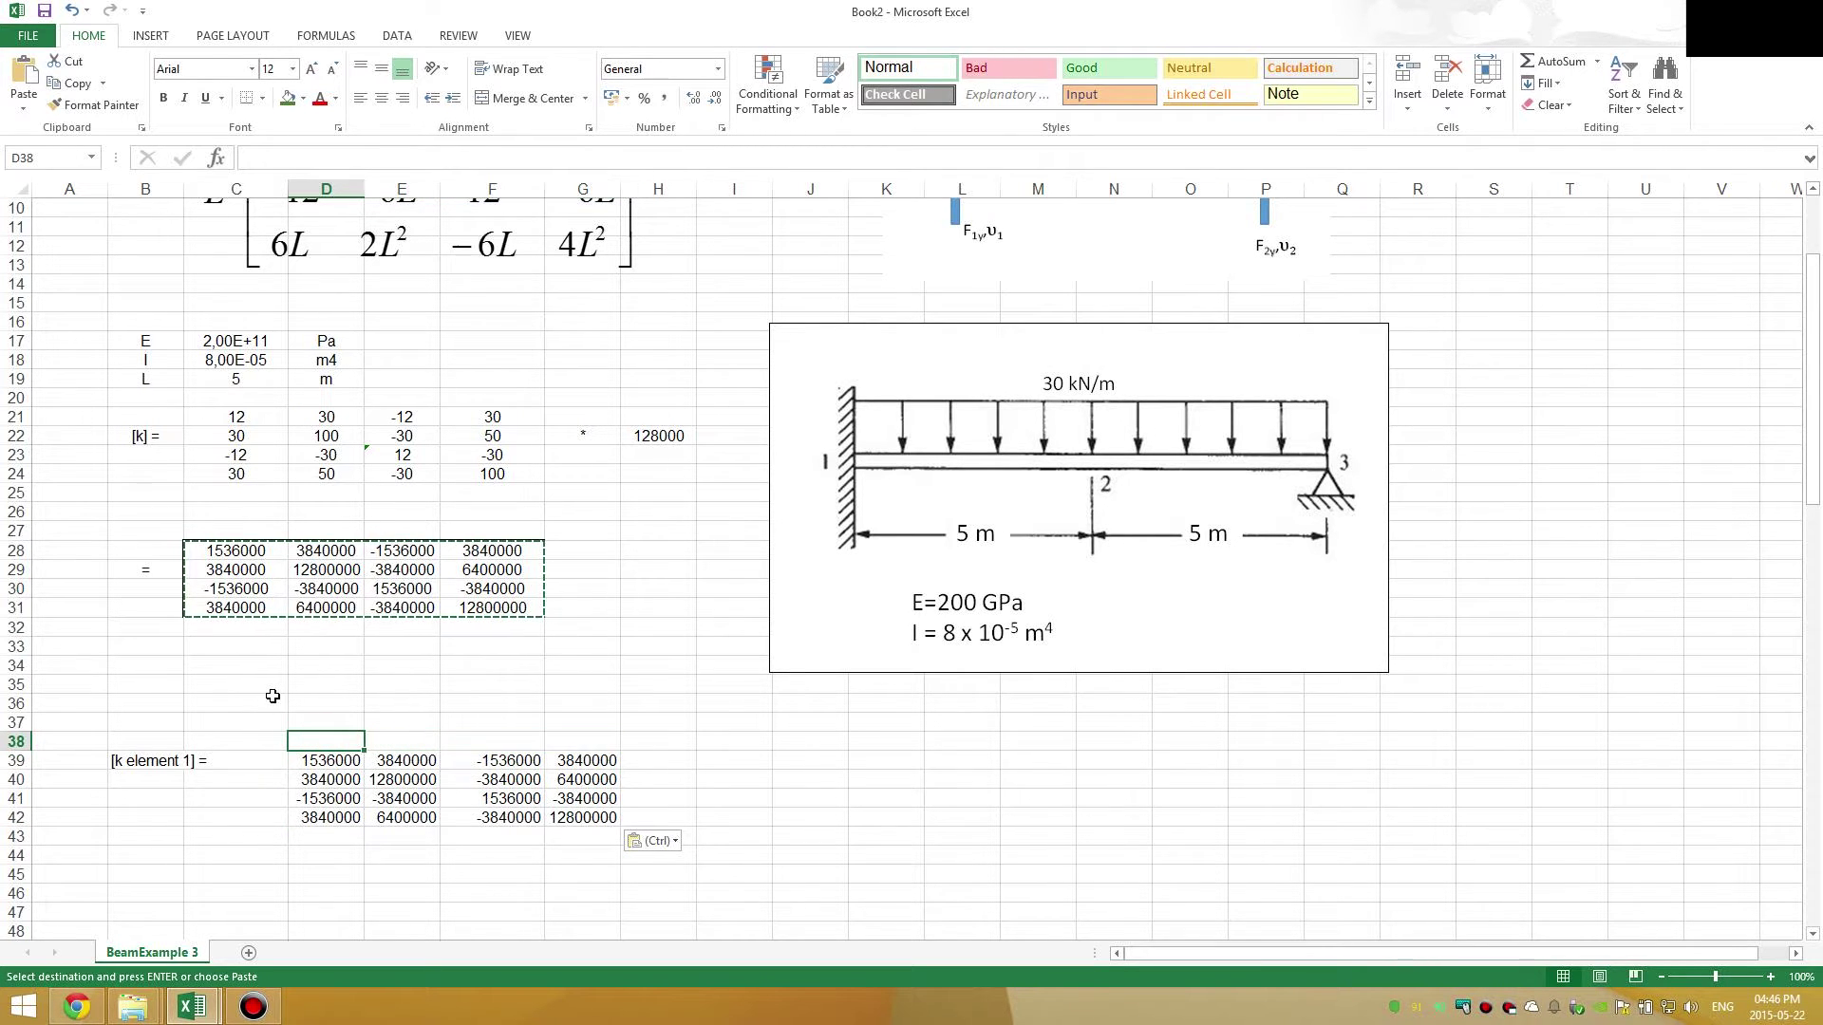
click(250, 765)
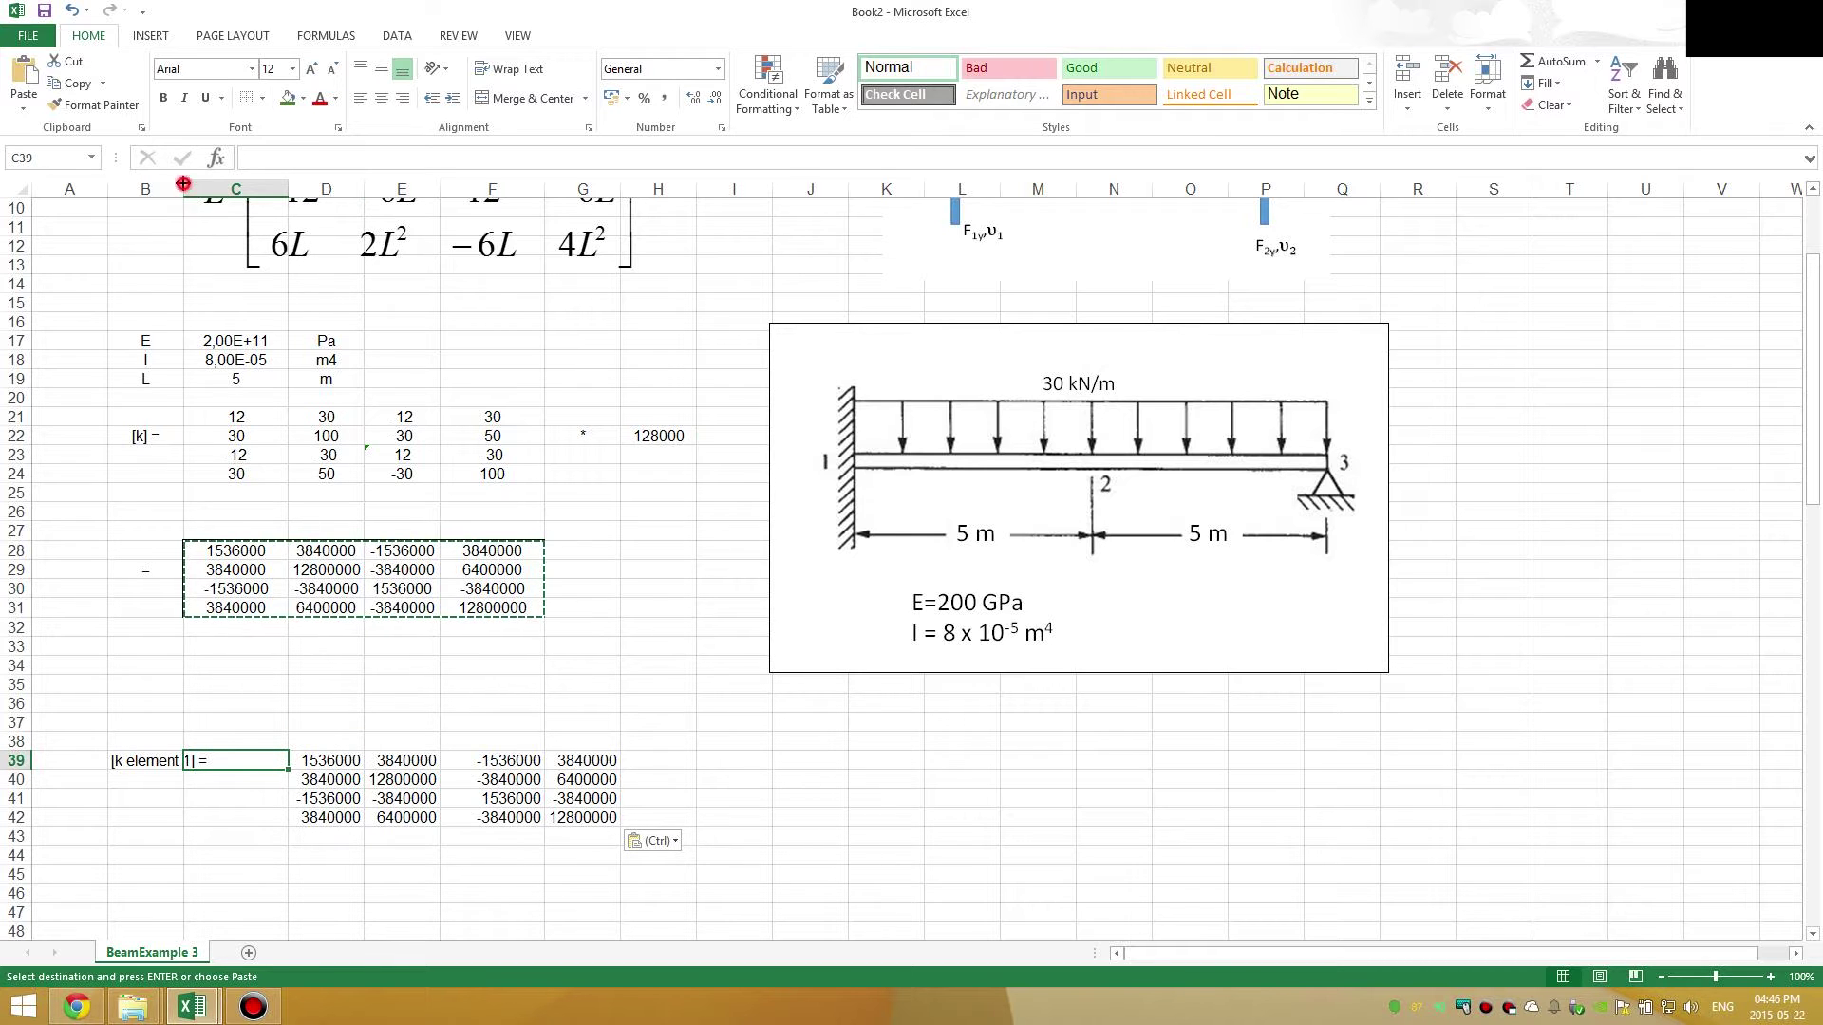
drag(184, 184, 212, 184)
- Enter the column headings v1, phi1, v2 and phi2 in D38:G38 above the element 1 matrix
click(337, 740)
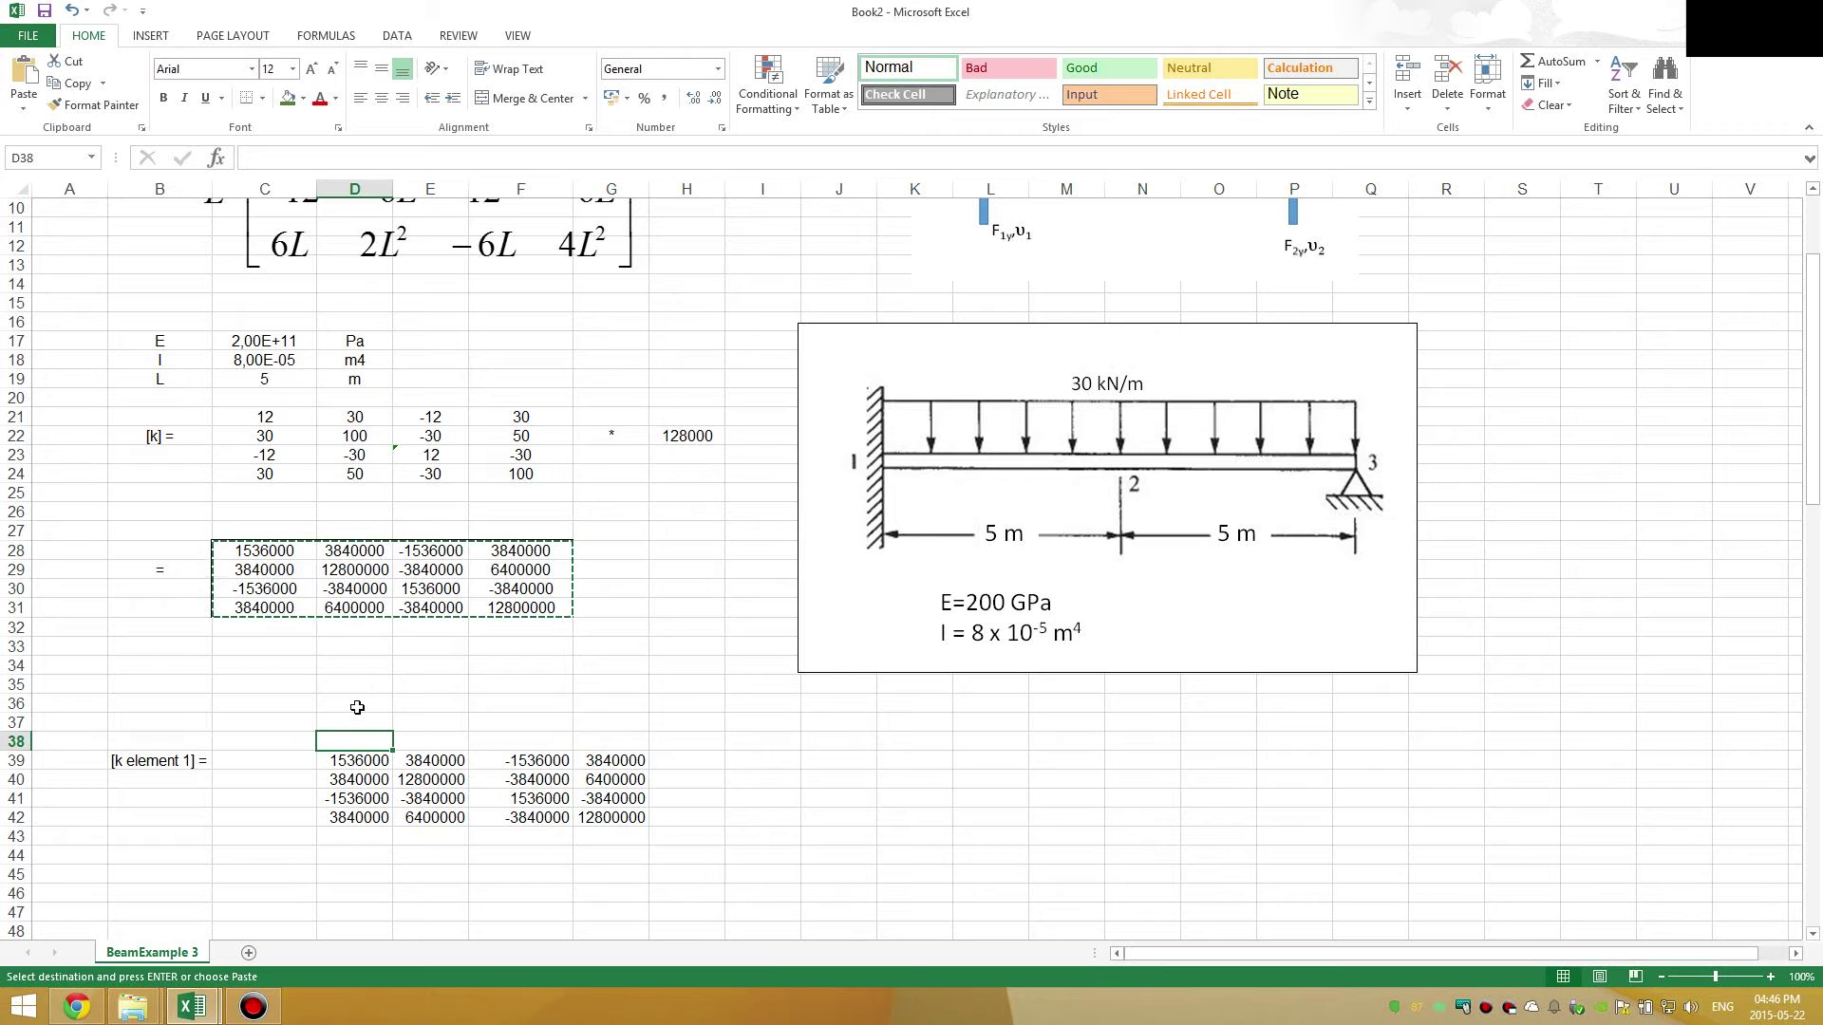
text(v1)
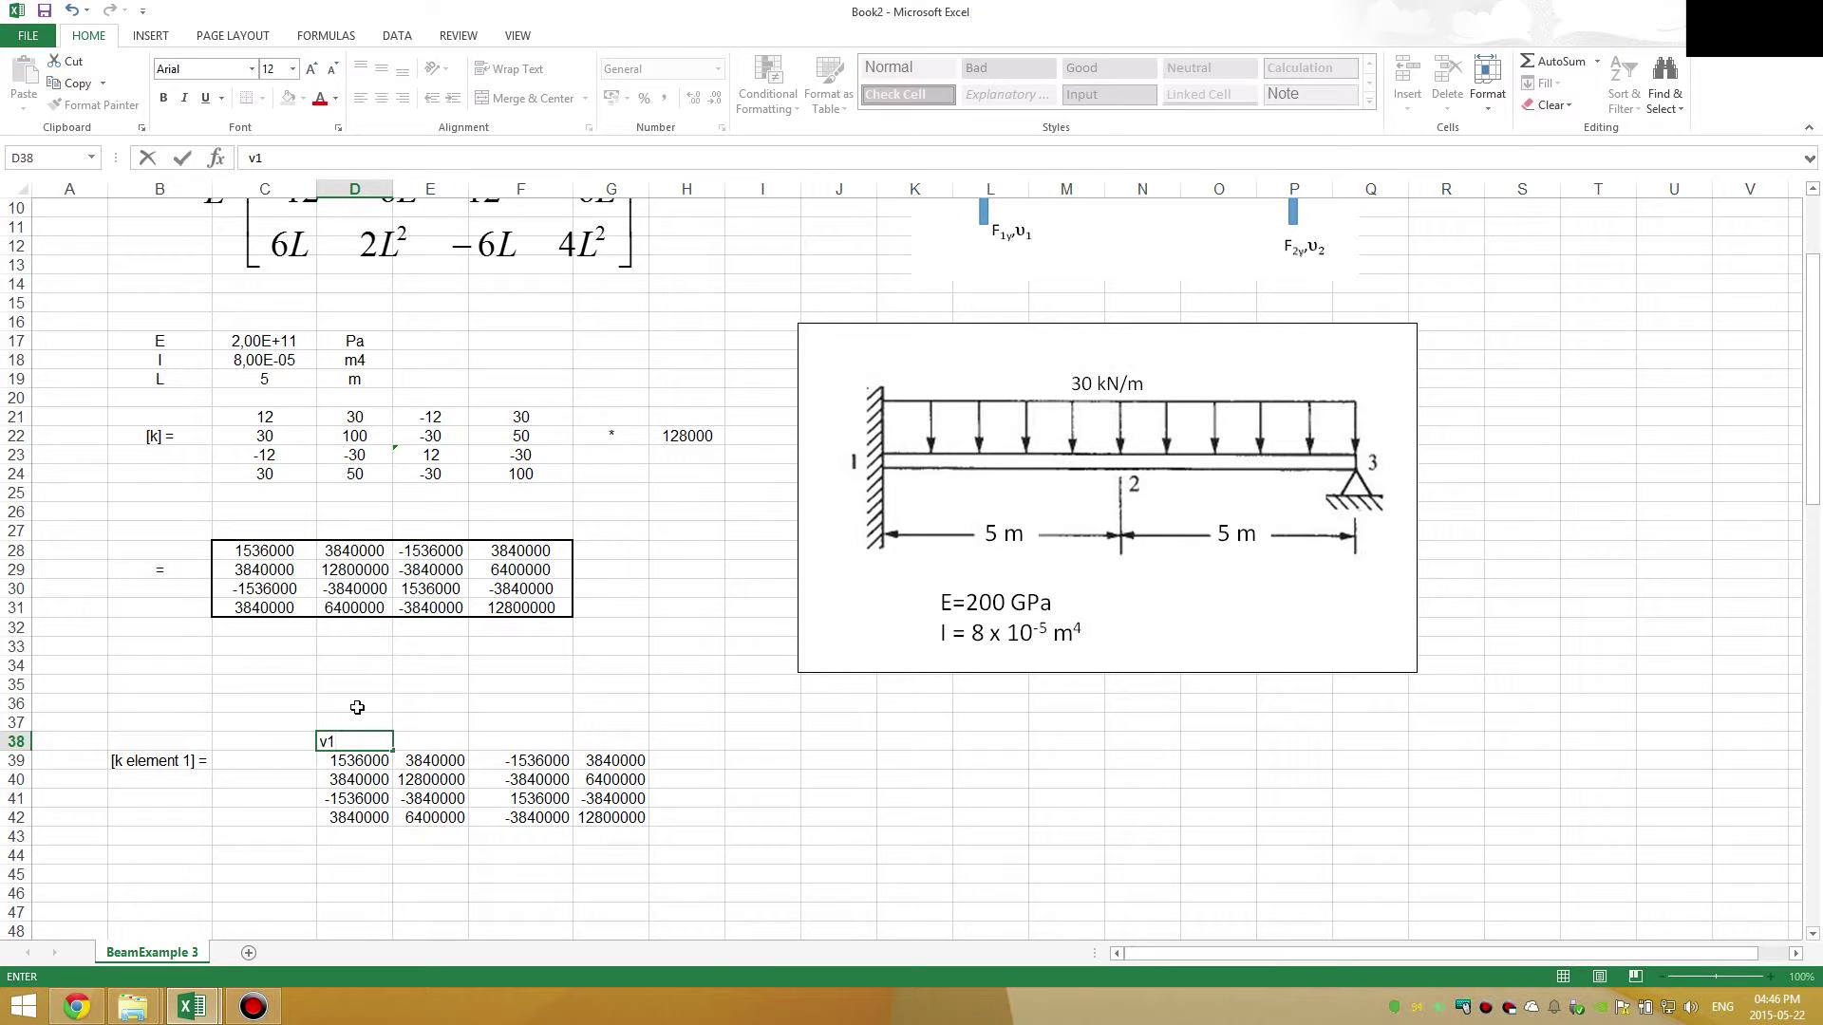
key(Tab)
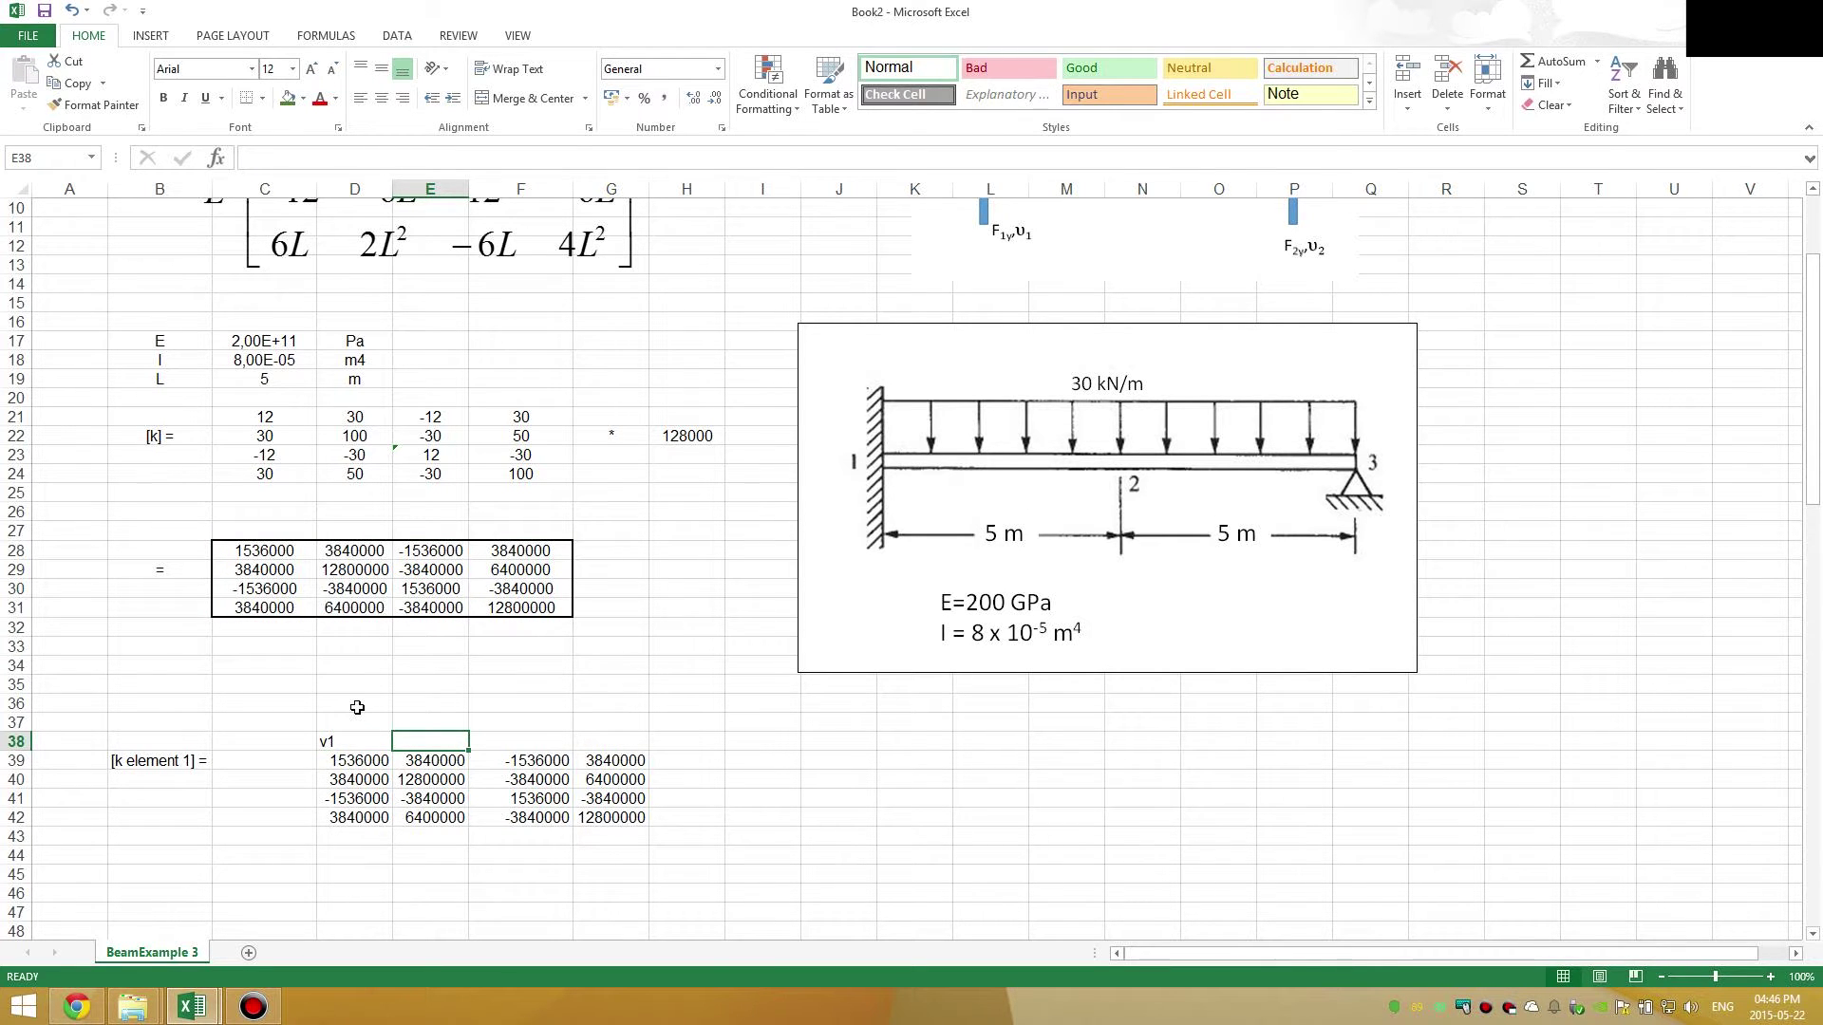
text(phi1)
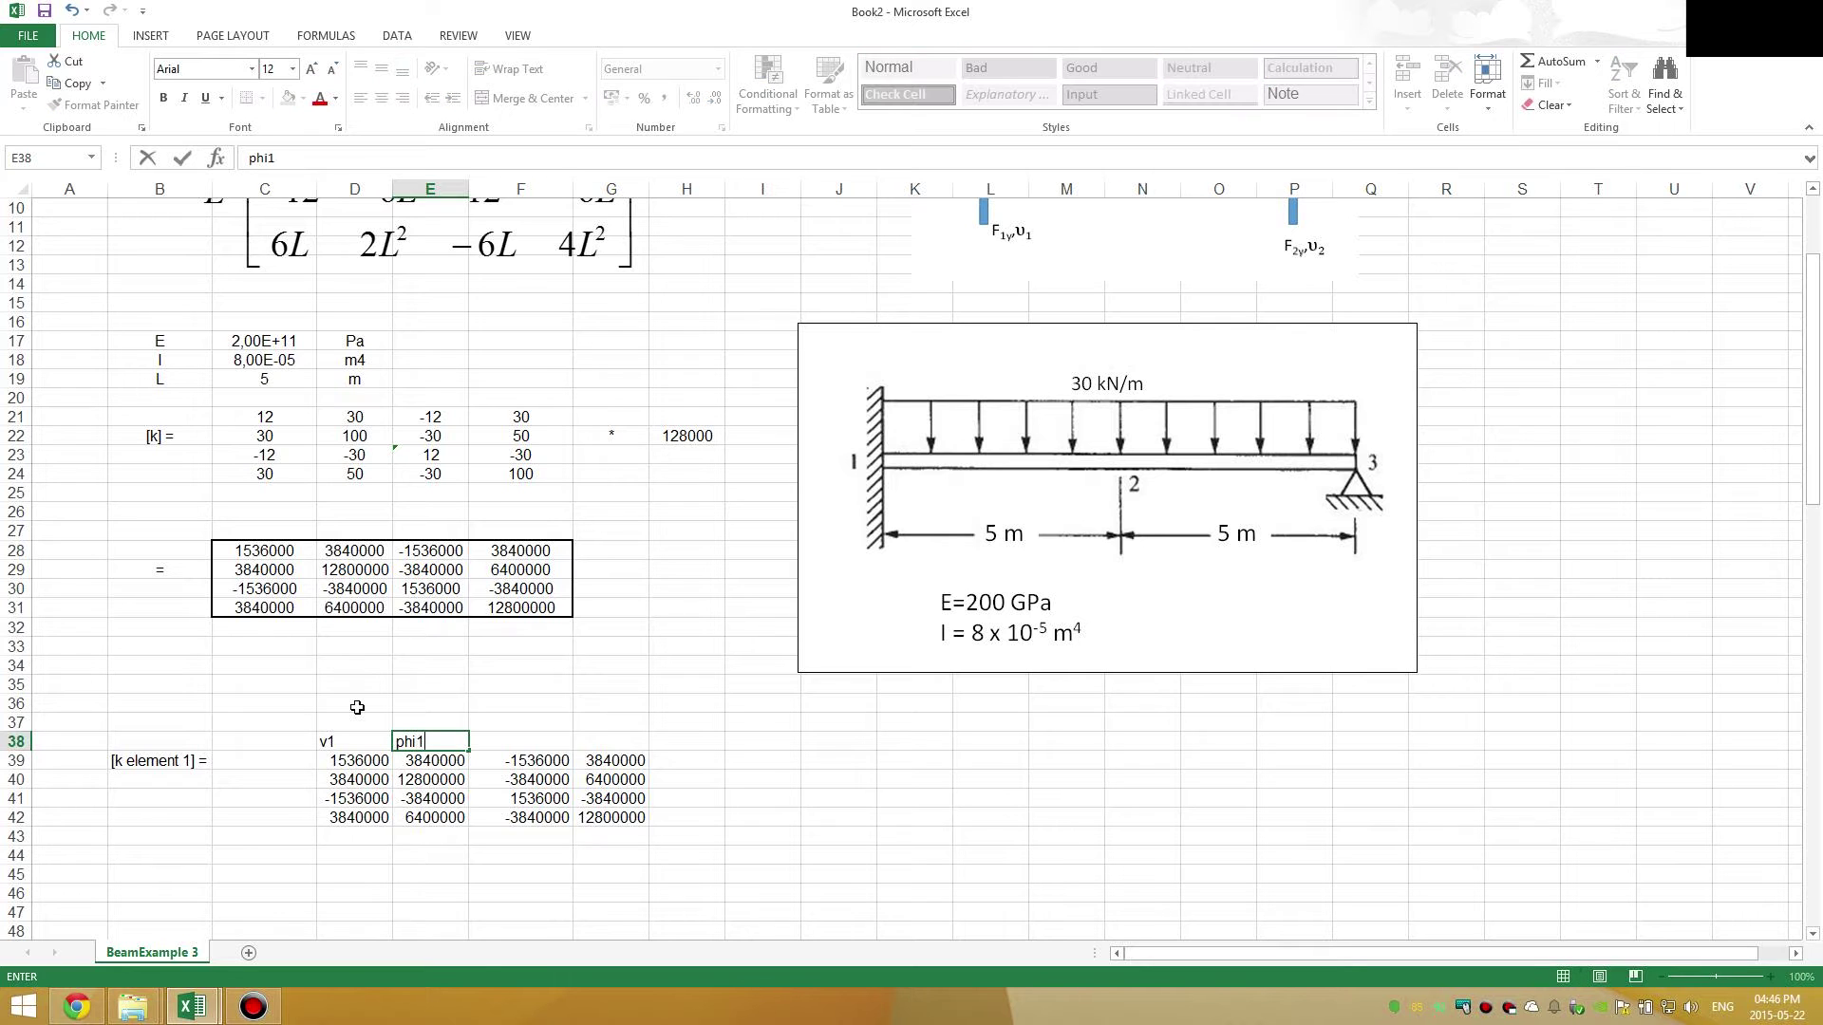
key(Tab)
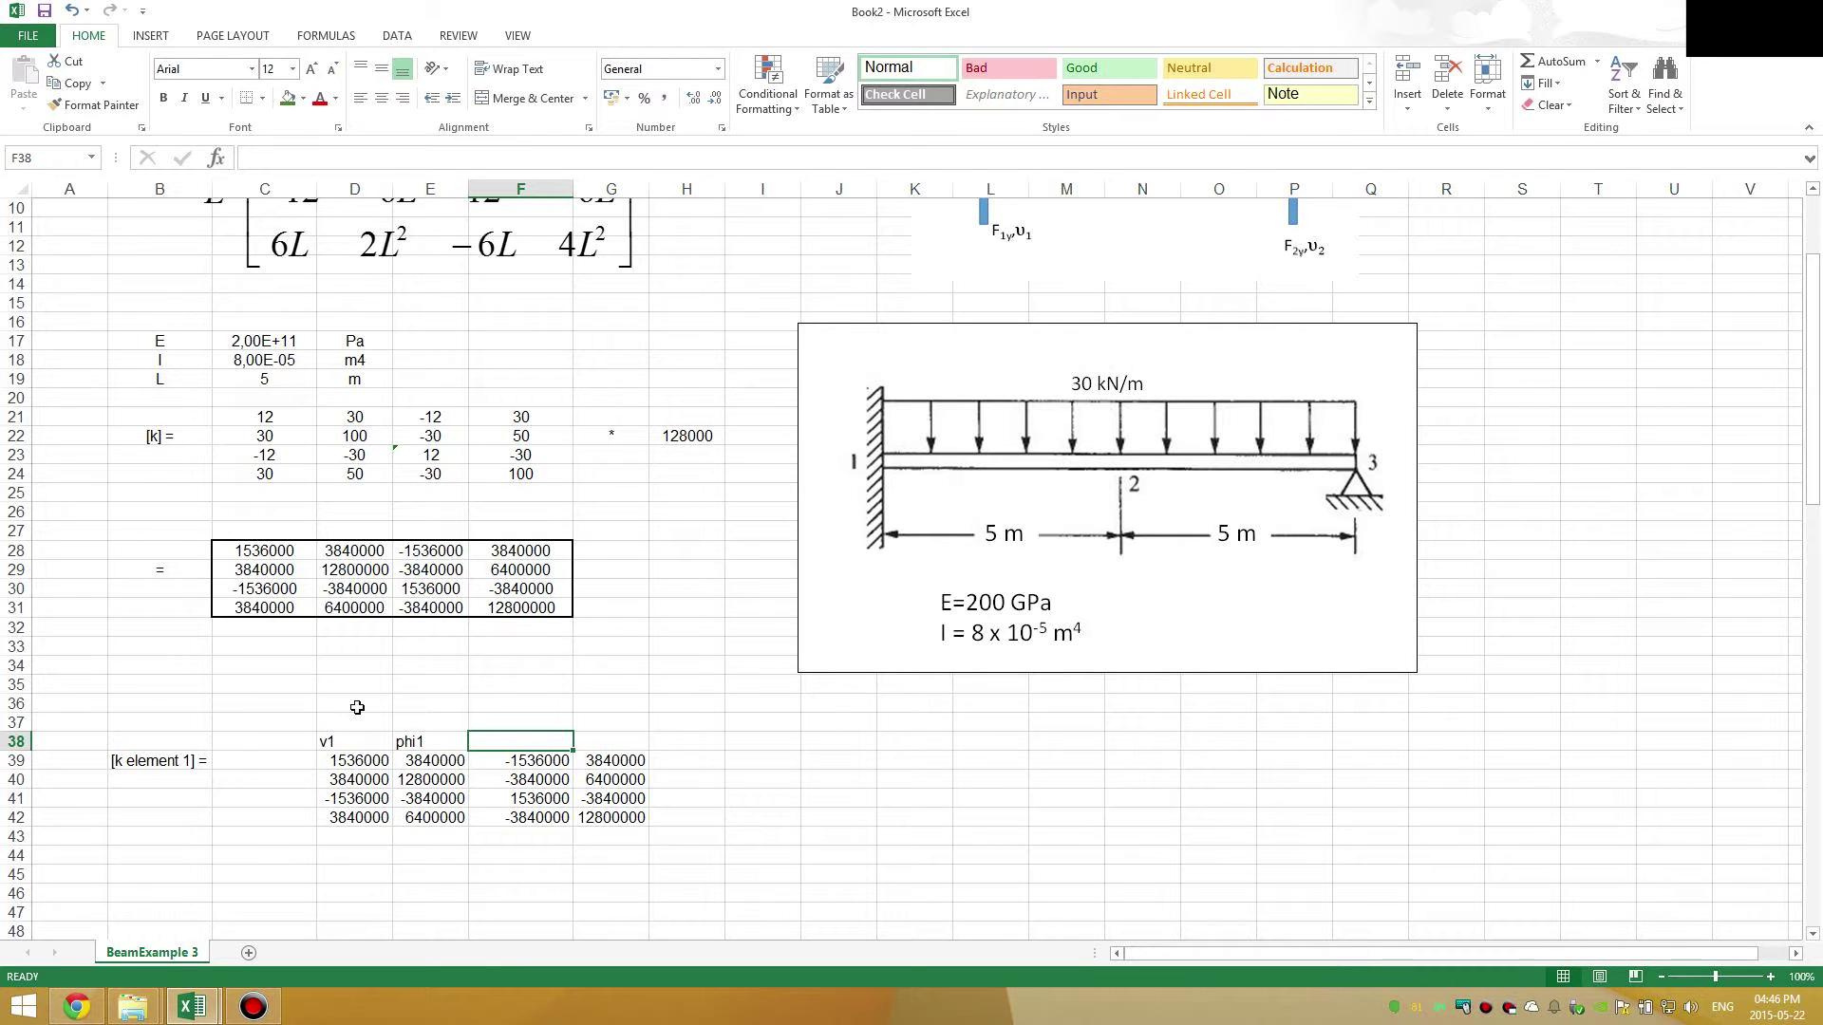
text(v2)
key(Tab)
text(phi)
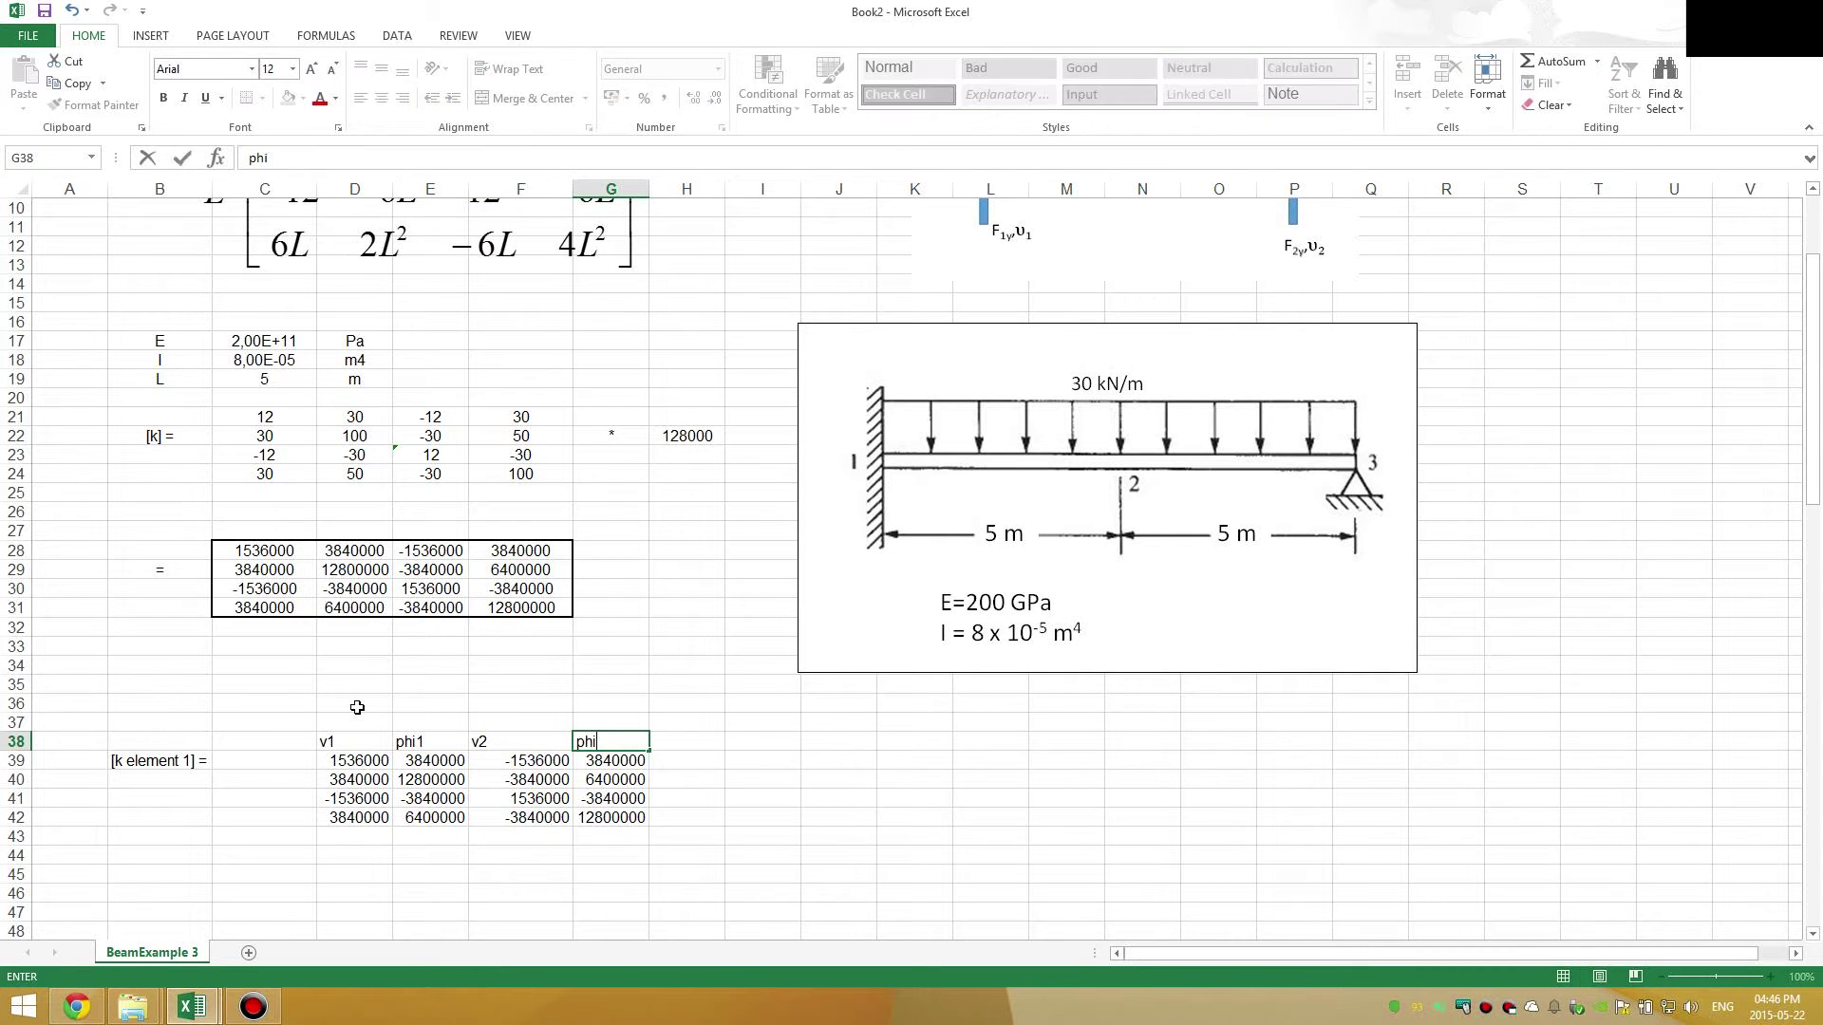
text(2)
key(Tab)
click(455, 744)
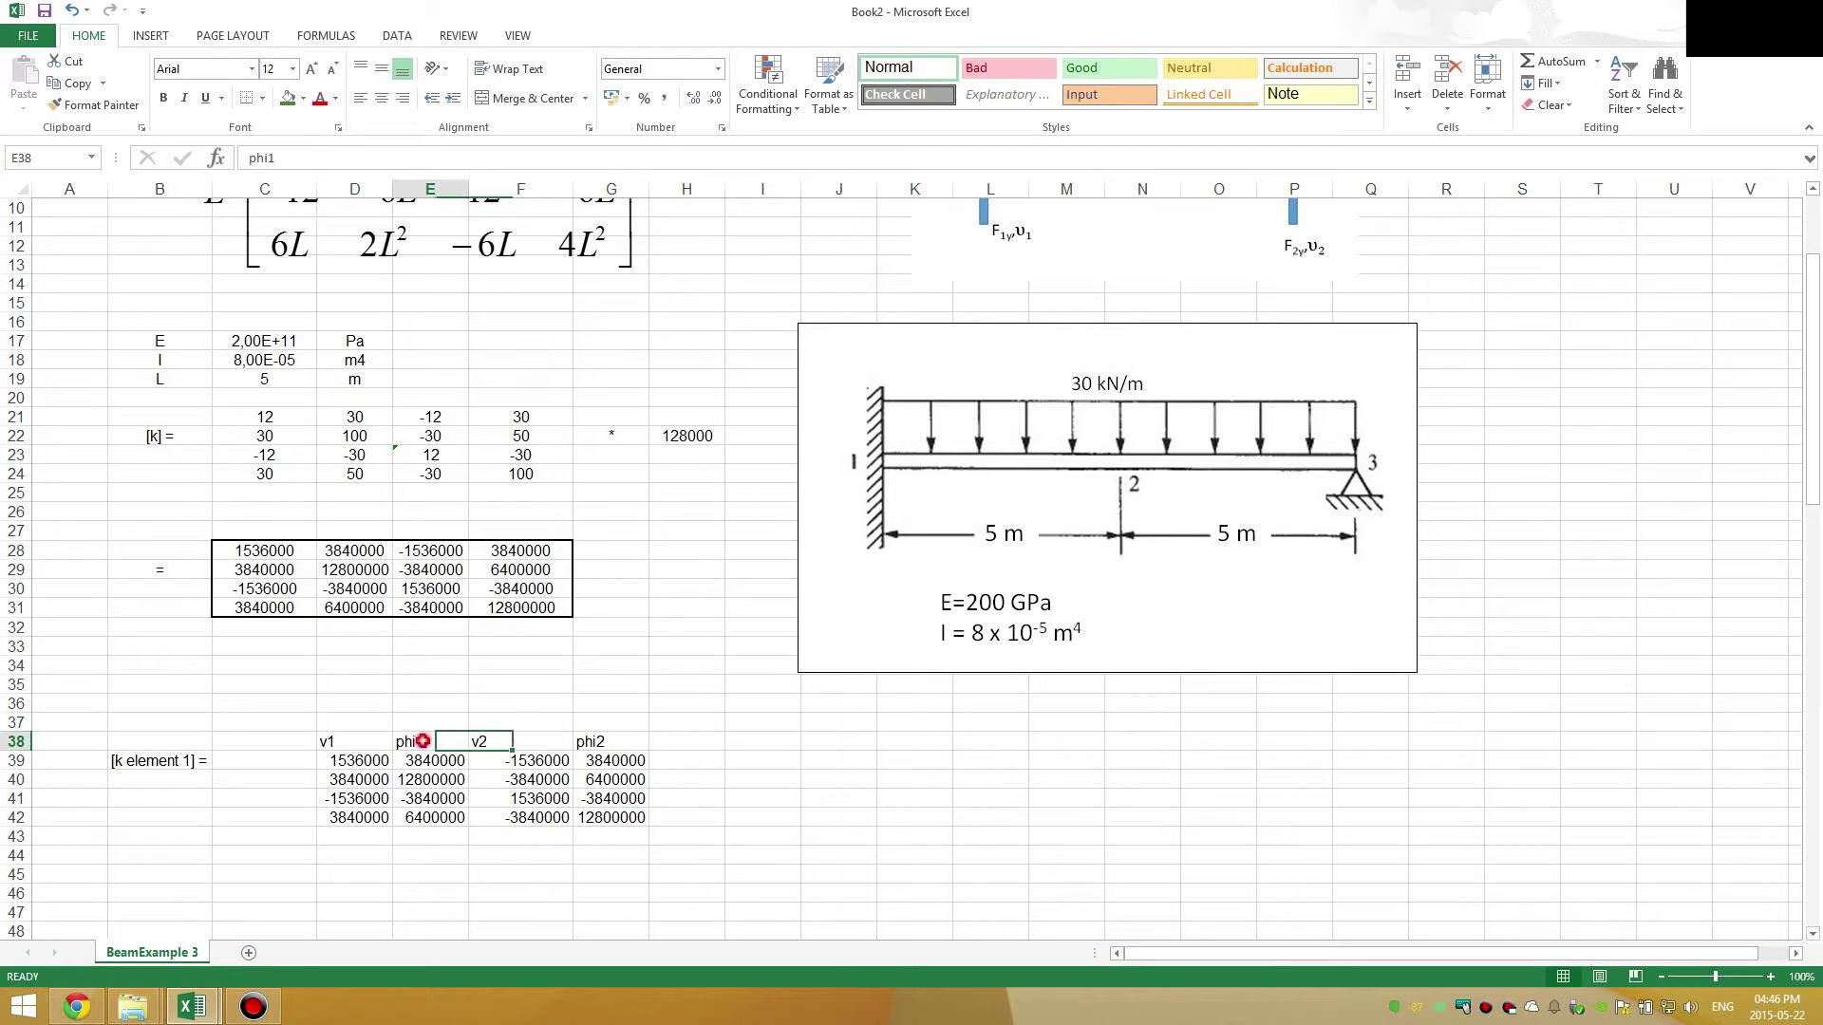
click(340, 743)
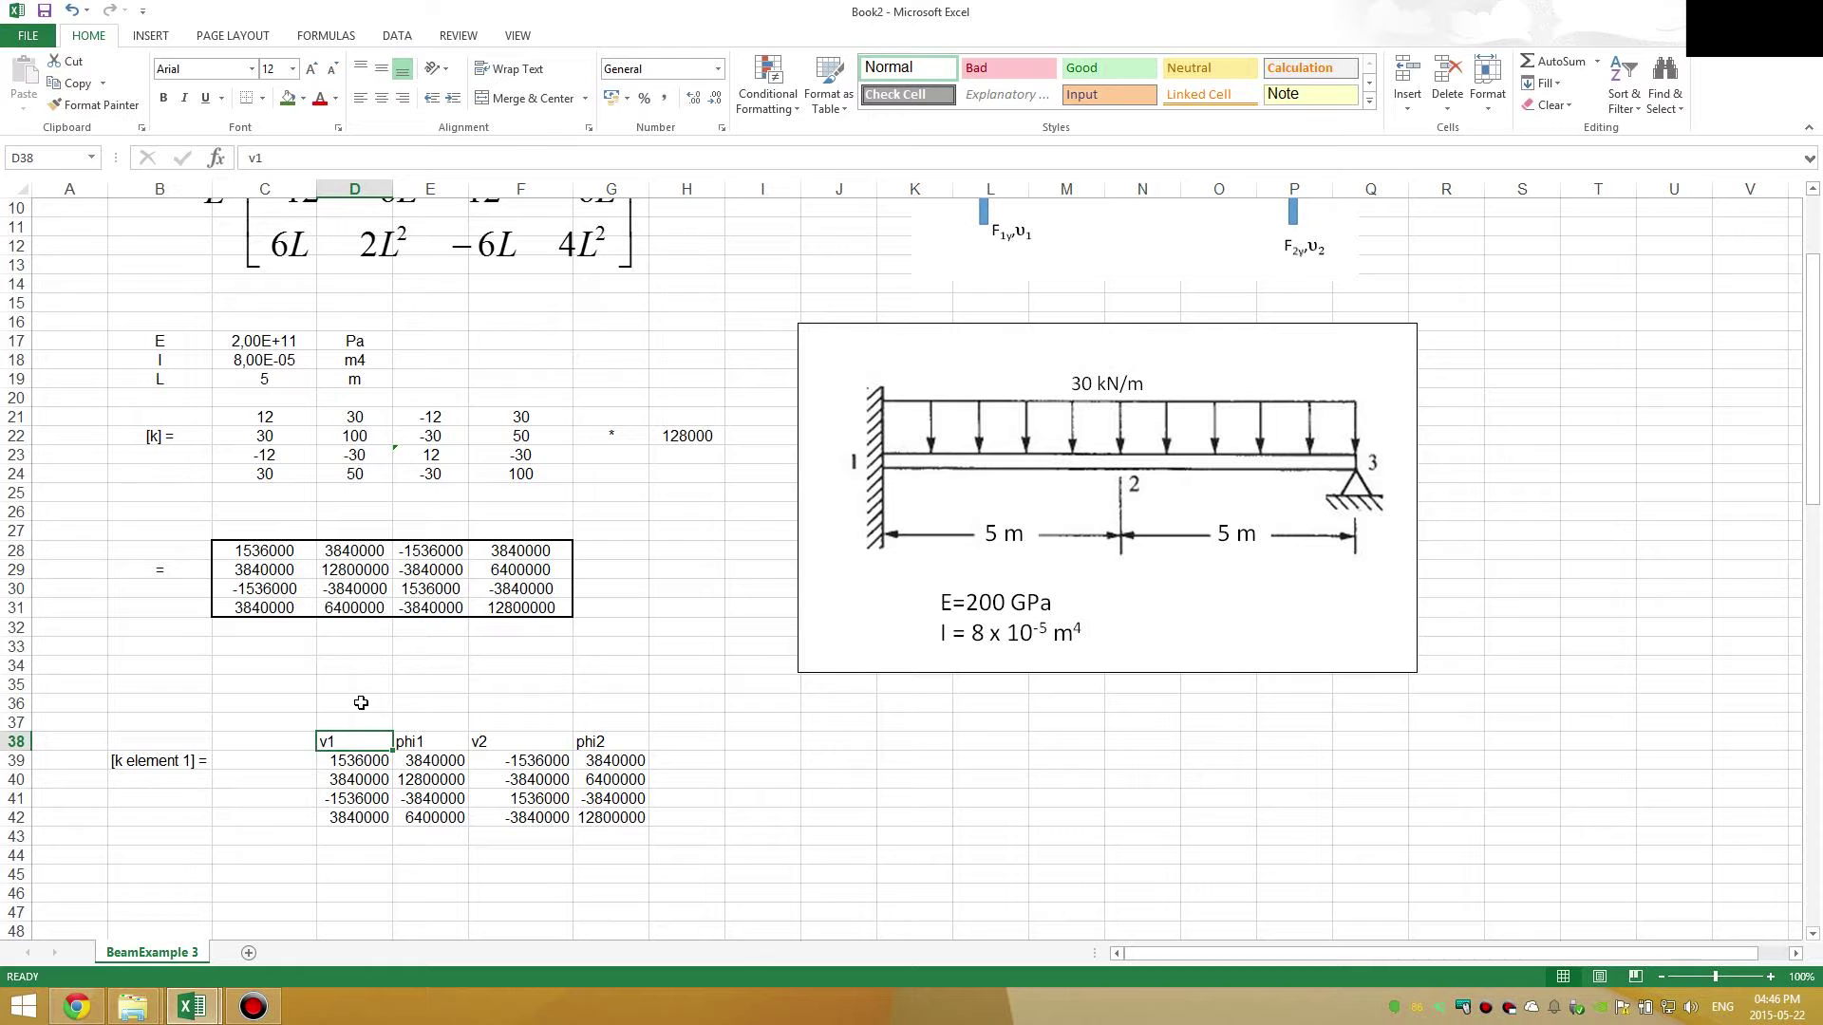
click(295, 727)
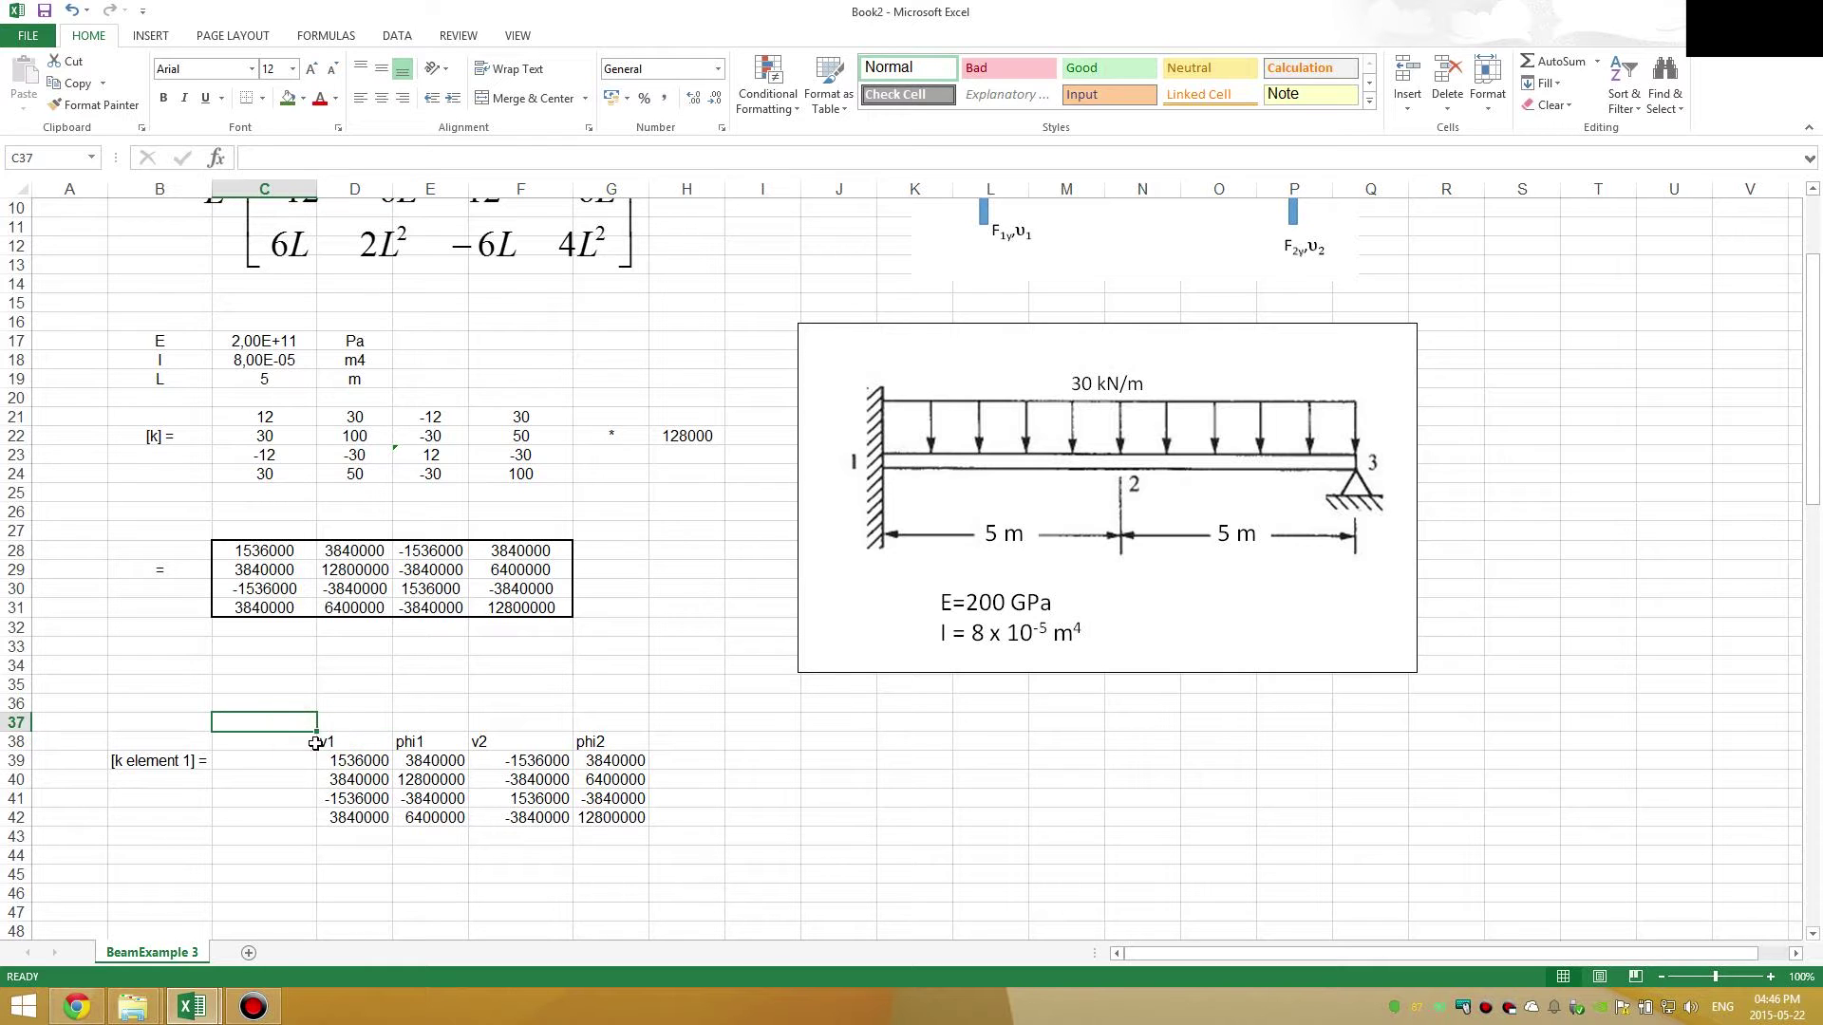
click(333, 742)
click(484, 740)
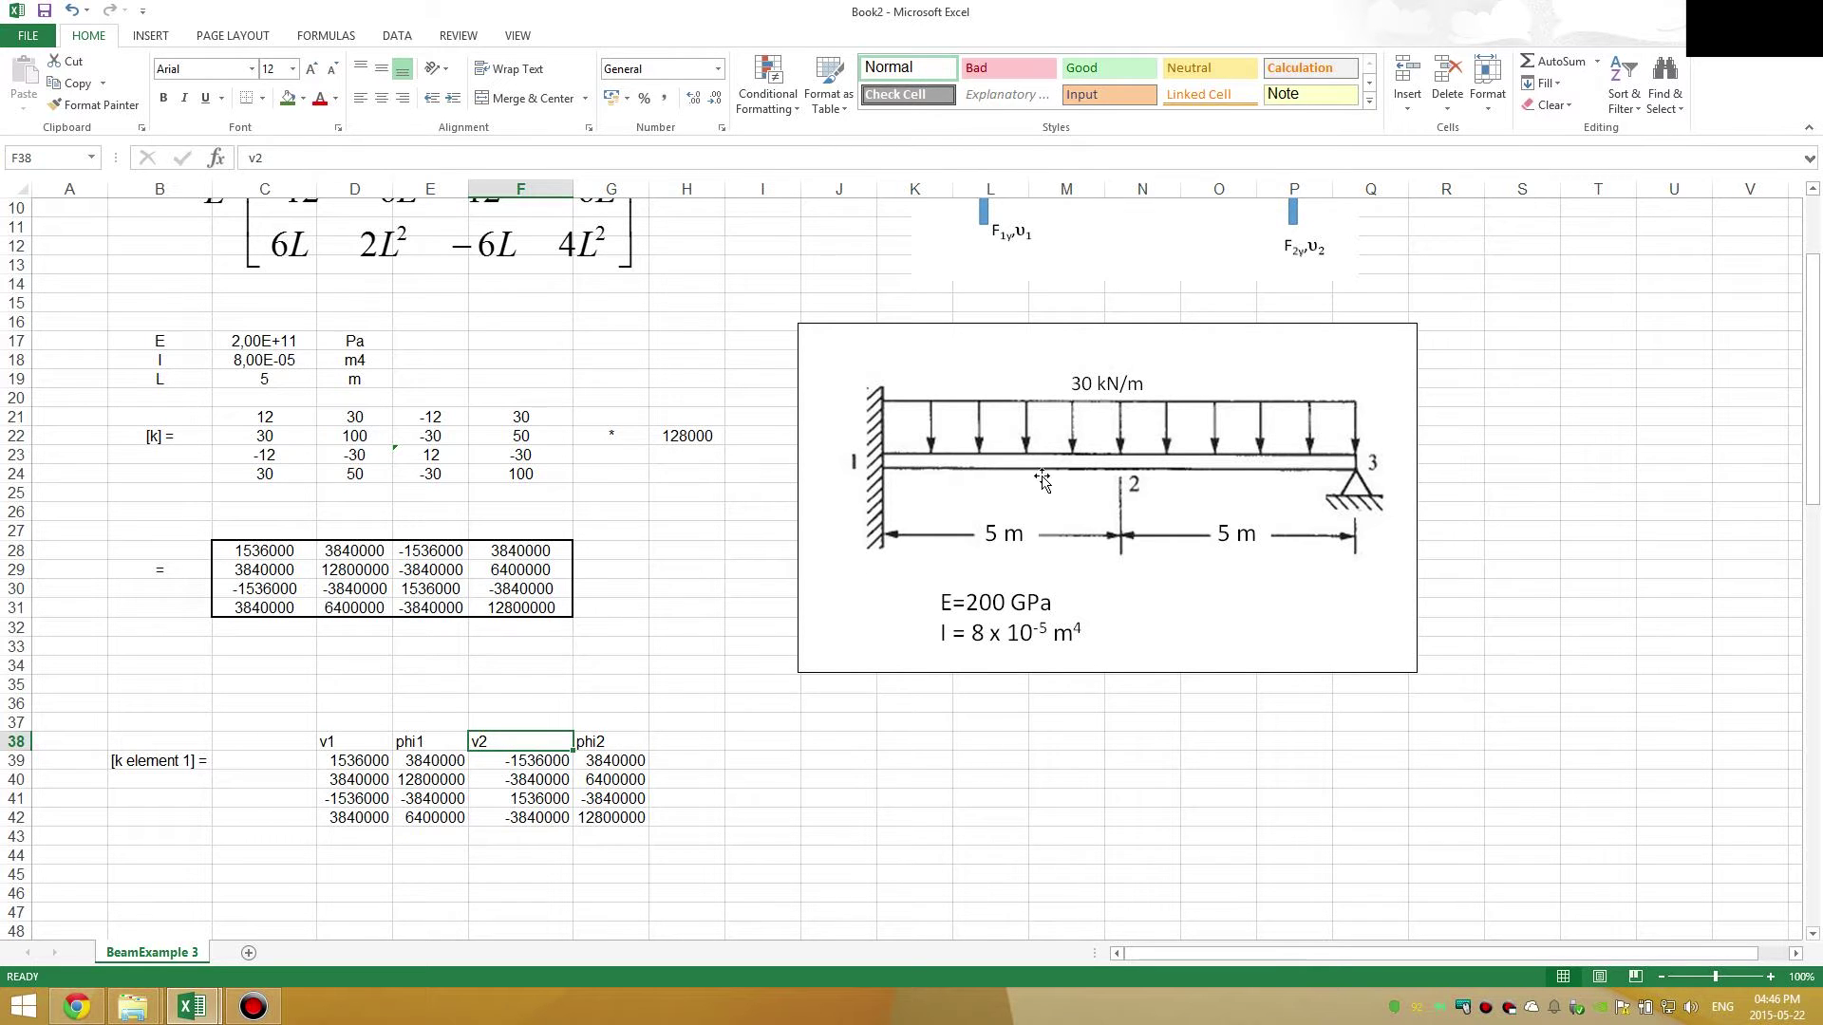
drag(344, 741, 612, 741)
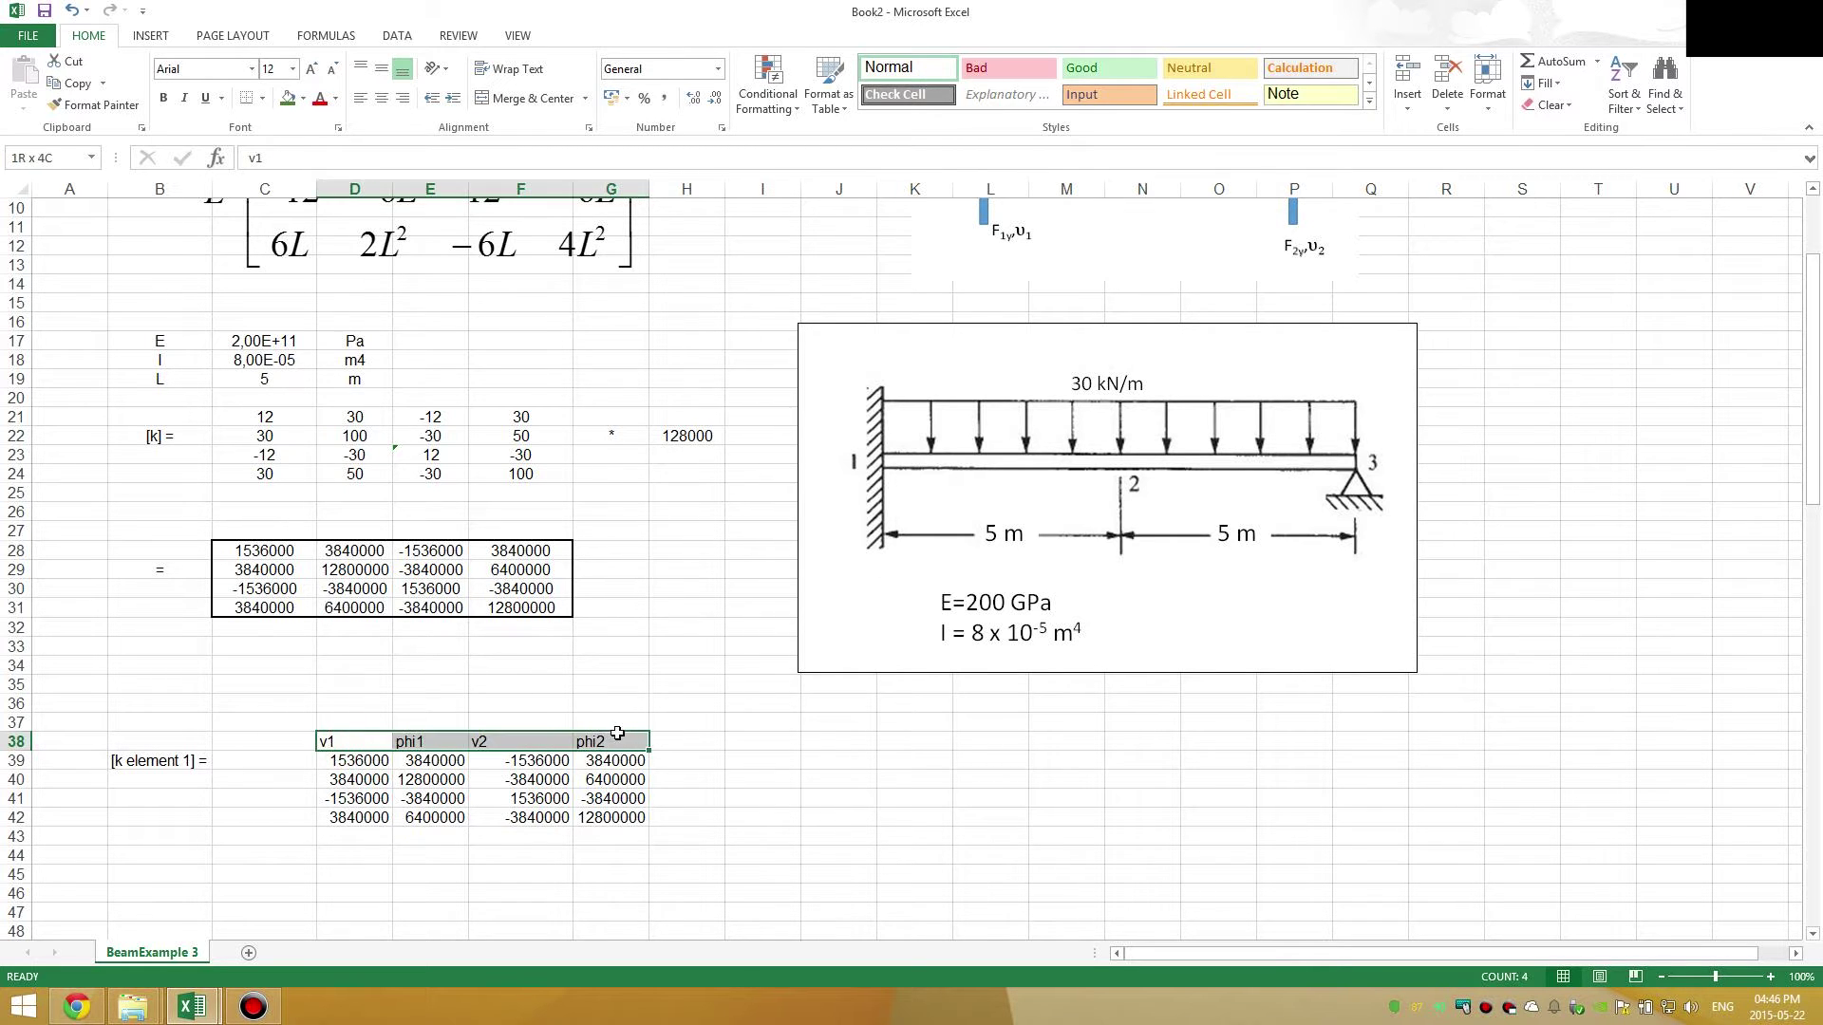
- Shade the element 1 headings in D38:G38 green and copy them transposed into C39:C42 as row labels
click(289, 110)
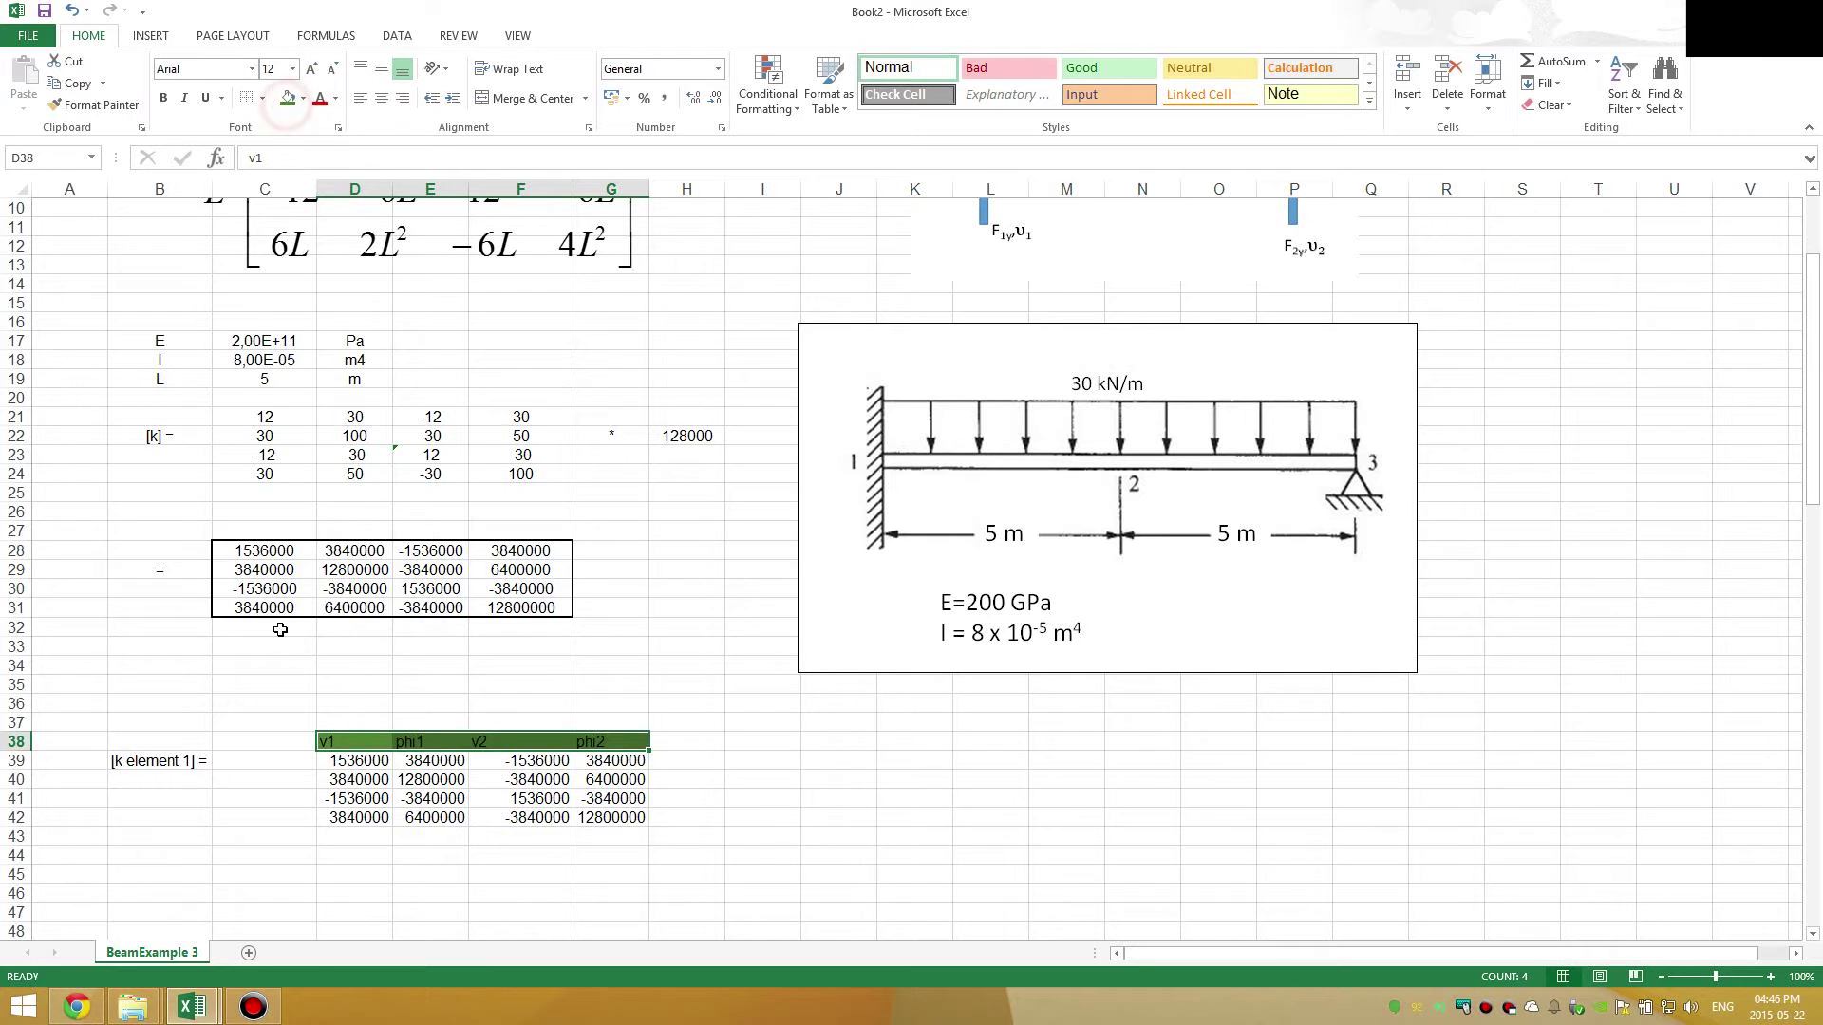
right_click(357, 738)
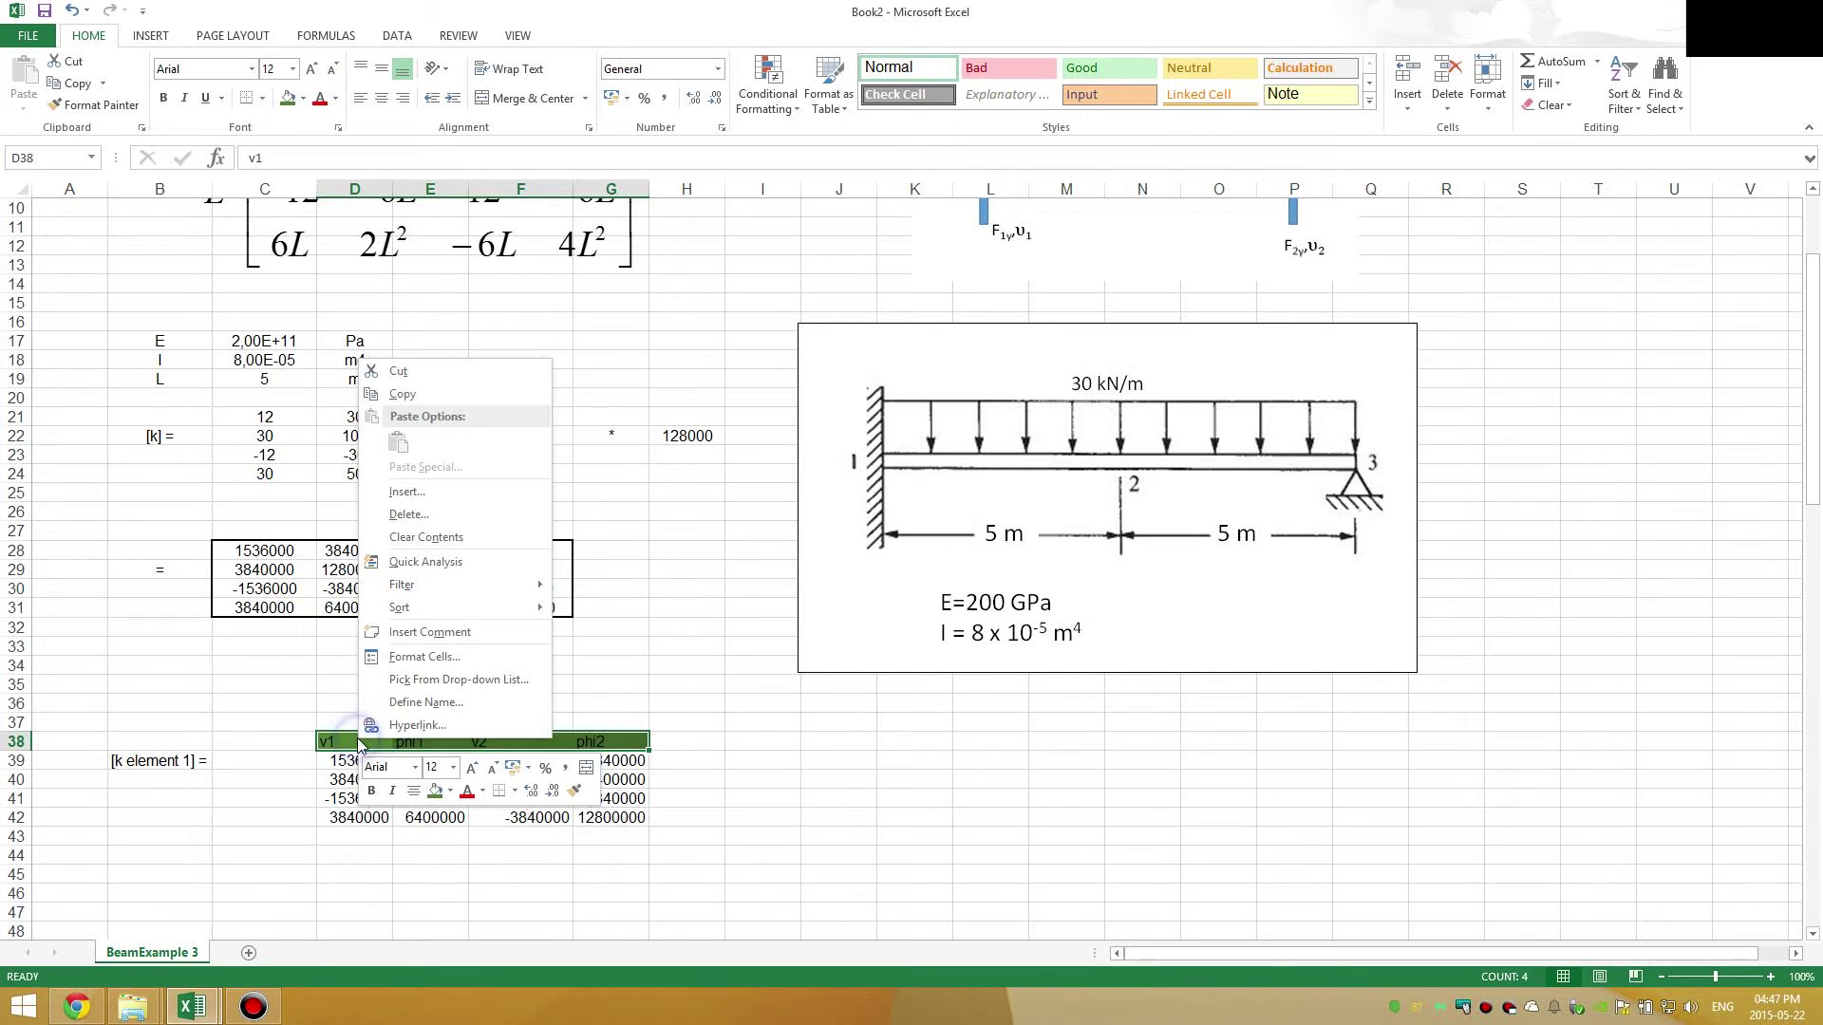
click(421, 398)
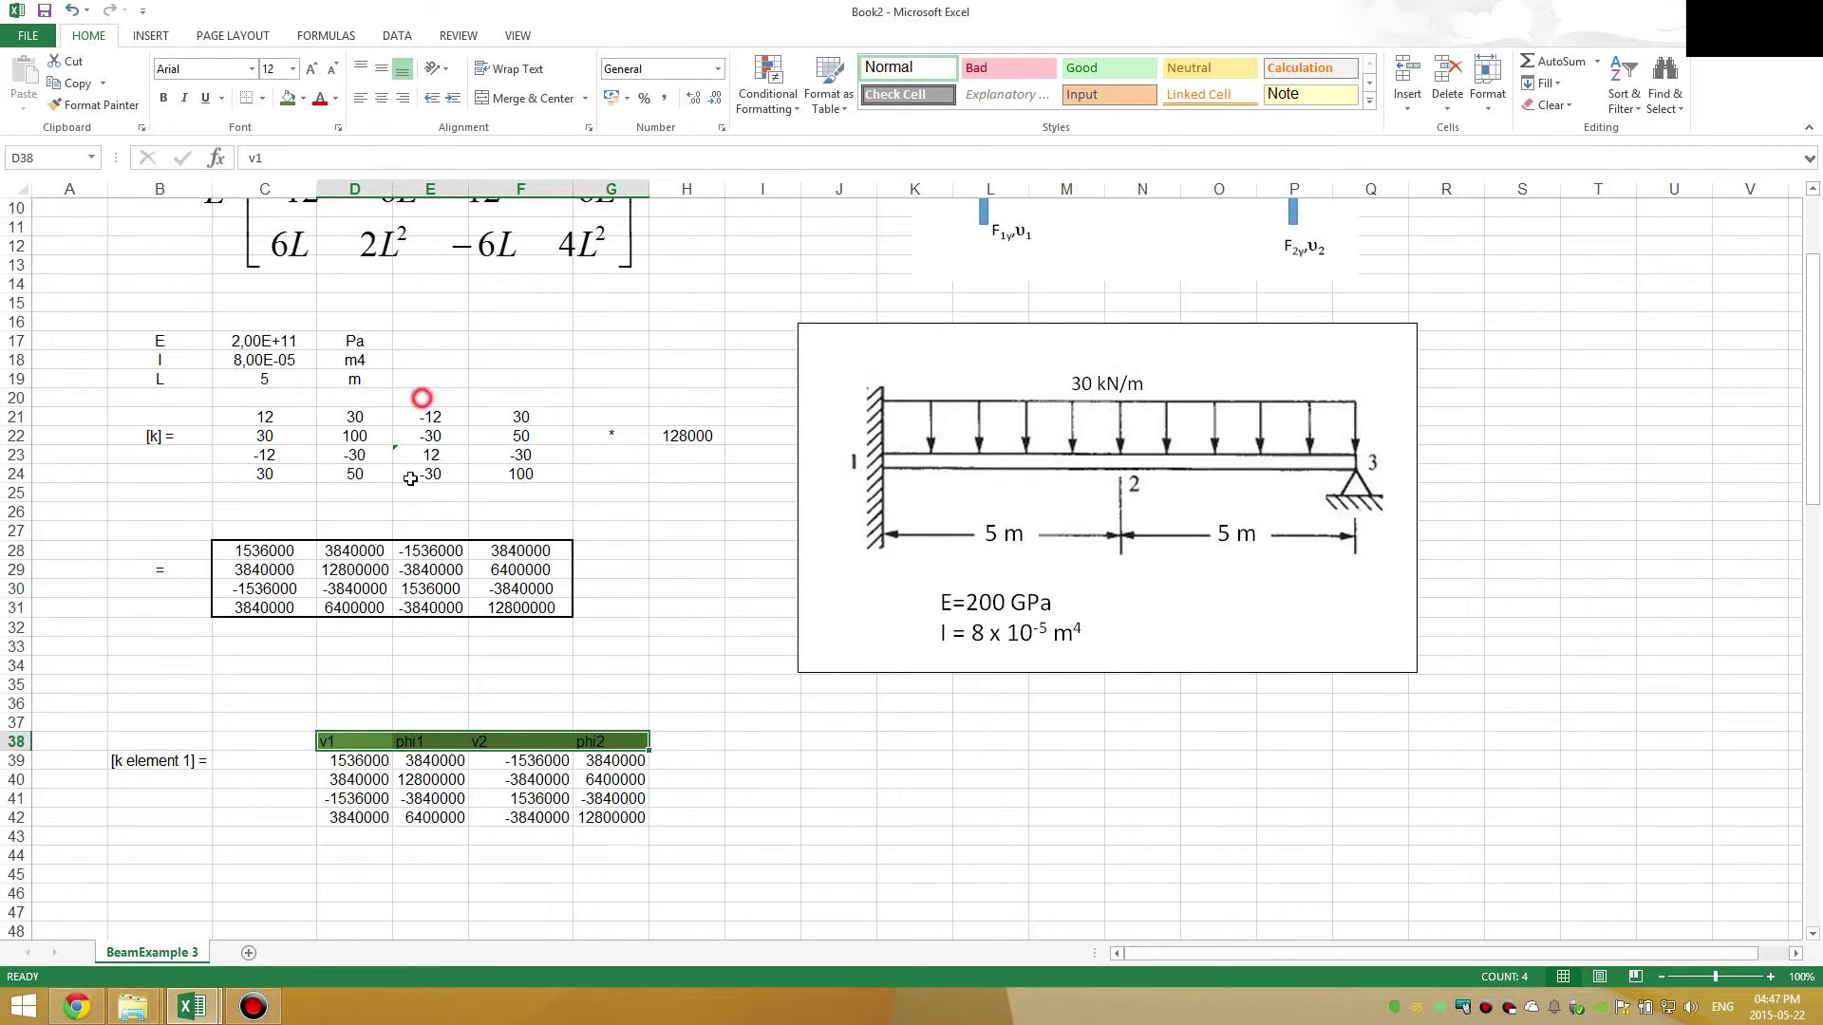
right_click(280, 765)
click(403, 466)
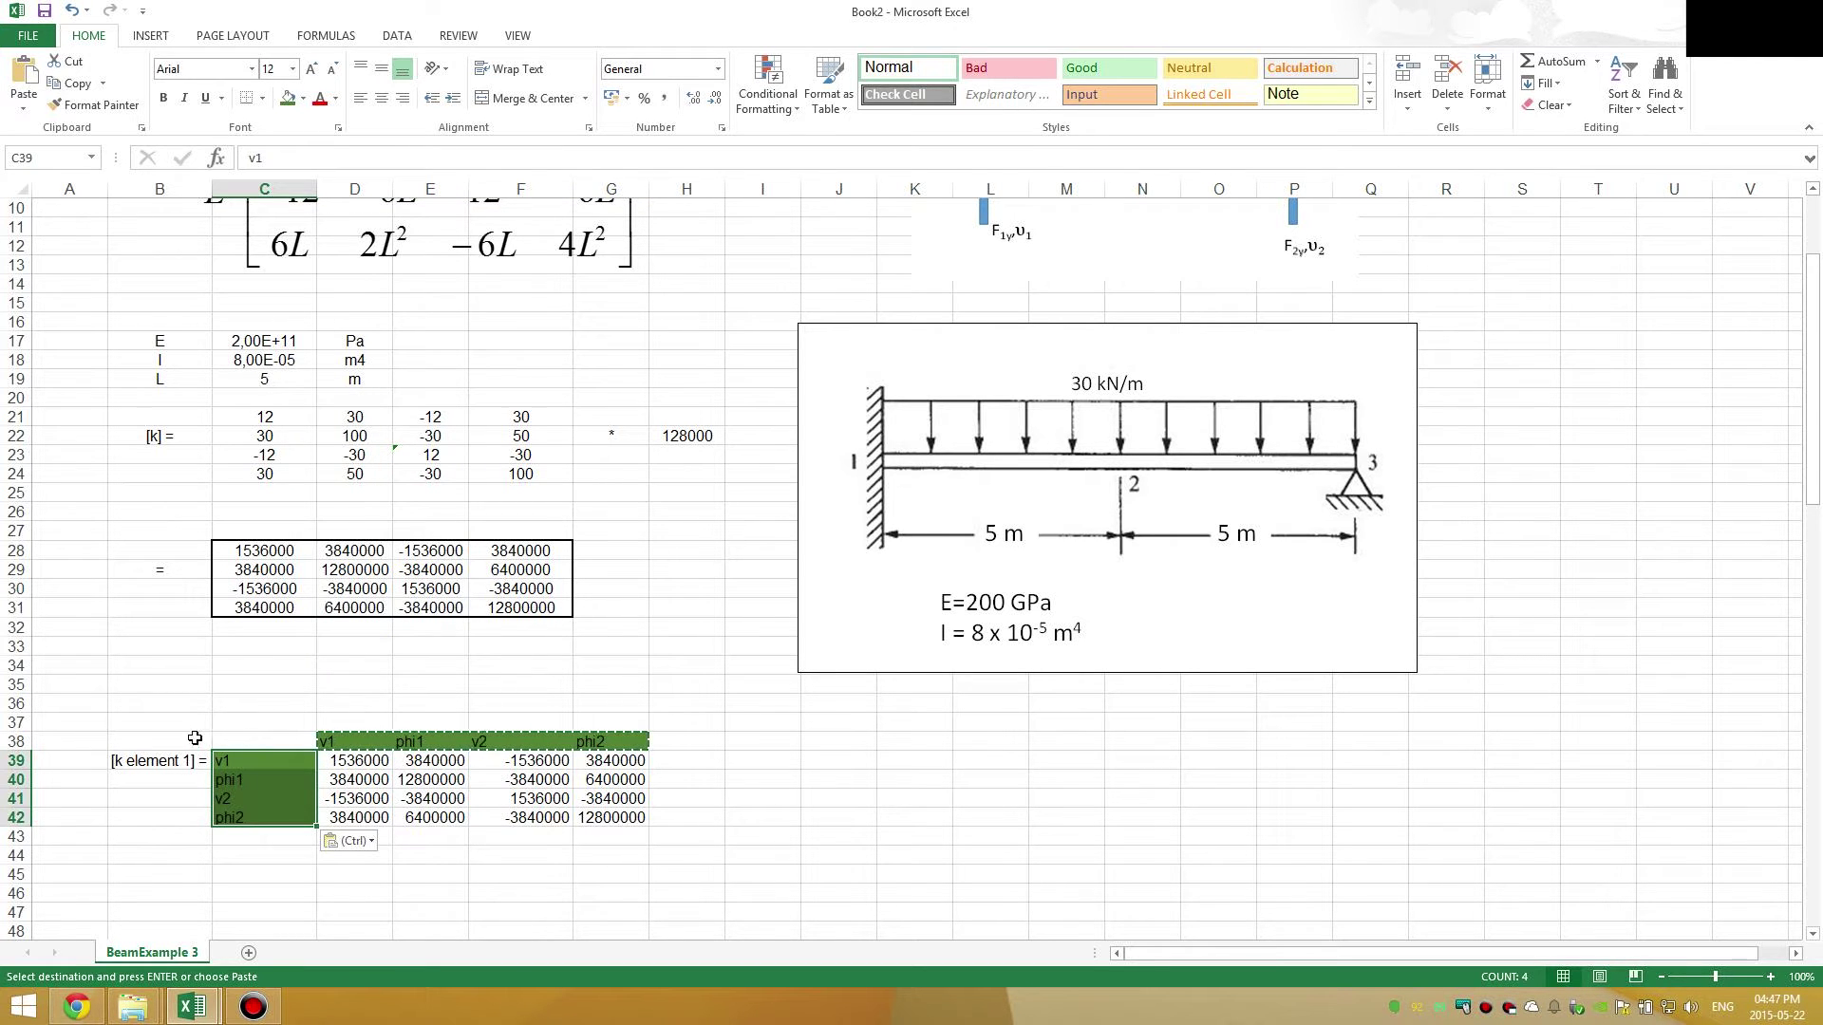
- Copy the labelled element 1 matrix block B38:G42 and paste it with its formatting starting at cell J38
drag(138, 736, 636, 820)
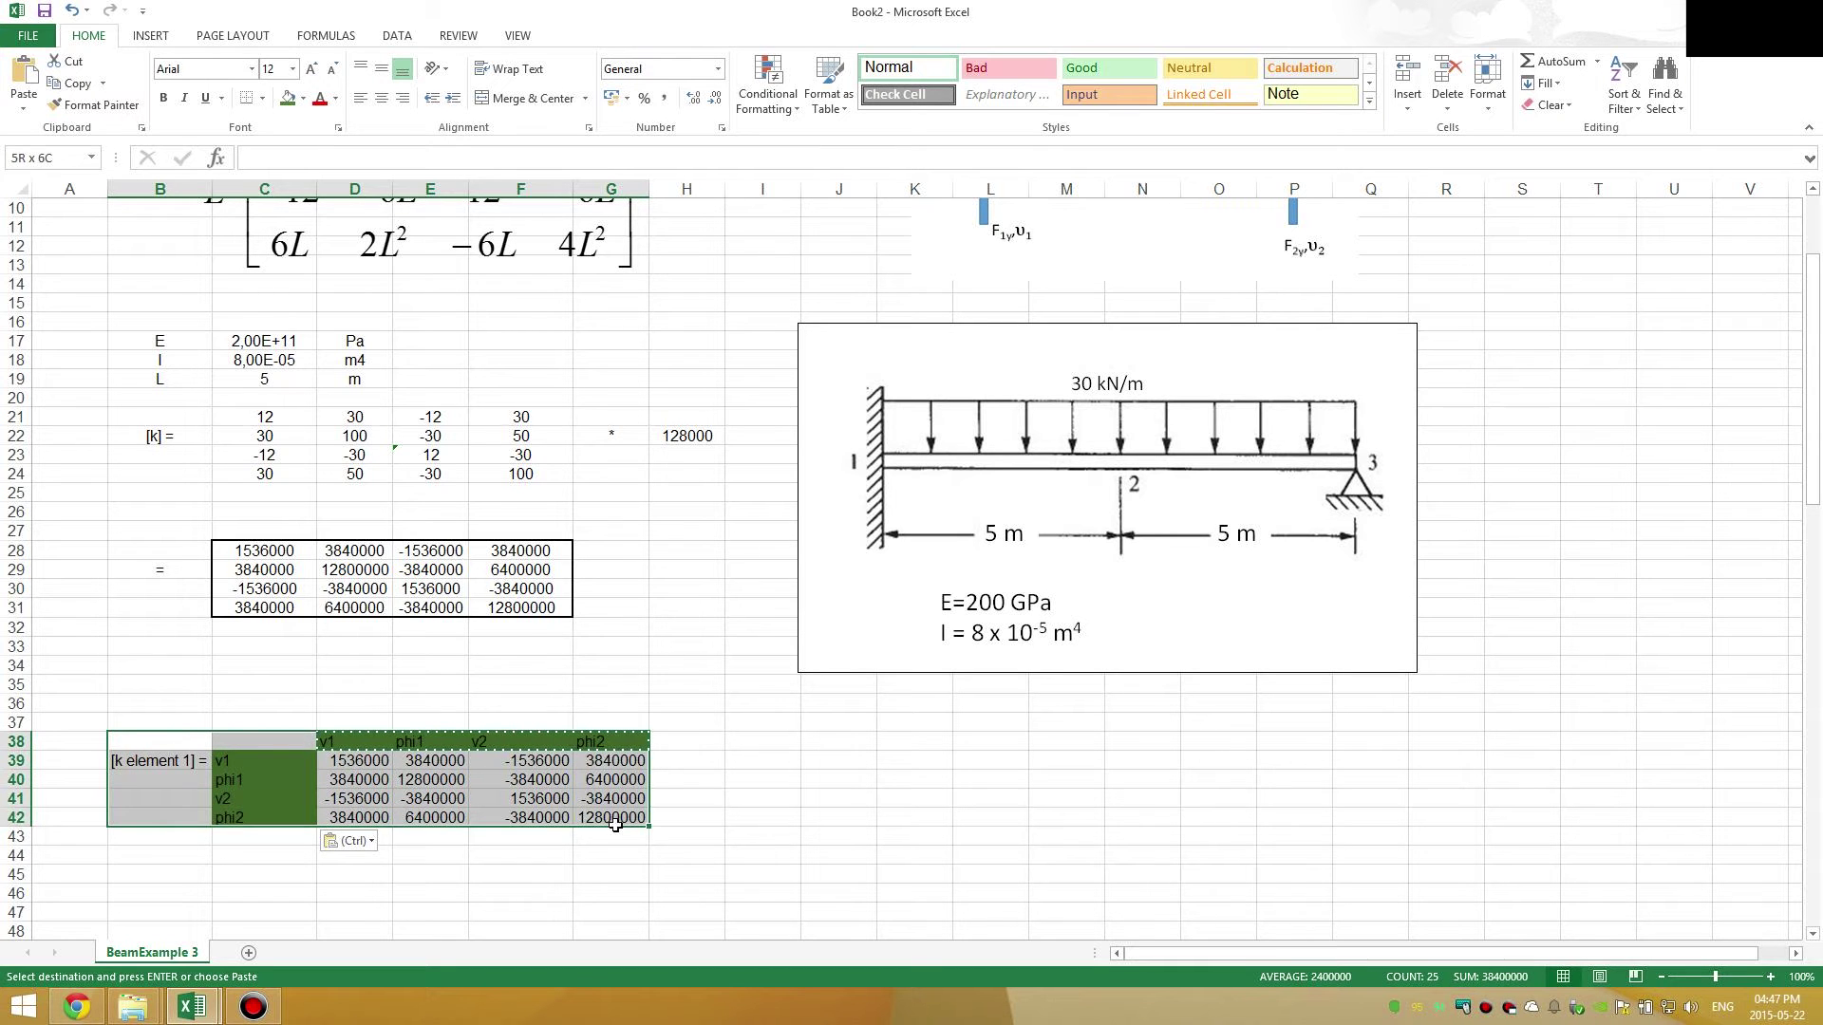
right_click(204, 776)
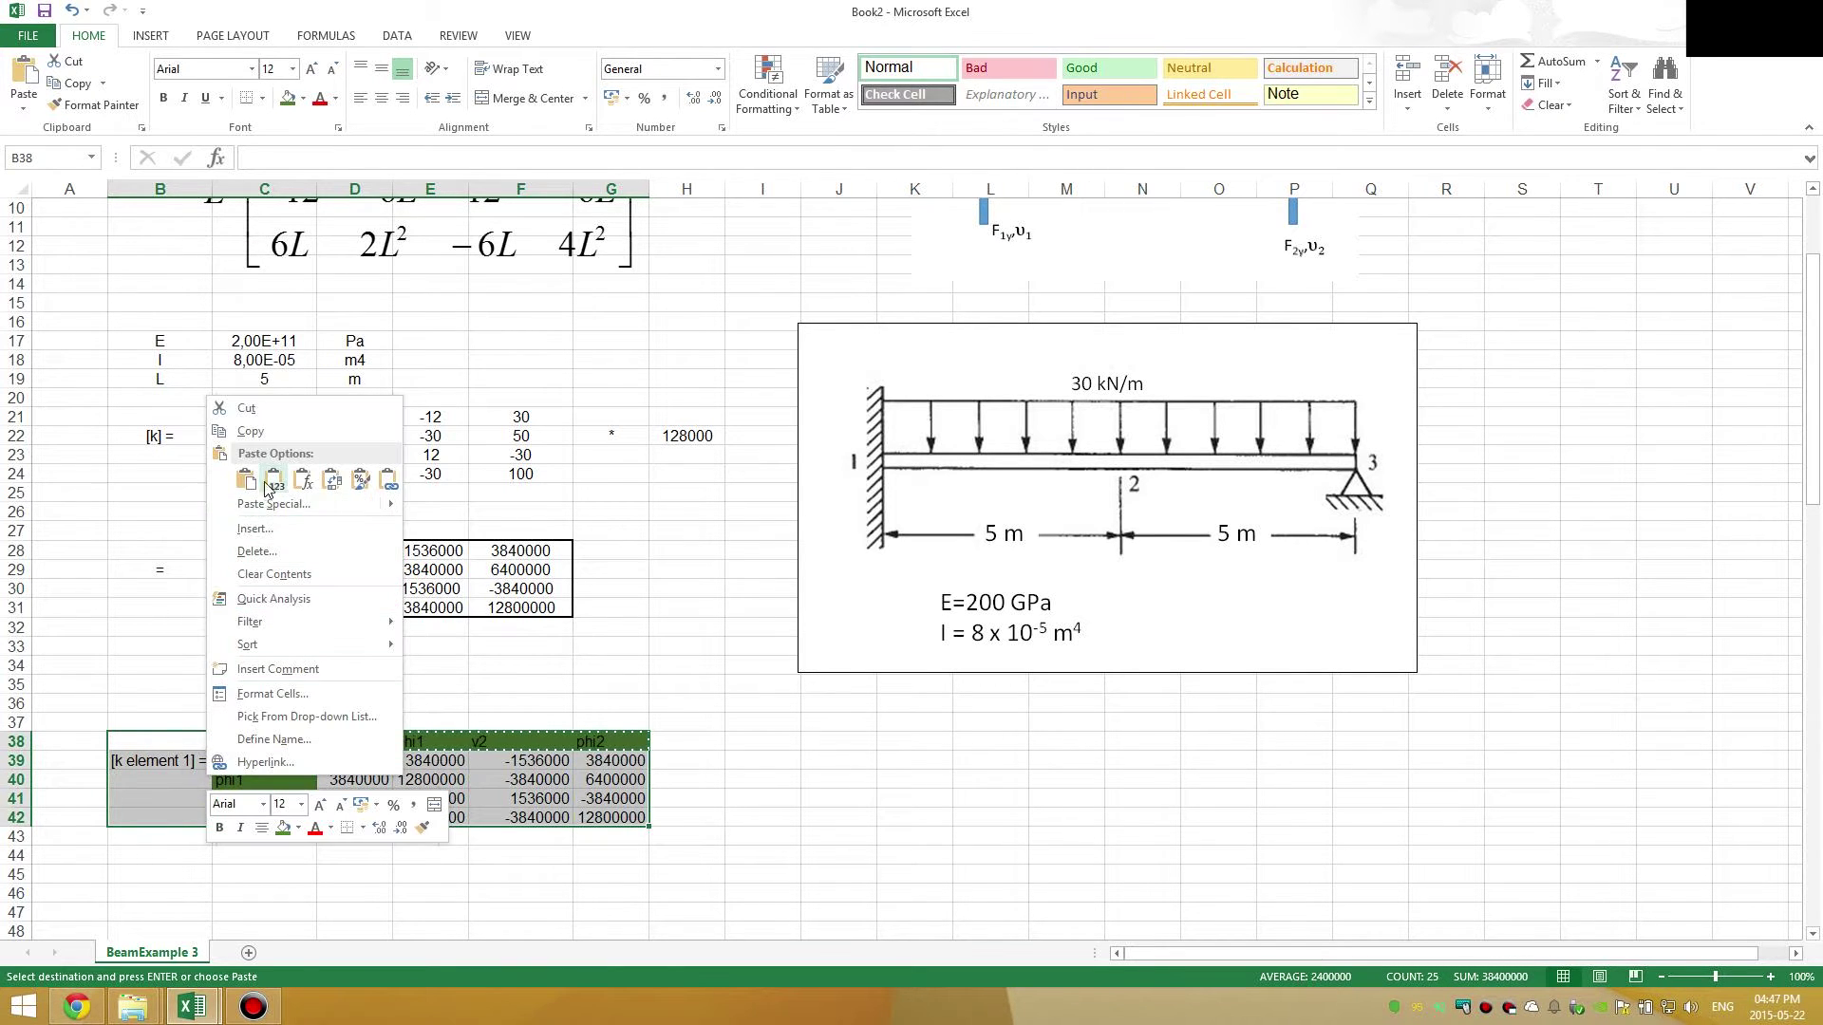
click(247, 432)
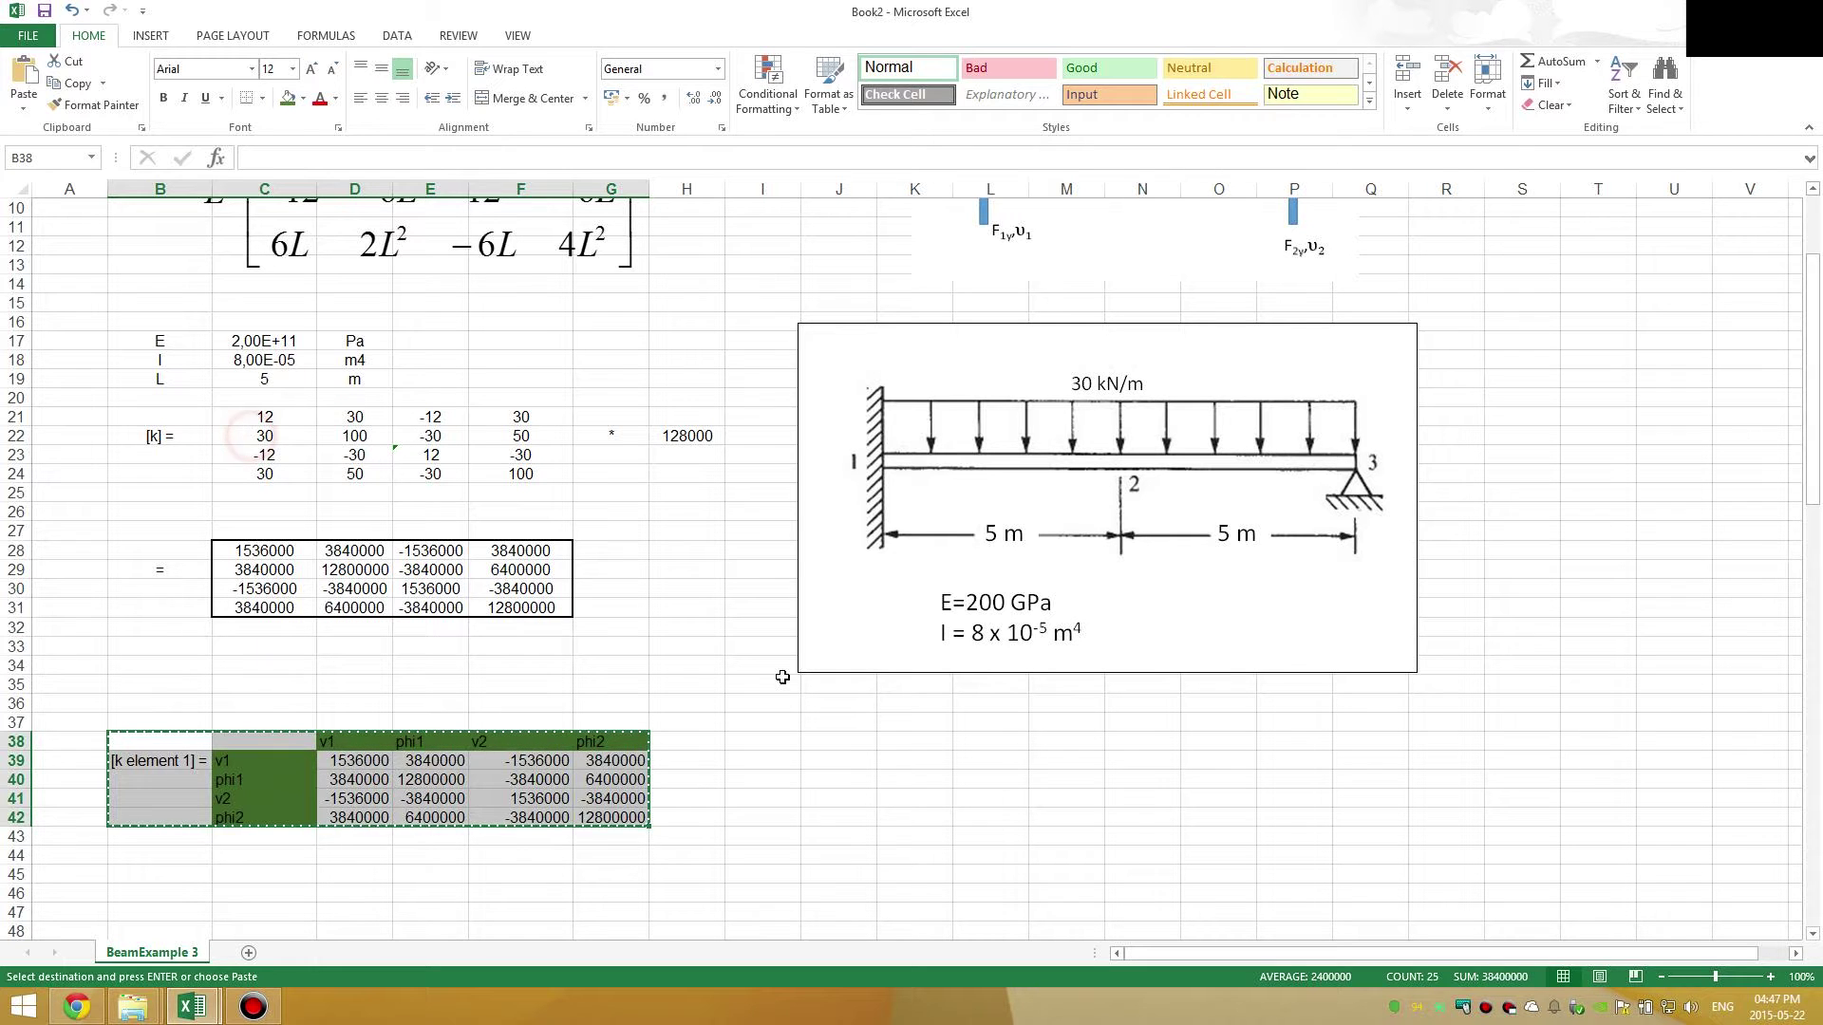
right_click(806, 744)
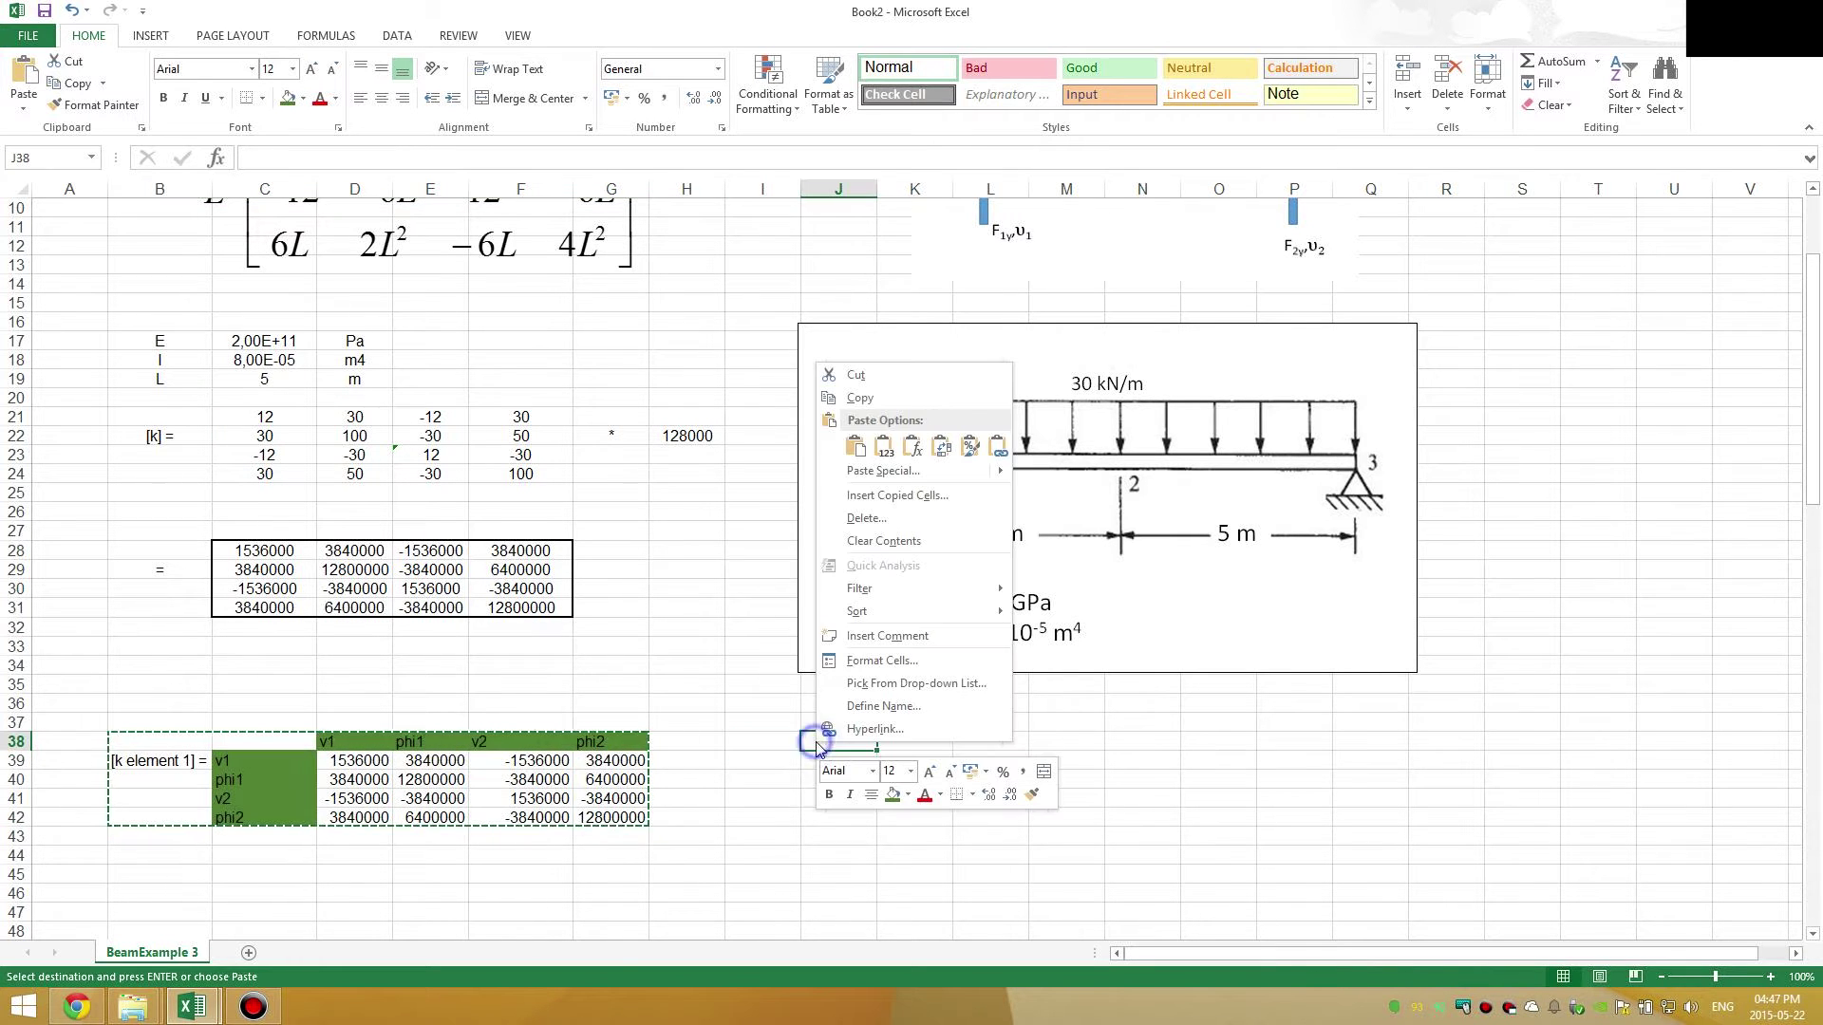
click(855, 446)
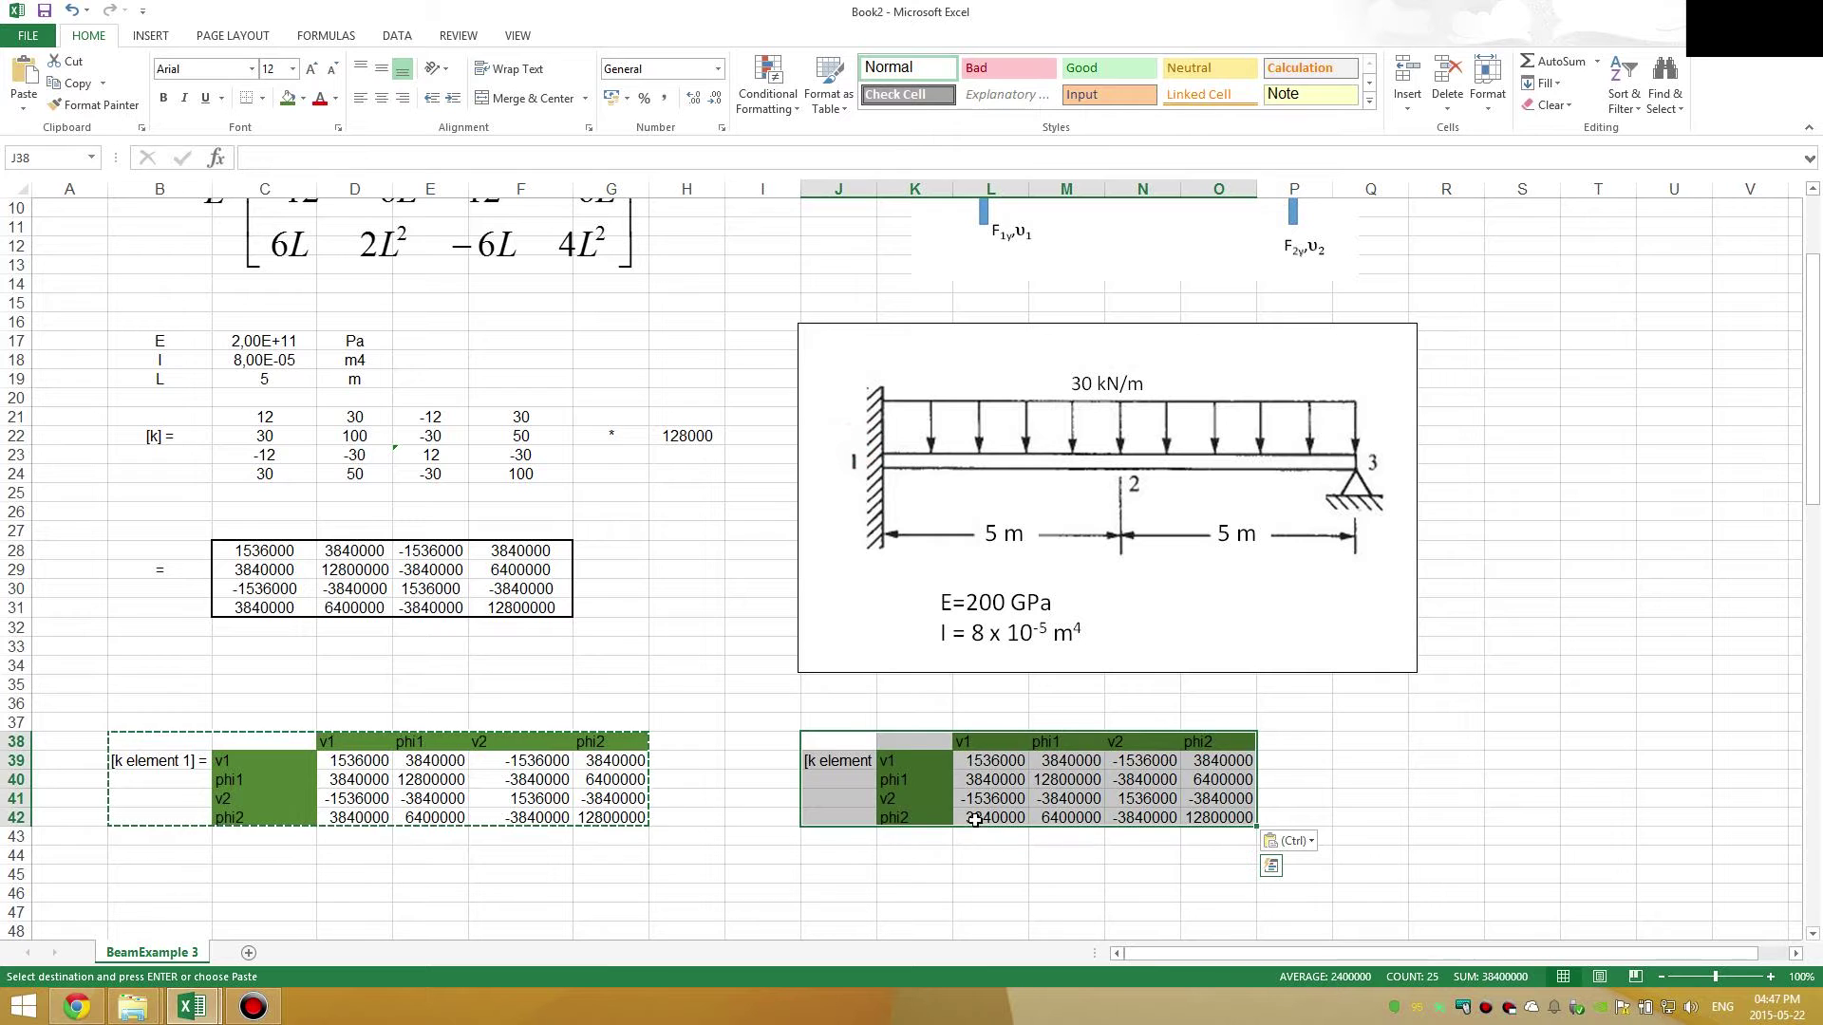
- Auto-fit the width of column J to the pasted matrix label
click(969, 799)
click(867, 189)
double_click(875, 189)
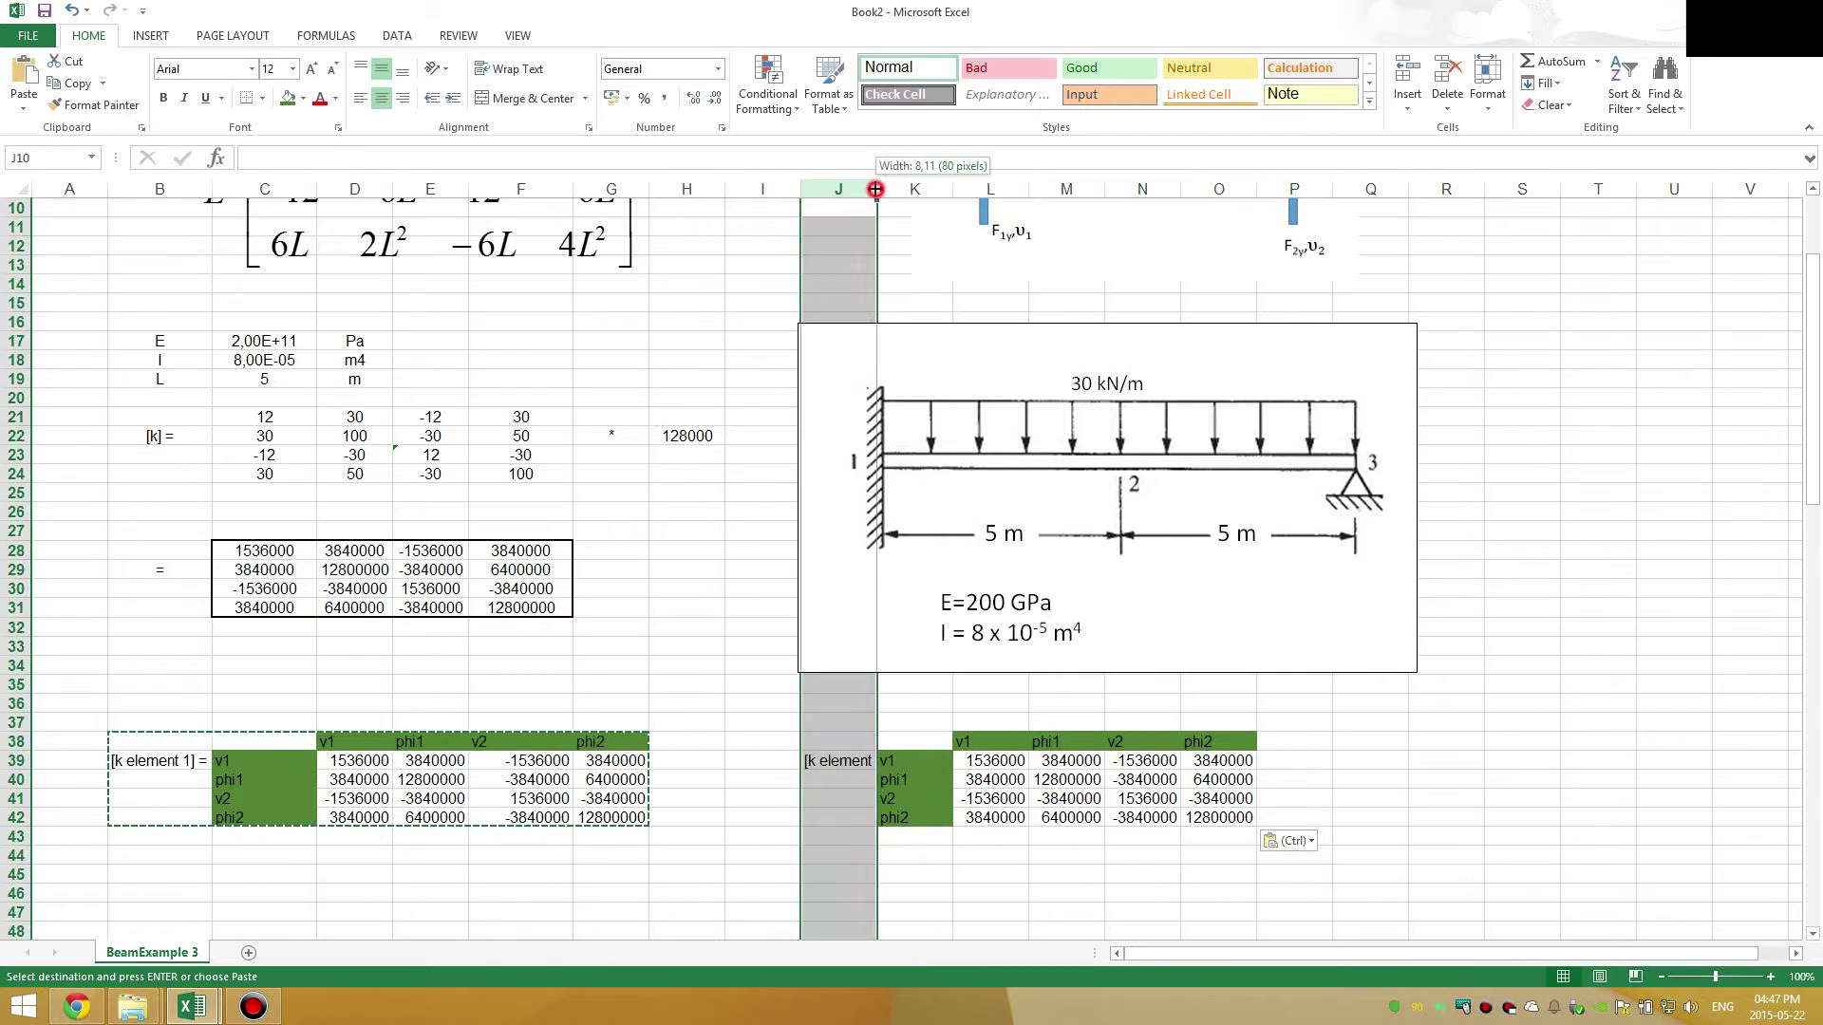
click(1008, 742)
scroll(999, 731, down, 1)
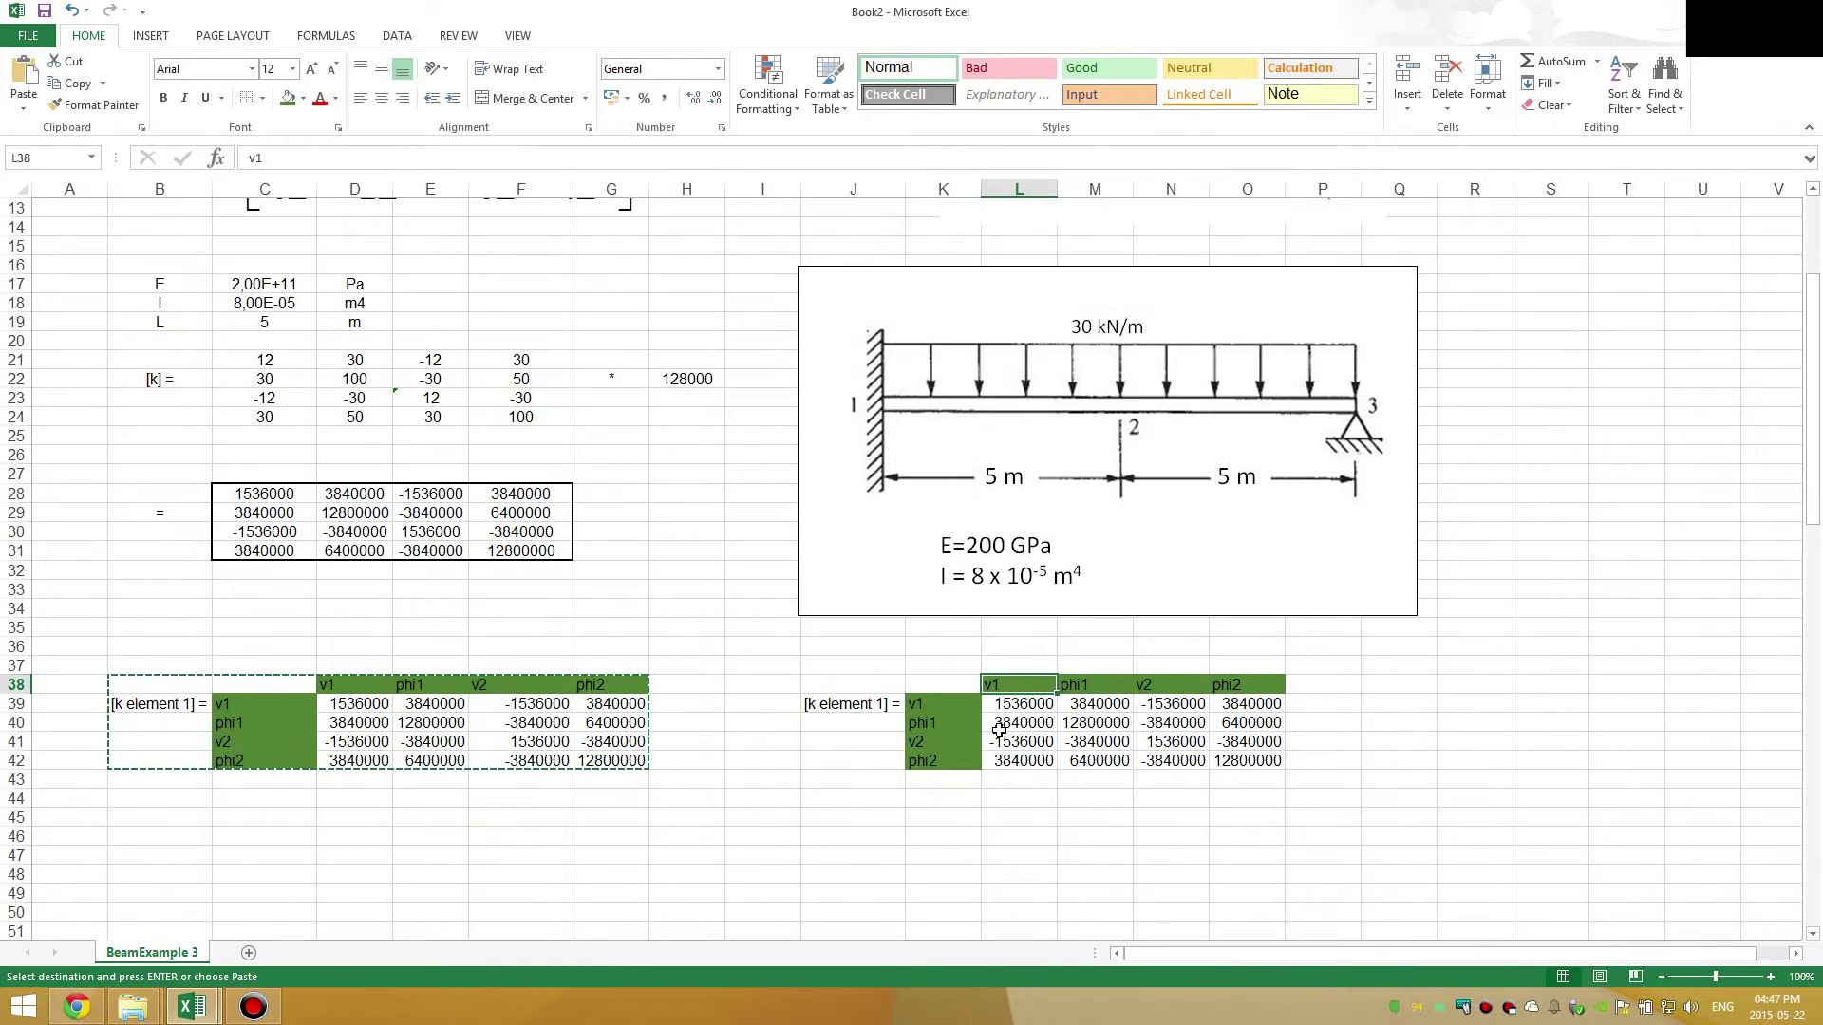
drag(1005, 708, 1245, 760)
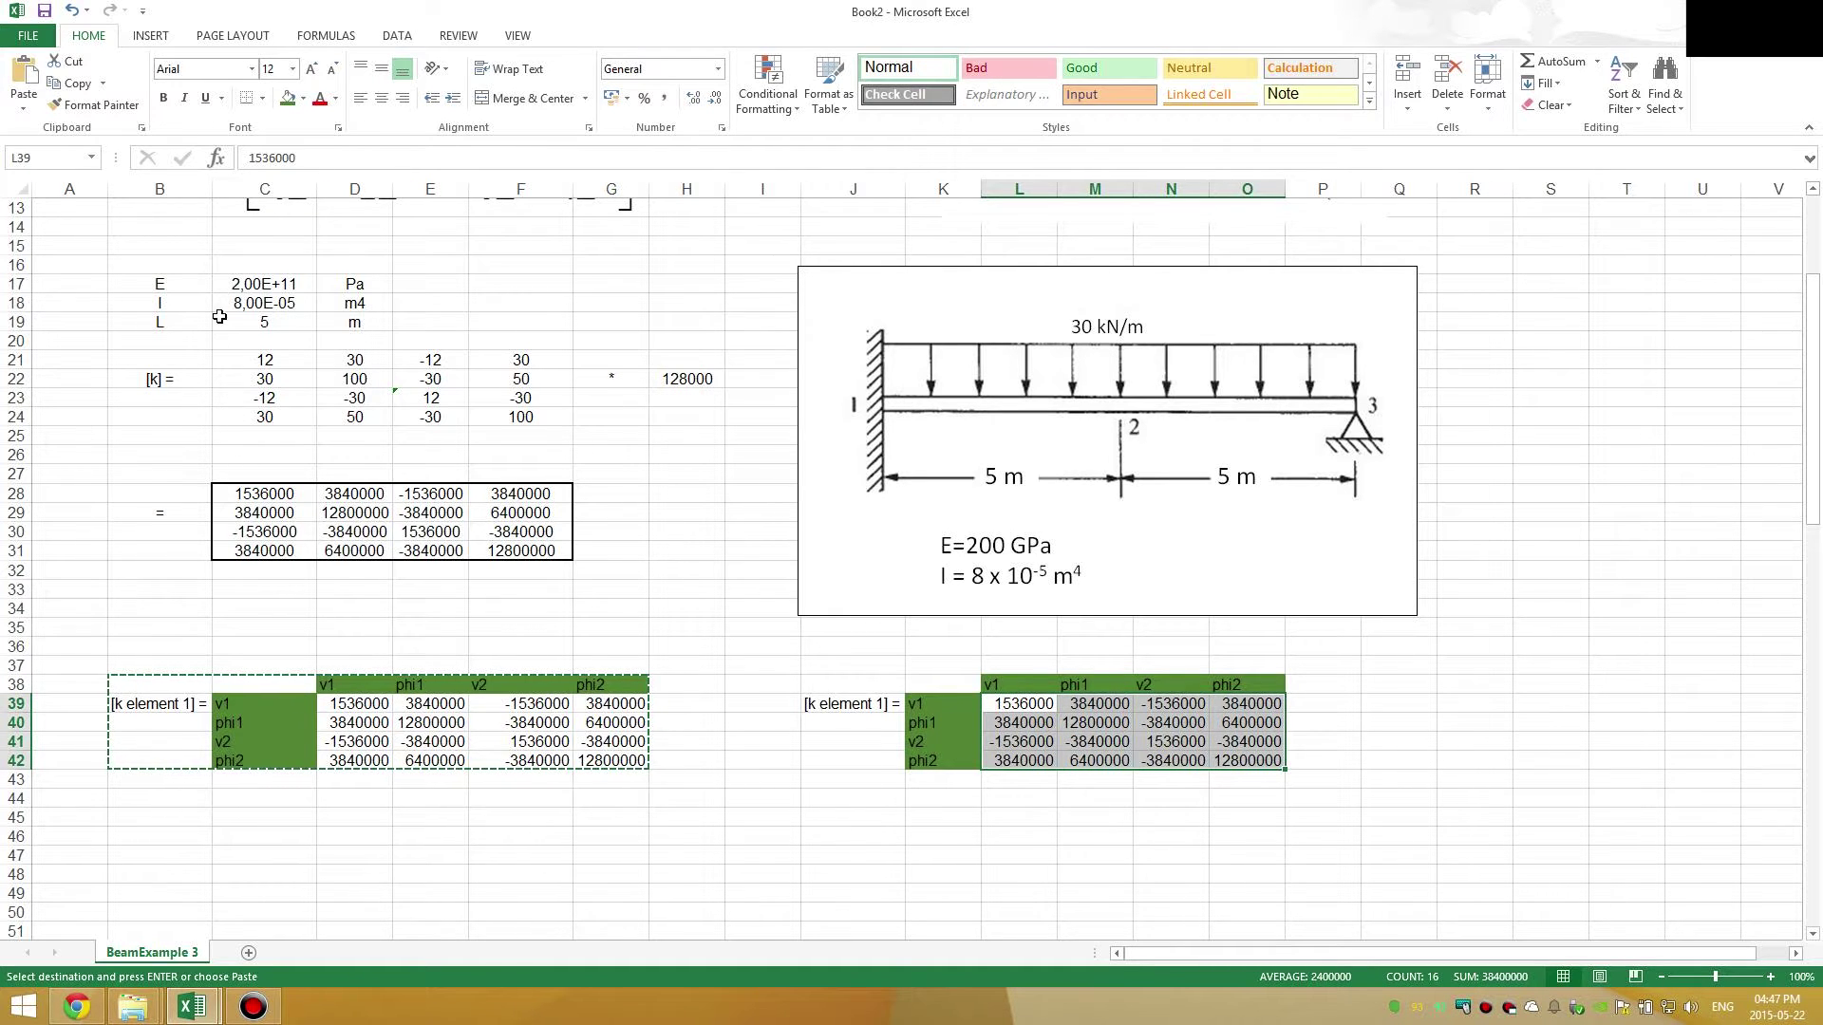
drag(224, 278, 264, 322)
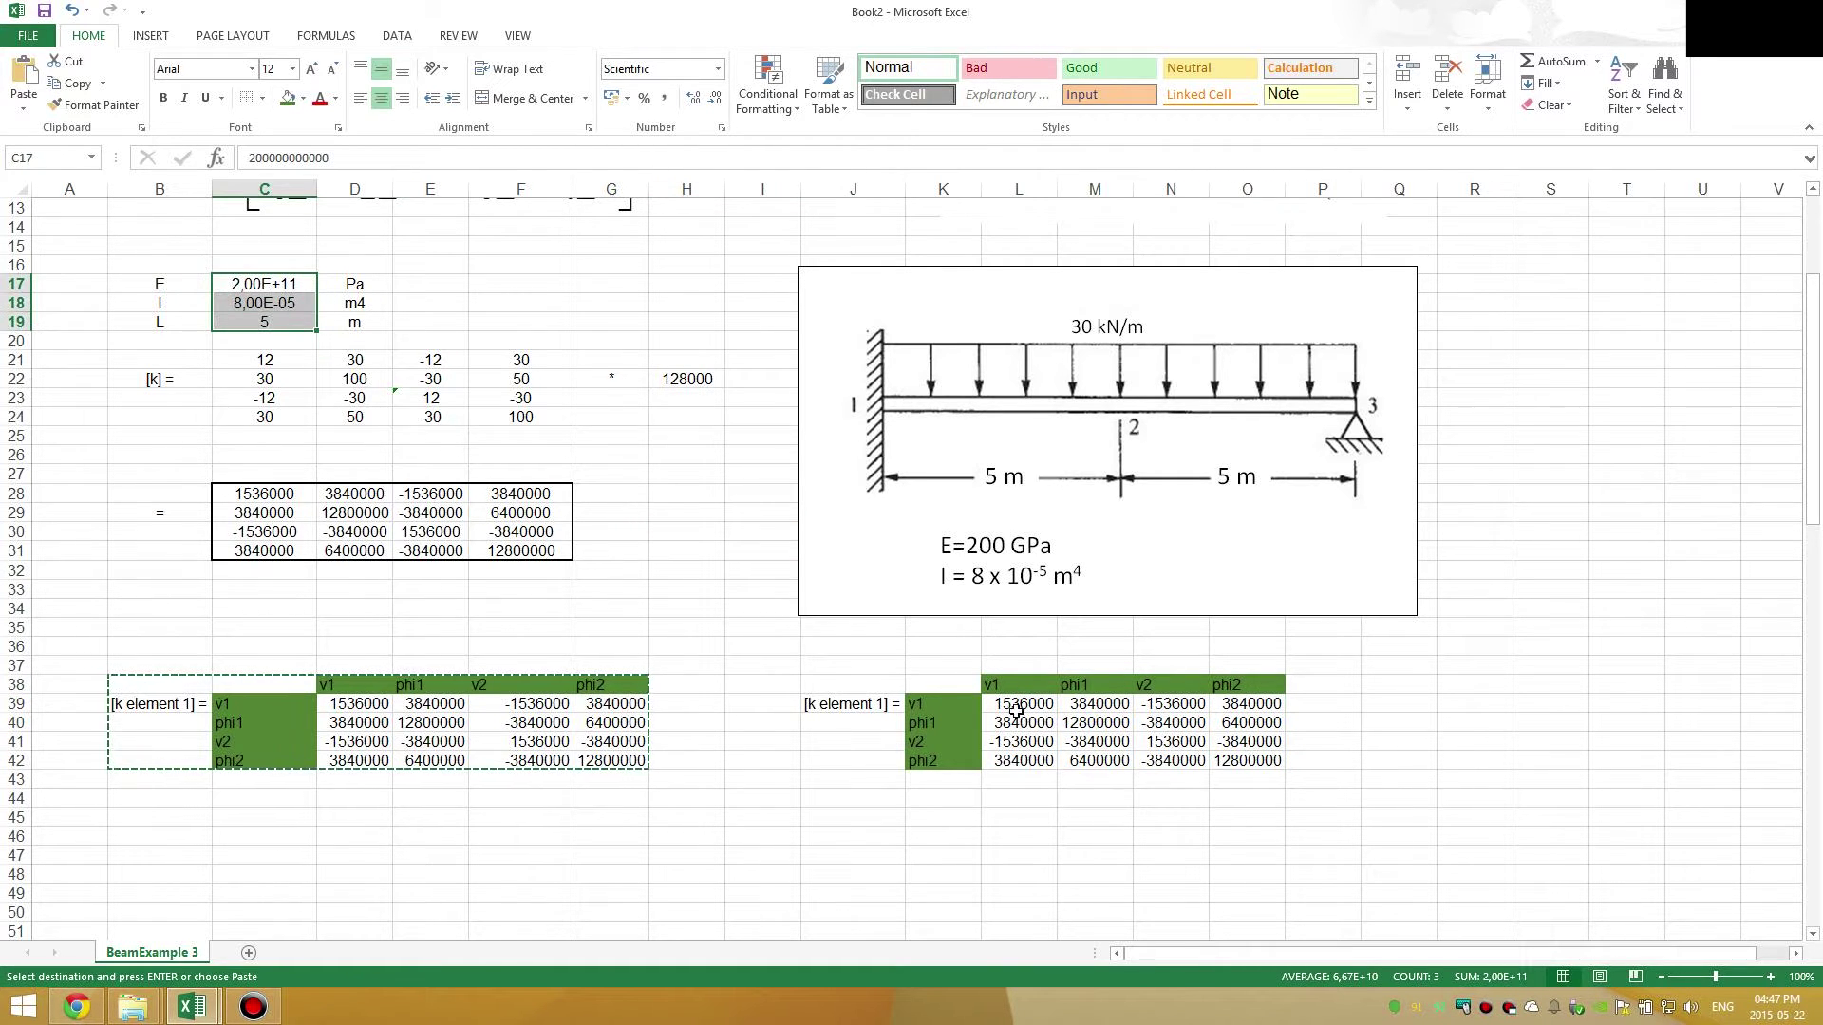
drag(1000, 694, 1273, 710)
click(1026, 741)
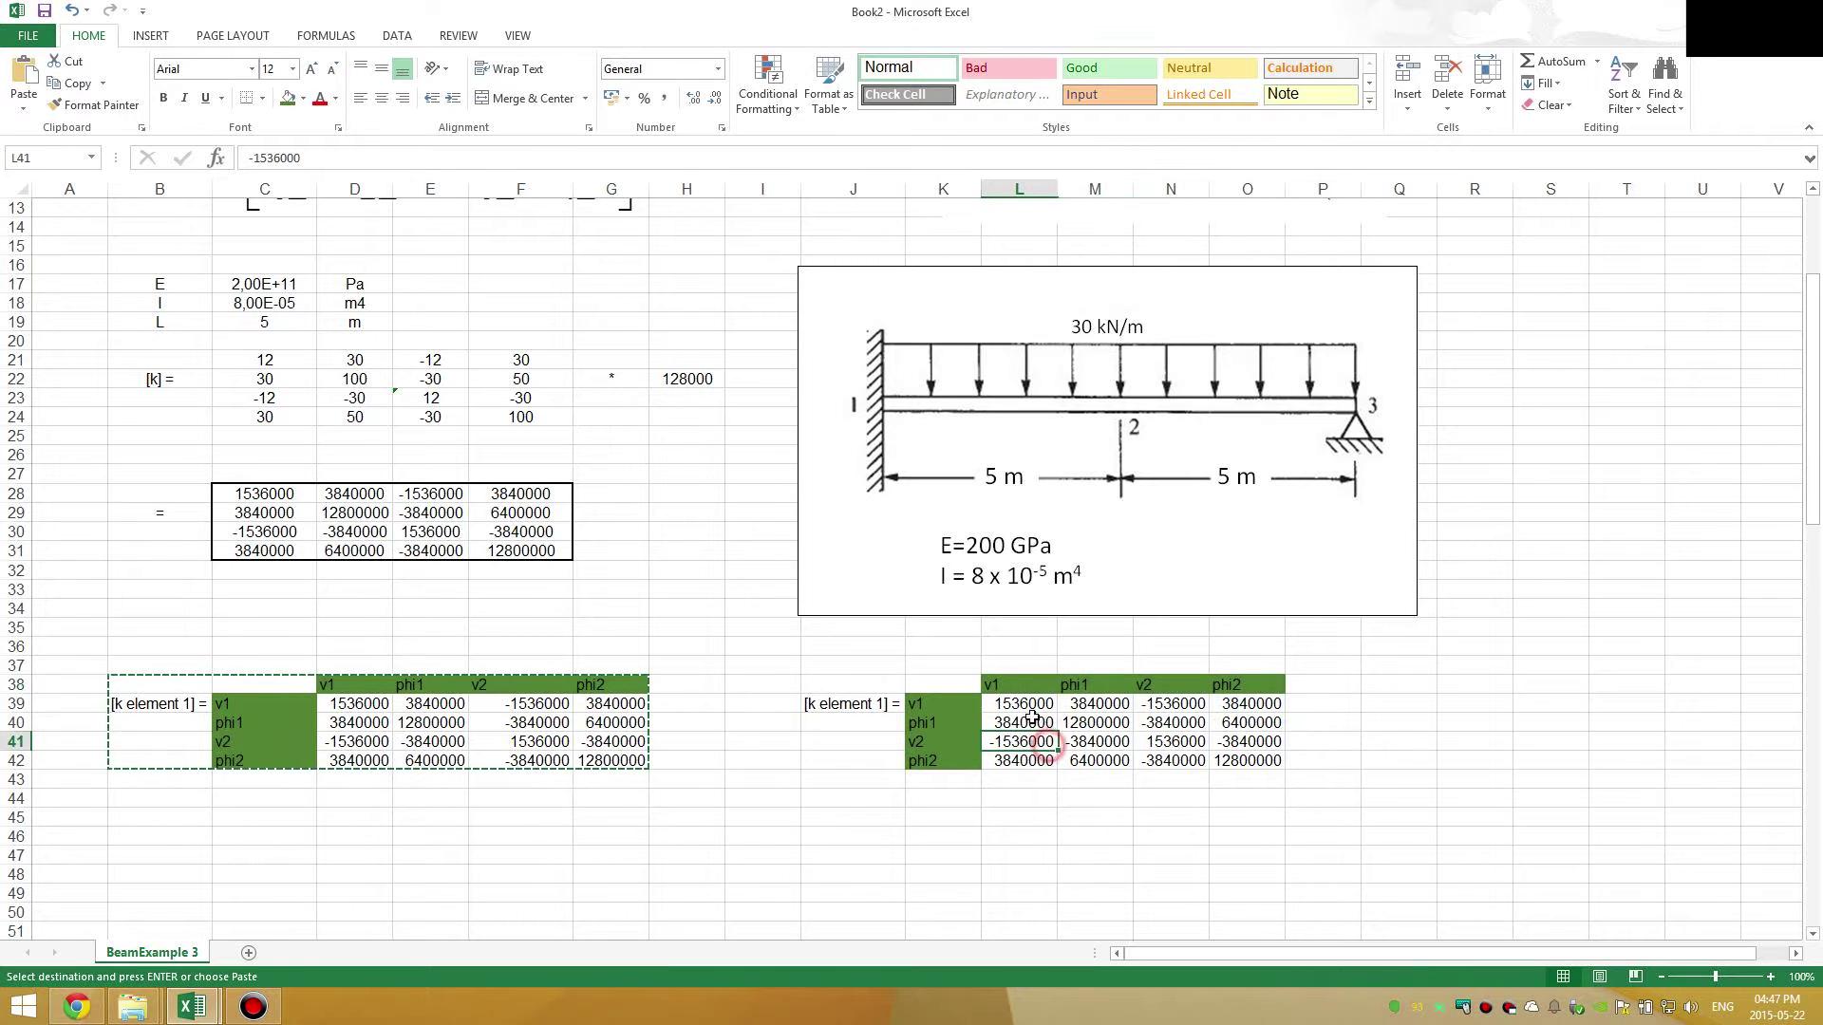
- Change the column headings of the copied matrix in L38:O38 to v2, phi2, v3 and phi3
click(1003, 684)
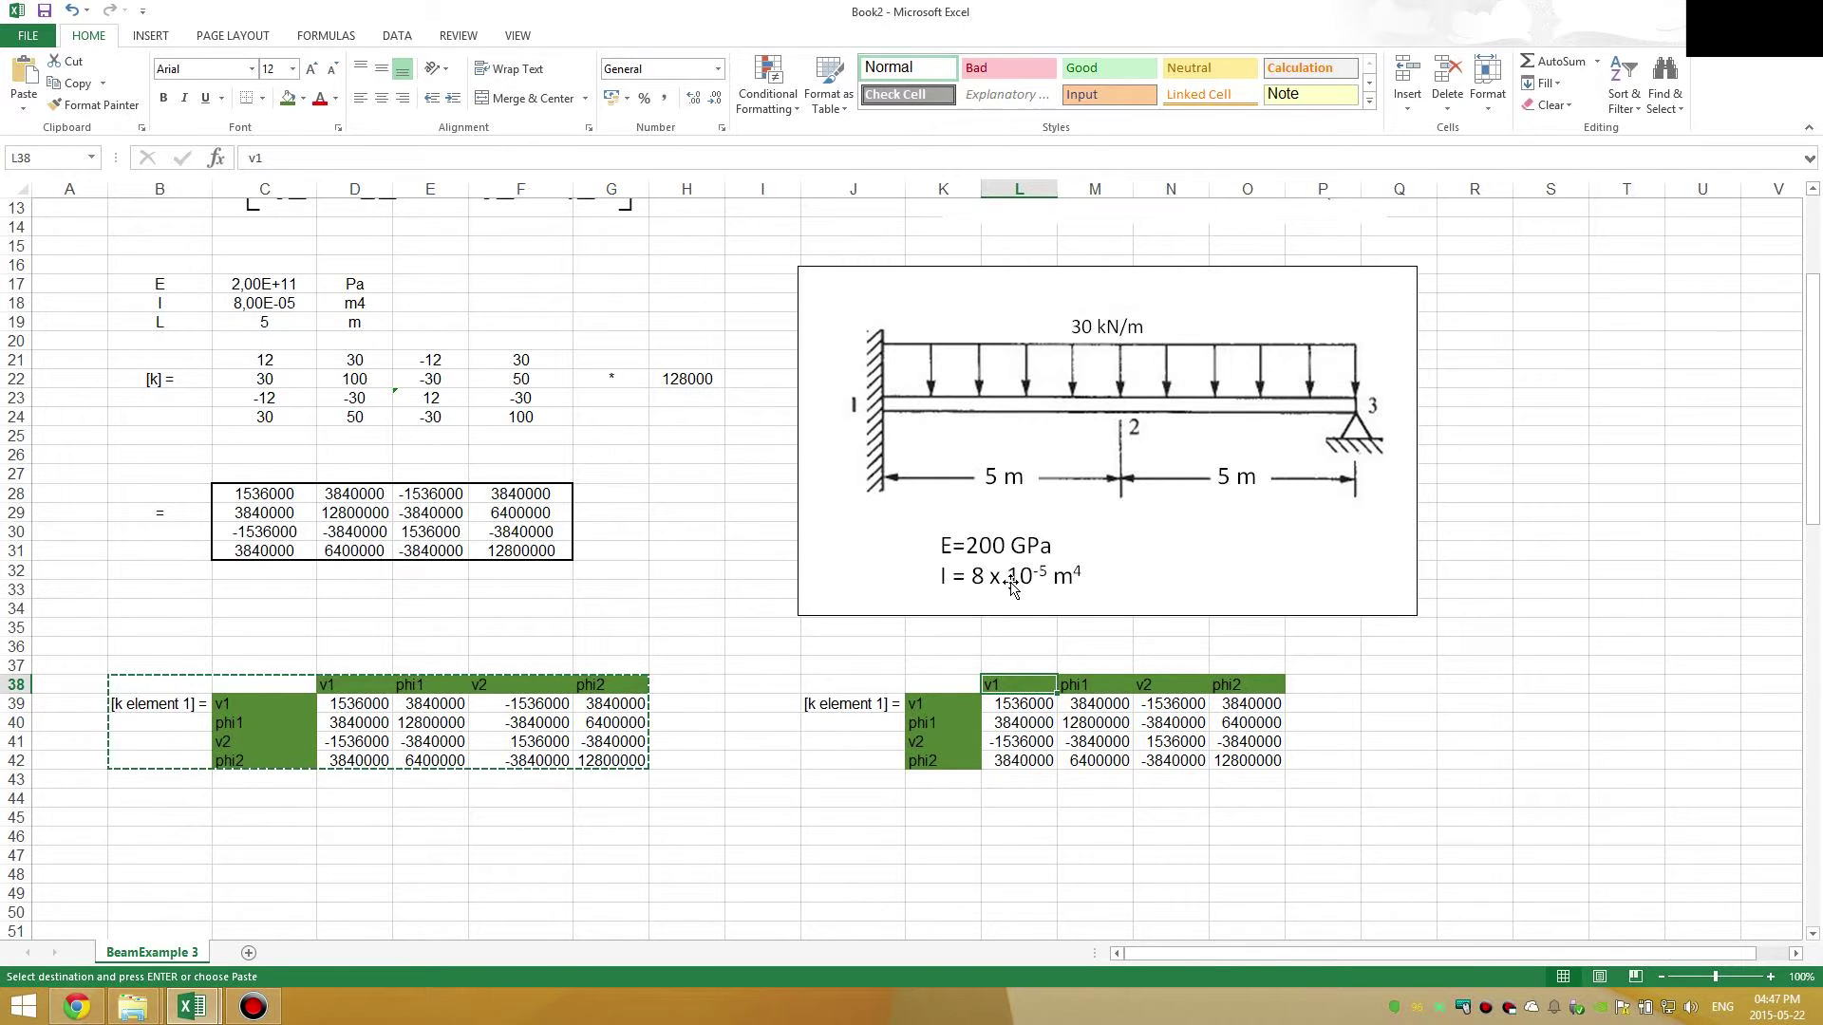
text(v2)
key(Tab)
text(phi)
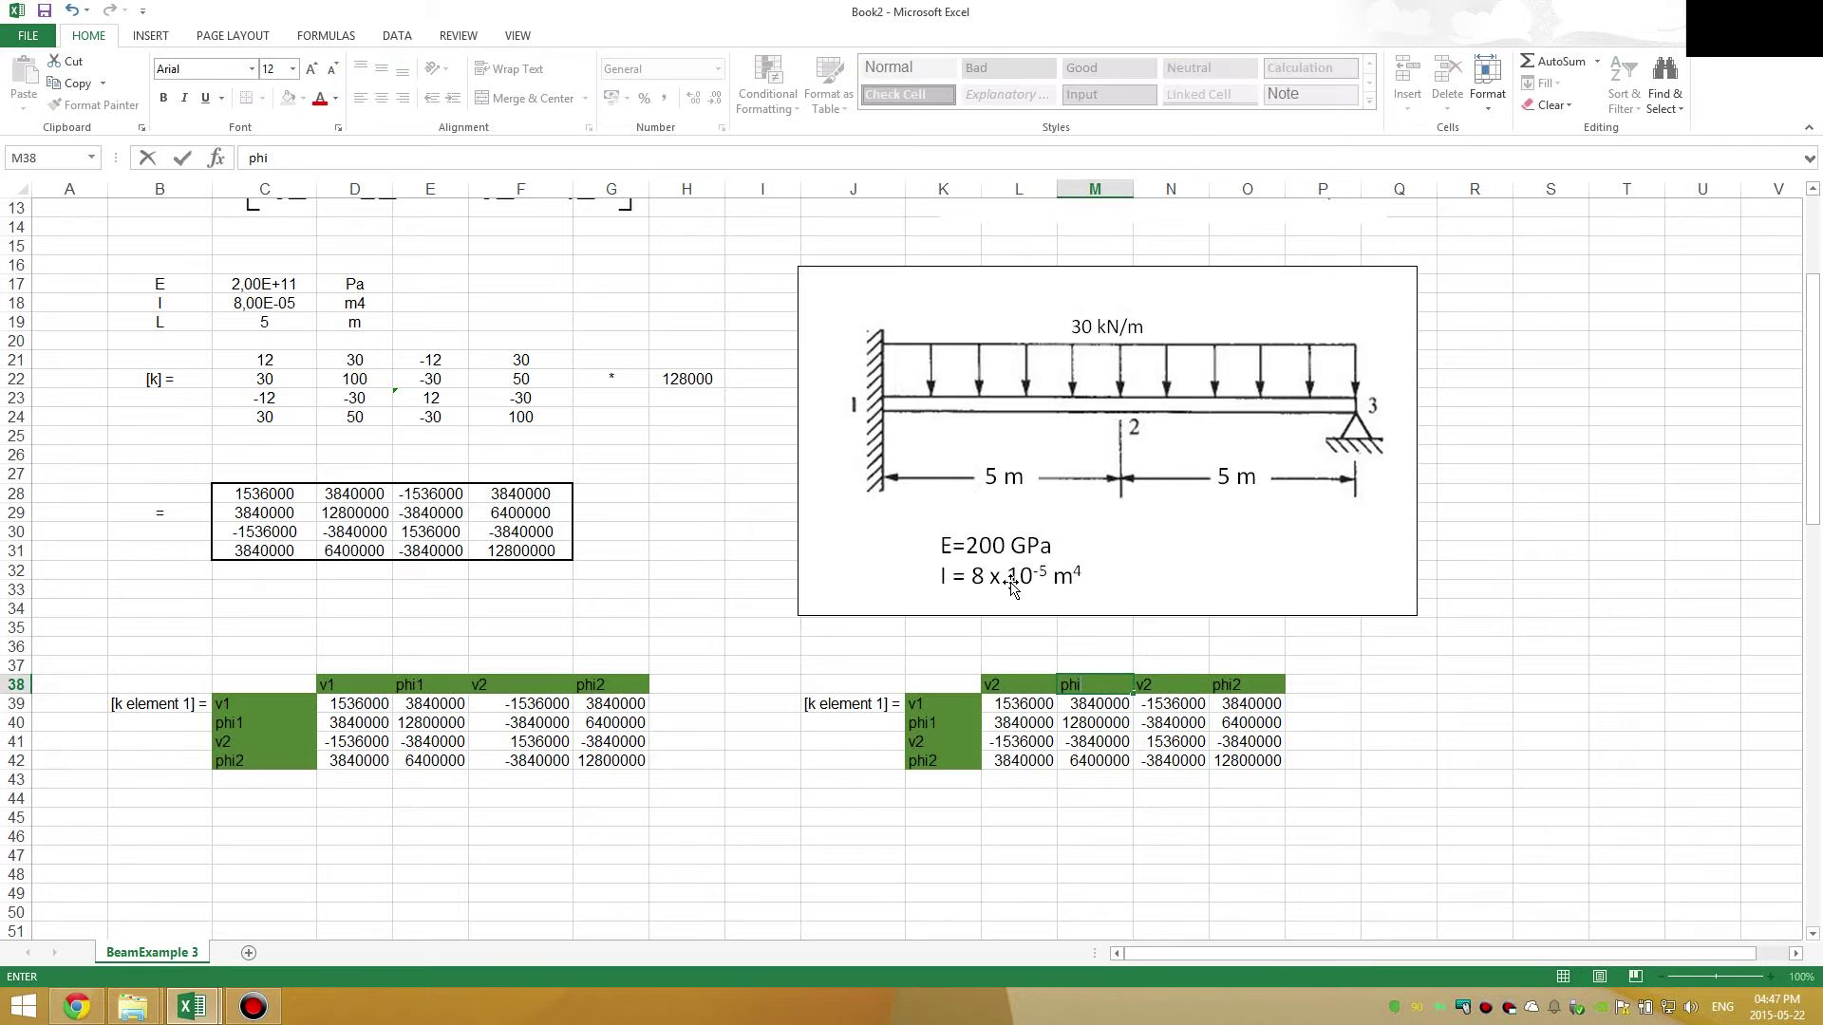
text(2)
key(Tab)
text(v3)
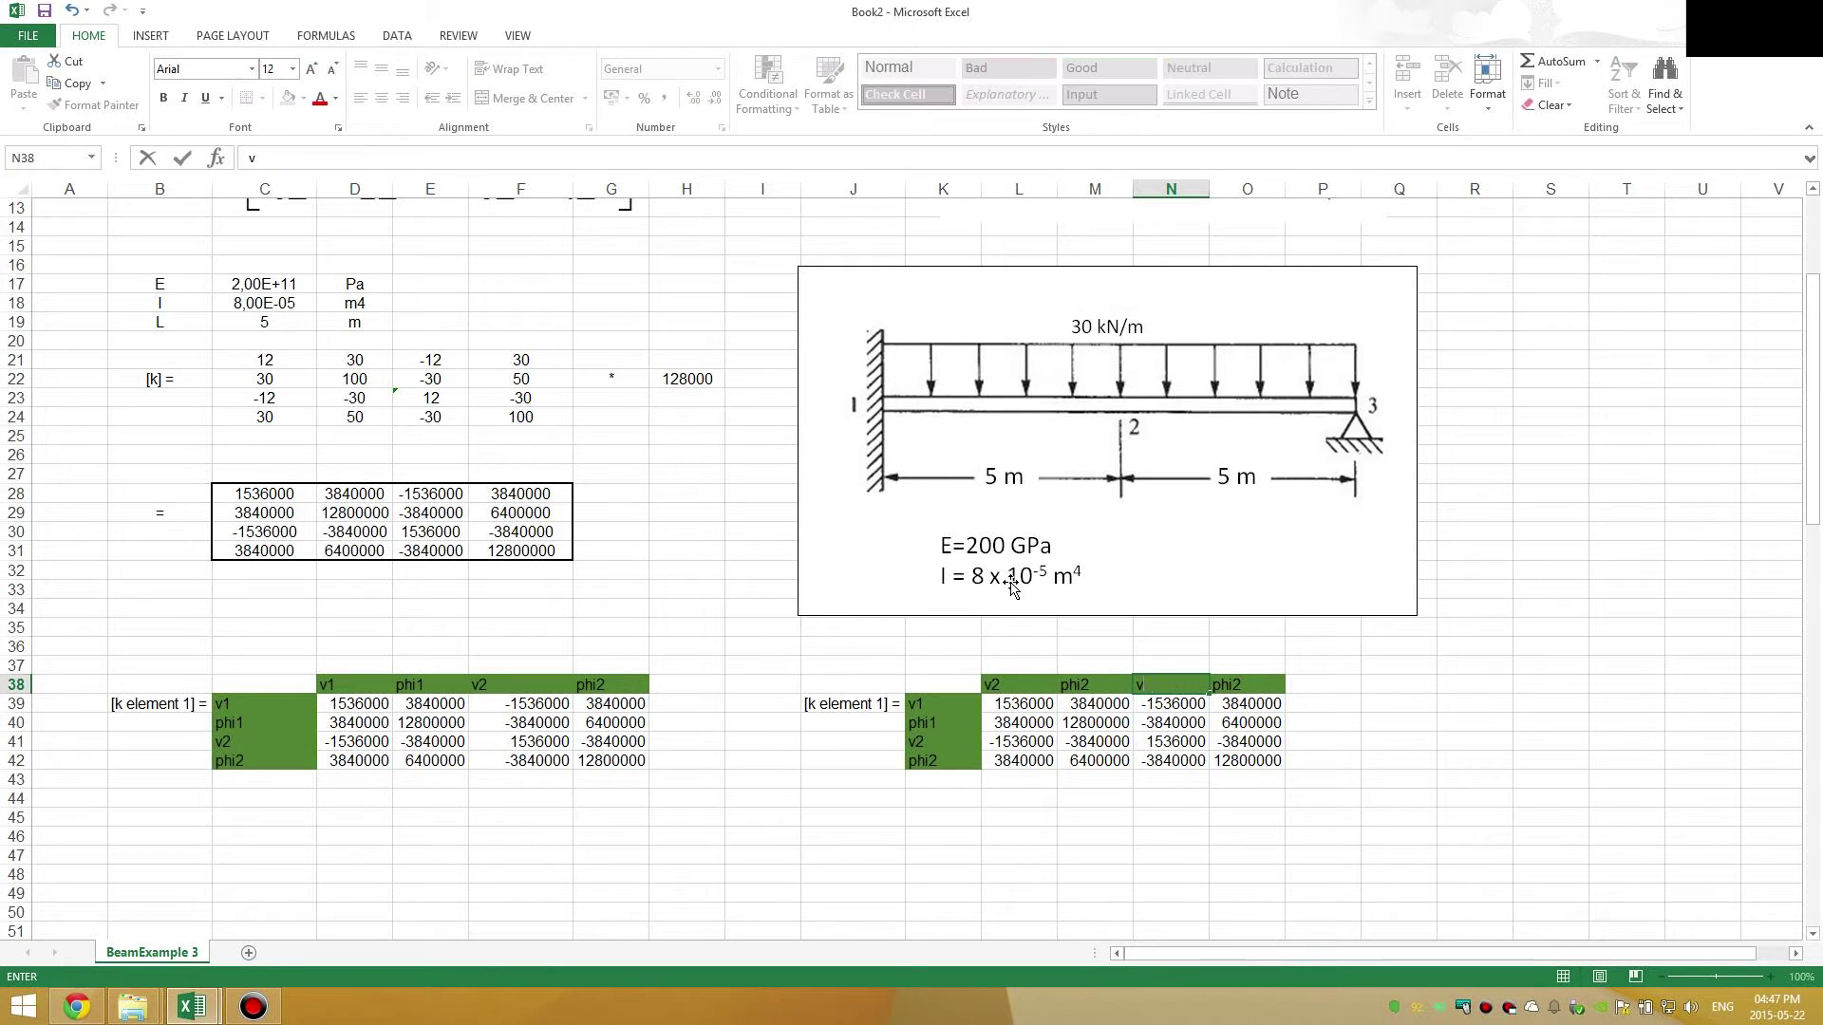
key(Tab)
text(phi)
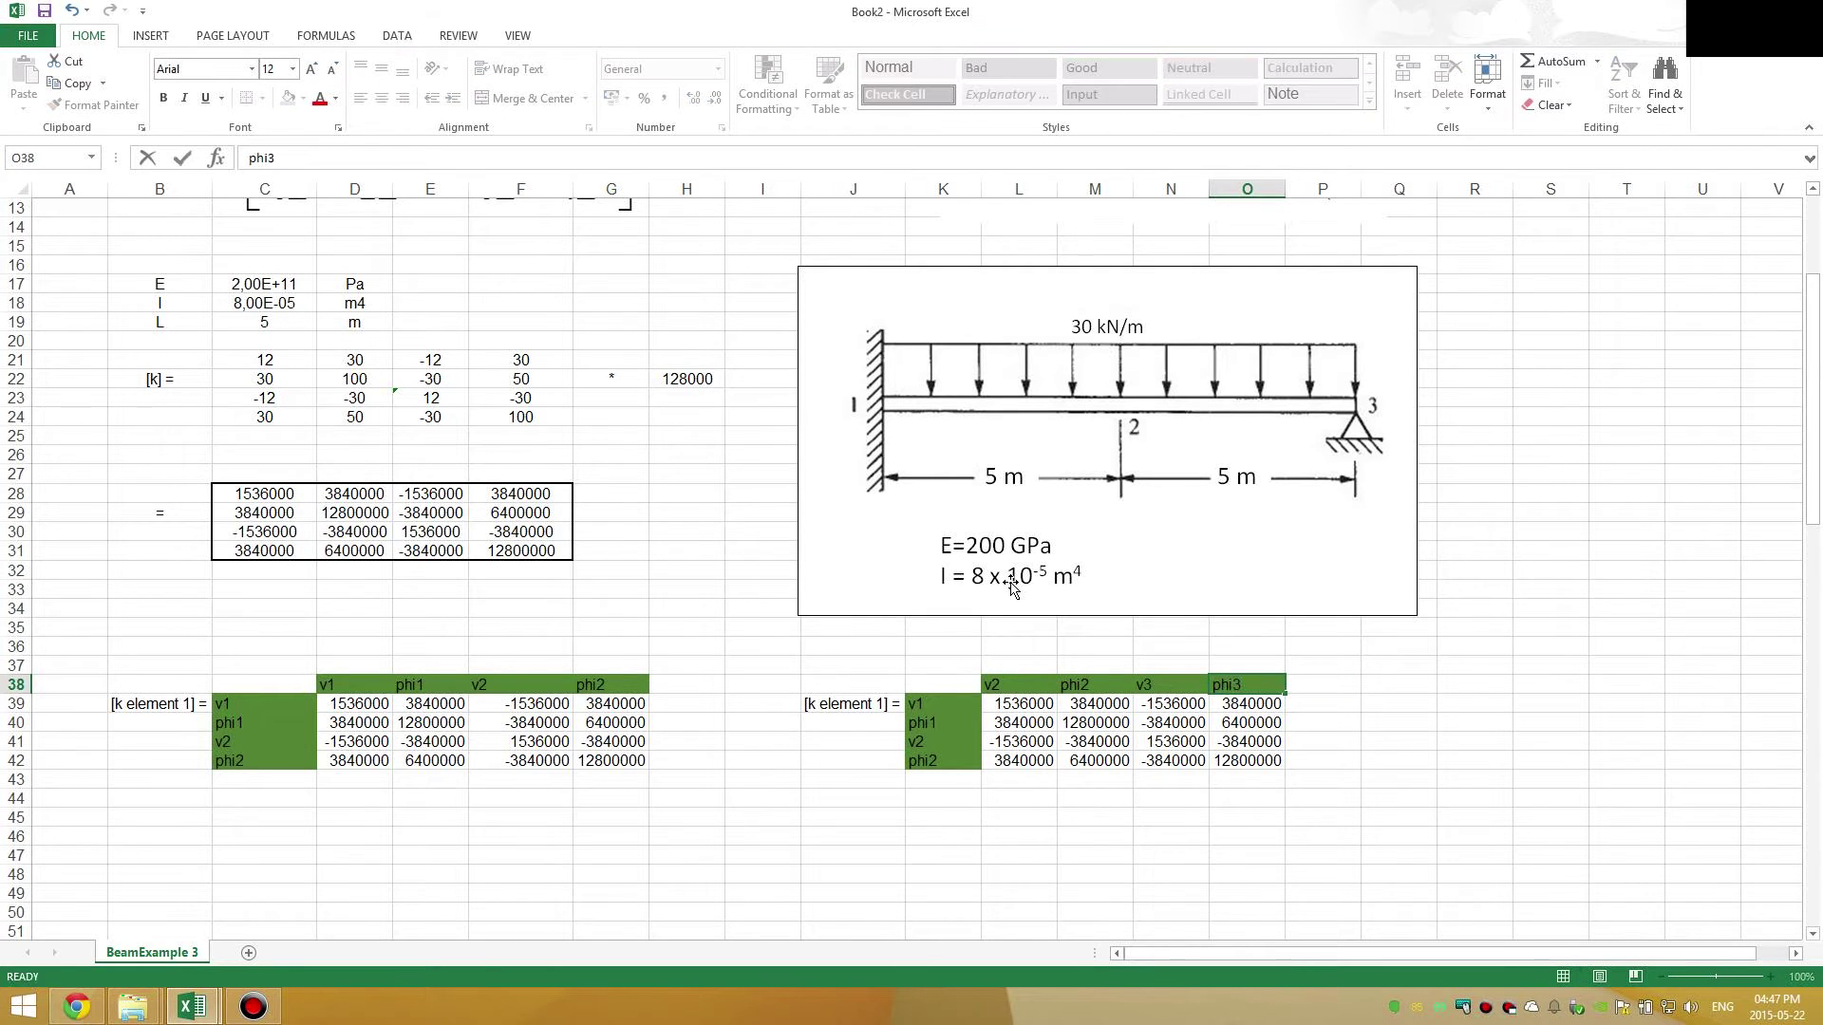
key(Tab)
- Copy the headings in L38:O38 and paste them transposed over the row labels in K39:K42
drag(1003, 686, 1234, 685)
right_click(1234, 686)
click(1275, 340)
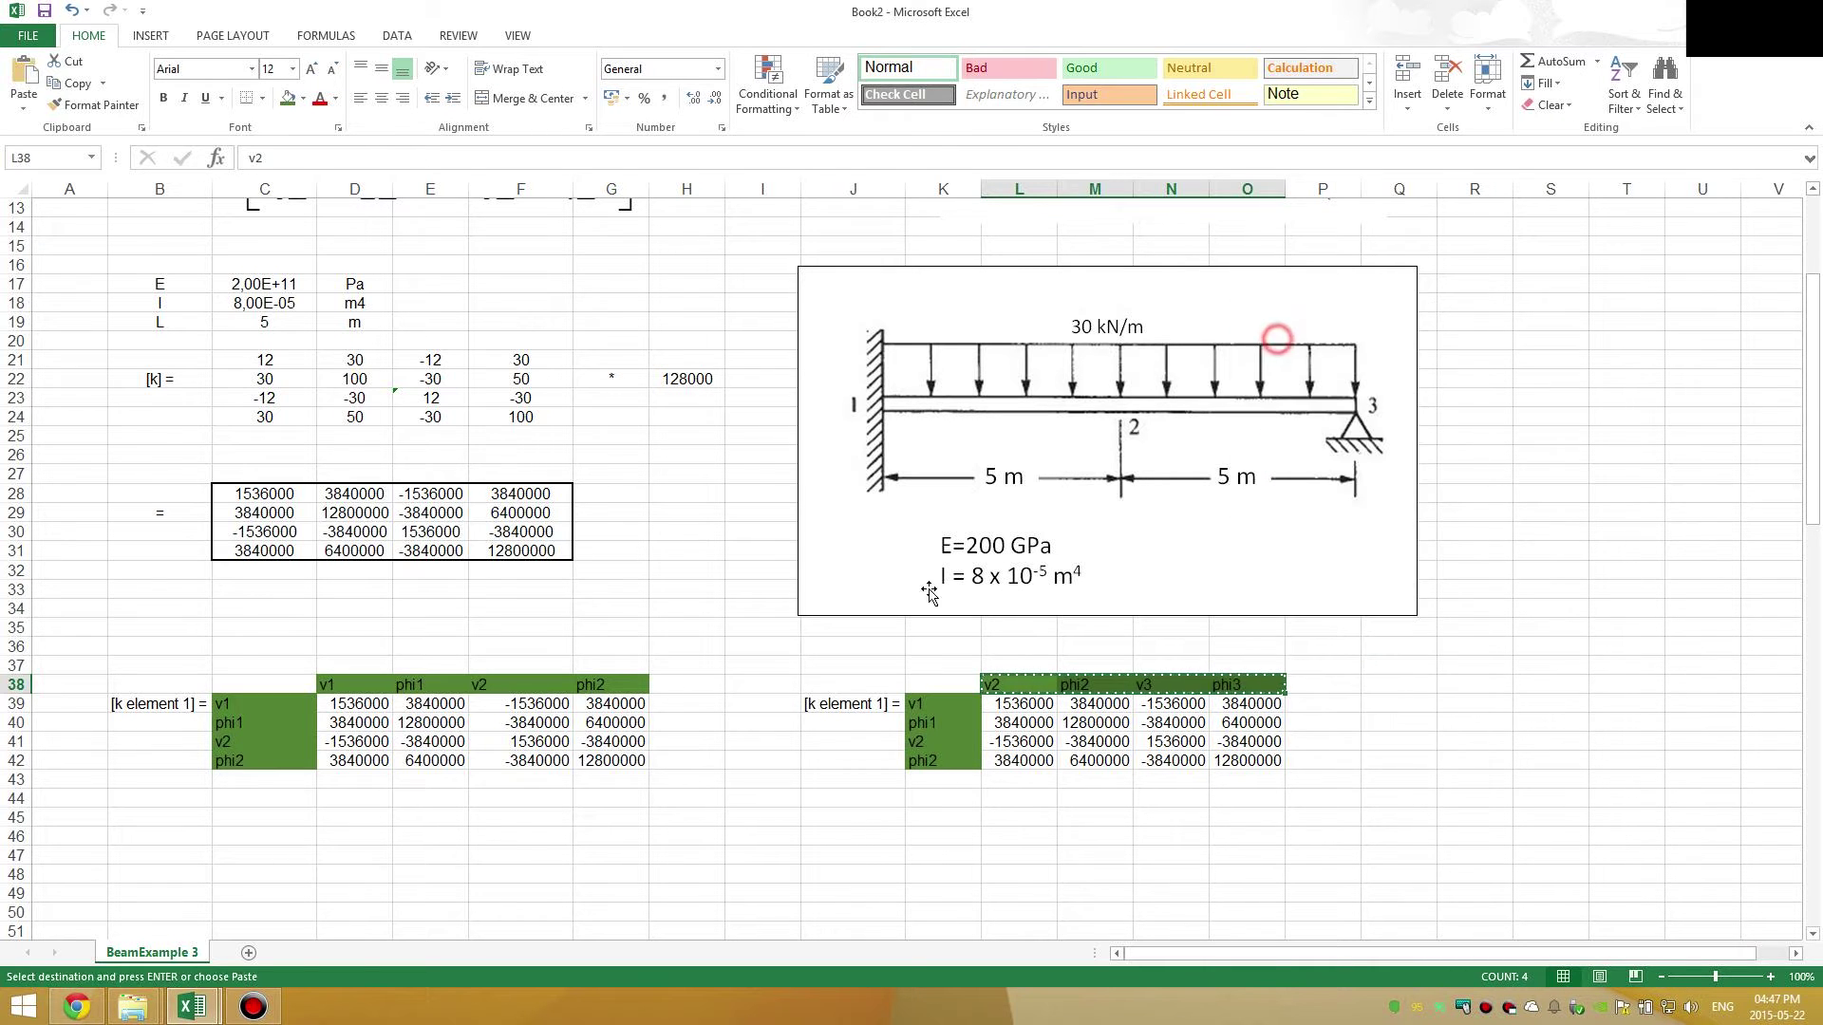
click(932, 704)
right_click(932, 704)
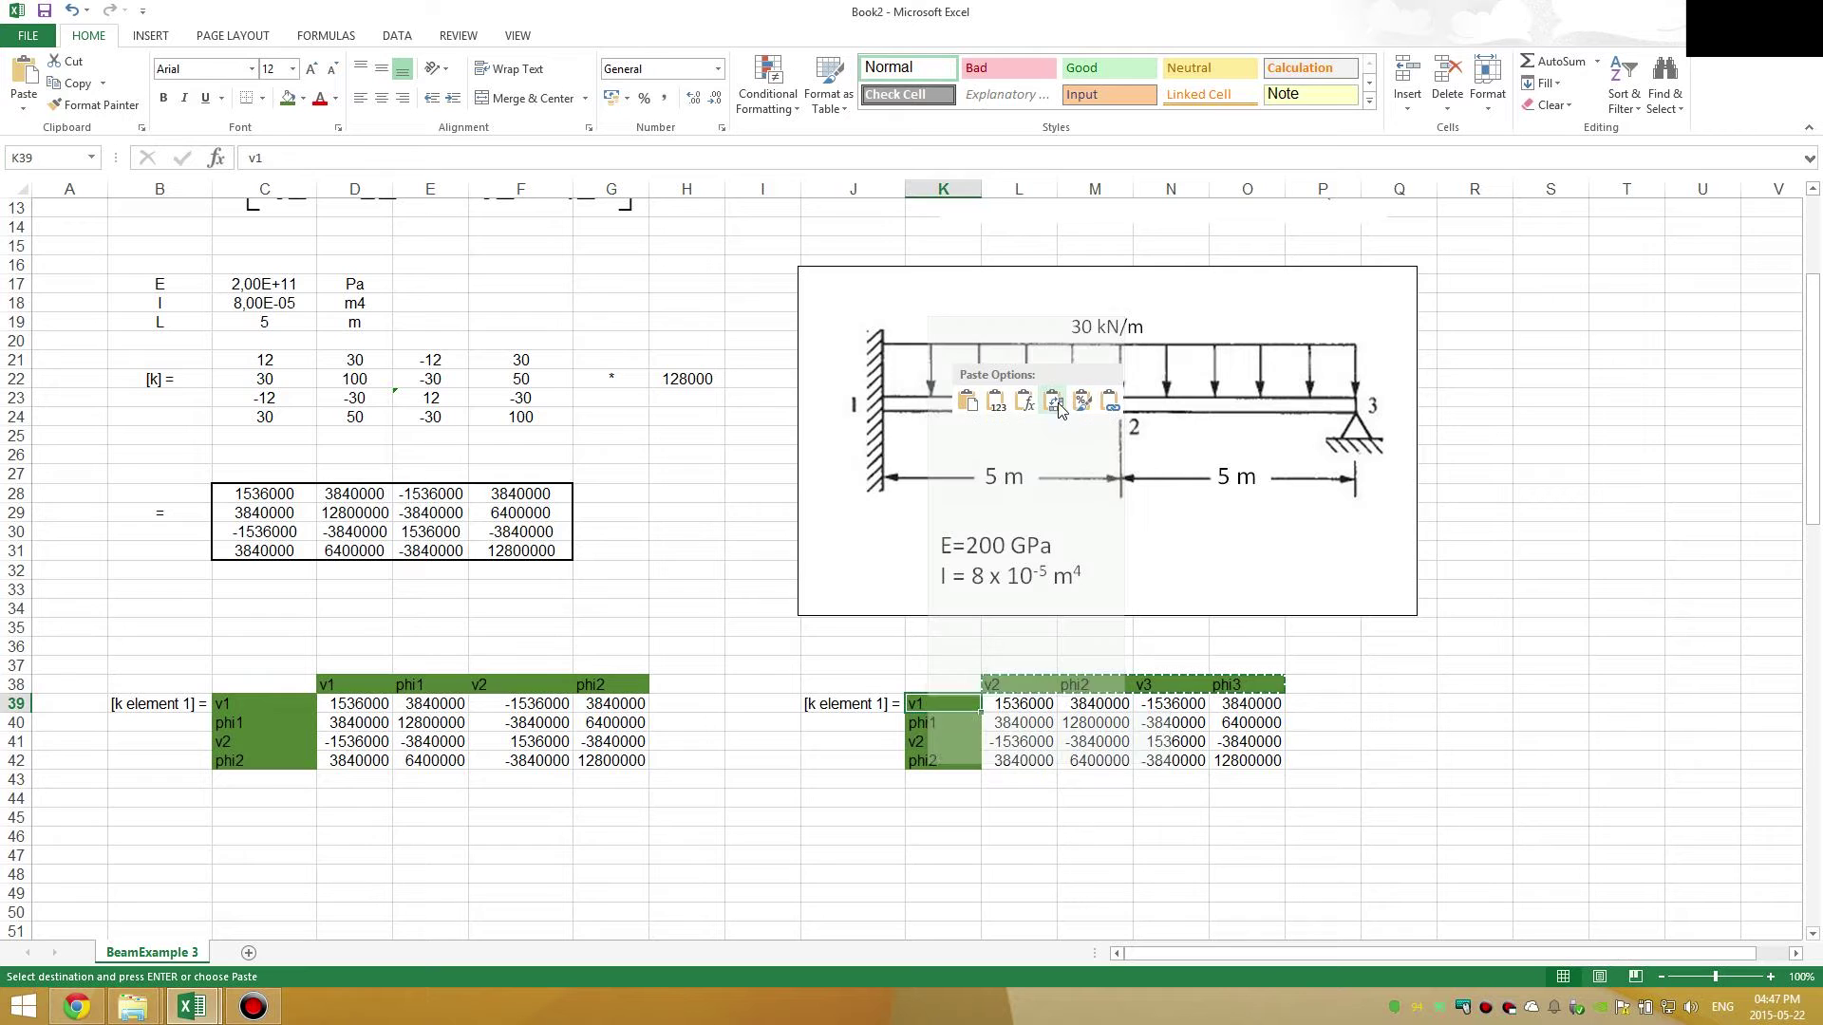
click(1052, 400)
click(892, 786)
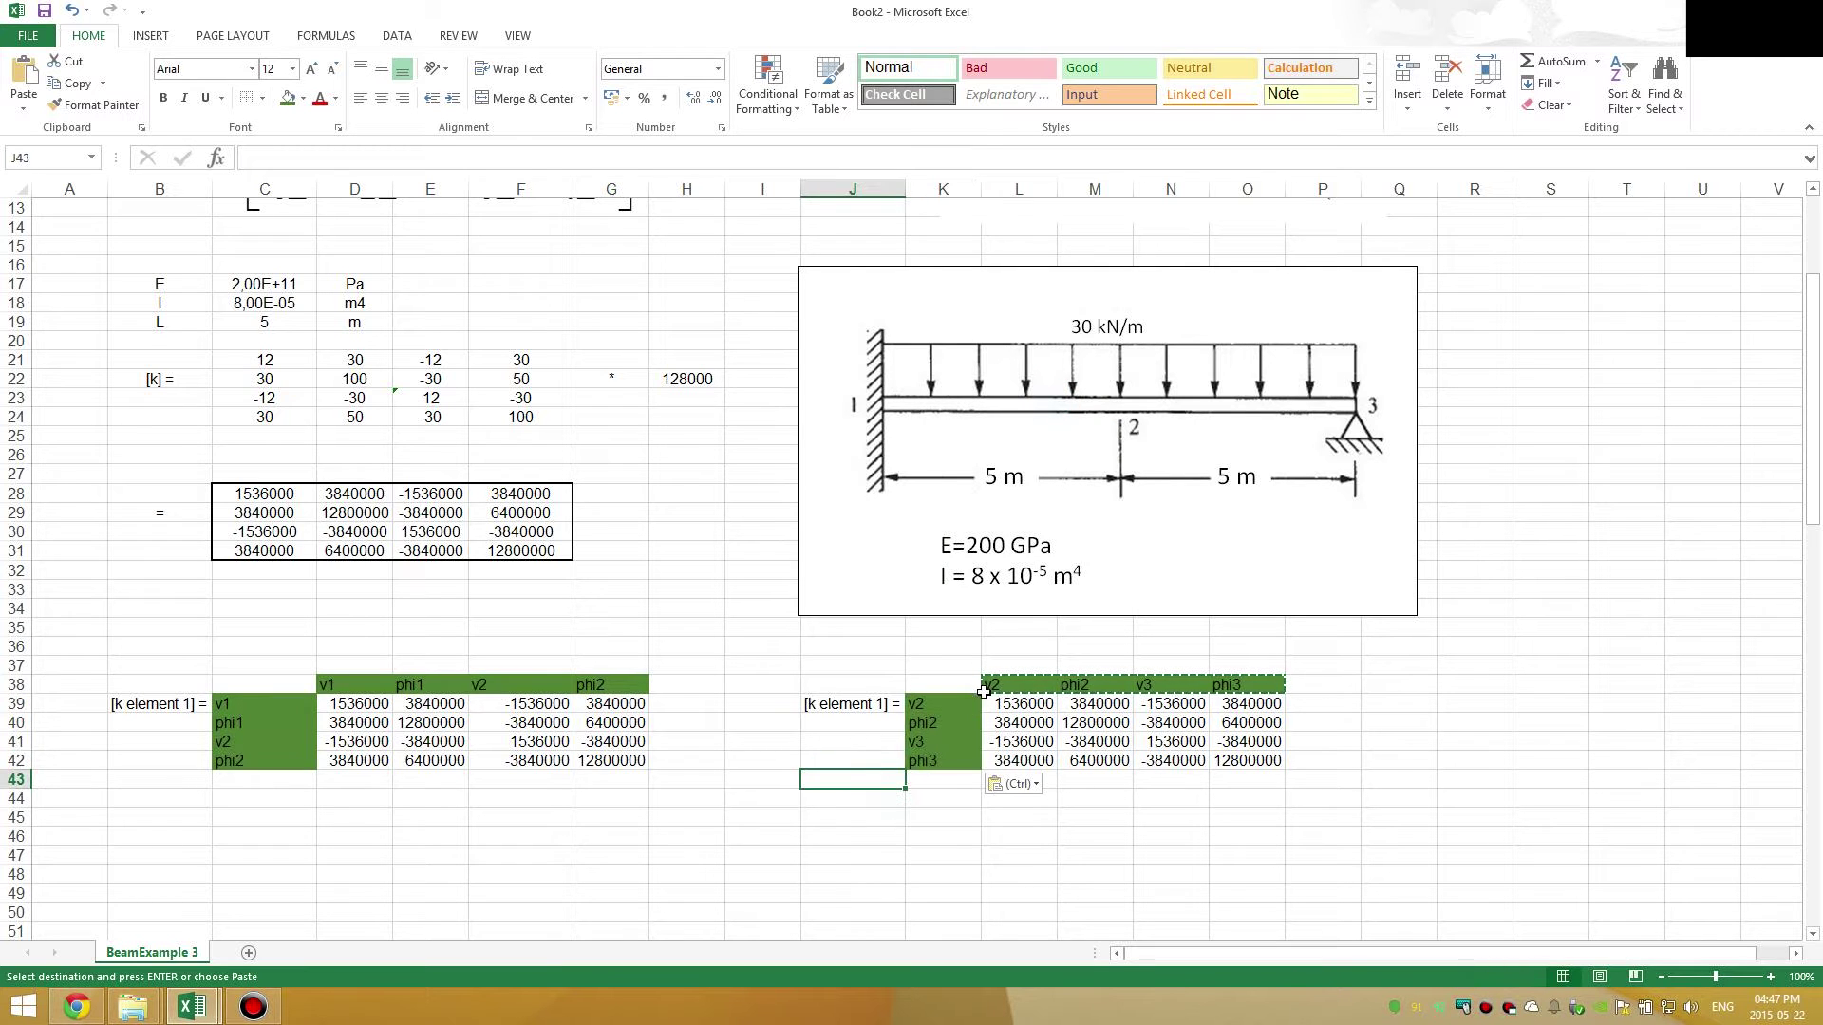
click(760, 762)
key(Escape)
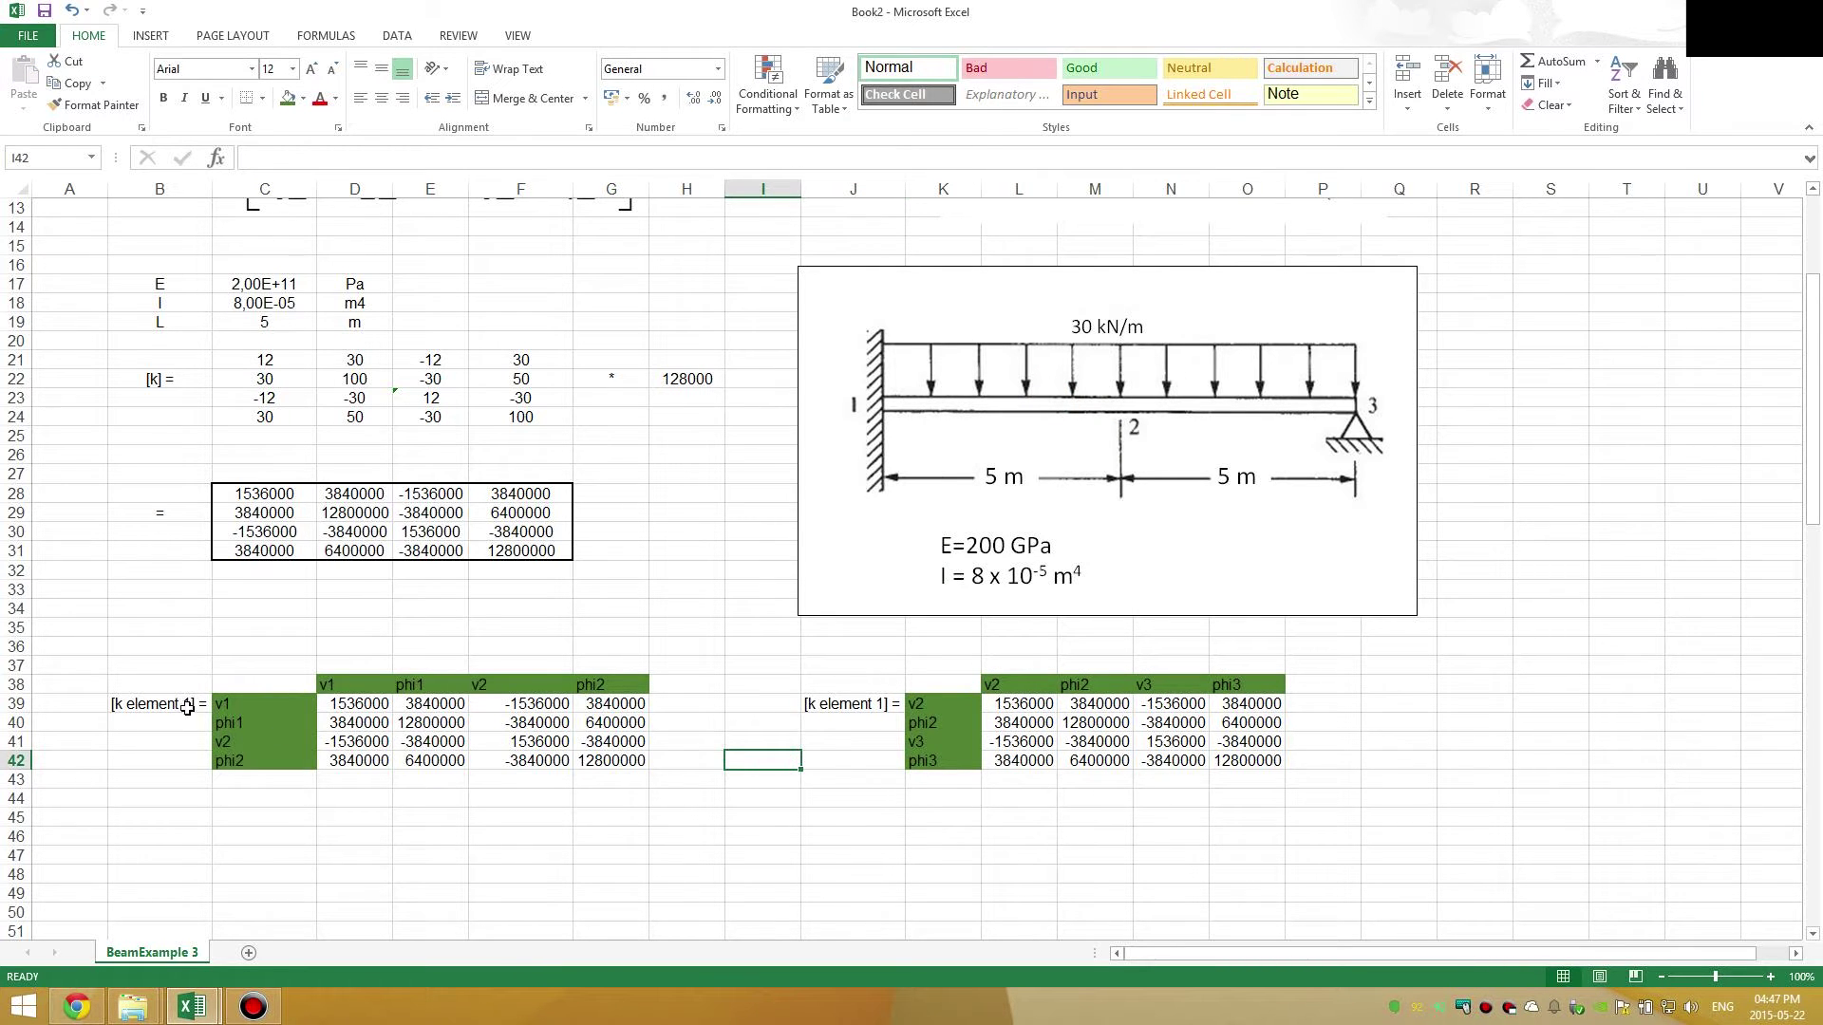
- Change the copied matrix label in cell J39 to "[k element 2] ="
click(818, 704)
double_click(824, 703)
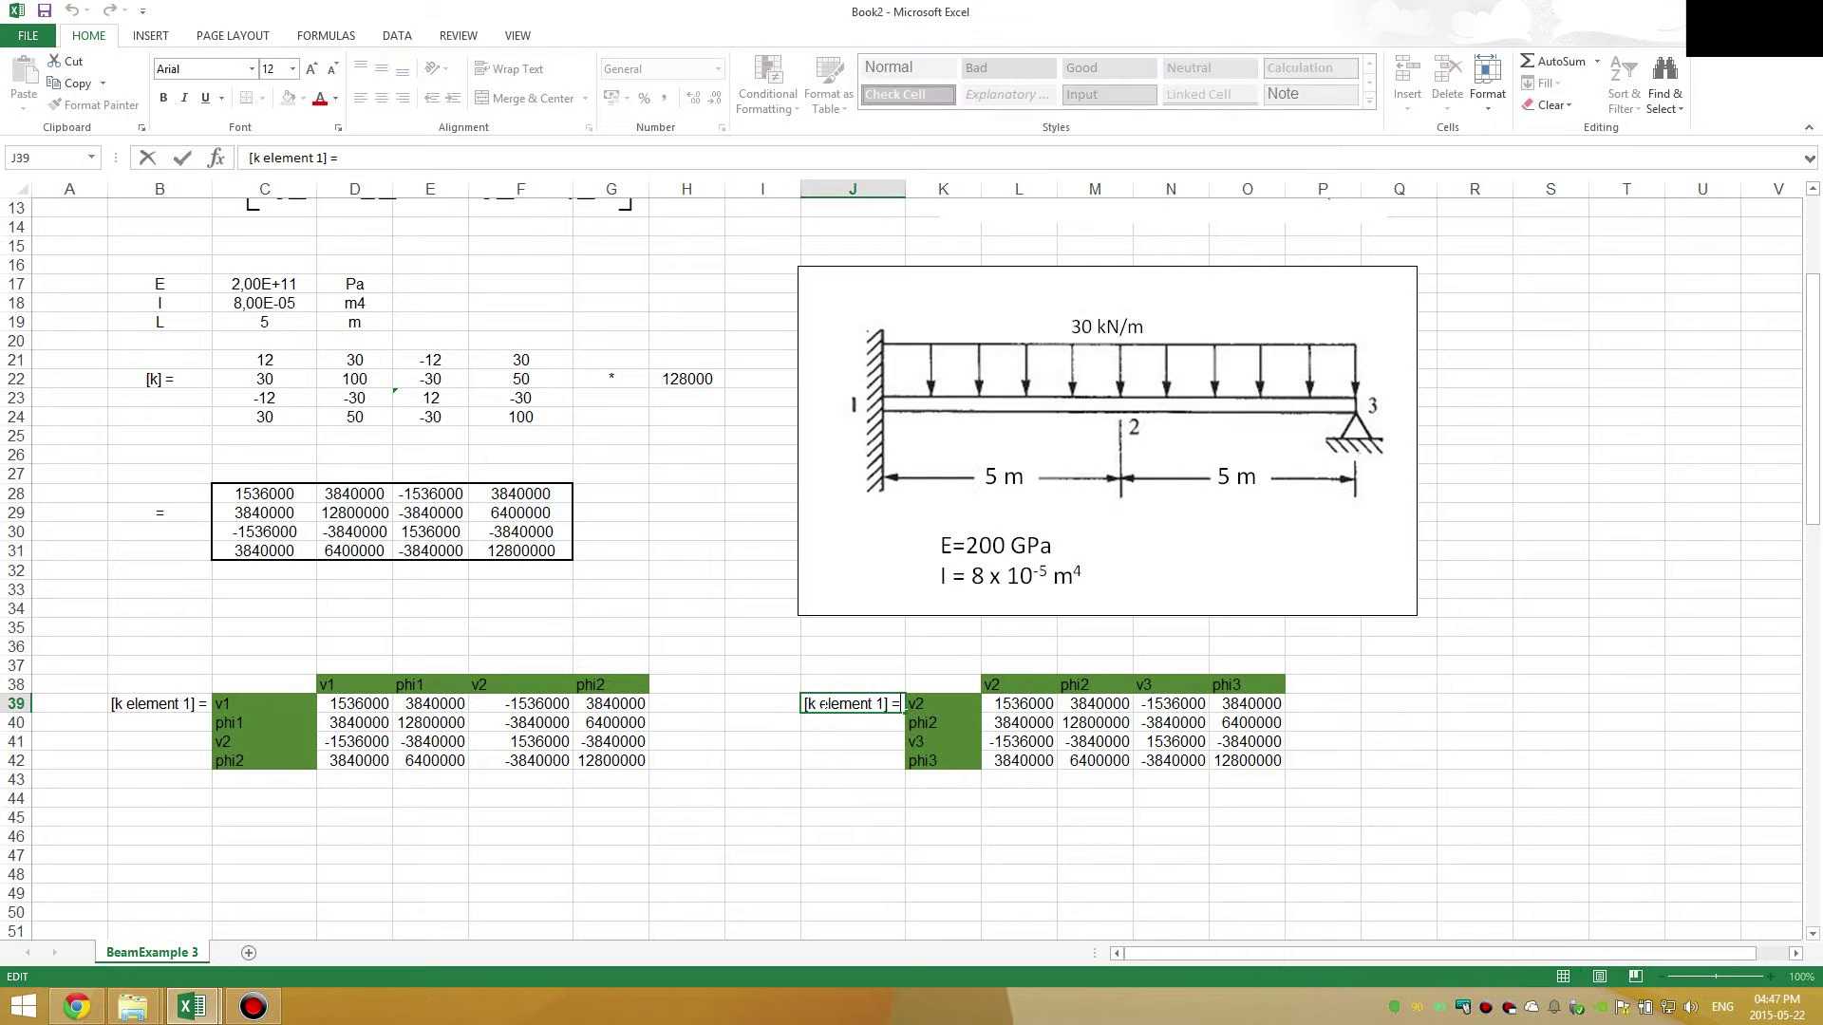
key(BackSpace)
key(Return)
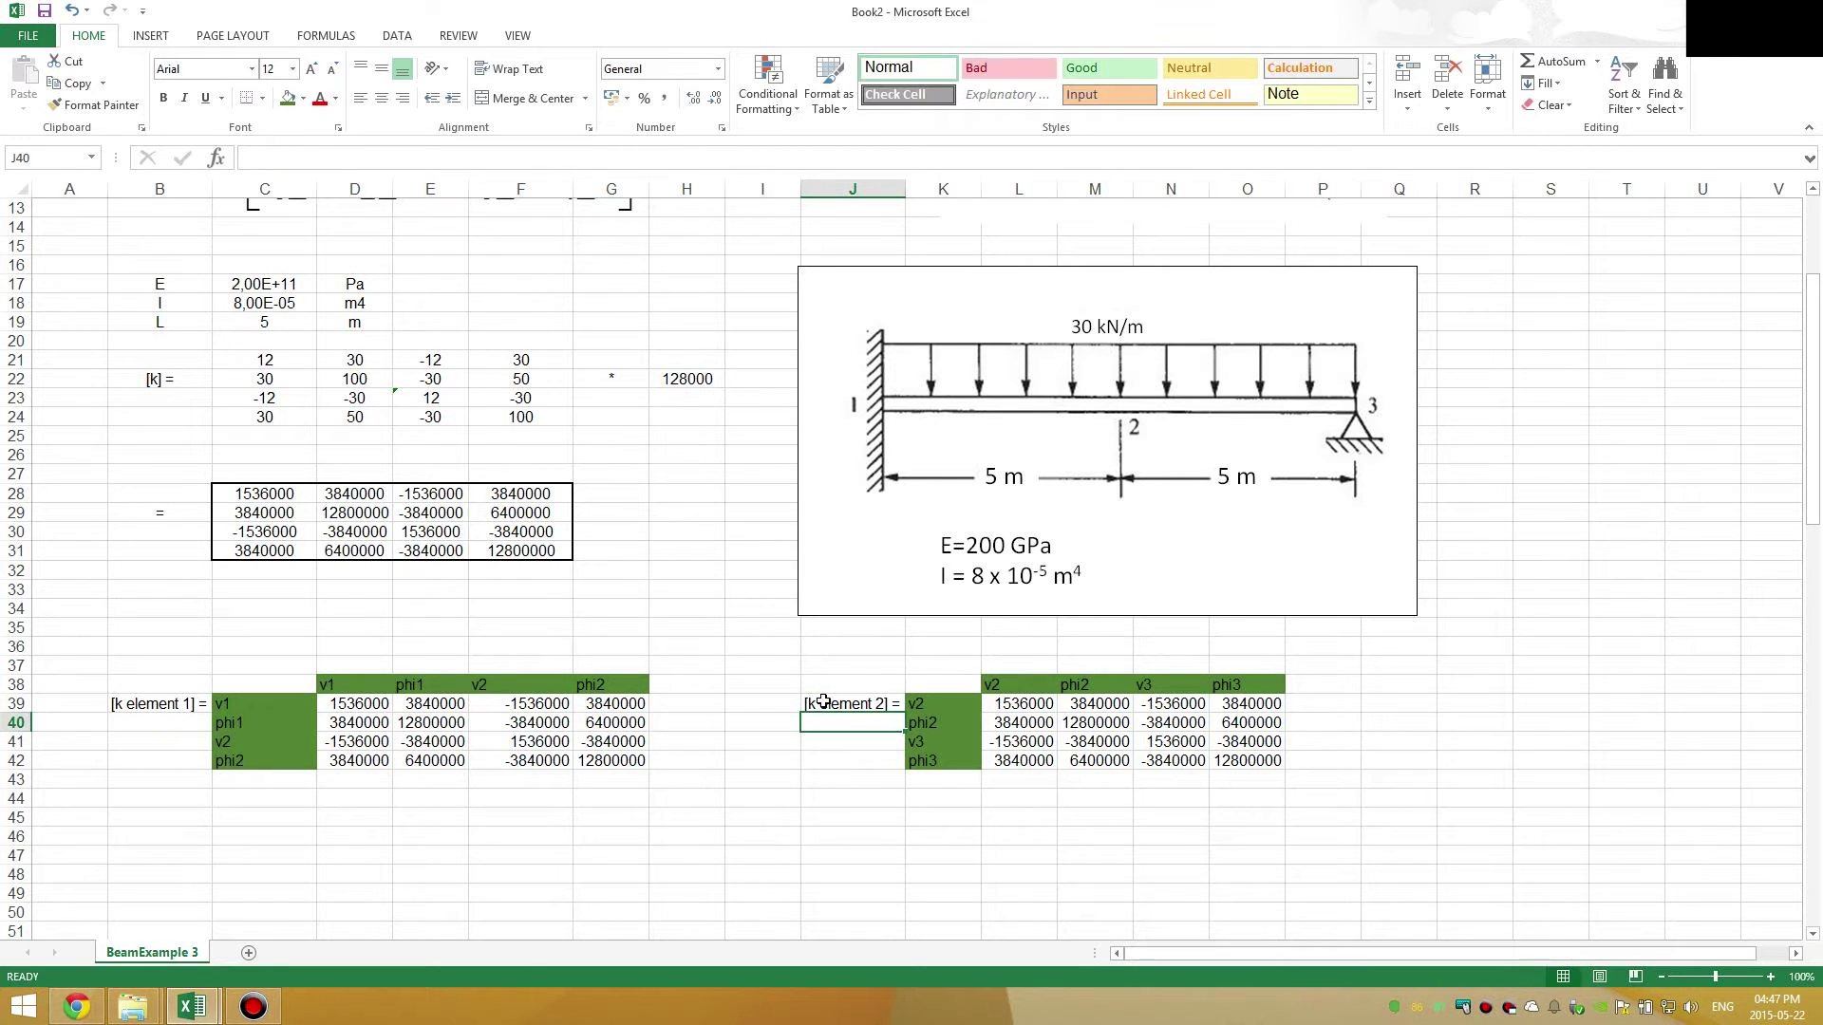
scroll(719, 754, down, 1)
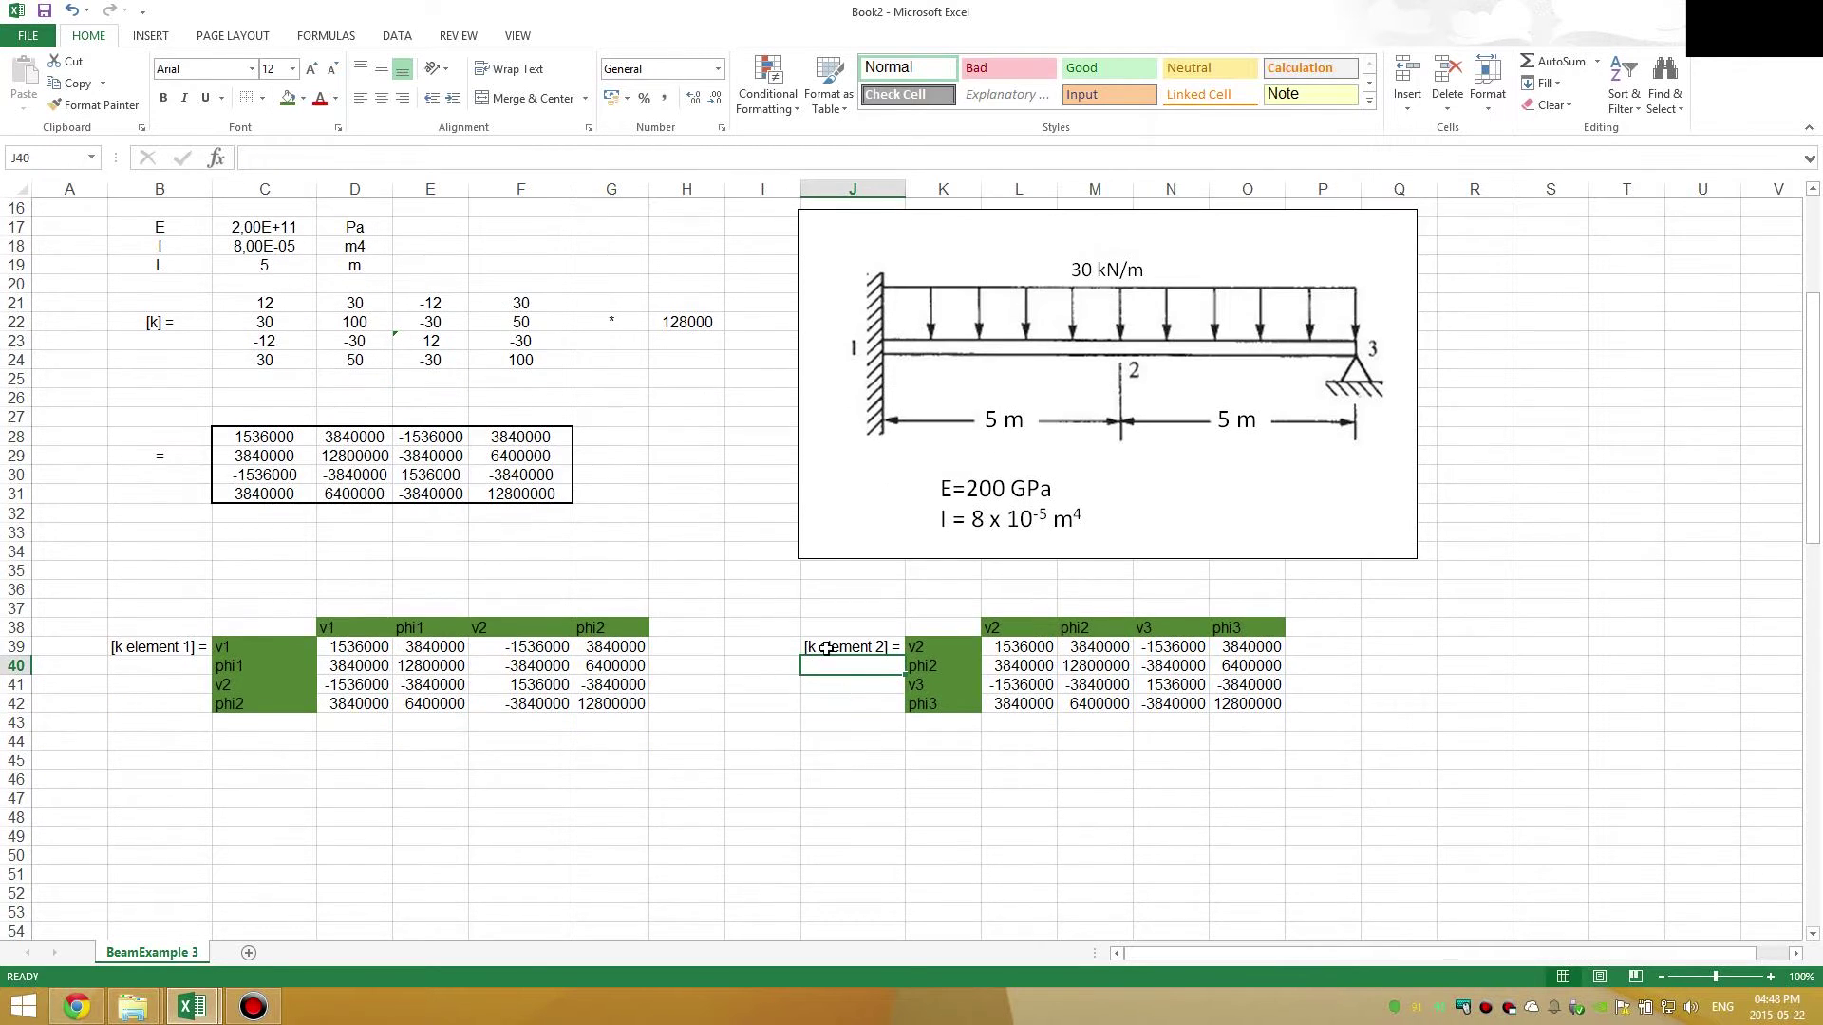
key(Up)
click(784, 720)
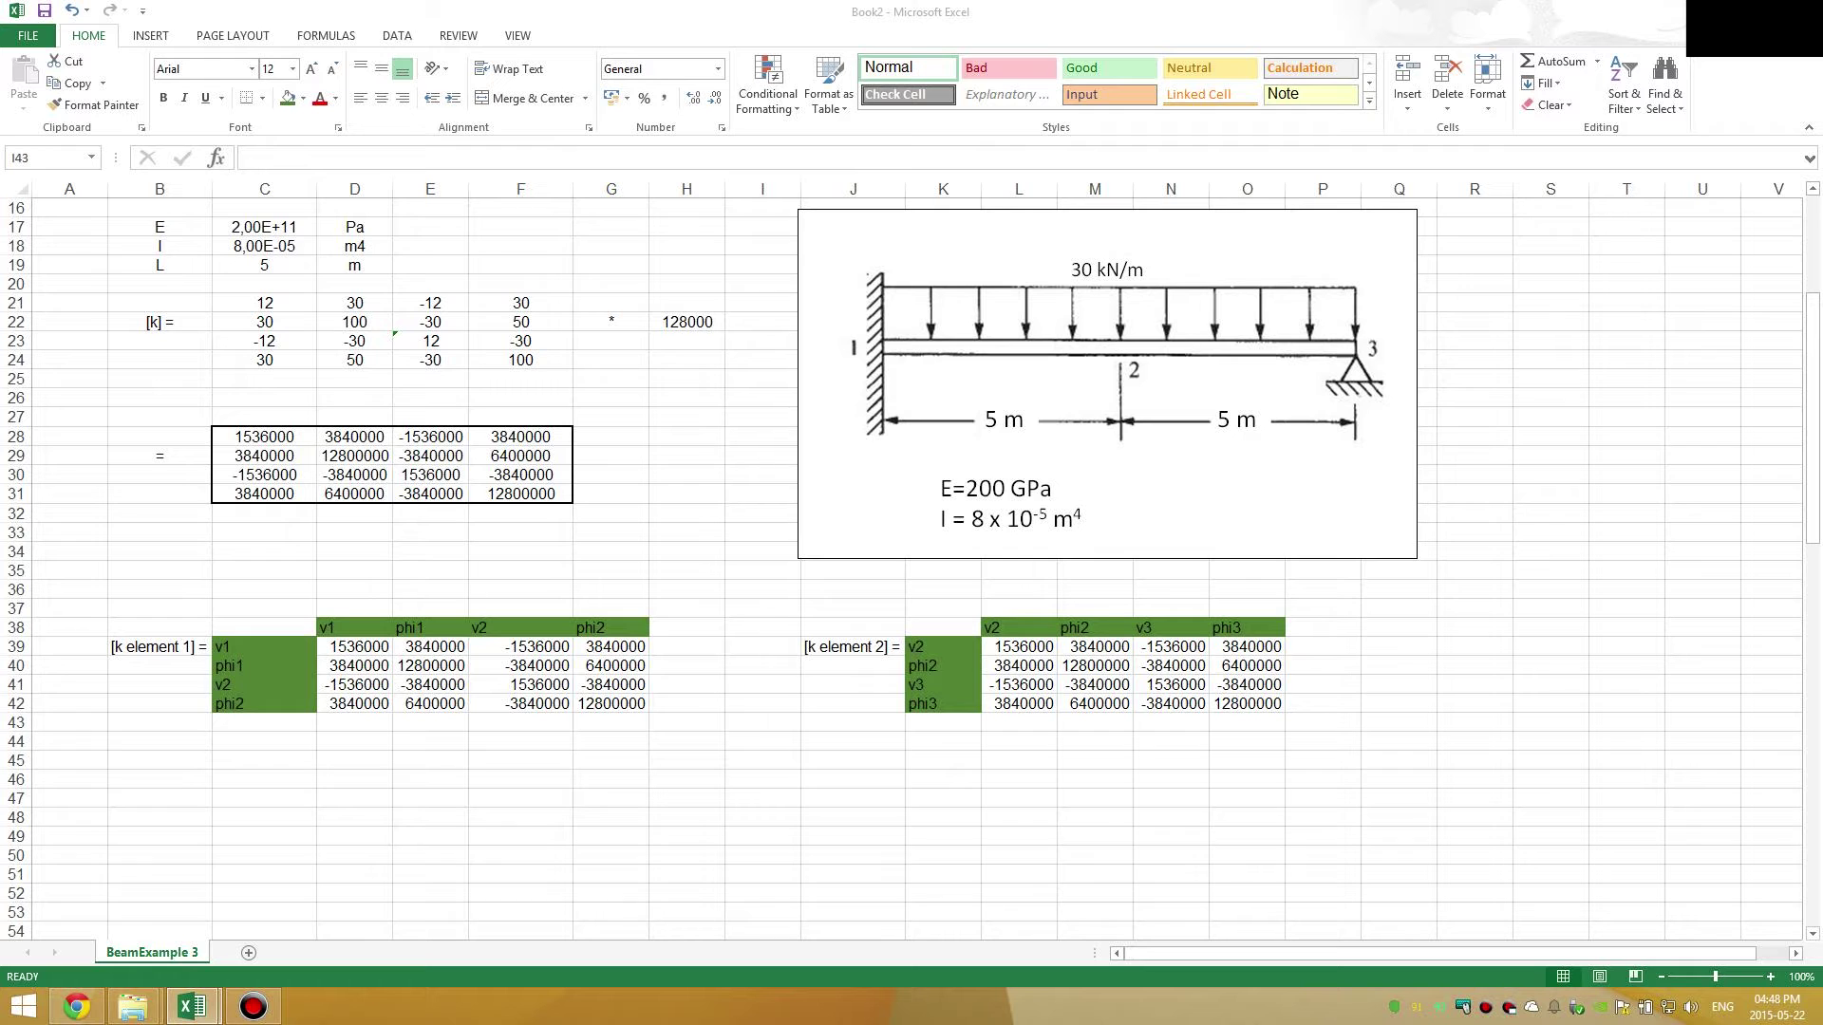
- Enter the label "[ K global]=" in cell B49 below the element matrices
scroll(277, 758, down, 3)
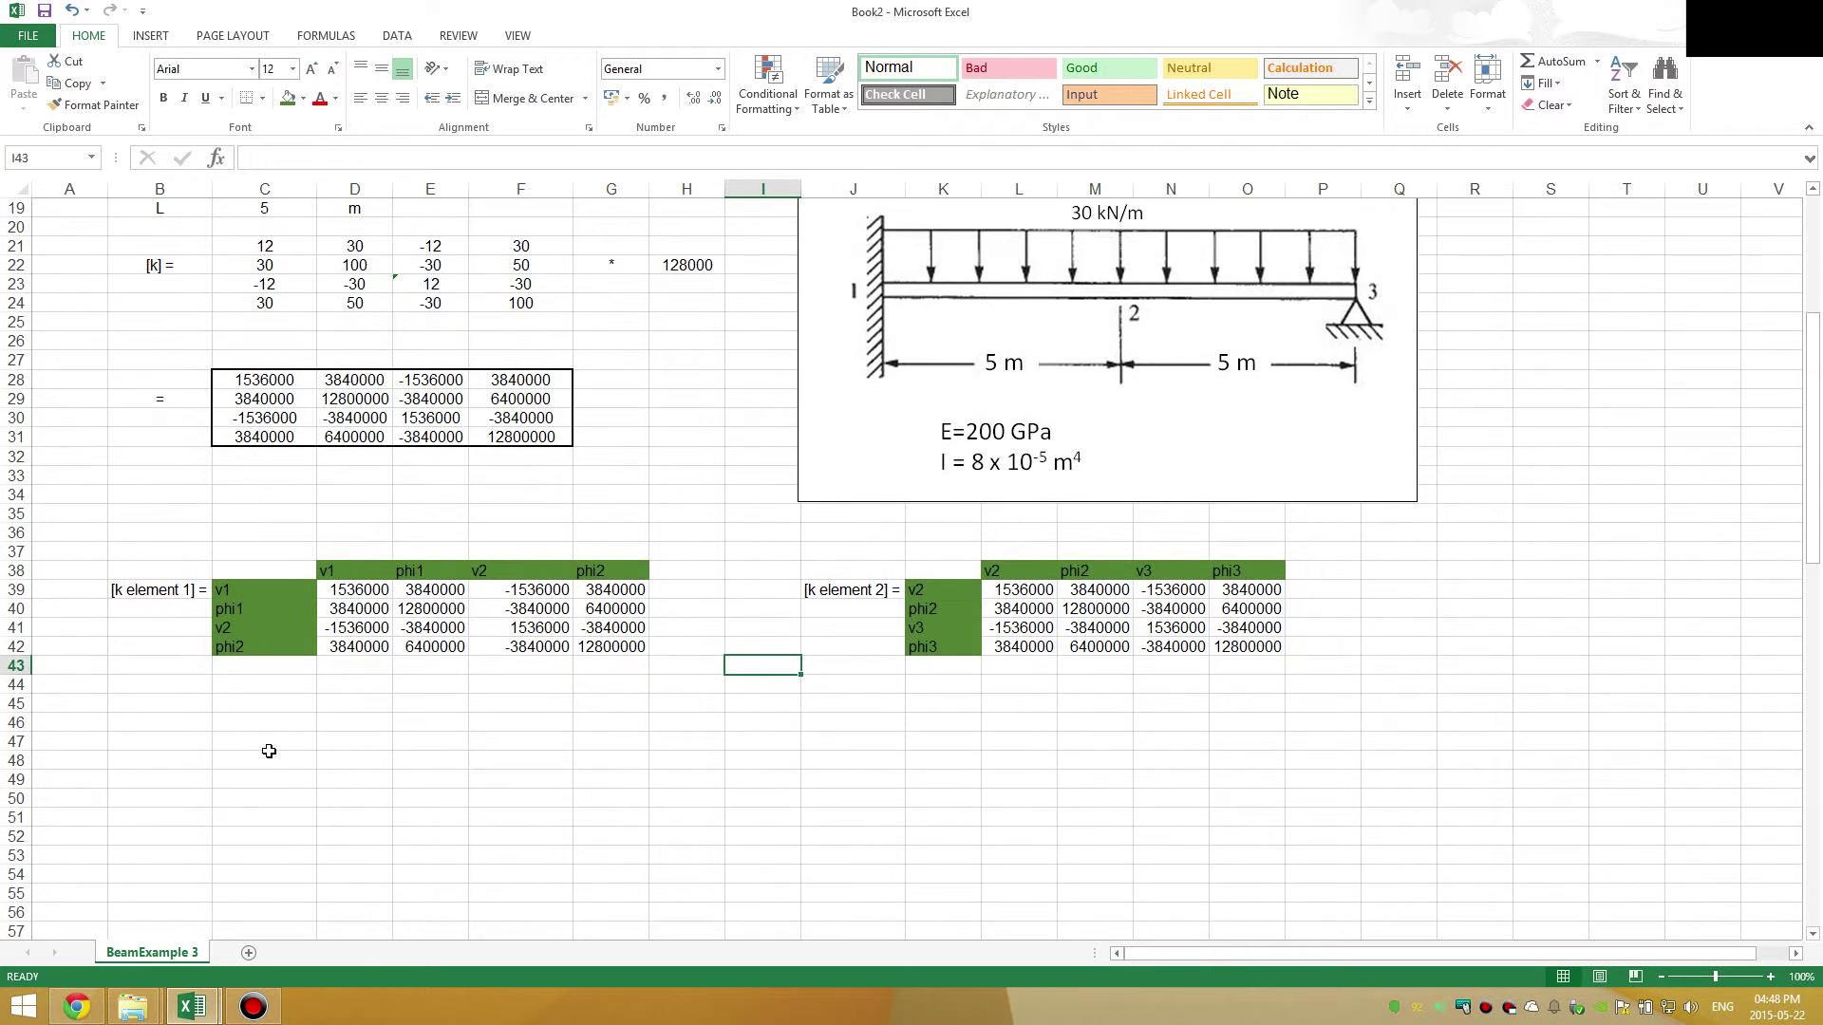
click(258, 702)
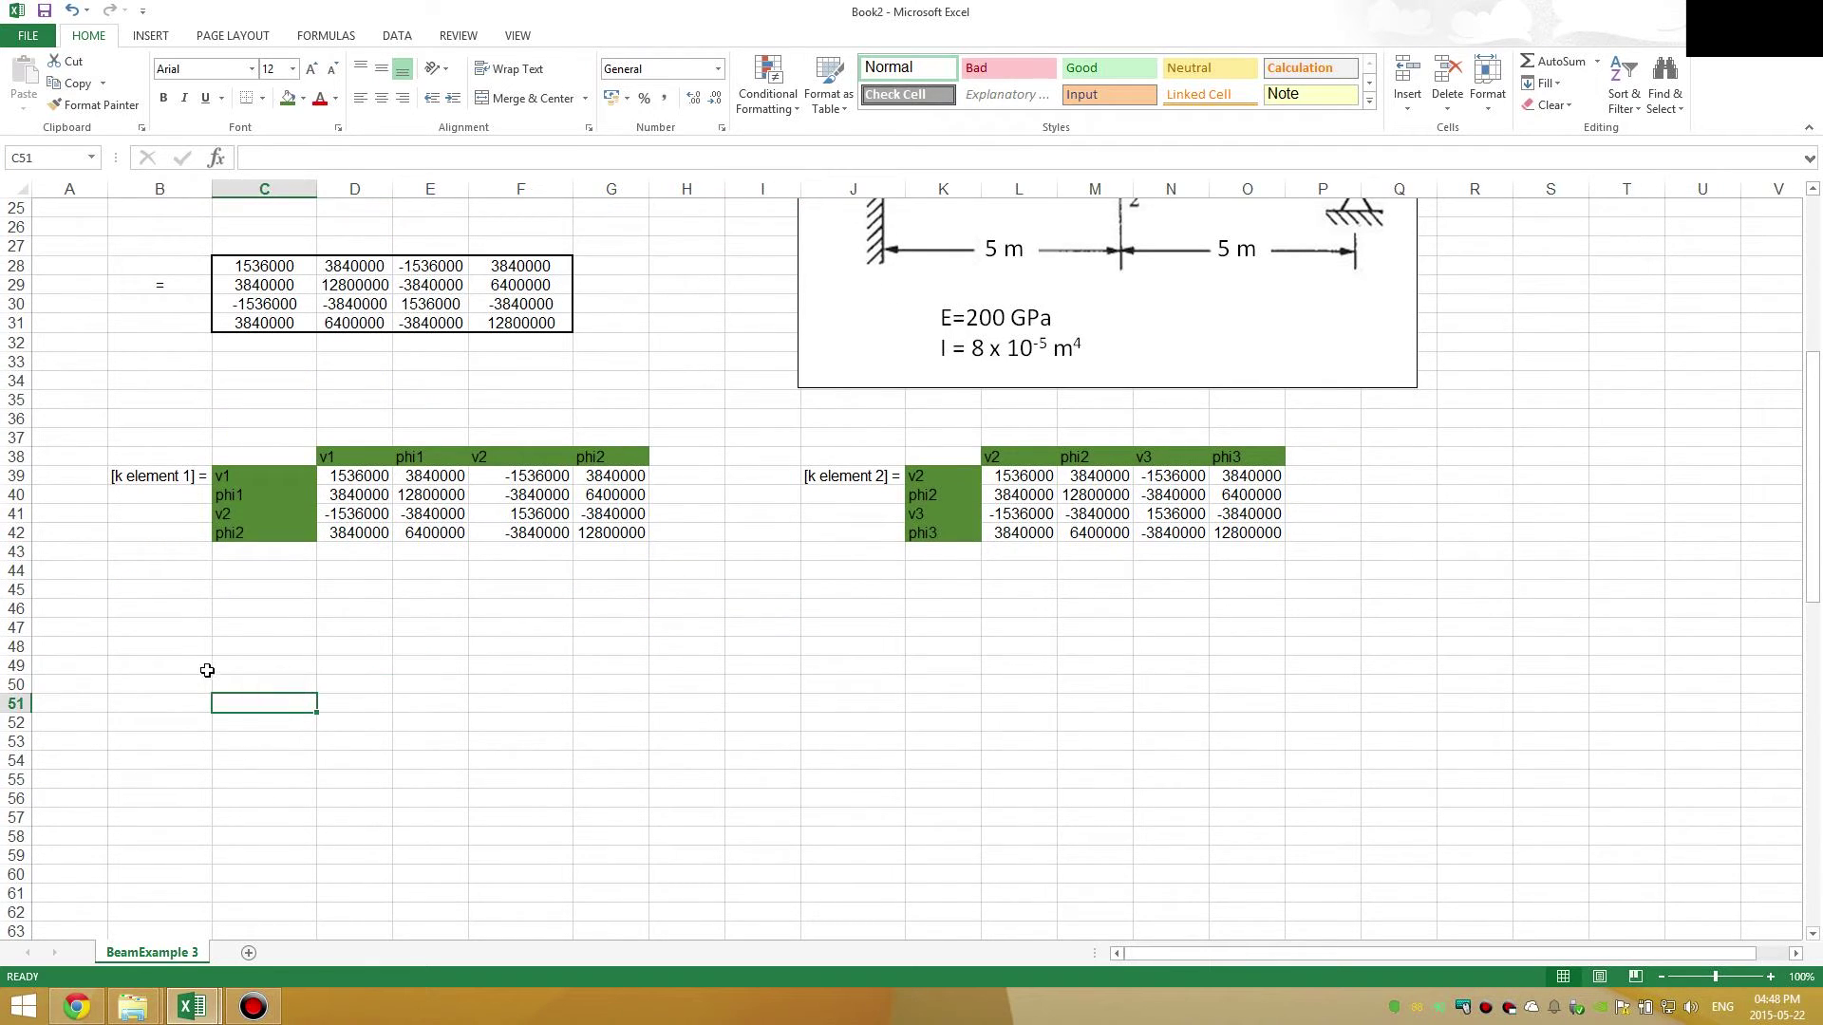
click(181, 664)
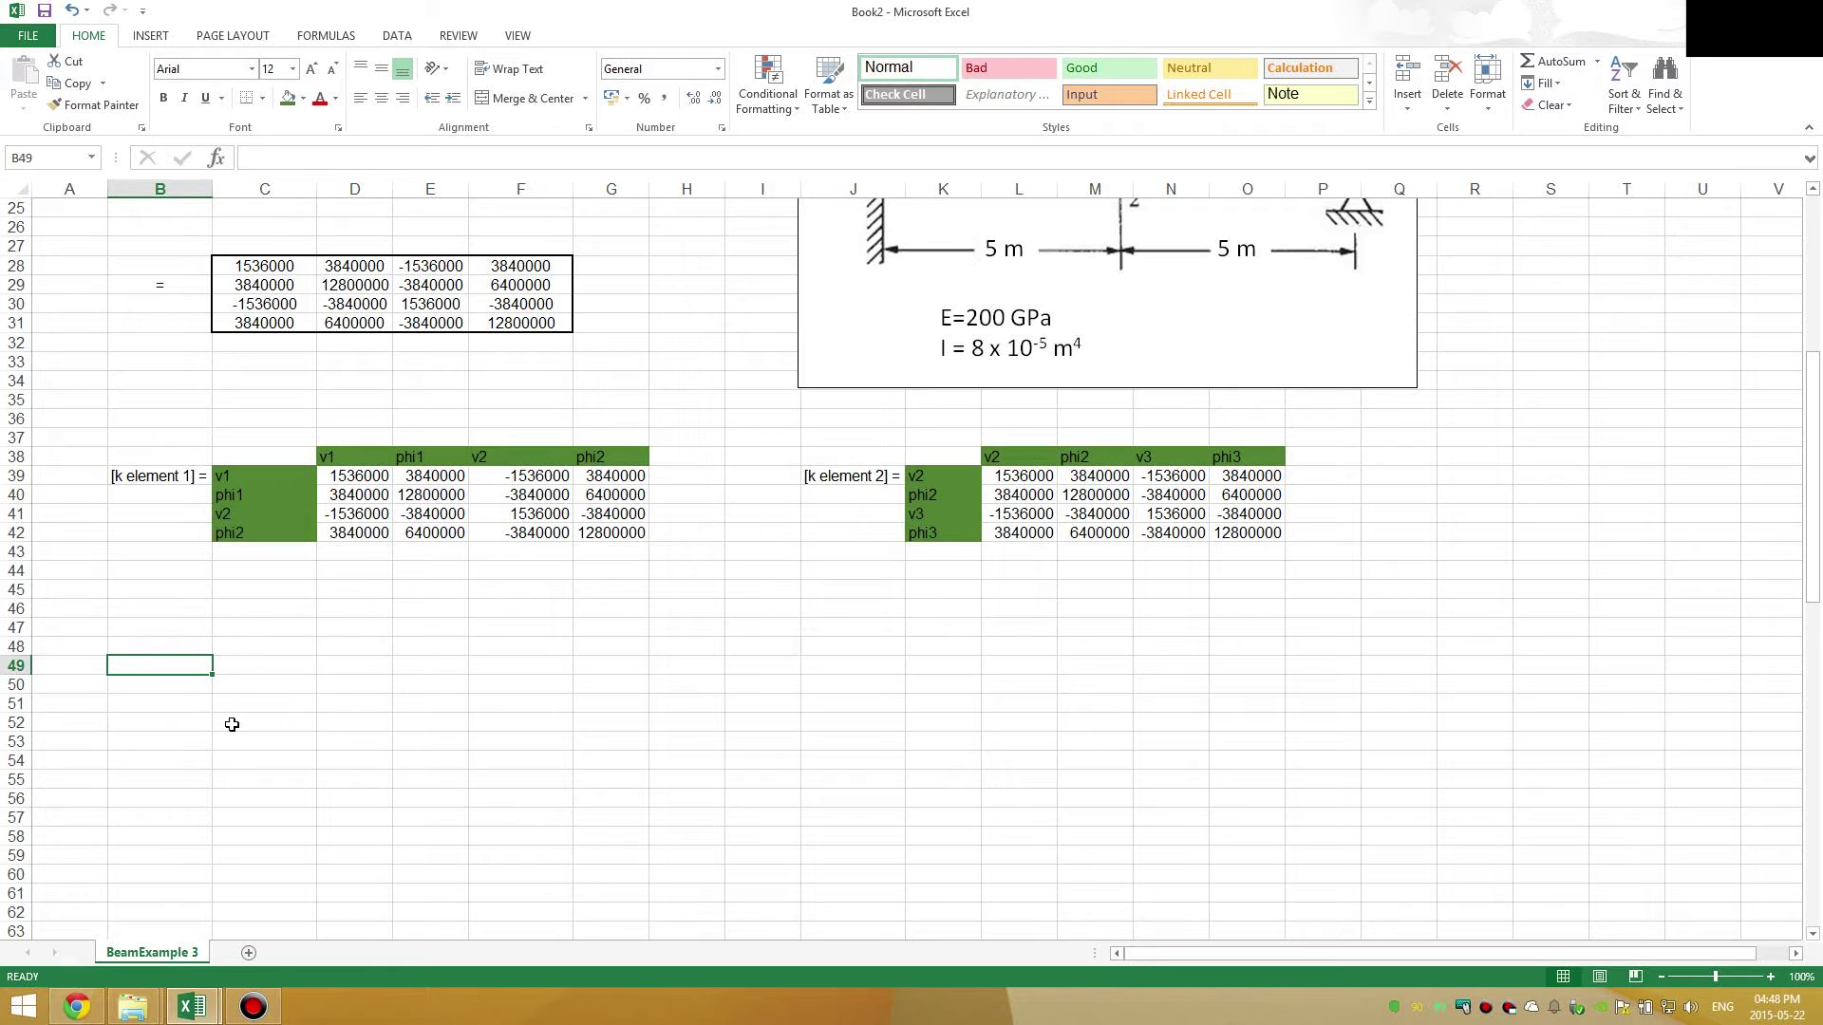
text([)
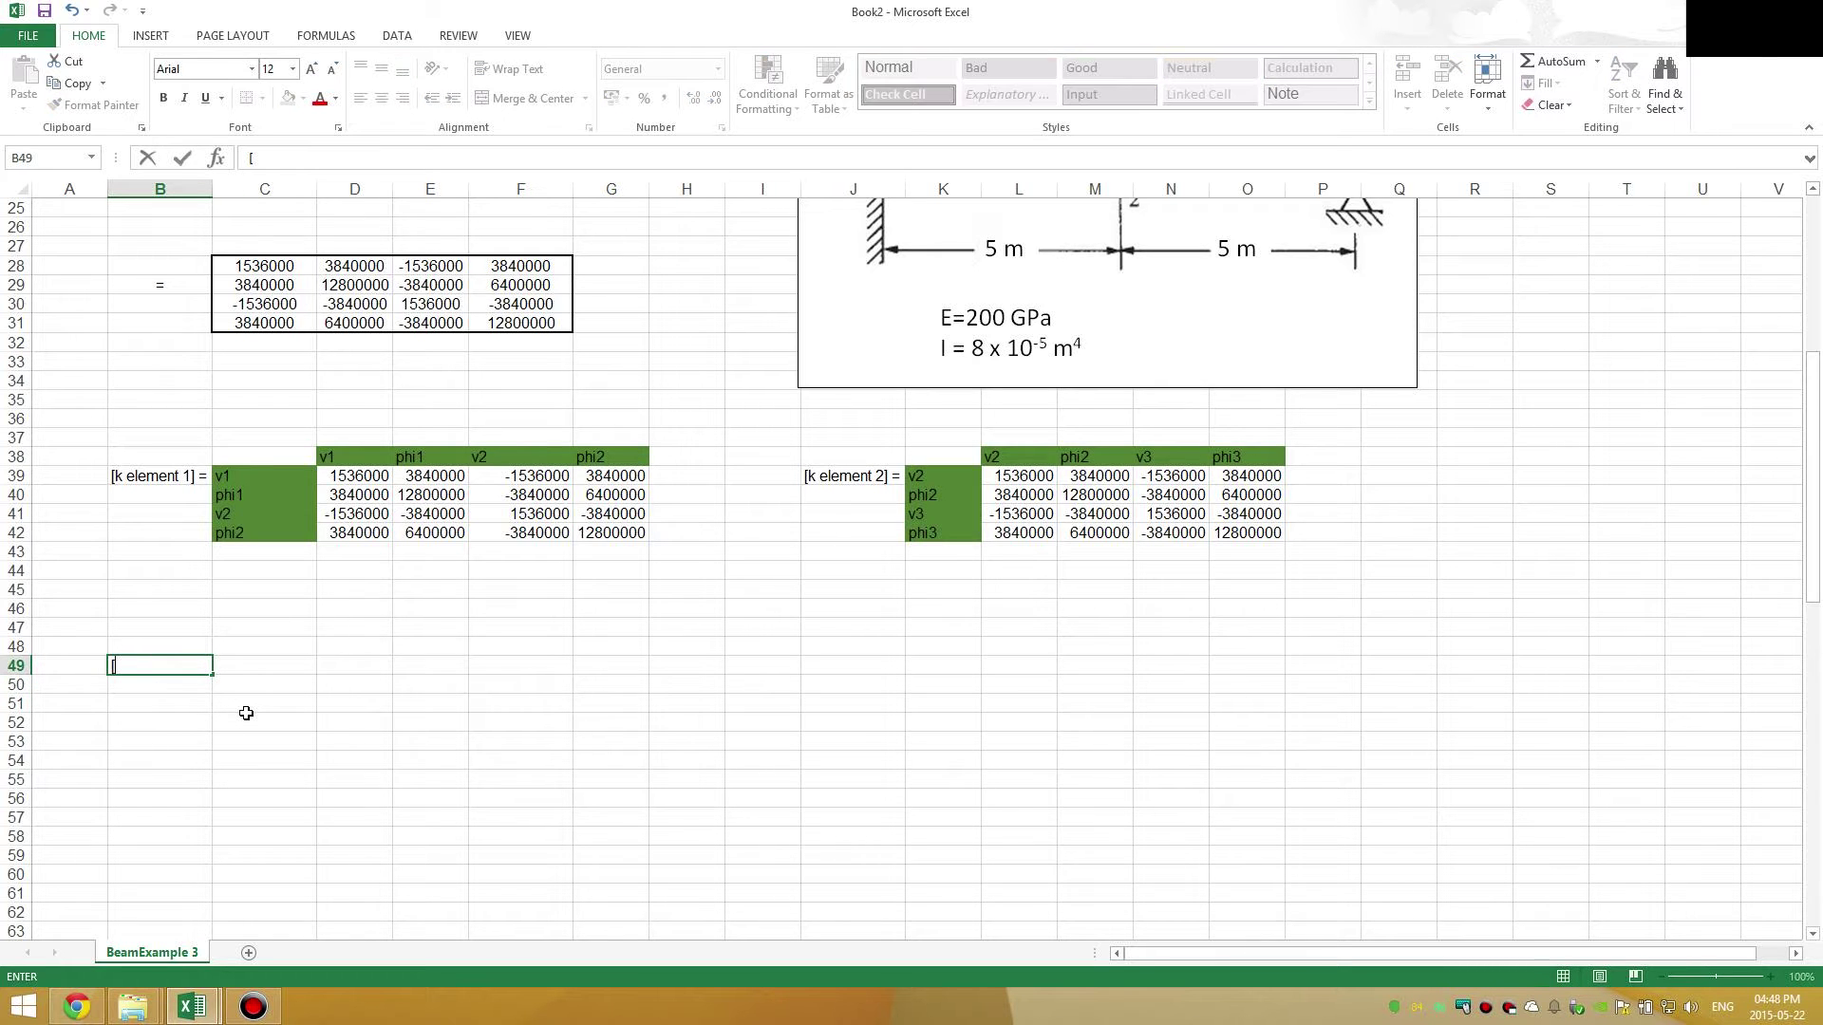
text( K global]=)
key(Tab)
key(Tab)
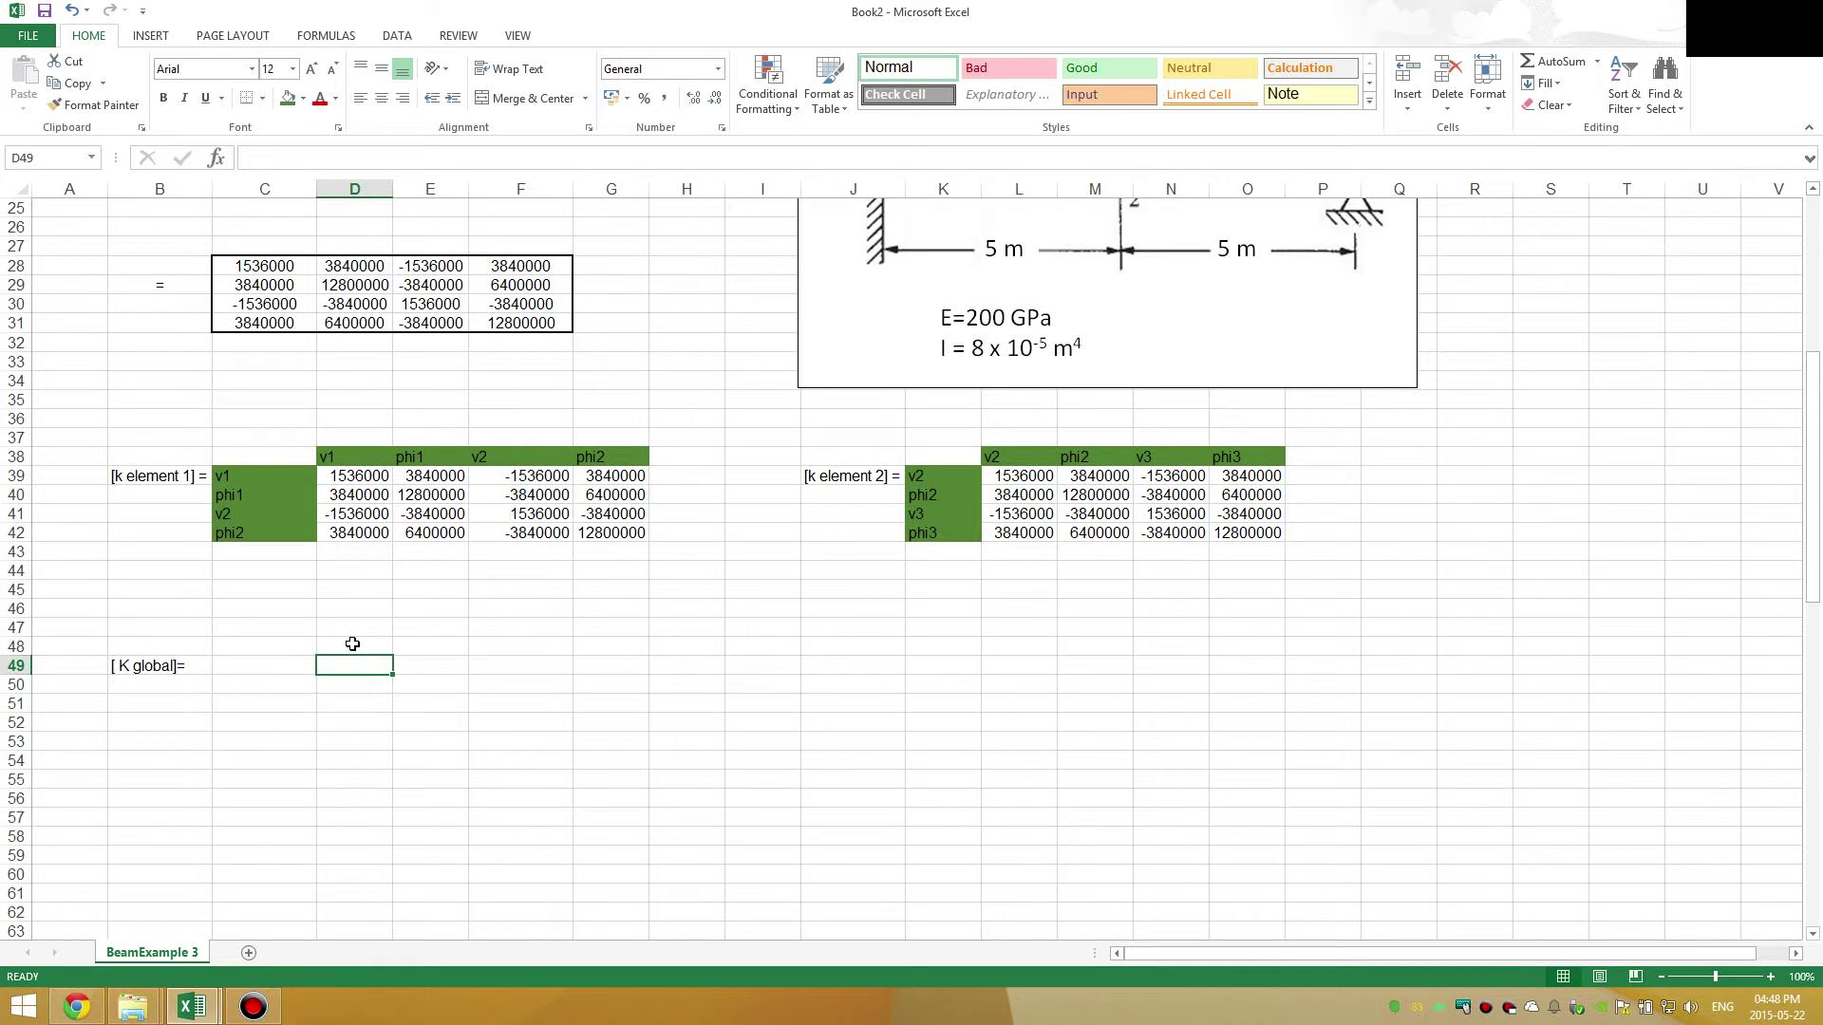
click(355, 642)
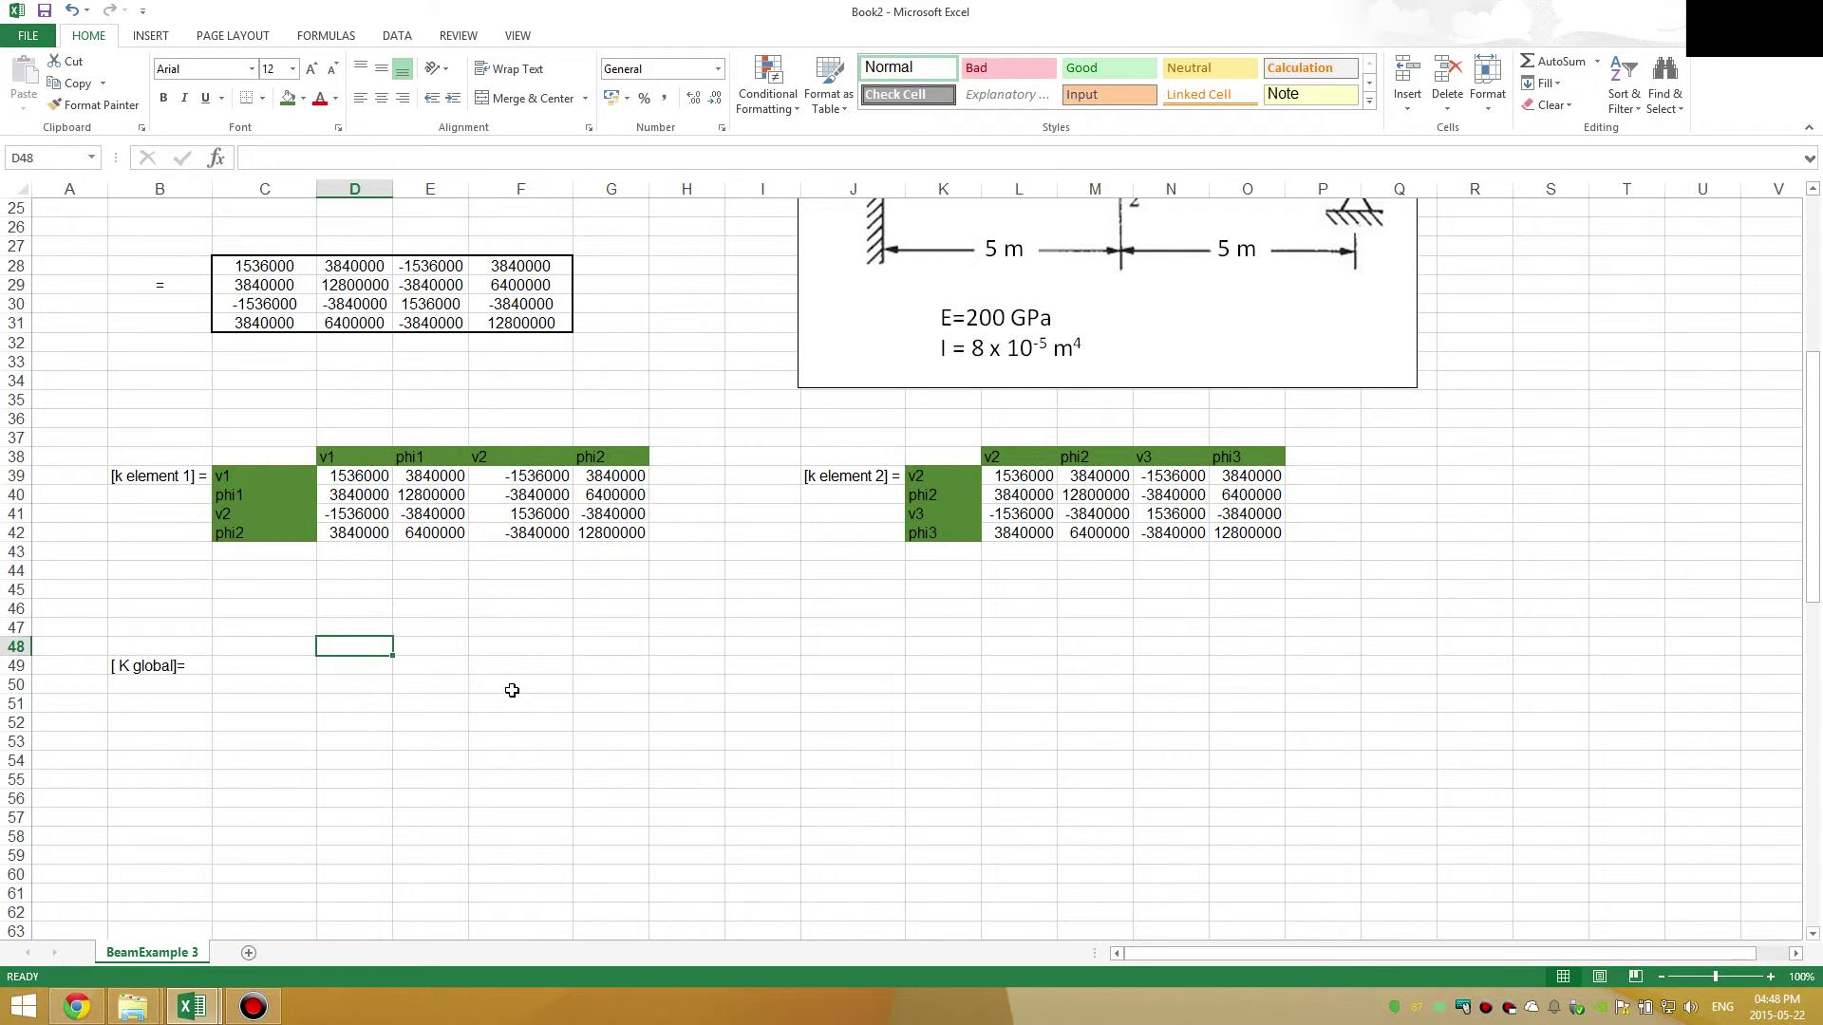
scroll(518, 691, up, 2)
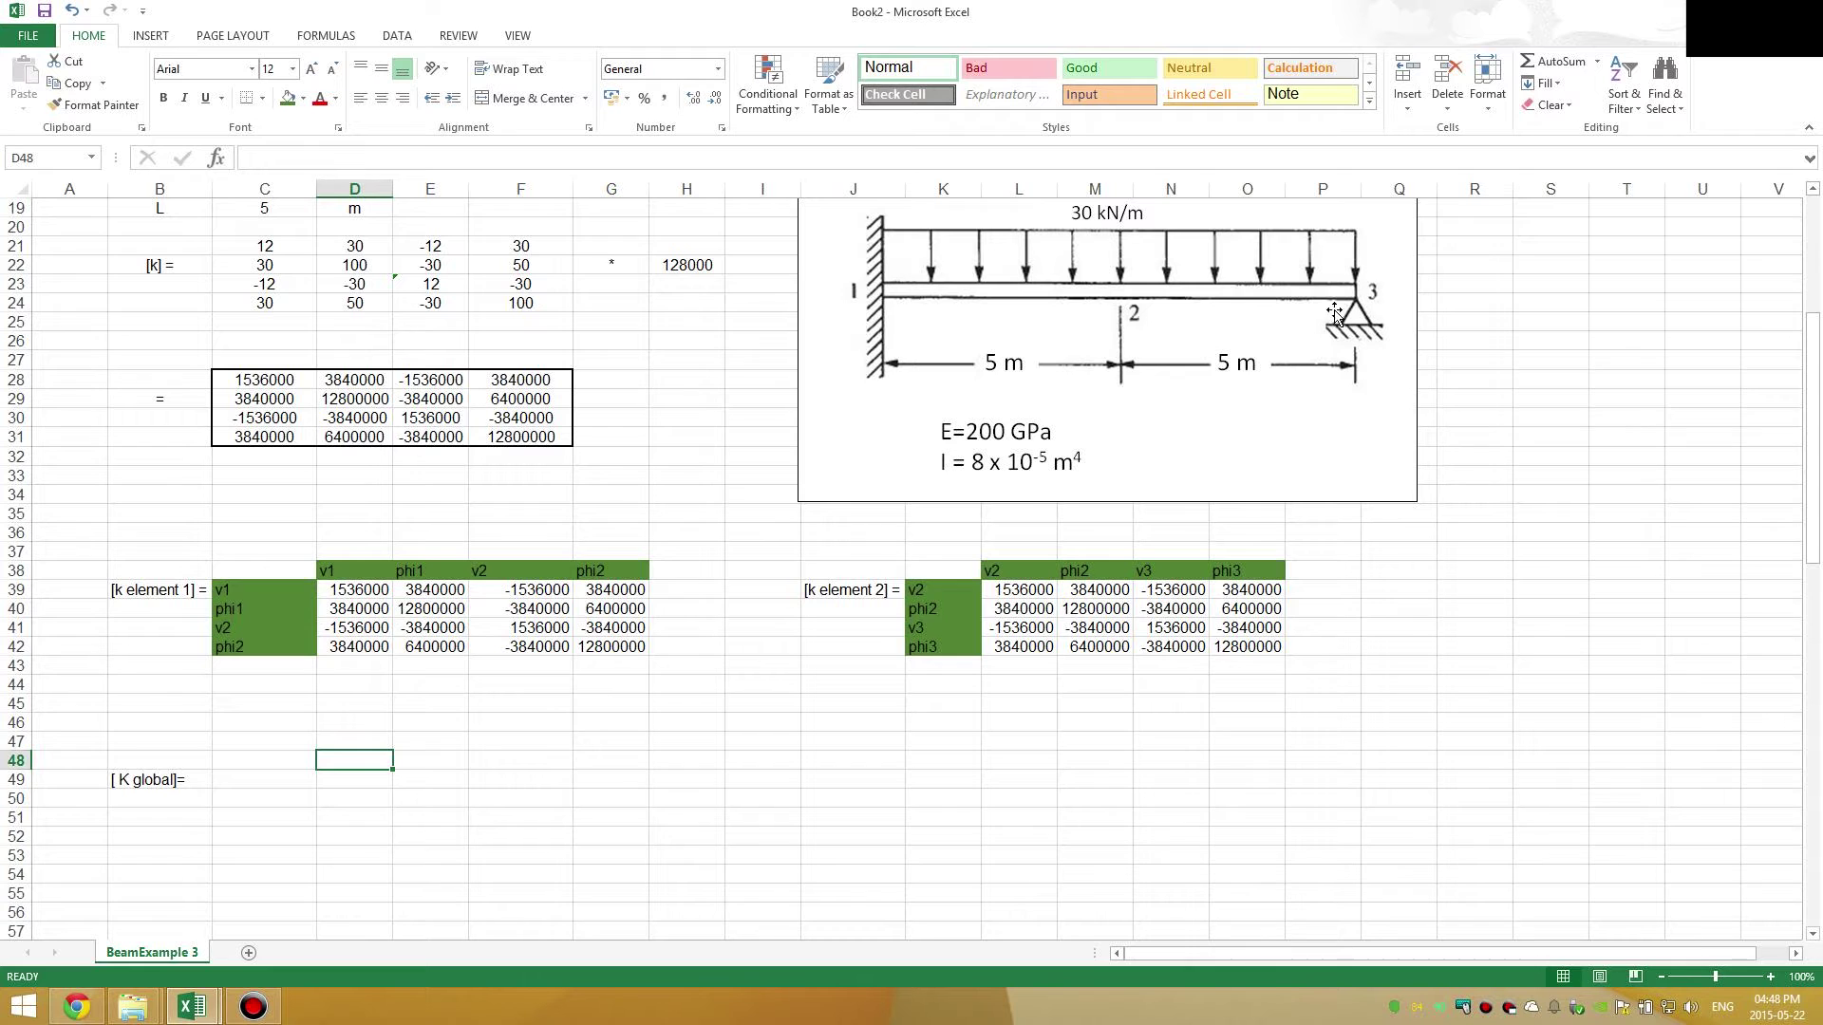
scroll(1338, 313, down, 2)
click(427, 707)
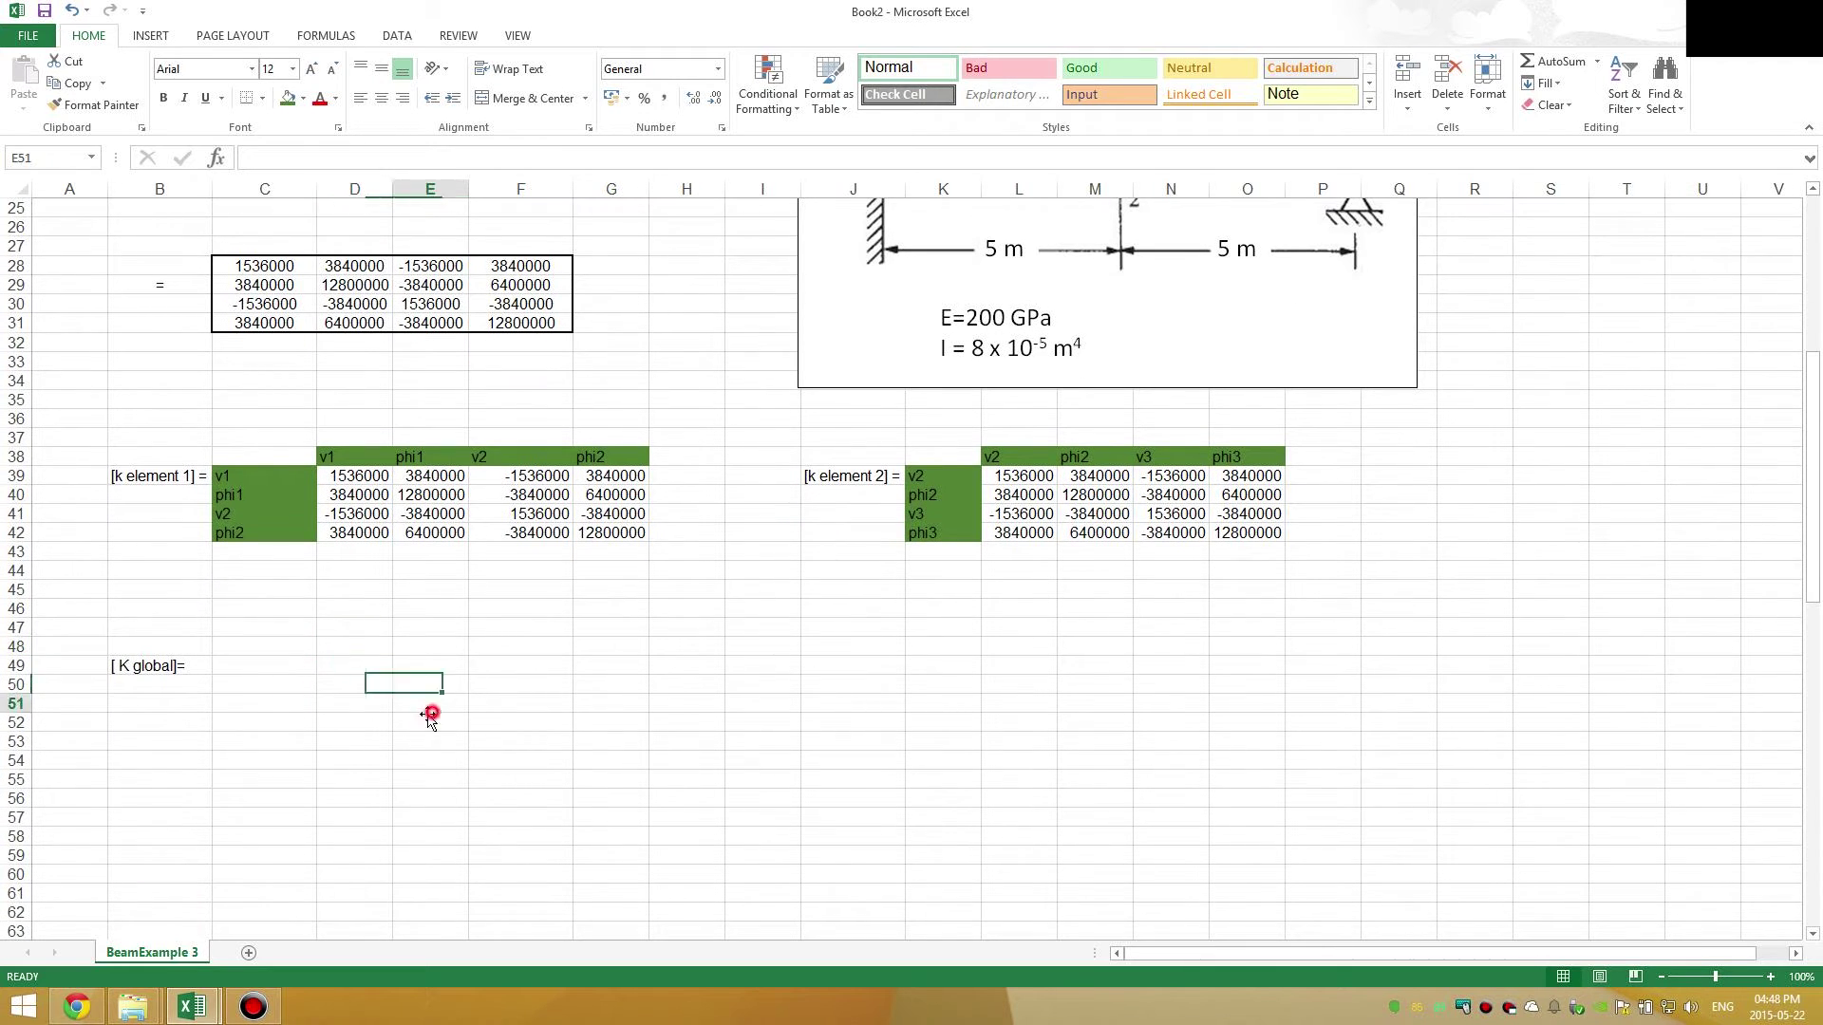
click(351, 646)
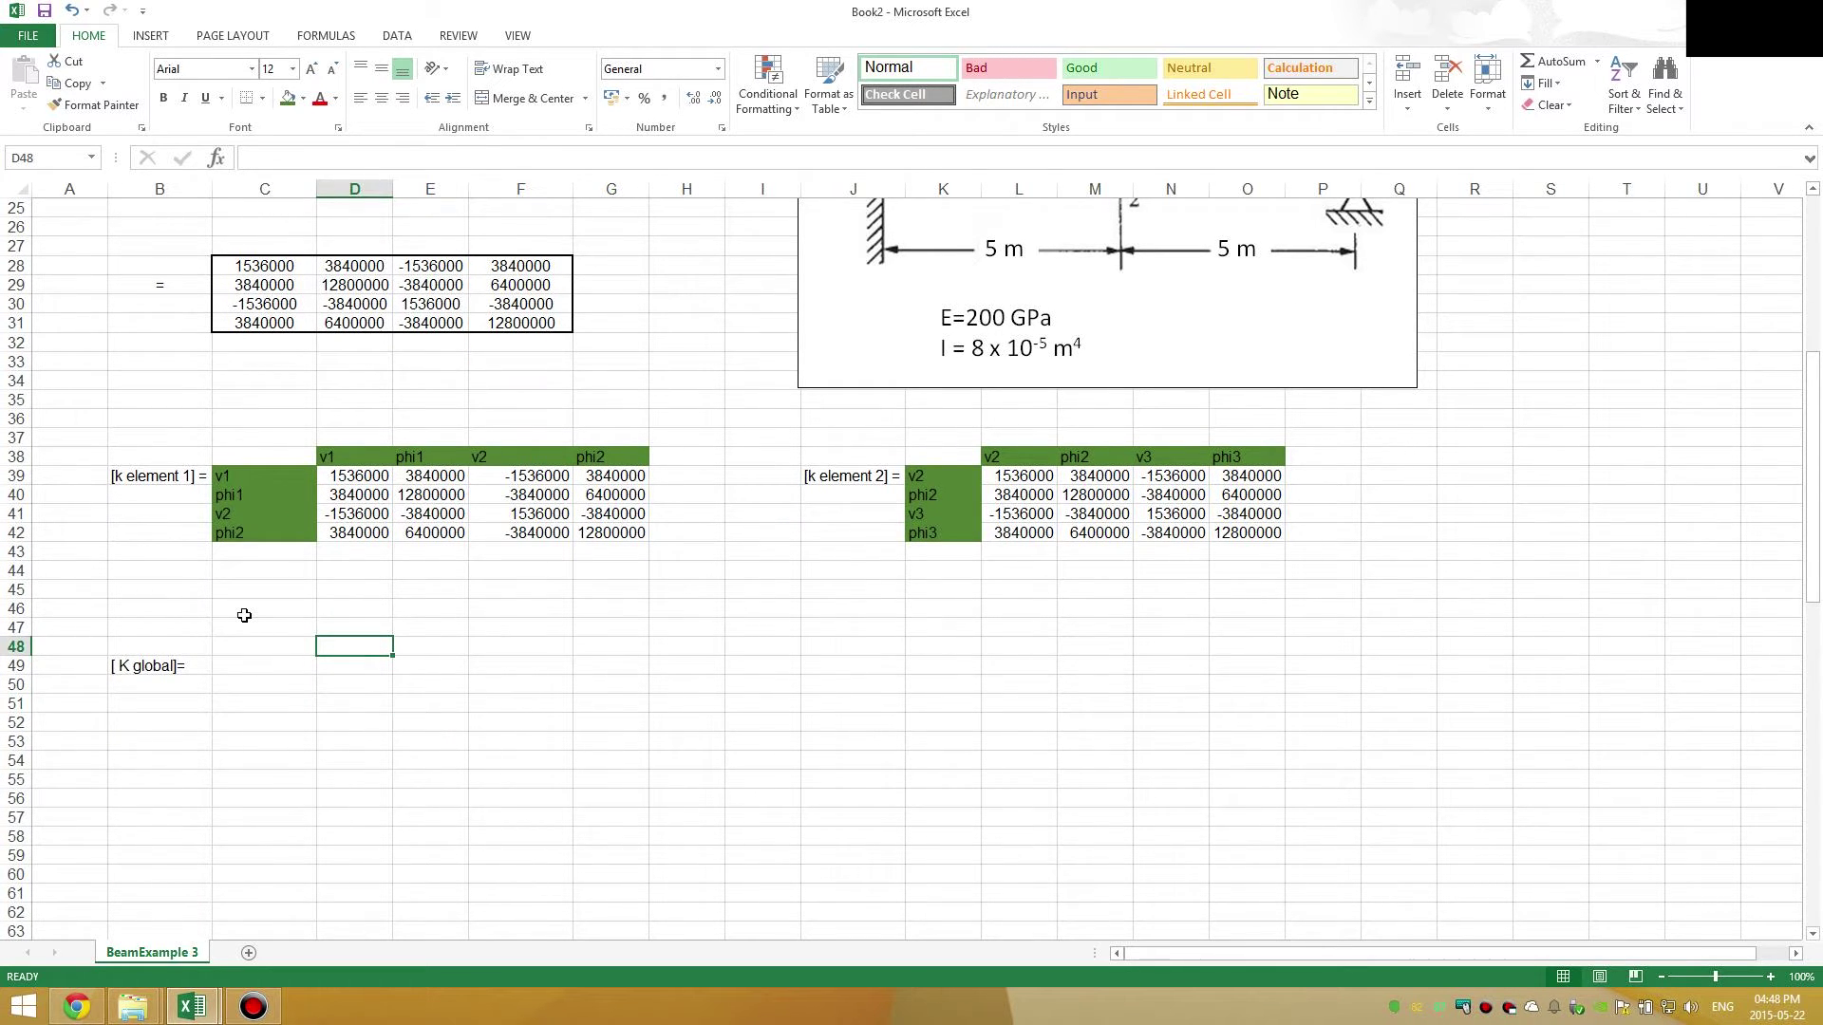
- Enter the first three global matrix column headings v2, phi2 and phi3 in D48:F48
text(v2)
key(Tab)
text(ph)
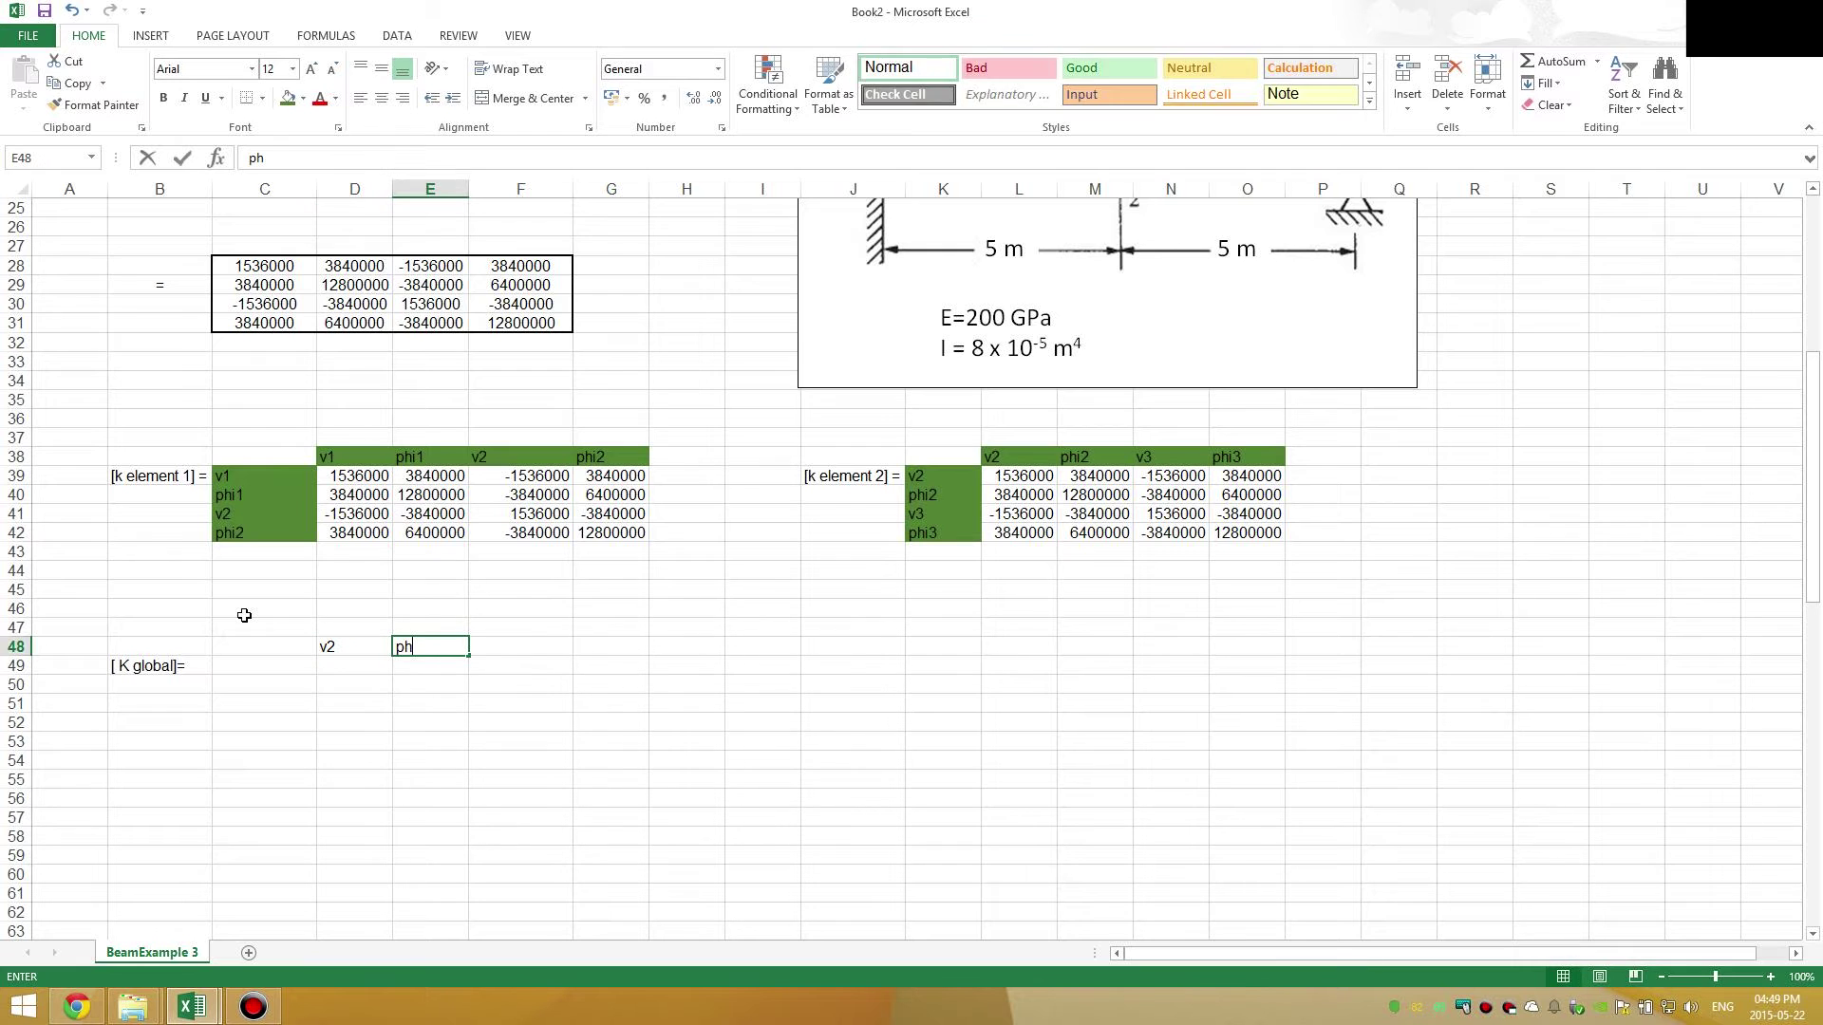
text(i2)
key(Tab)
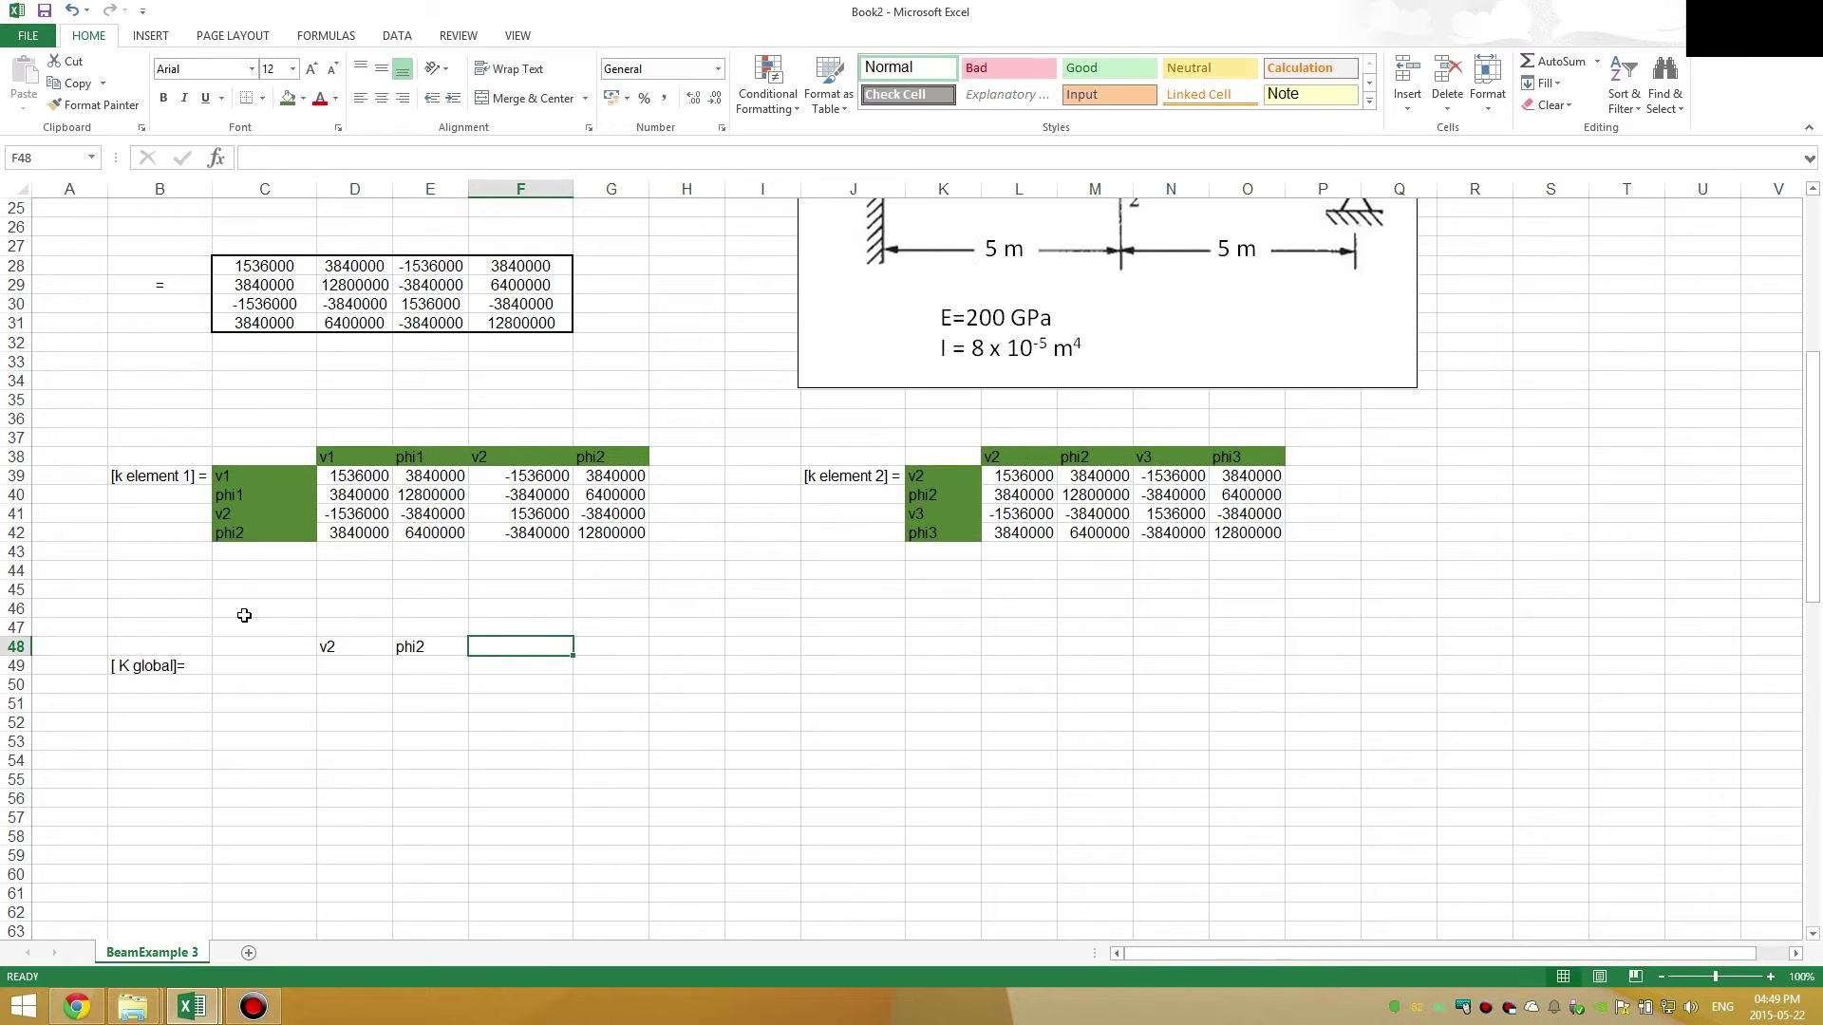
text(phi3)
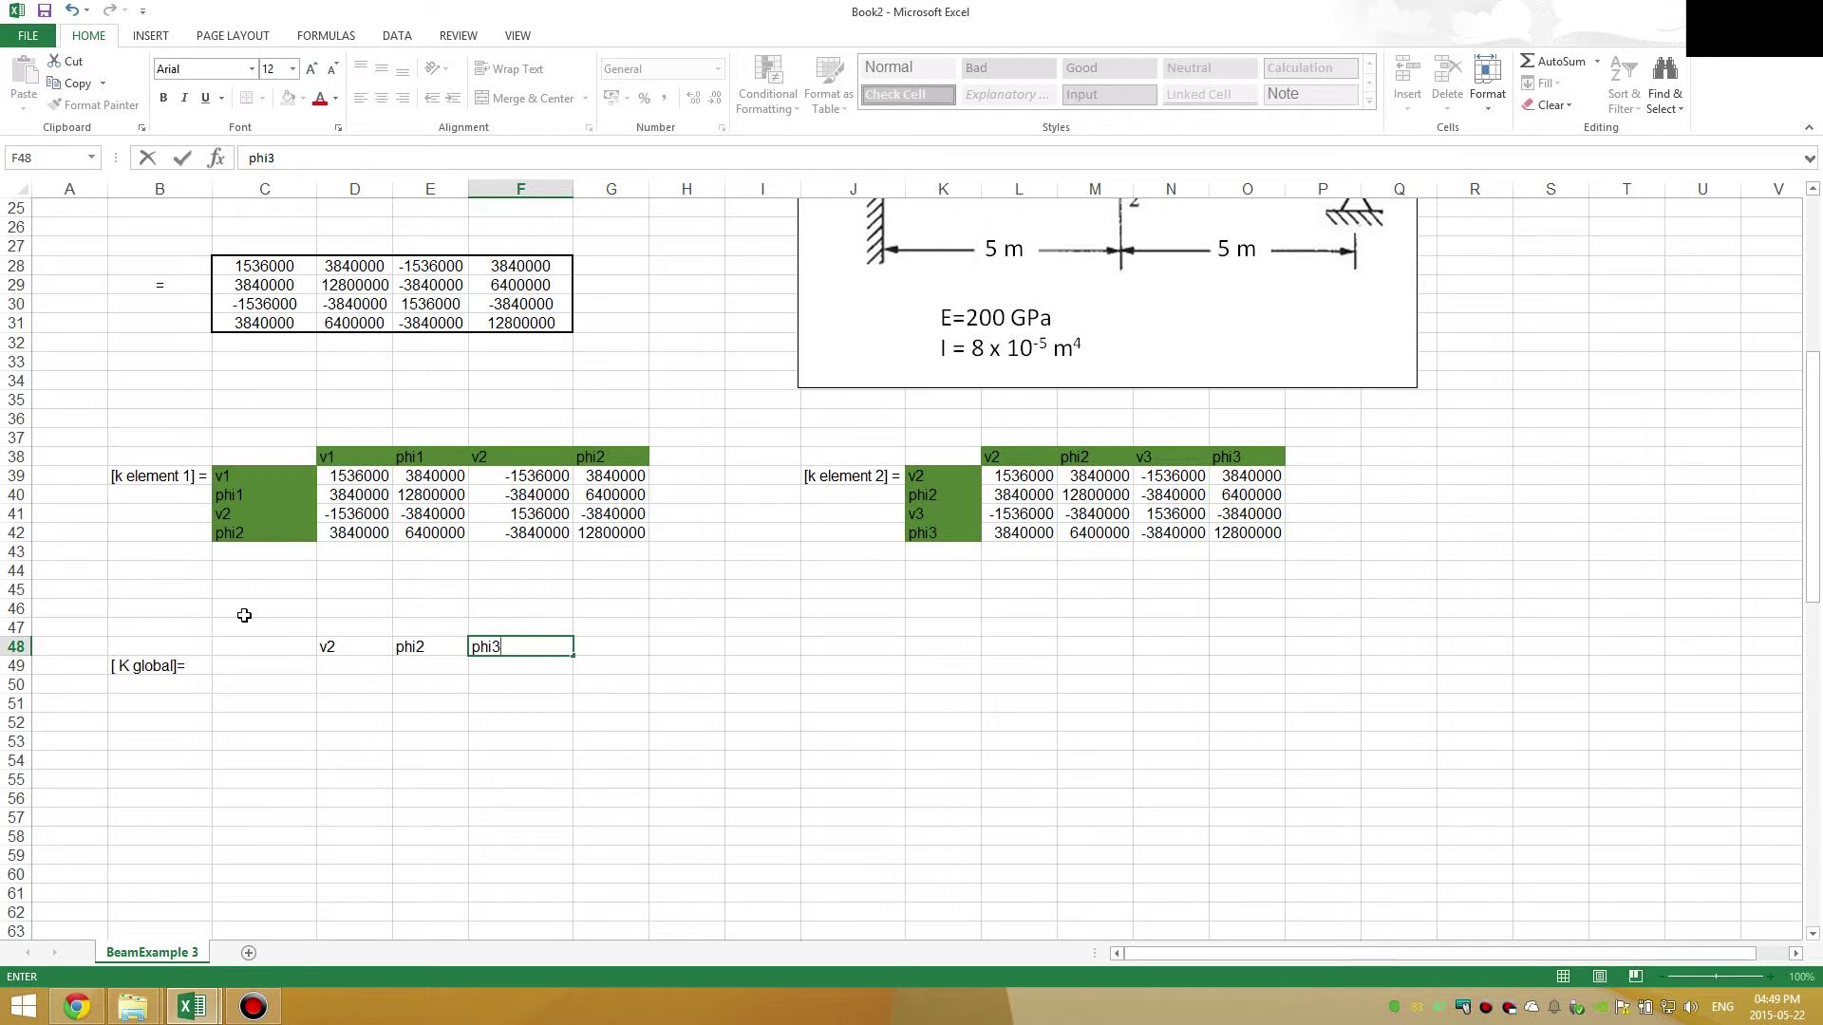
key(Tab)
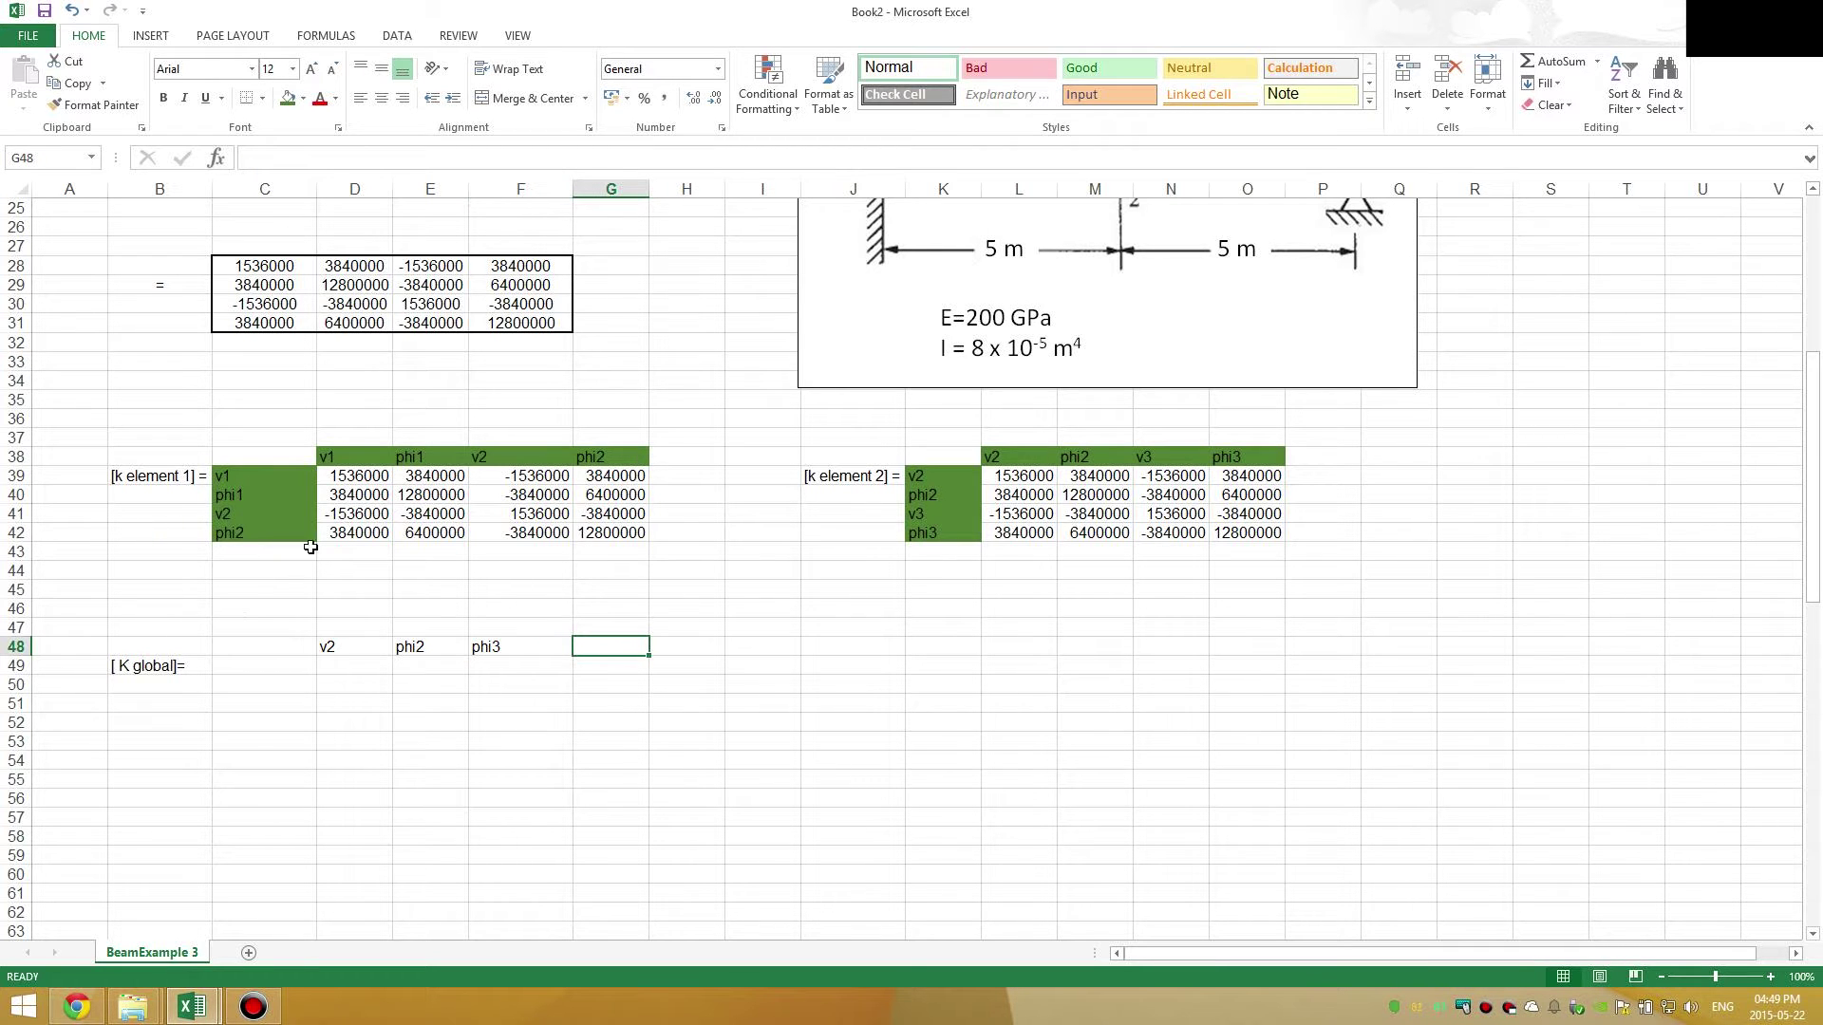
- Enter the remaining global matrix column headings v1, phi1 and v3 in G48:I48
scroll(314, 547, up, 2)
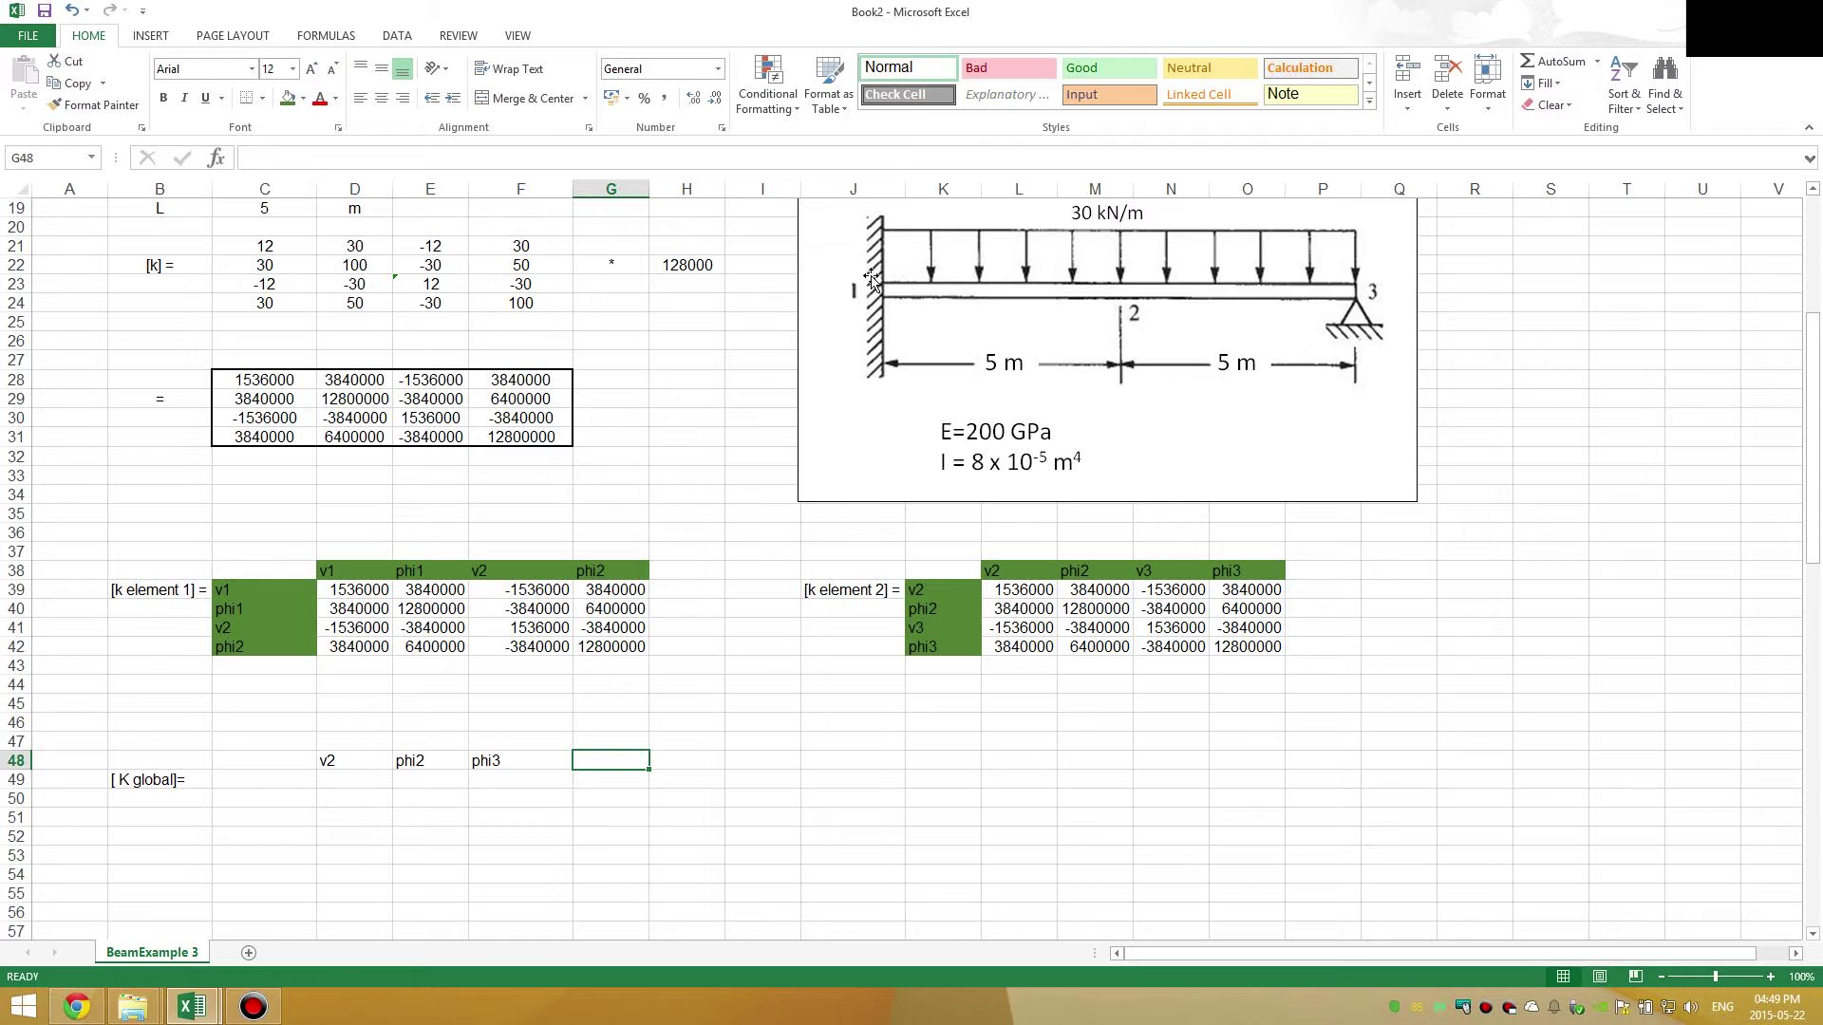
scroll(719, 687, down, 1)
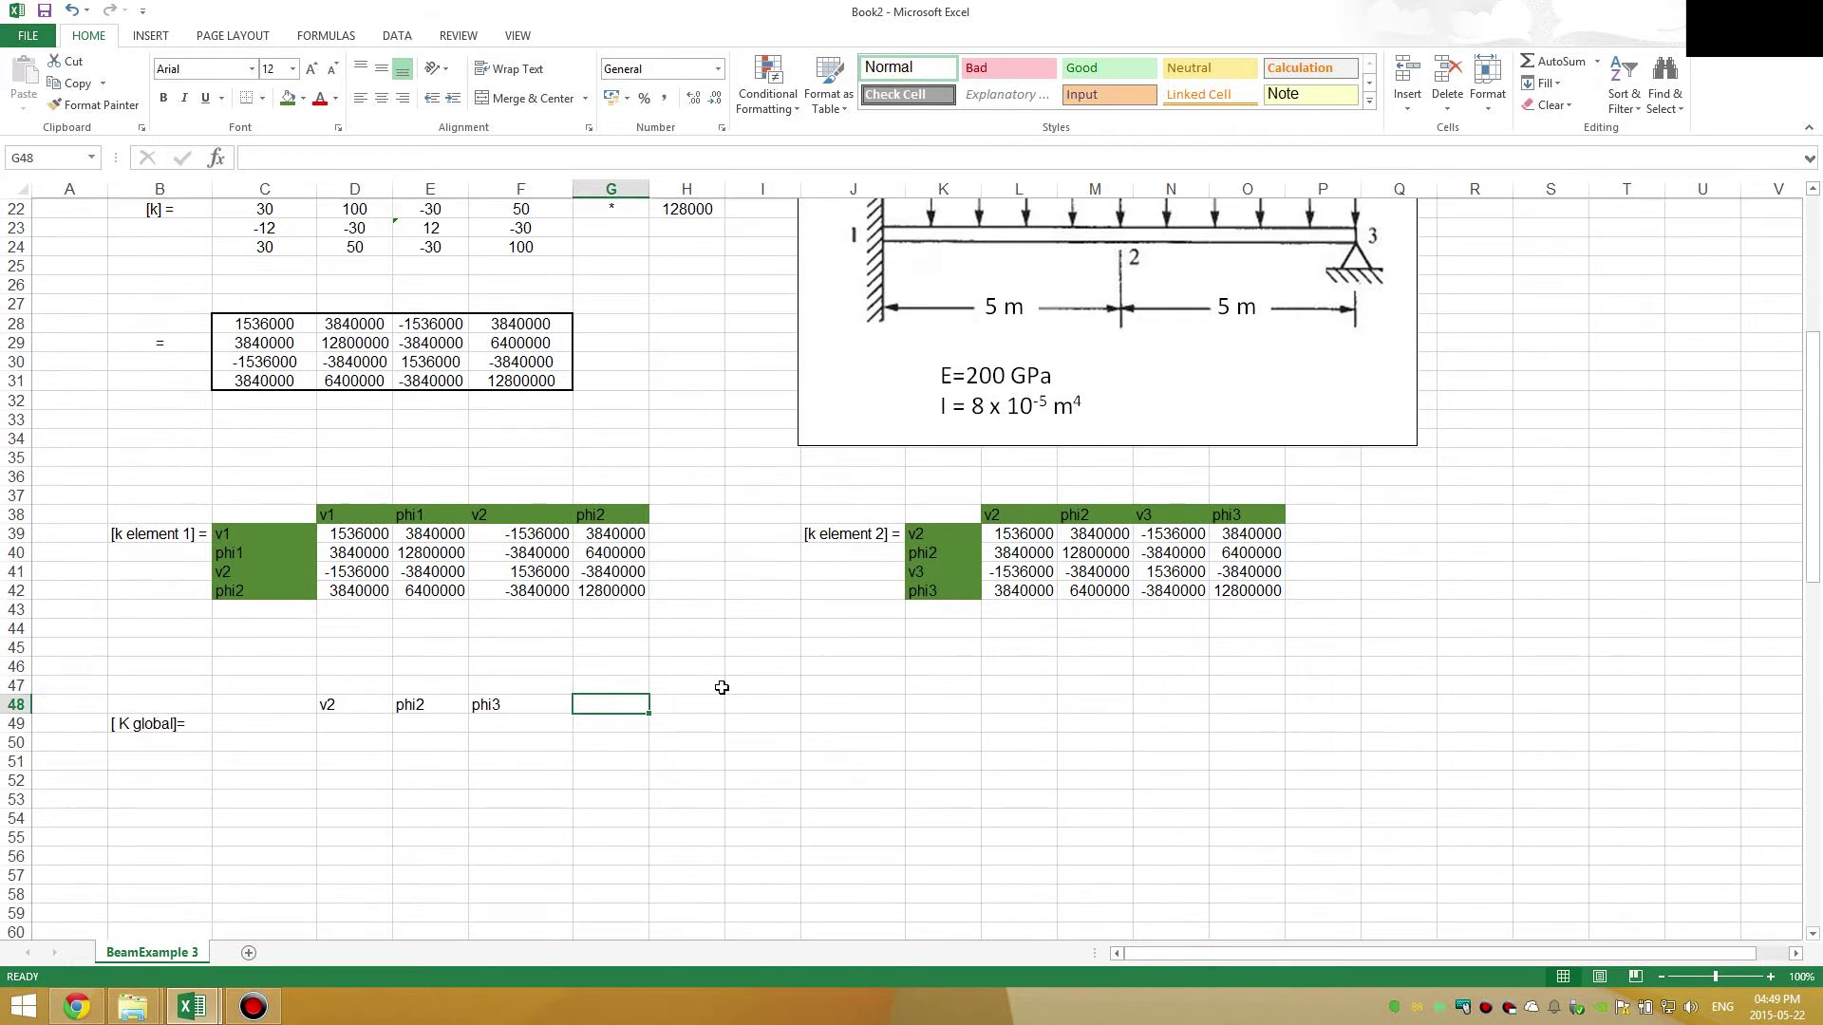
text(v1)
key(Tab)
text(phi)
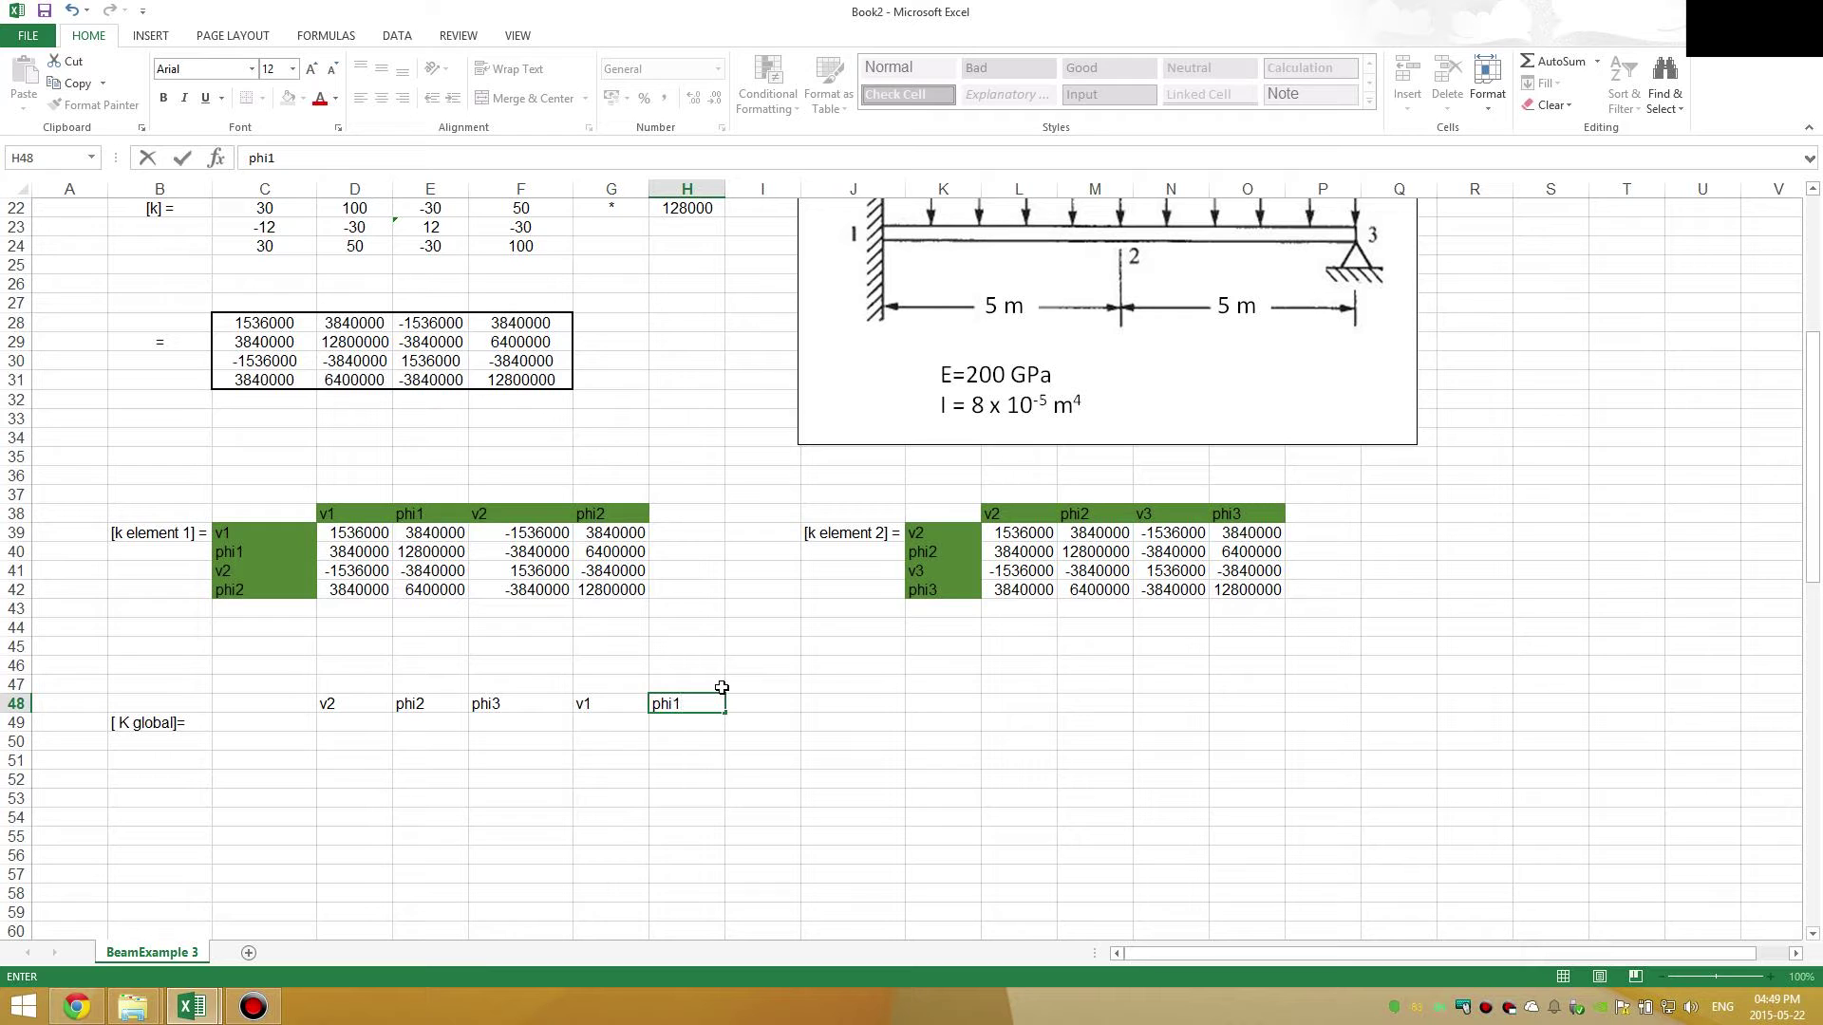
key(Tab)
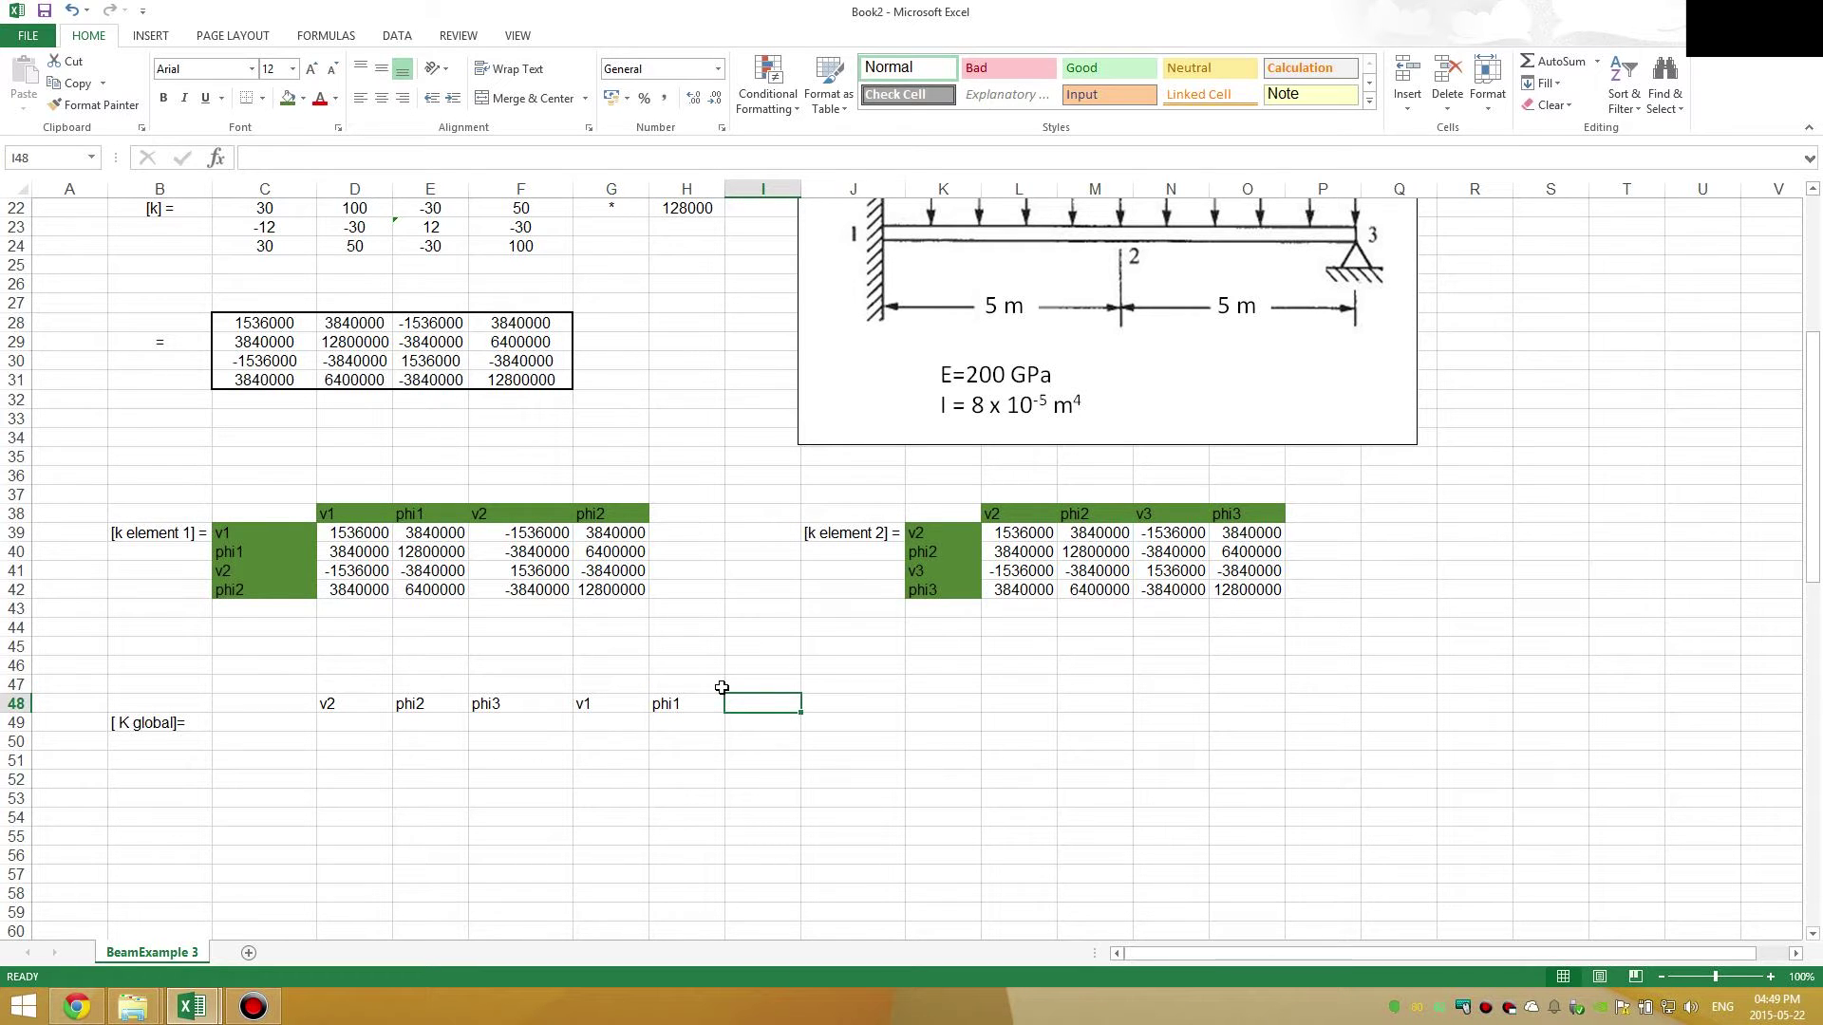
text(v3)
key(Tab)
- Apply the green fill to the global matrix headings in D48:I48
click(339, 703)
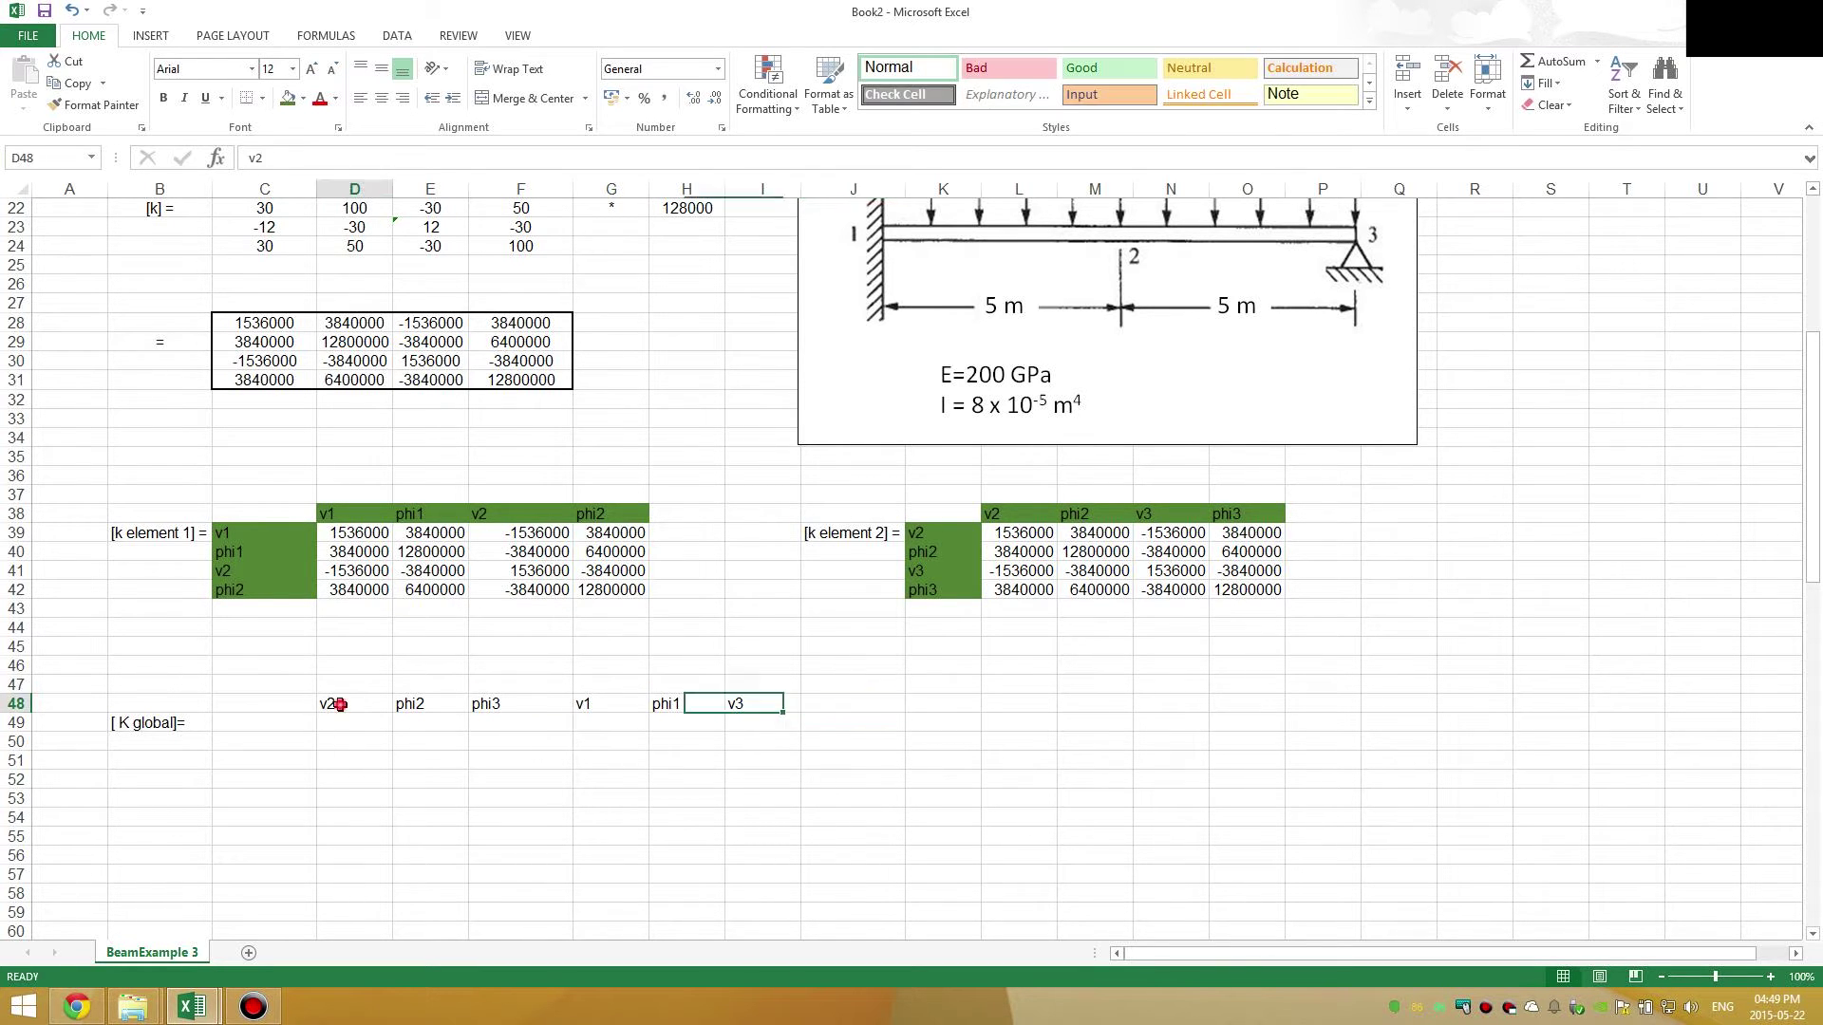
drag(339, 704, 759, 704)
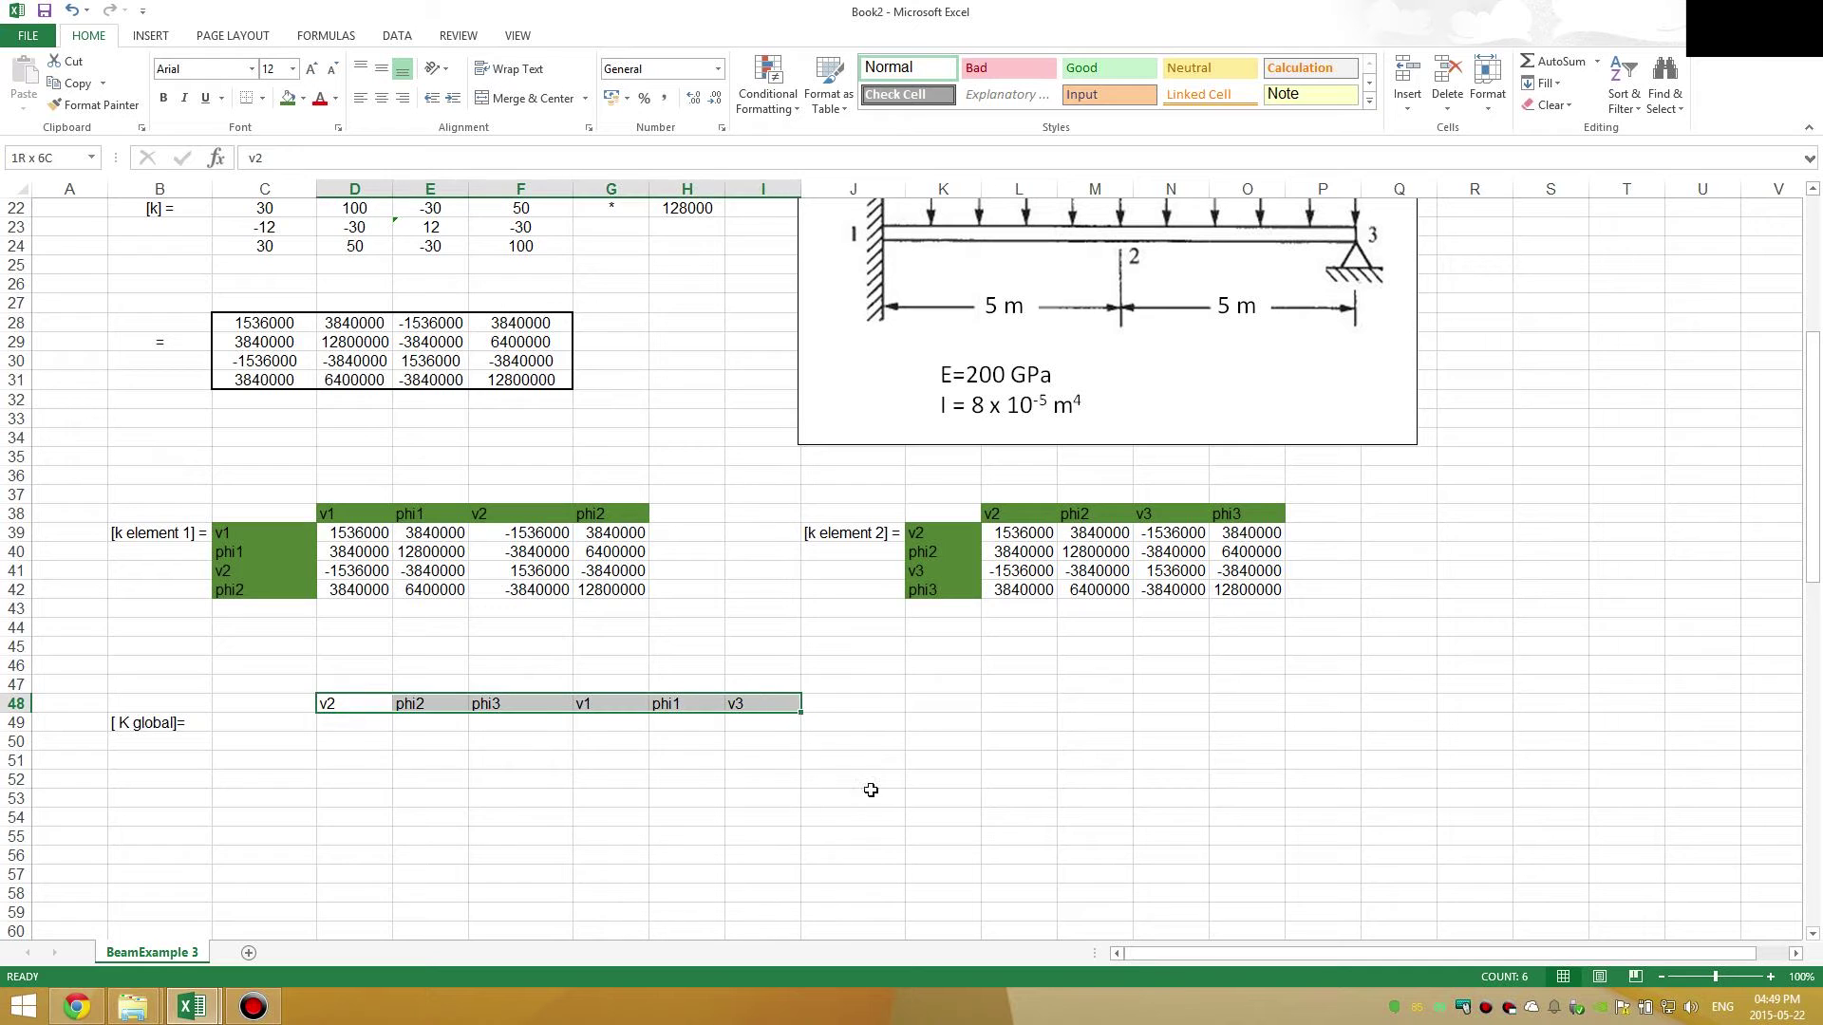
click(288, 99)
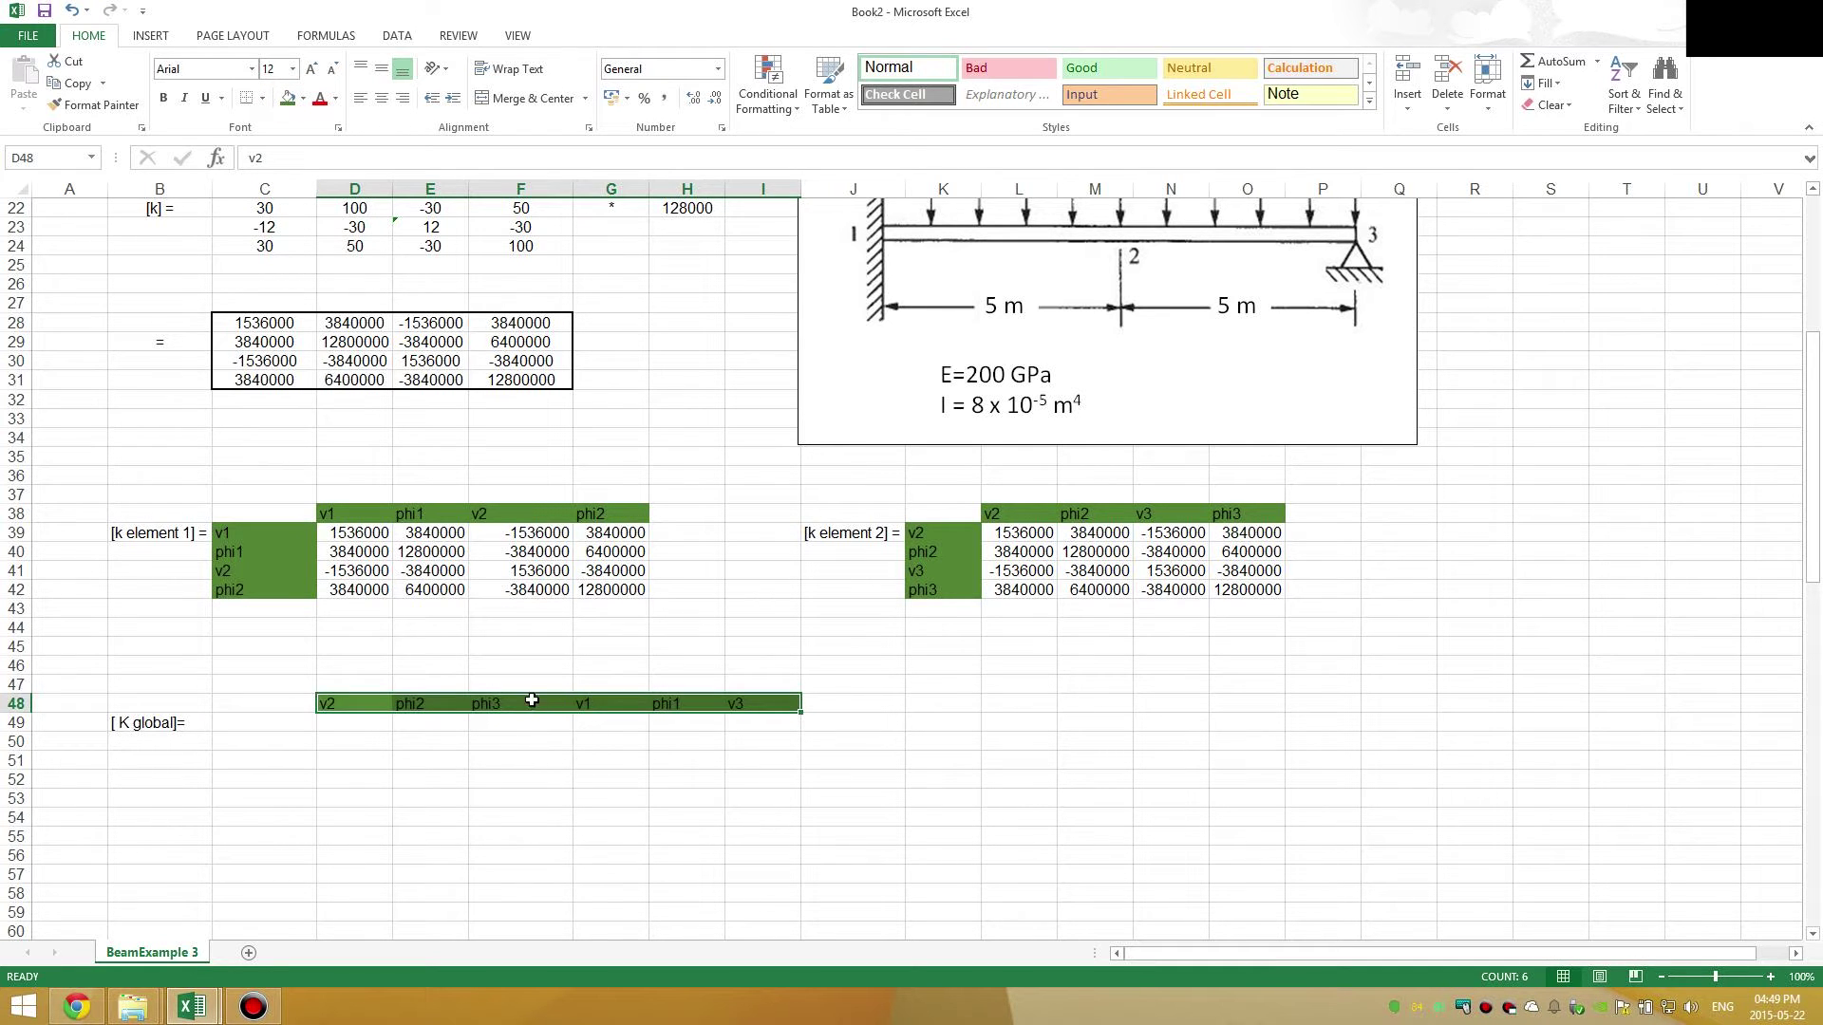
- Copy the headings in D48:I48 and paste them transposed as row labels starting at C49
right_click(531, 701)
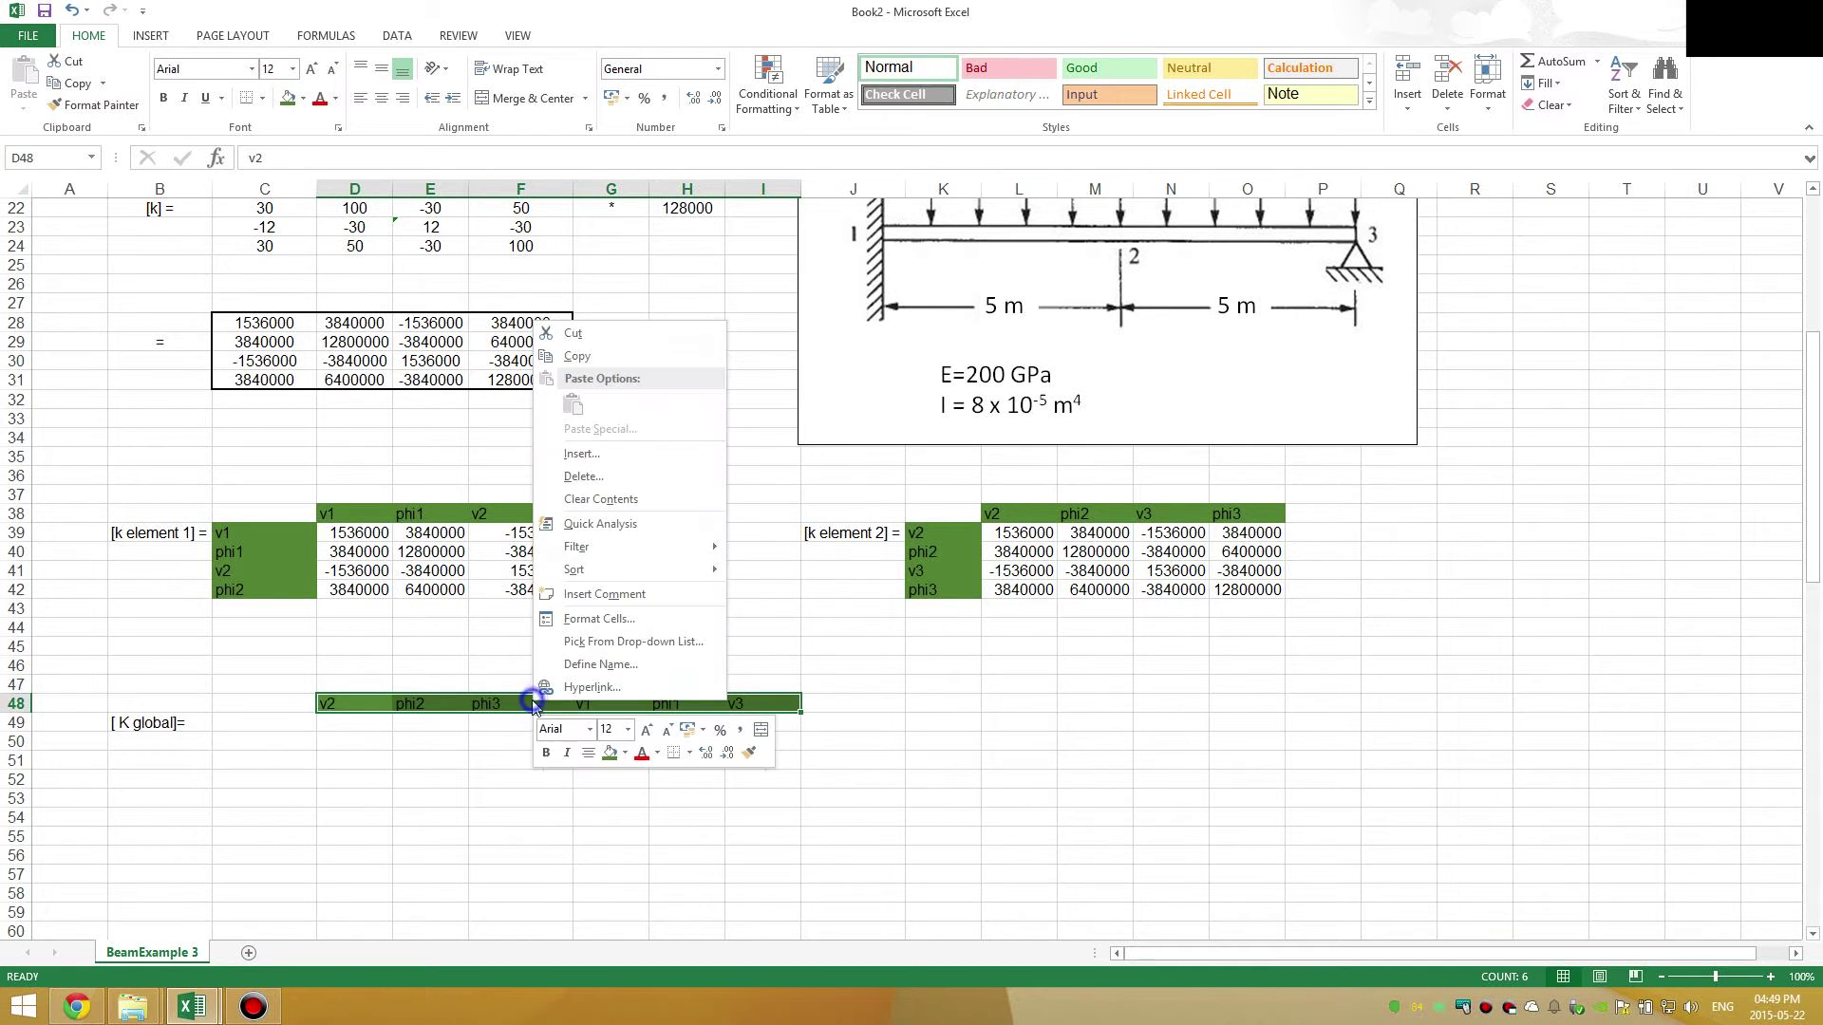
click(579, 357)
right_click(246, 722)
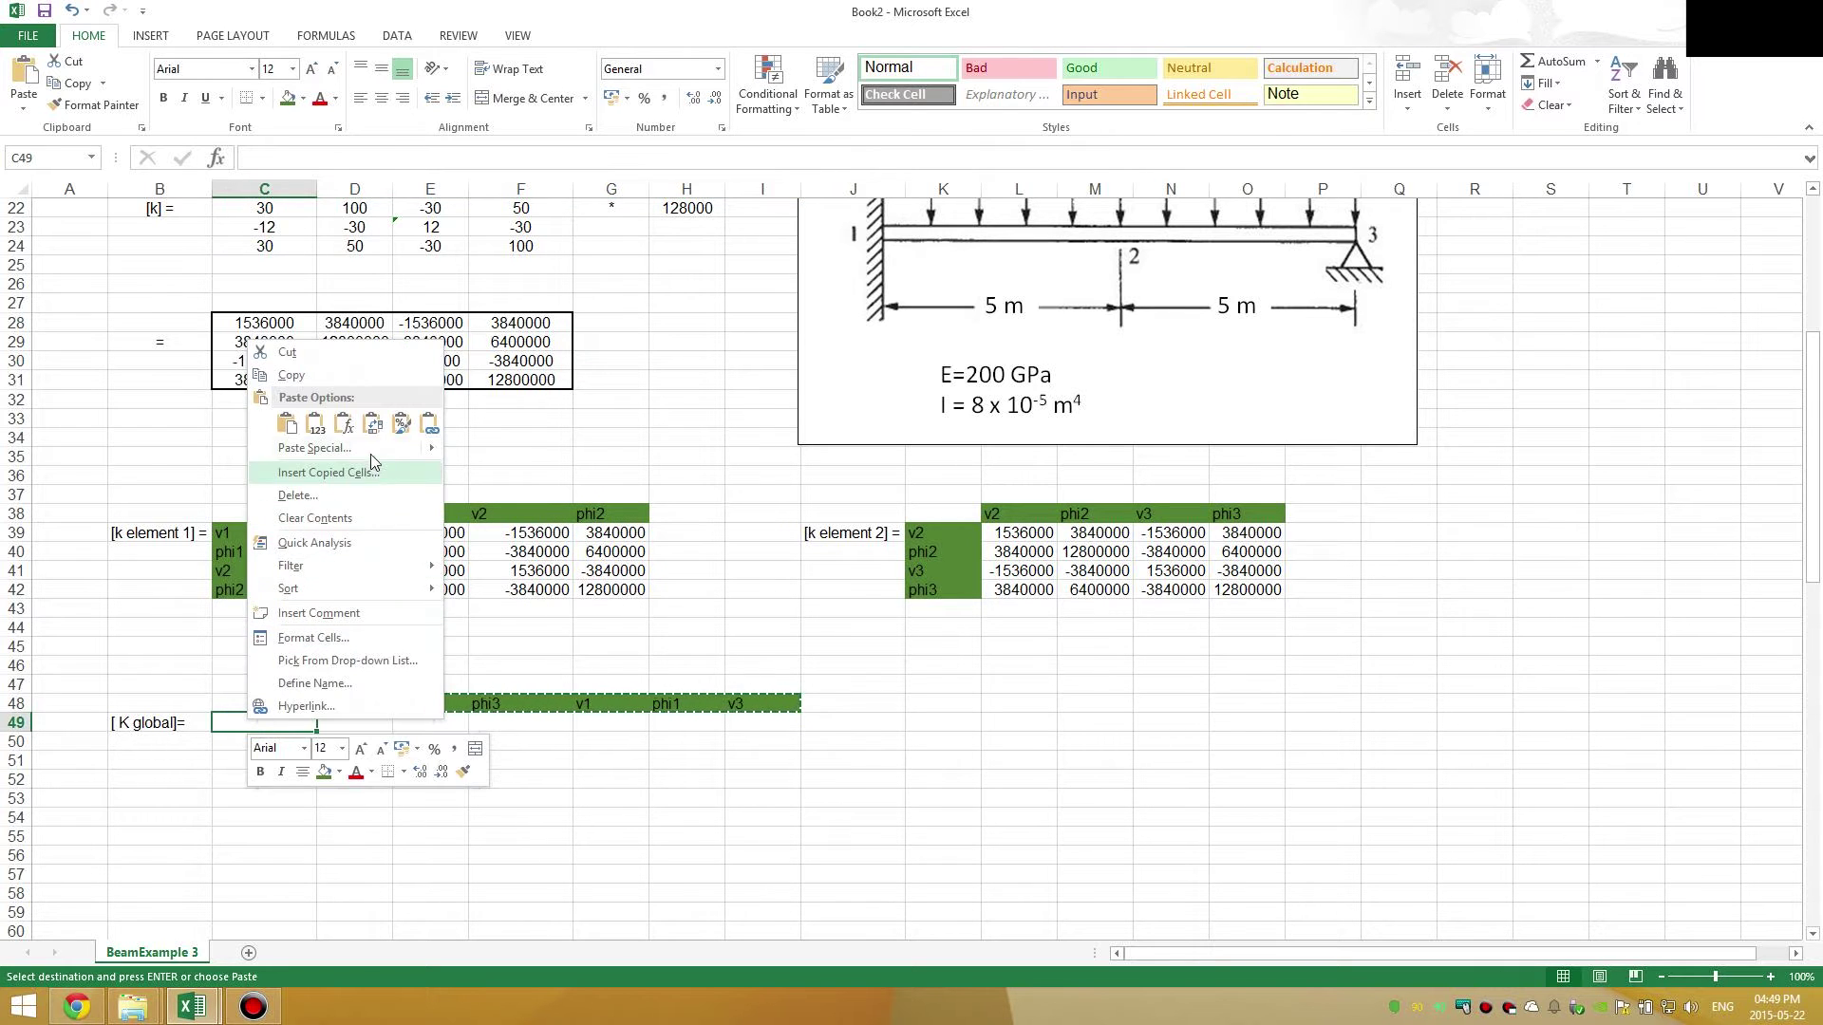
click(367, 419)
click(366, 760)
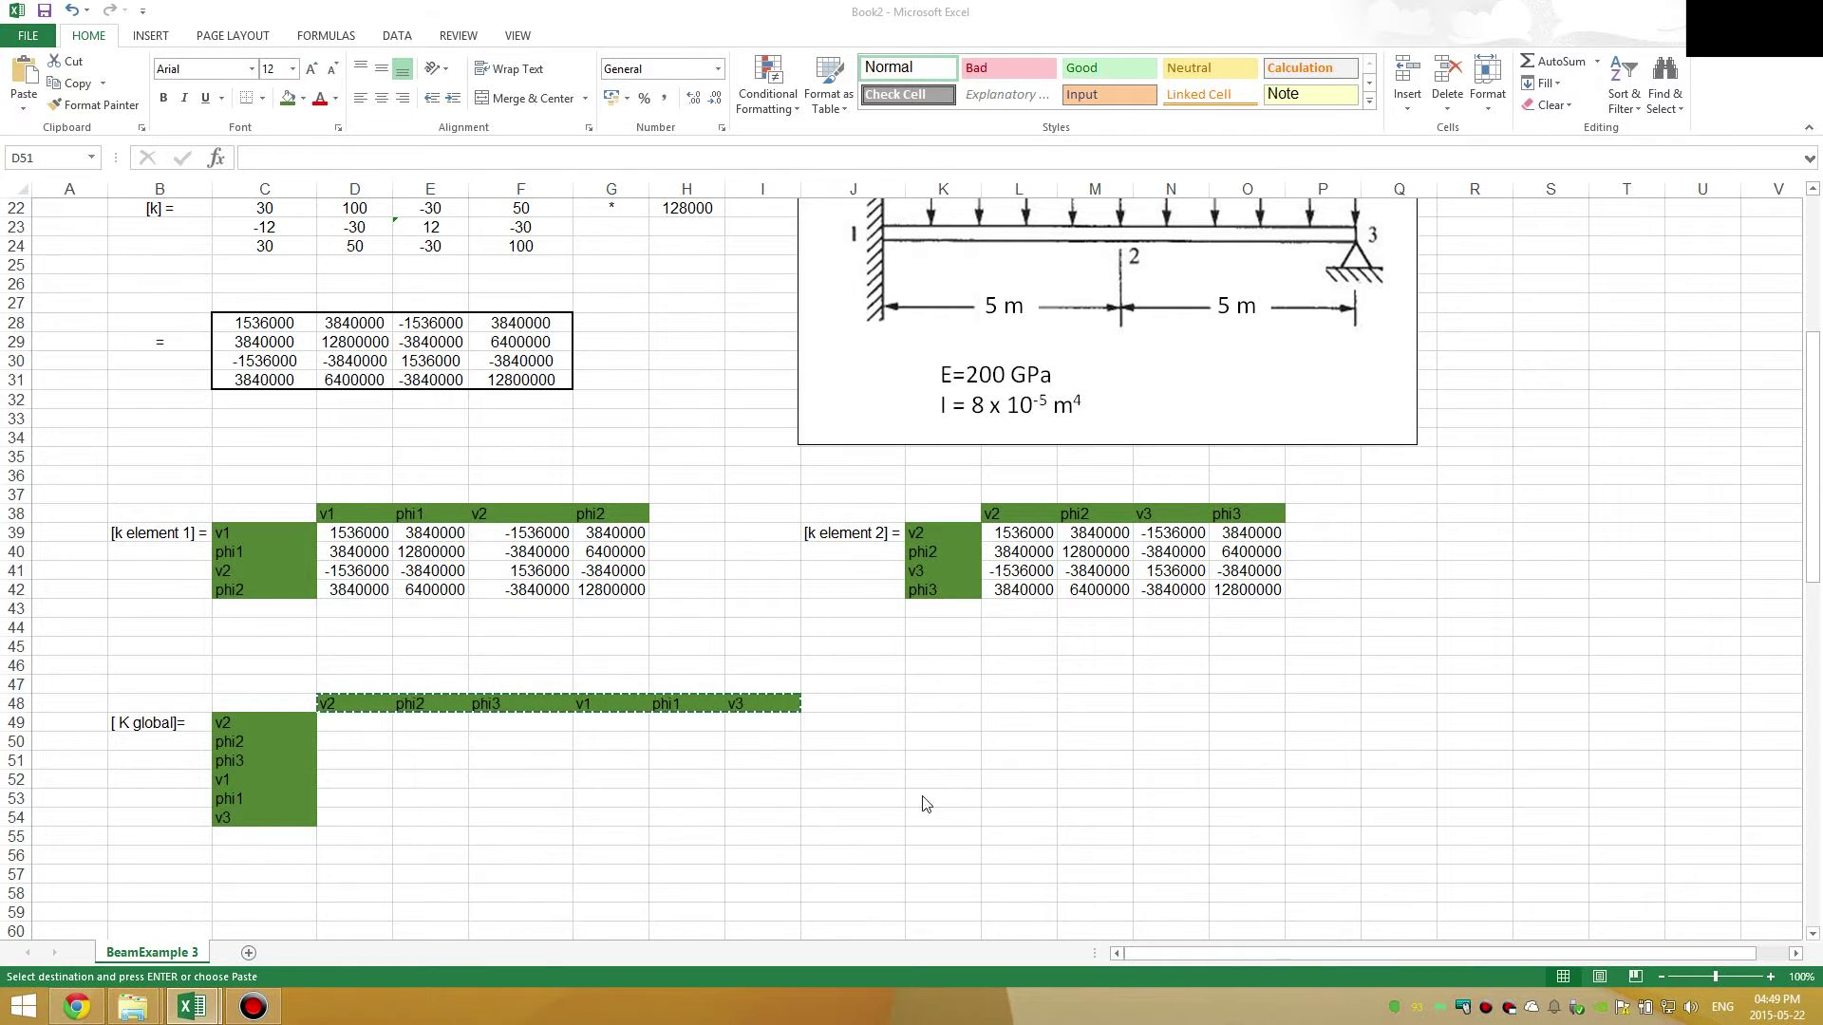
click(337, 755)
click(361, 724)
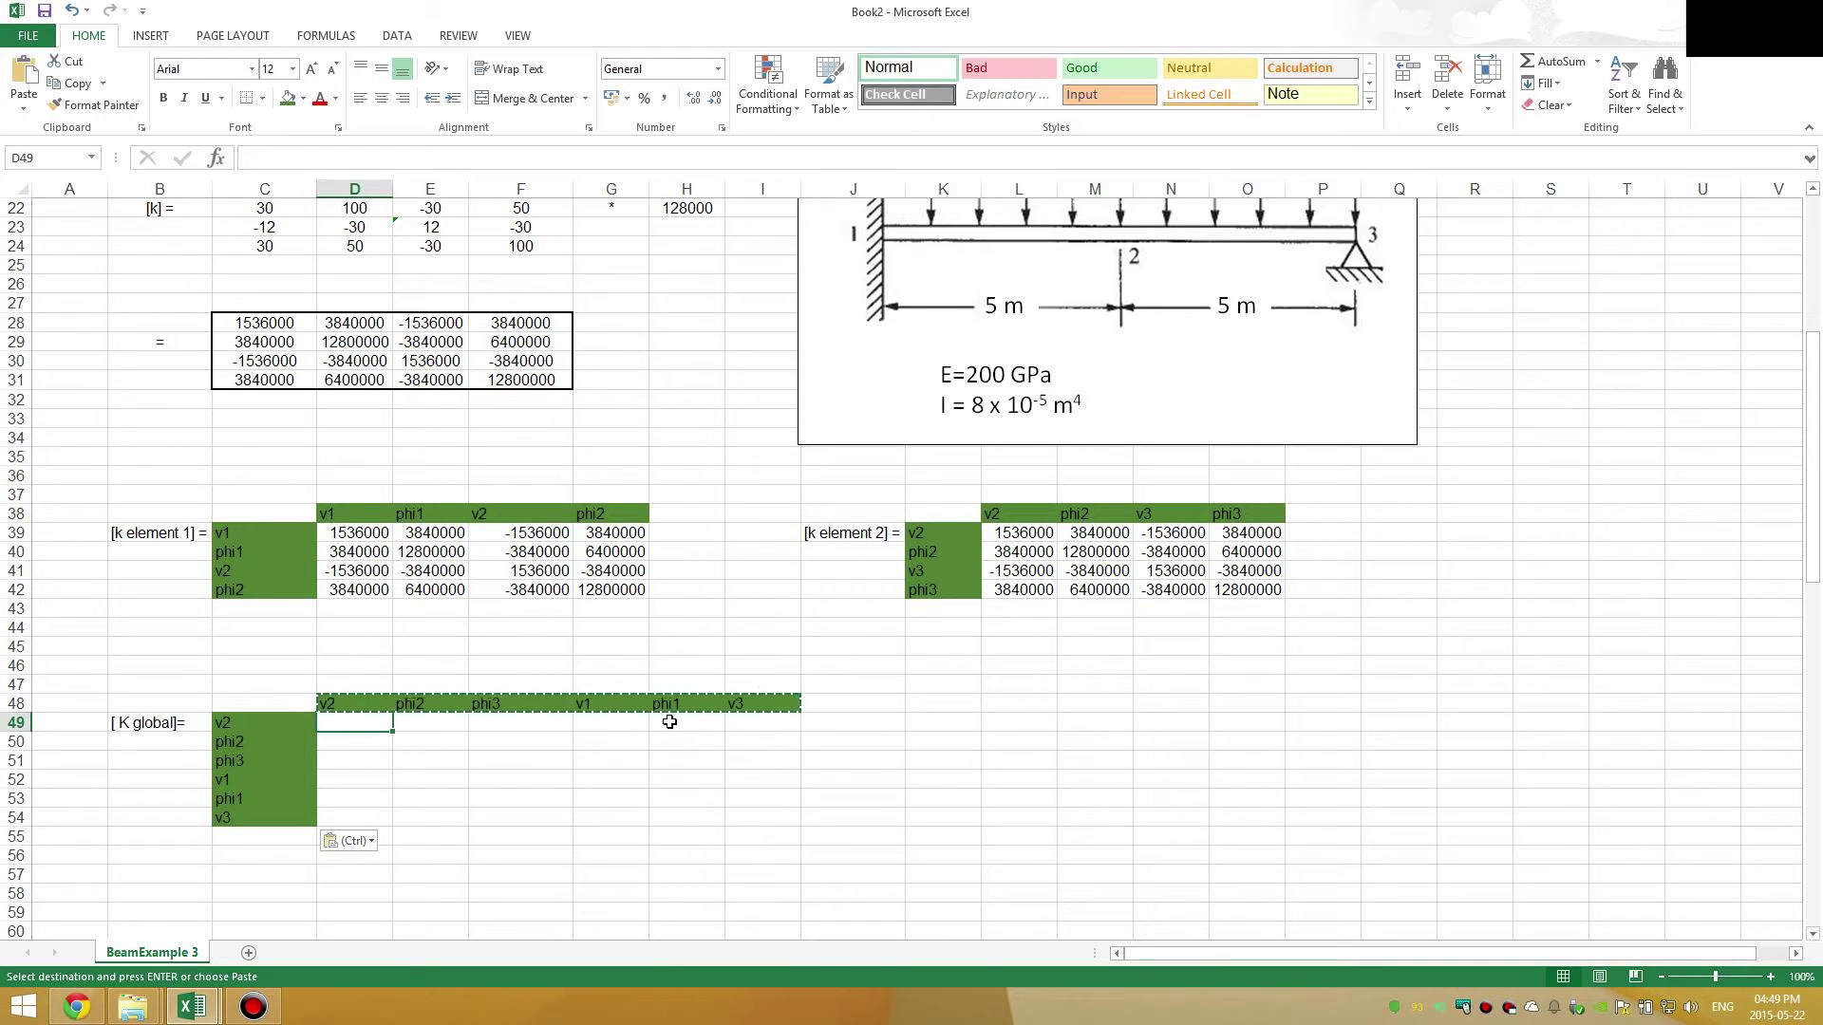
key(Down)
key(Down)
key(Down)
key(Down)
- Begin an IFERROR formula in D49 with a VLOOKUP of C49 in the element 1 range C39:G42
click(361, 724)
text(=ife)
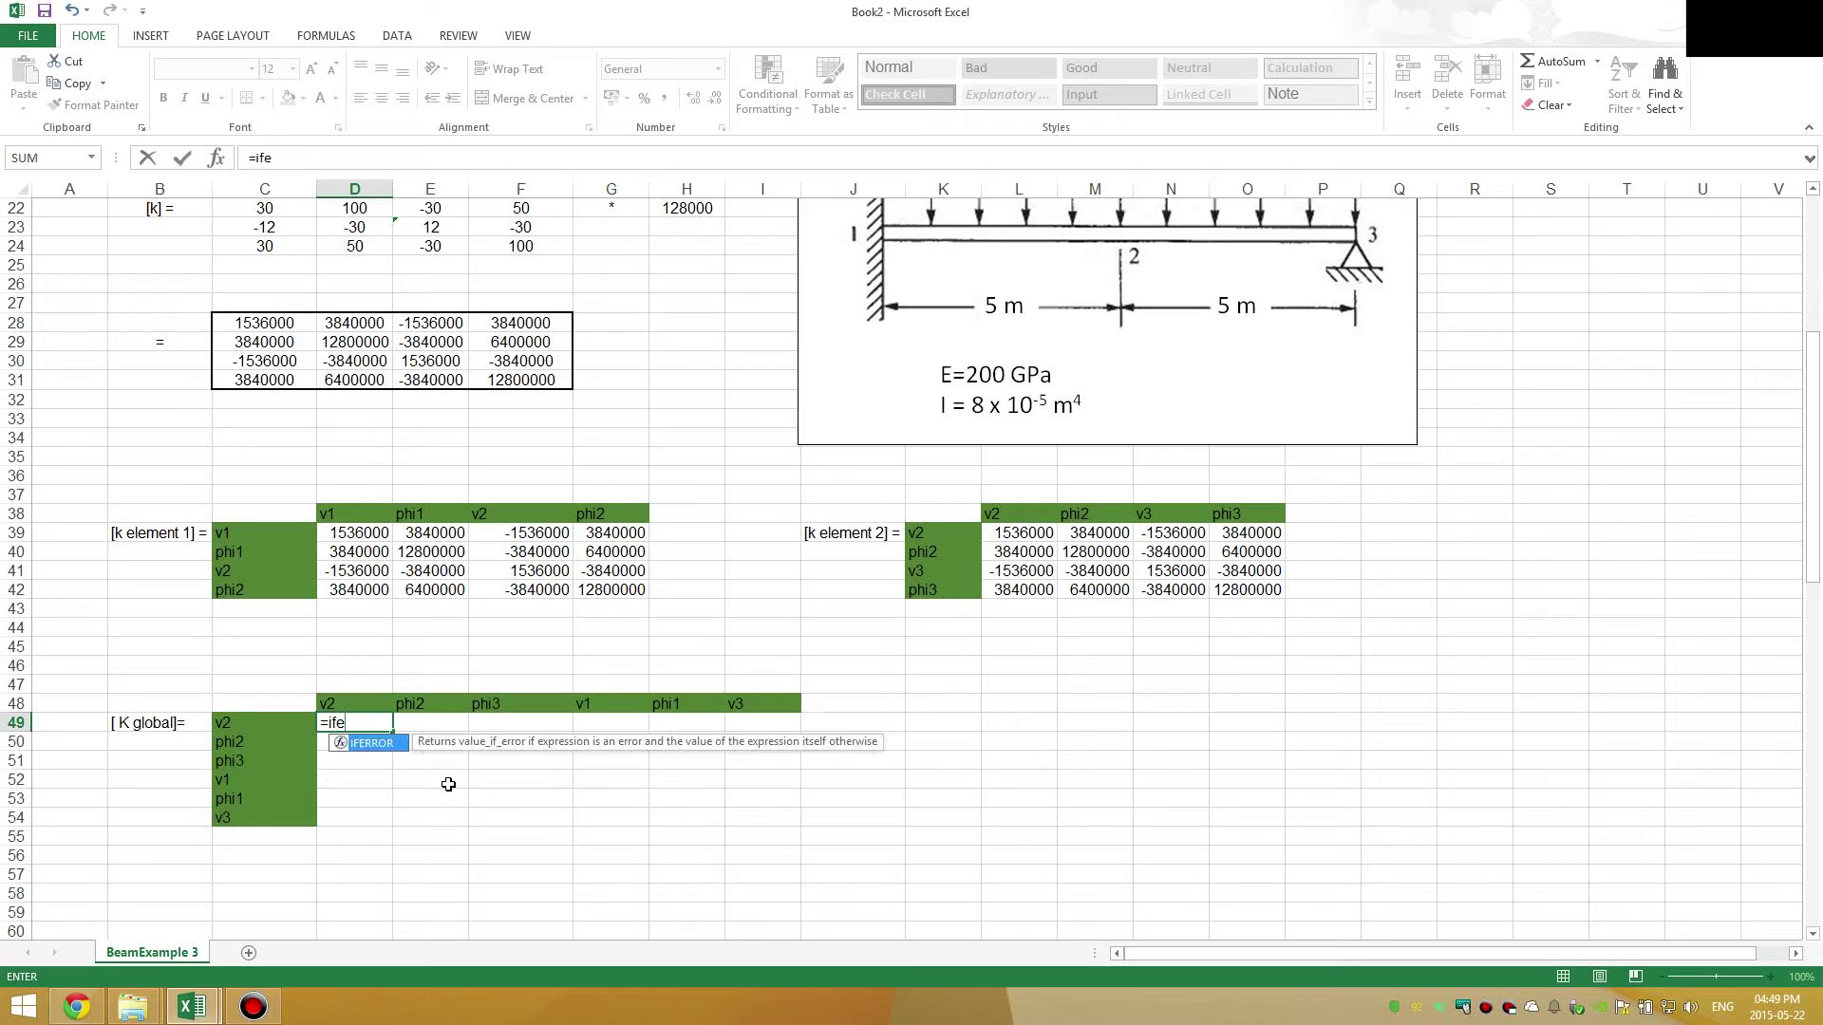
key(Tab)
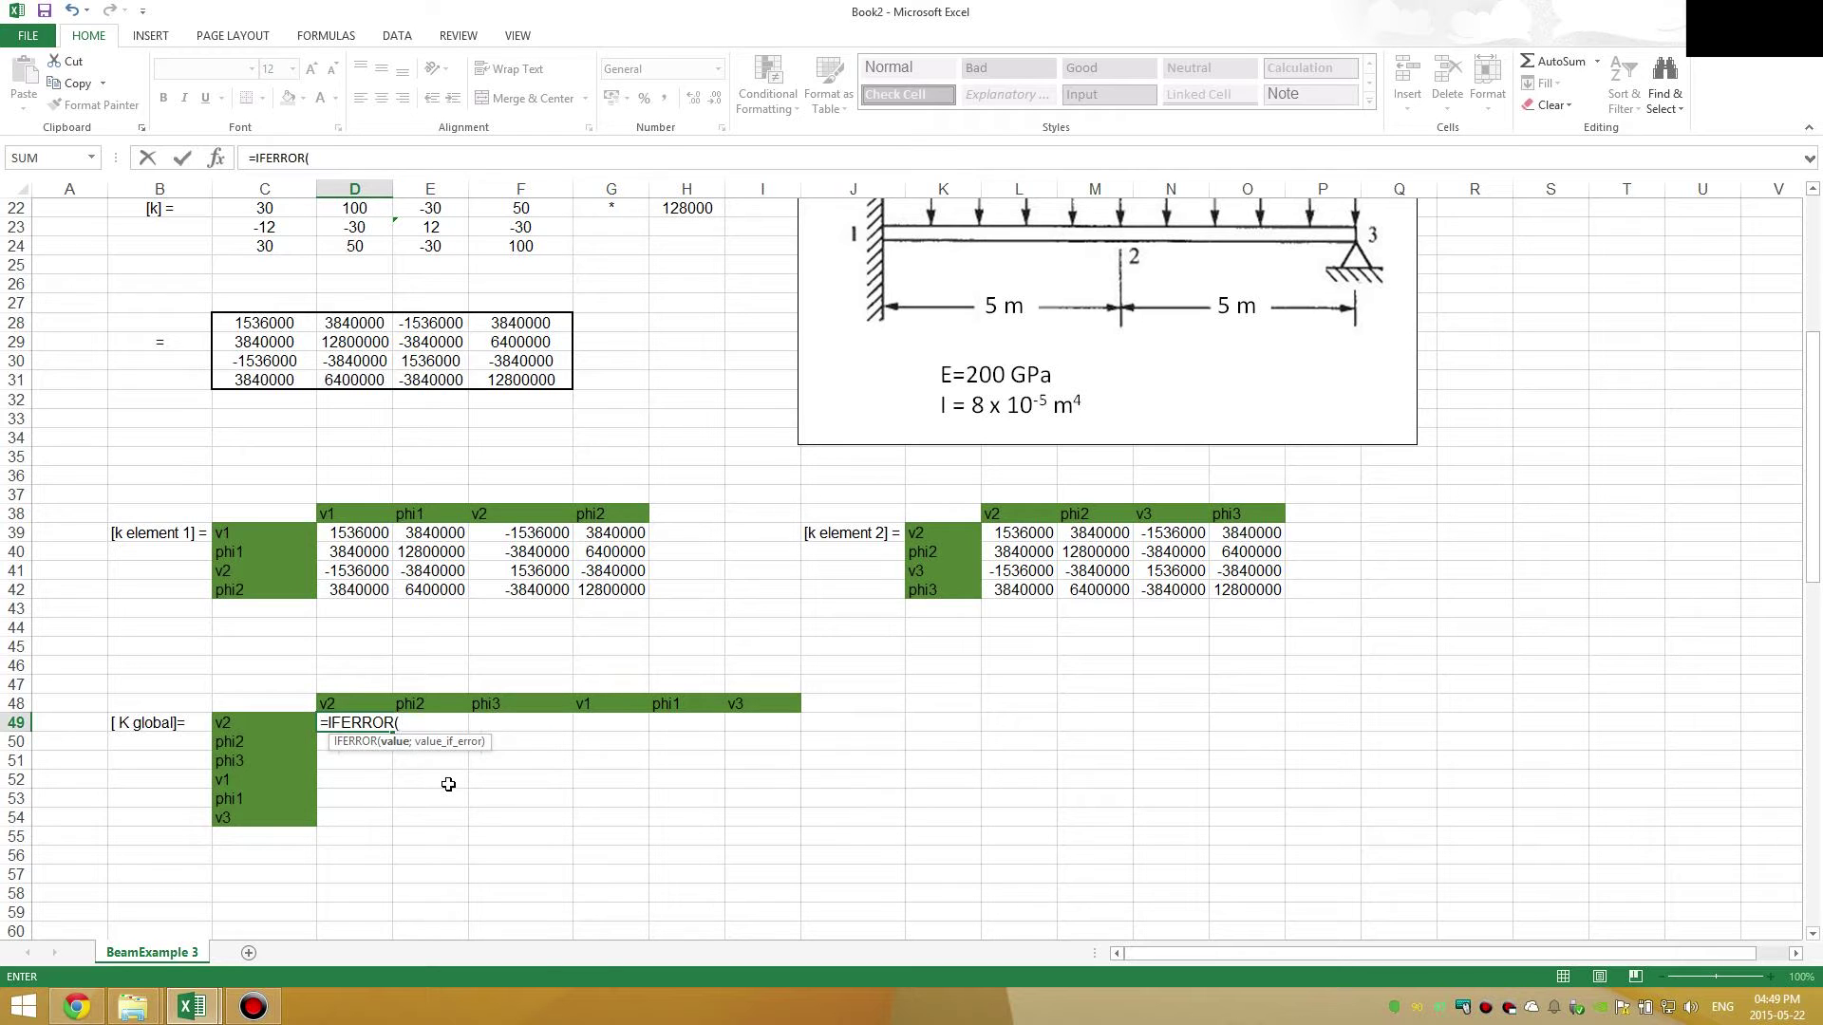
text(vlo)
key(Tab)
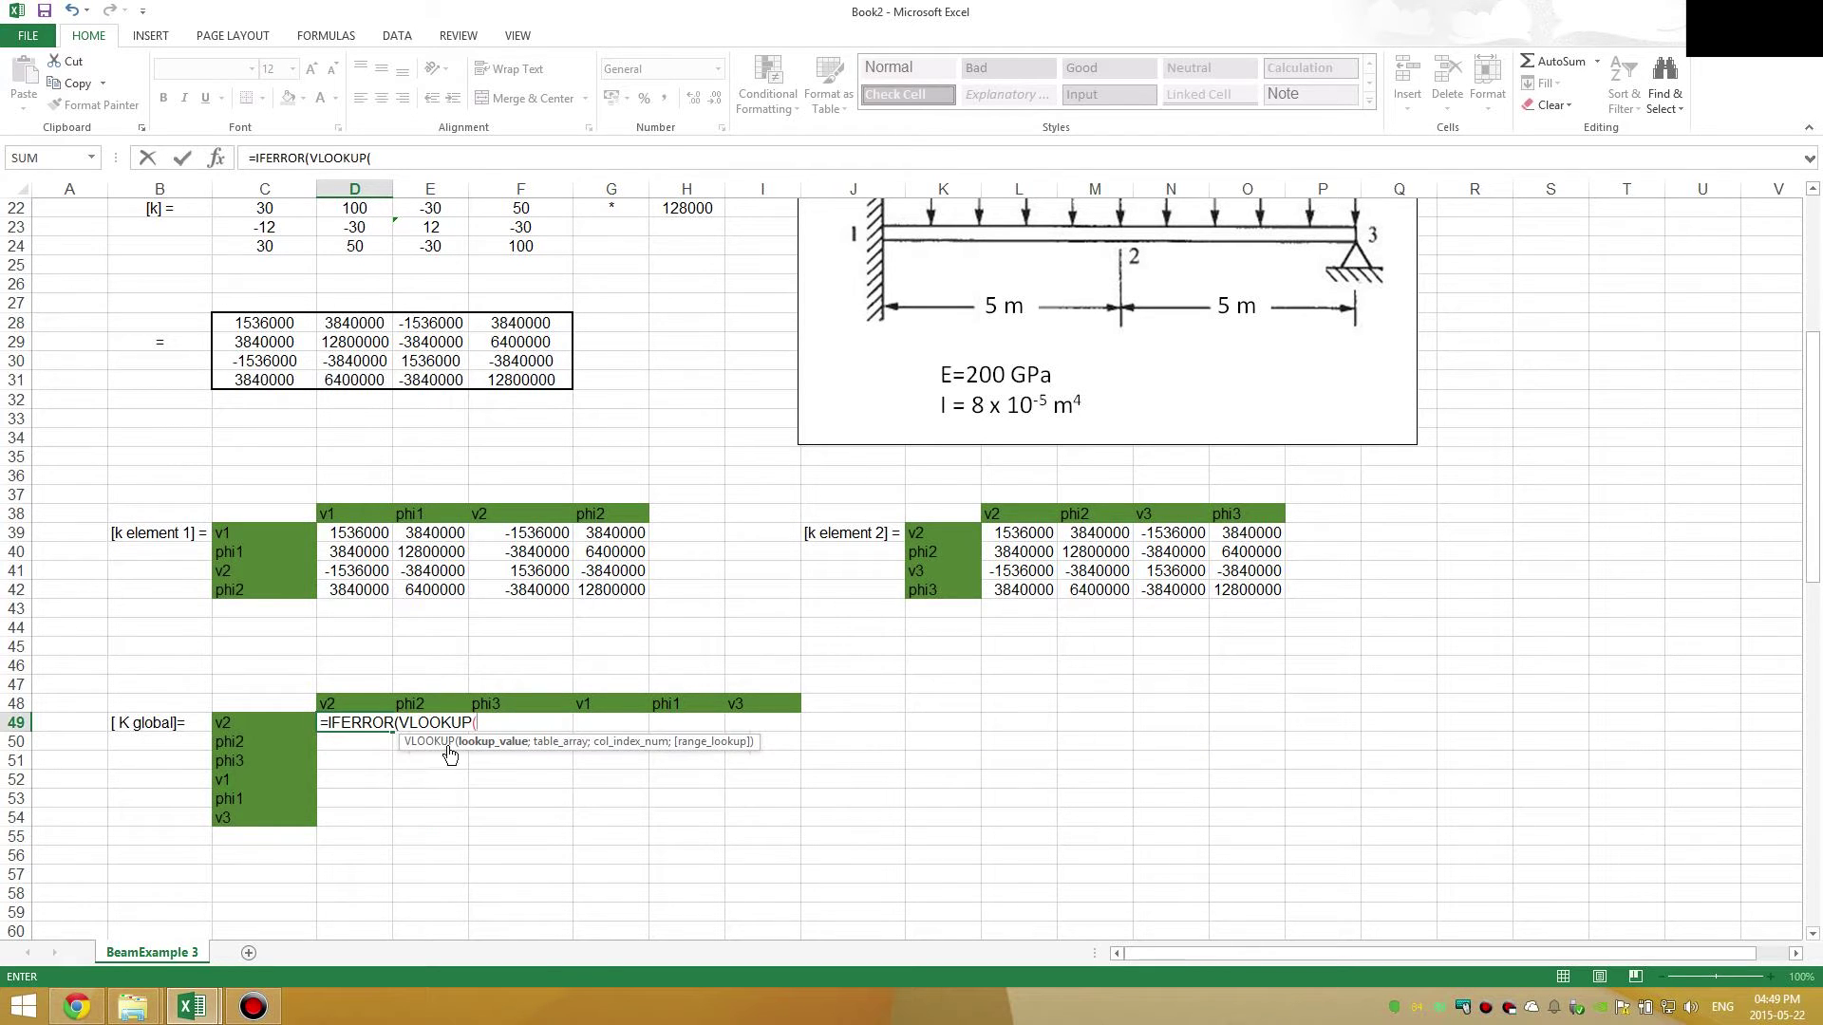
click(241, 726)
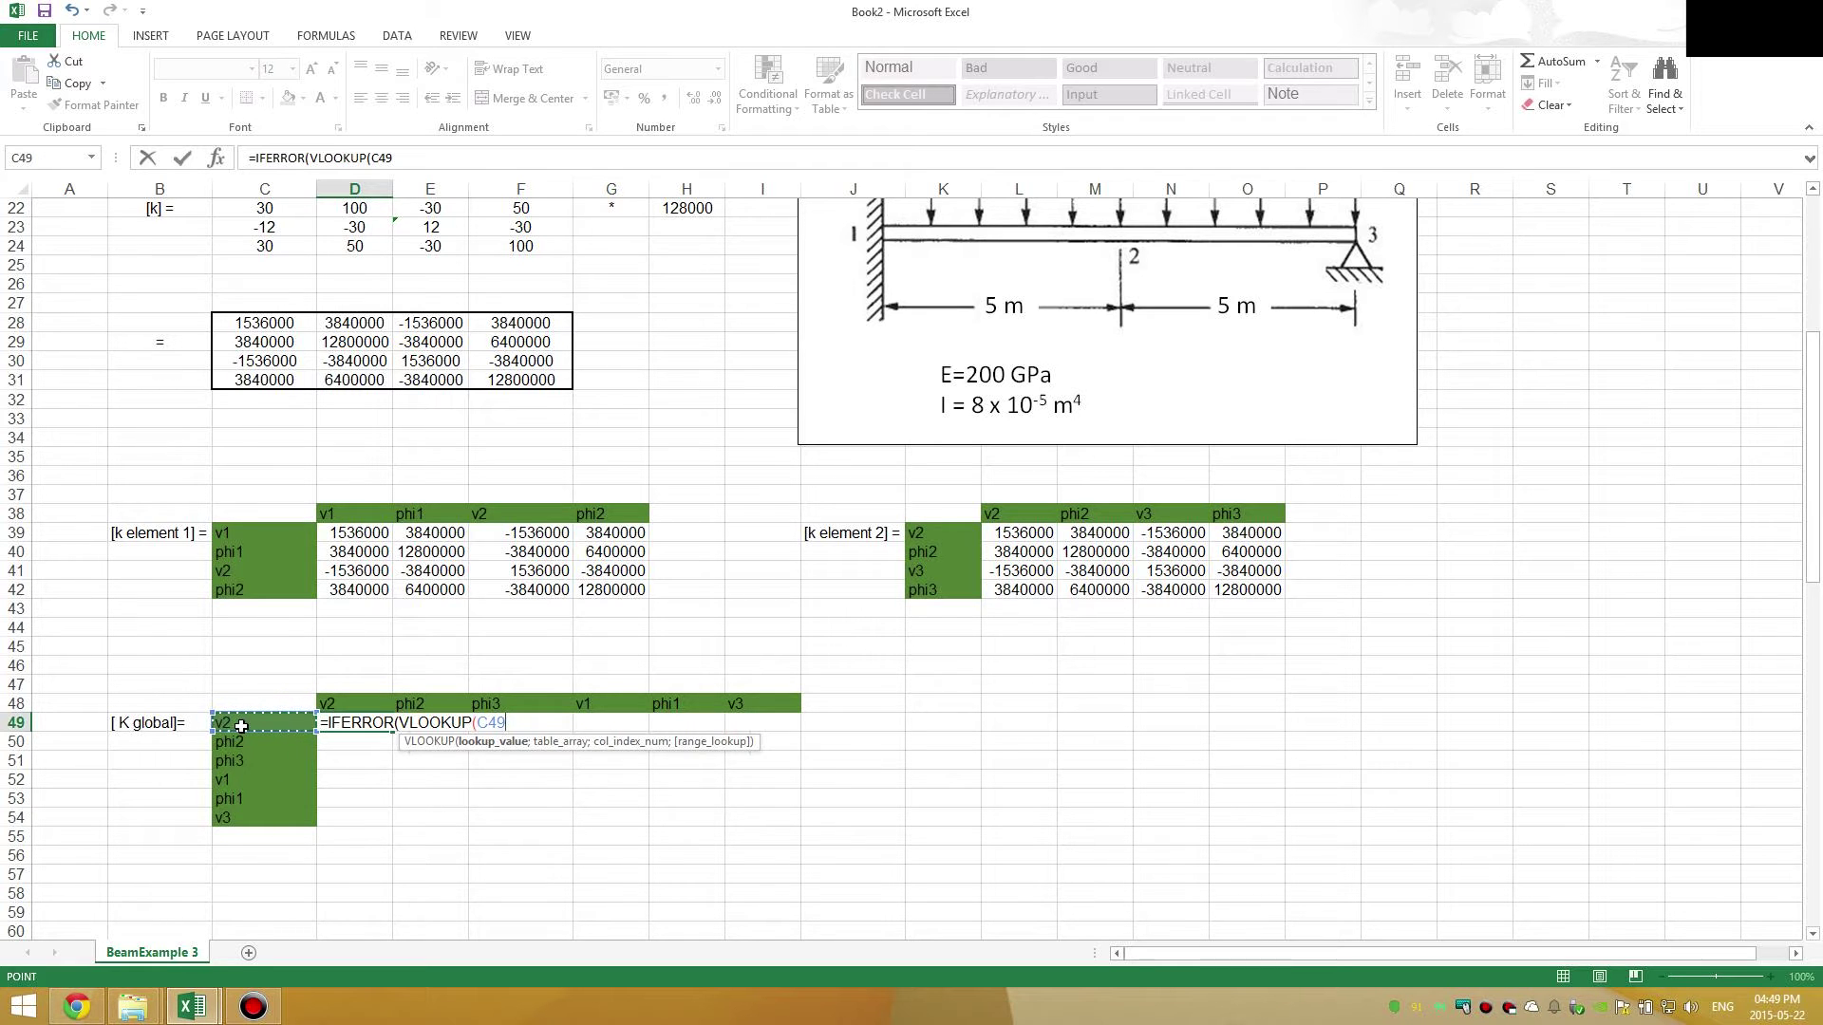
text(;)
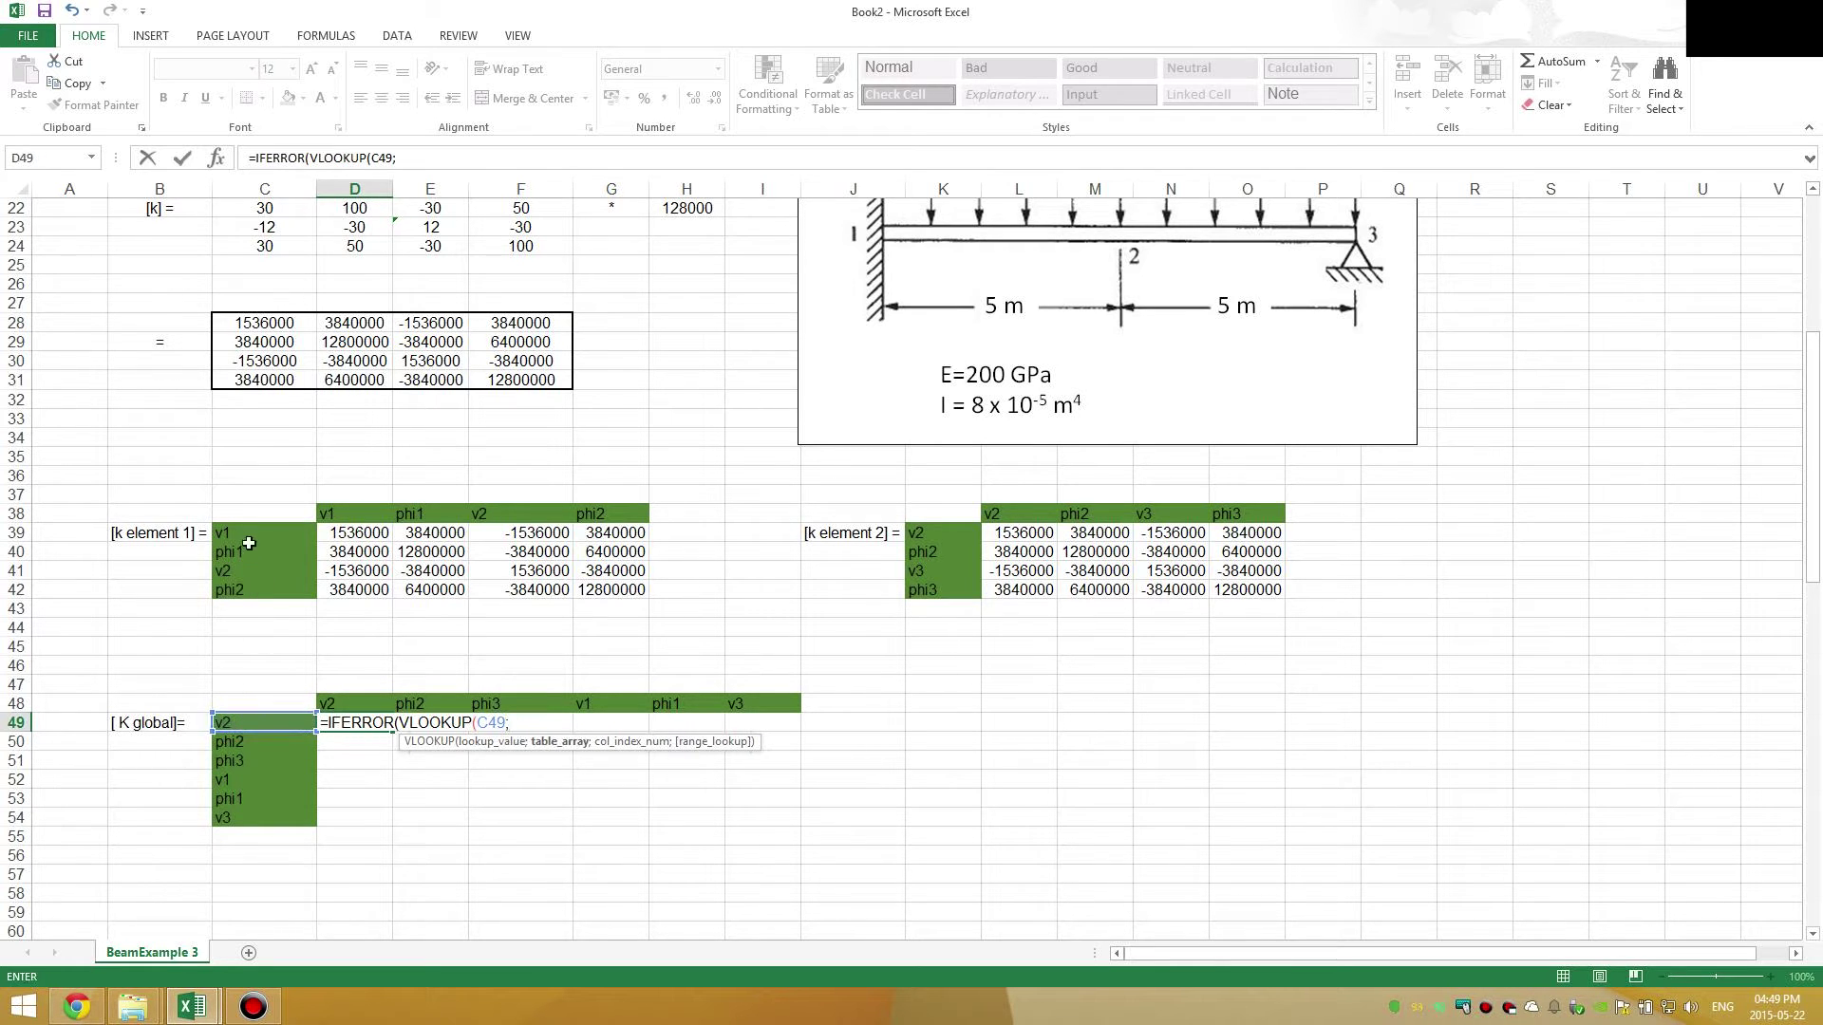
drag(242, 534, 610, 590)
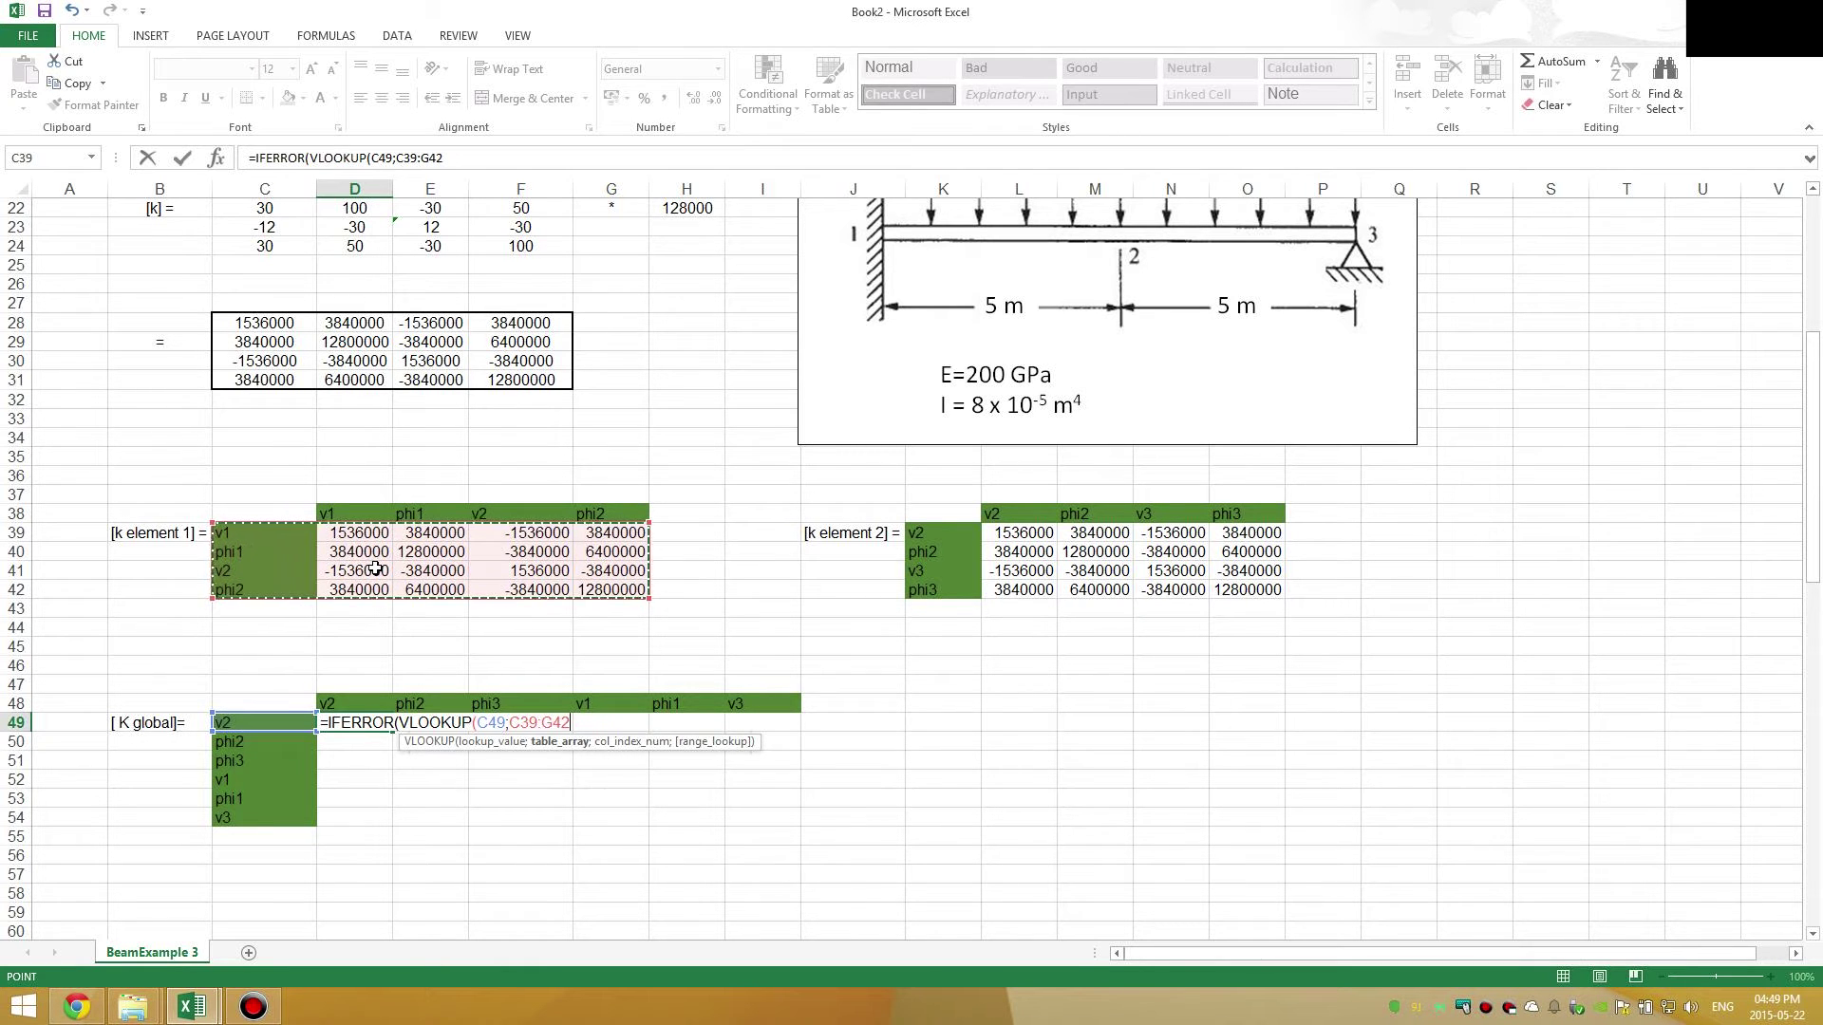
- Use MATCH of D48 in C38:G38 with match type 0 as the VLOOKUP's column index
text(;mat)
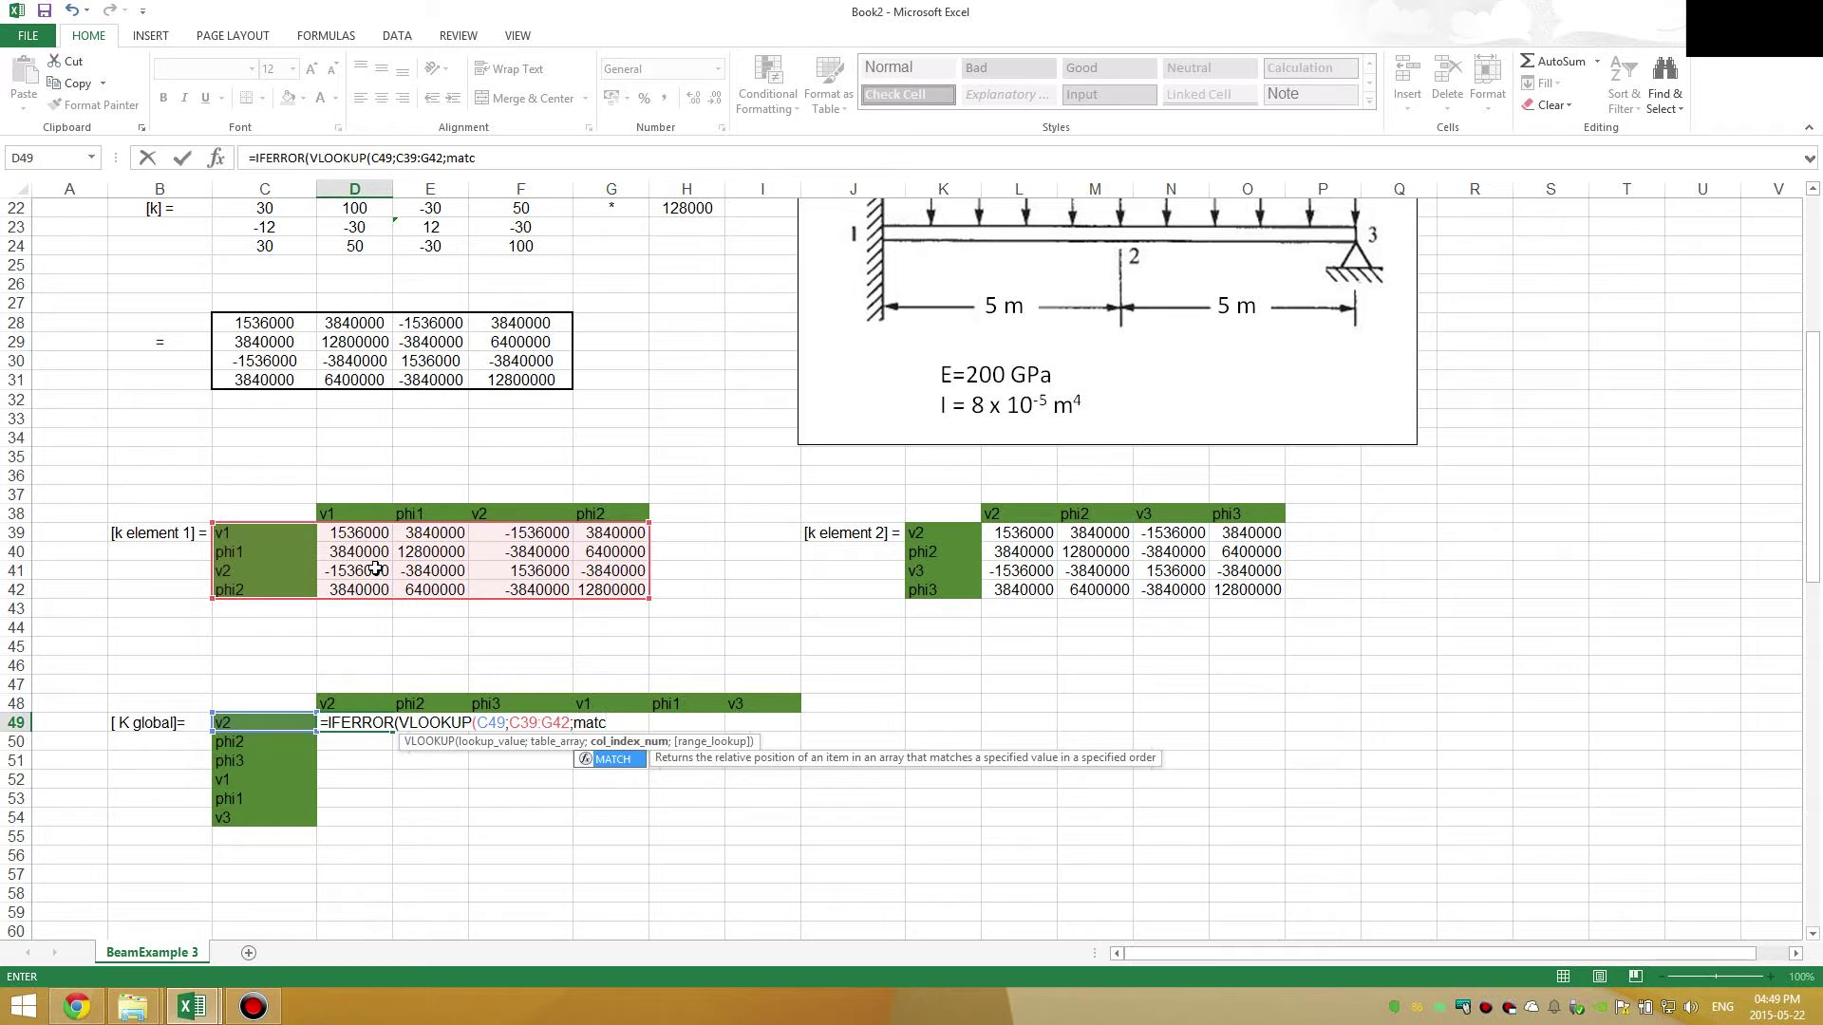
text(c)
key(Tab)
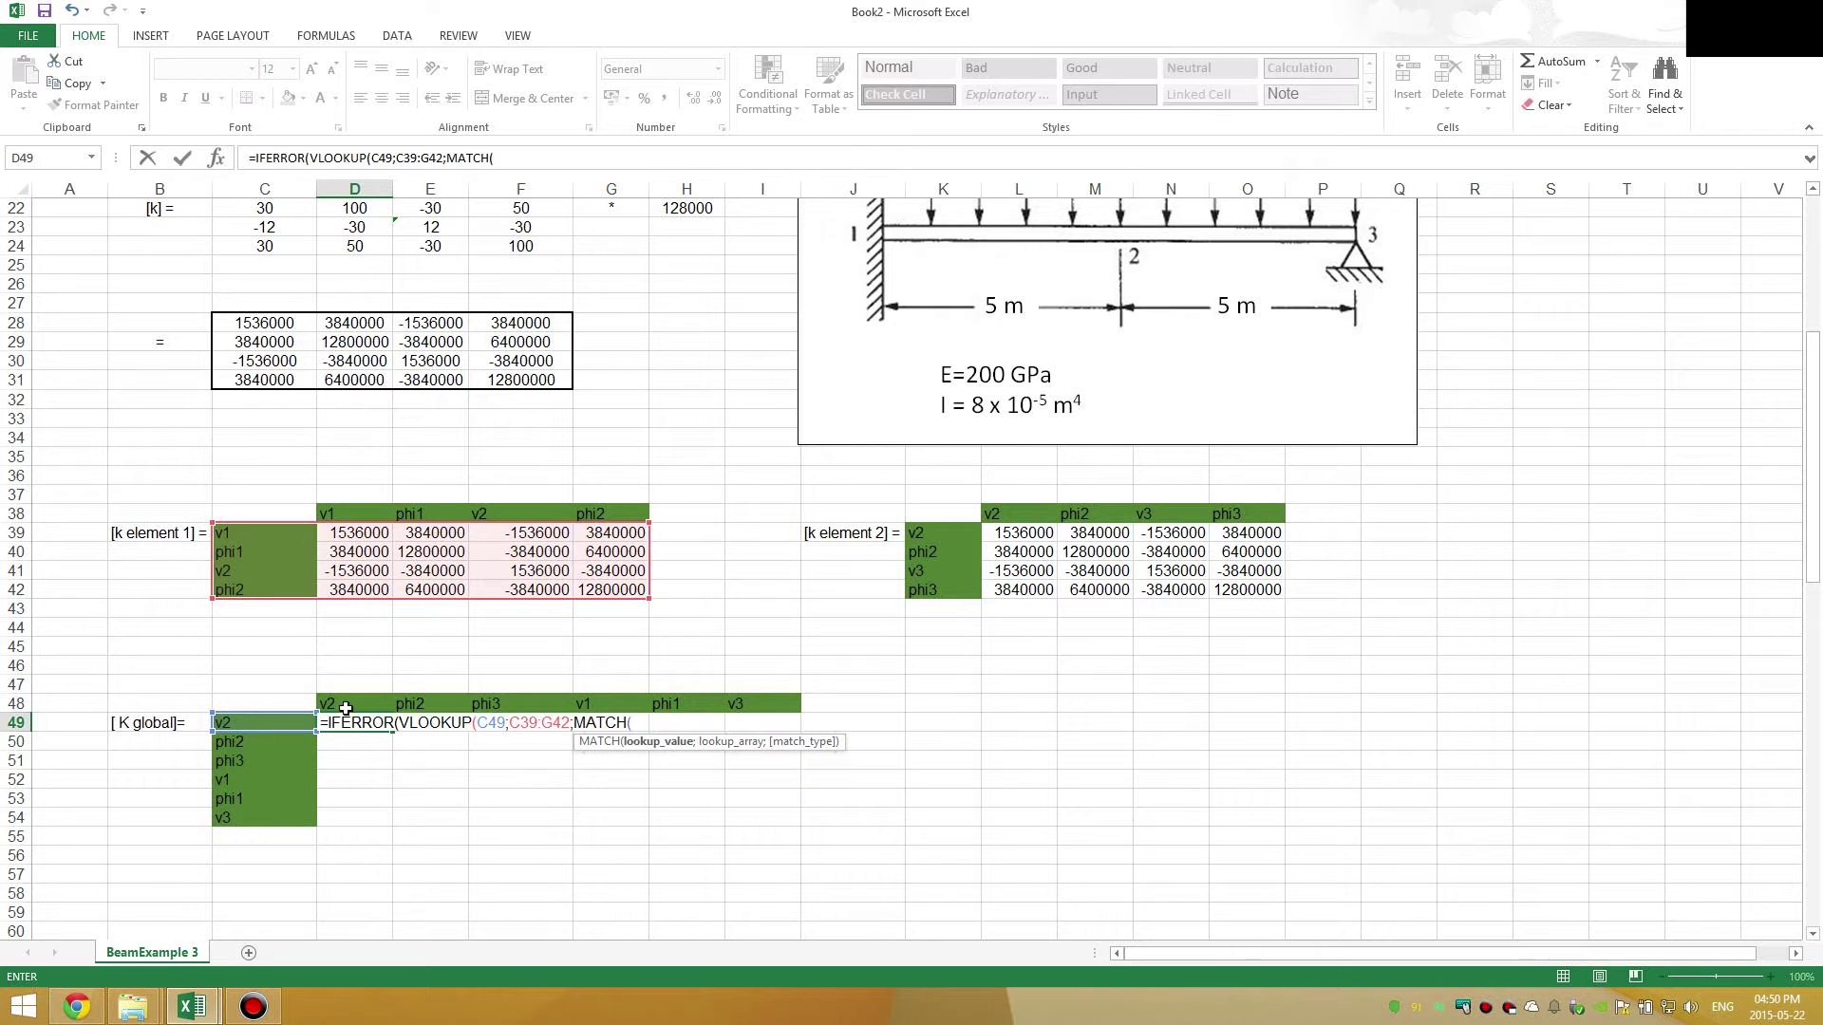
click(346, 703)
text(;)
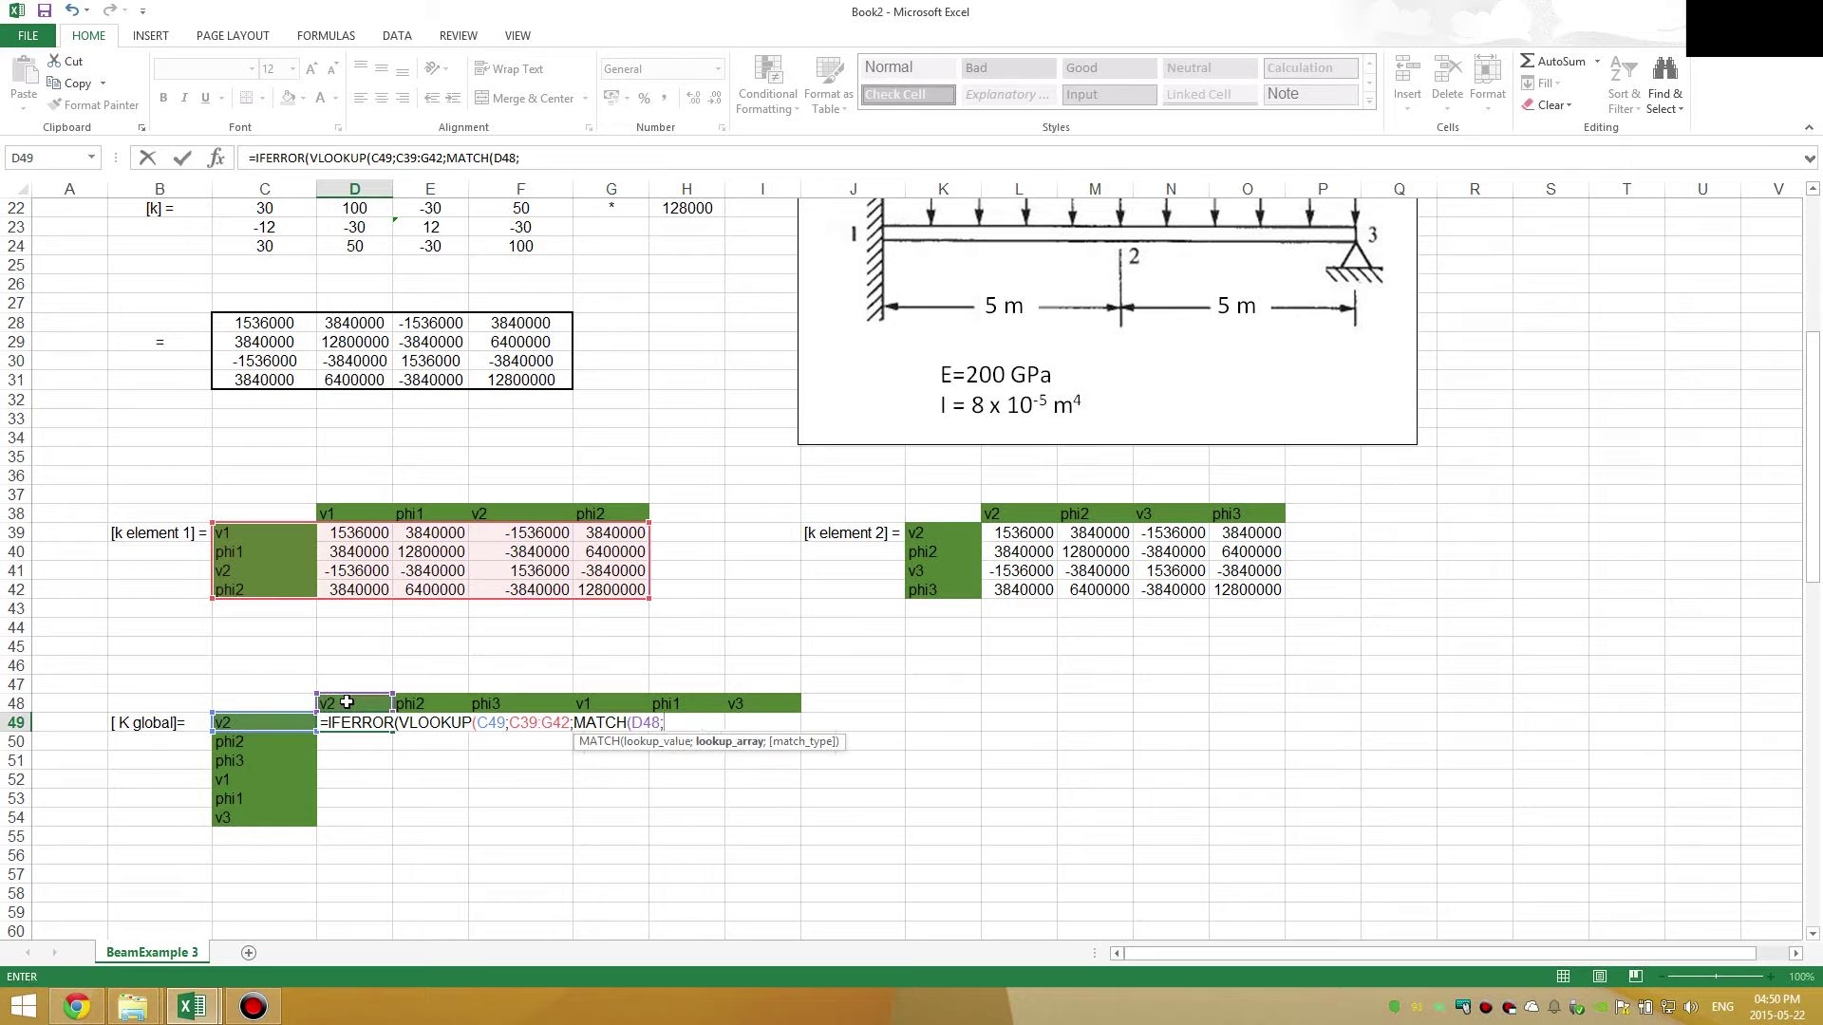
click(262, 515)
drag(262, 515, 619, 515)
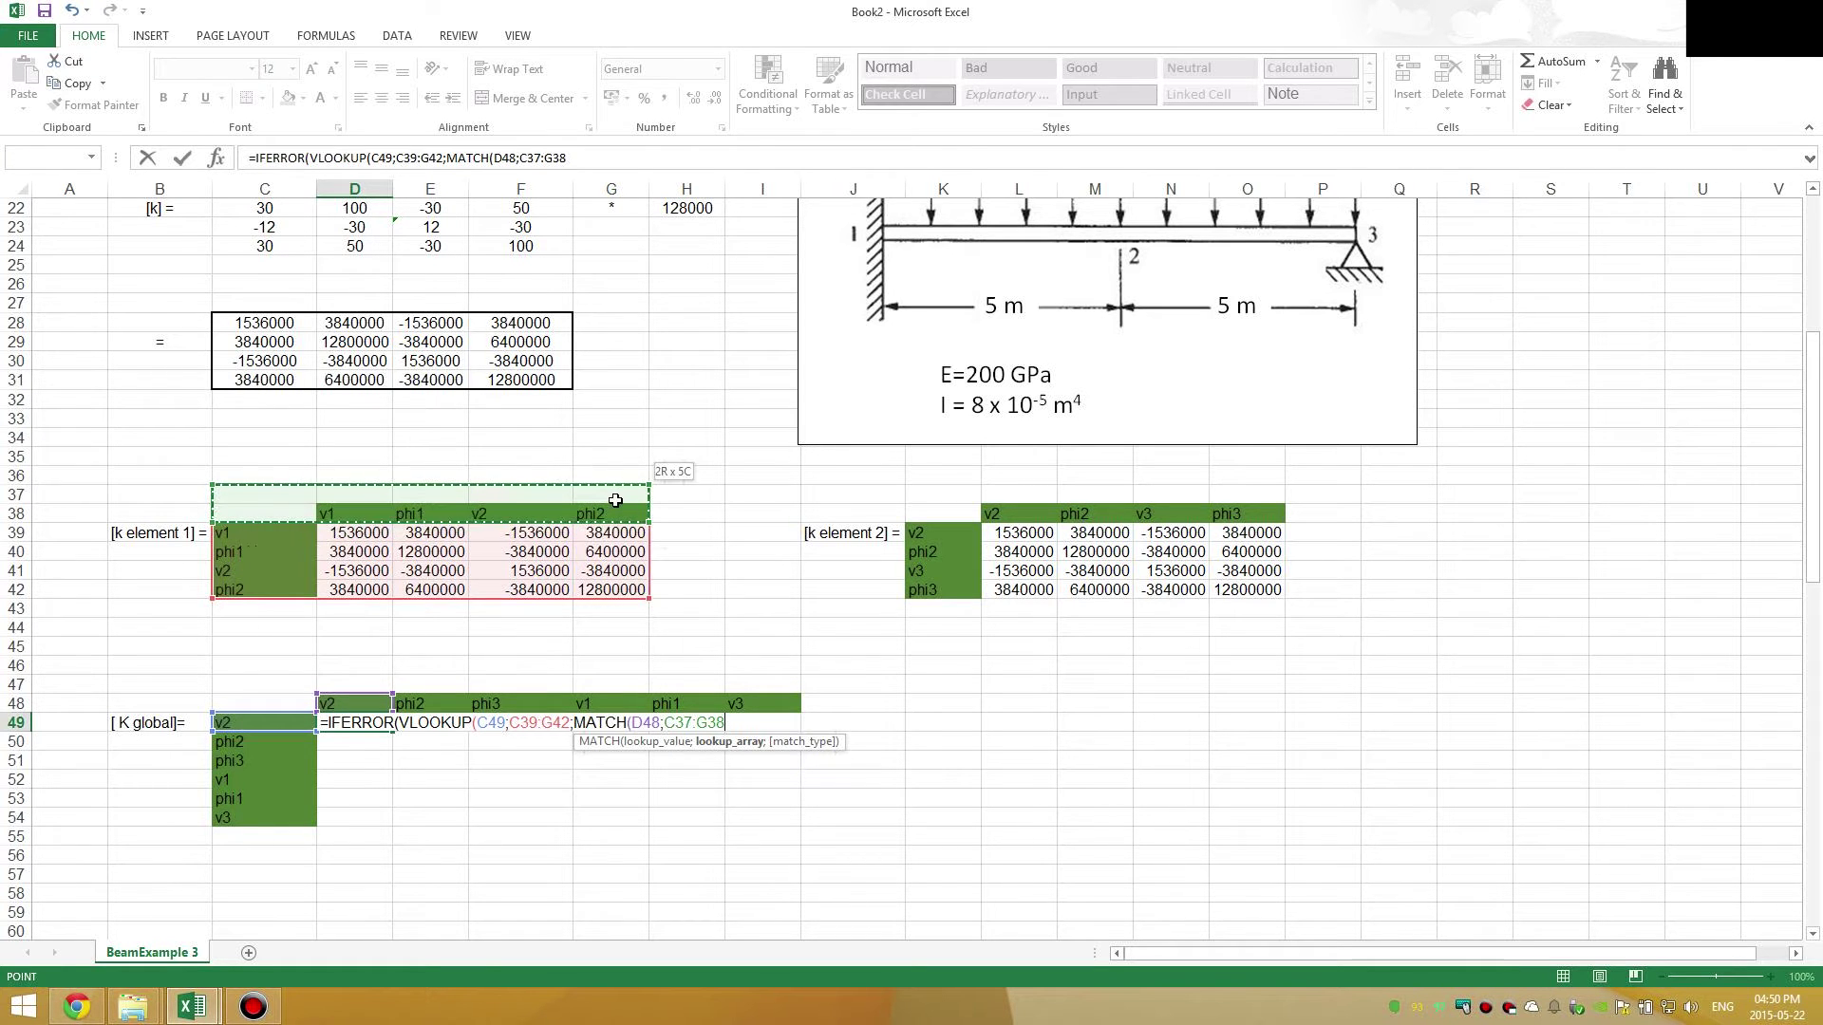
text(;0)
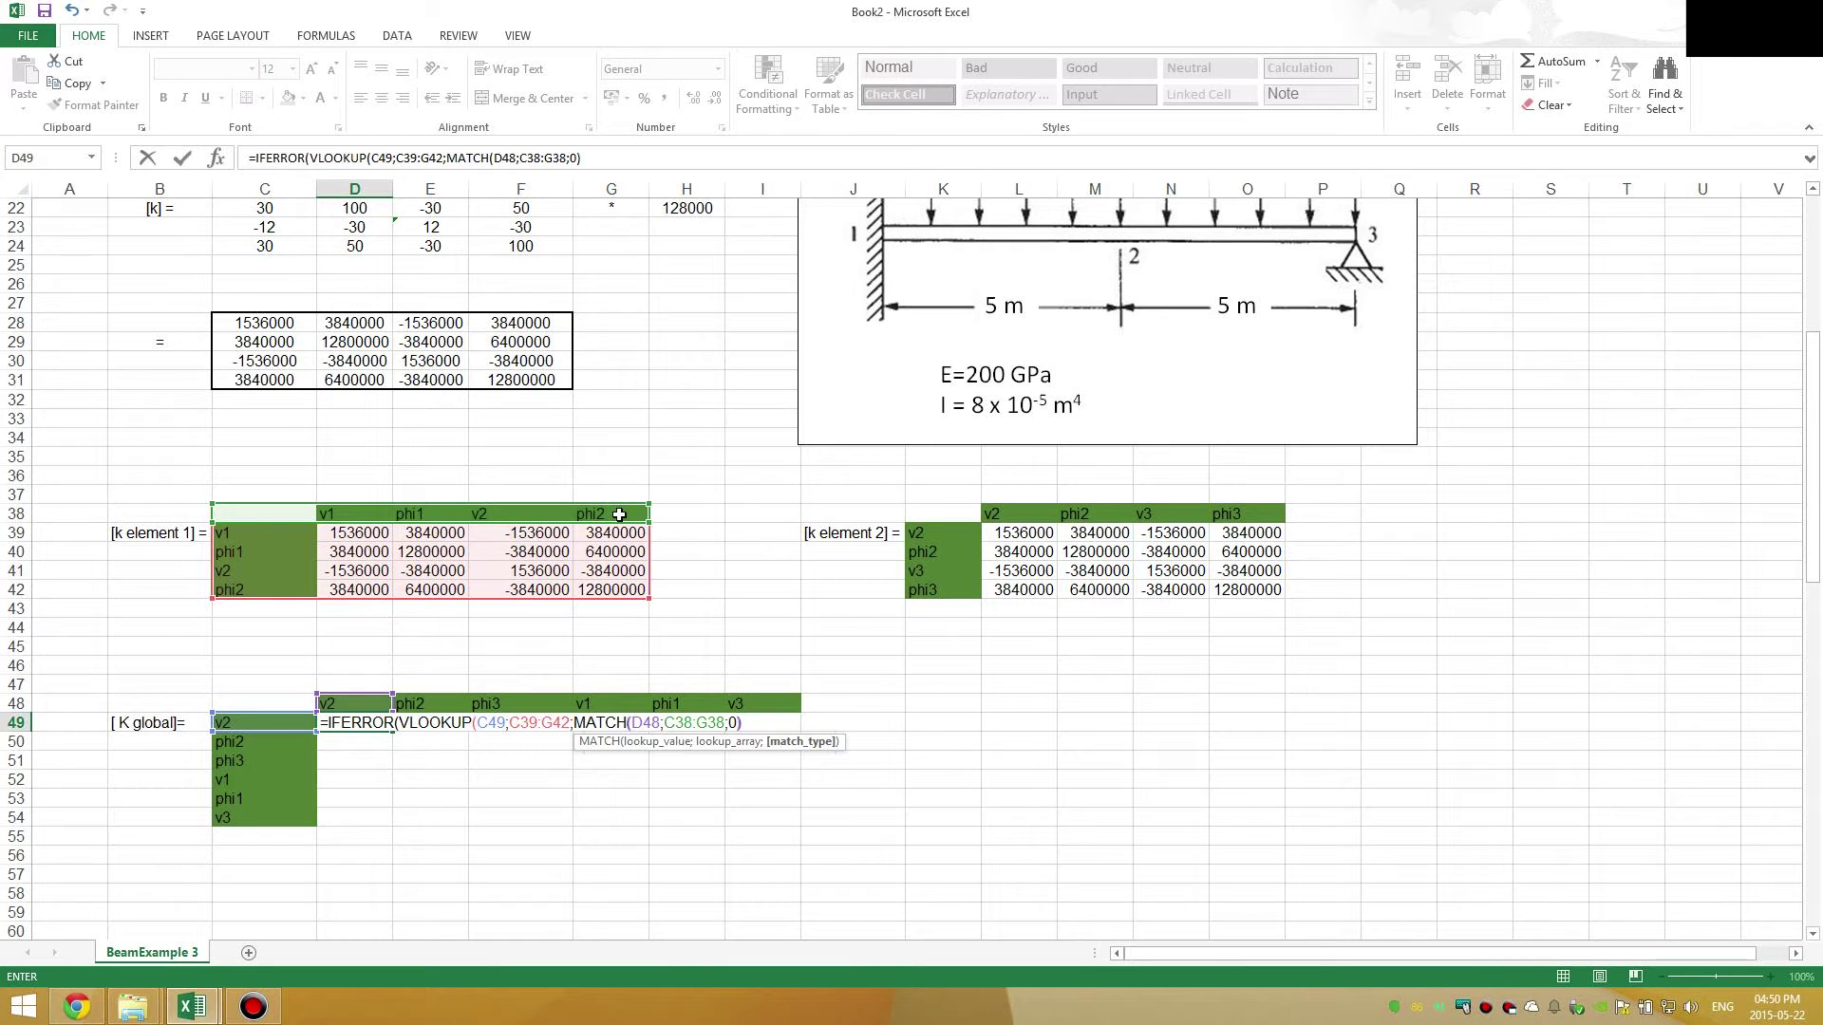
- Set the VLOOKUP to an exact match with FALSE and give IFERROR a fallback value of 0
text();)
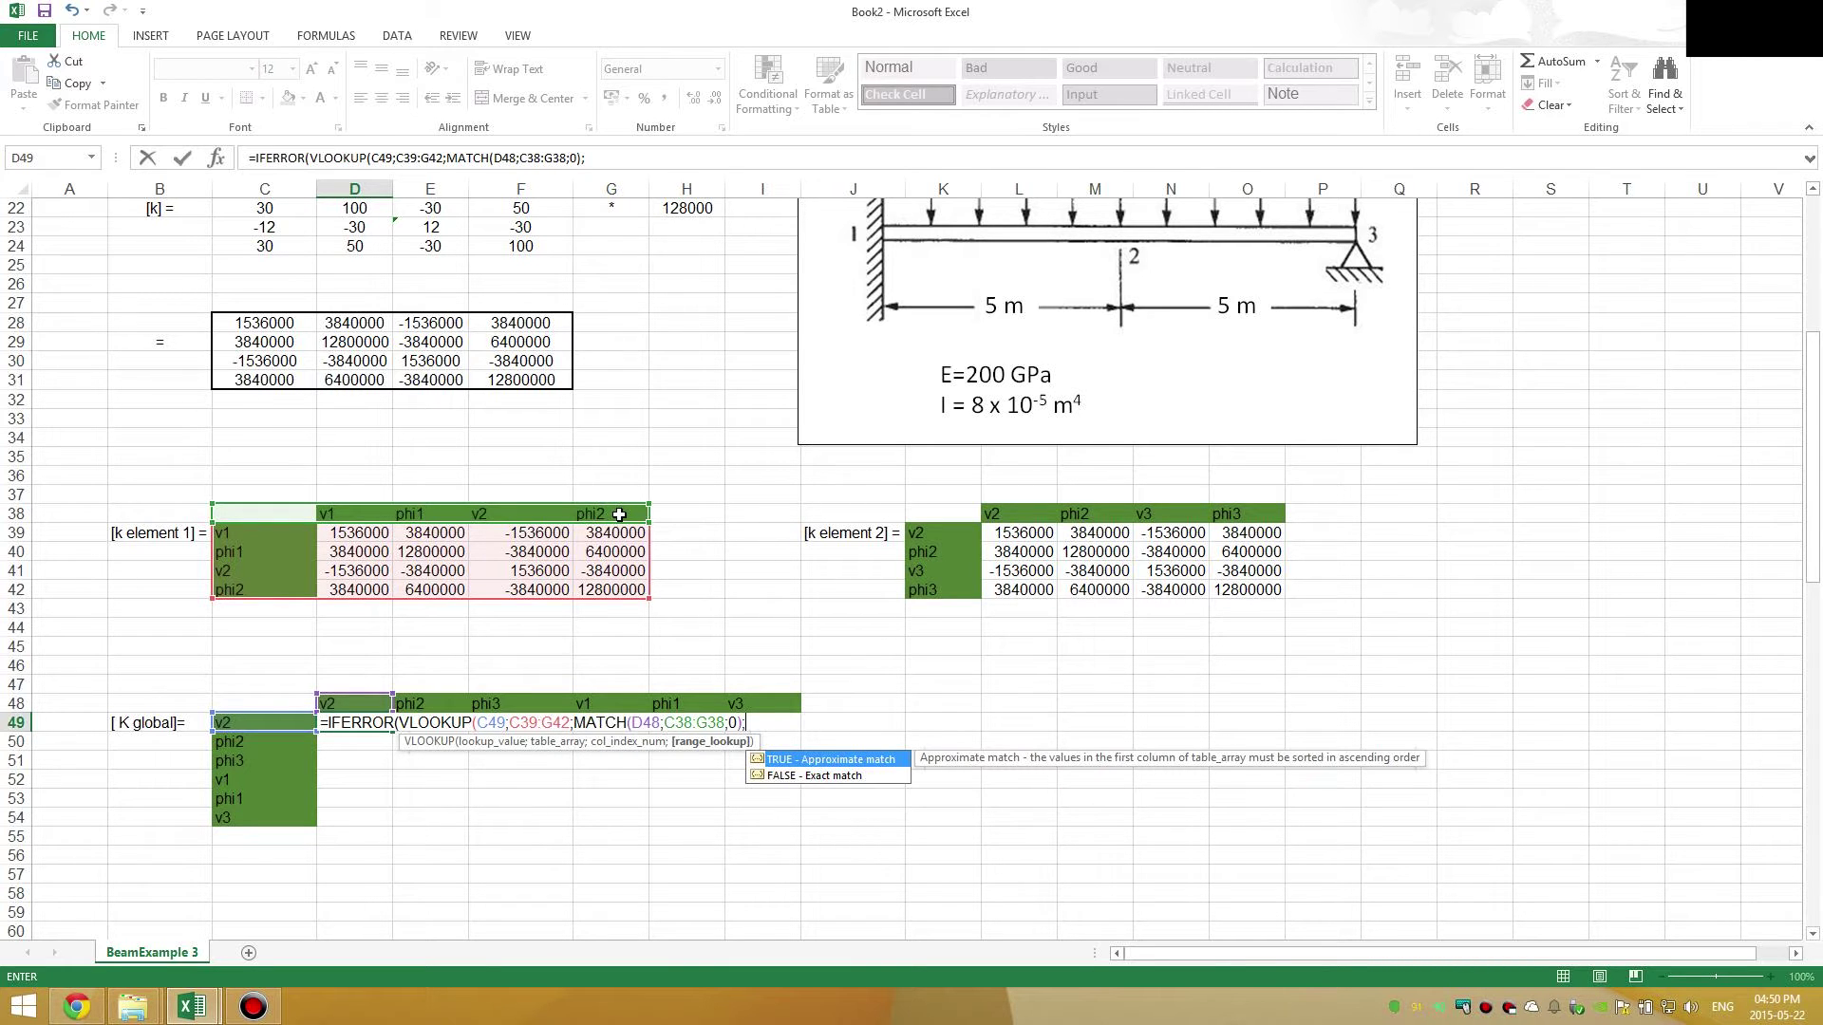
key(Down)
key(Tab)
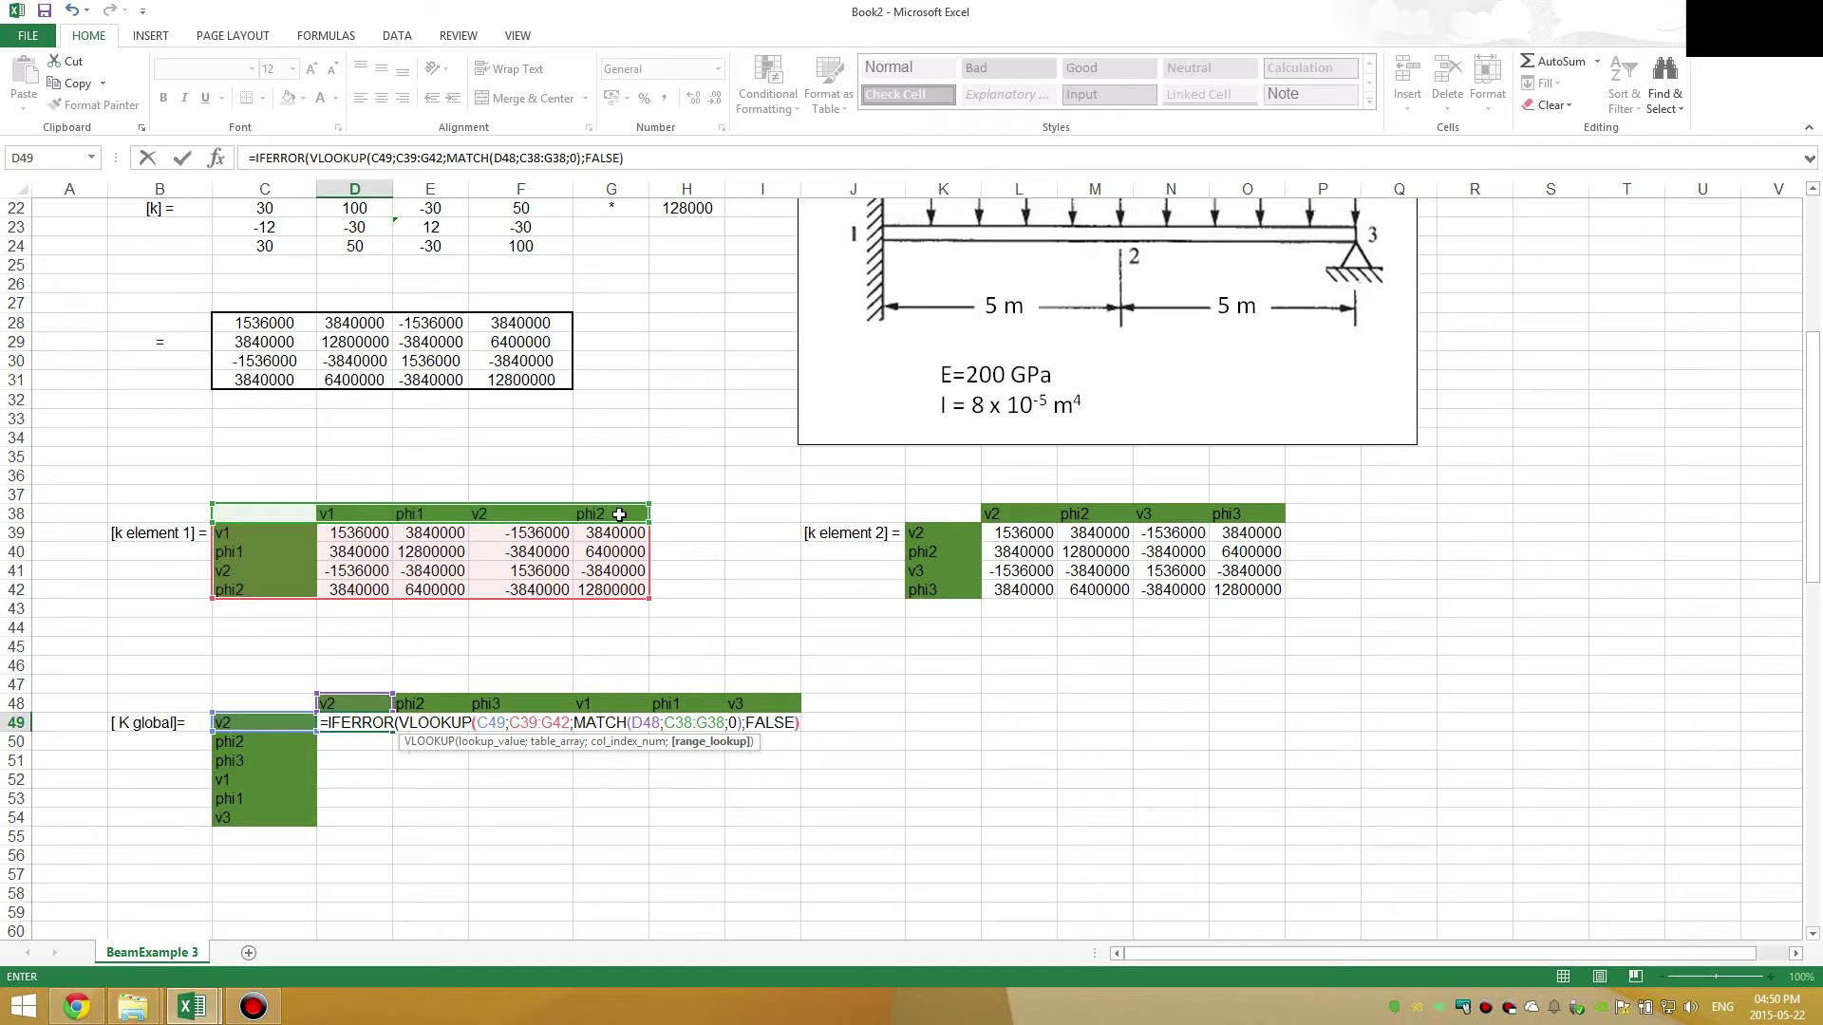
text();0))
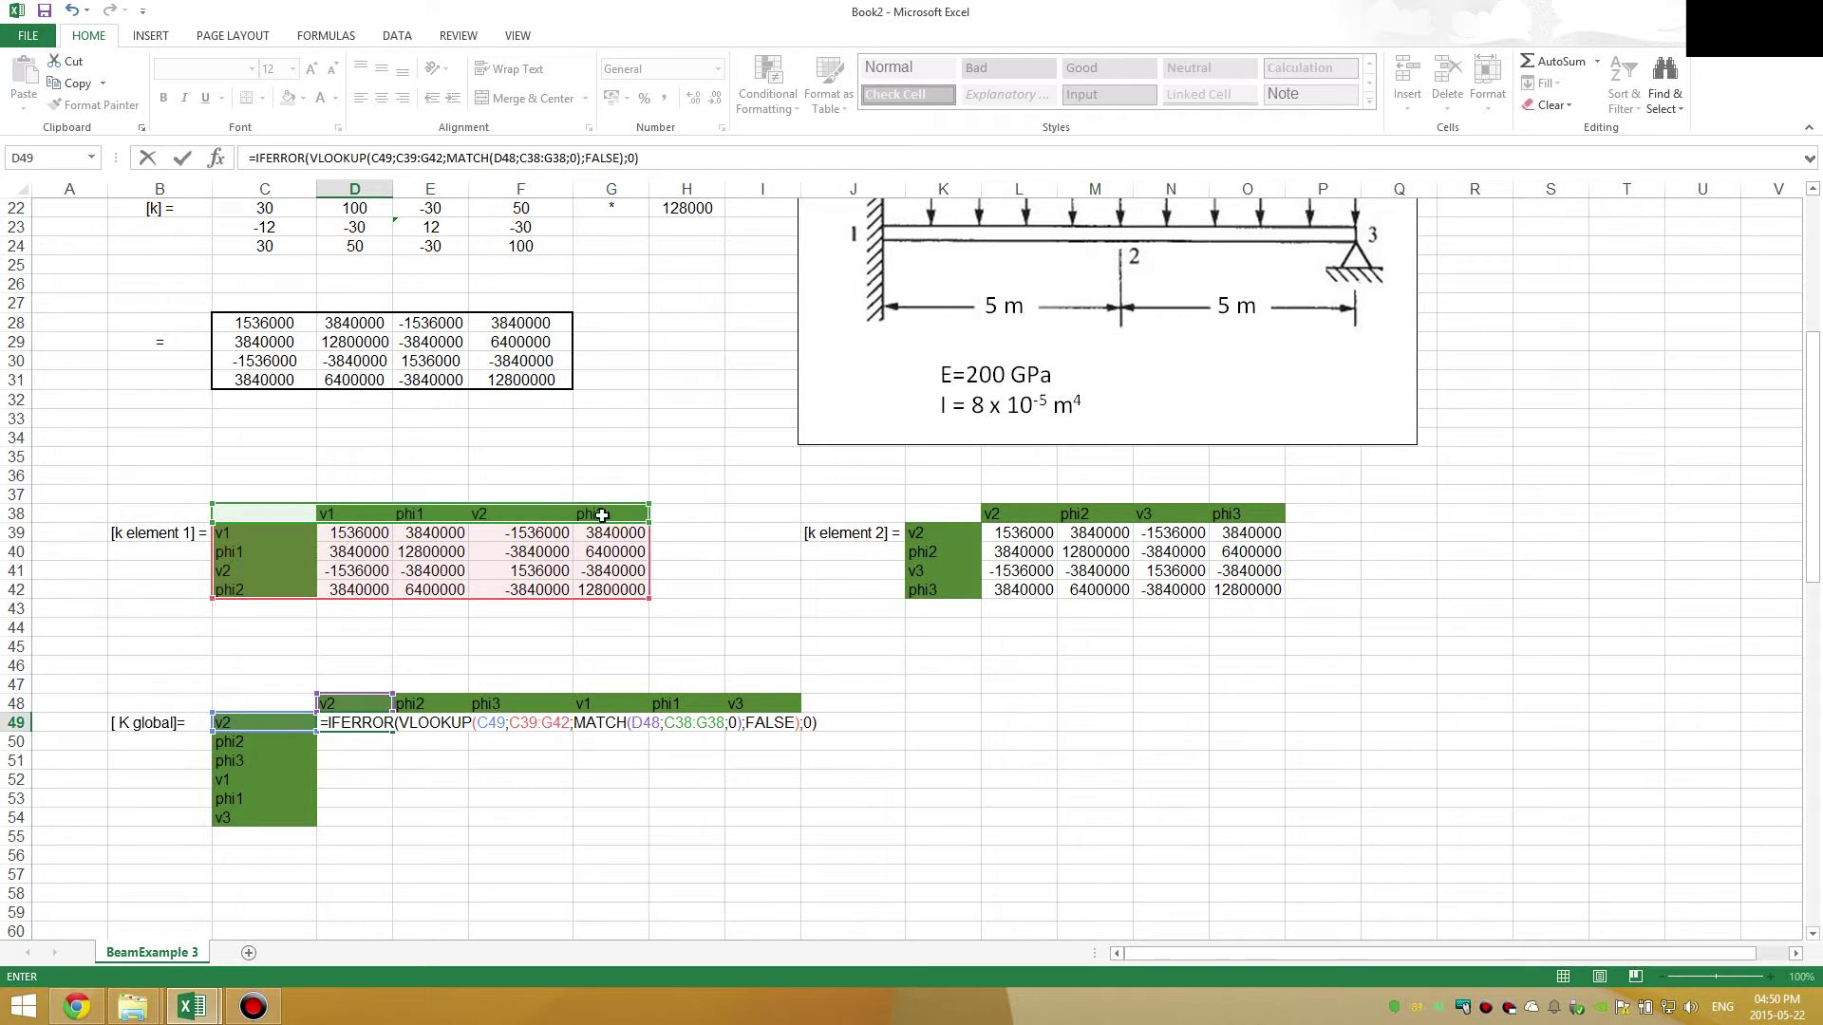
- In D49's formula, lock the column of the VLOOKUP lookup value as $C49 and the row of the MATCH lookup value as D$48
key(F2)
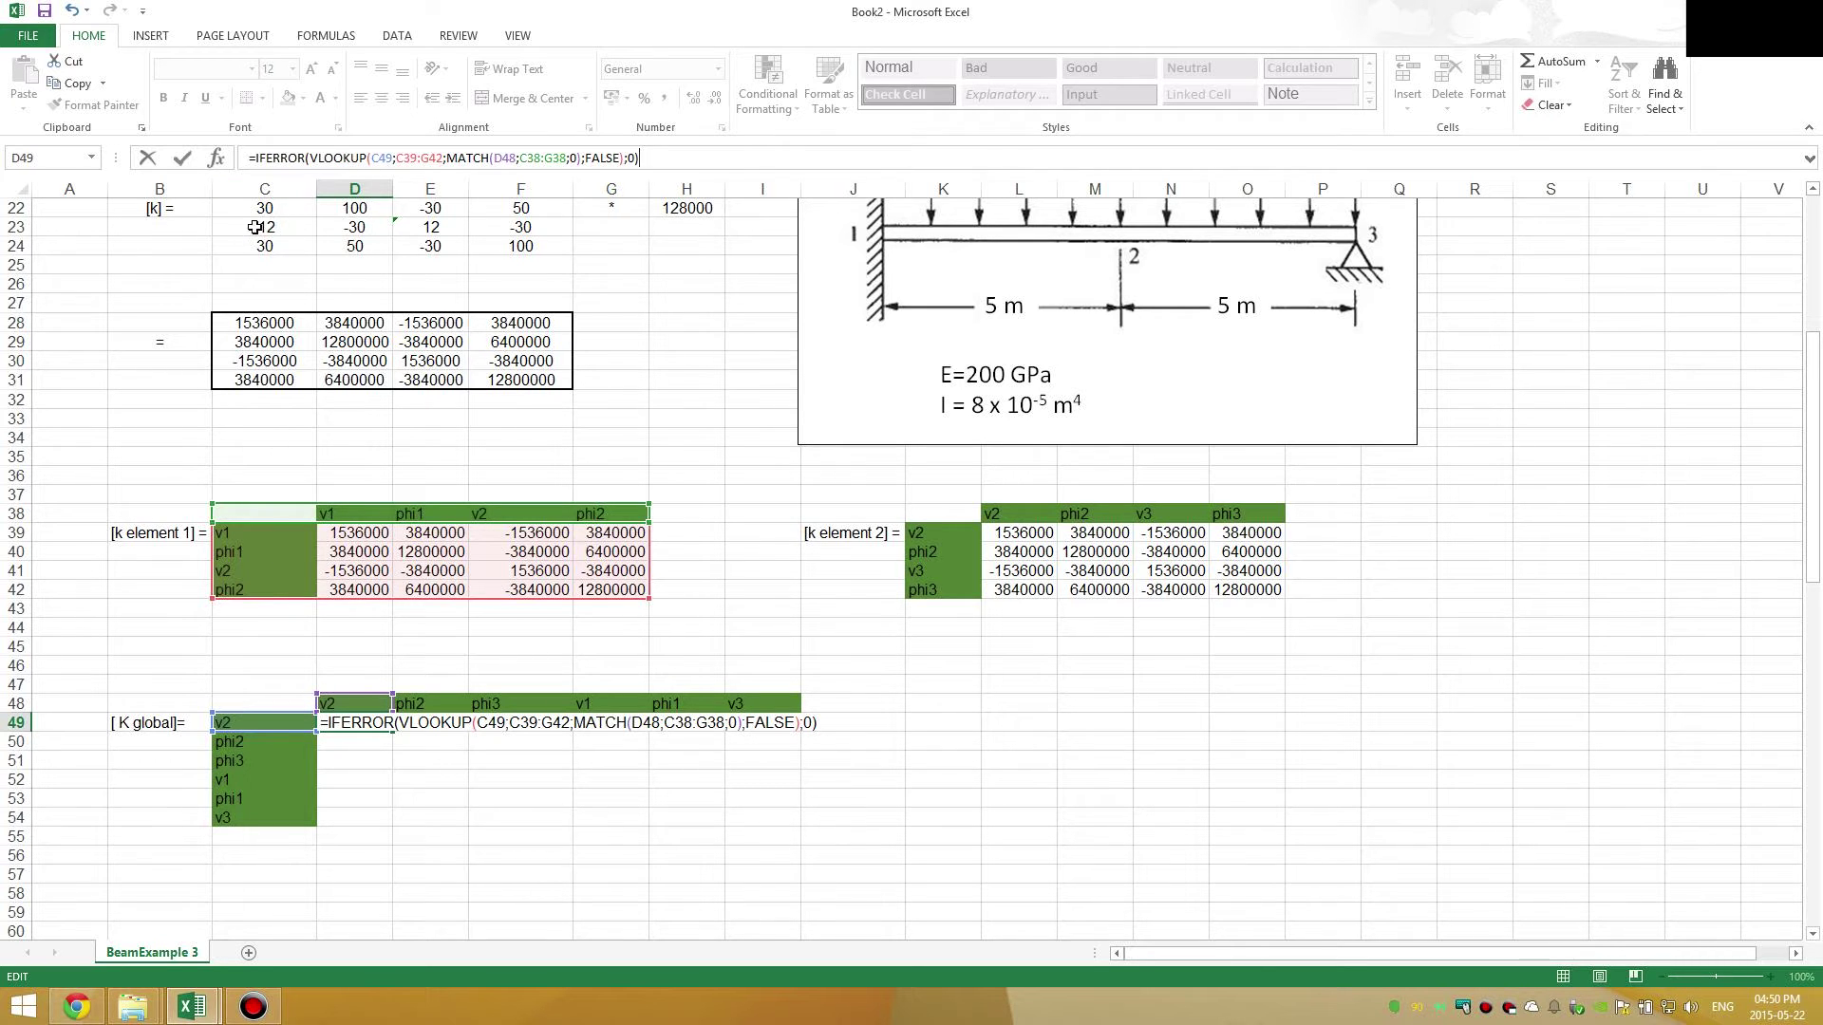
click(370, 160)
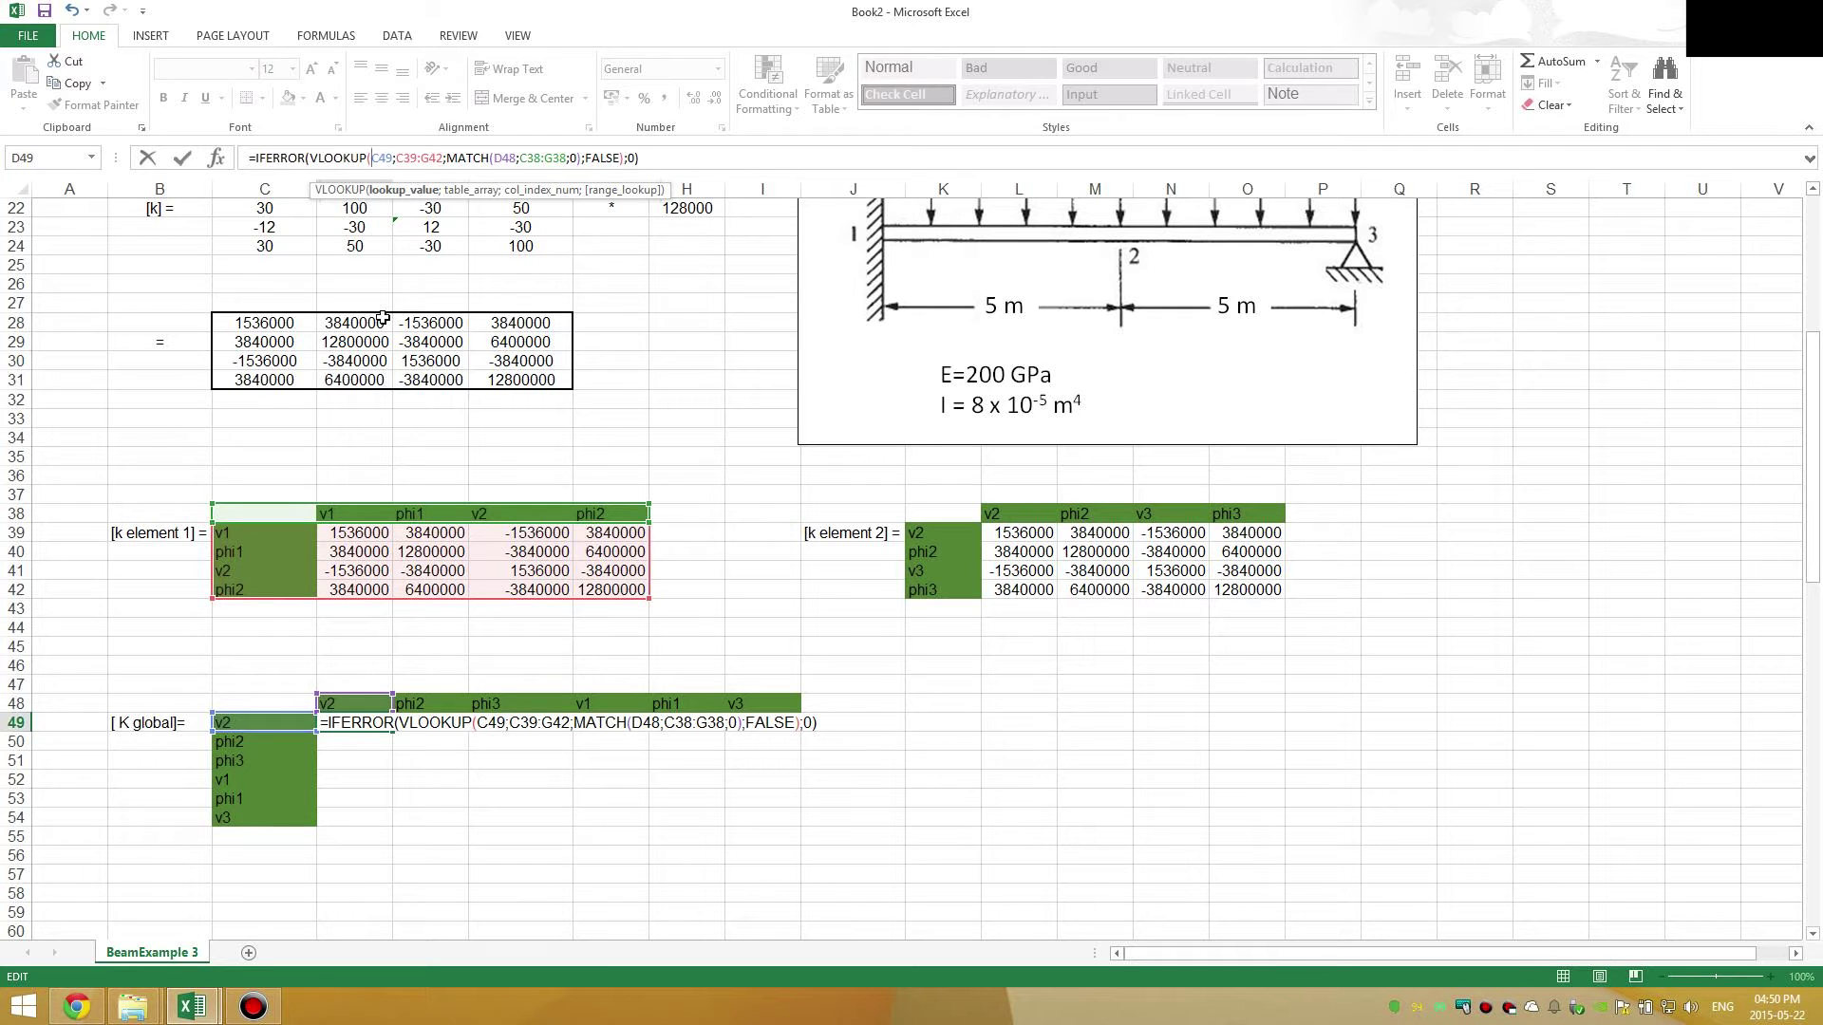
text($)
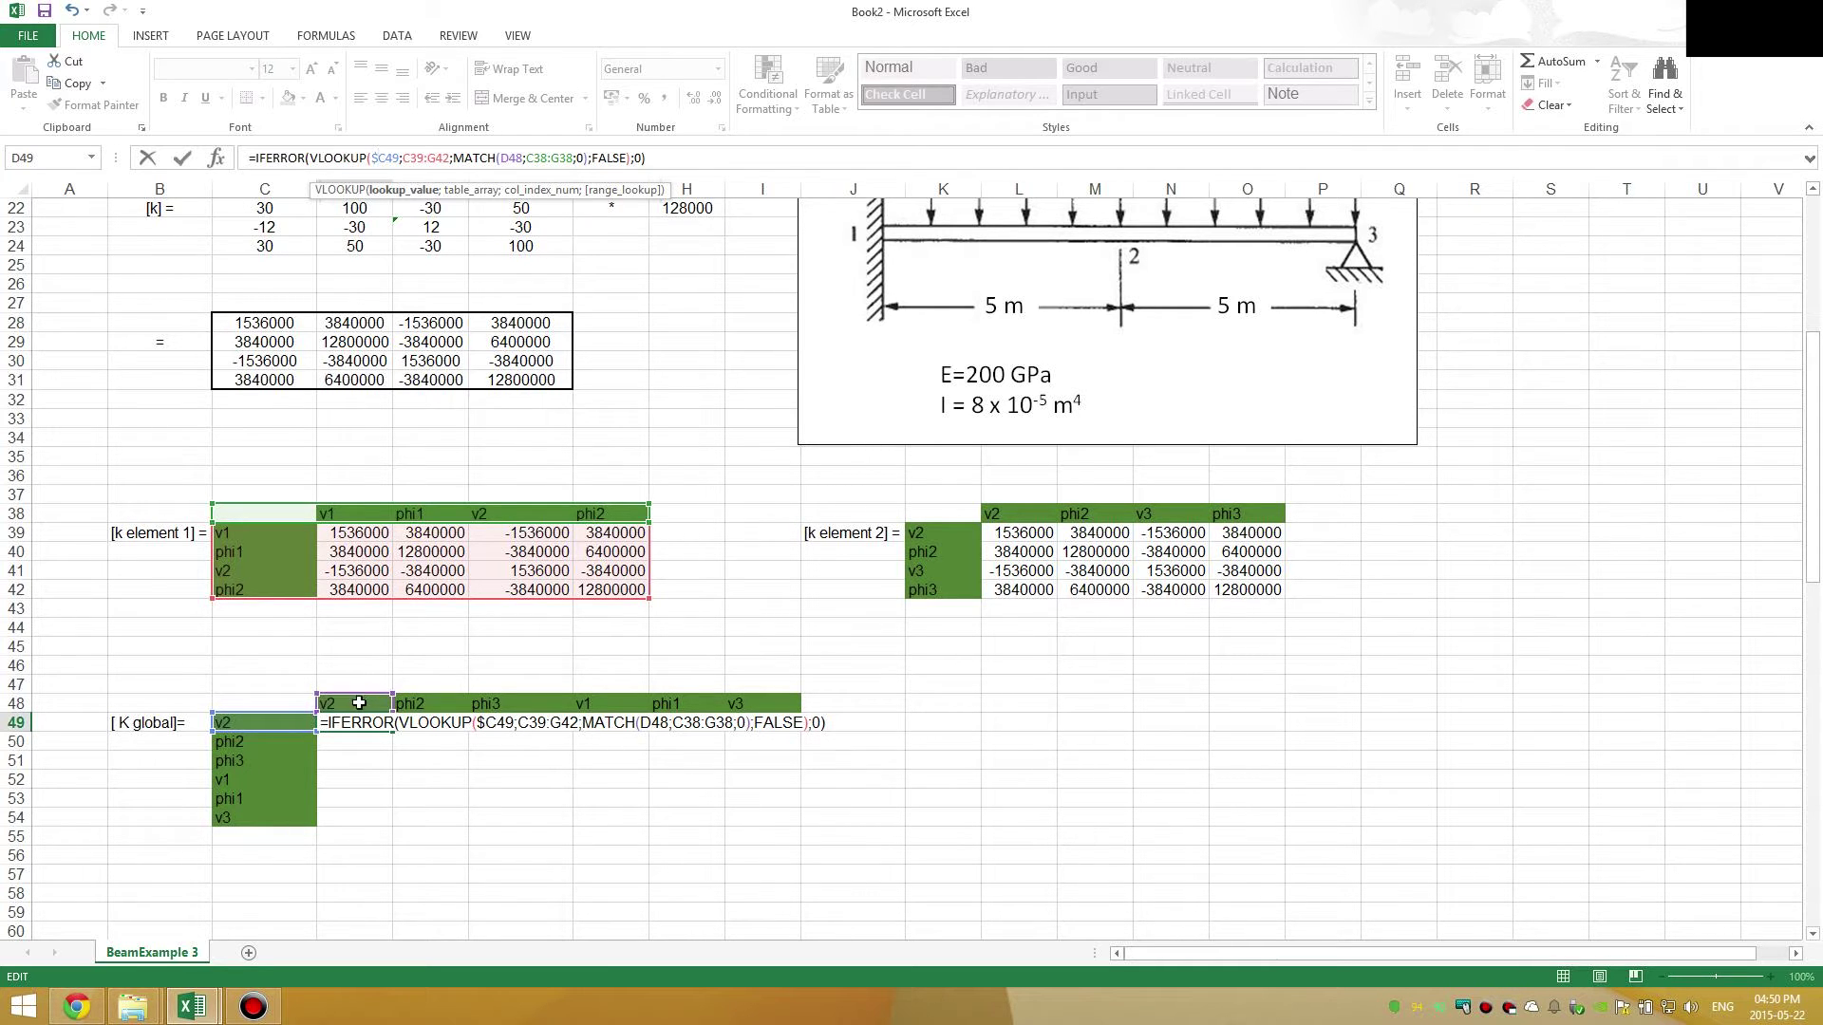
click(510, 158)
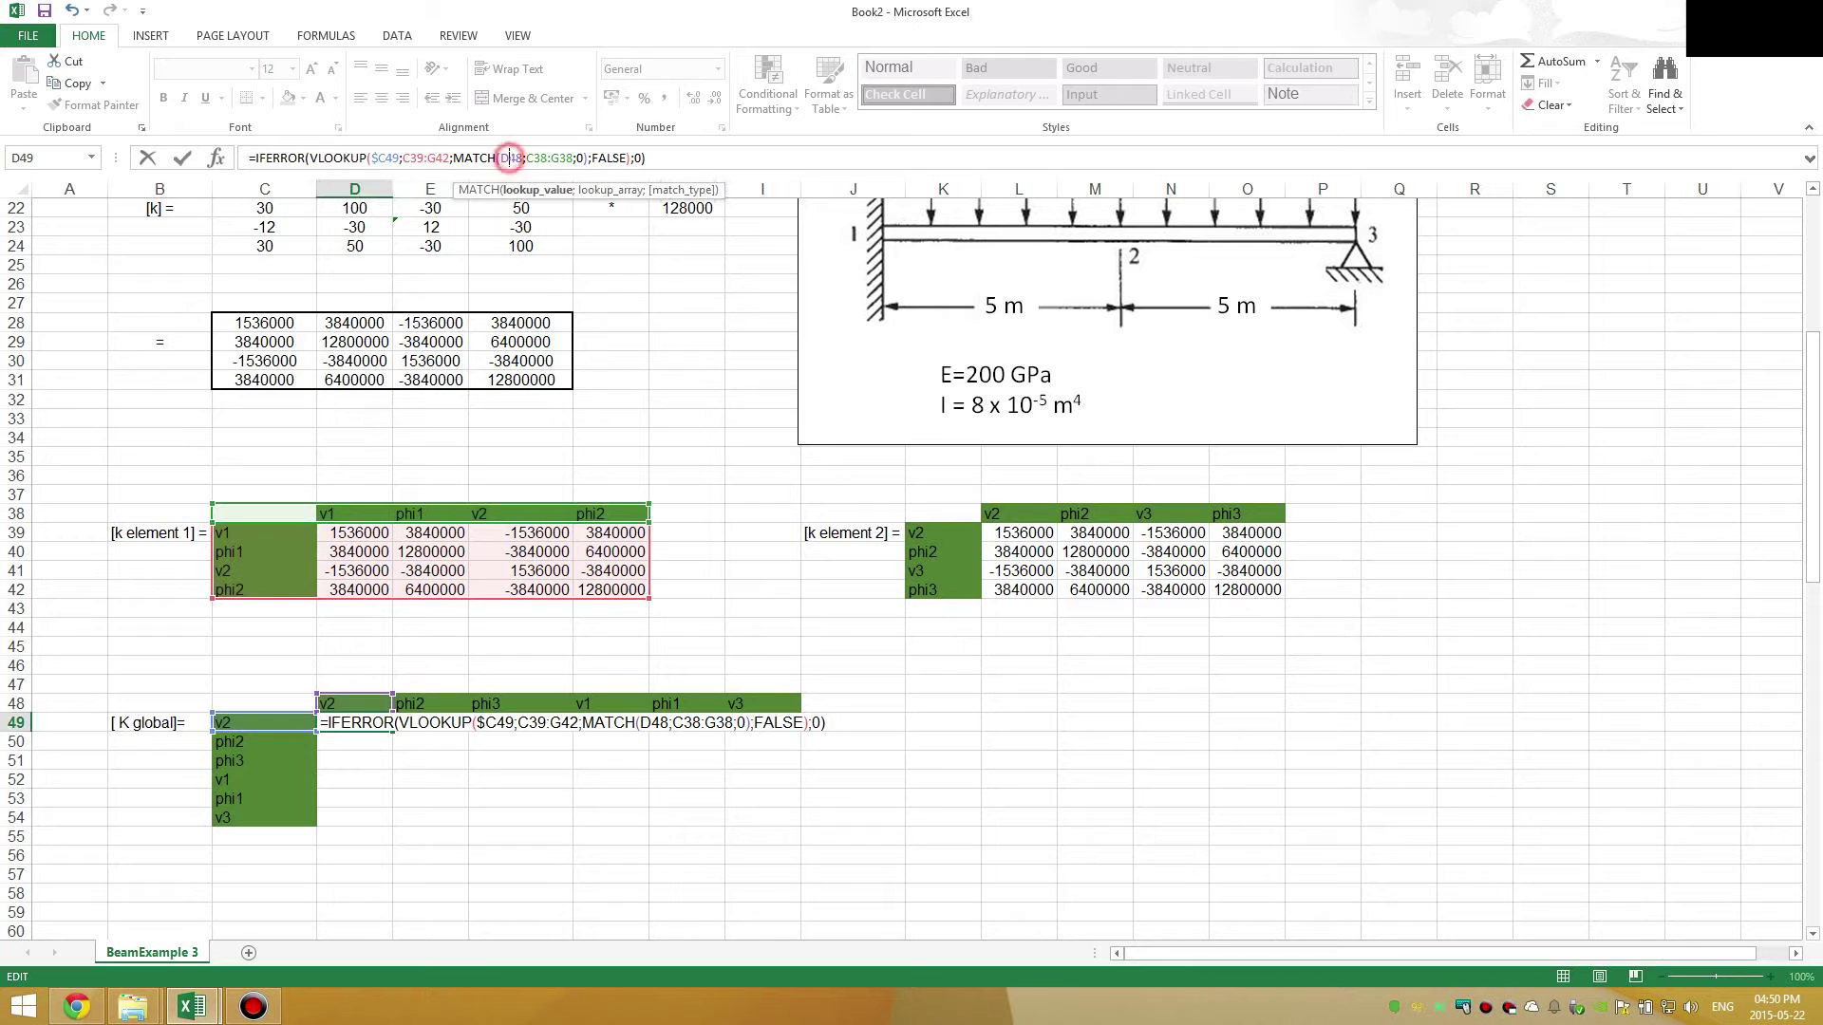
text($)
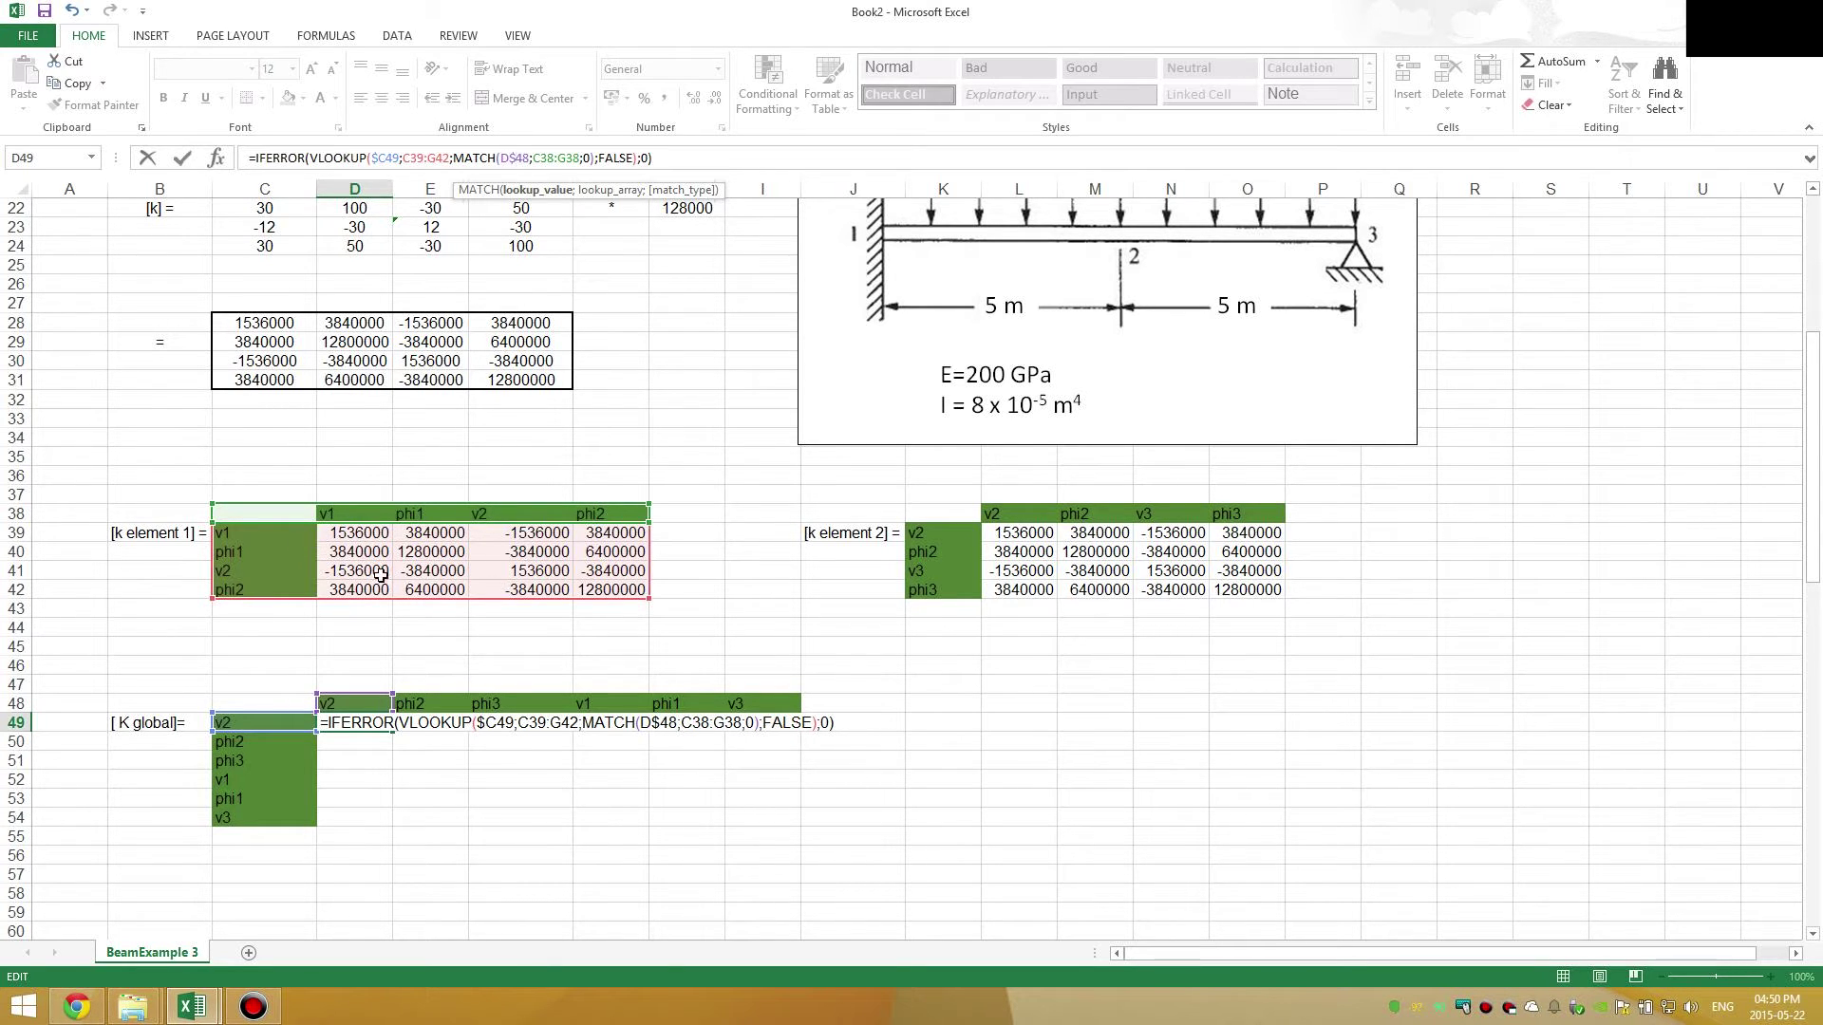
- Make the VLOOKUP table range absolute as $C$39:$G$42 and the MATCH range absolute as $C$38:$G$38
click(411, 157)
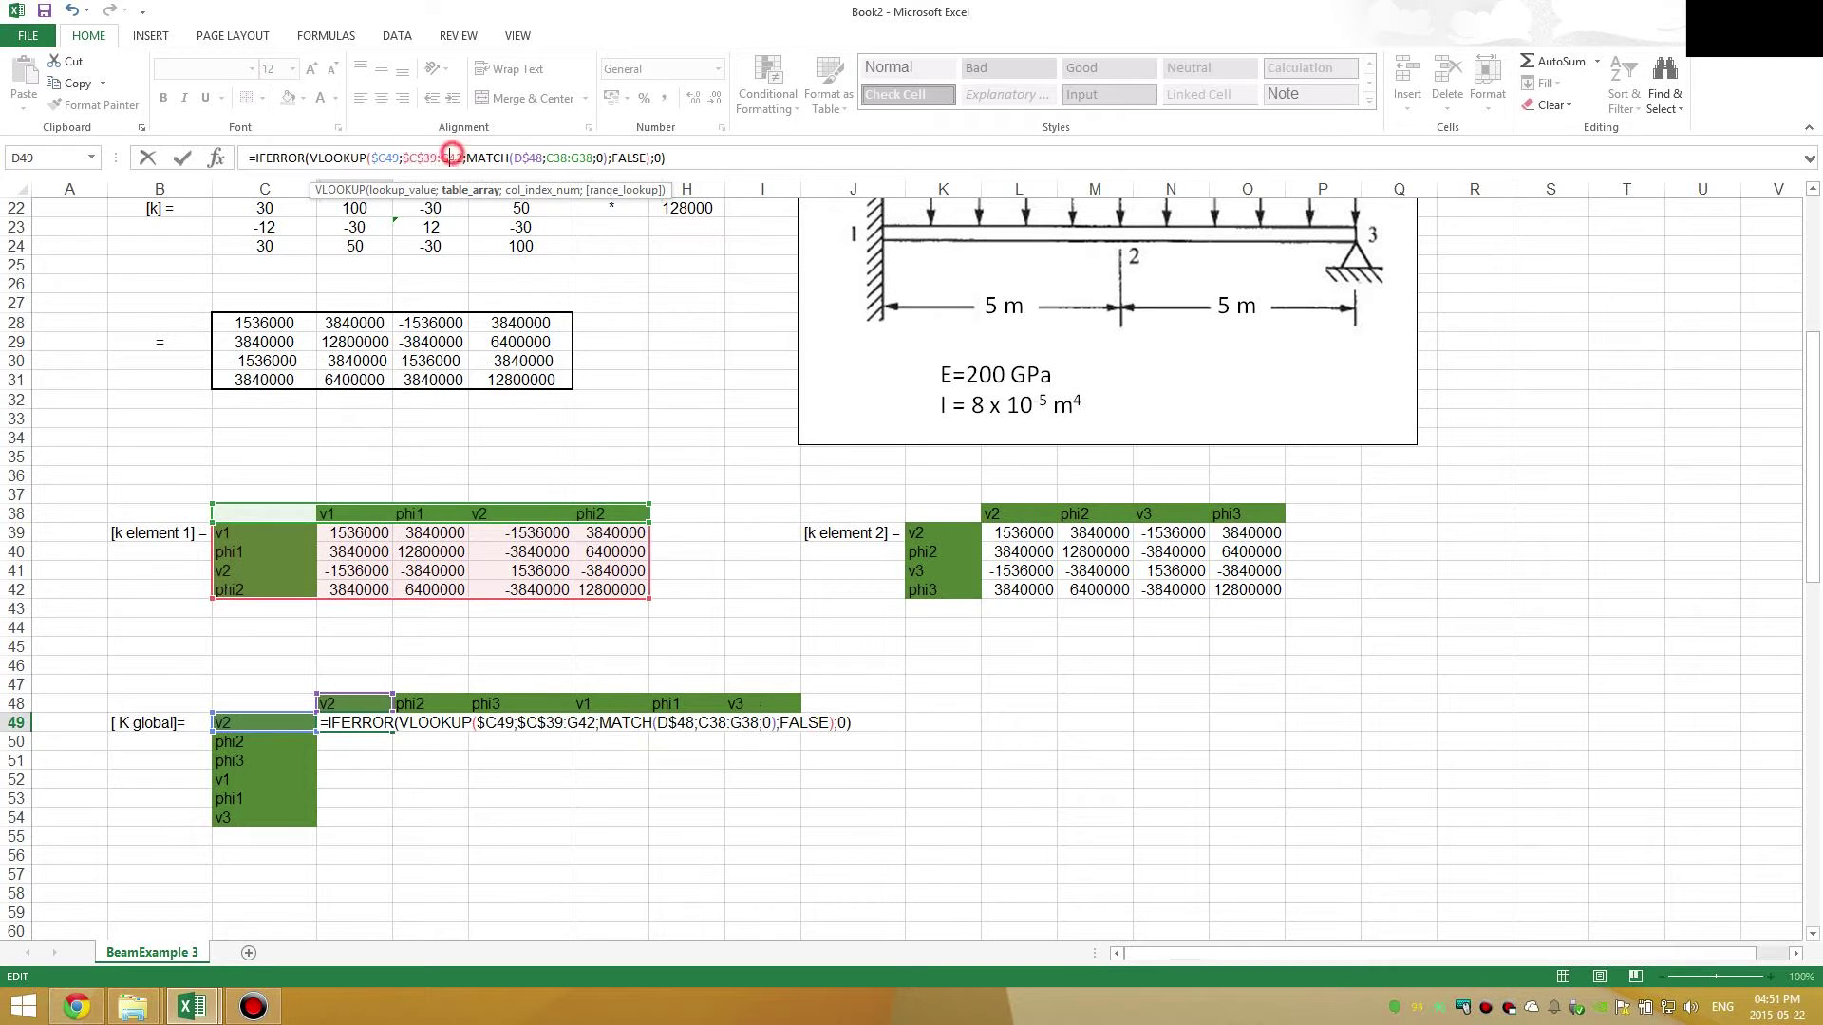
key(F4)
click(593, 158)
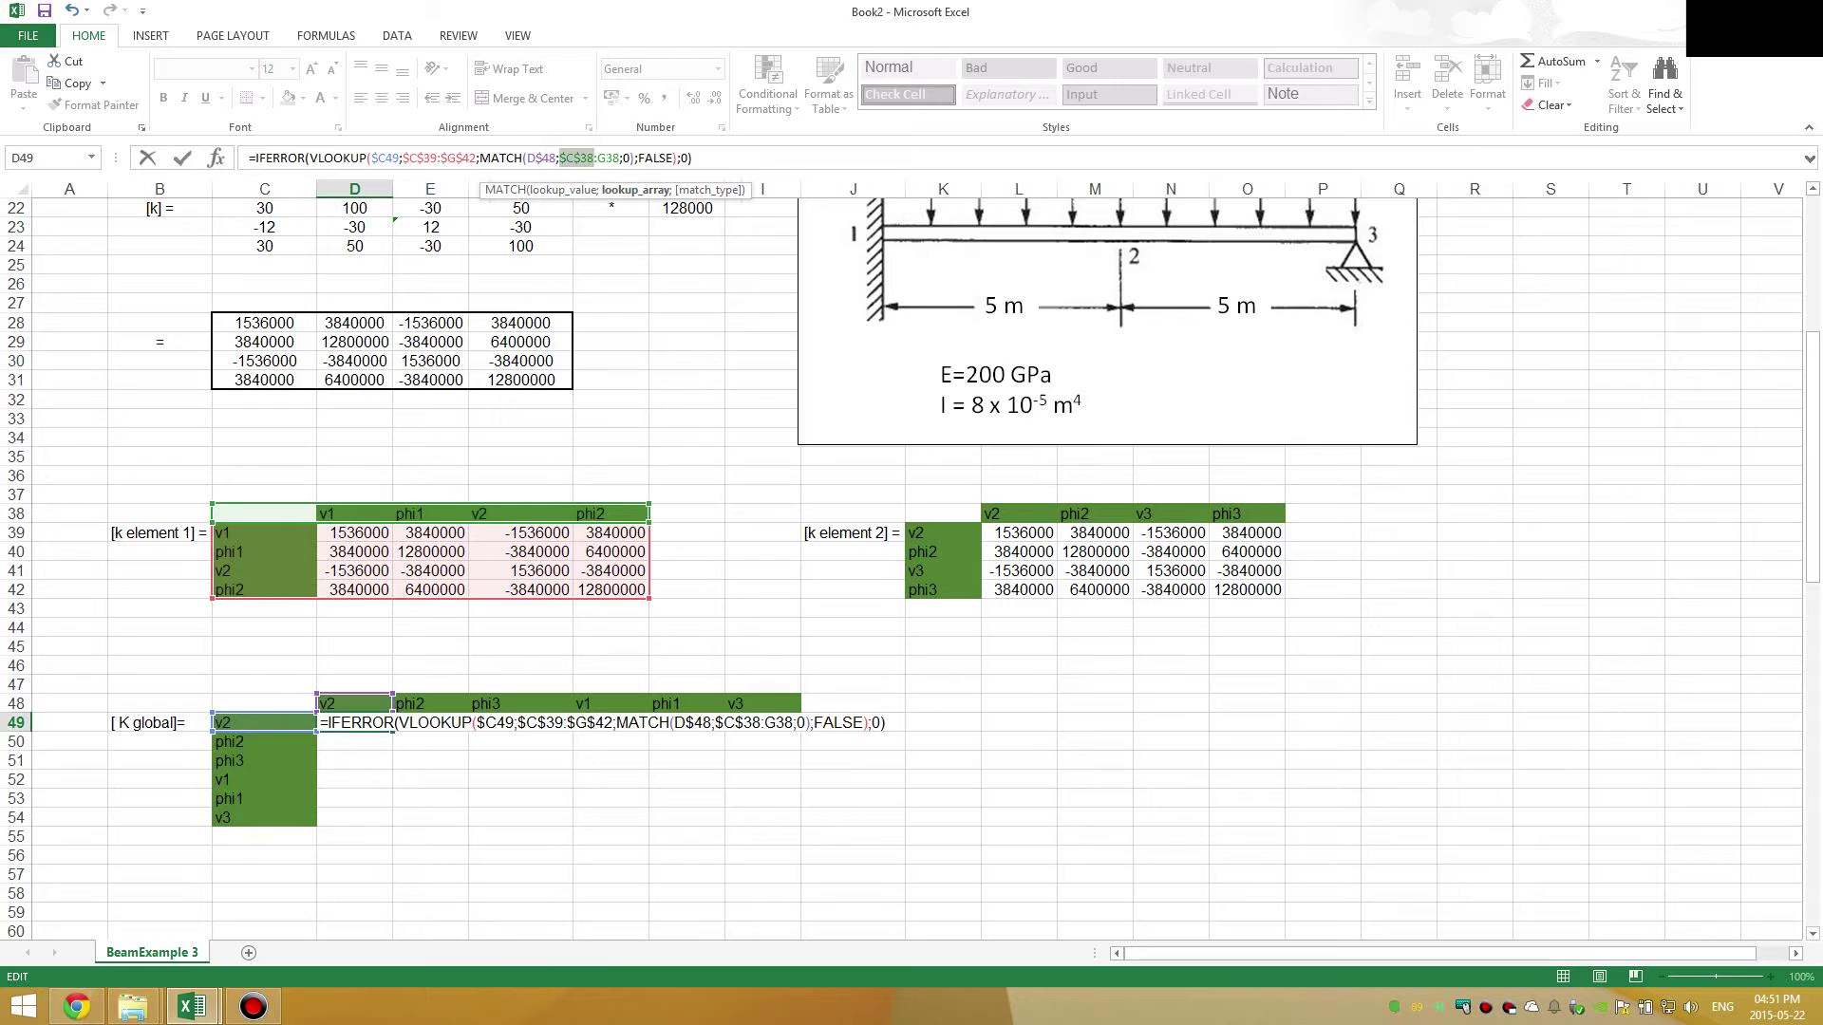
key(F4)
click(708, 158)
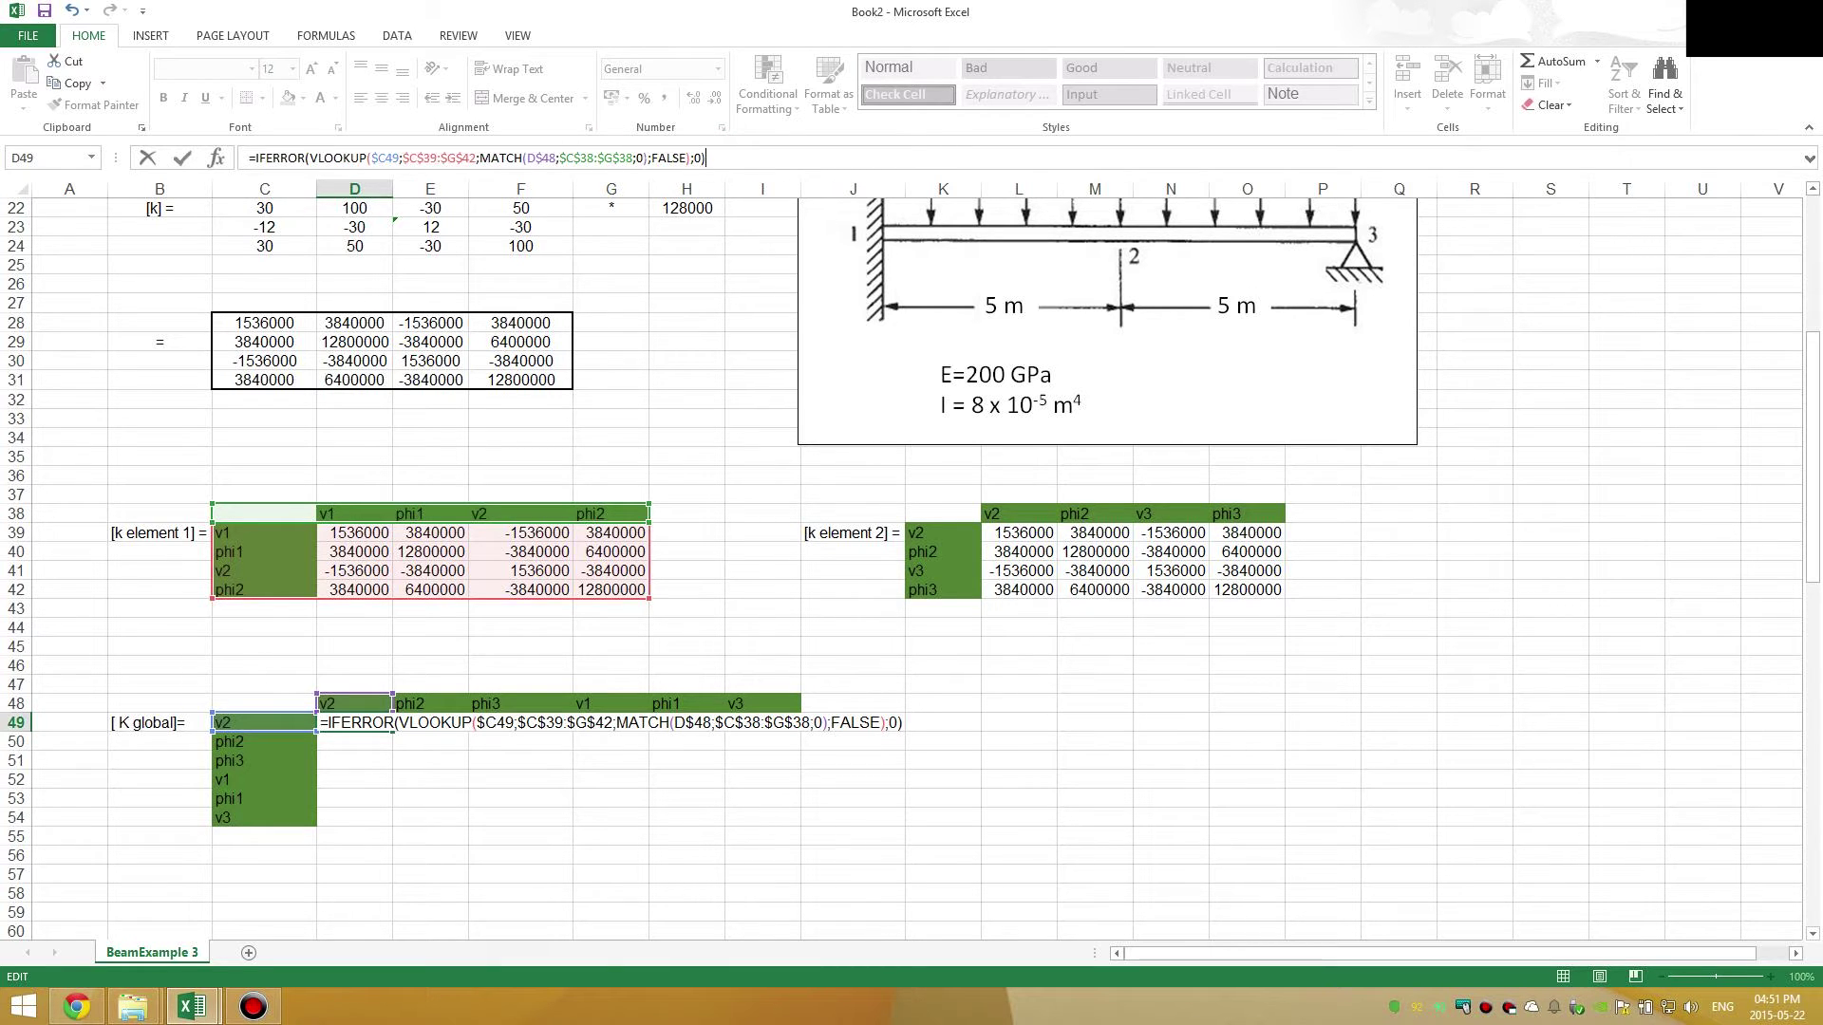
- Copy the whole IFERROR expression and append it to the same formula as a second term added with a plus sign
drag(711, 157, 254, 158)
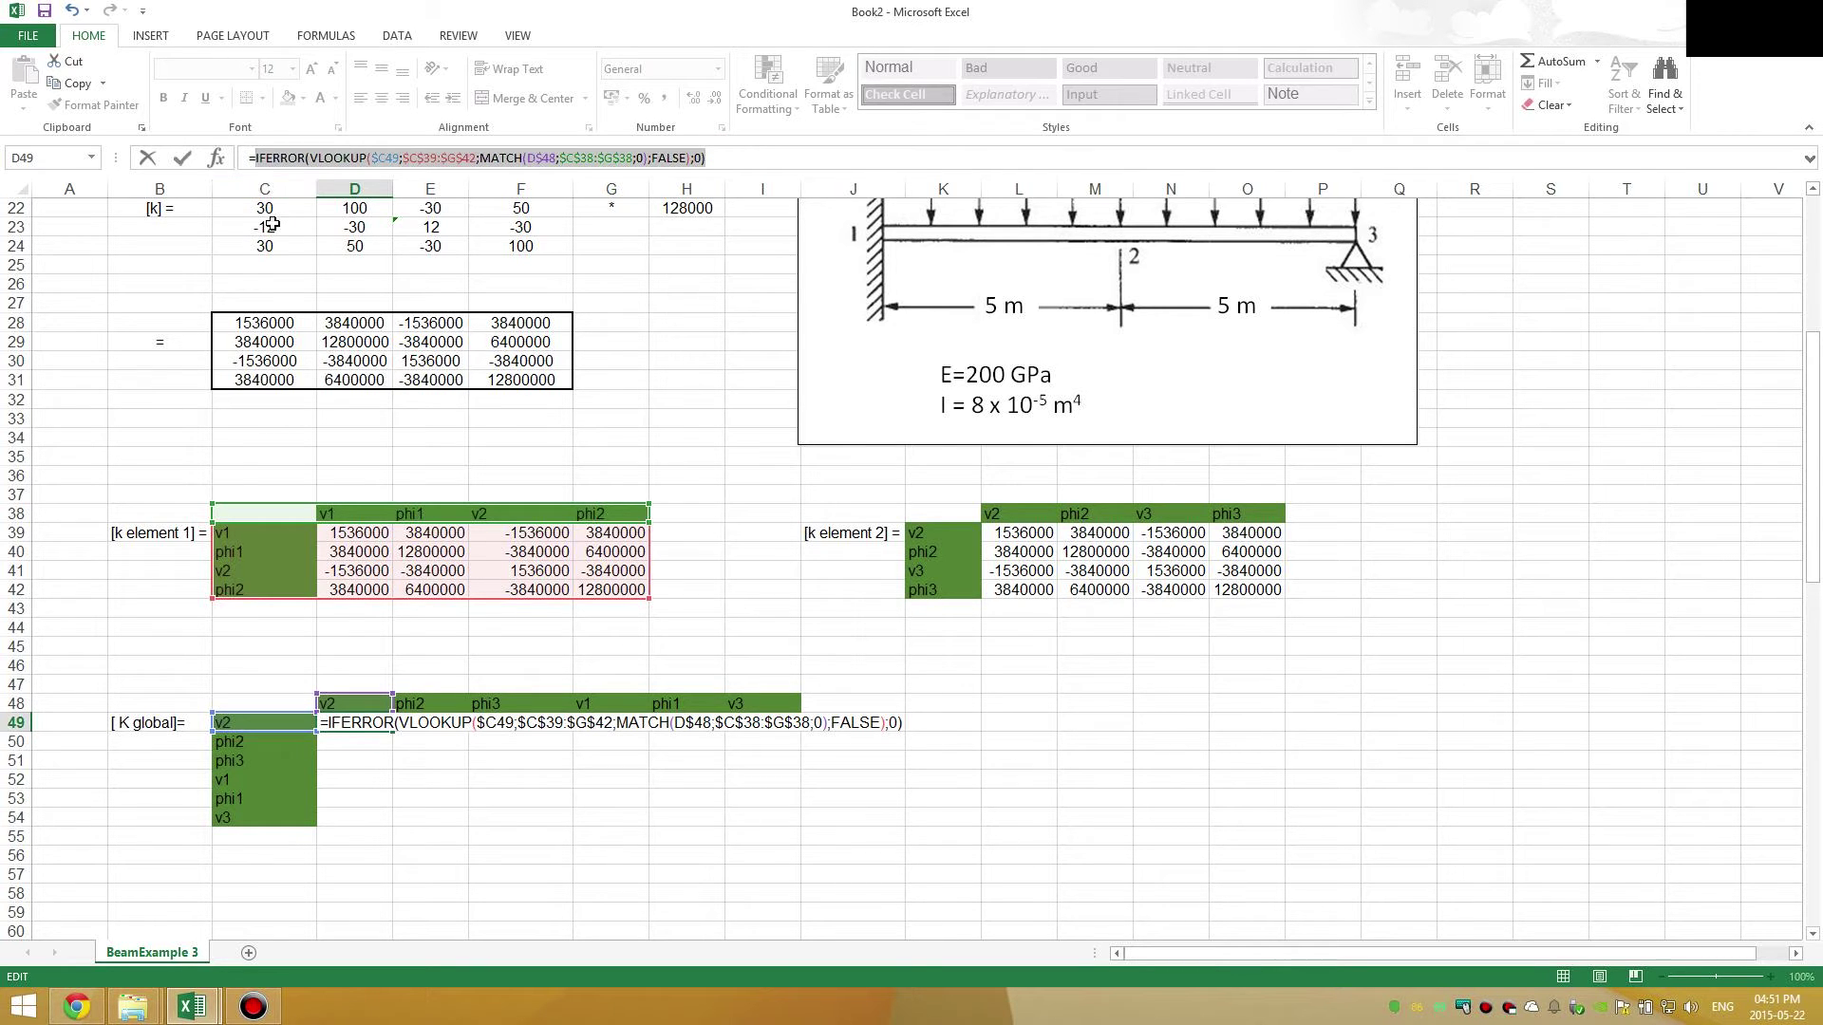
key(ctrl+c)
click(734, 153)
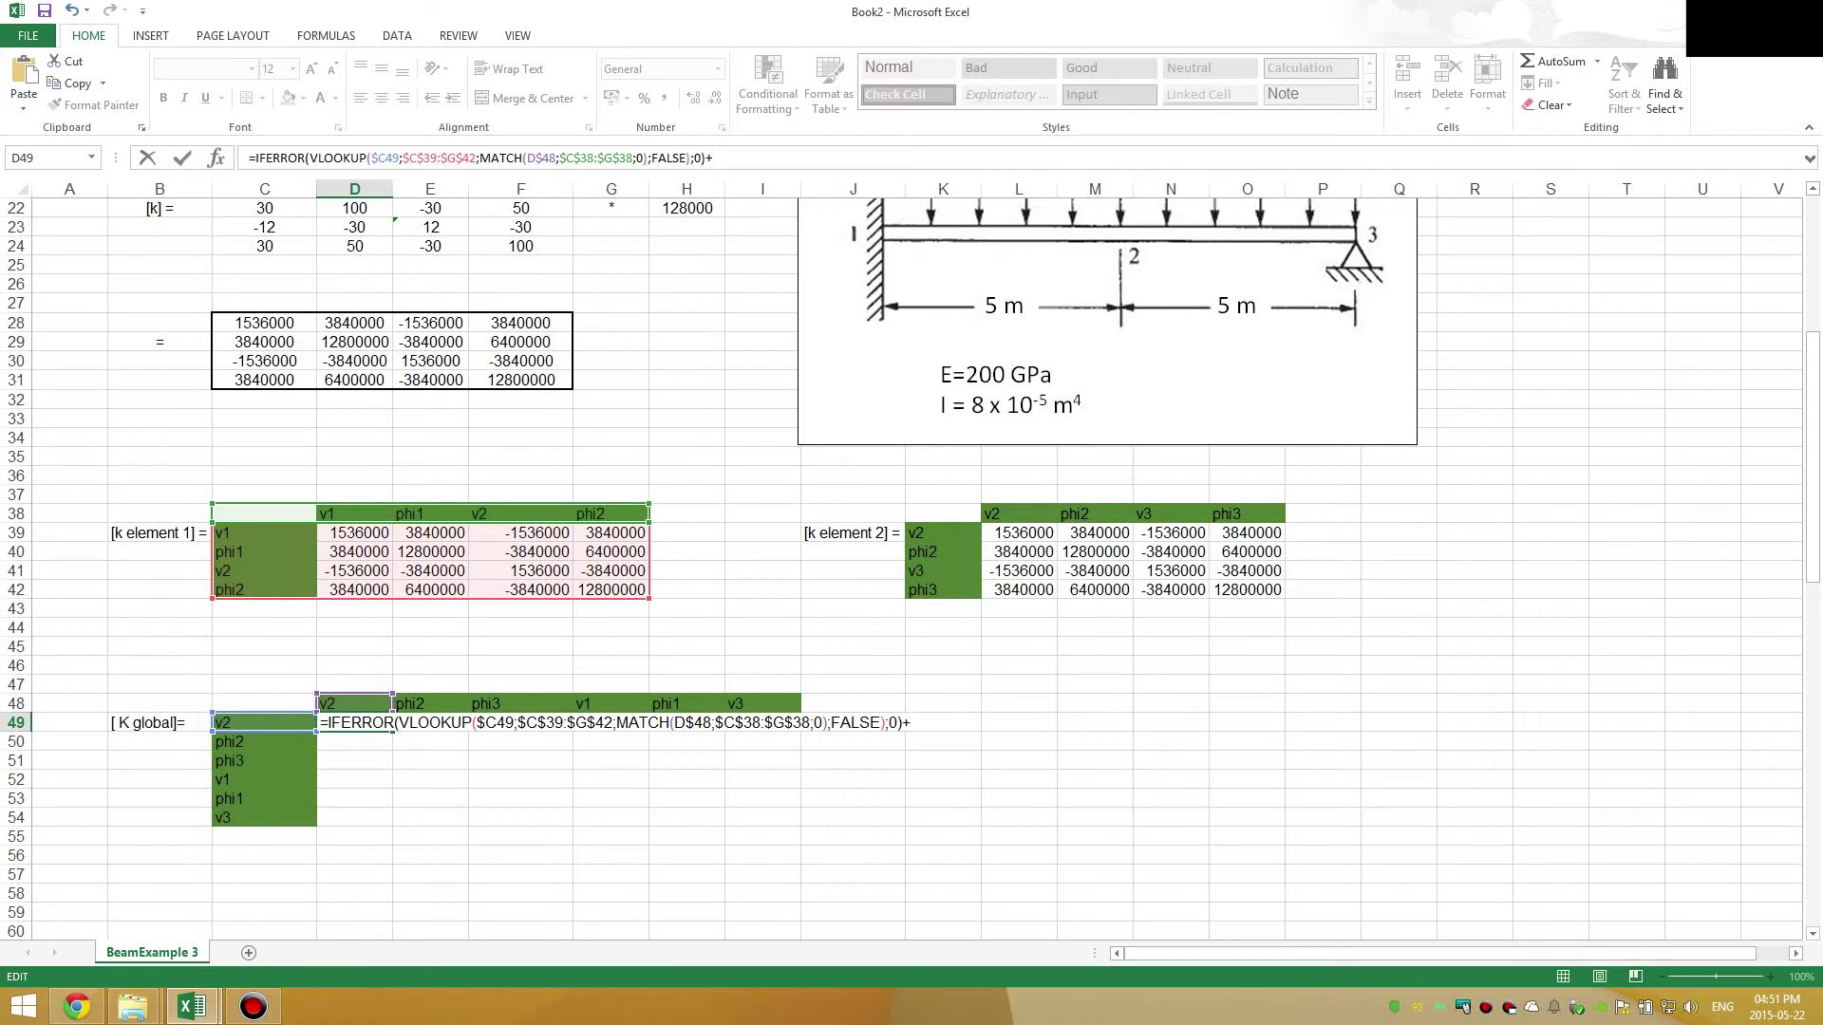
text(+)
key(ctrl+v)
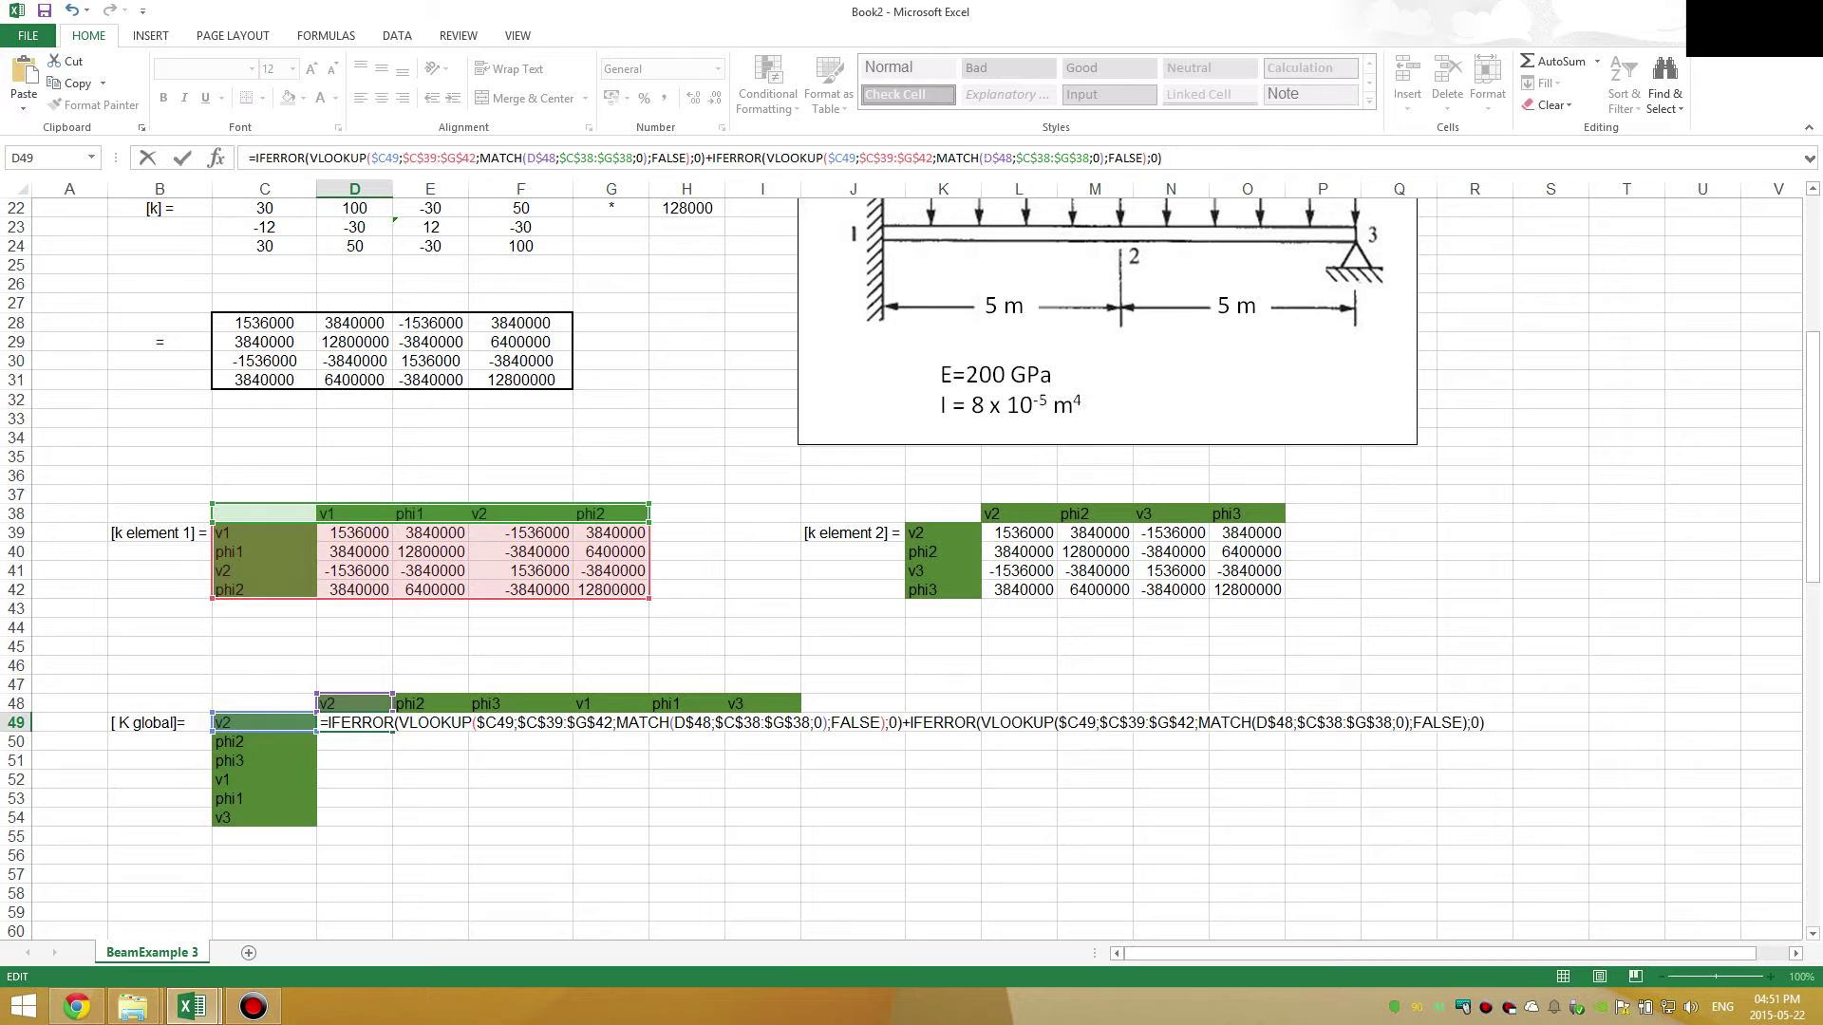
- Replace the second VLOOKUP's table range with the absolute element 2 range $K$39:$O$42
drag(933, 158, 859, 160)
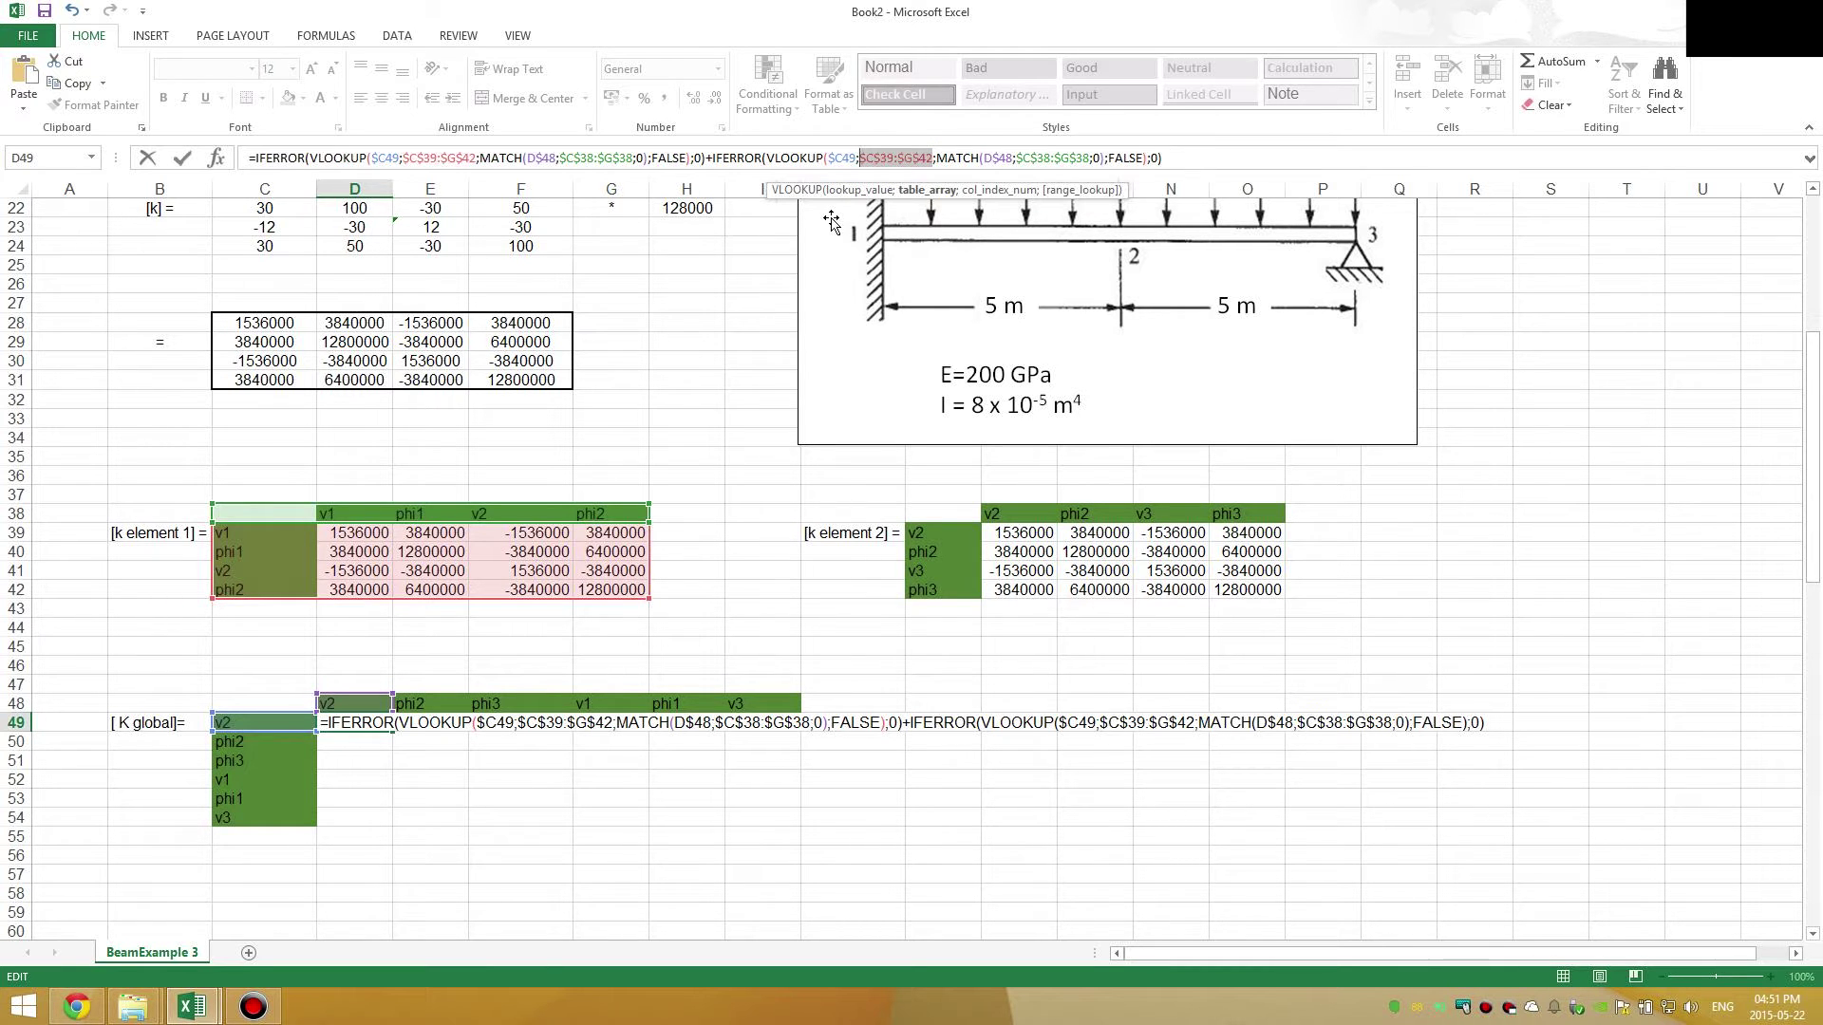
key(Delete)
drag(930, 519, 1272, 593)
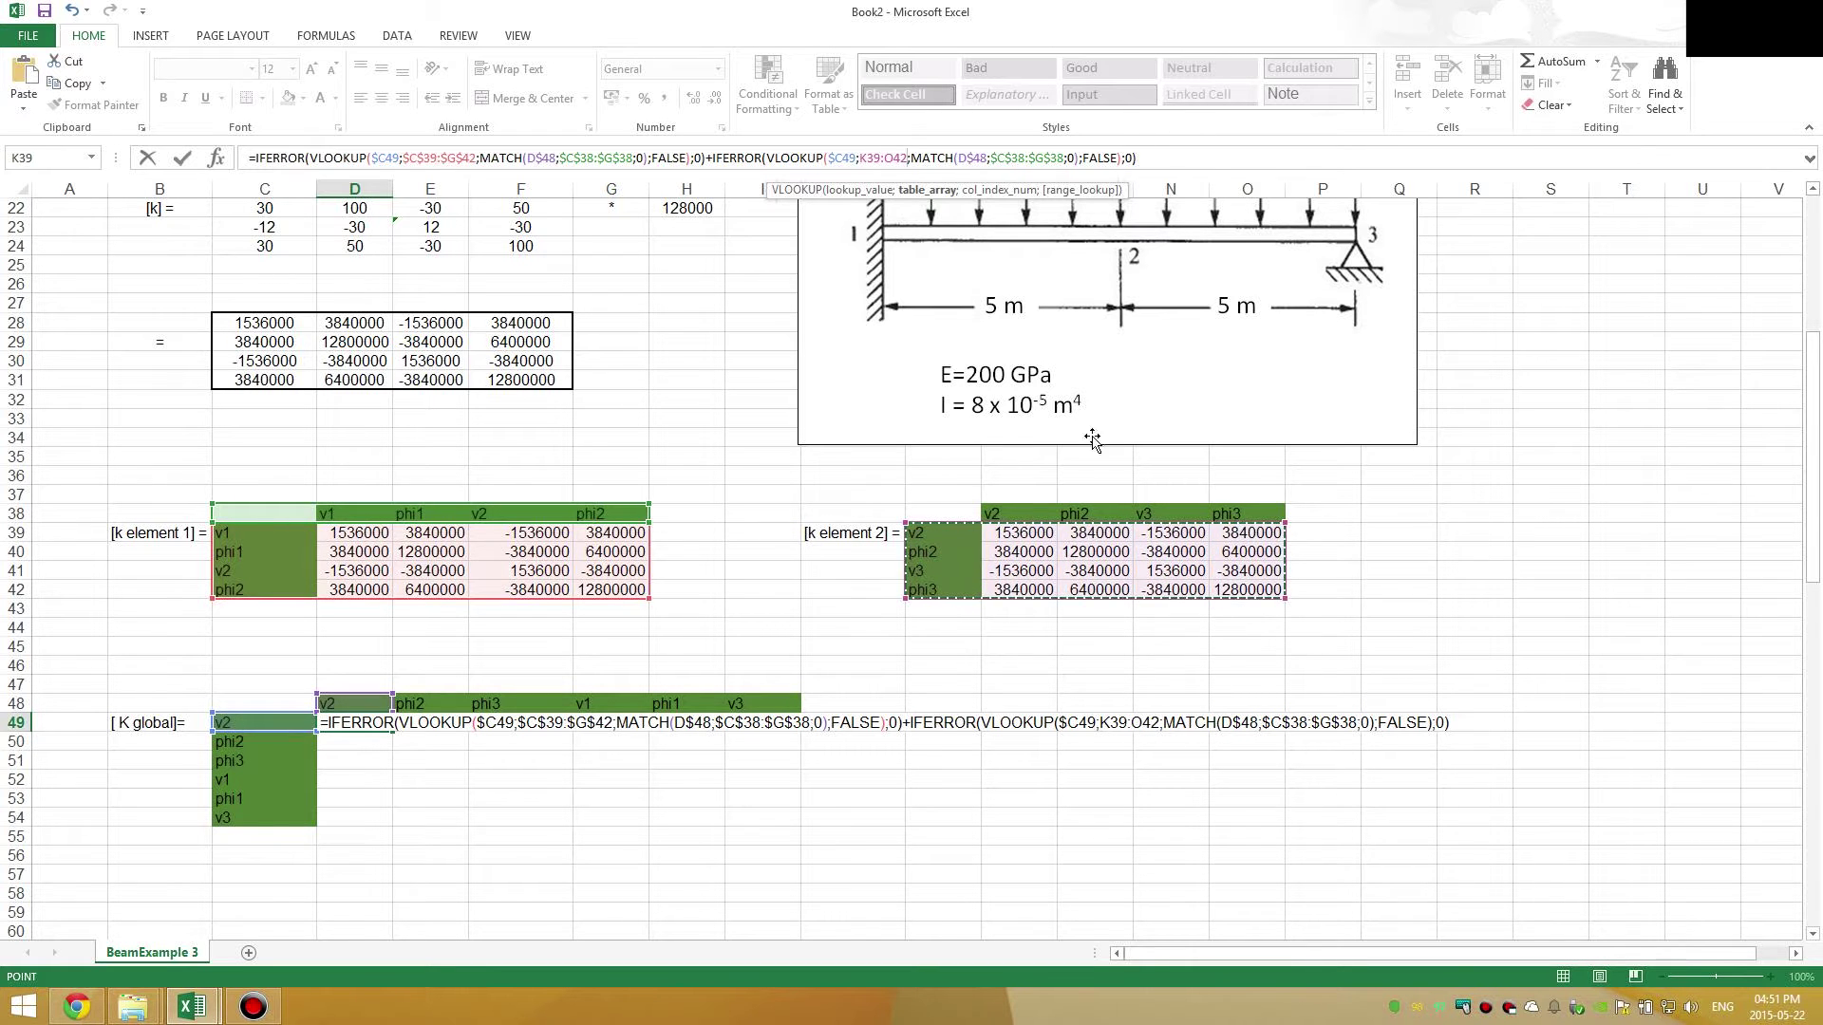
key(F4)
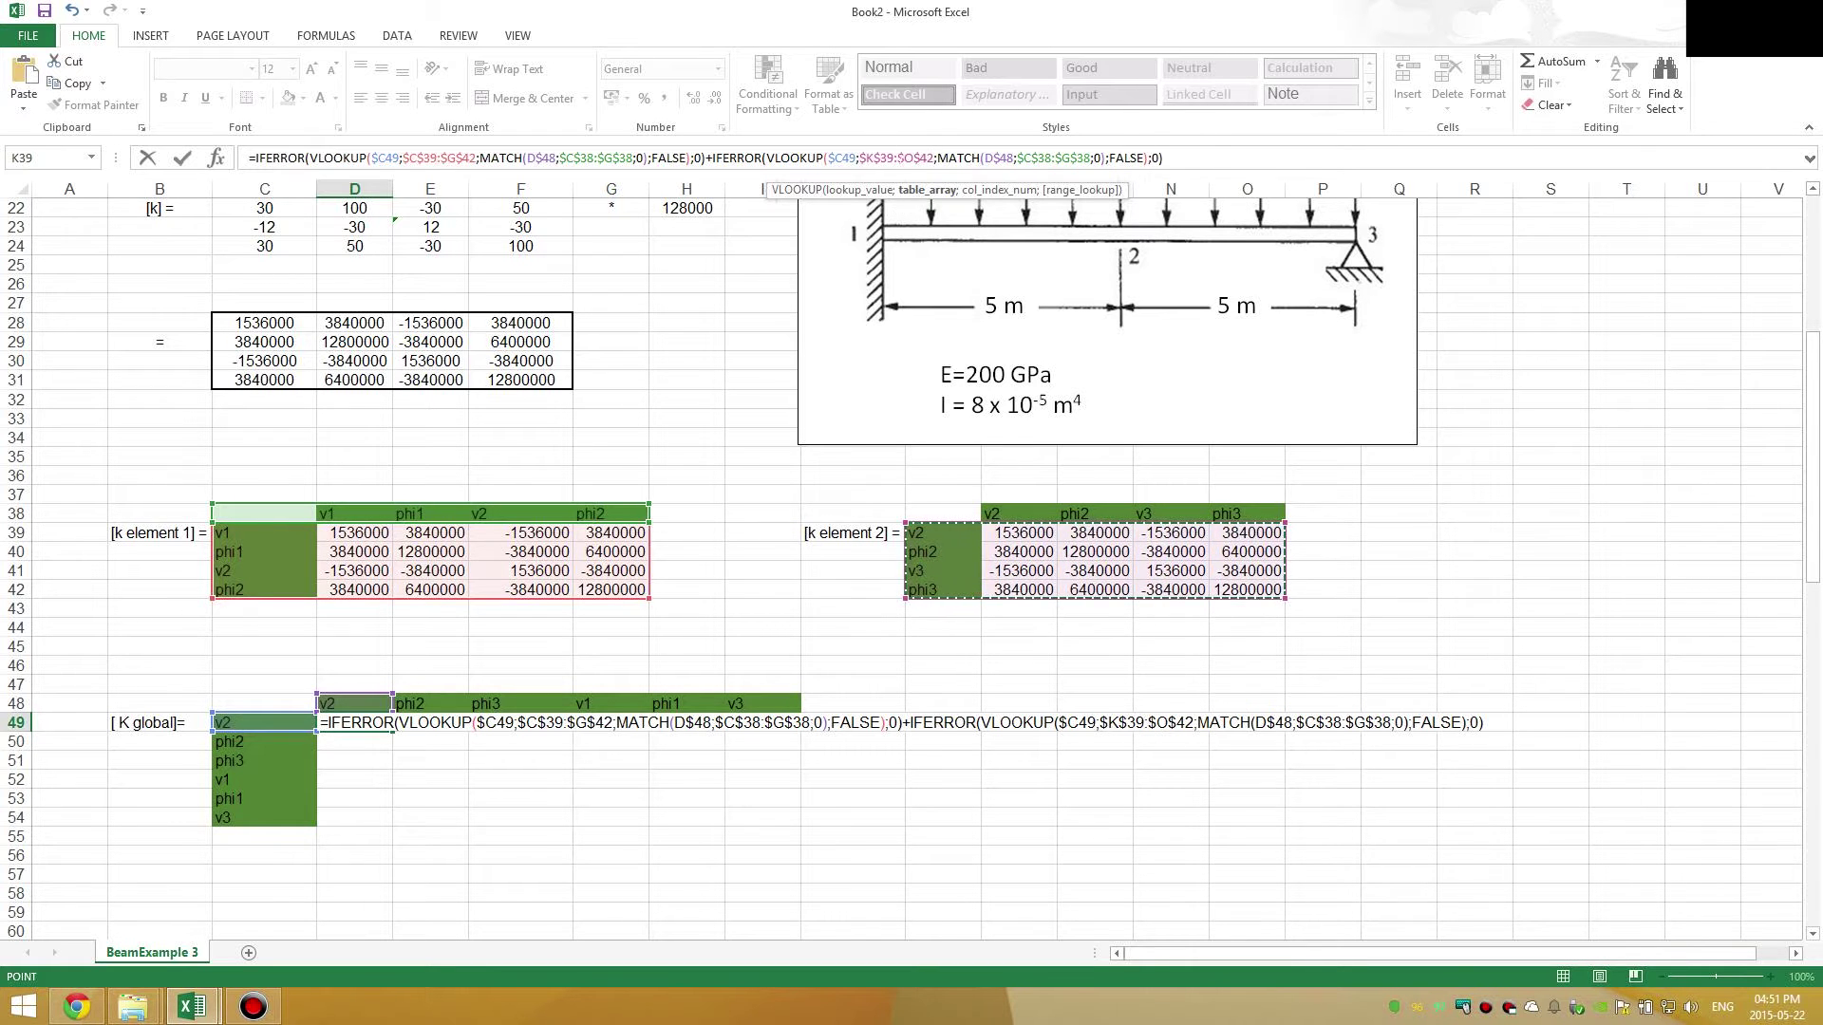
- Replace the second MATCH's lookup range with the absolute element 2 header range $K$38:$O$38
drag(1089, 157, 1018, 158)
key(BackSpace)
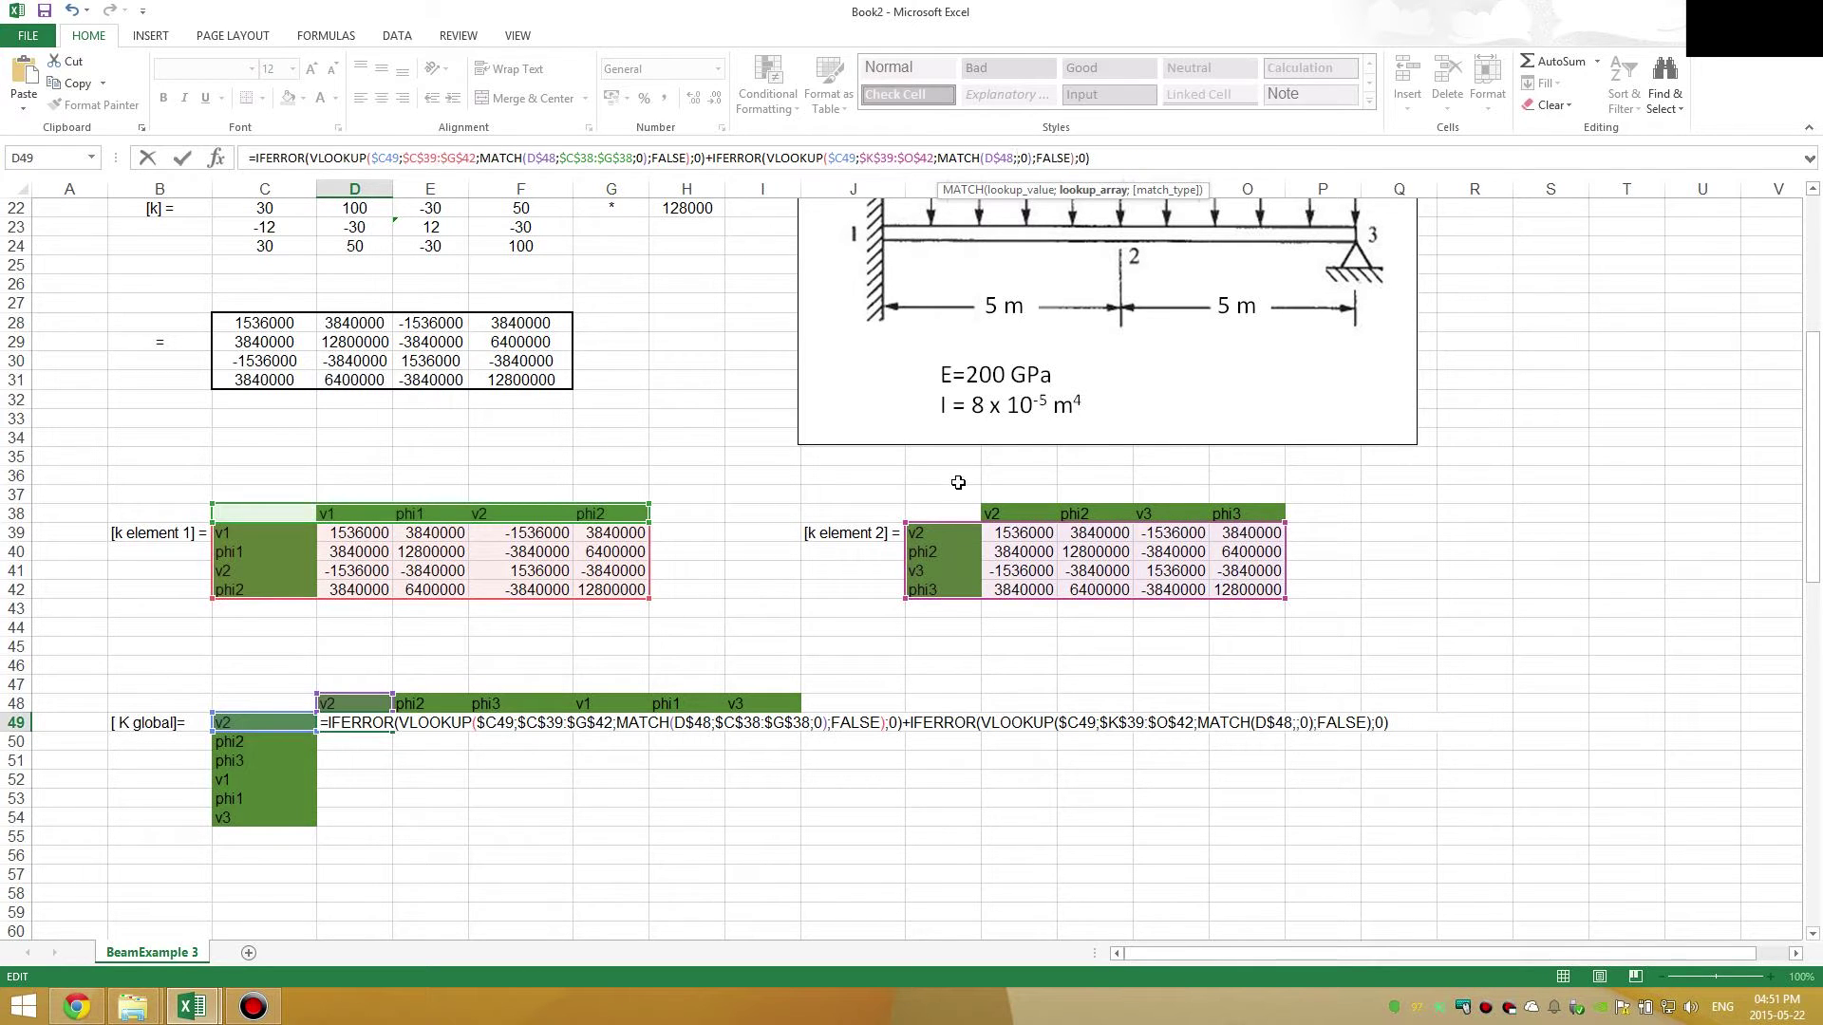
drag(948, 513, 1224, 515)
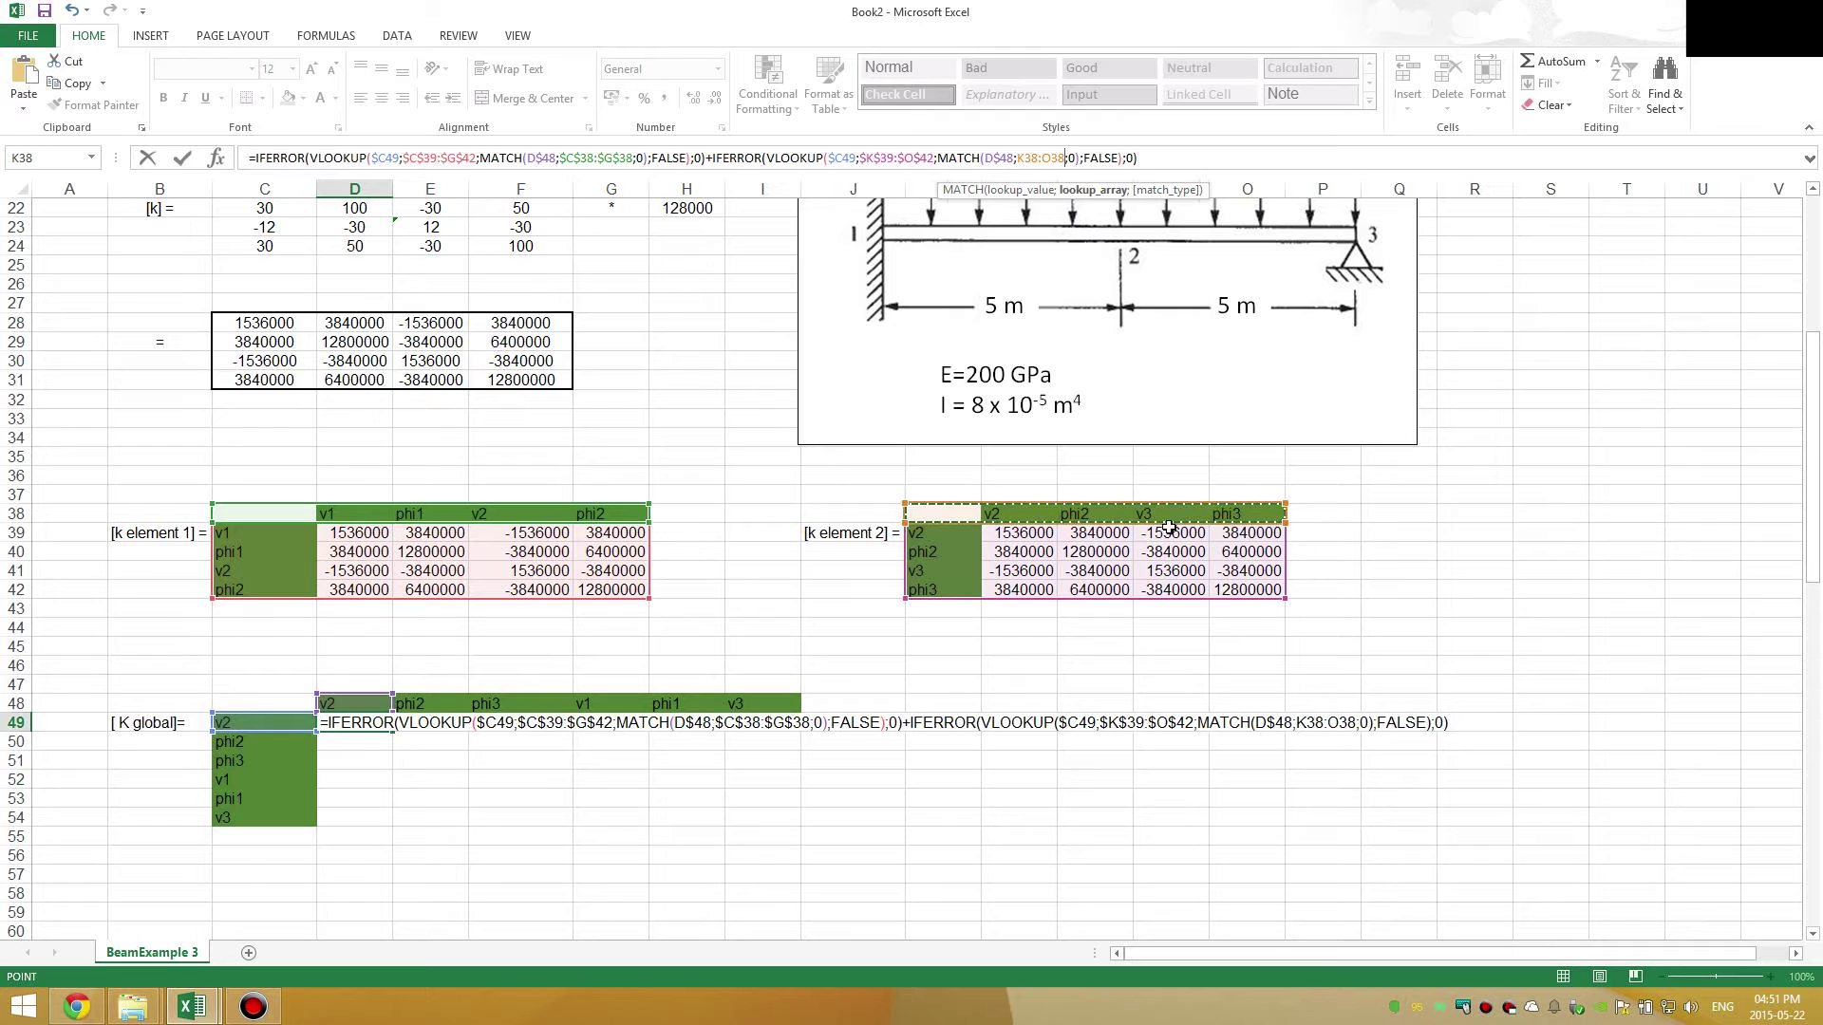
key(F4)
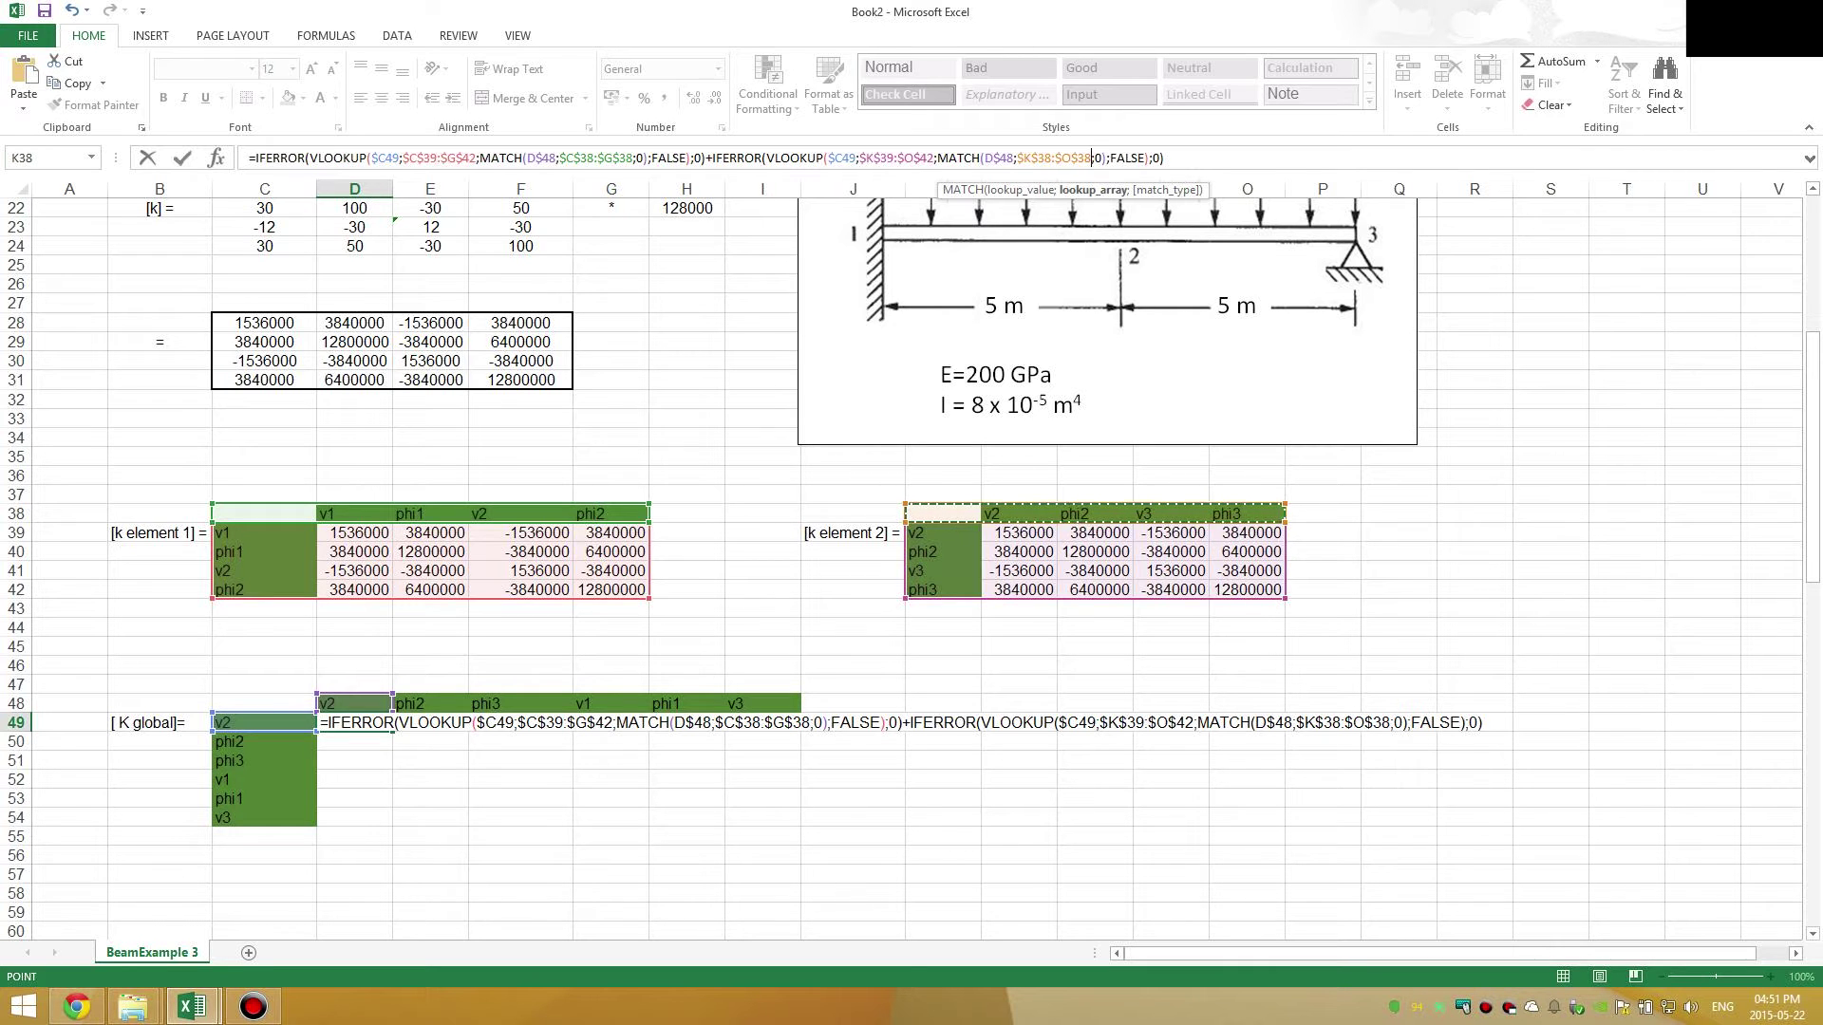
- Commit the formula in D49 and fill it across the whole global matrix range D49:I54
click(1174, 158)
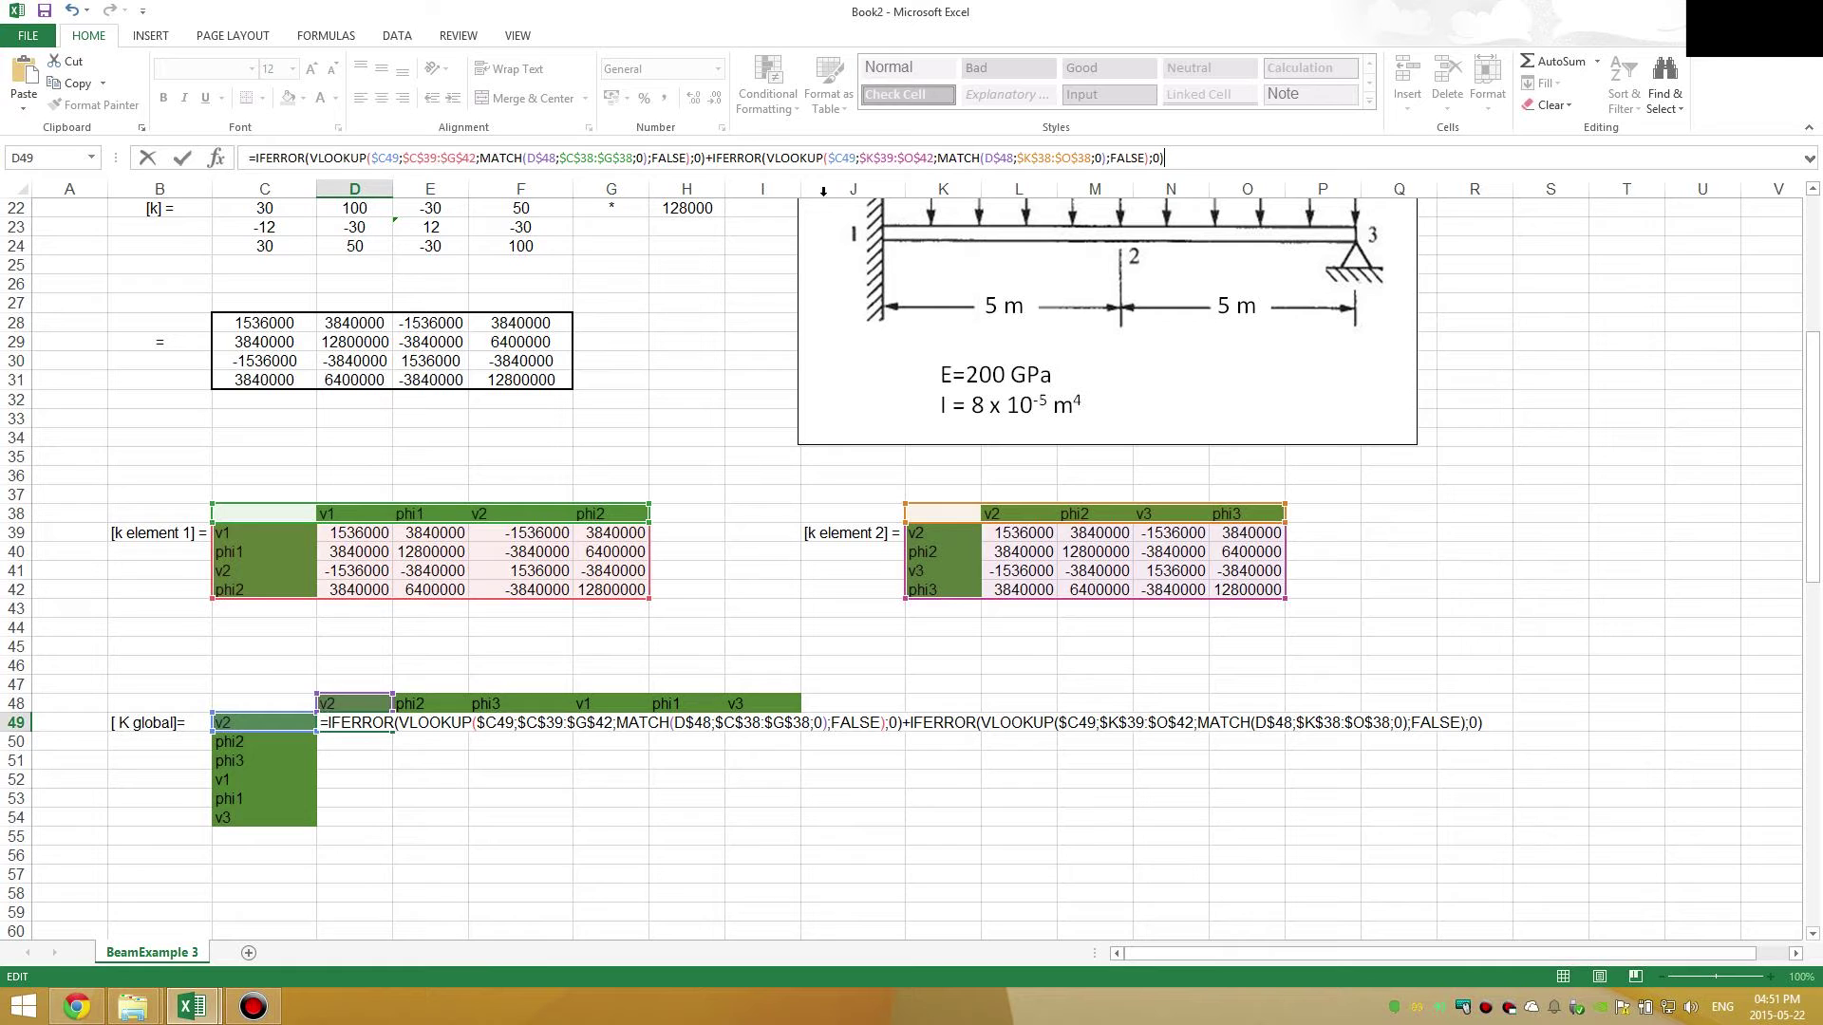
click(1199, 159)
key(ctrl+Return)
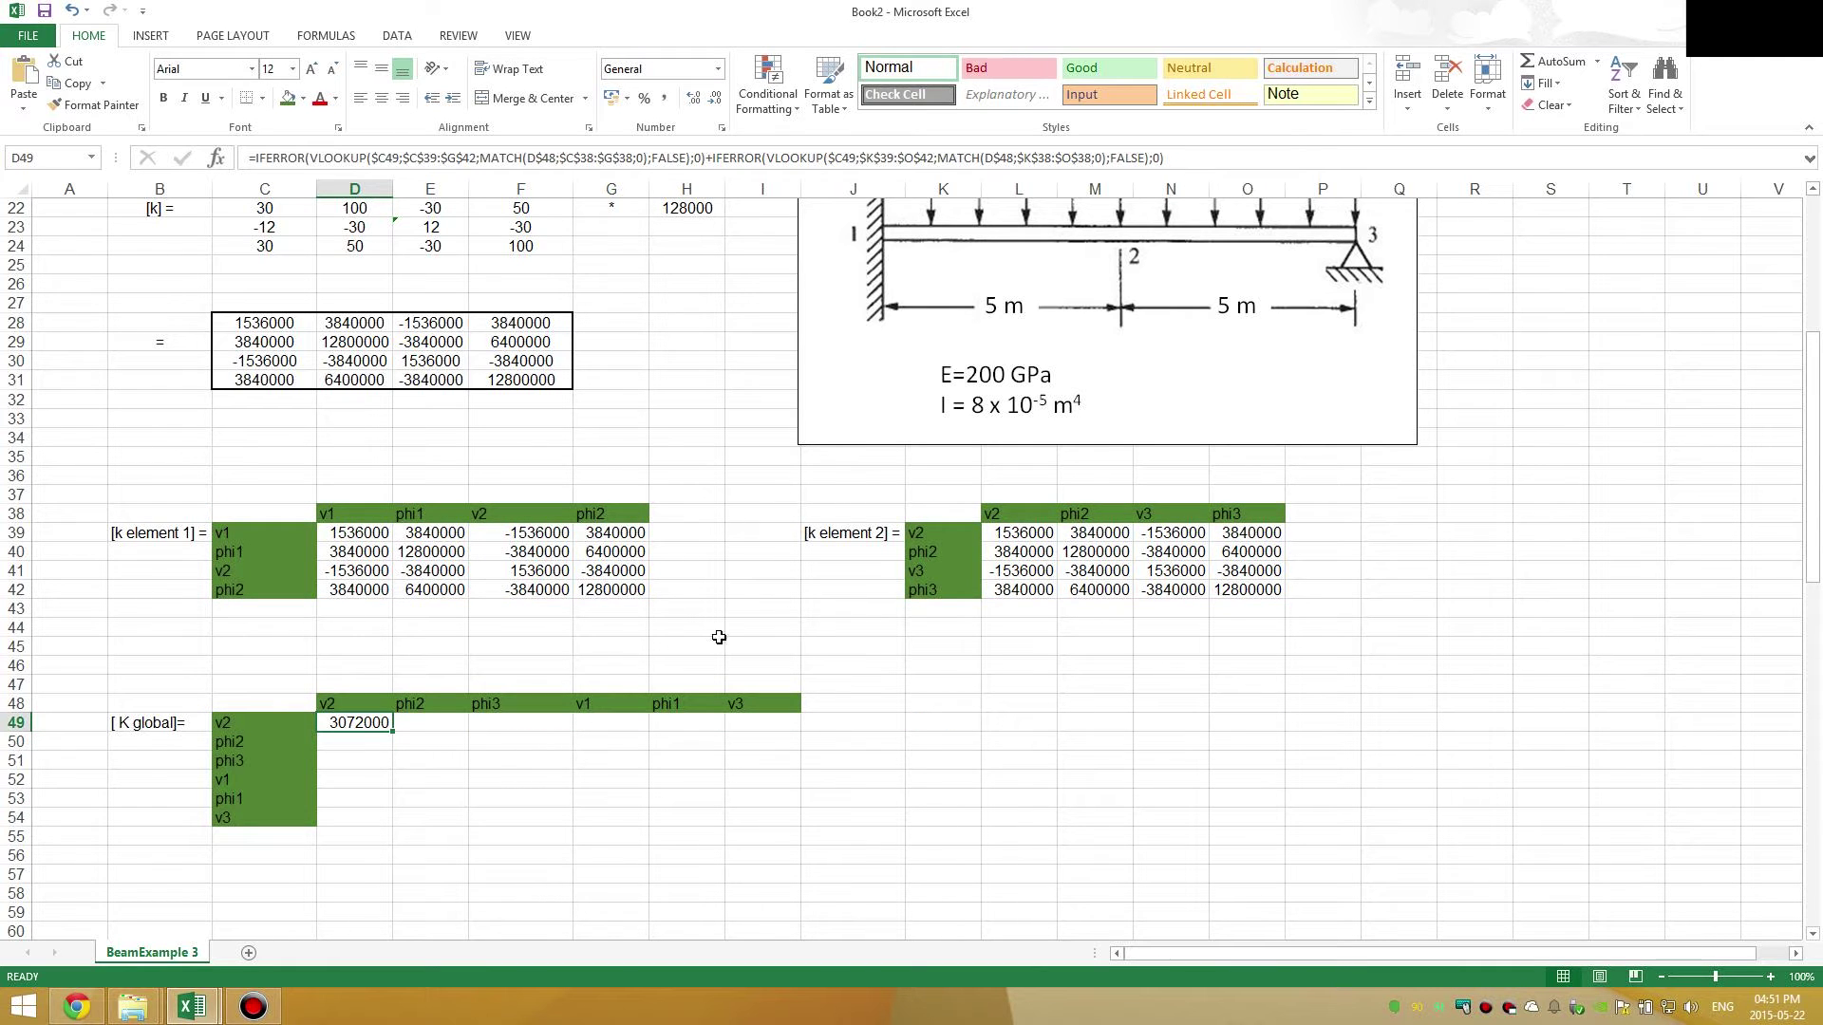
drag(394, 733, 798, 822)
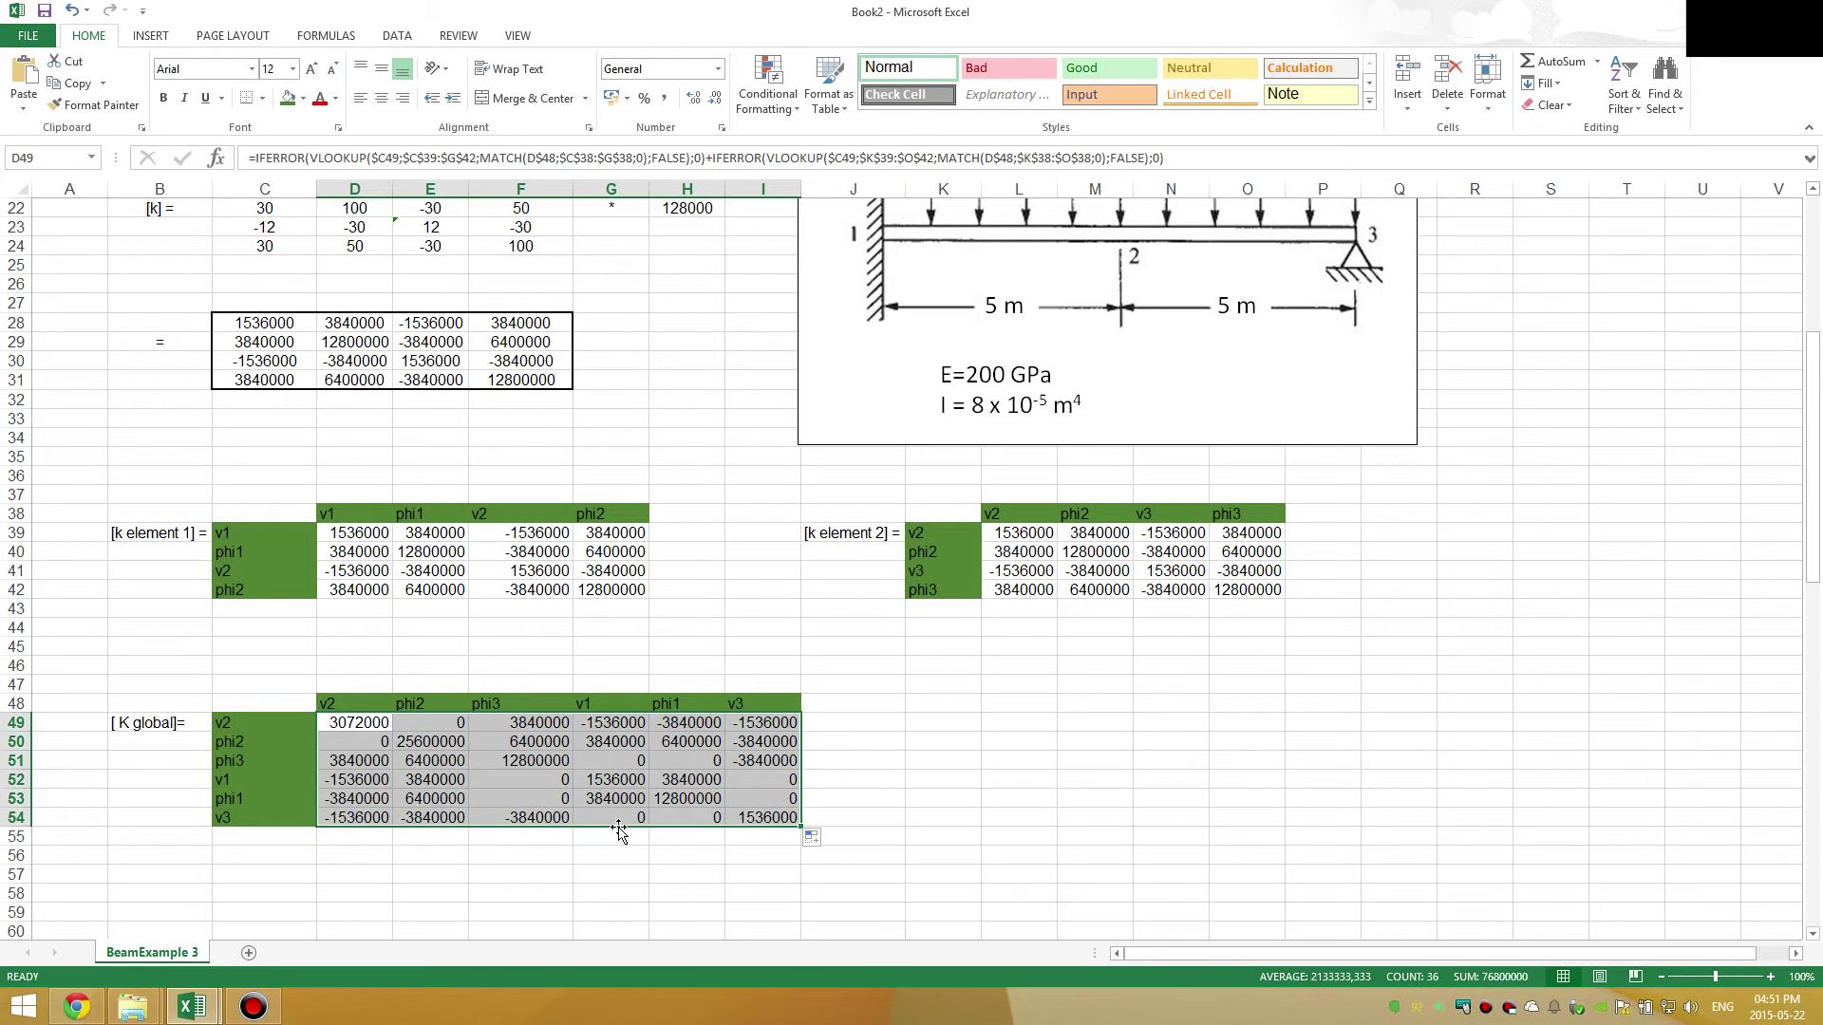
click(390, 759)
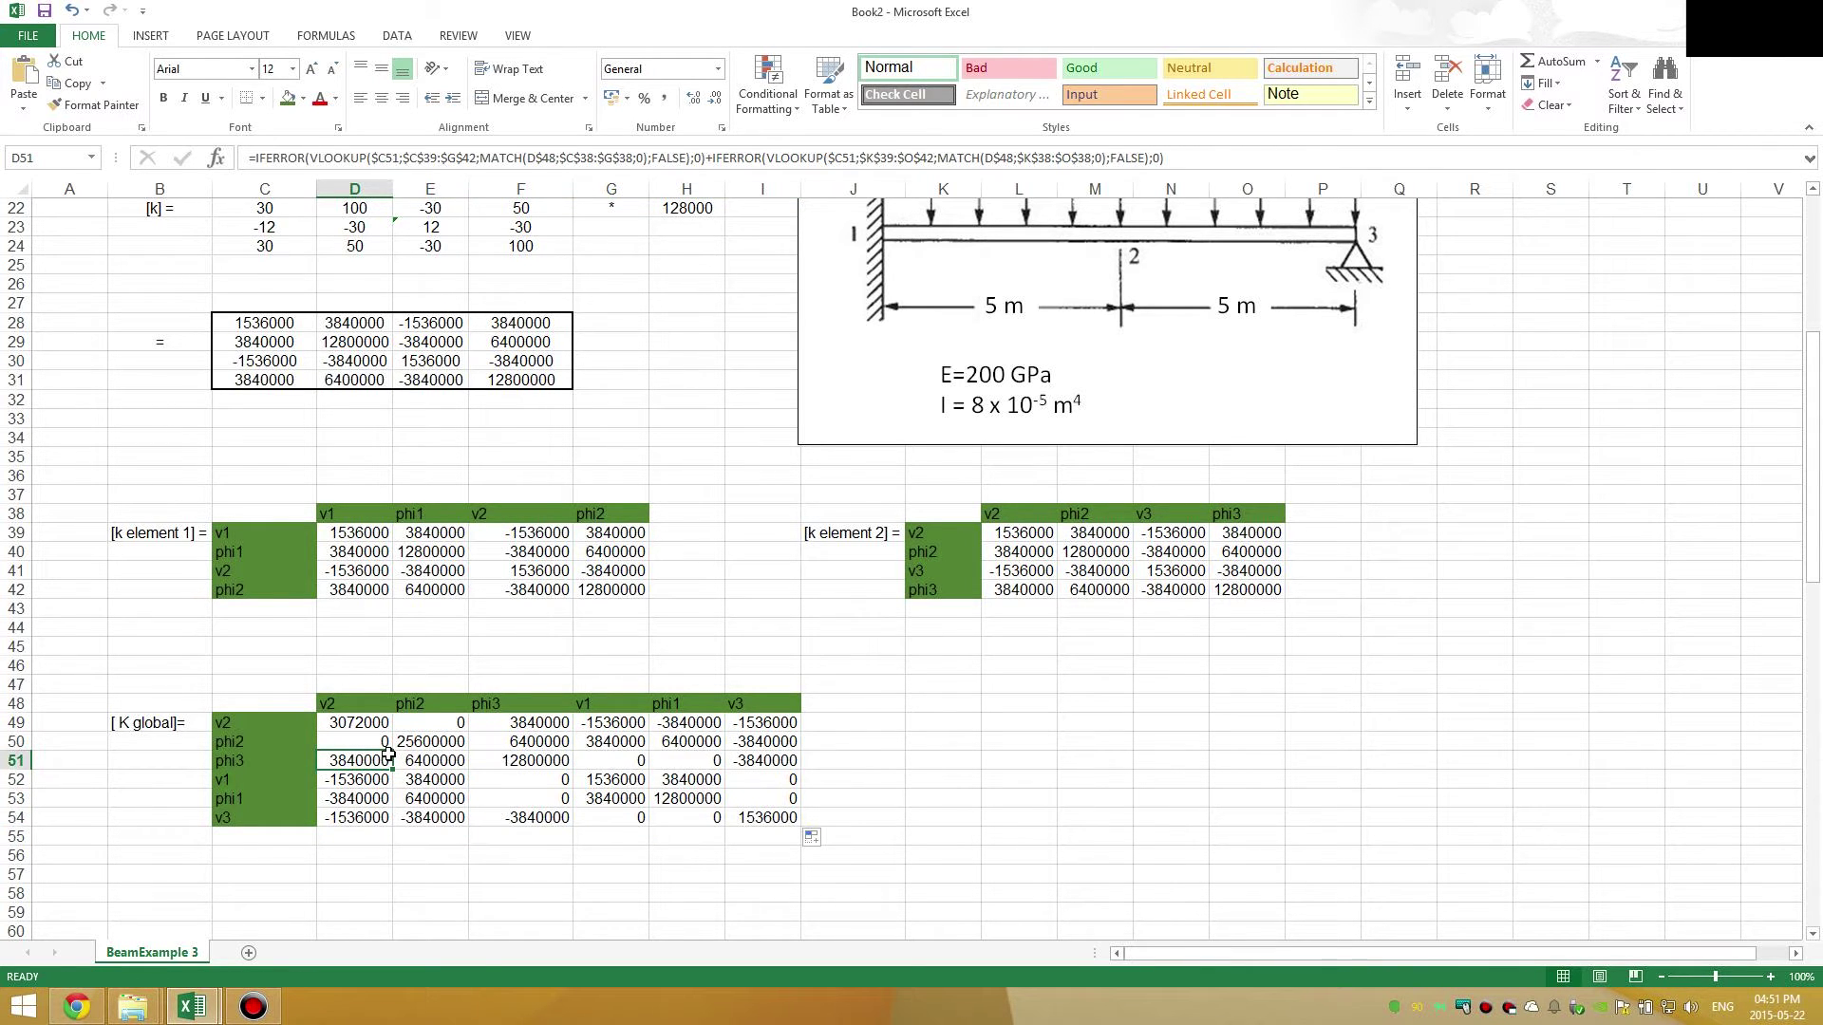
- Enter the label "general equation:" in B56 below the global matrix
scroll(389, 754, down, 2)
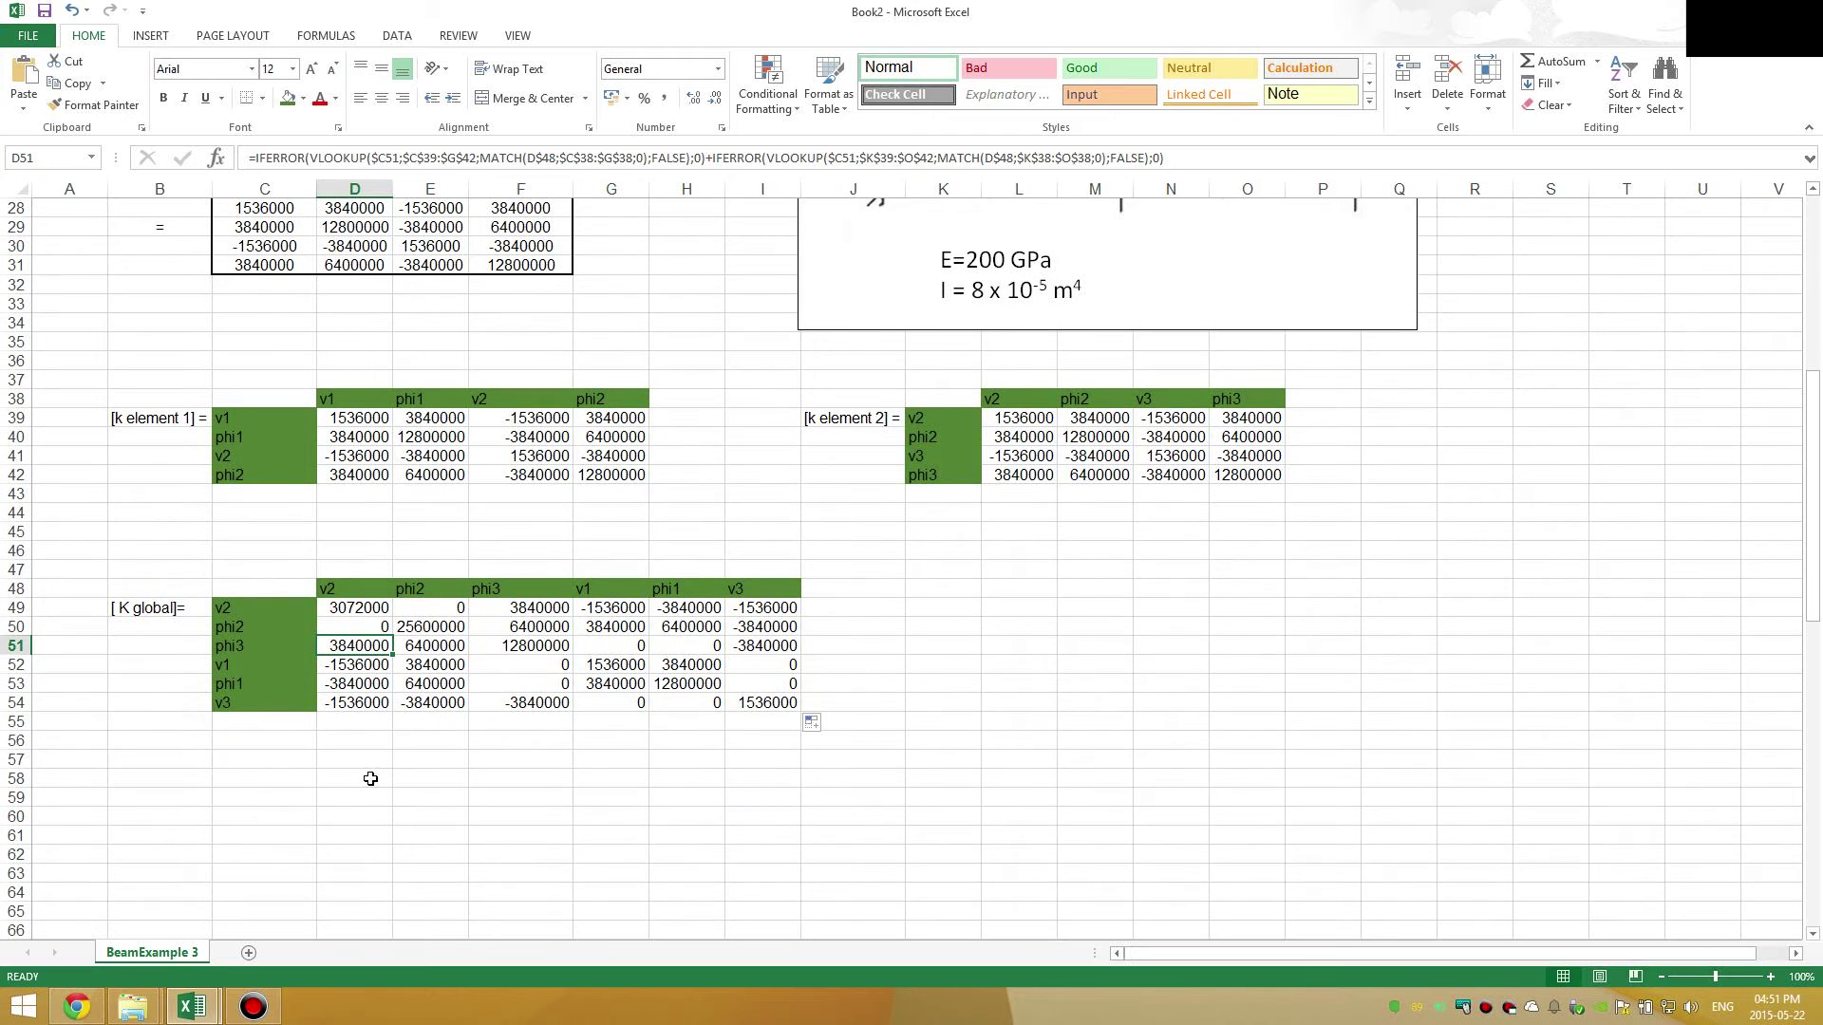
click(394, 787)
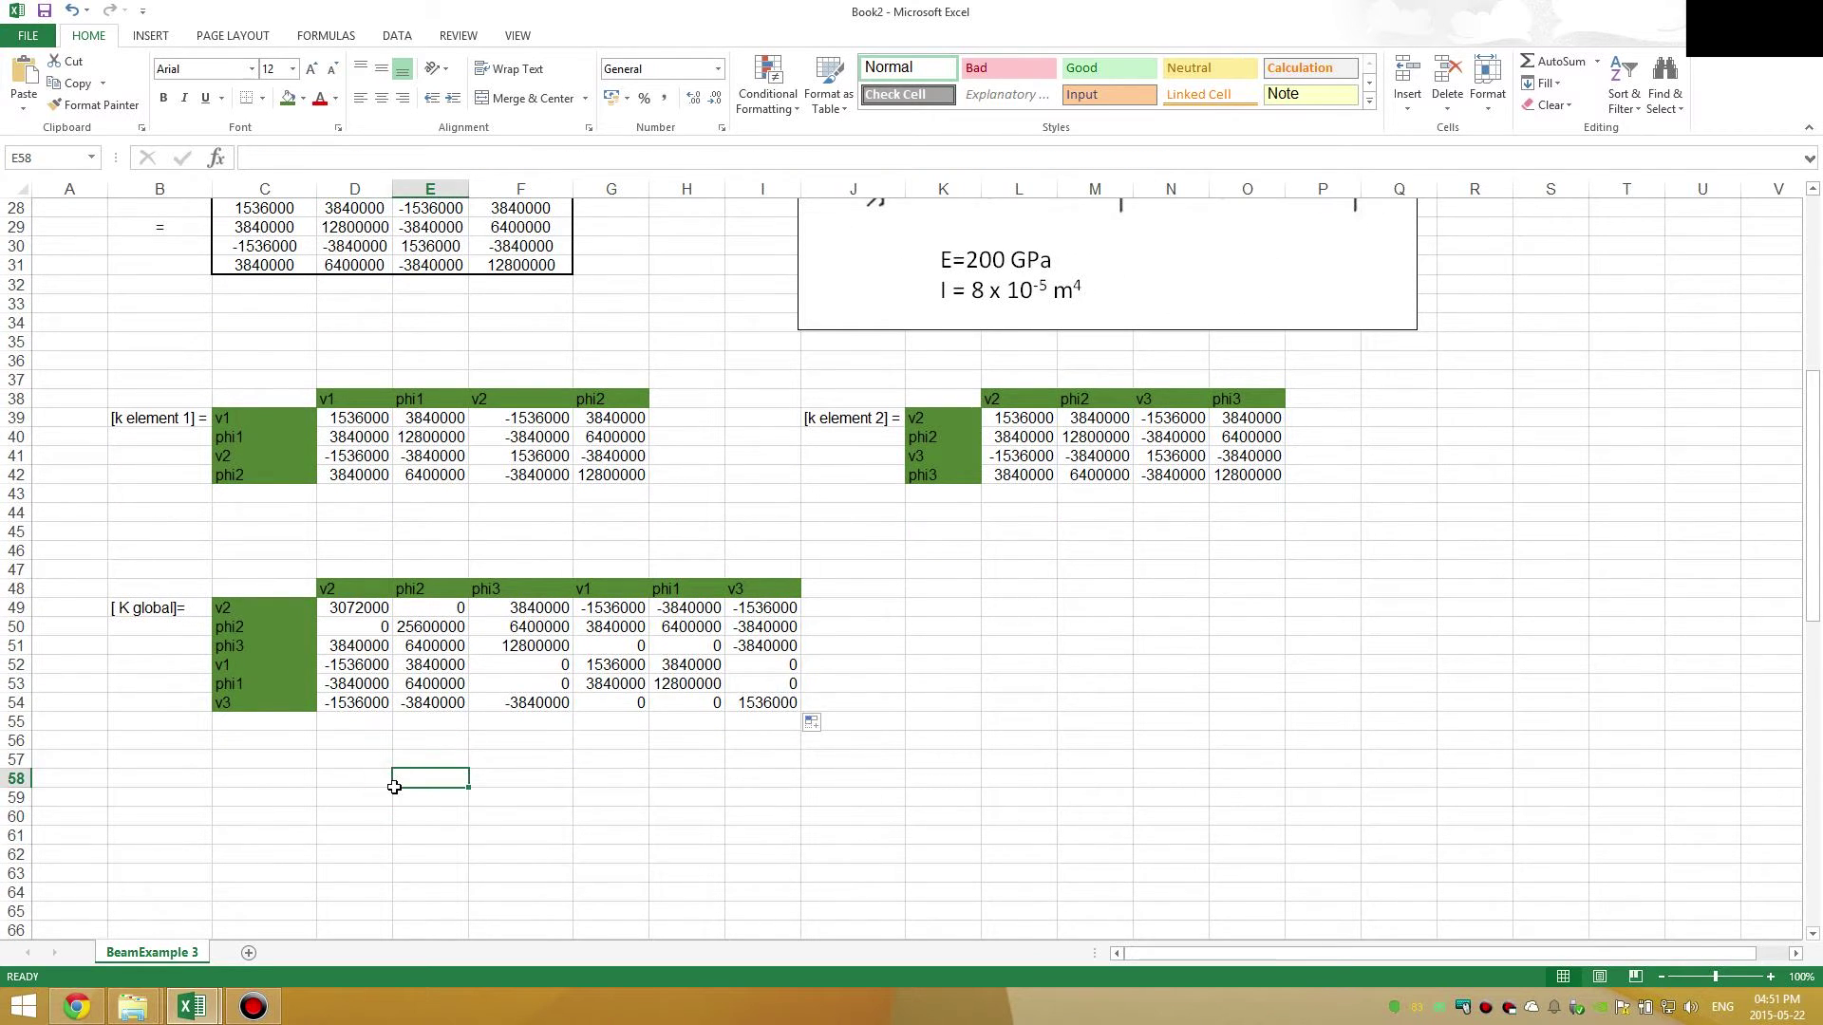
scroll(394, 787, down, 1)
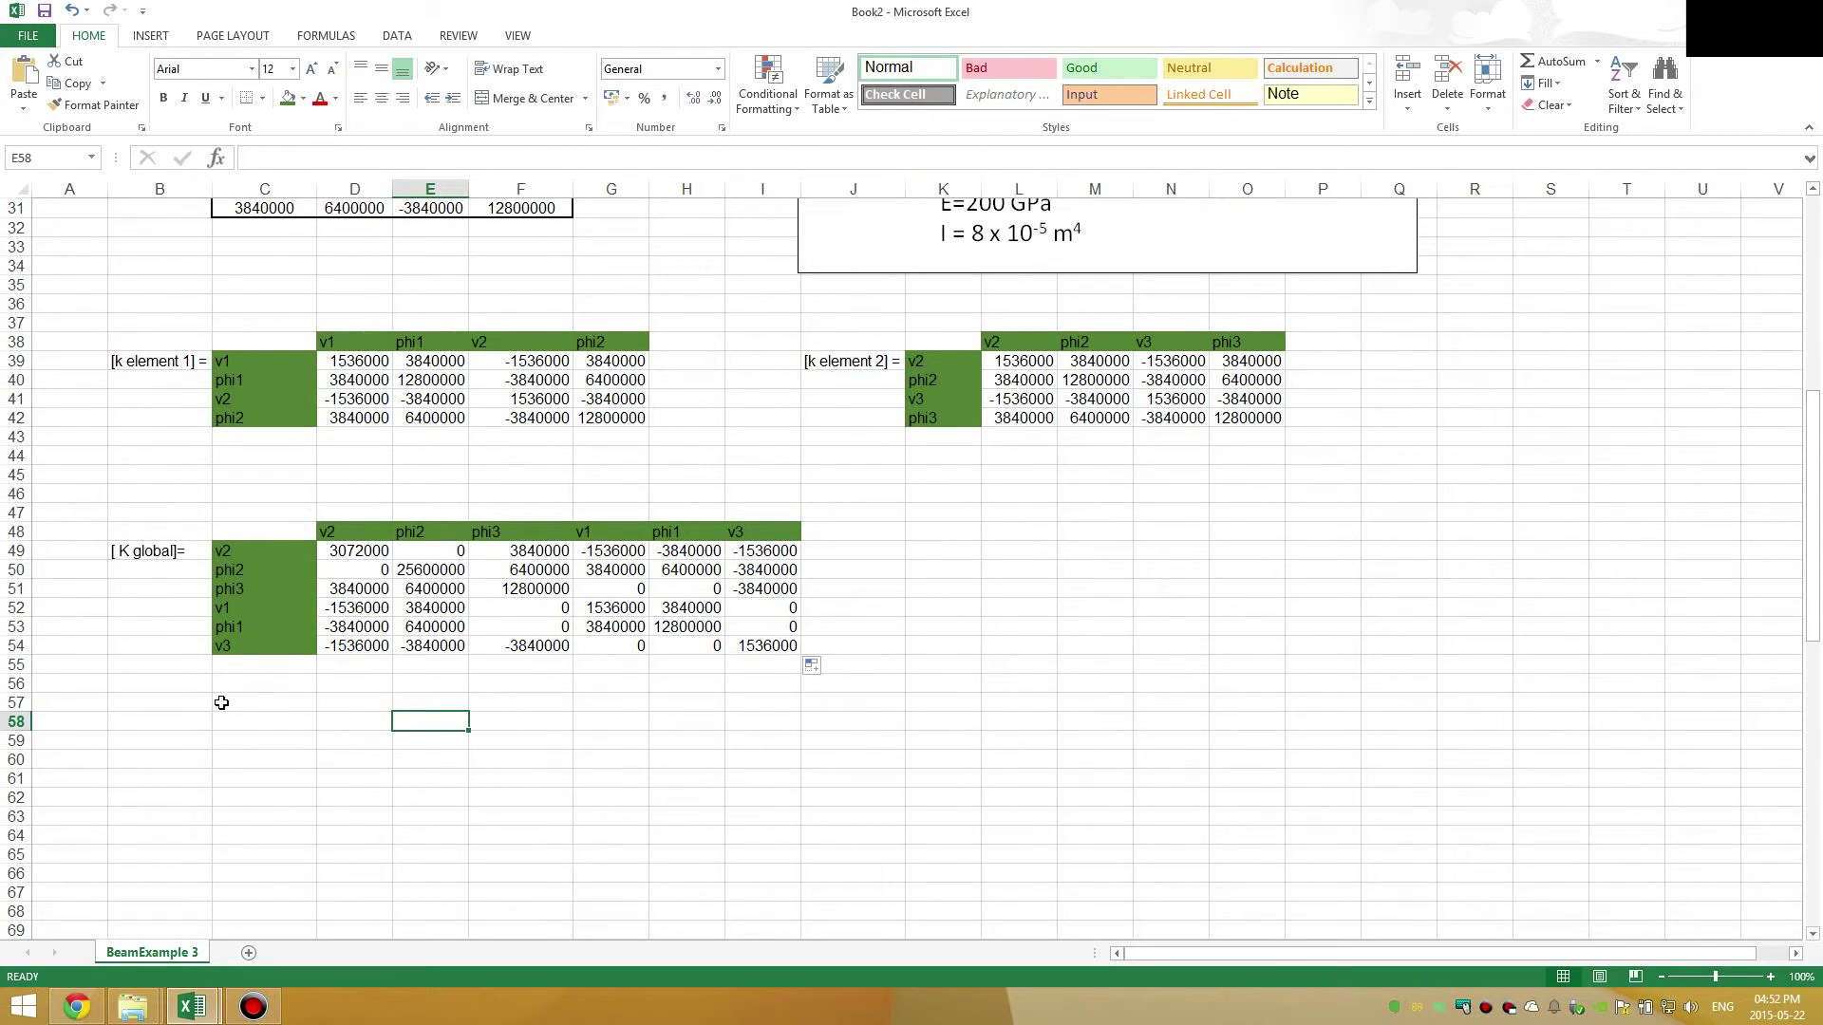
click(139, 689)
text(general)
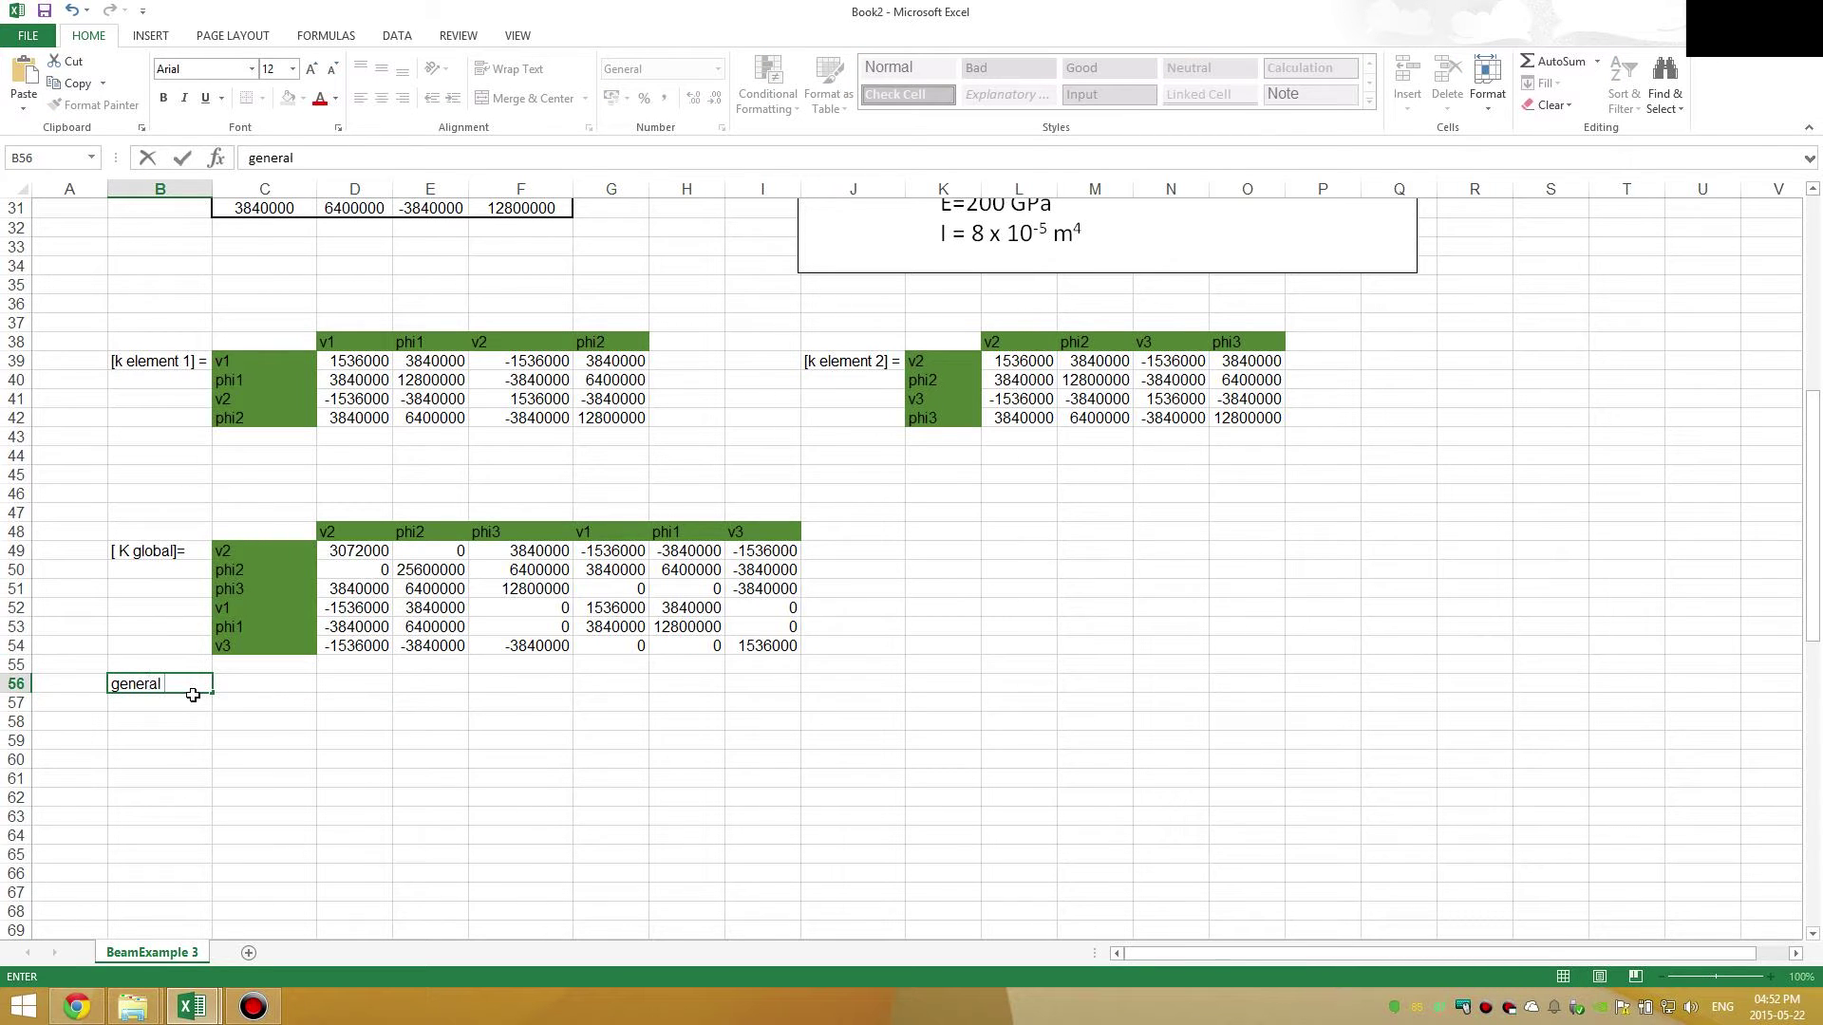
text( equation:)
key(Tab)
key(Tab)
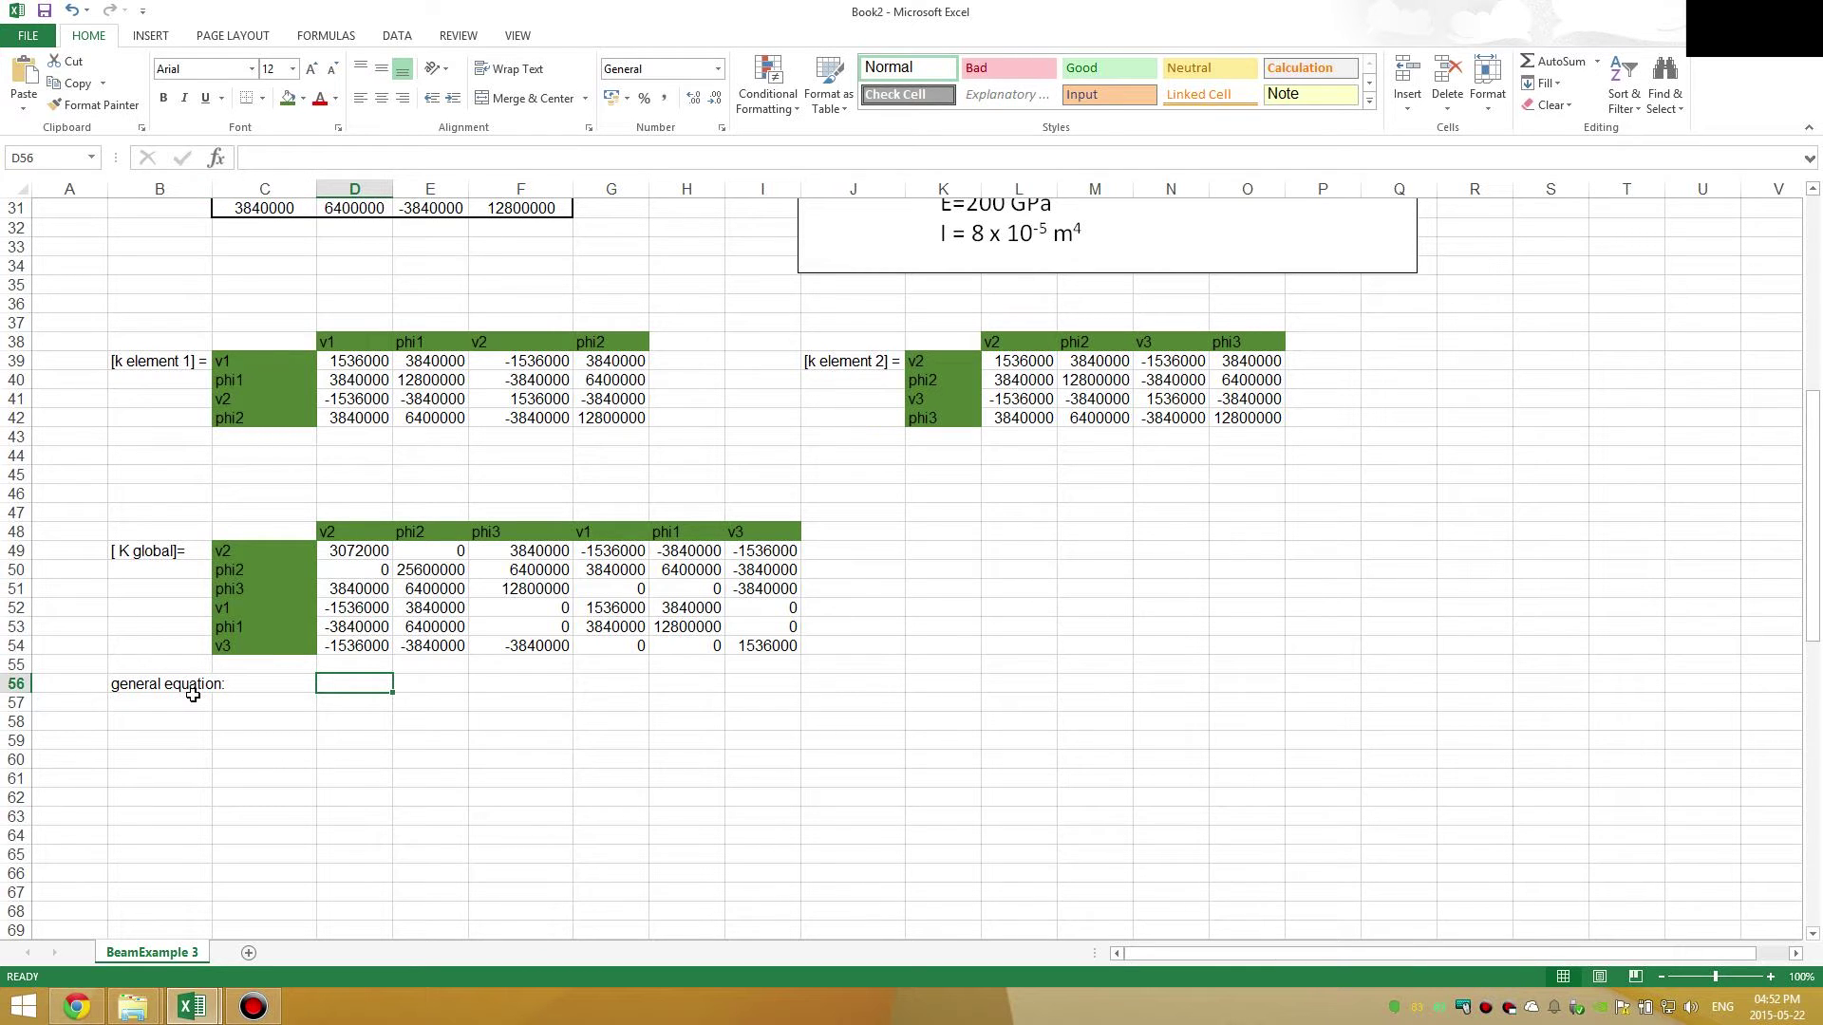
- Write the equation {f} = [K] x {d} across D56:H56, with one symbol per cell
text({)
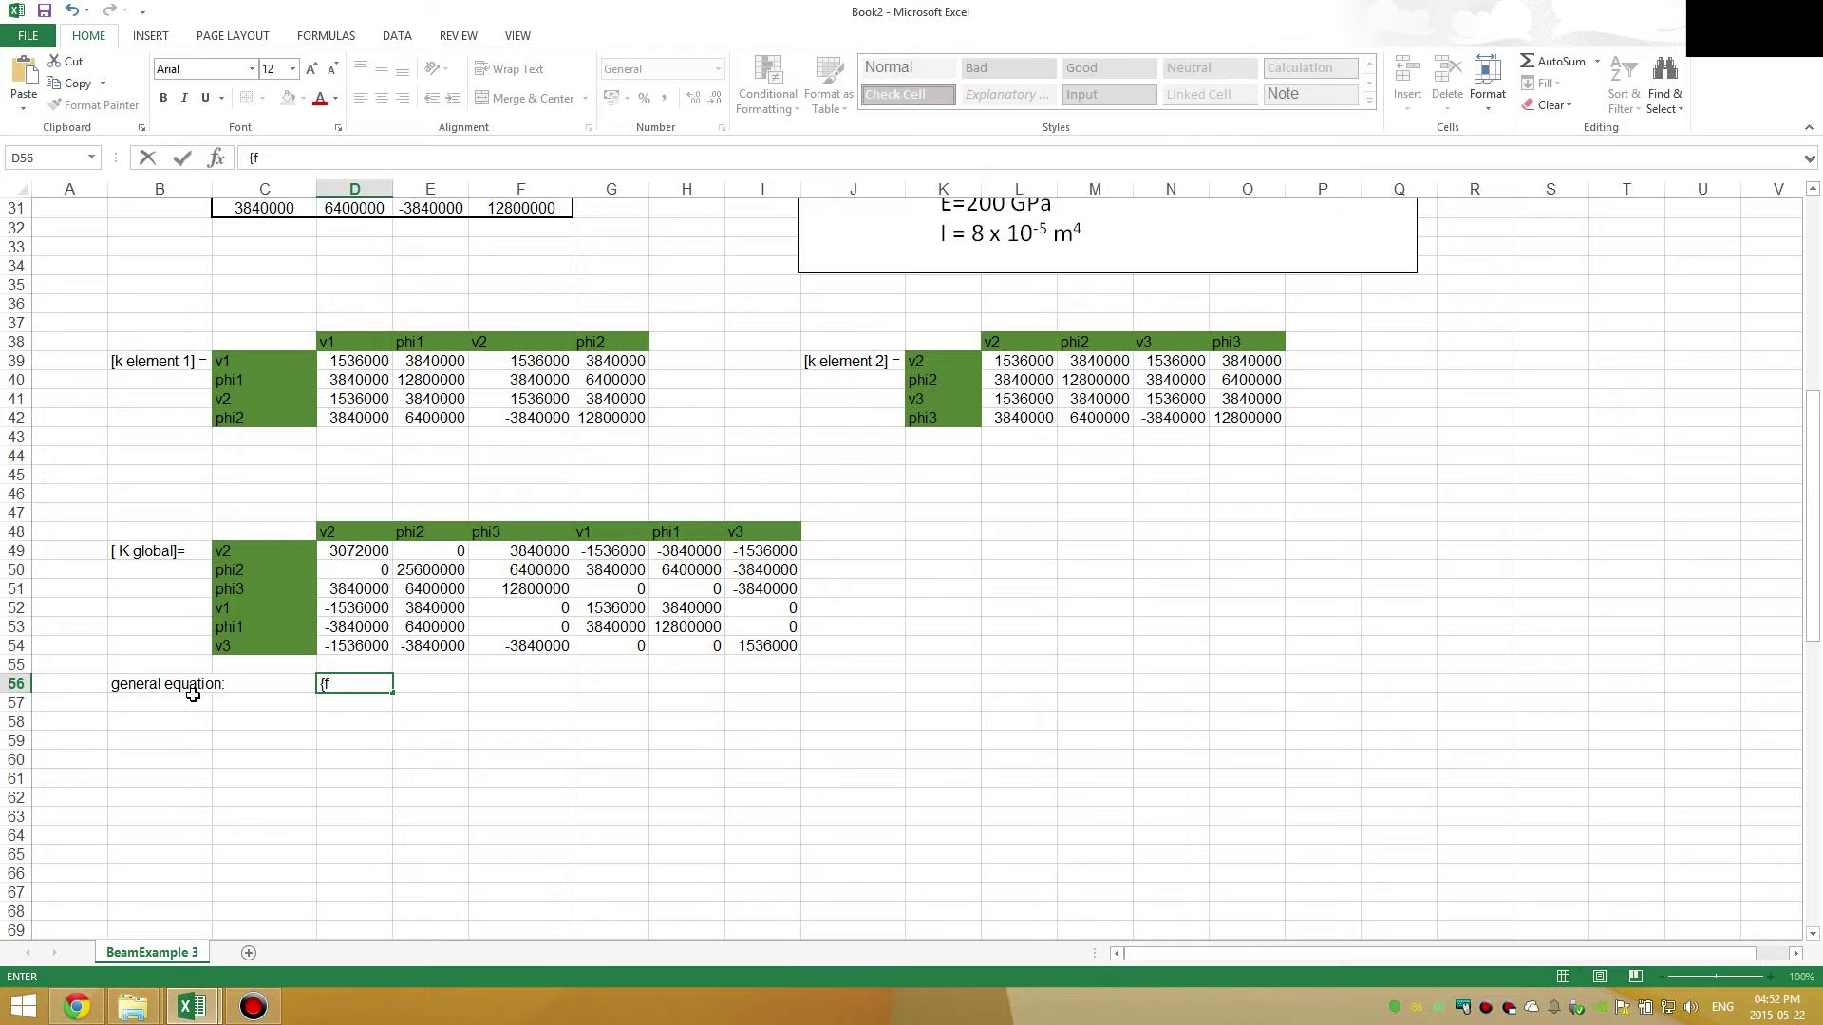
text(f})
key(Tab)
text(=)
key(Tab)
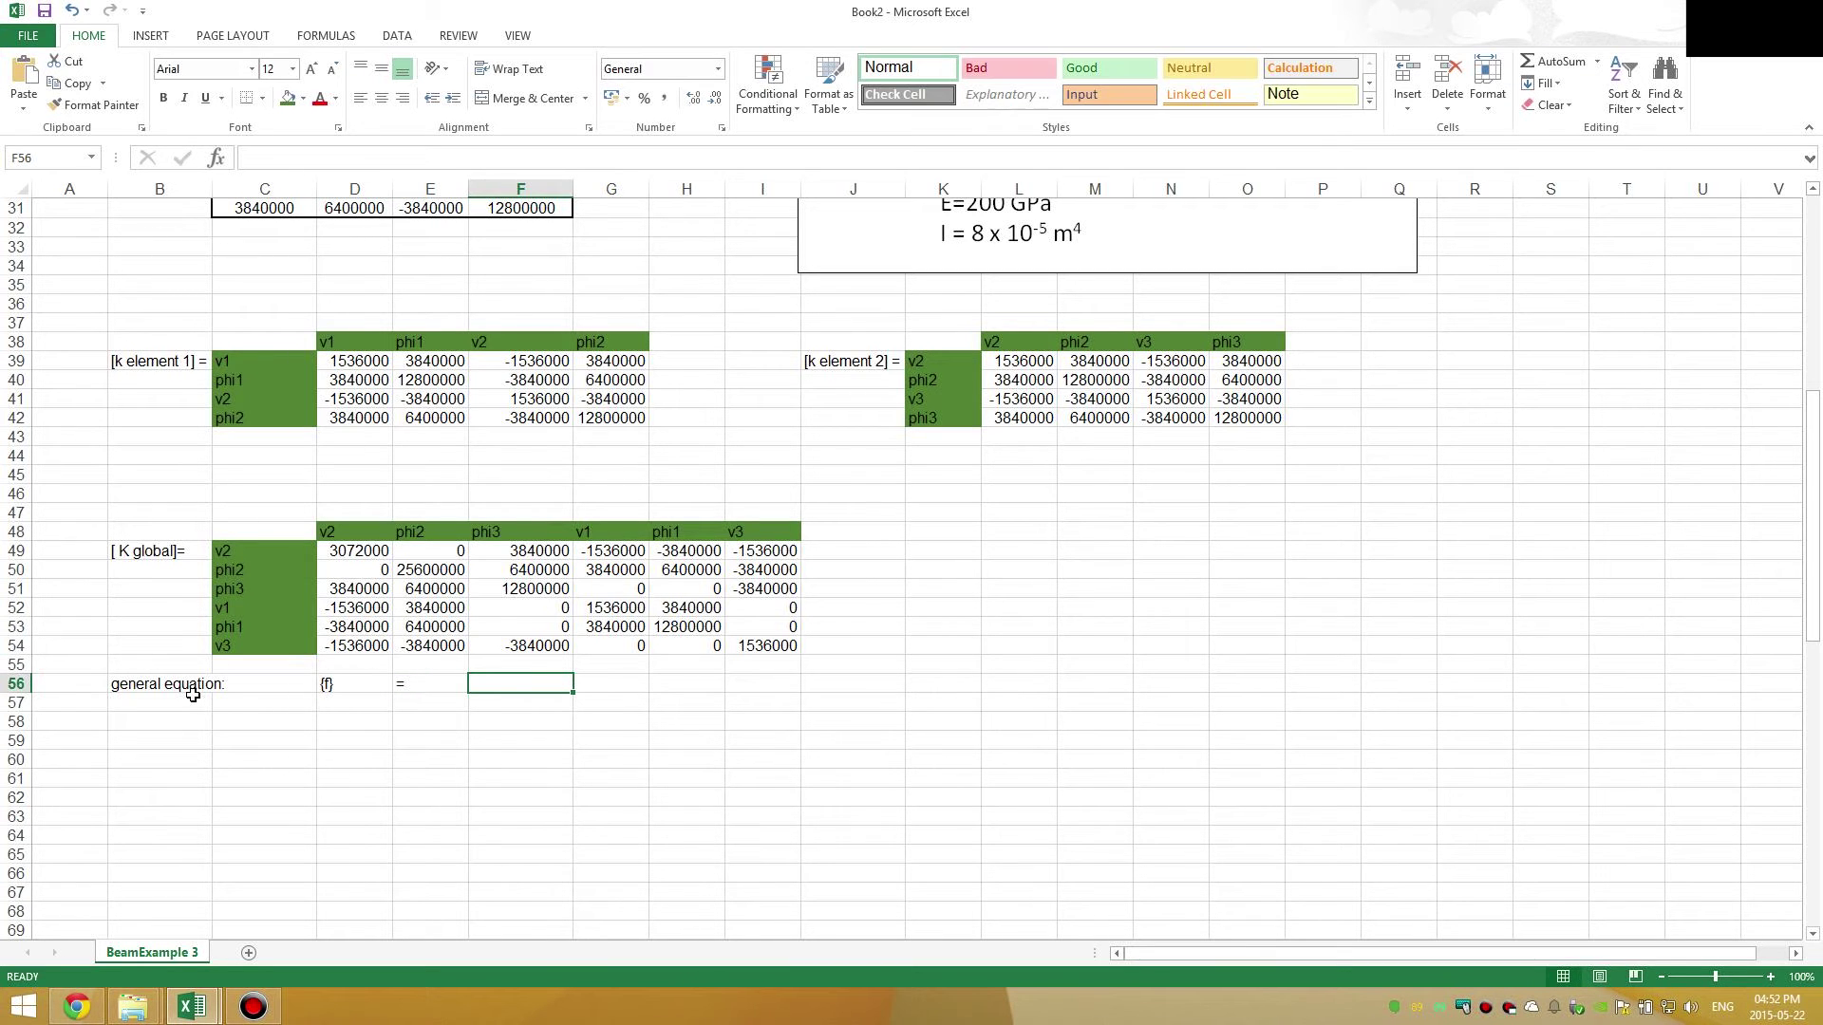
text([)
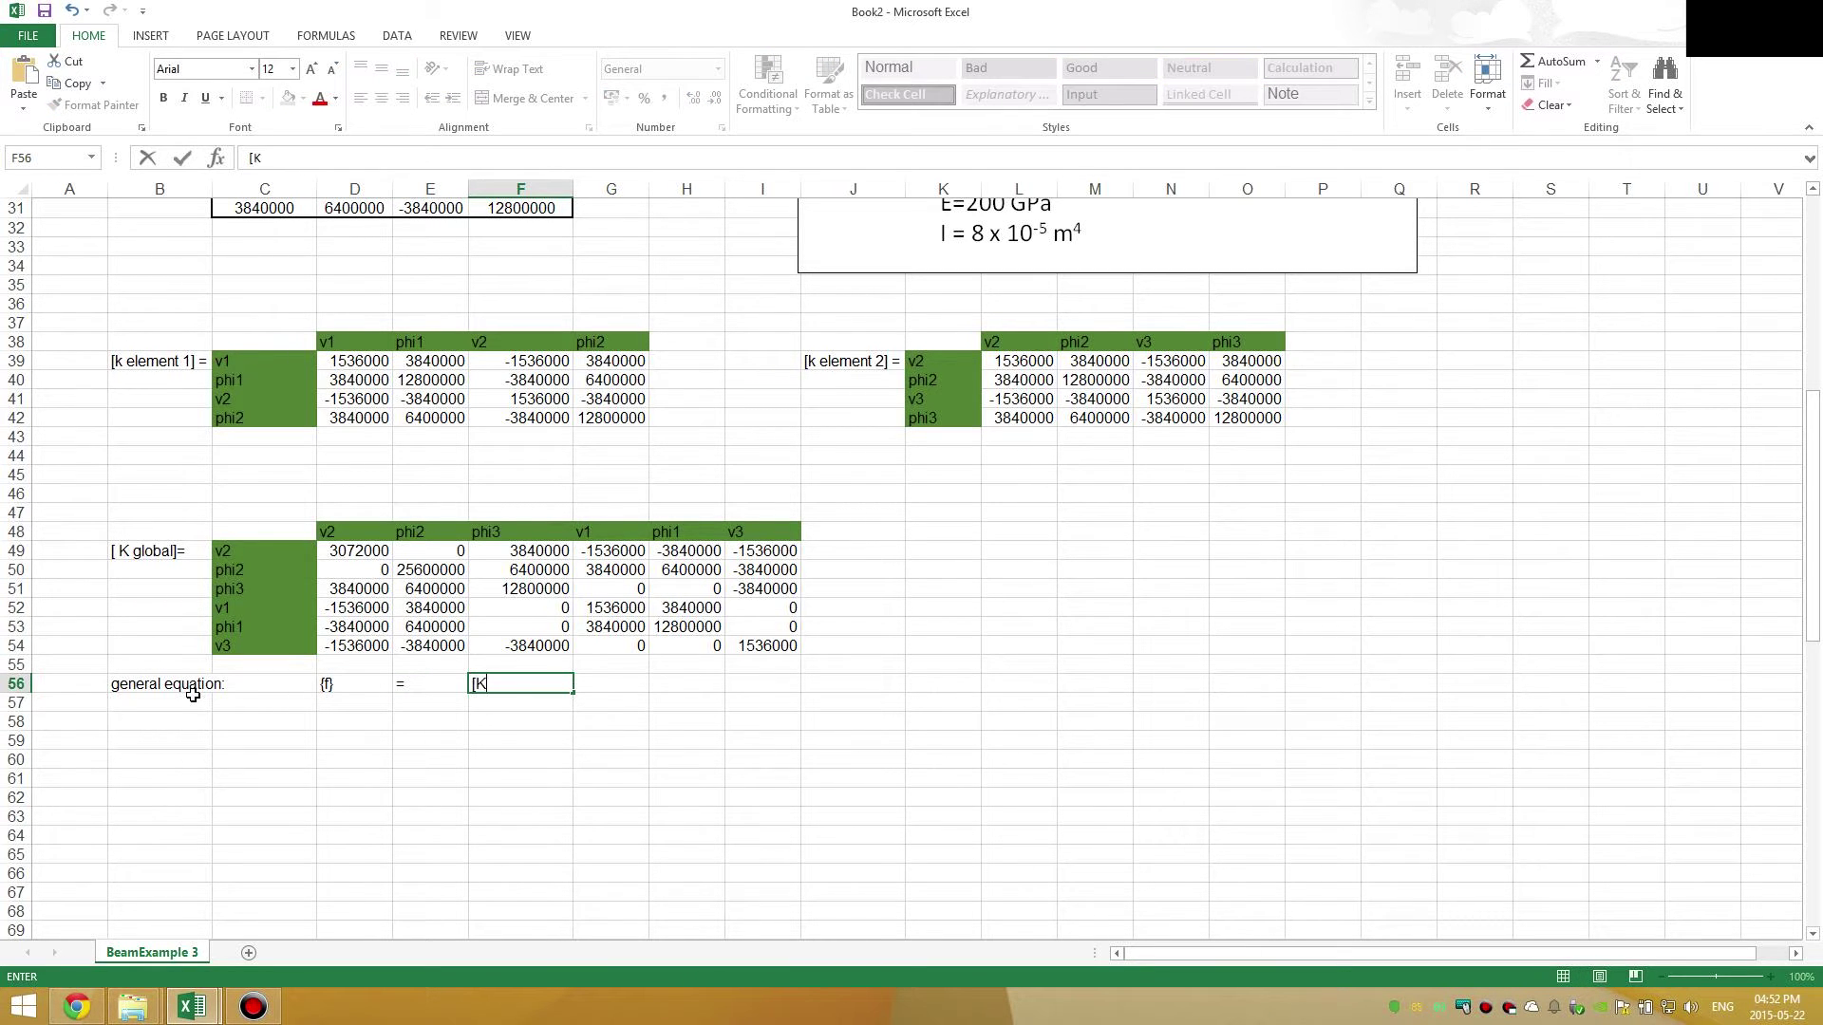
text(K])
key(Tab)
text(x)
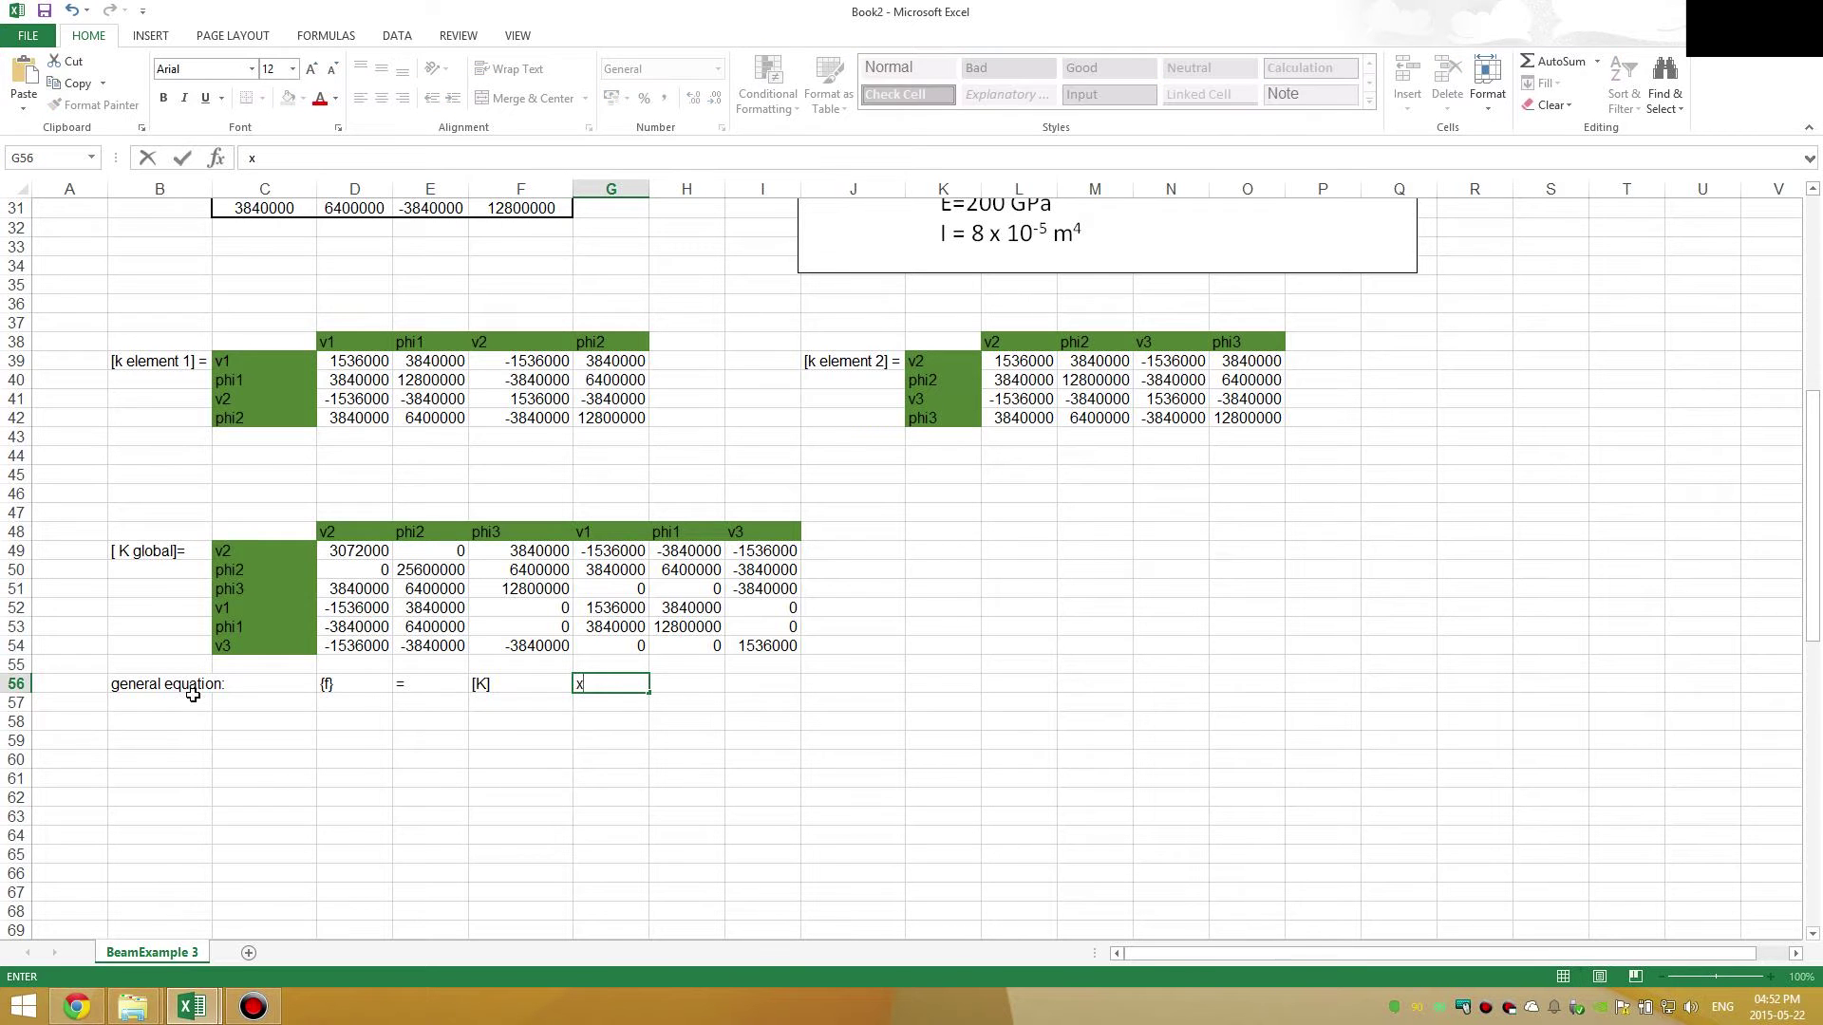
key(Tab)
text({)
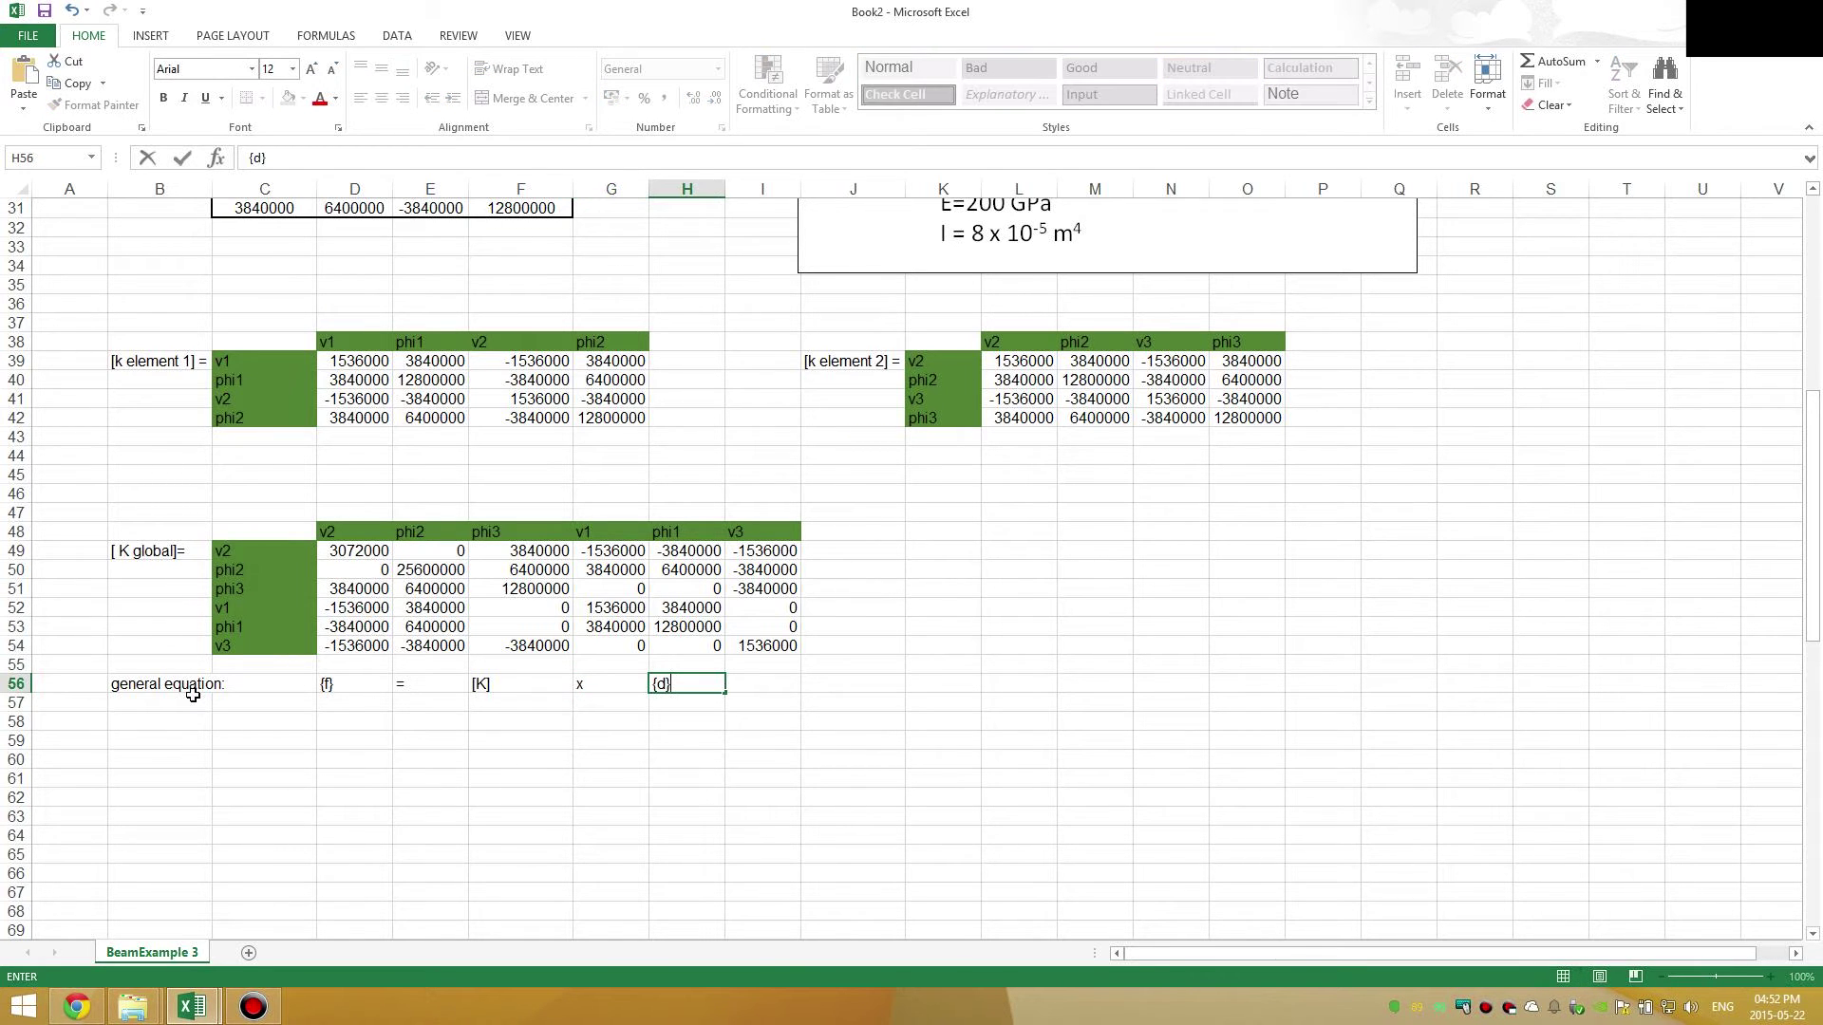
text(d})
key(Tab)
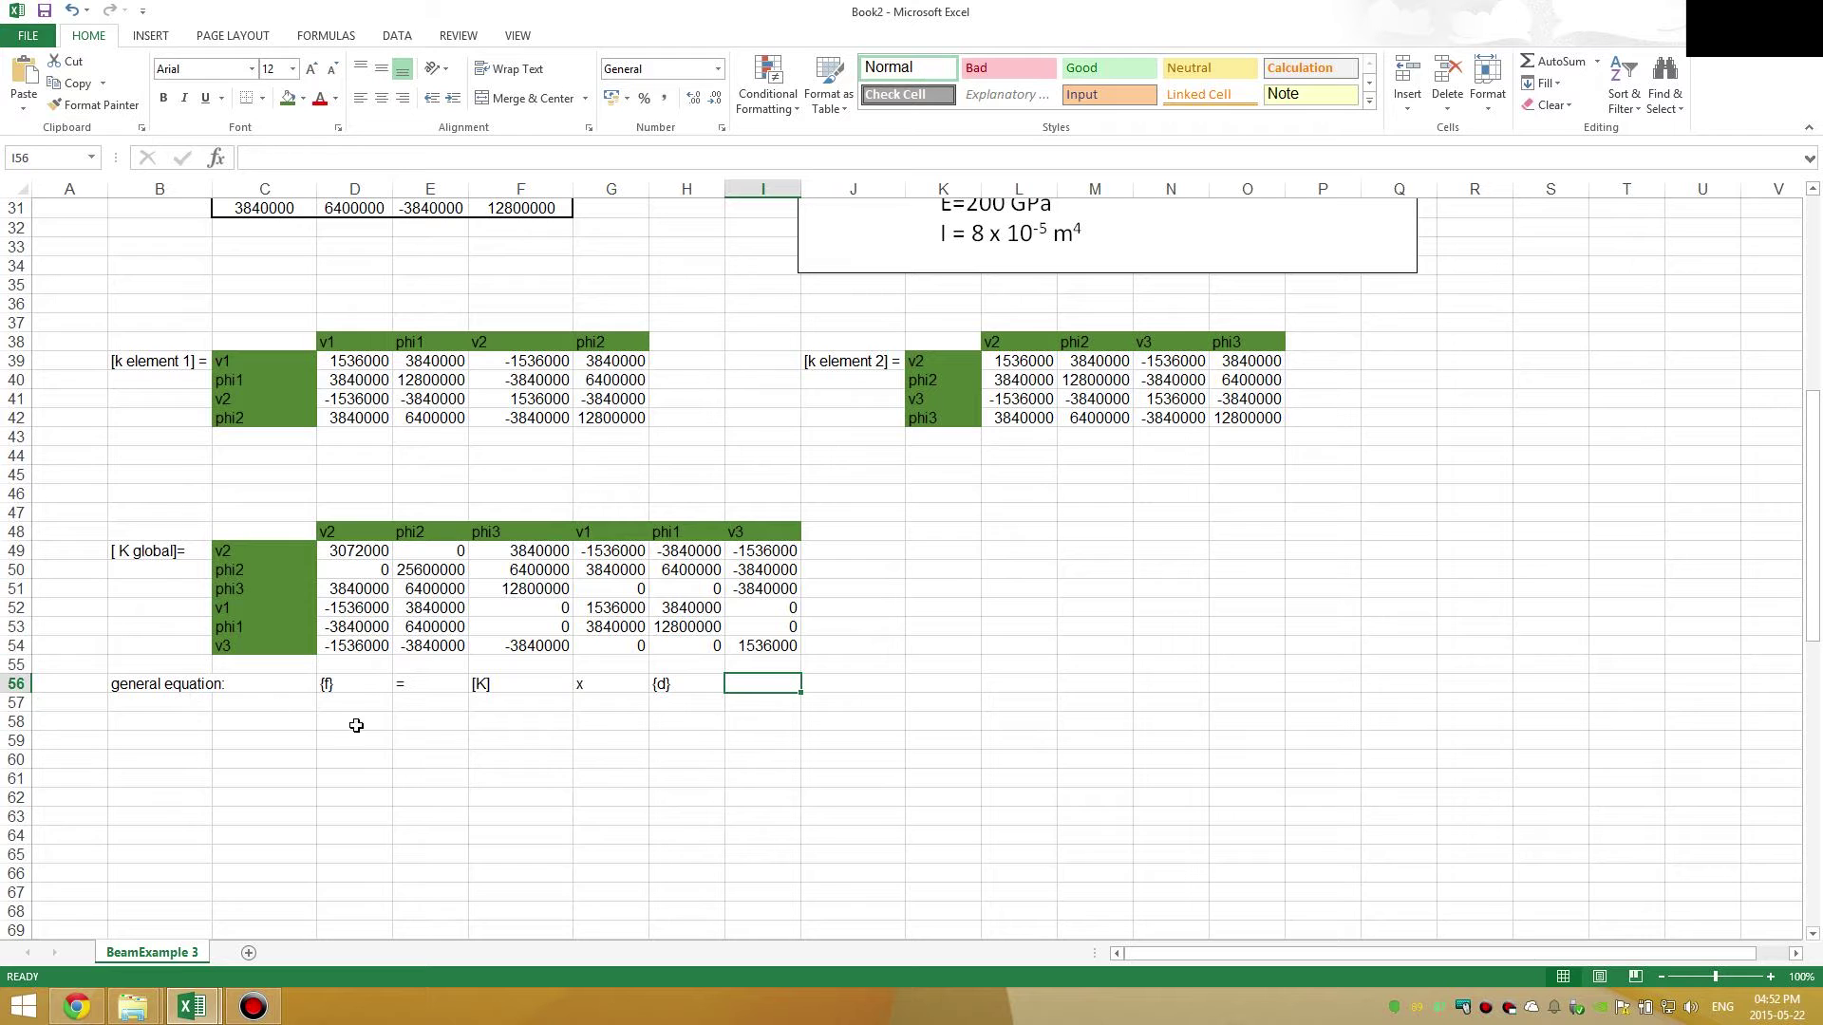
click(355, 687)
scroll(553, 689, up, 5)
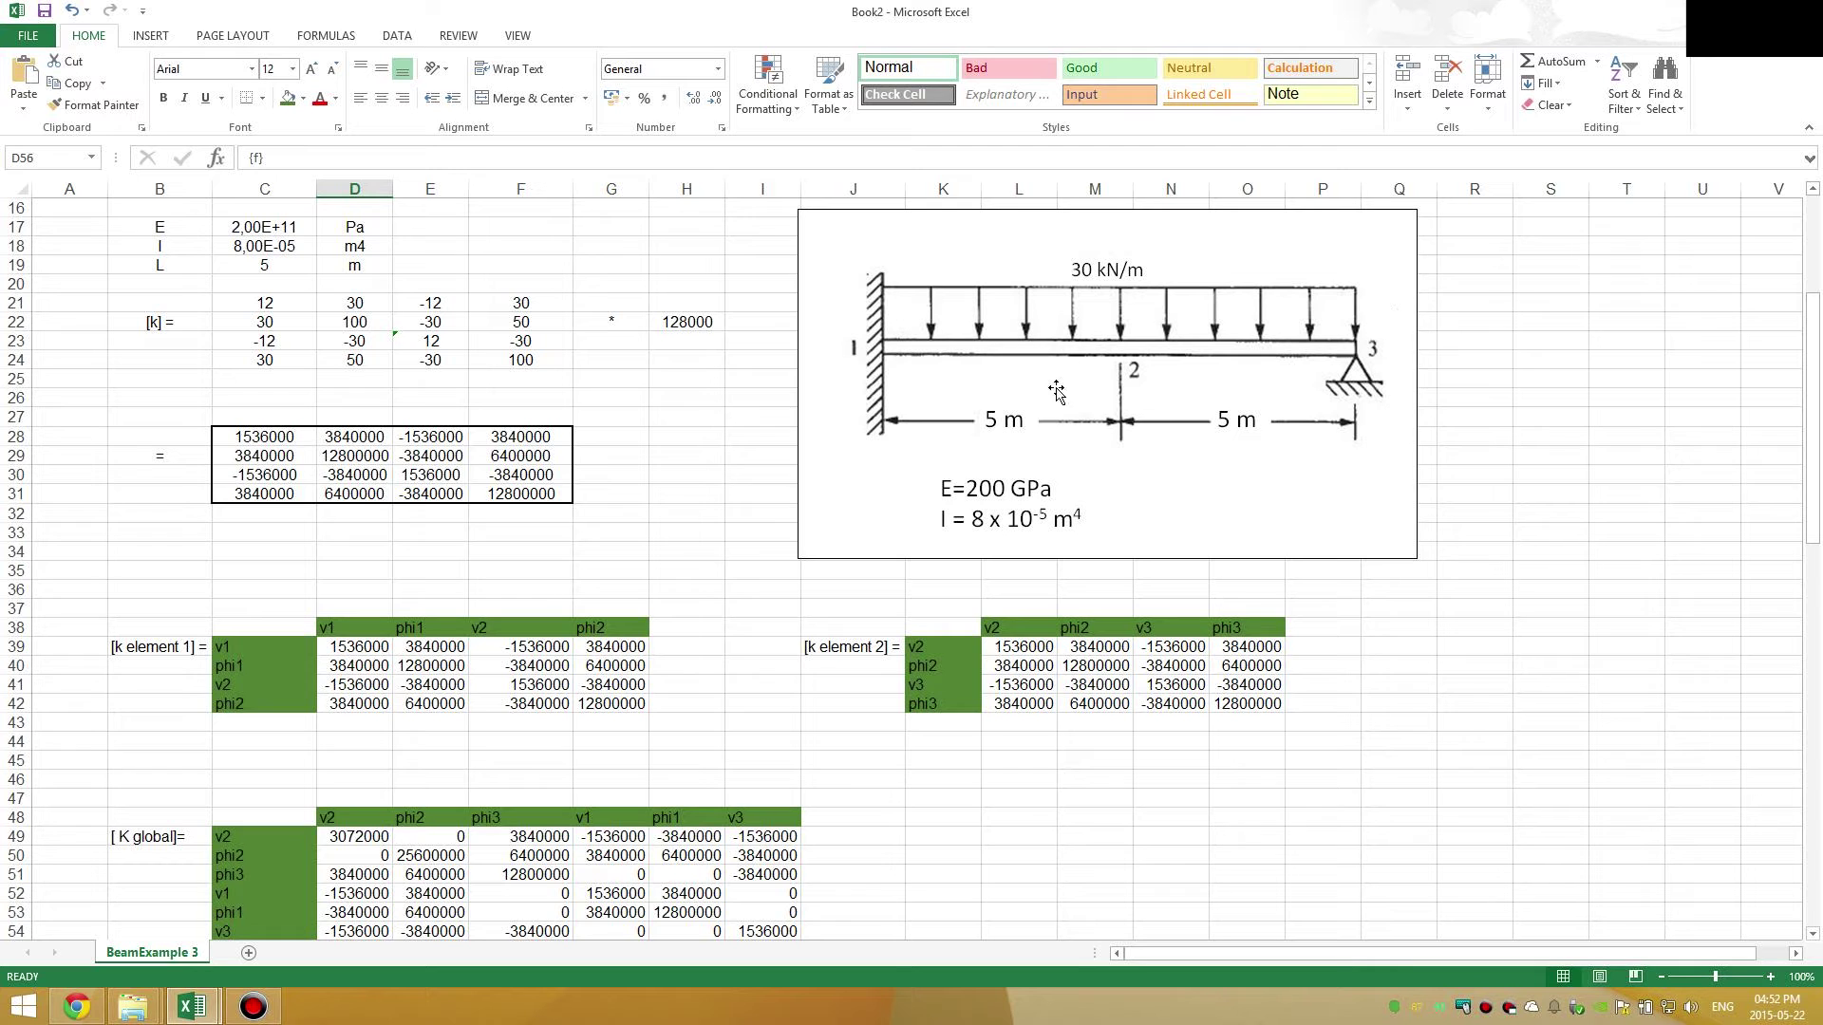
scroll(1057, 391, down, 5)
click(251, 797)
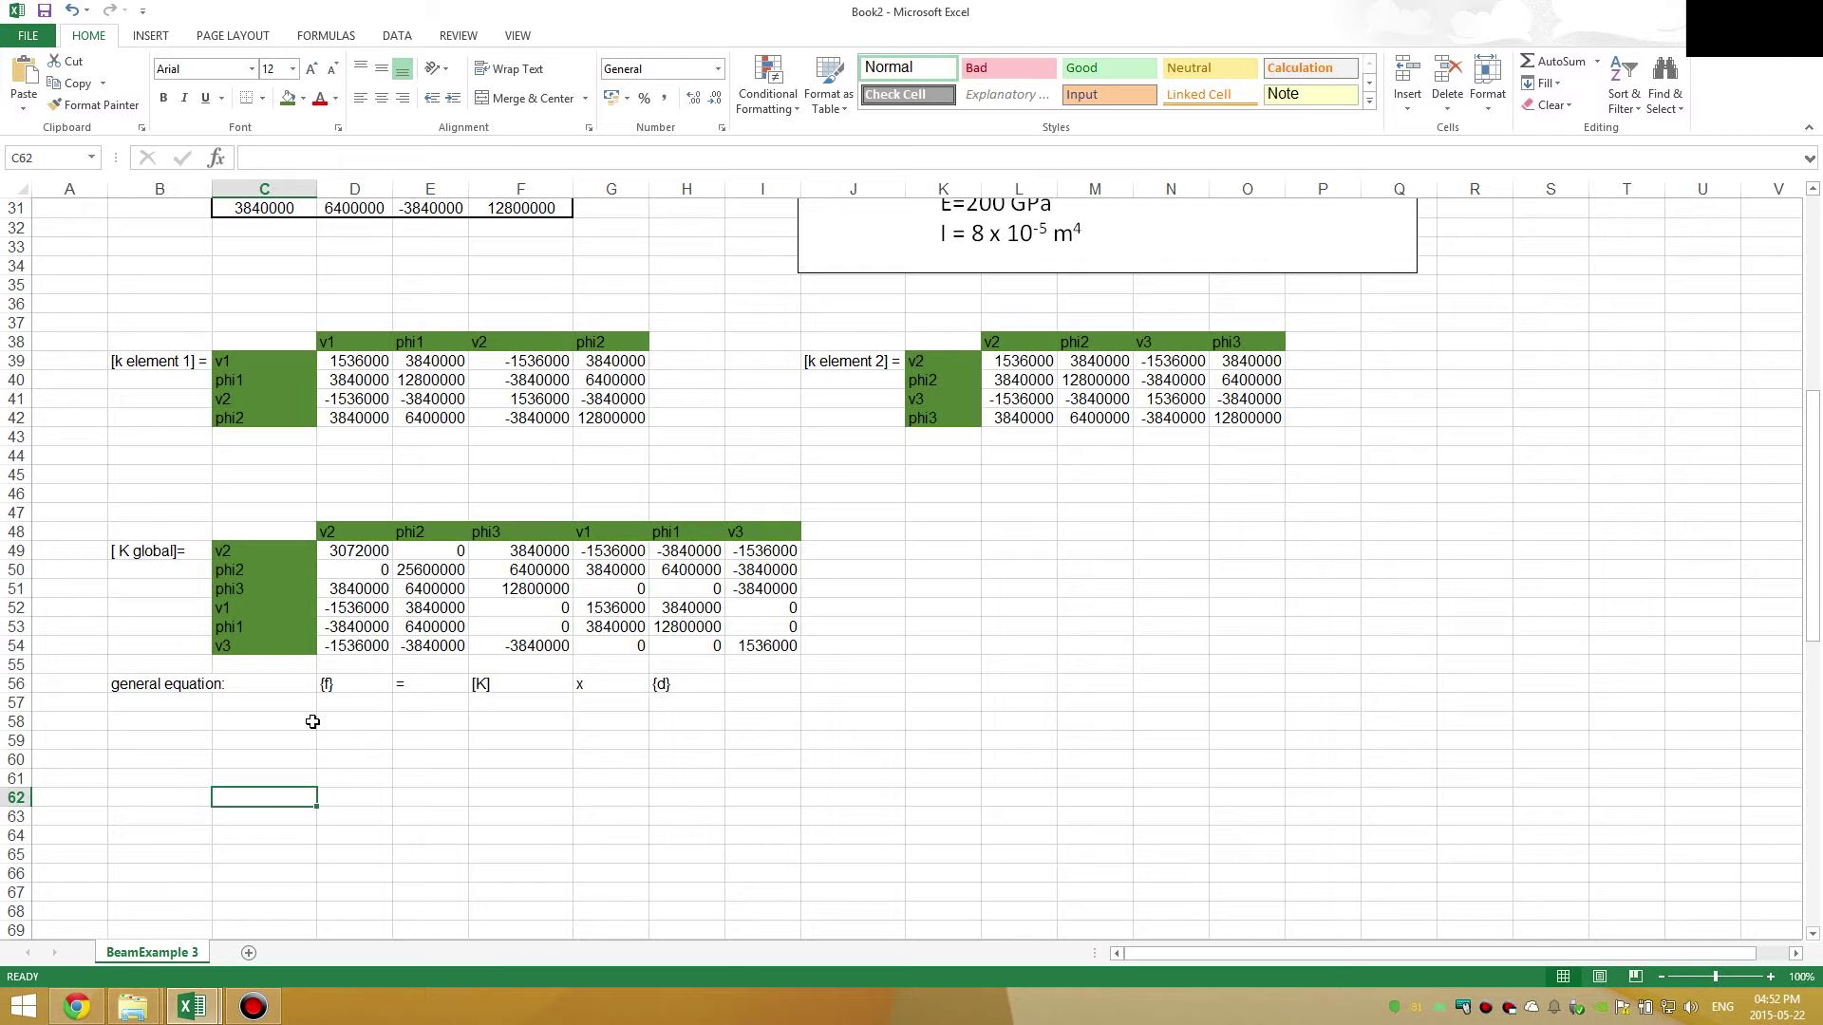
scroll(313, 721, down, 1)
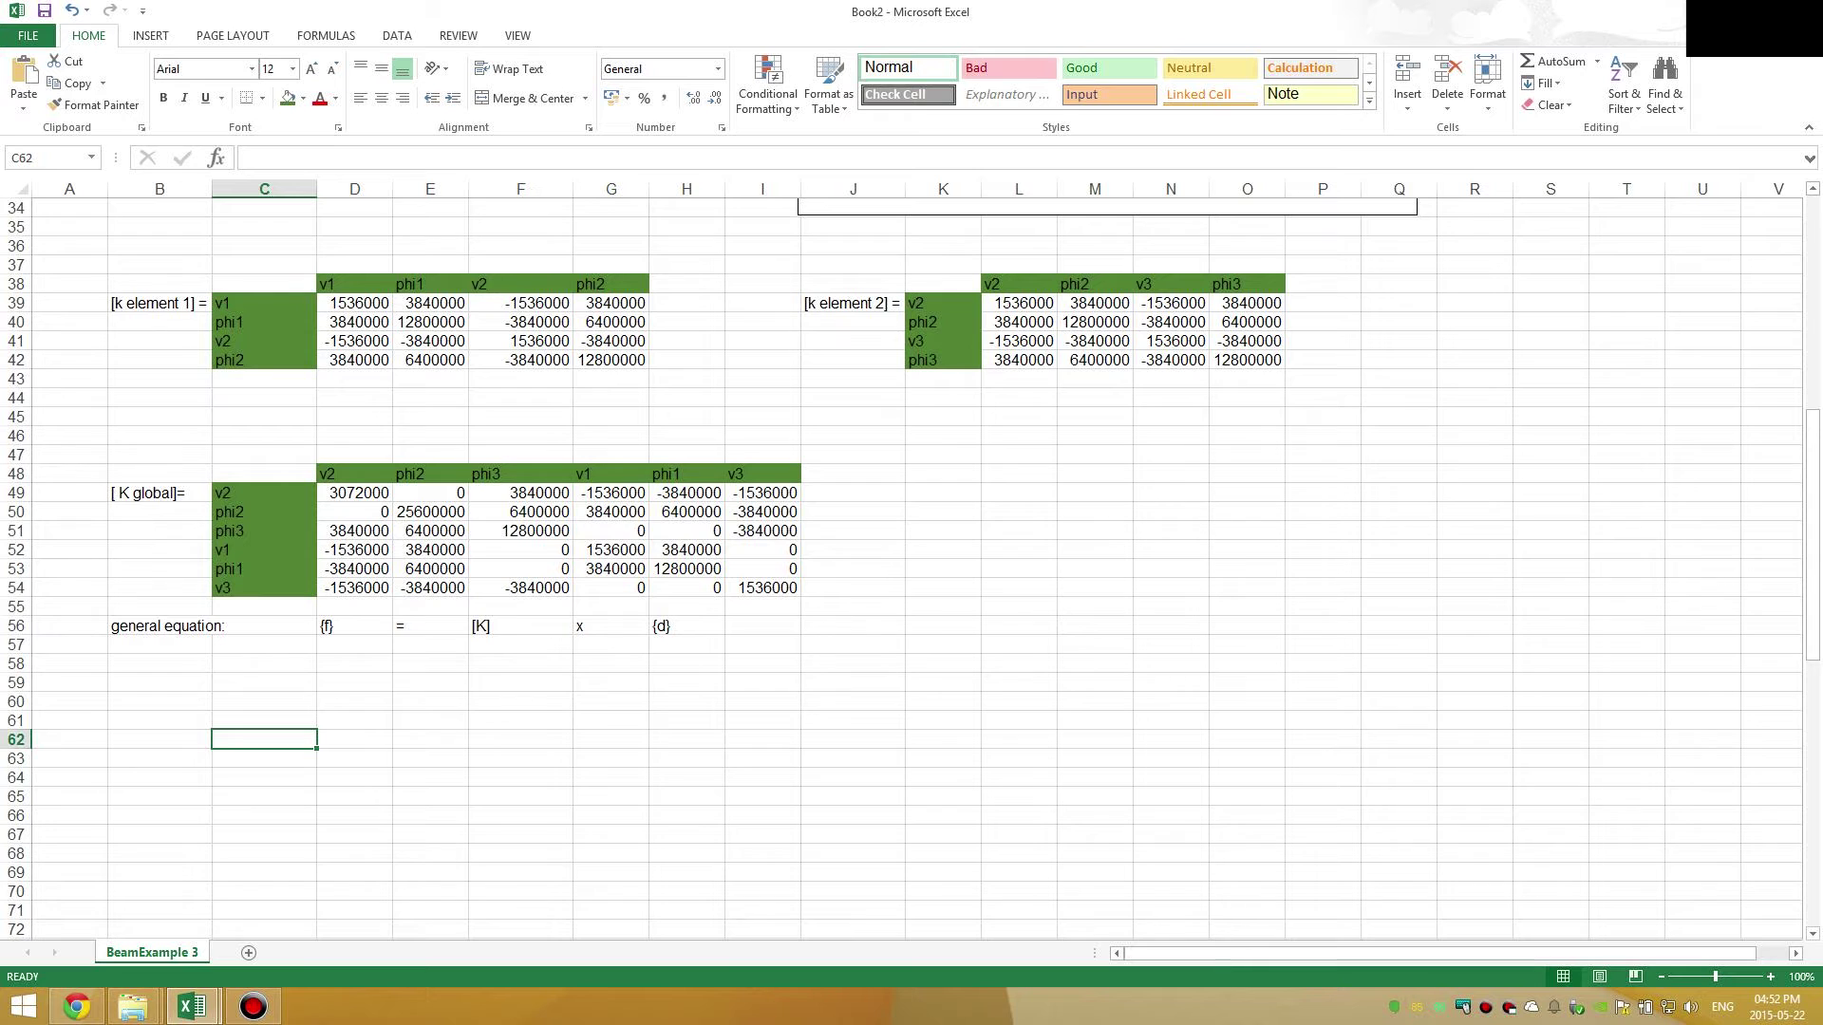
- Enter the heading "Nodal Forces:" in B59 below the general equation and make it bold
click(231, 680)
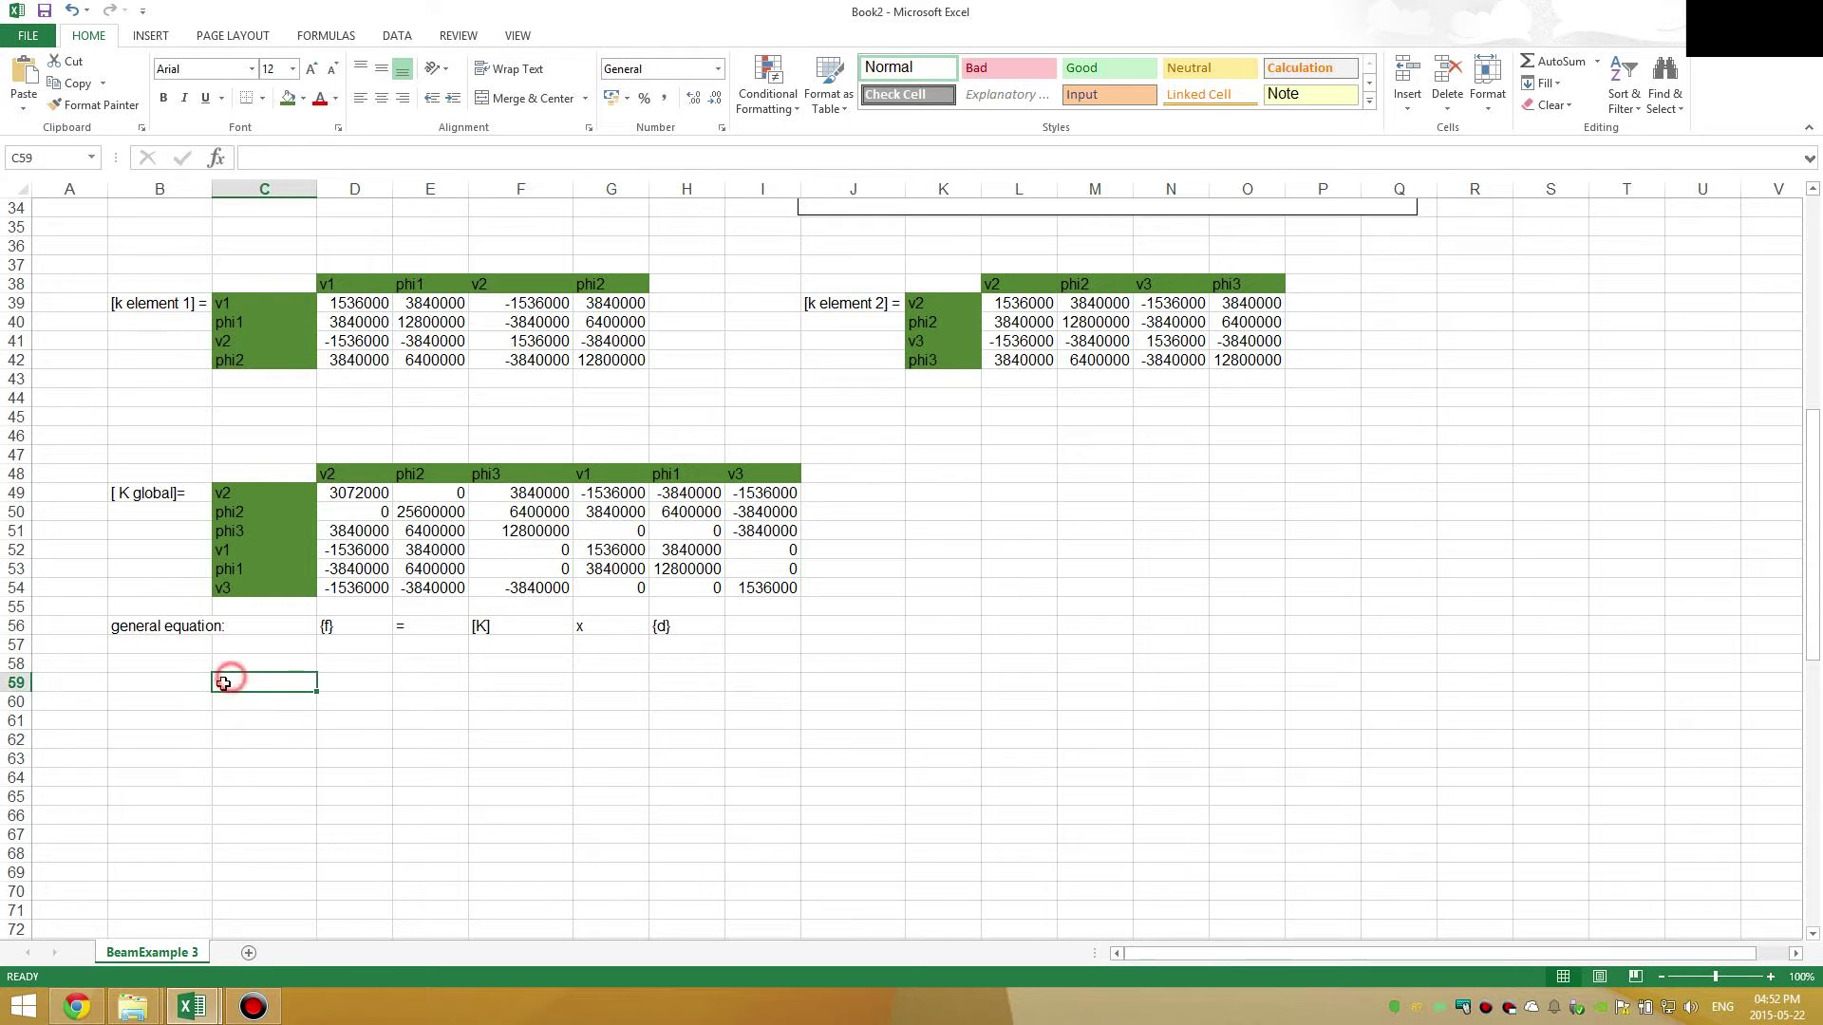
click(174, 686)
text(Nodfa)
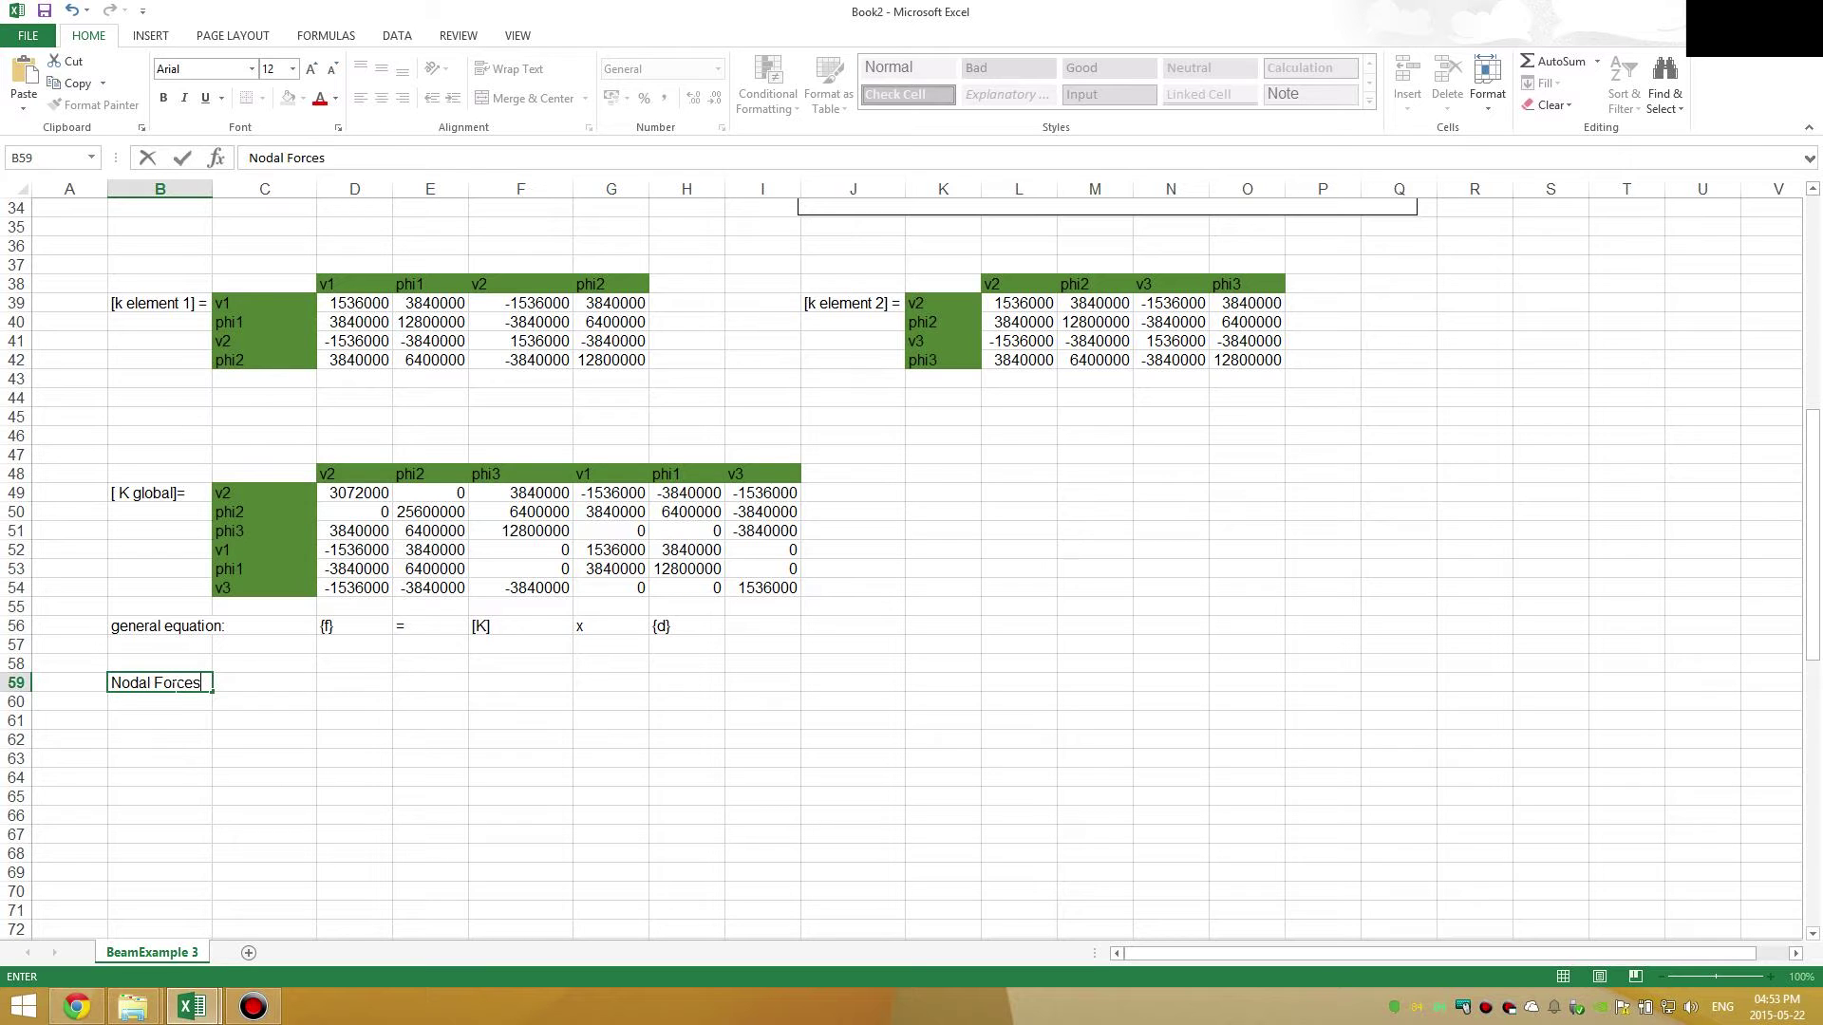
key(Return)
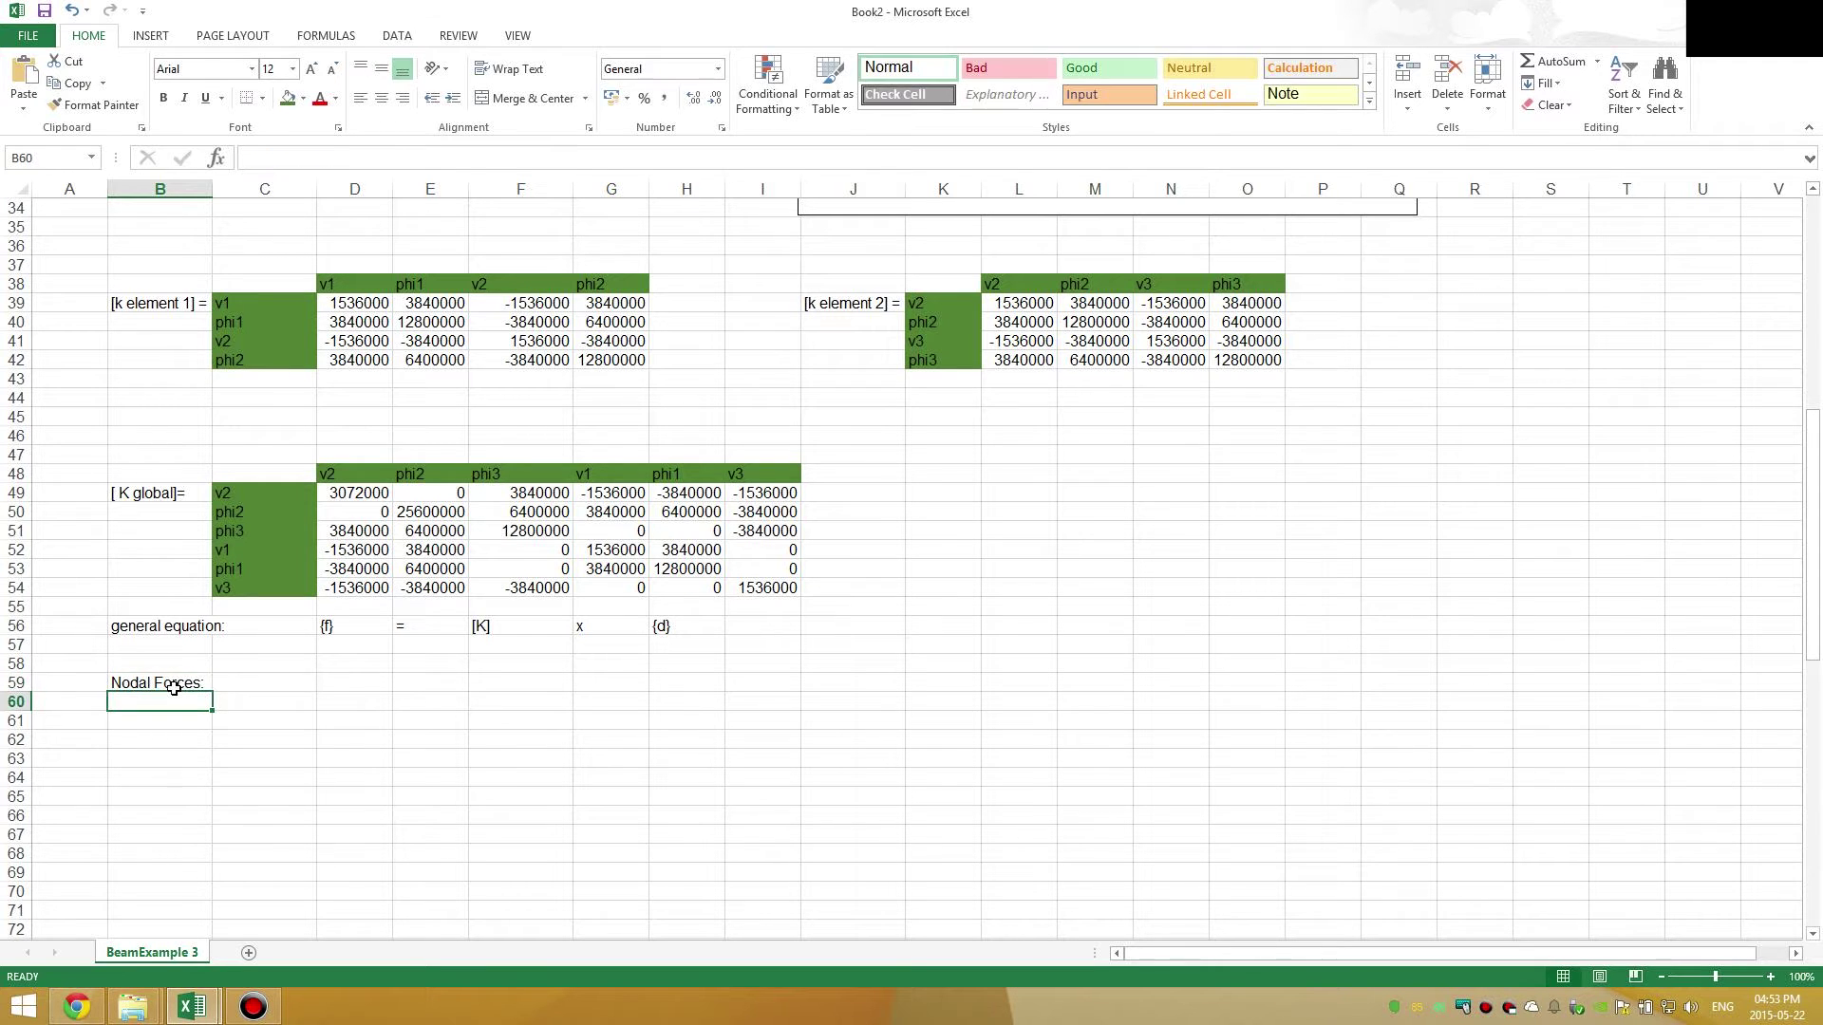
click(174, 687)
key(ctrl+b)
key(Down)
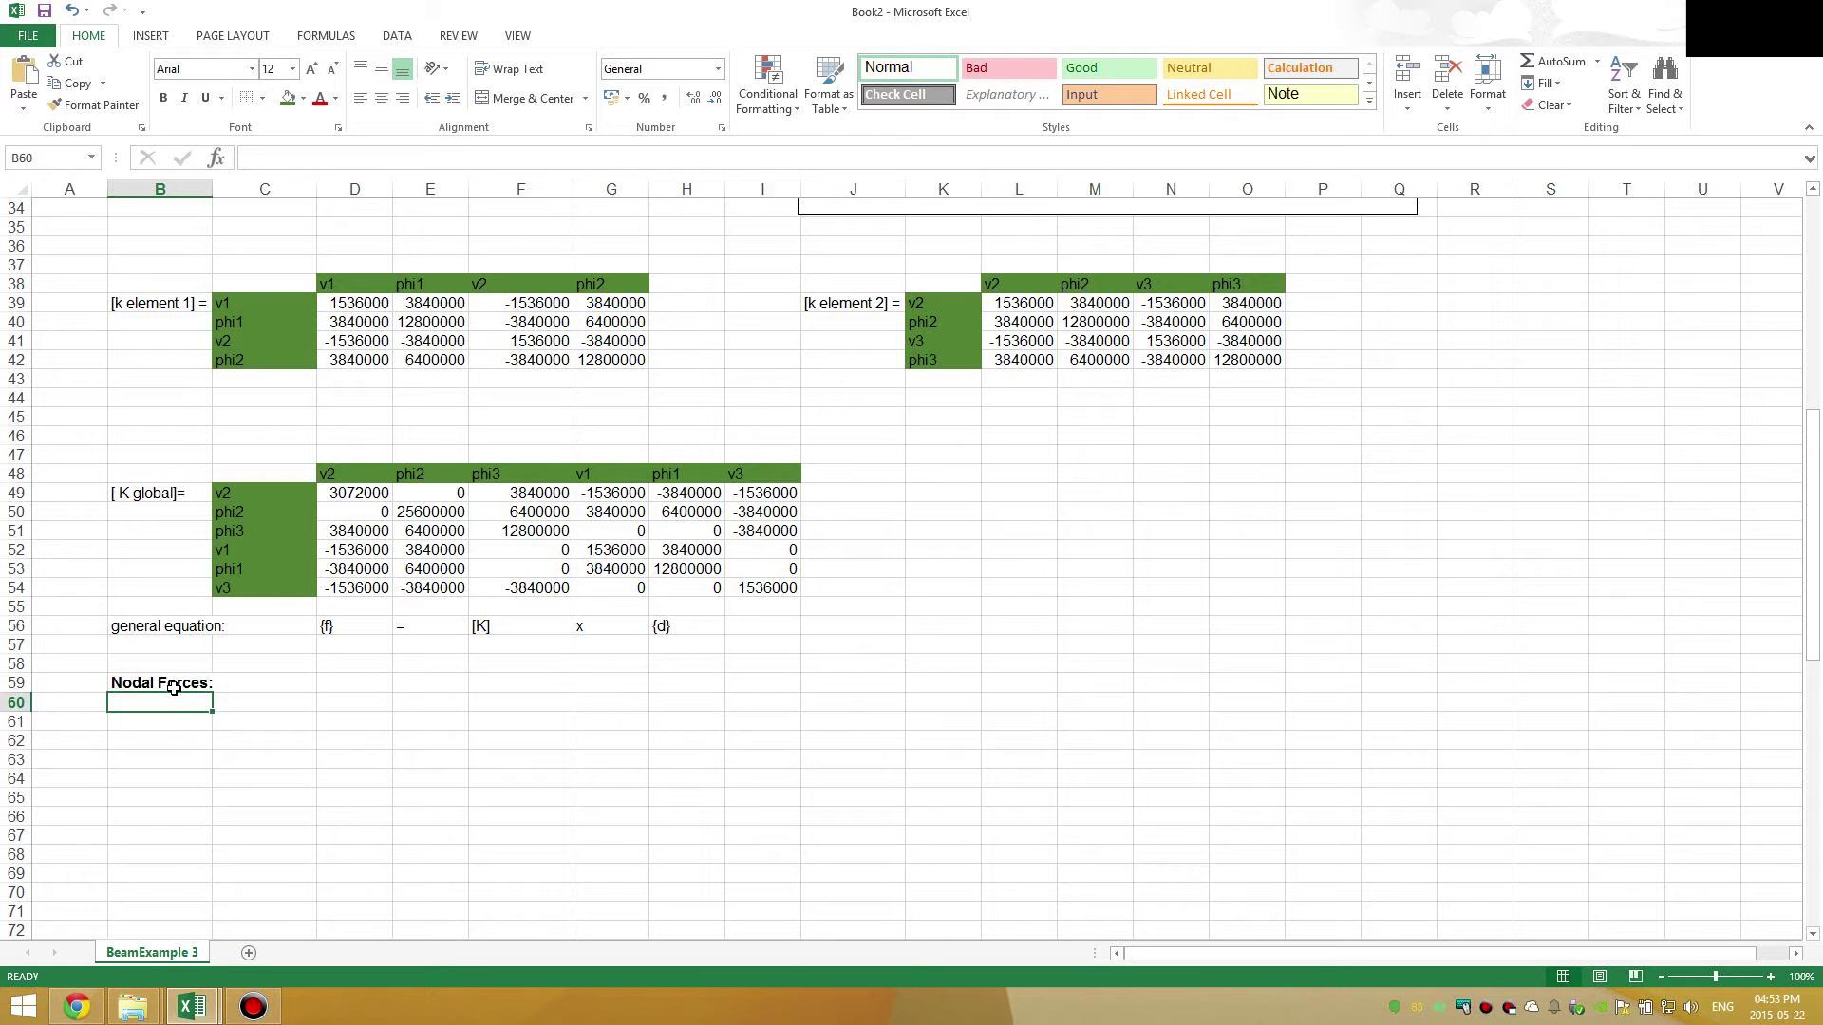
- Move the 30 kN/m beam diagram down the sheet so it sits beside the global stiffness matrix
click(257, 779)
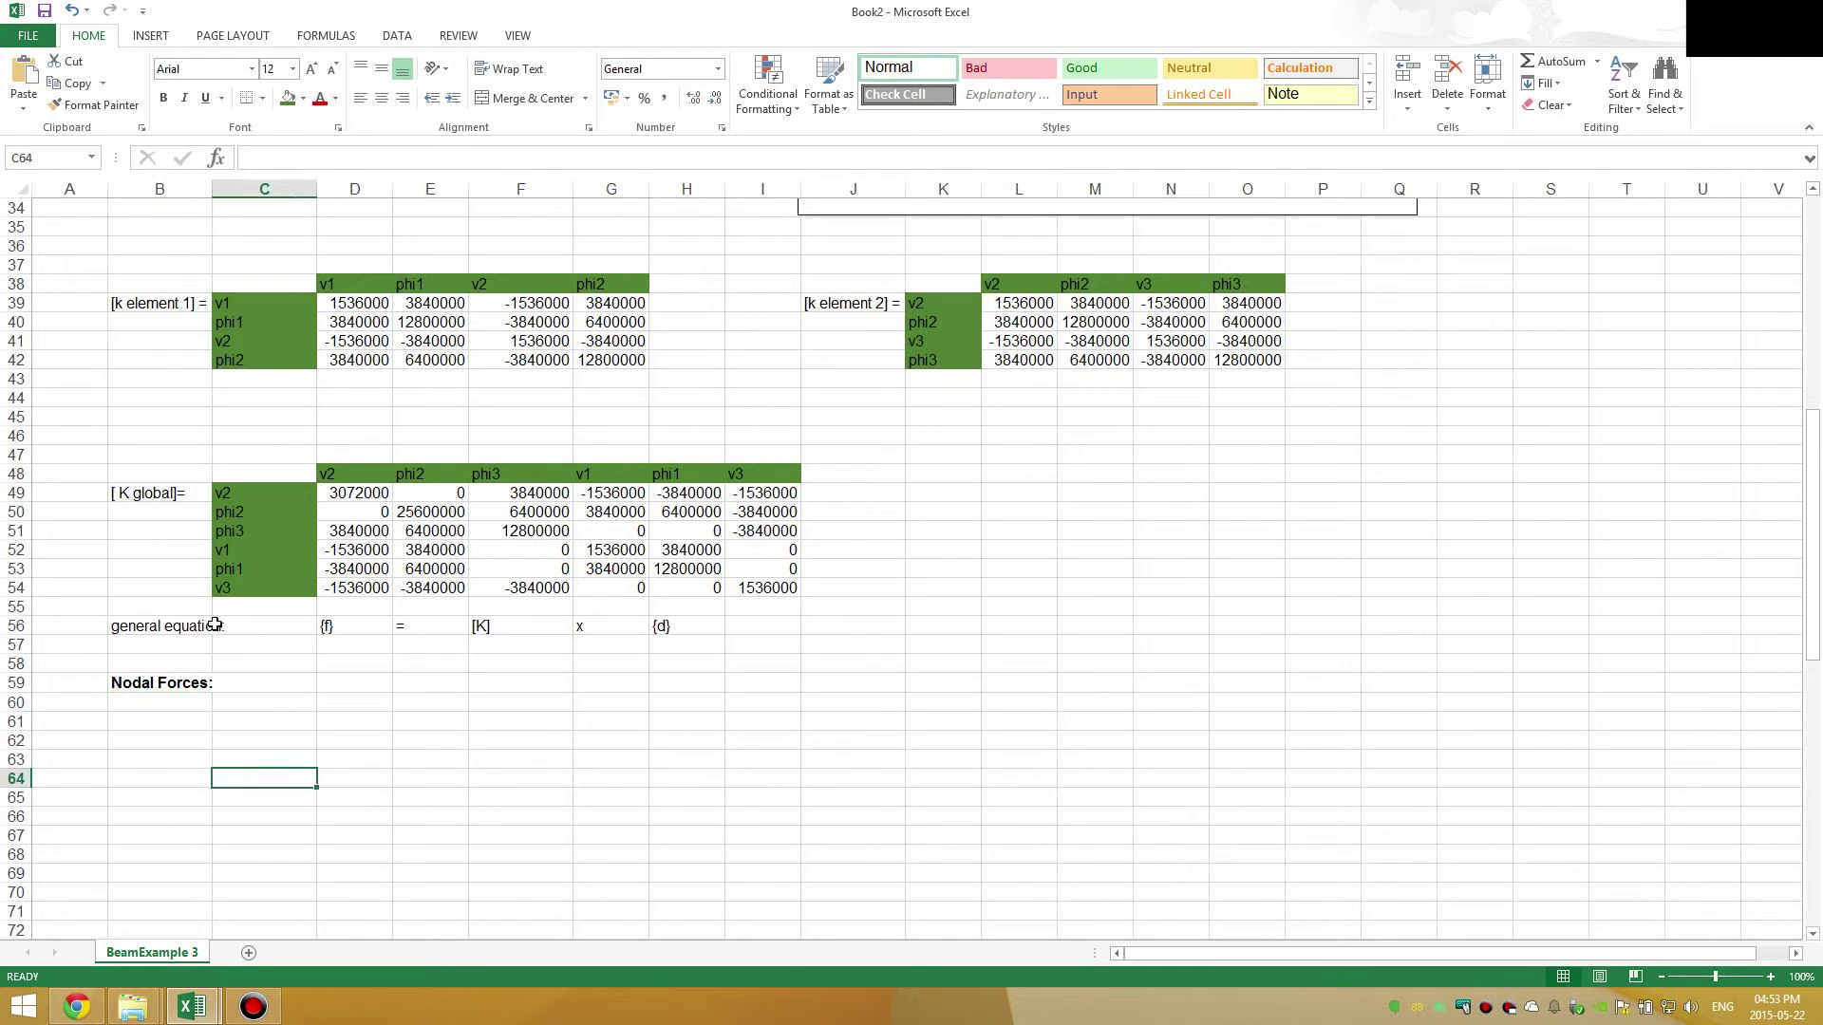
scroll(455, 684, up, 6)
drag(925, 472, 931, 721)
scroll(922, 638, down, 4)
mouse_move(922, 638)
mouse_down()
mouse_move(919, 573)
mouse_move(928, 664)
mouse_up()
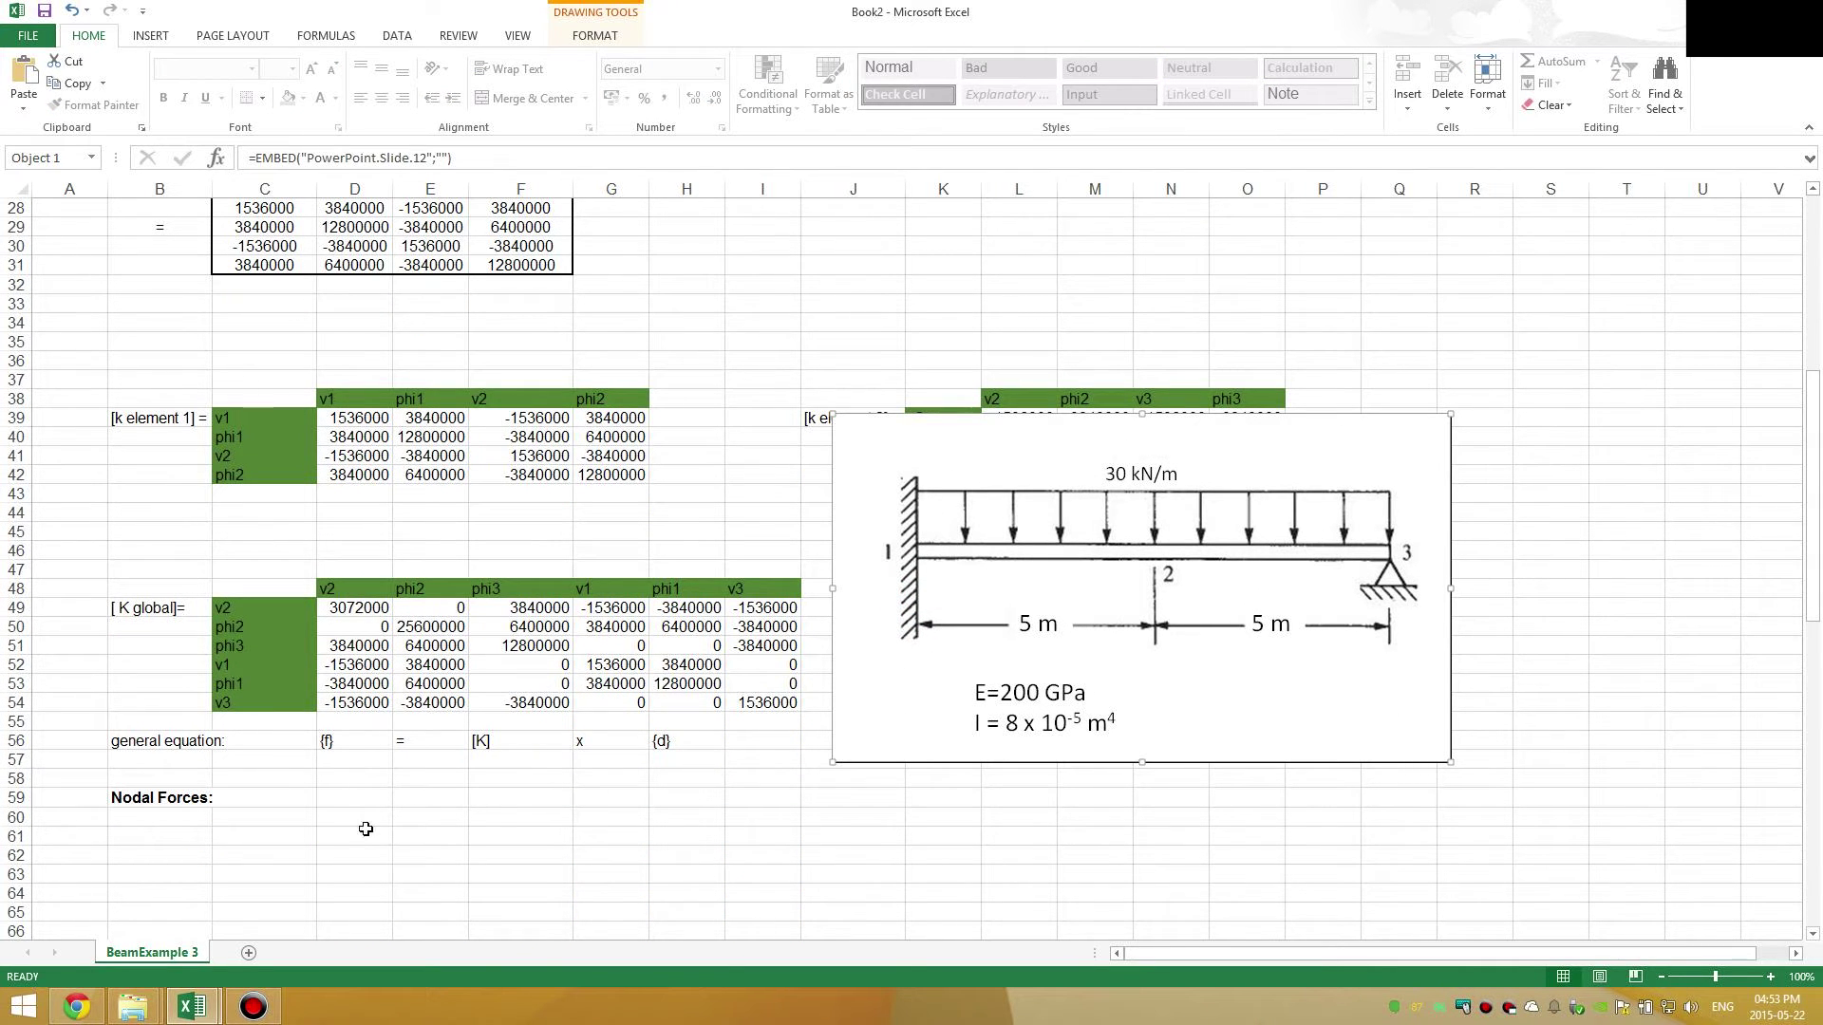
click(280, 854)
click(154, 864)
scroll(162, 860, down, 2)
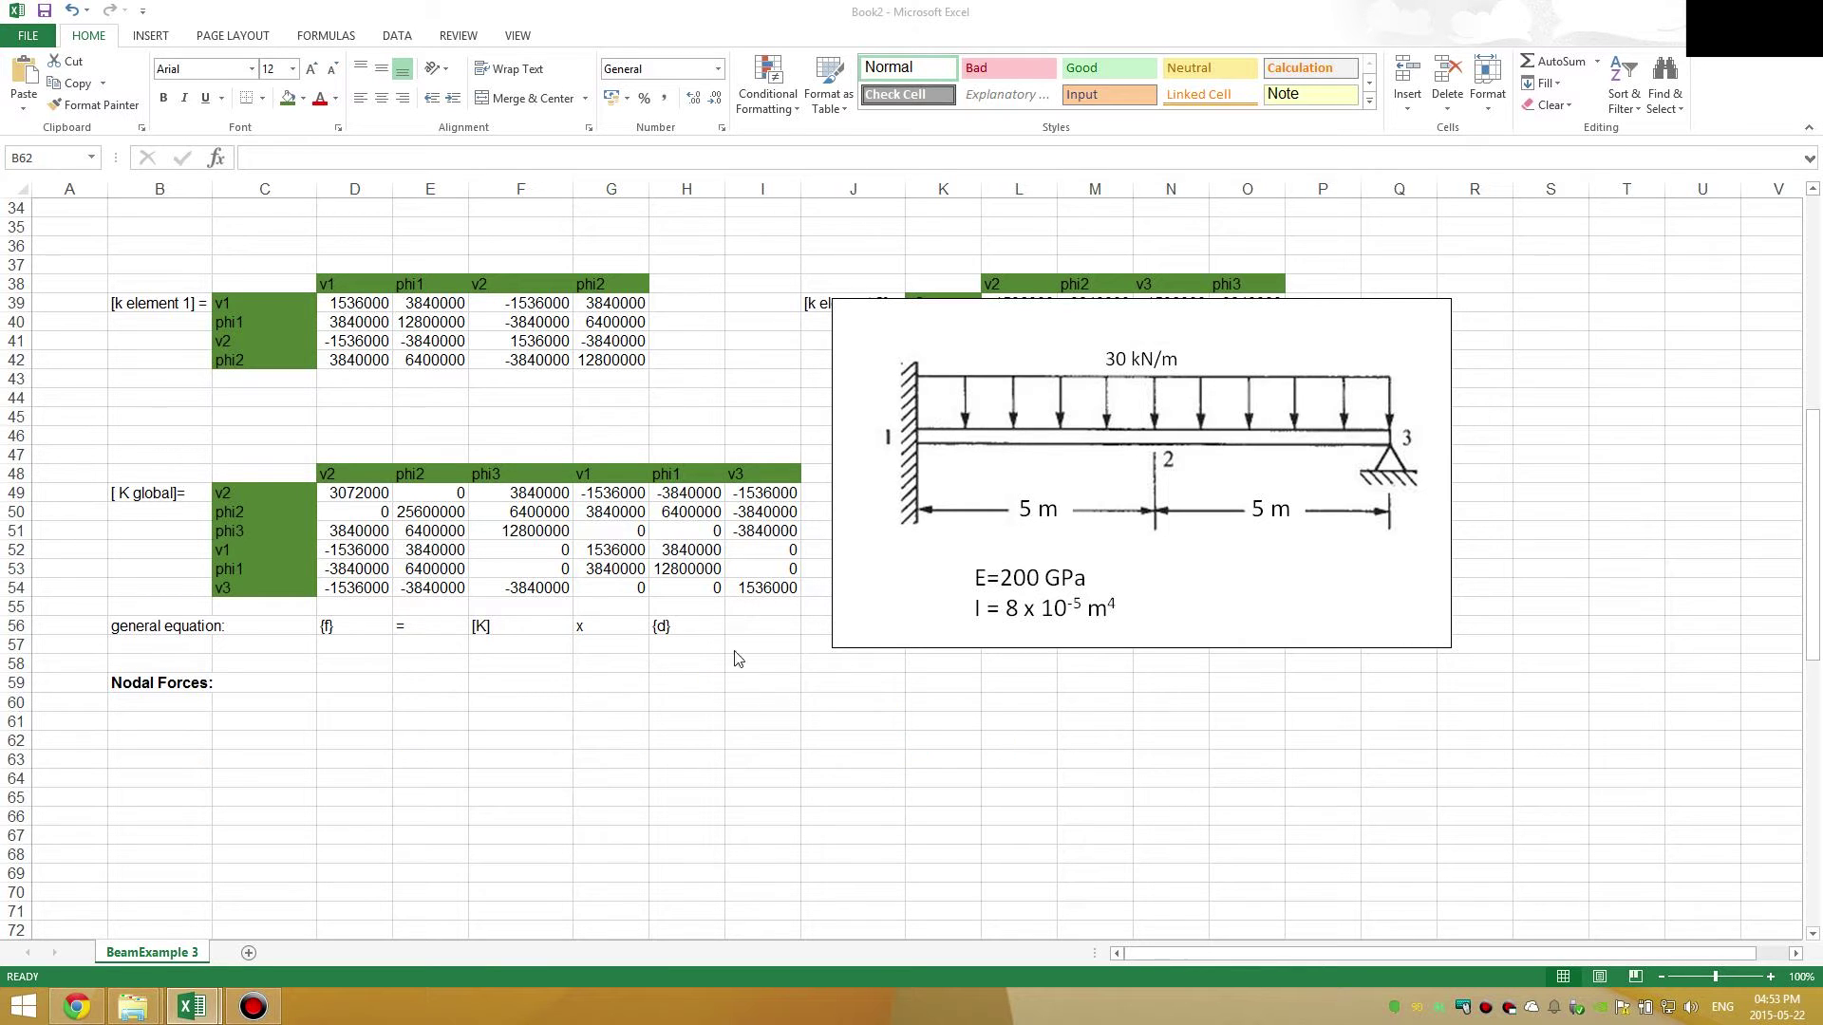
- Paste the copied fixed-end beam picture with wL²/12 and wL/2 formulas and position it directly below the beam diagram
click(973, 761)
click(963, 731)
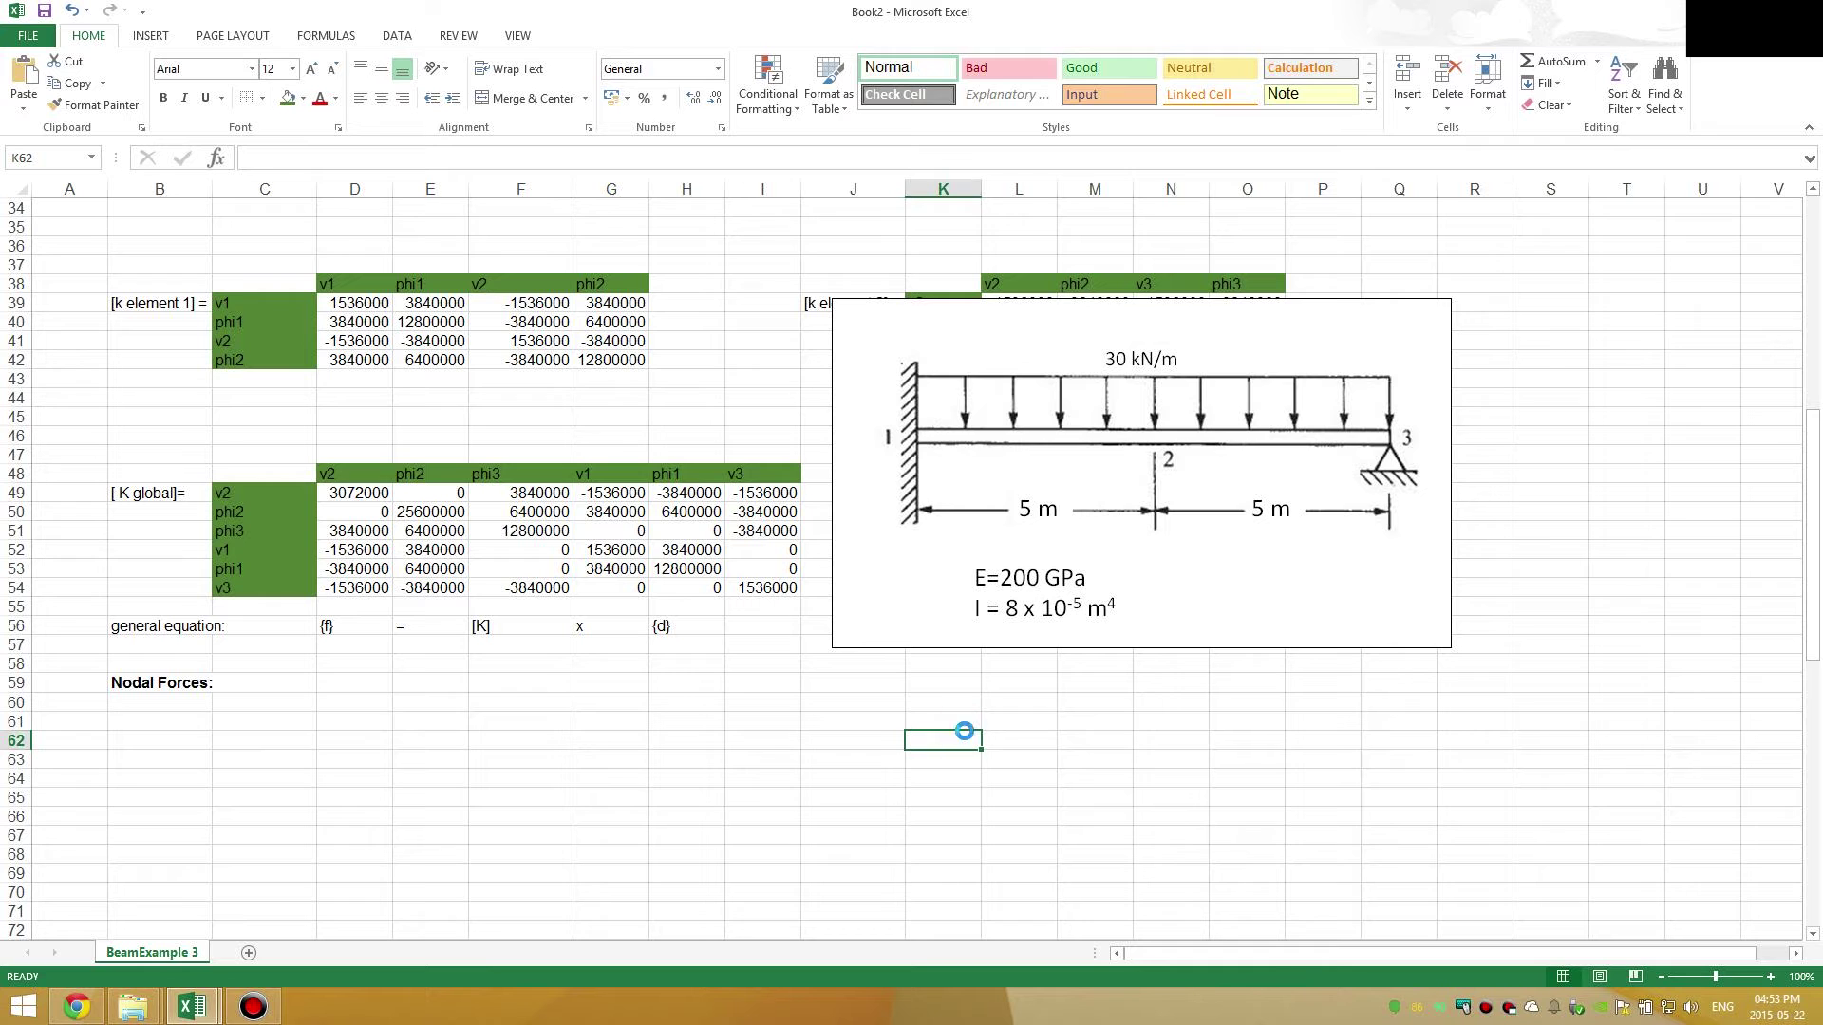
key(ctrl+v)
drag(989, 757, 950, 722)
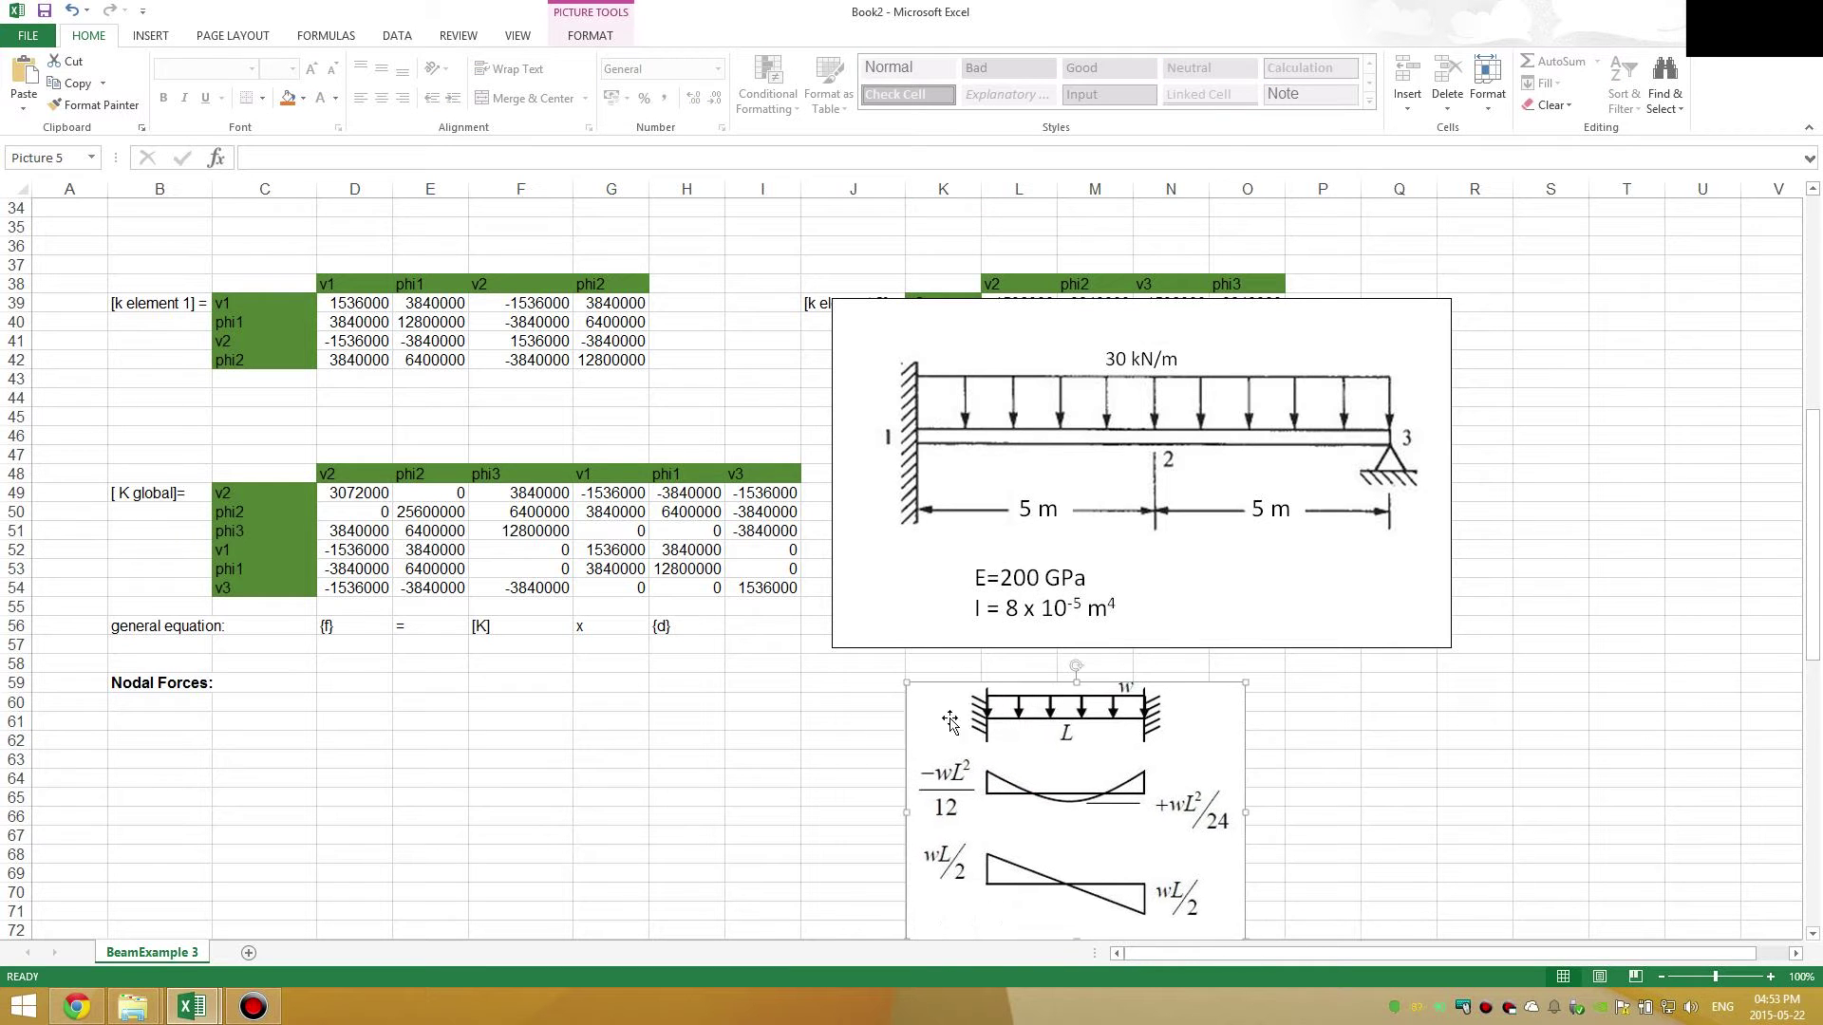
scroll(892, 707, down, 1)
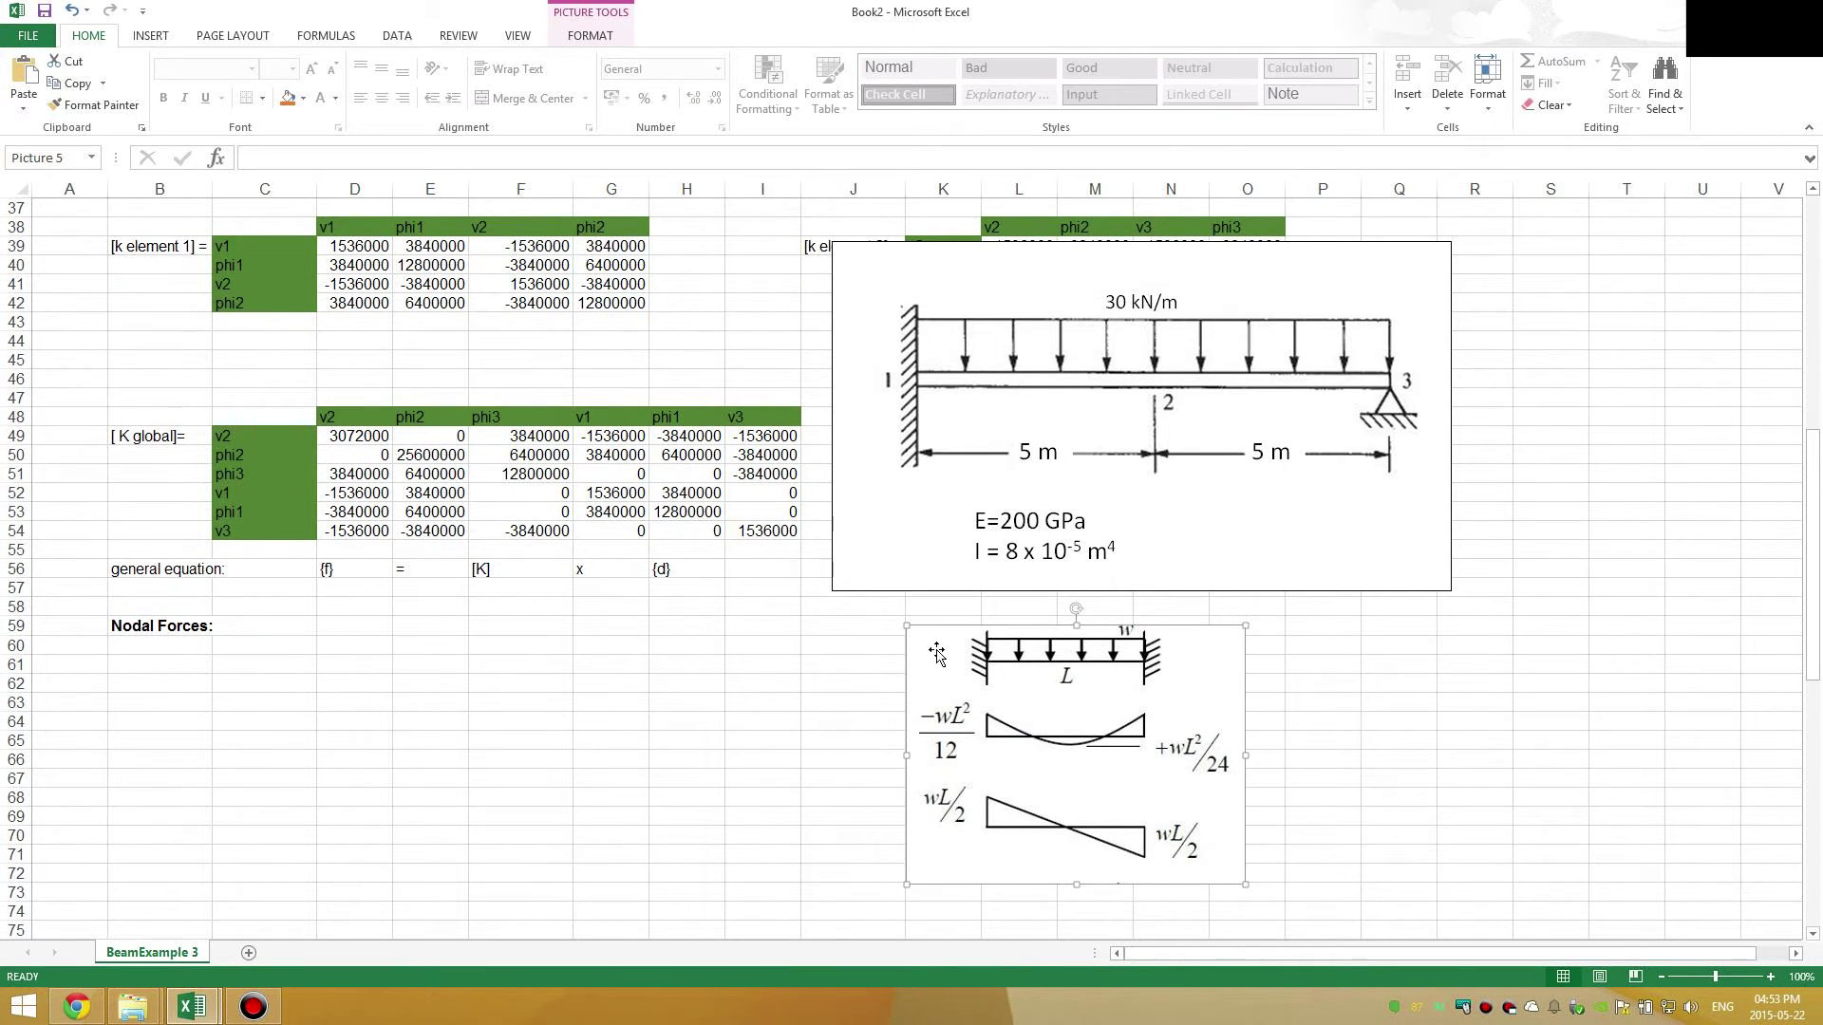
drag(937, 653, 912, 672)
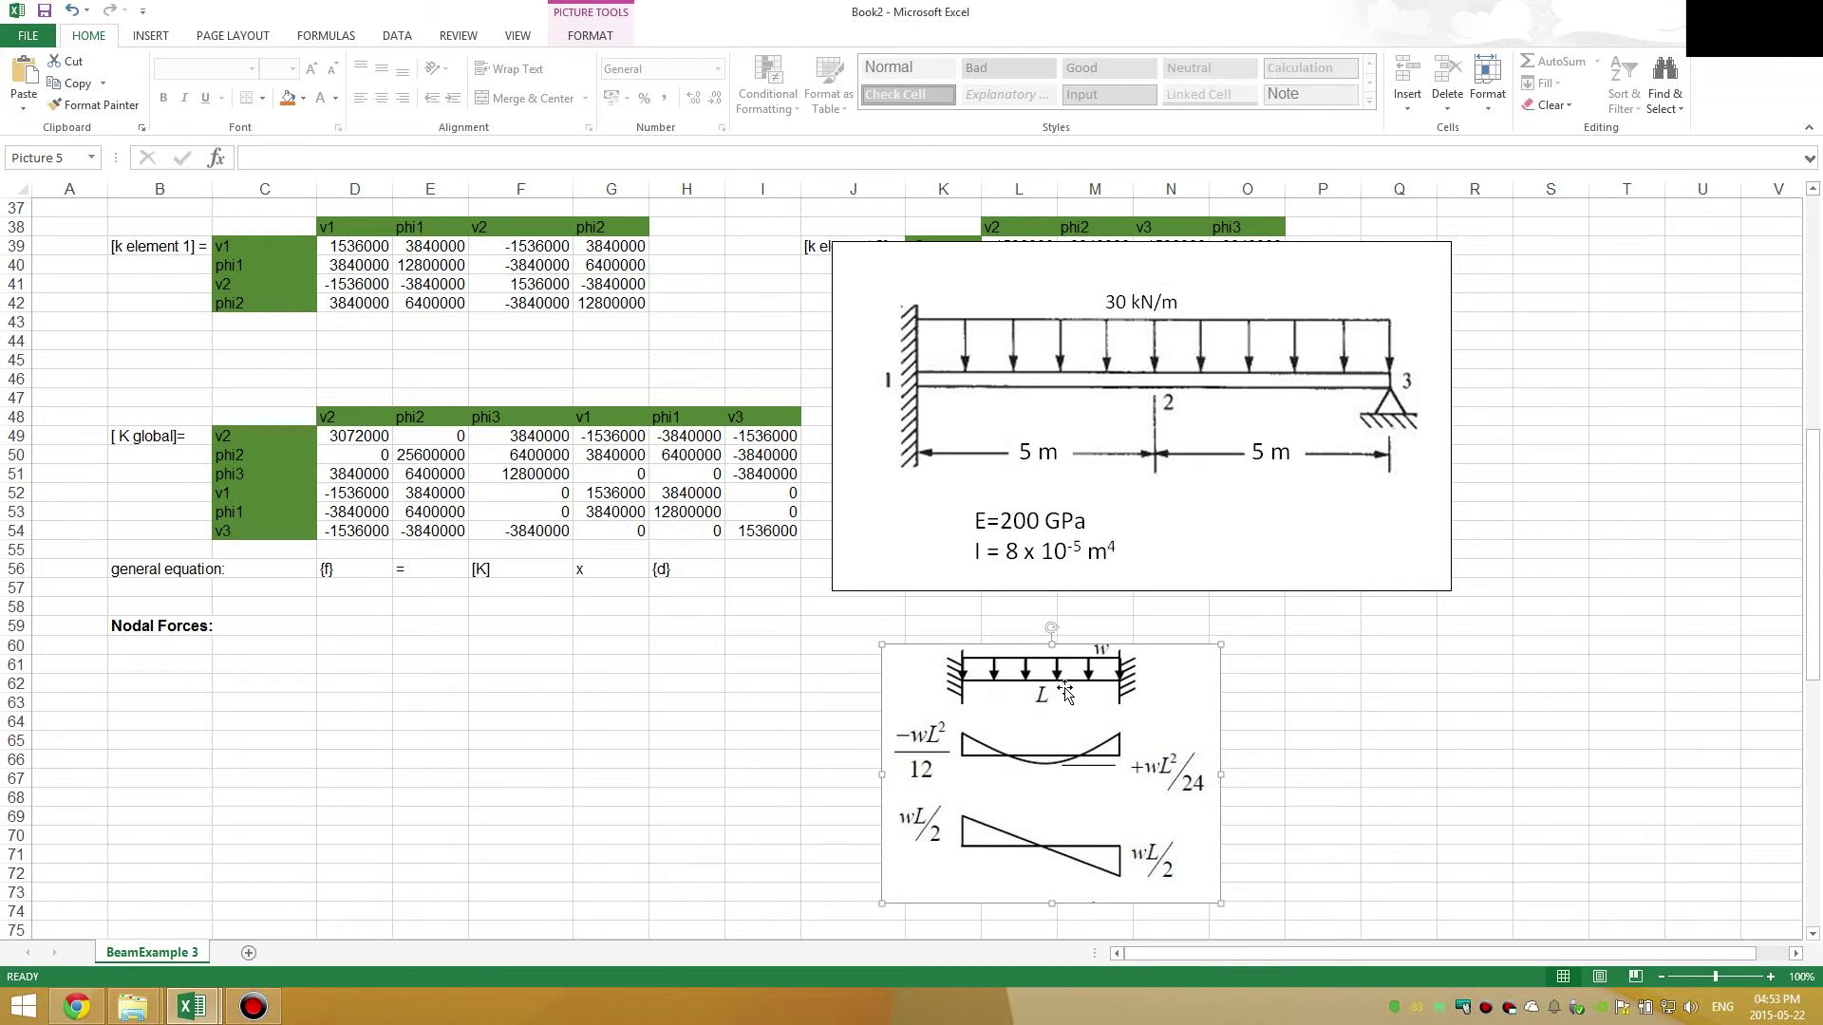
drag(990, 696, 975, 666)
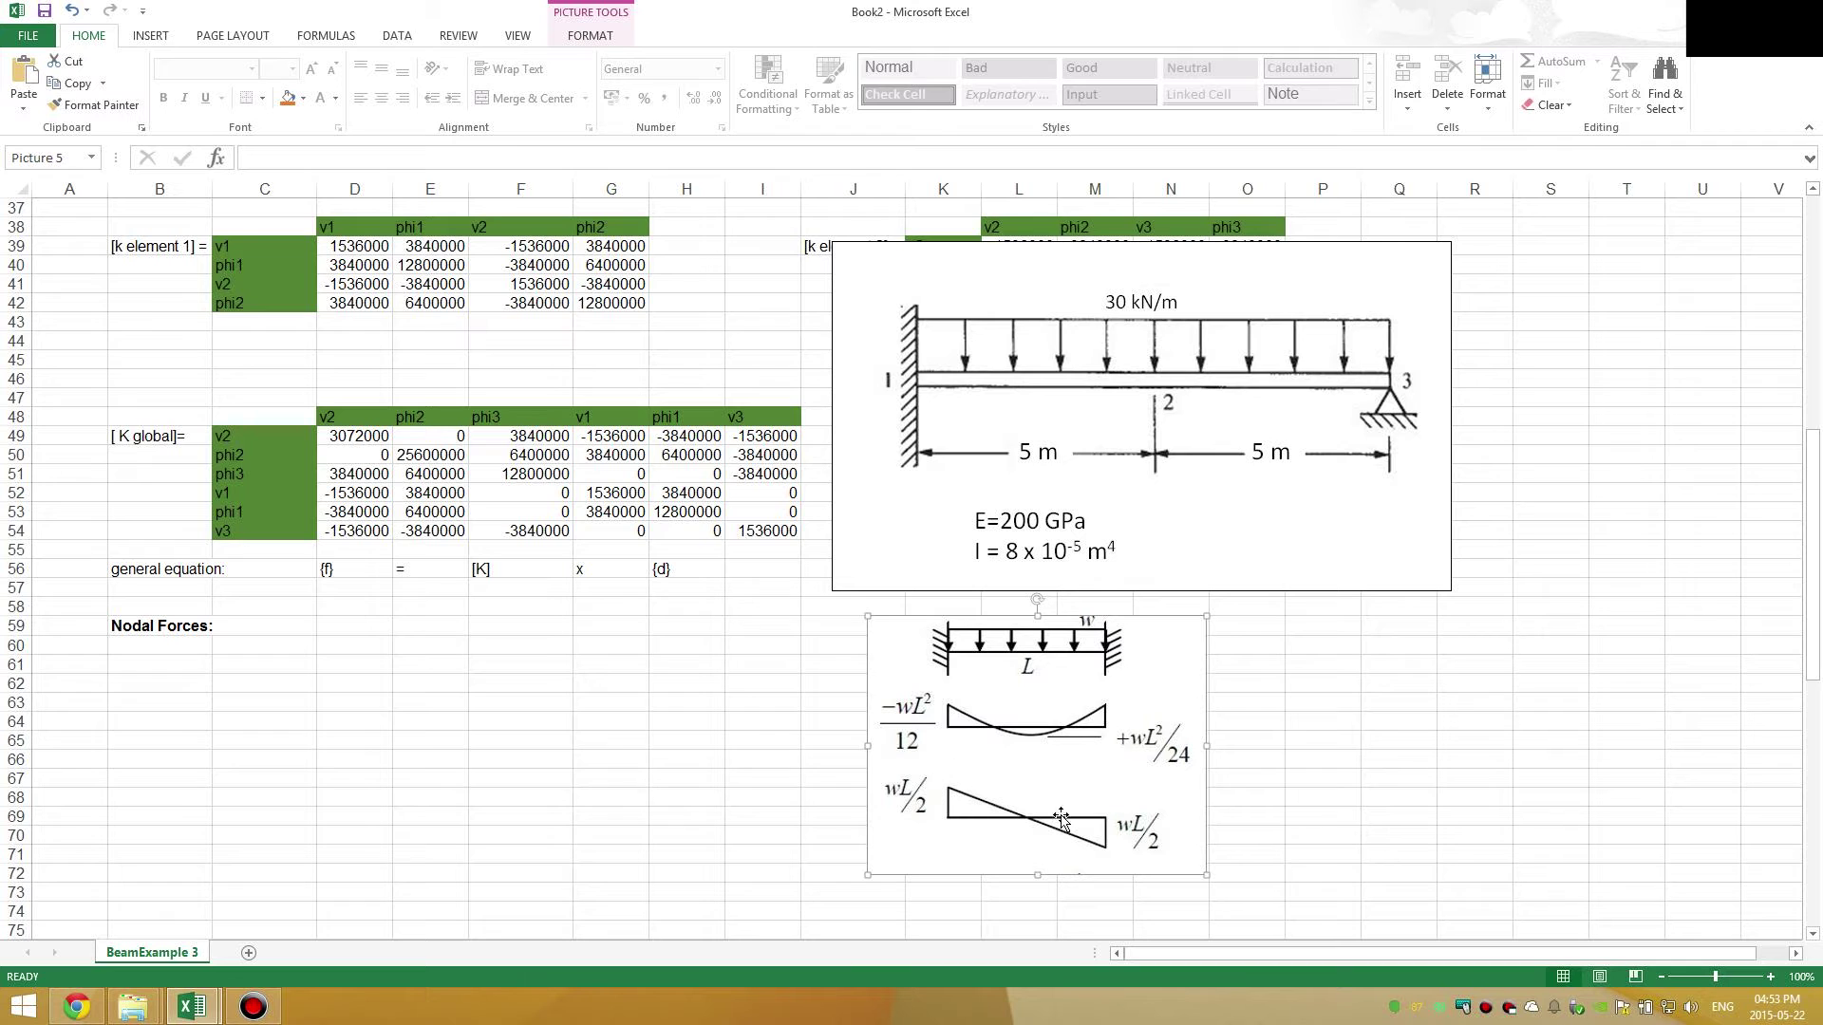
click(518, 767)
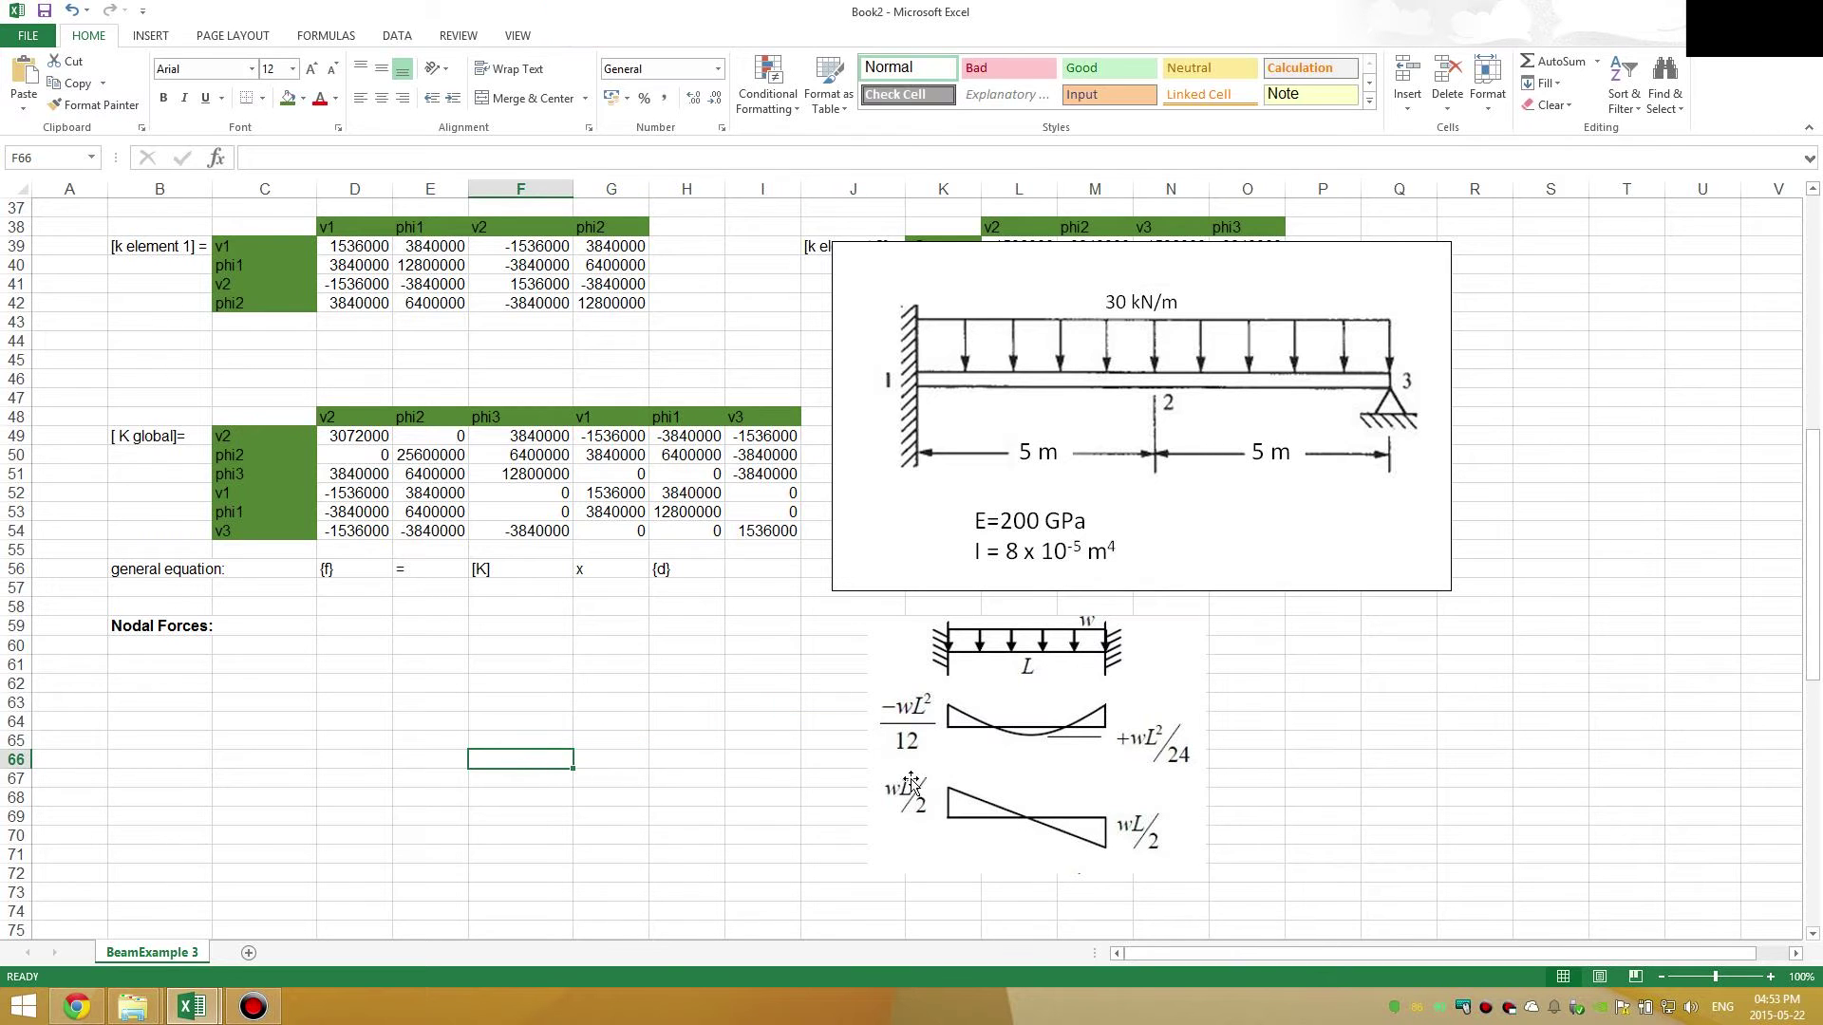
- Enter the labels "w=" in C61 and "L=" in C62 under the Nodal Forces heading
click(275, 727)
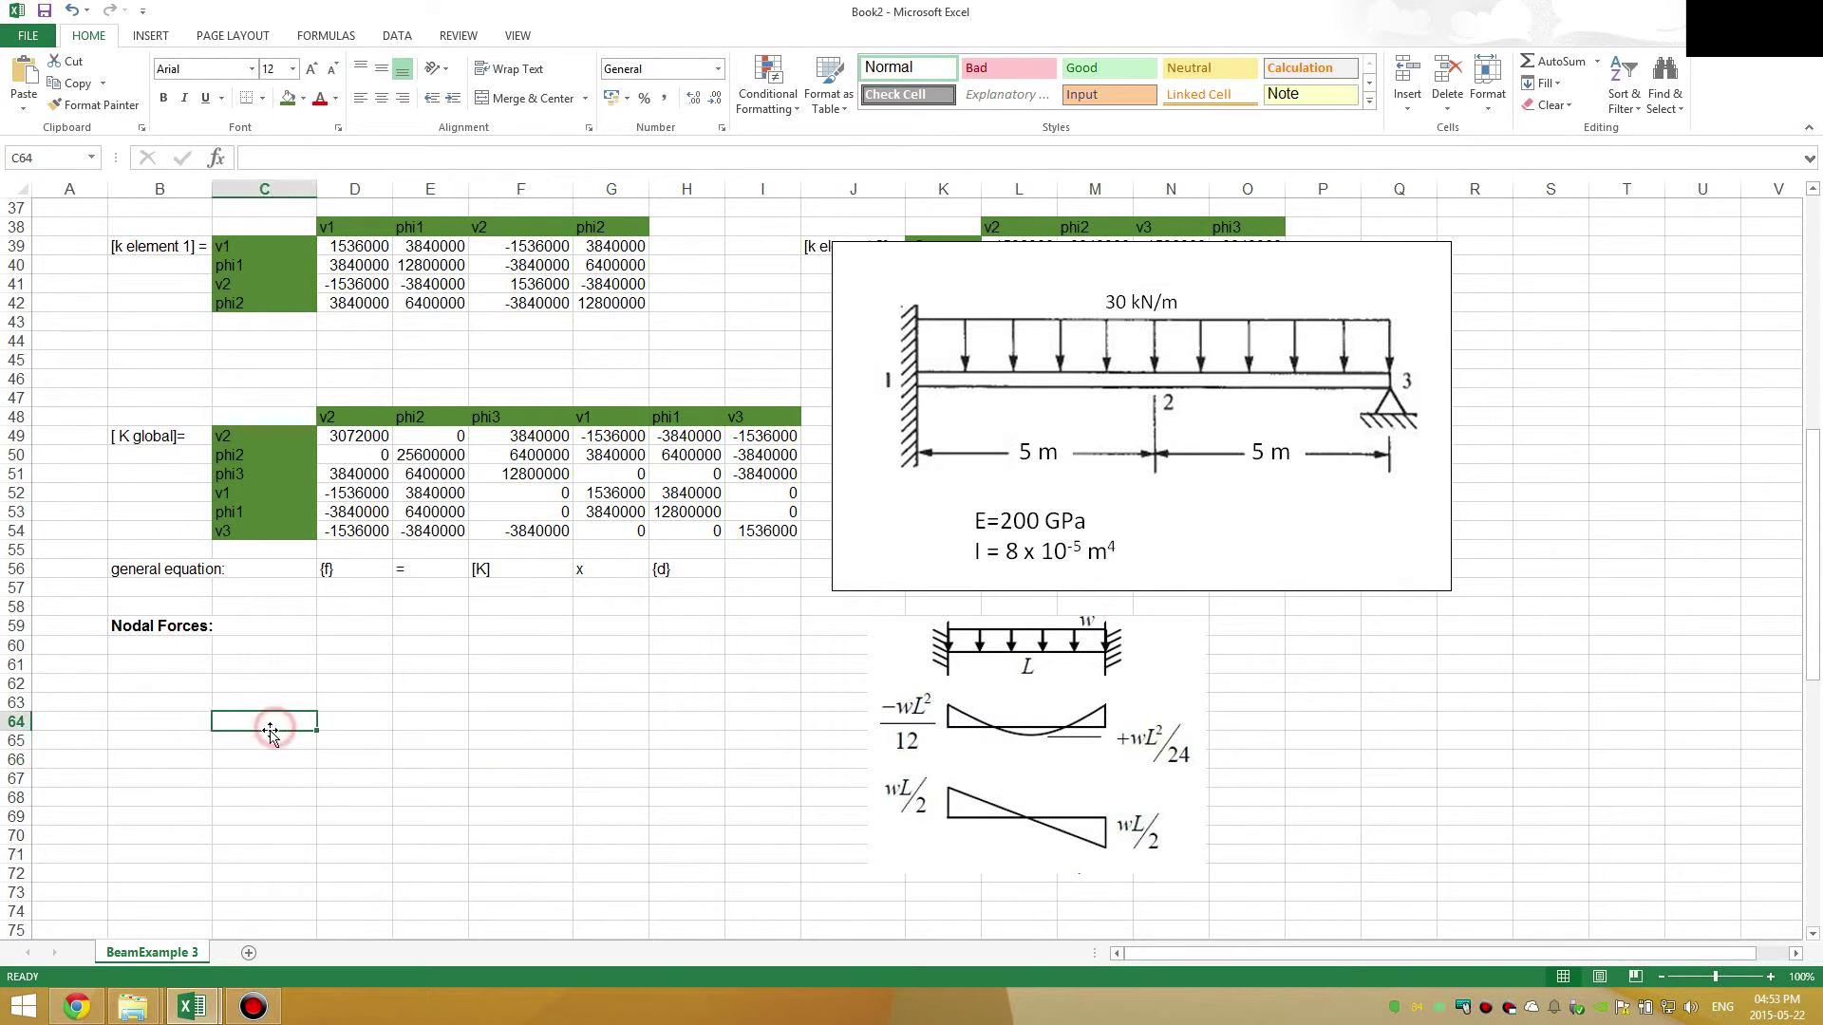
scroll(378, 710, down, 1)
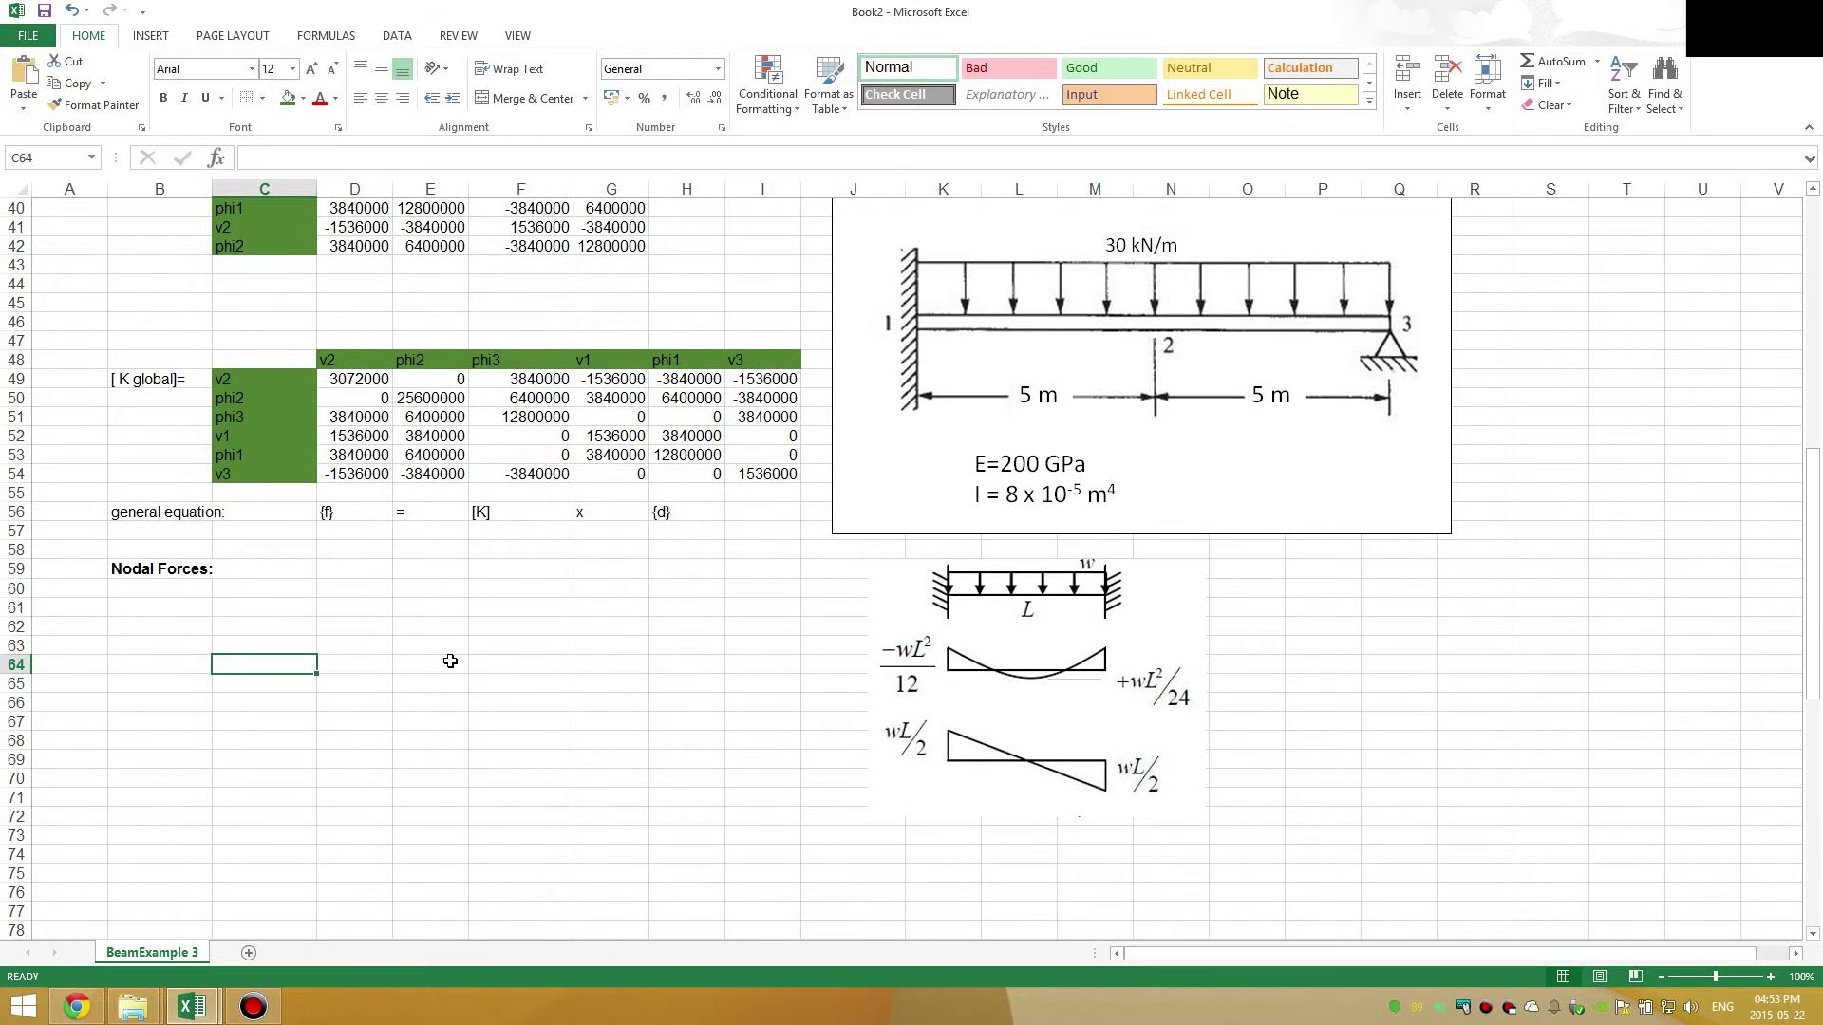
click(247, 611)
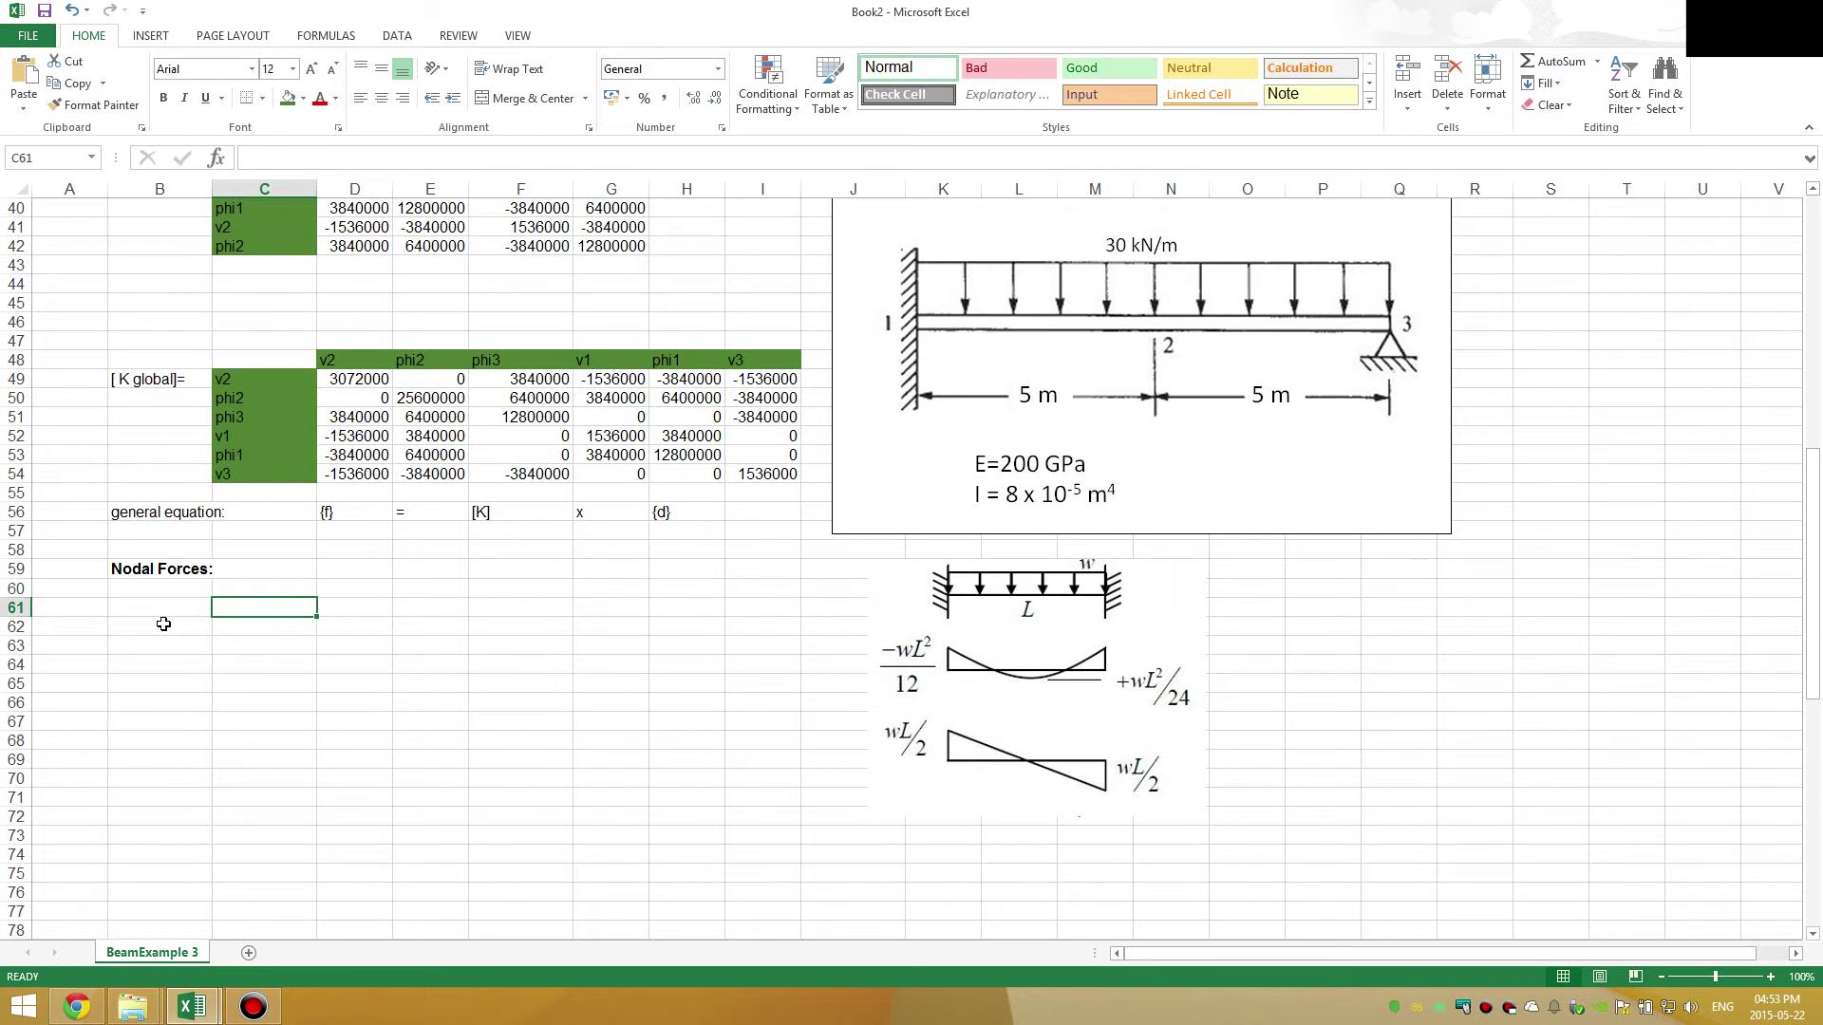
click(1030, 664)
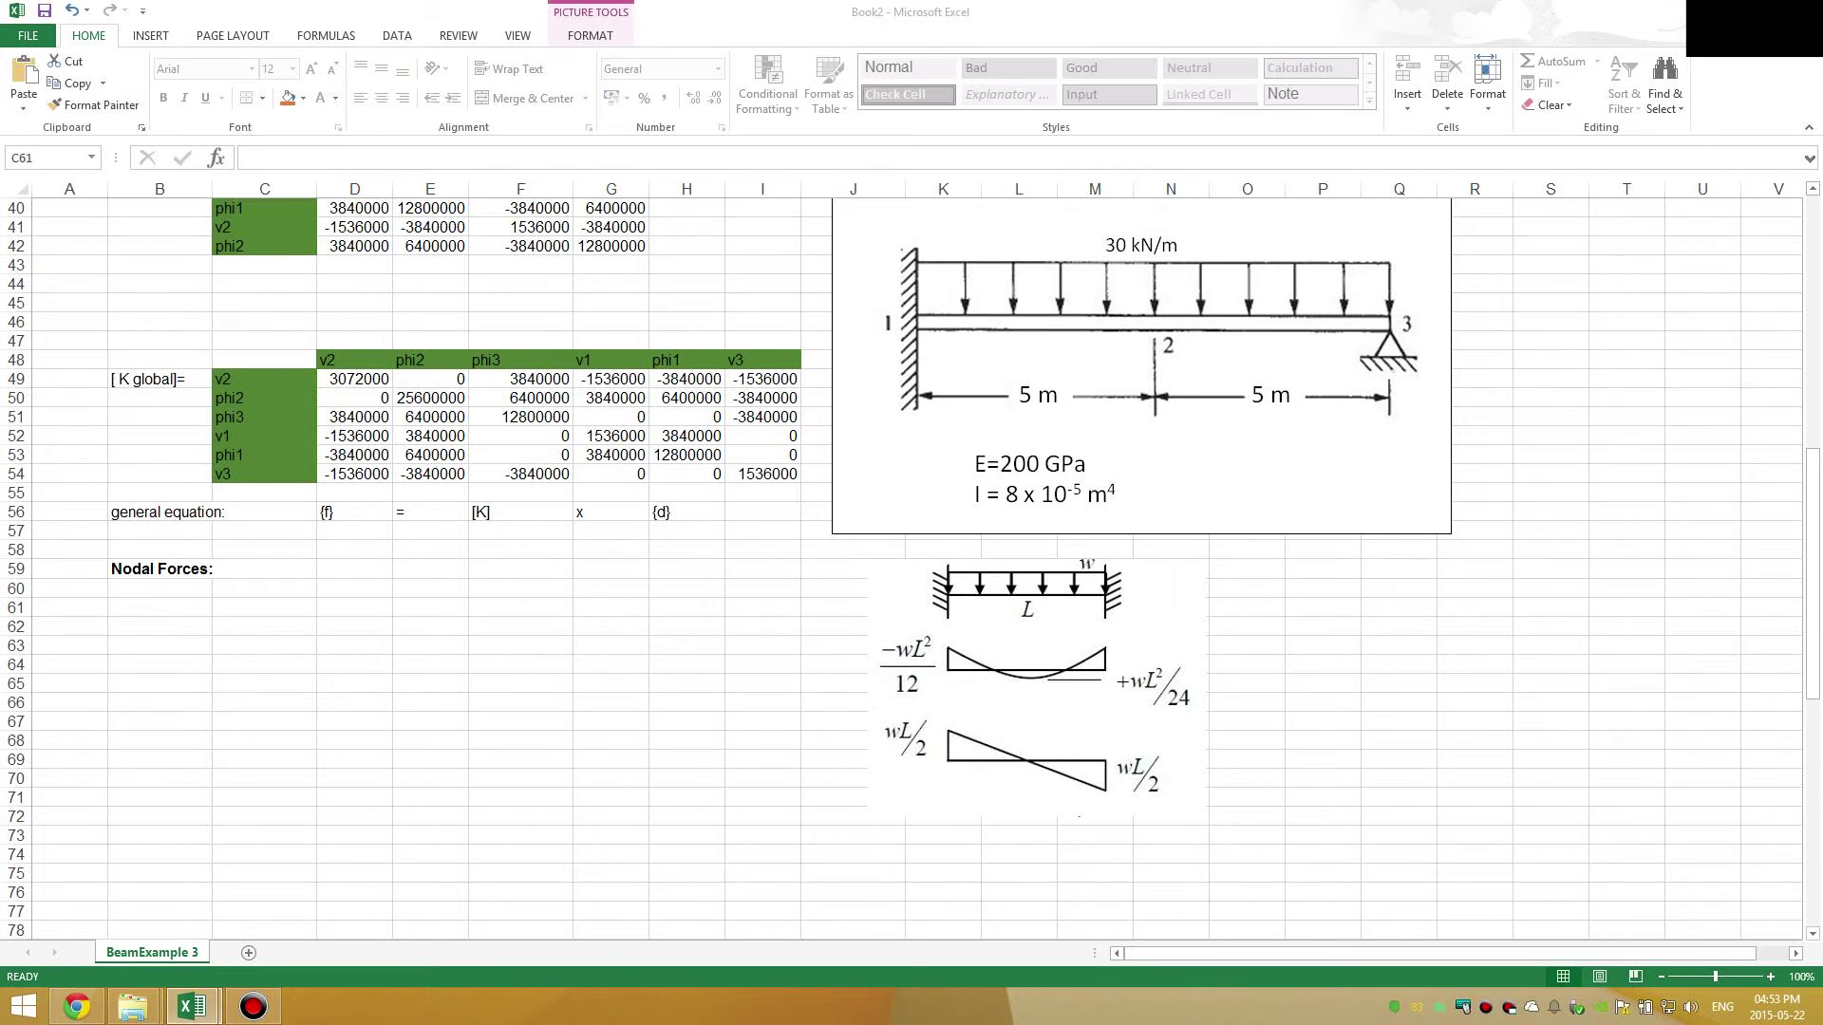
click(234, 611)
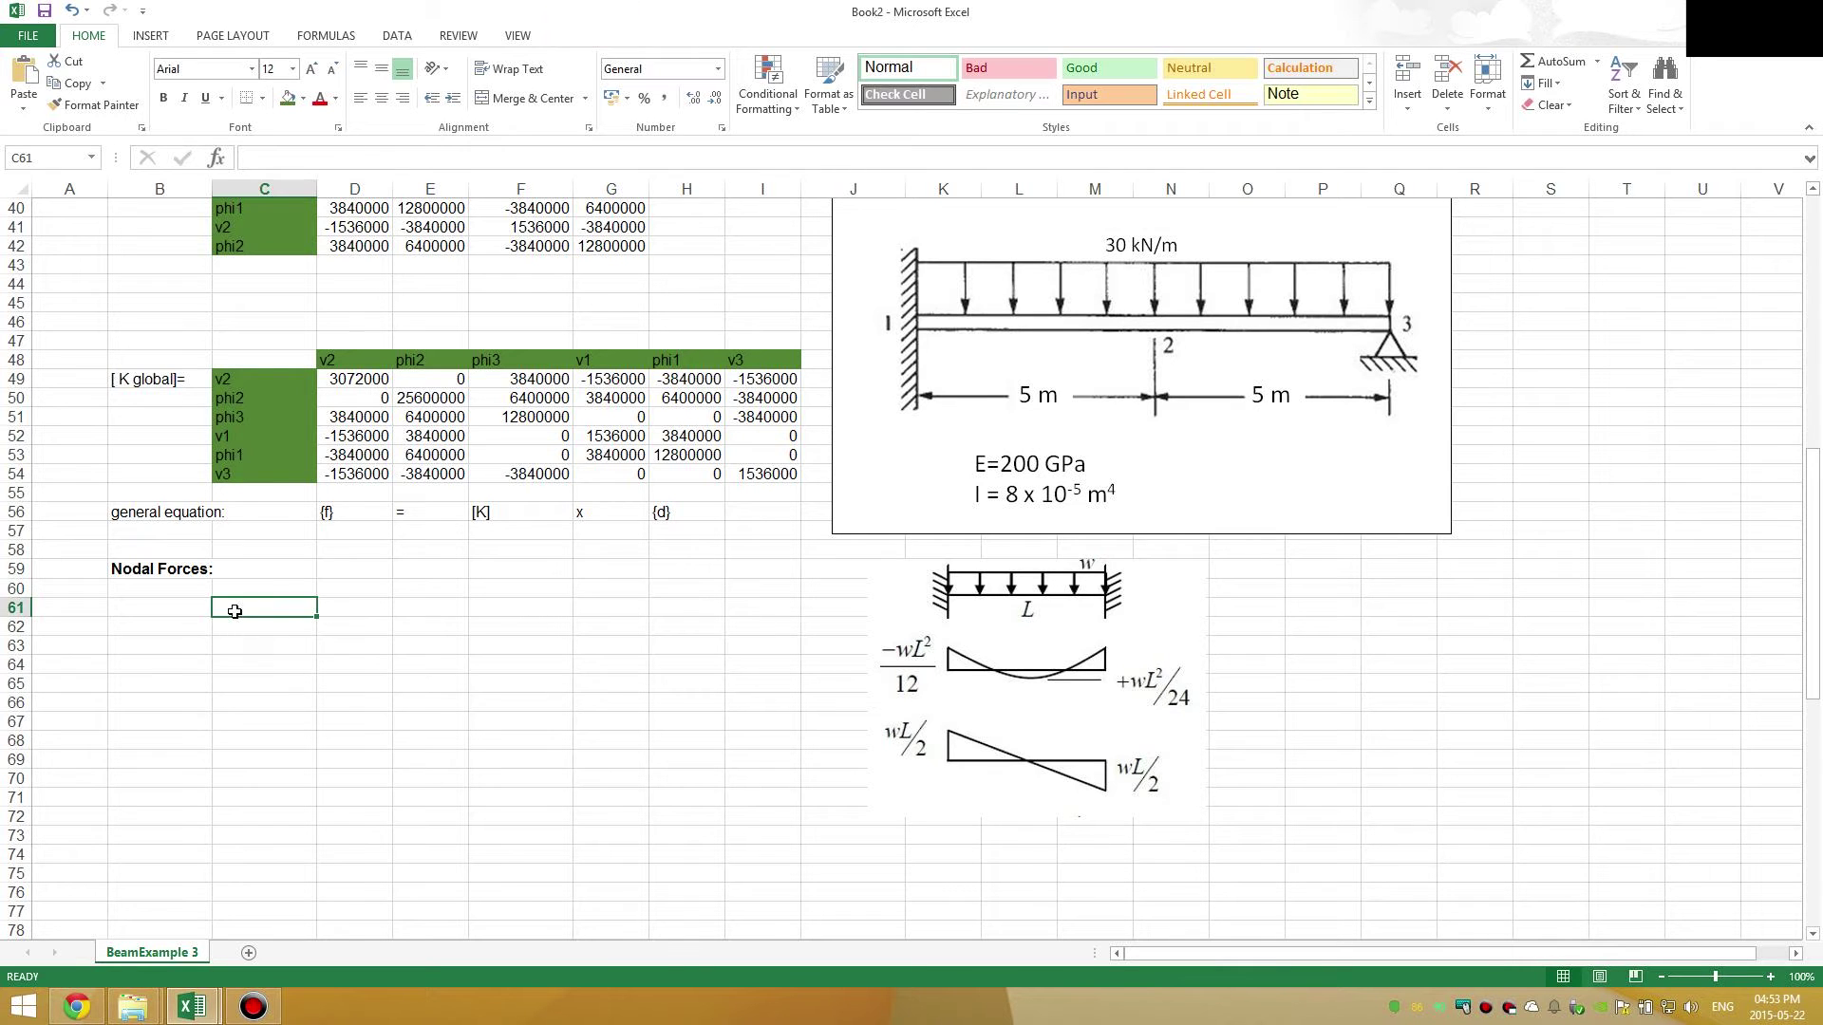
click(237, 612)
click(236, 611)
text(w=)
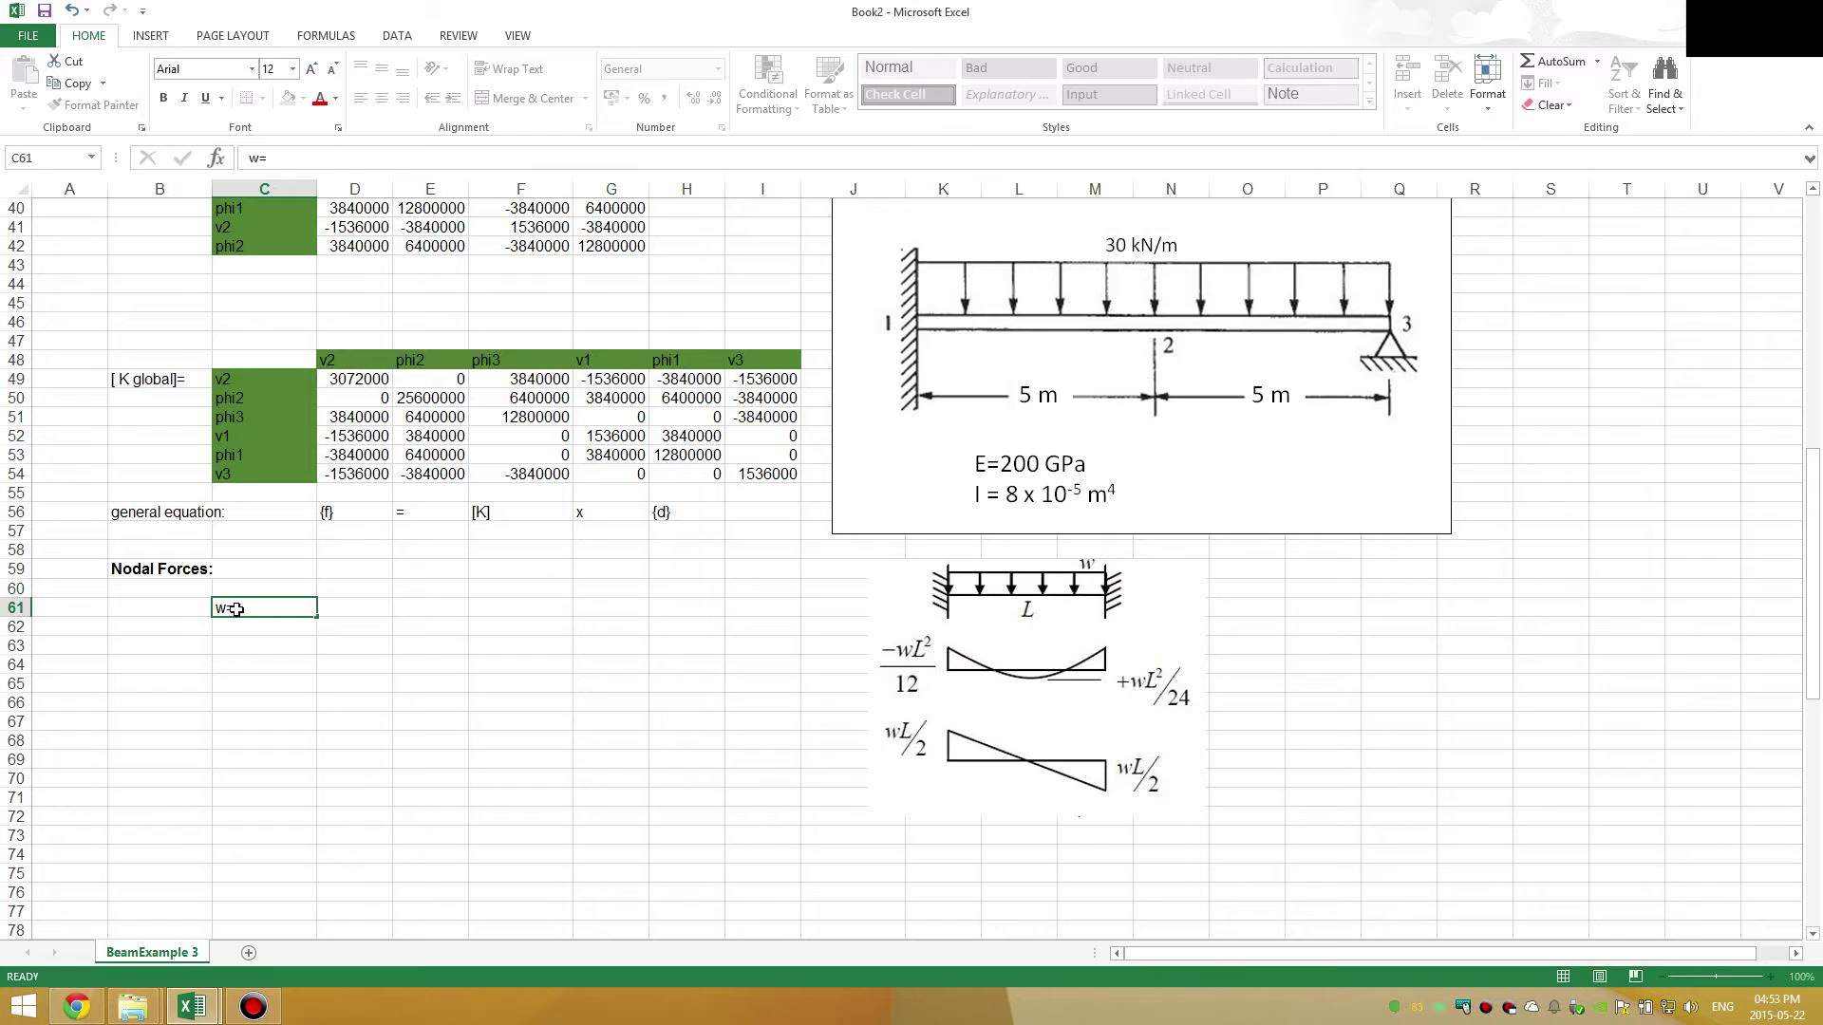
key(Return)
text(l)
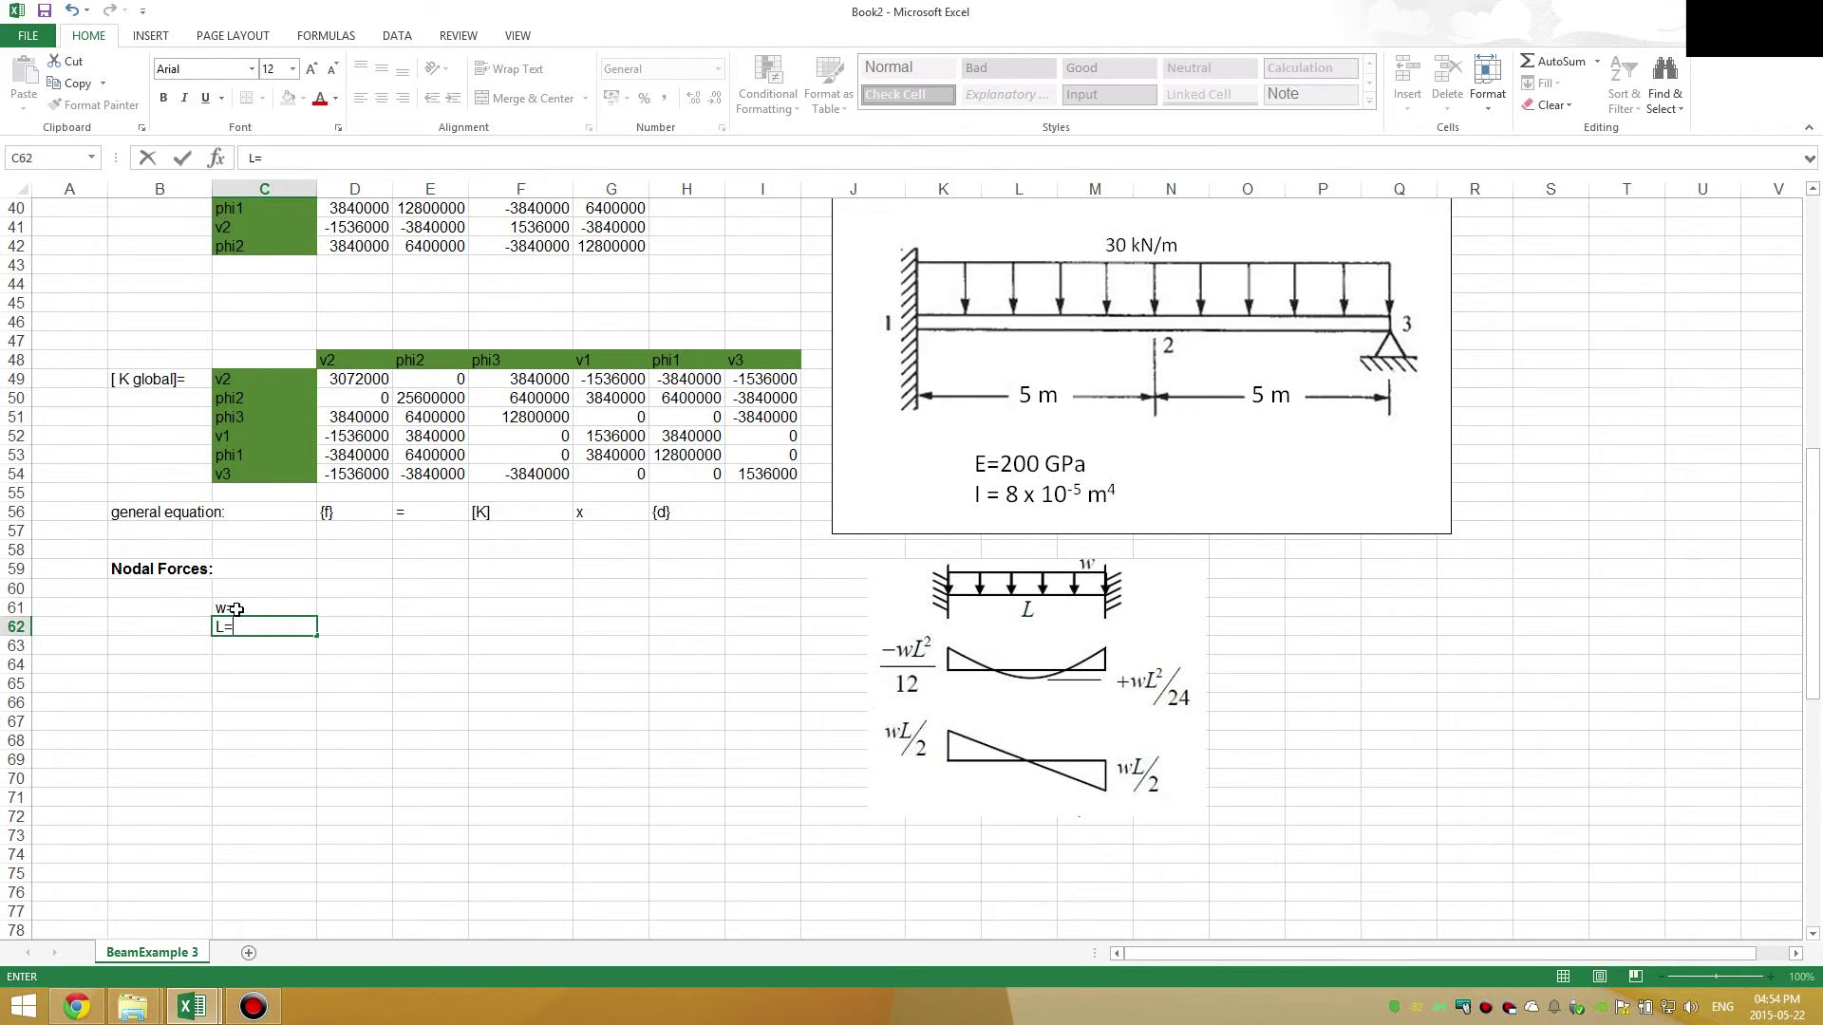
text(=)
- Enter the units N/m in E61 for w and m in E62 for L
key(Tab)
key(Right)
key(Up)
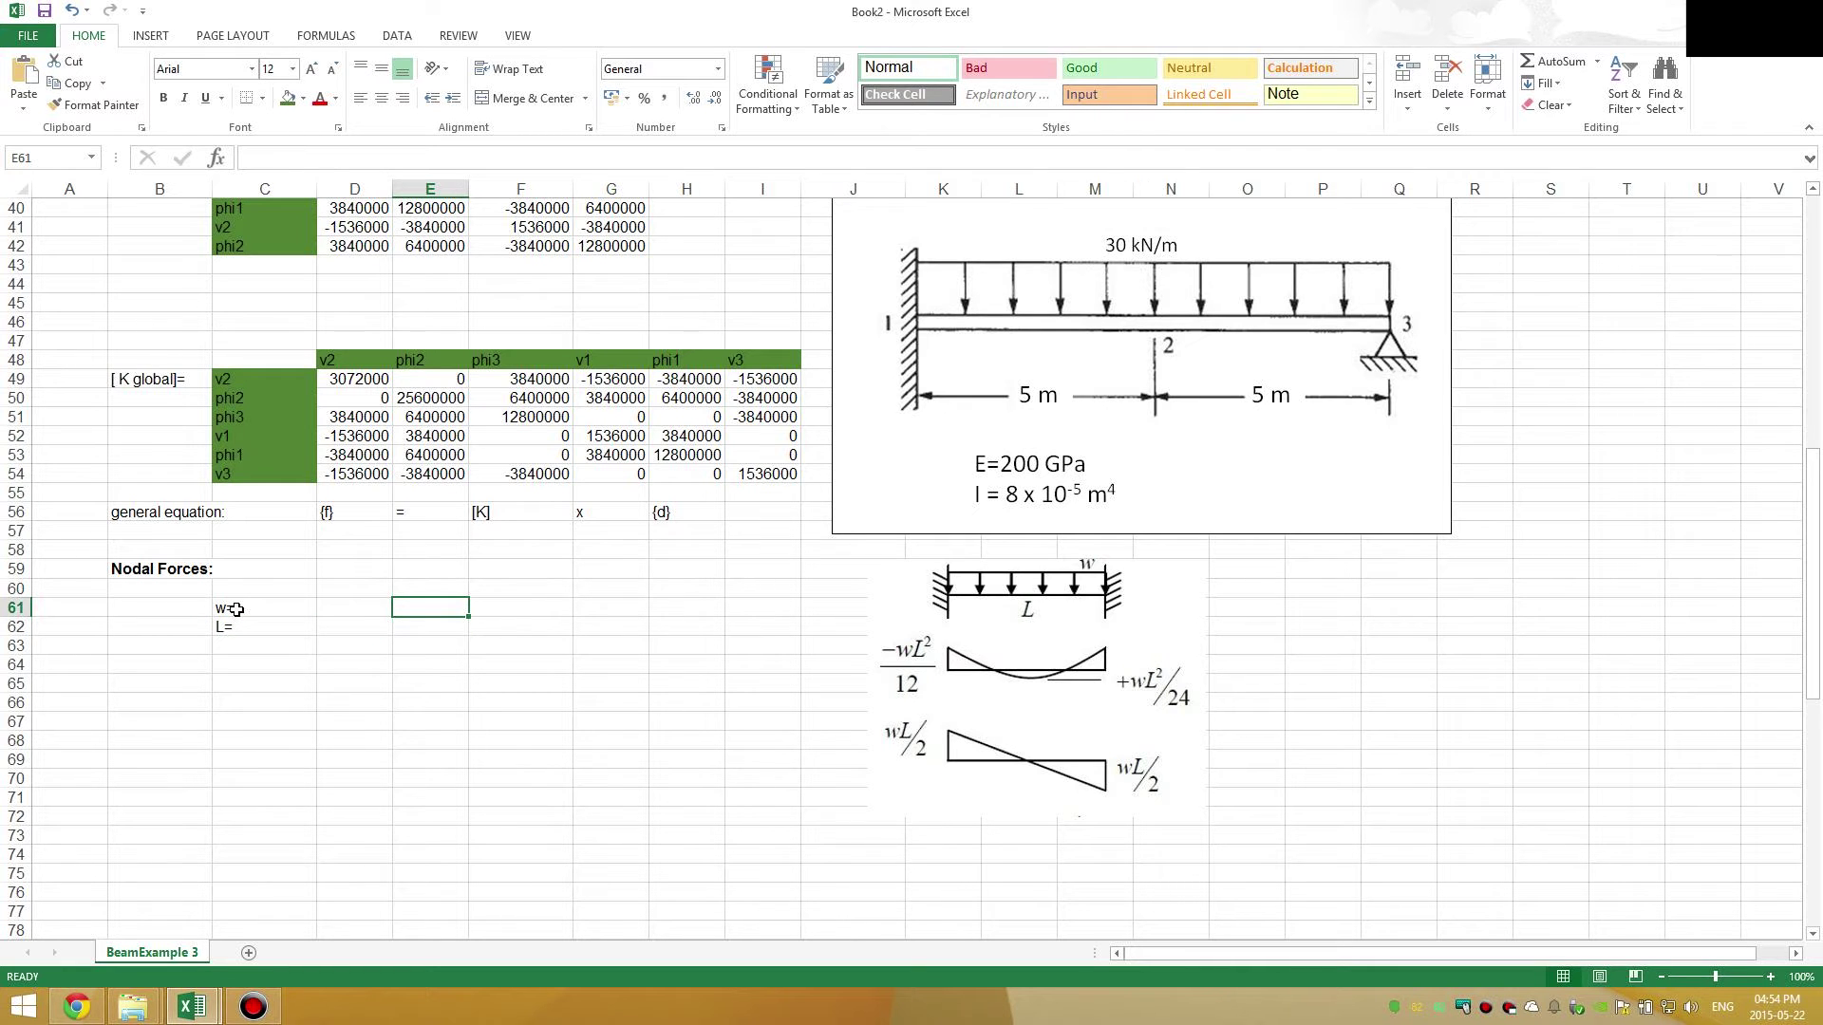
text(N)
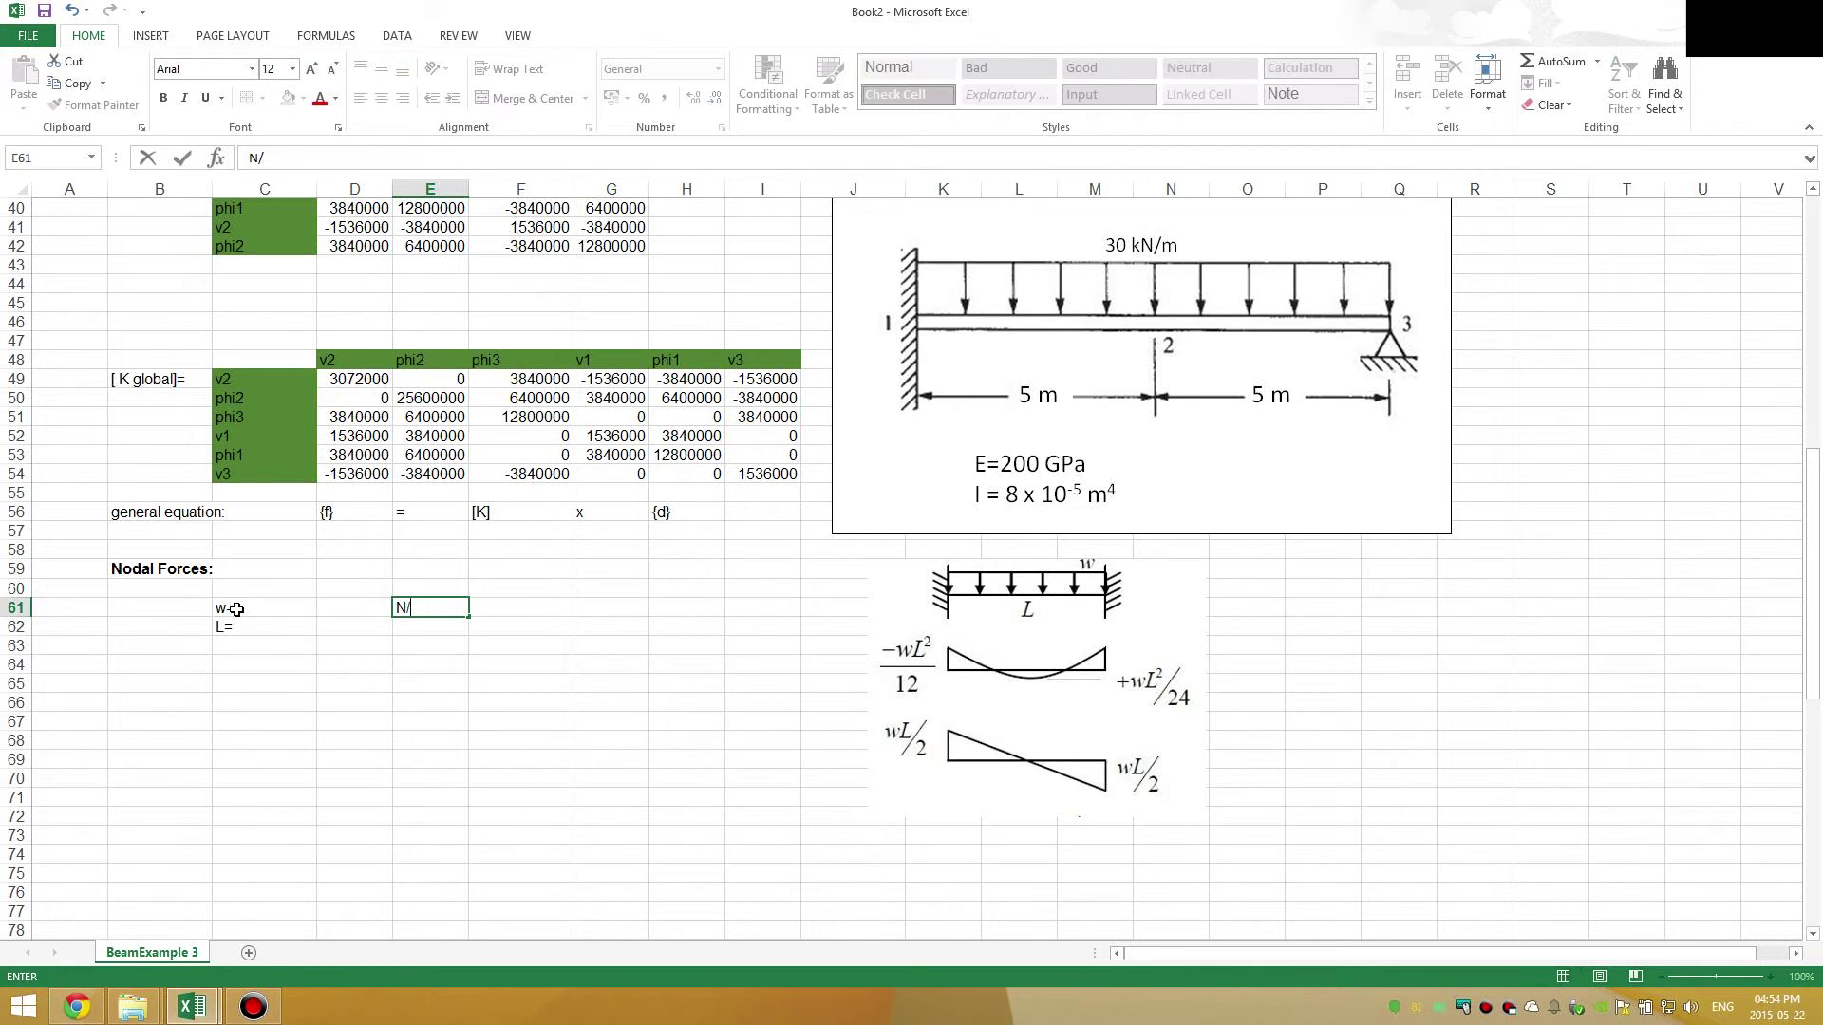
text(/m)
key(Return)
text(m)
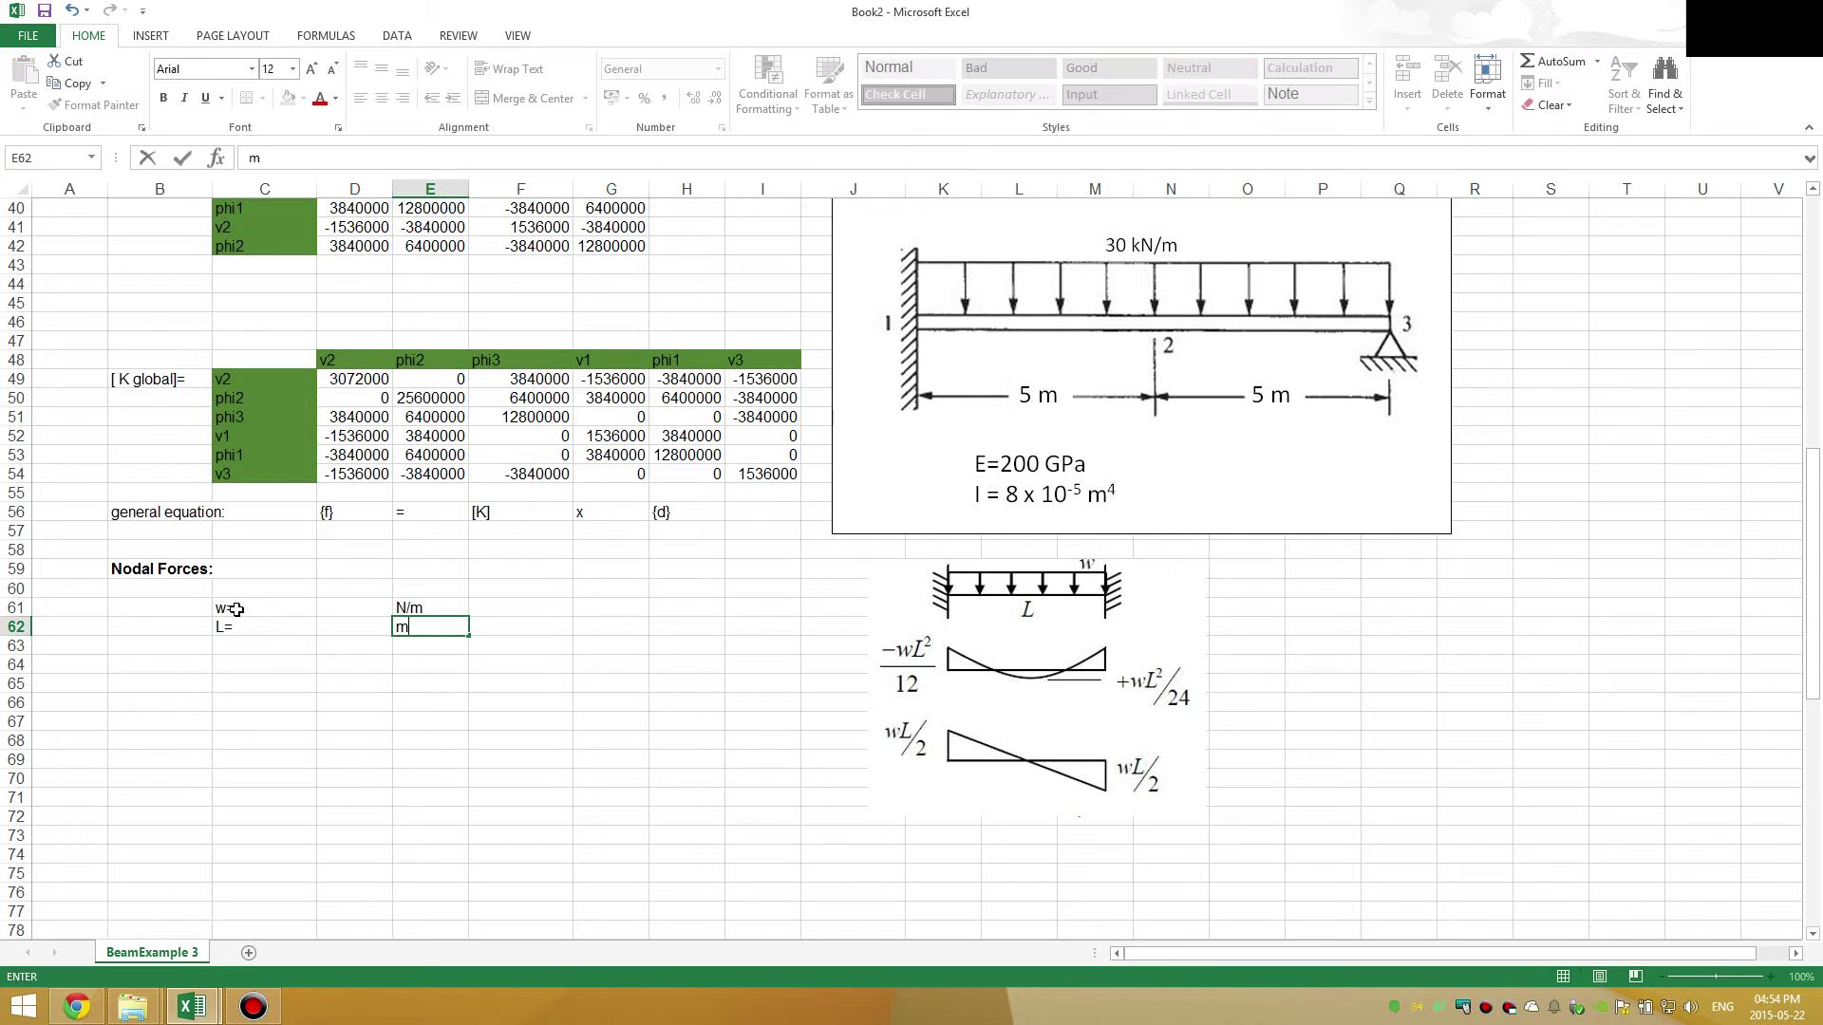
key(Return)
- Set w to 30000 in D61 and L to 5 in D62
key(Up)
key(Up)
key(Left)
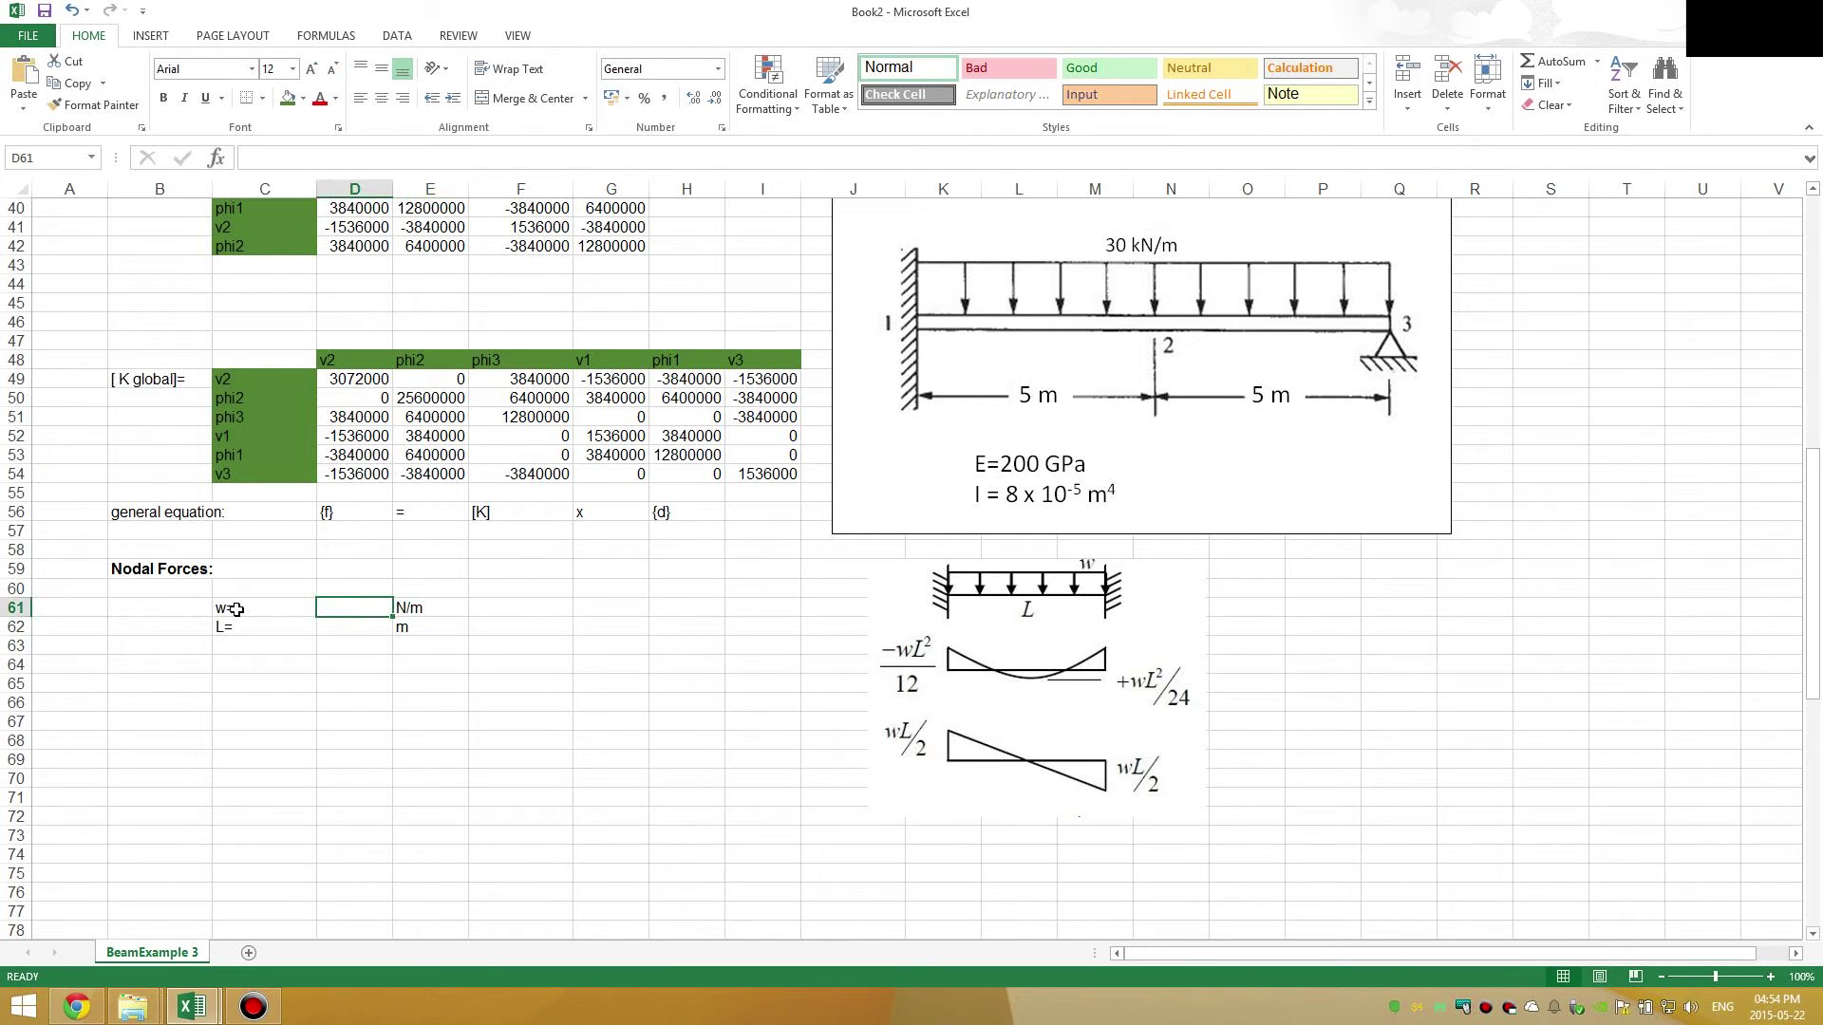
key(Left)
key(Down)
key(Right)
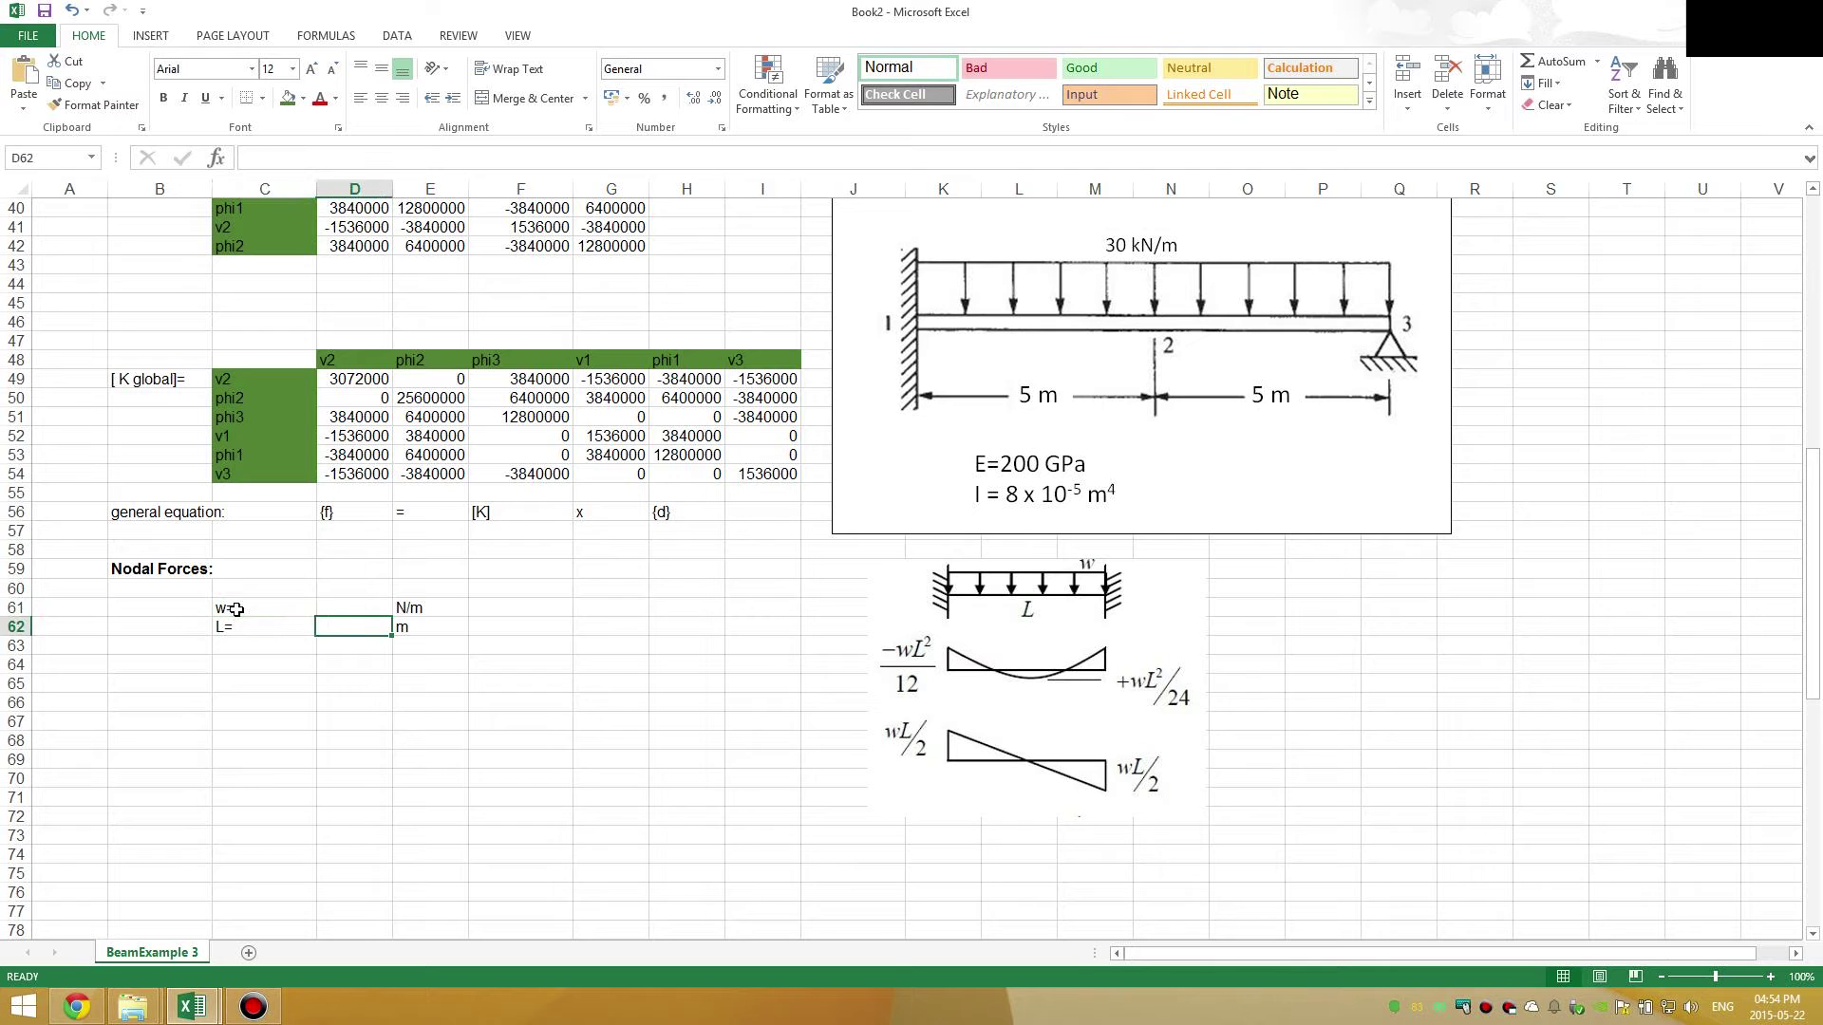
key(Up)
scroll(359, 518, up, 8)
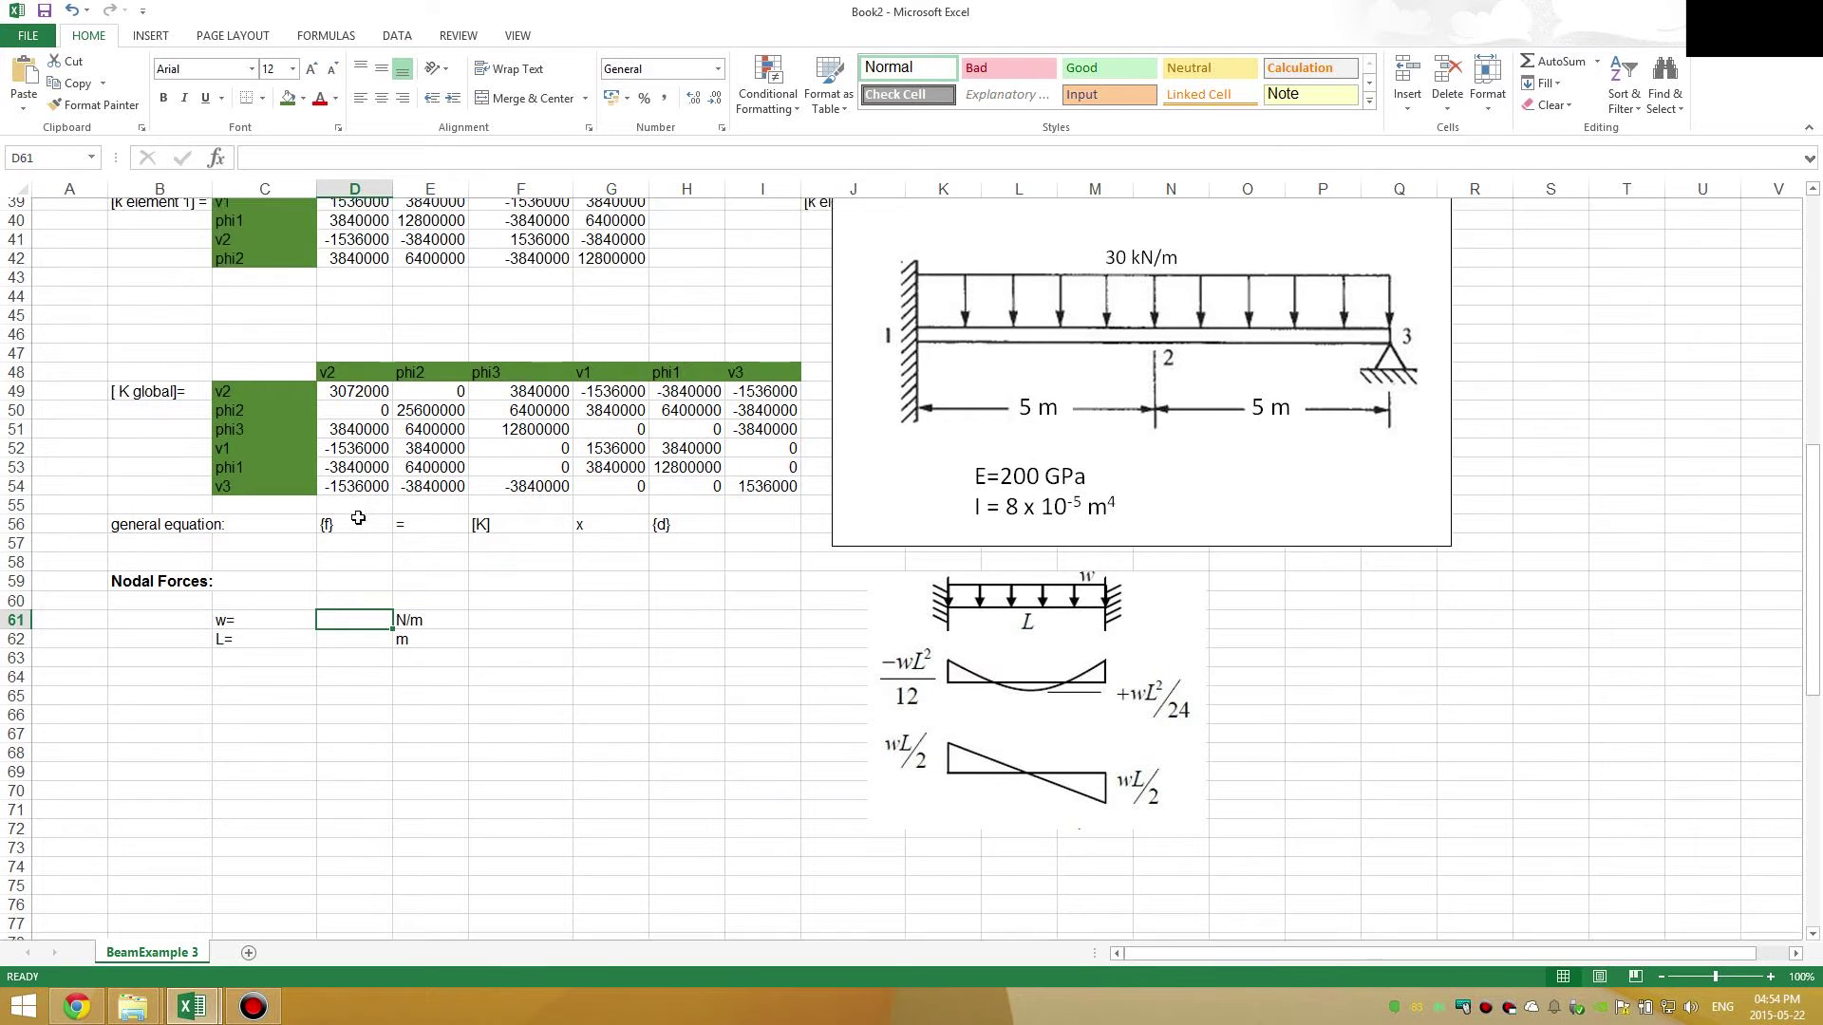
scroll(384, 682, down, 4)
scroll(384, 681, down, 3)
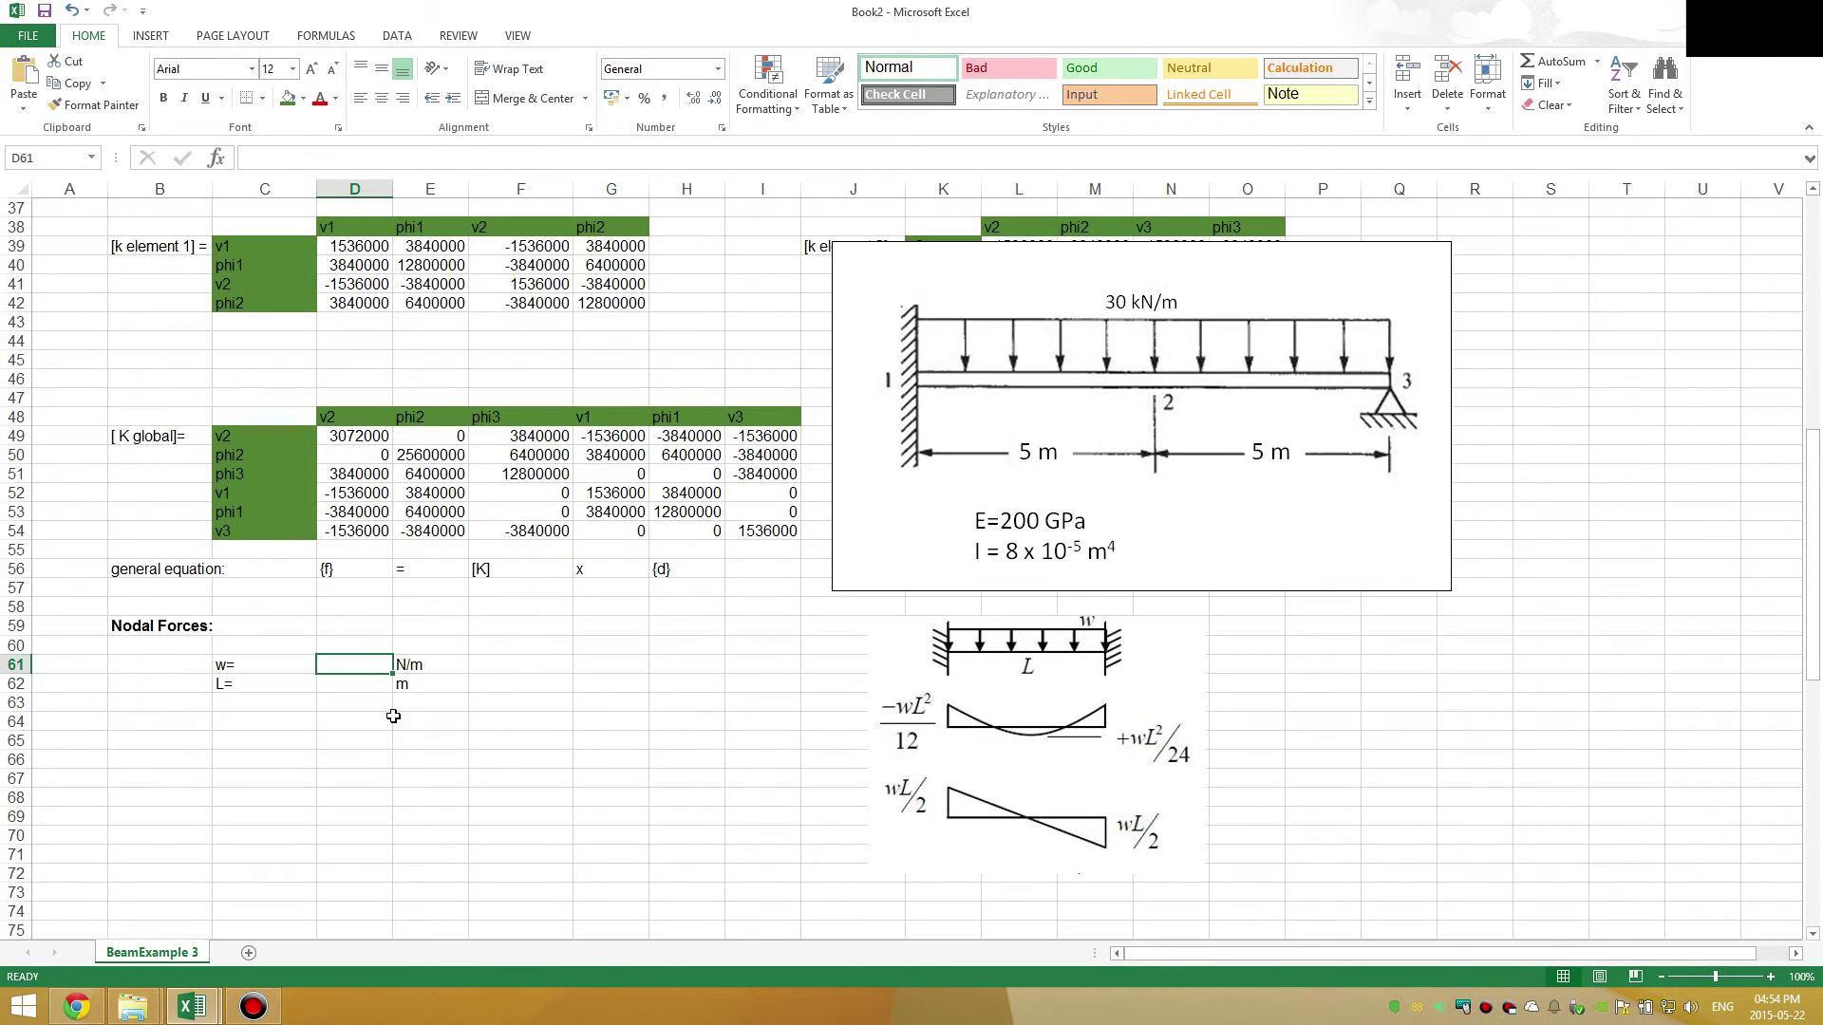
click(389, 735)
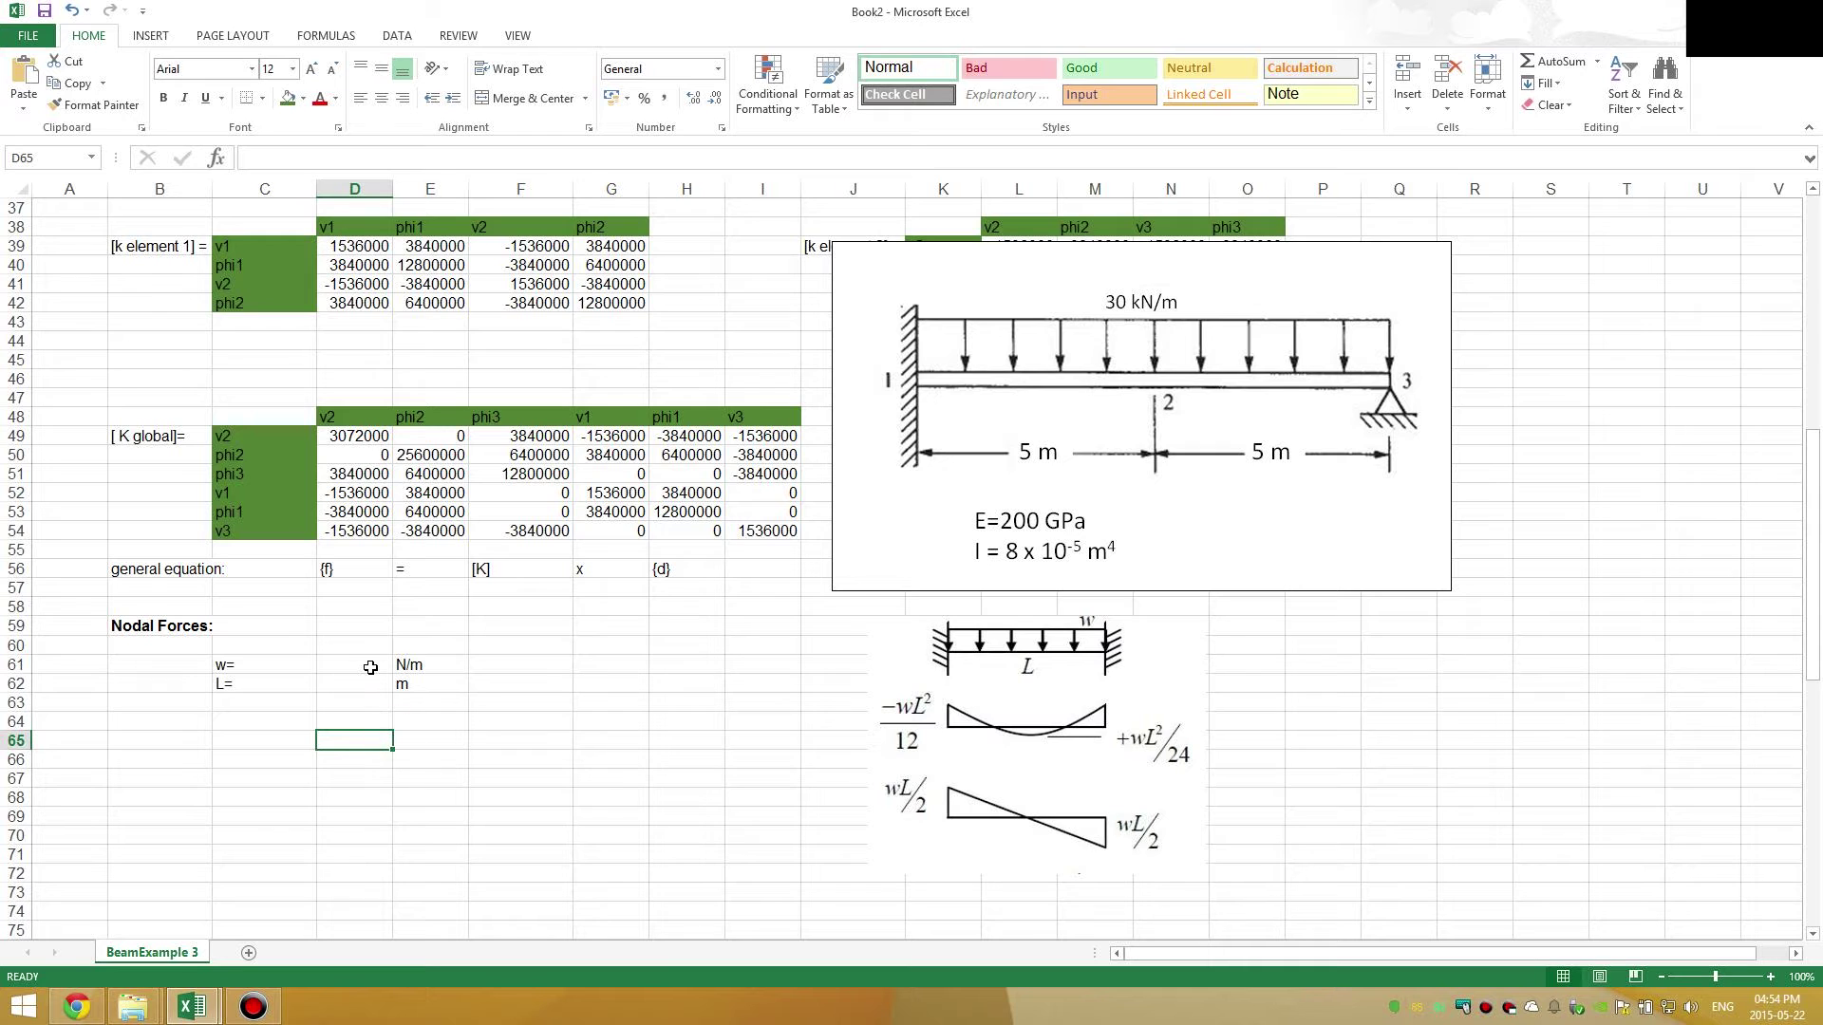
click(370, 667)
click(367, 741)
click(366, 670)
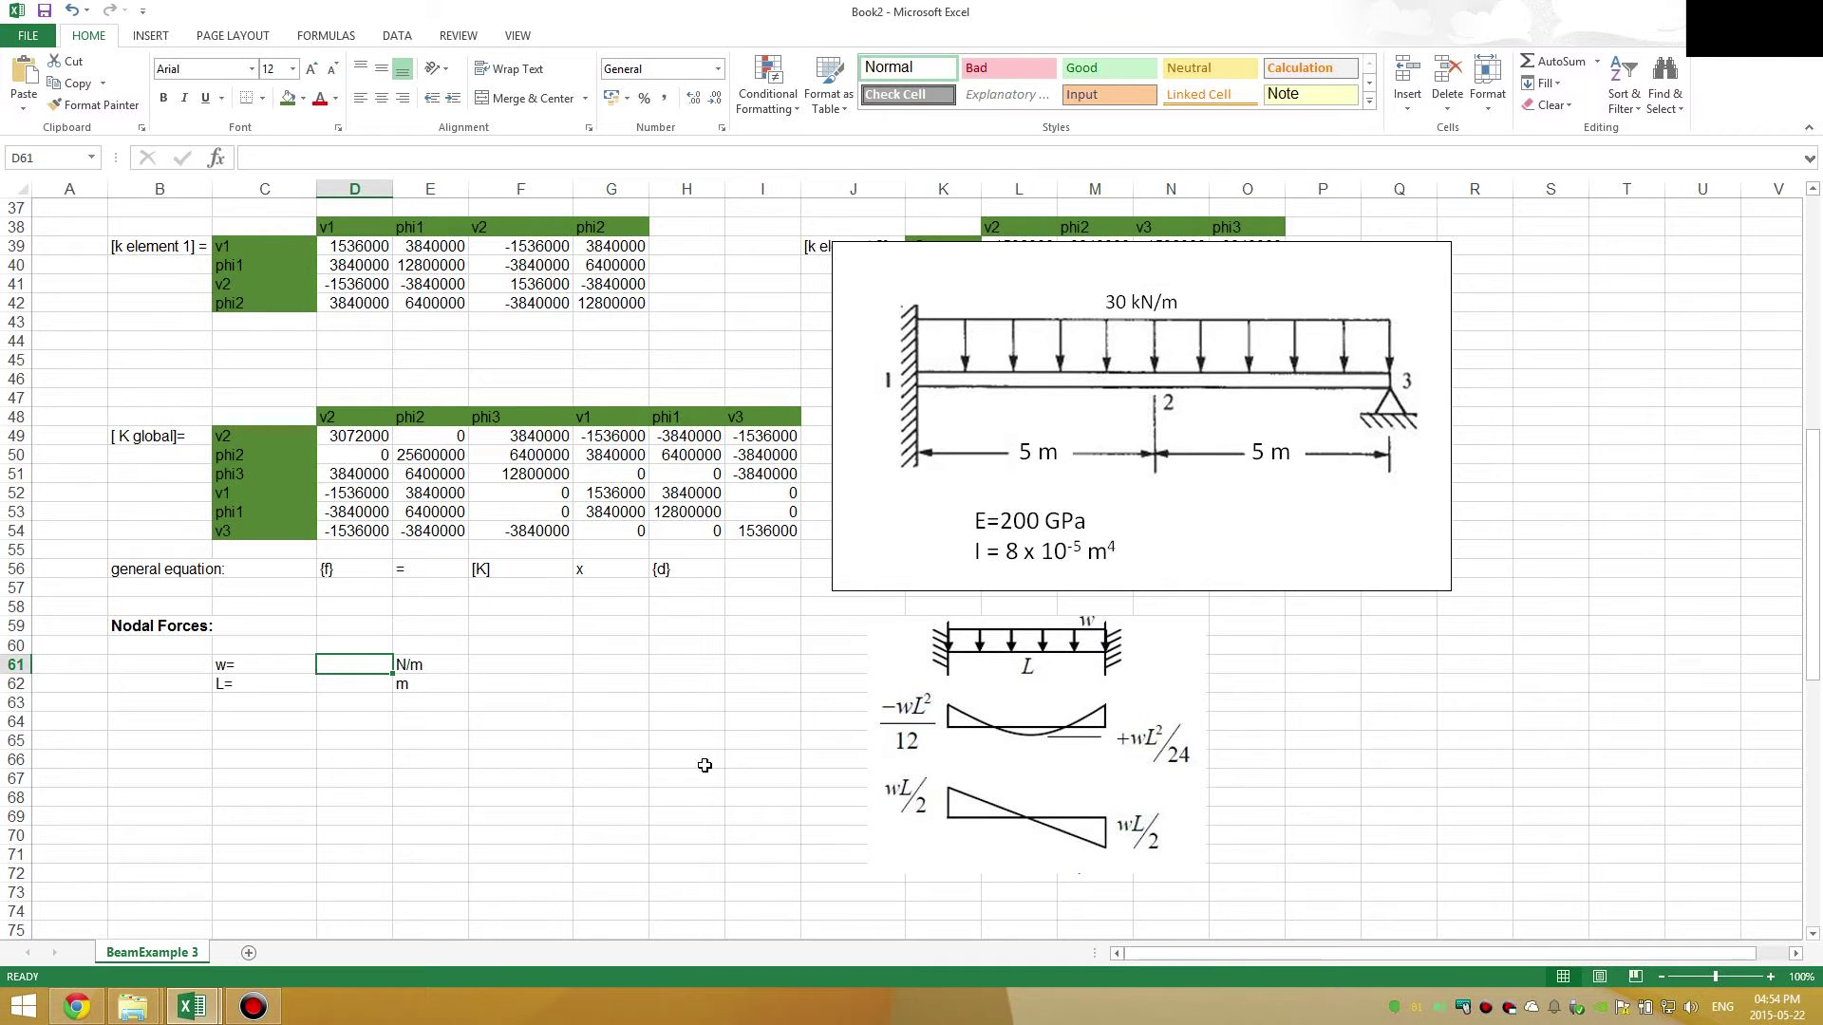
text(30)
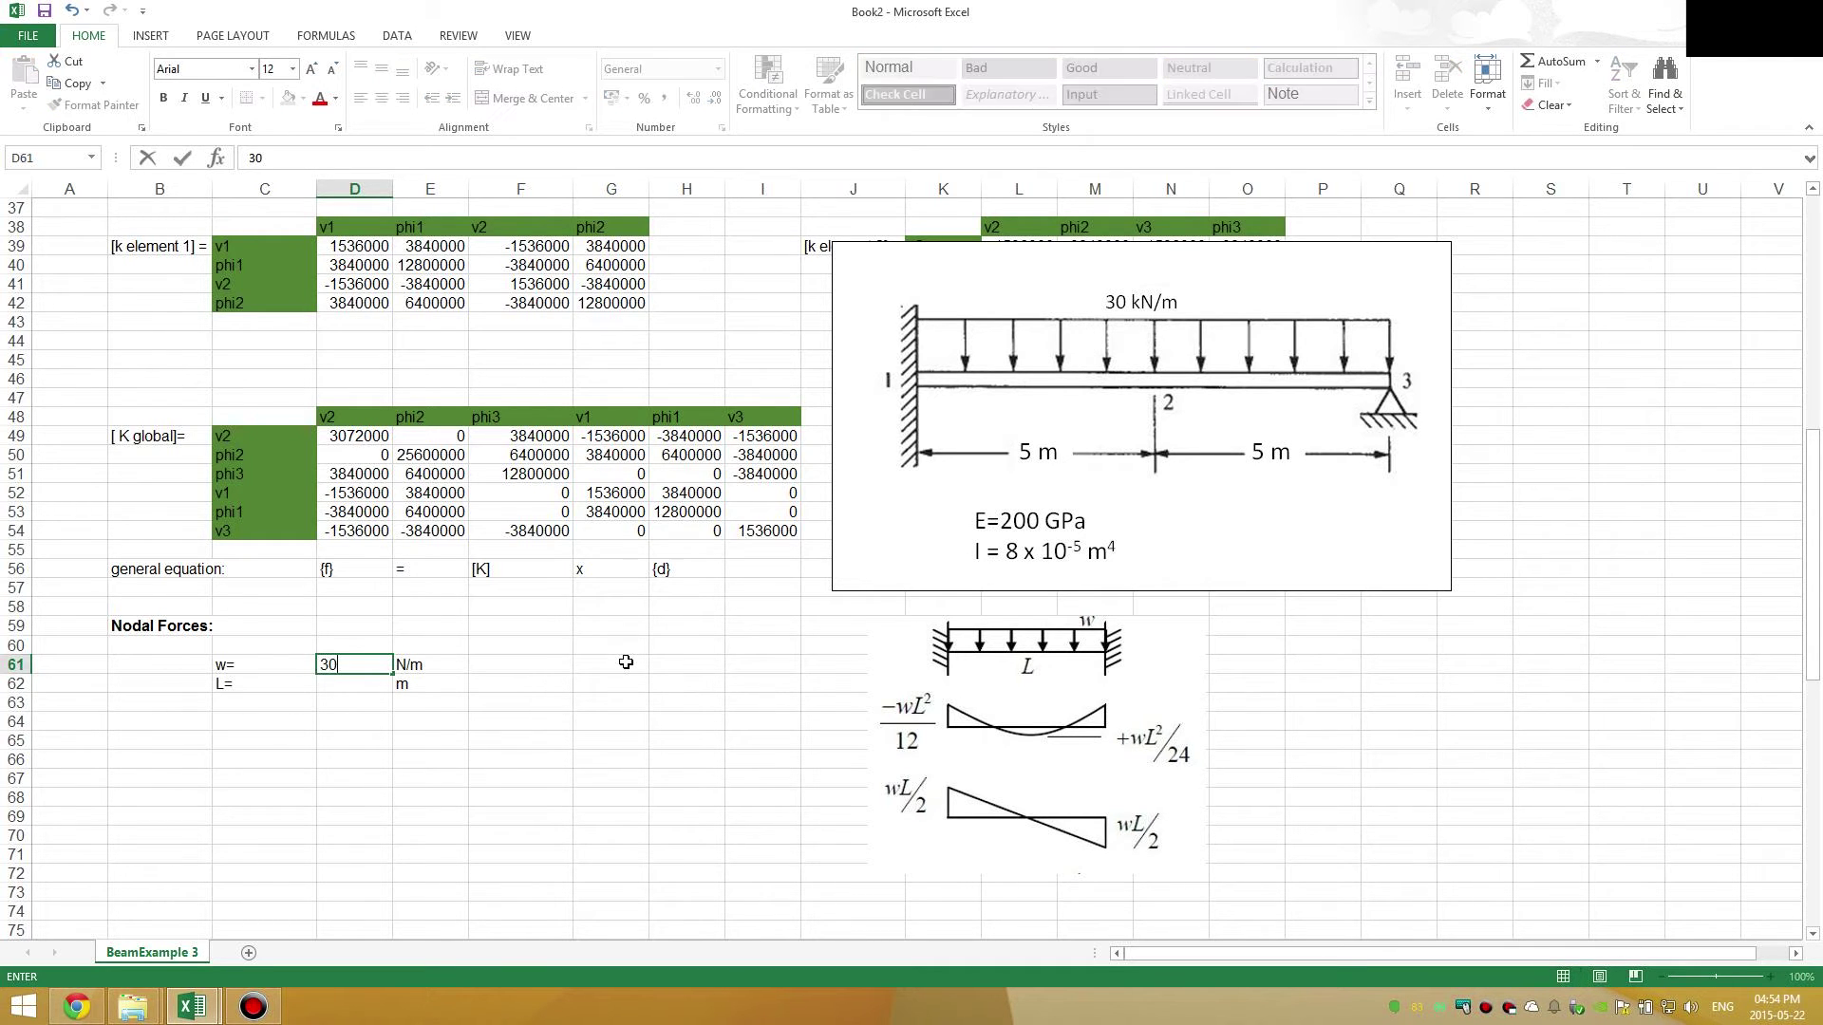
text(000)
key(Return)
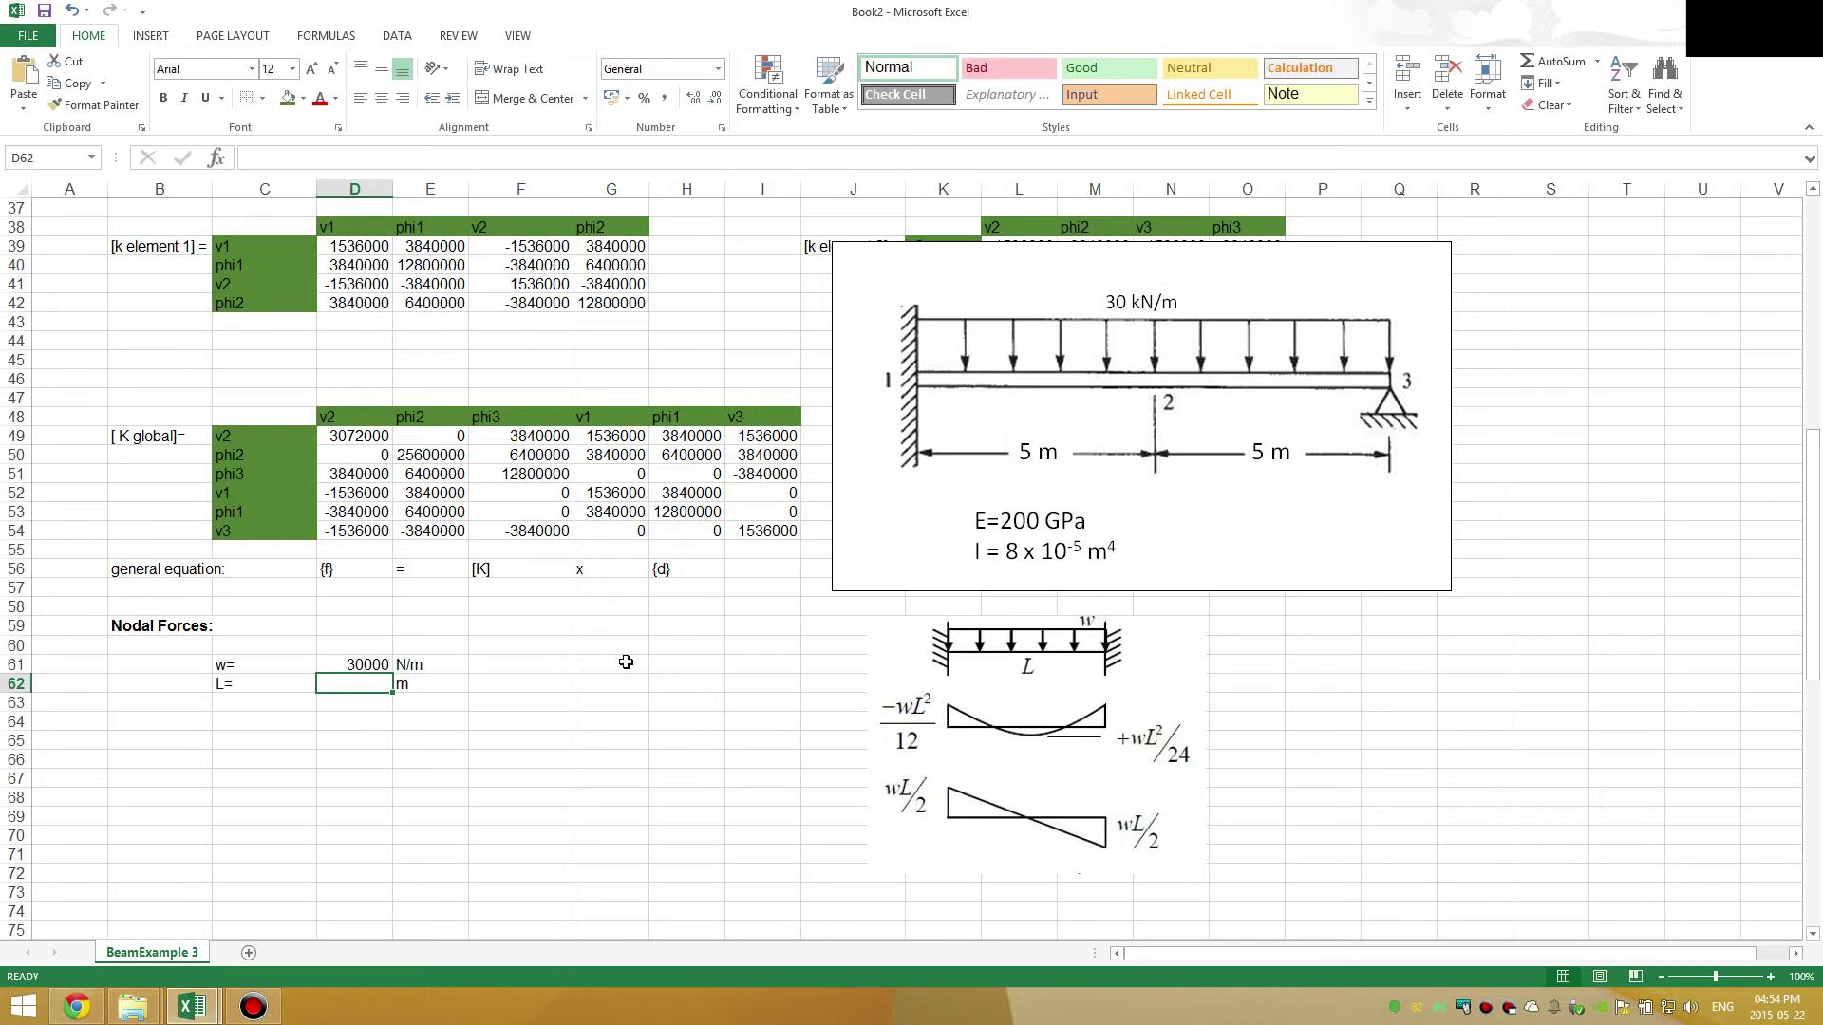
text(5)
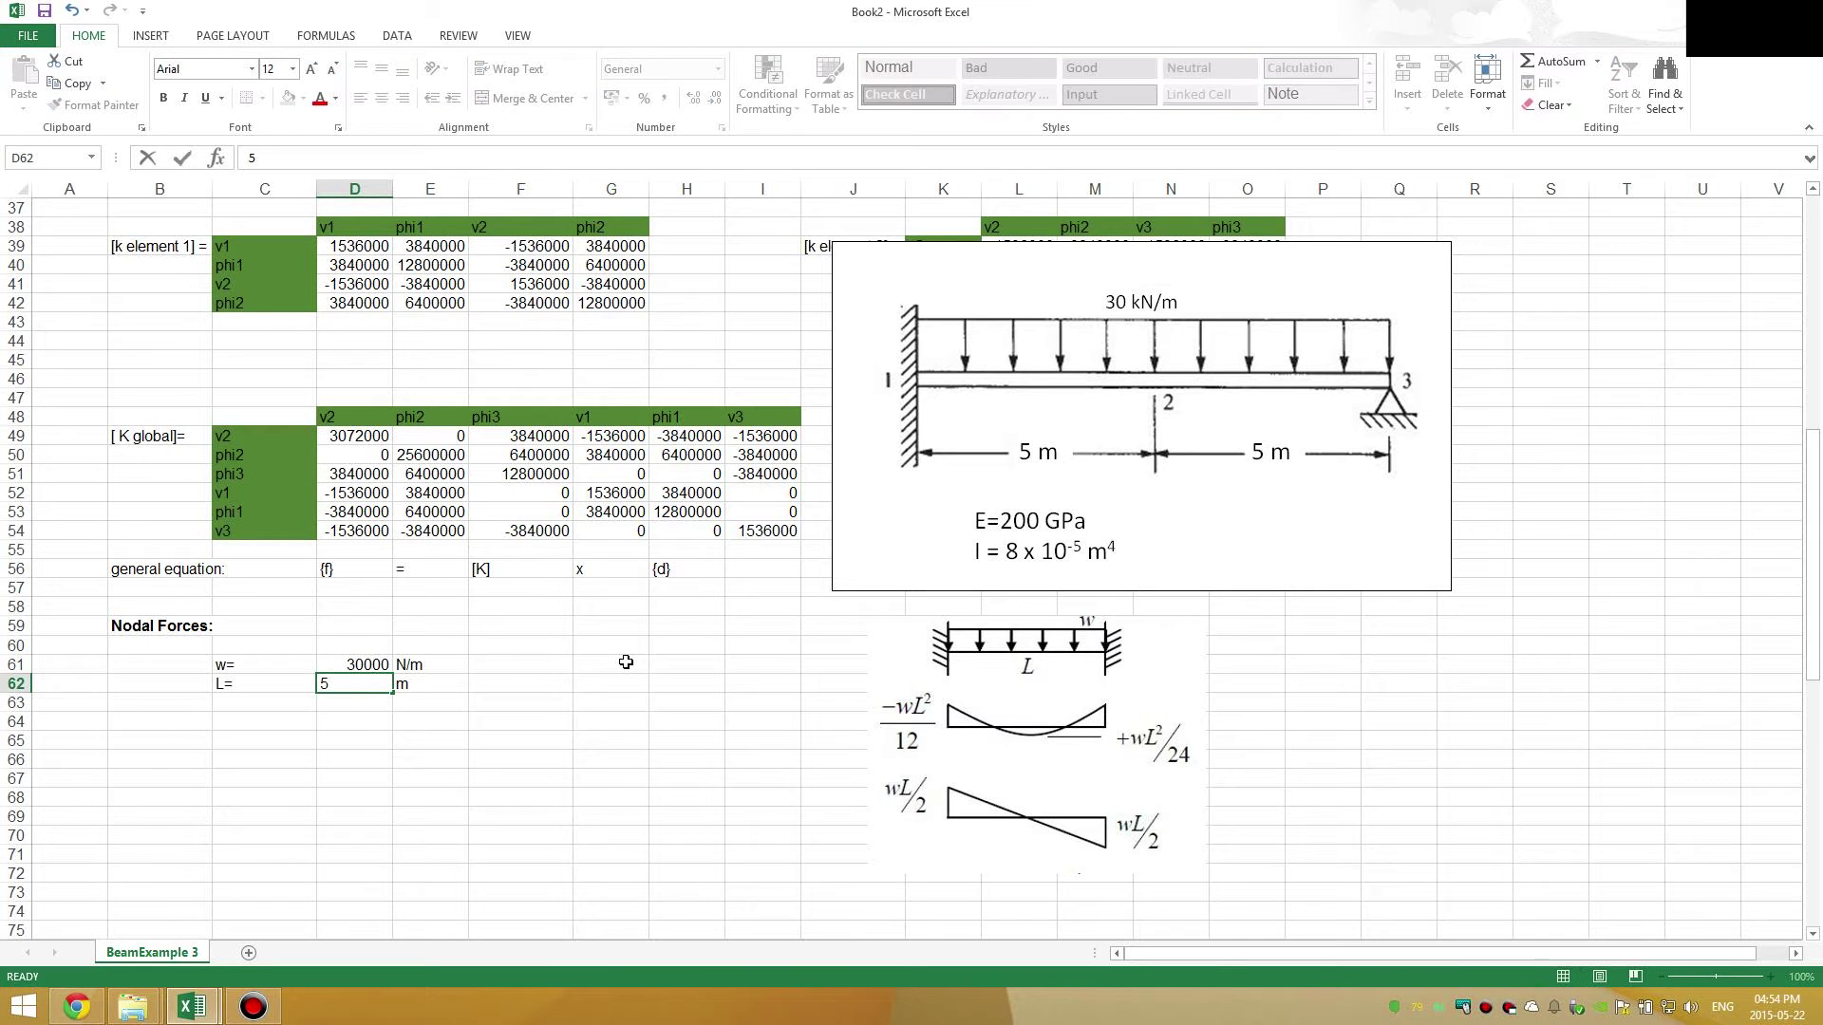
key(Return)
- Enter the label "Vertical force=" in C66 below the w and L values
click(254, 784)
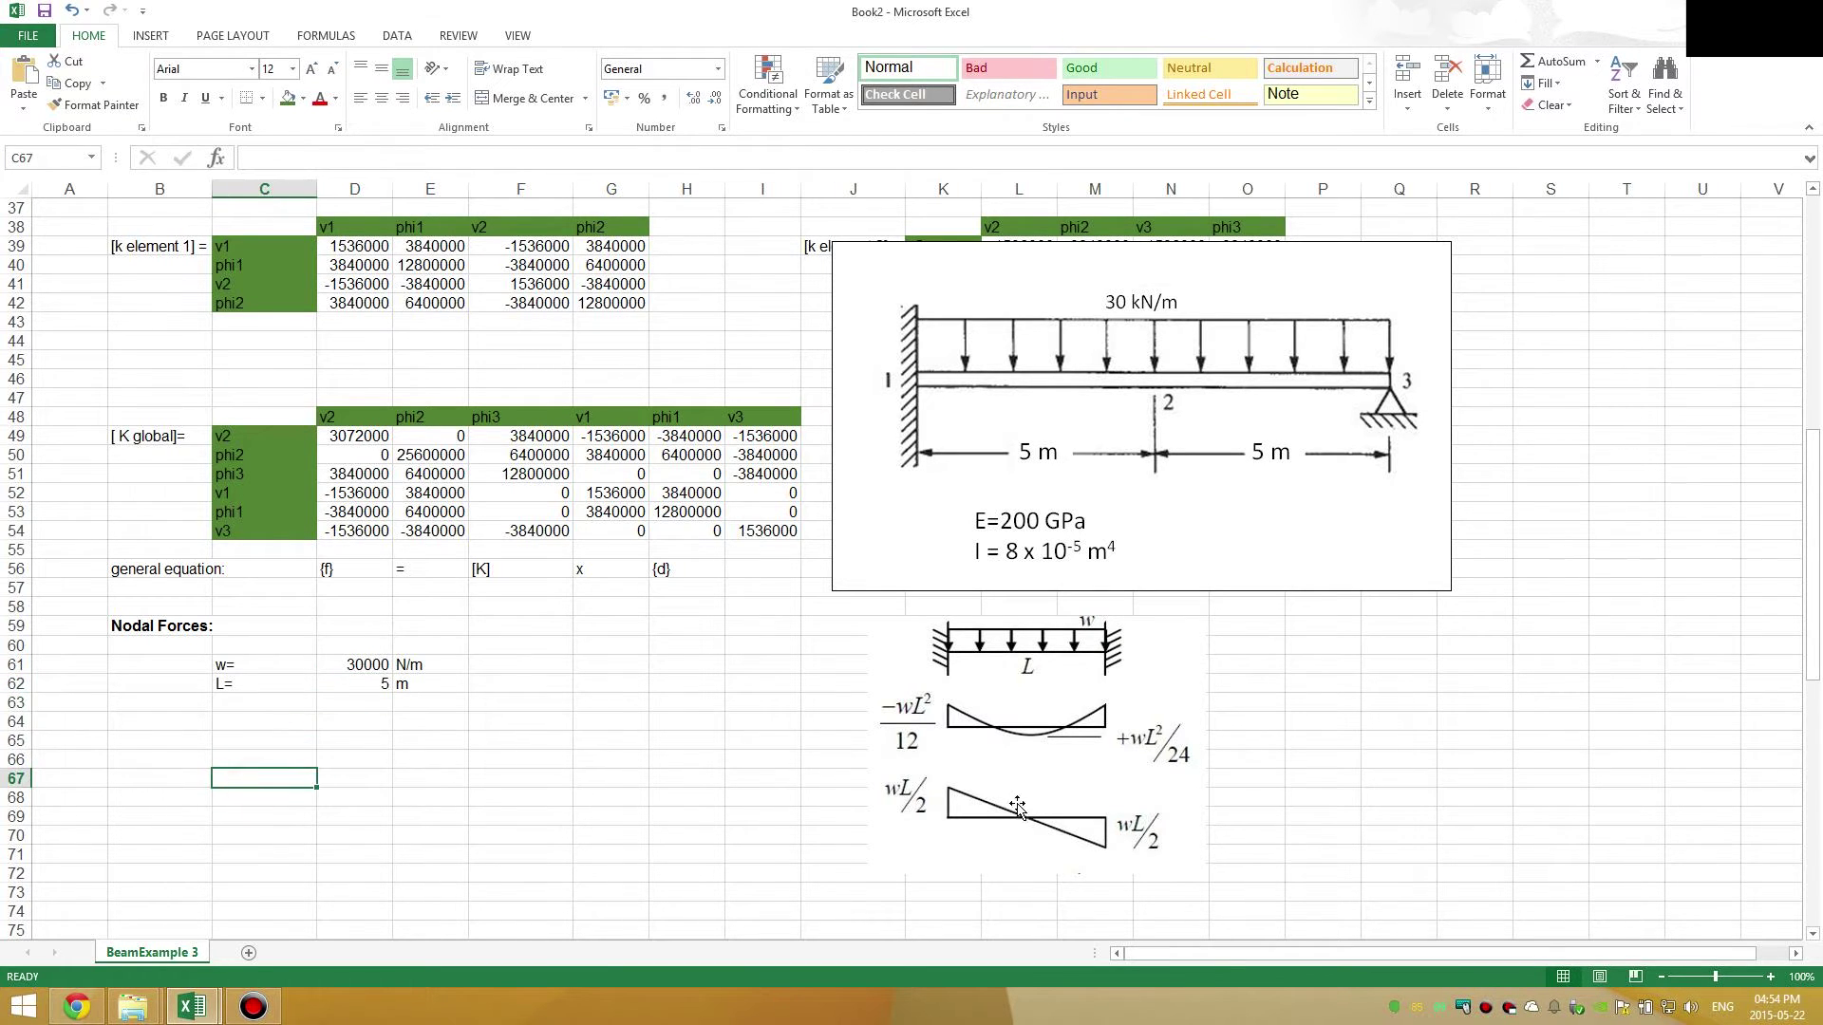
click(250, 753)
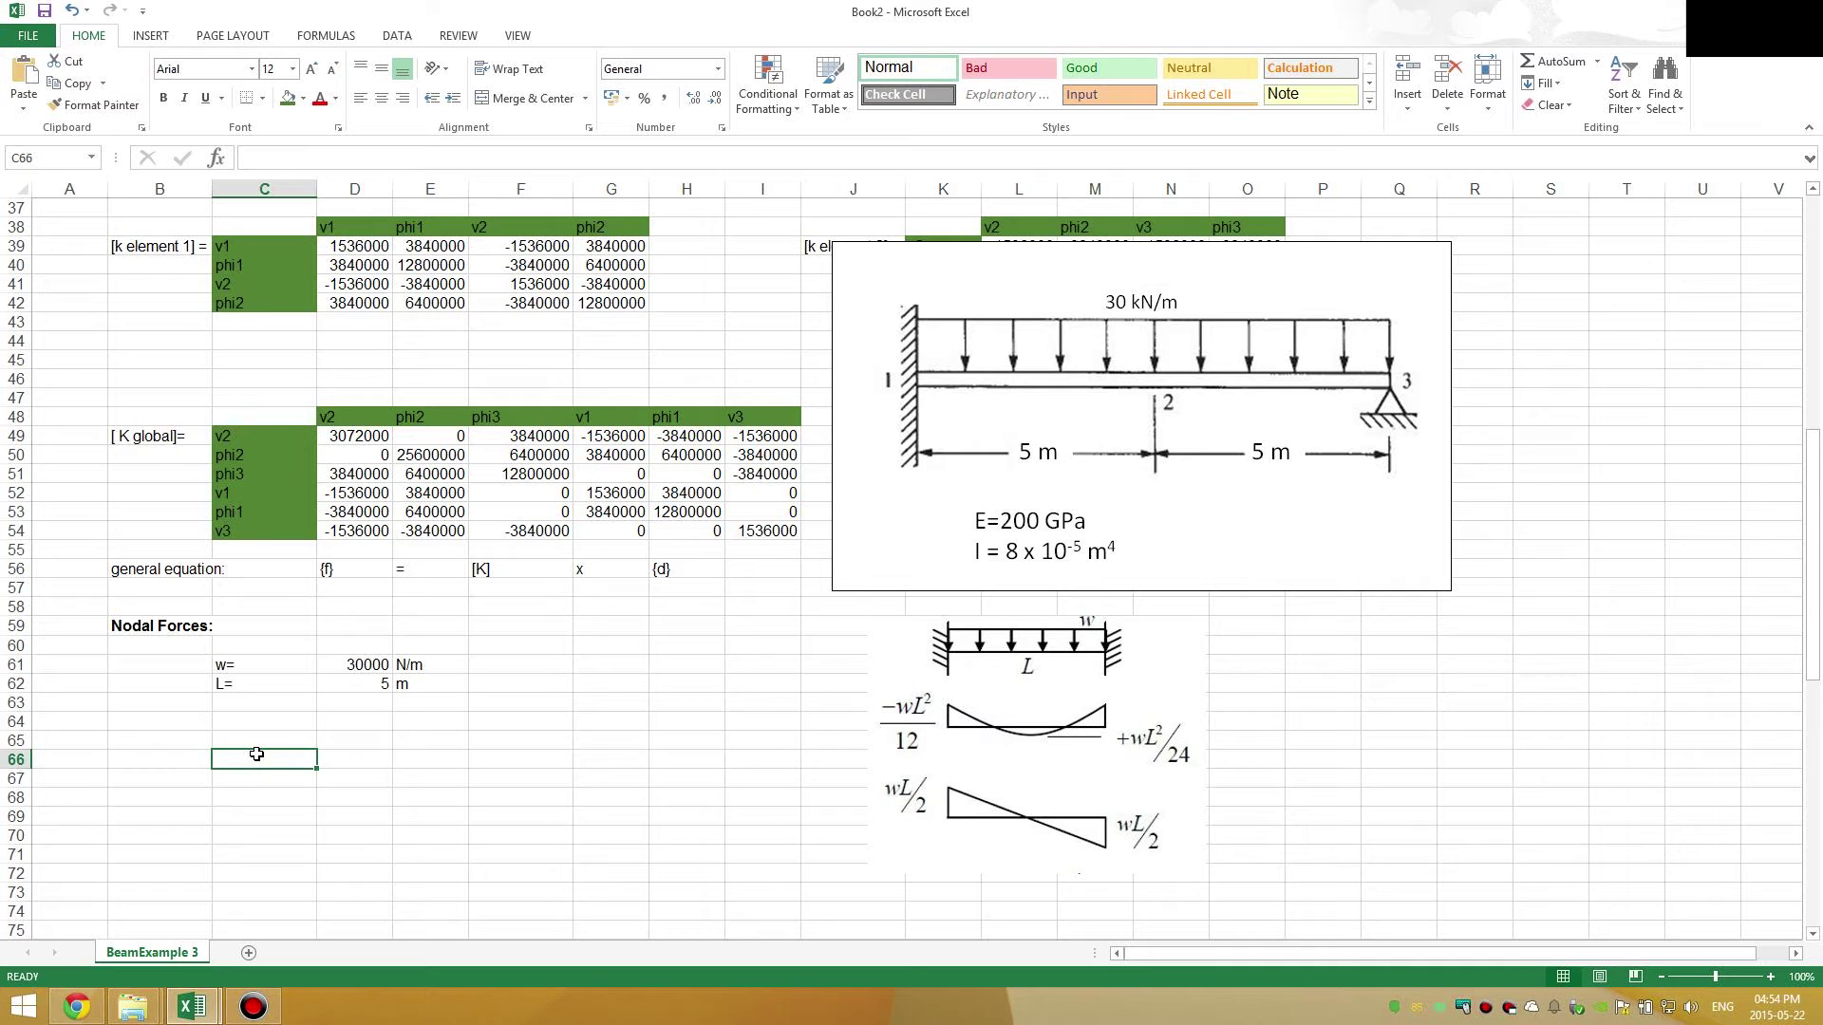
text(V)
key(BackSpace)
key(BackSpace)
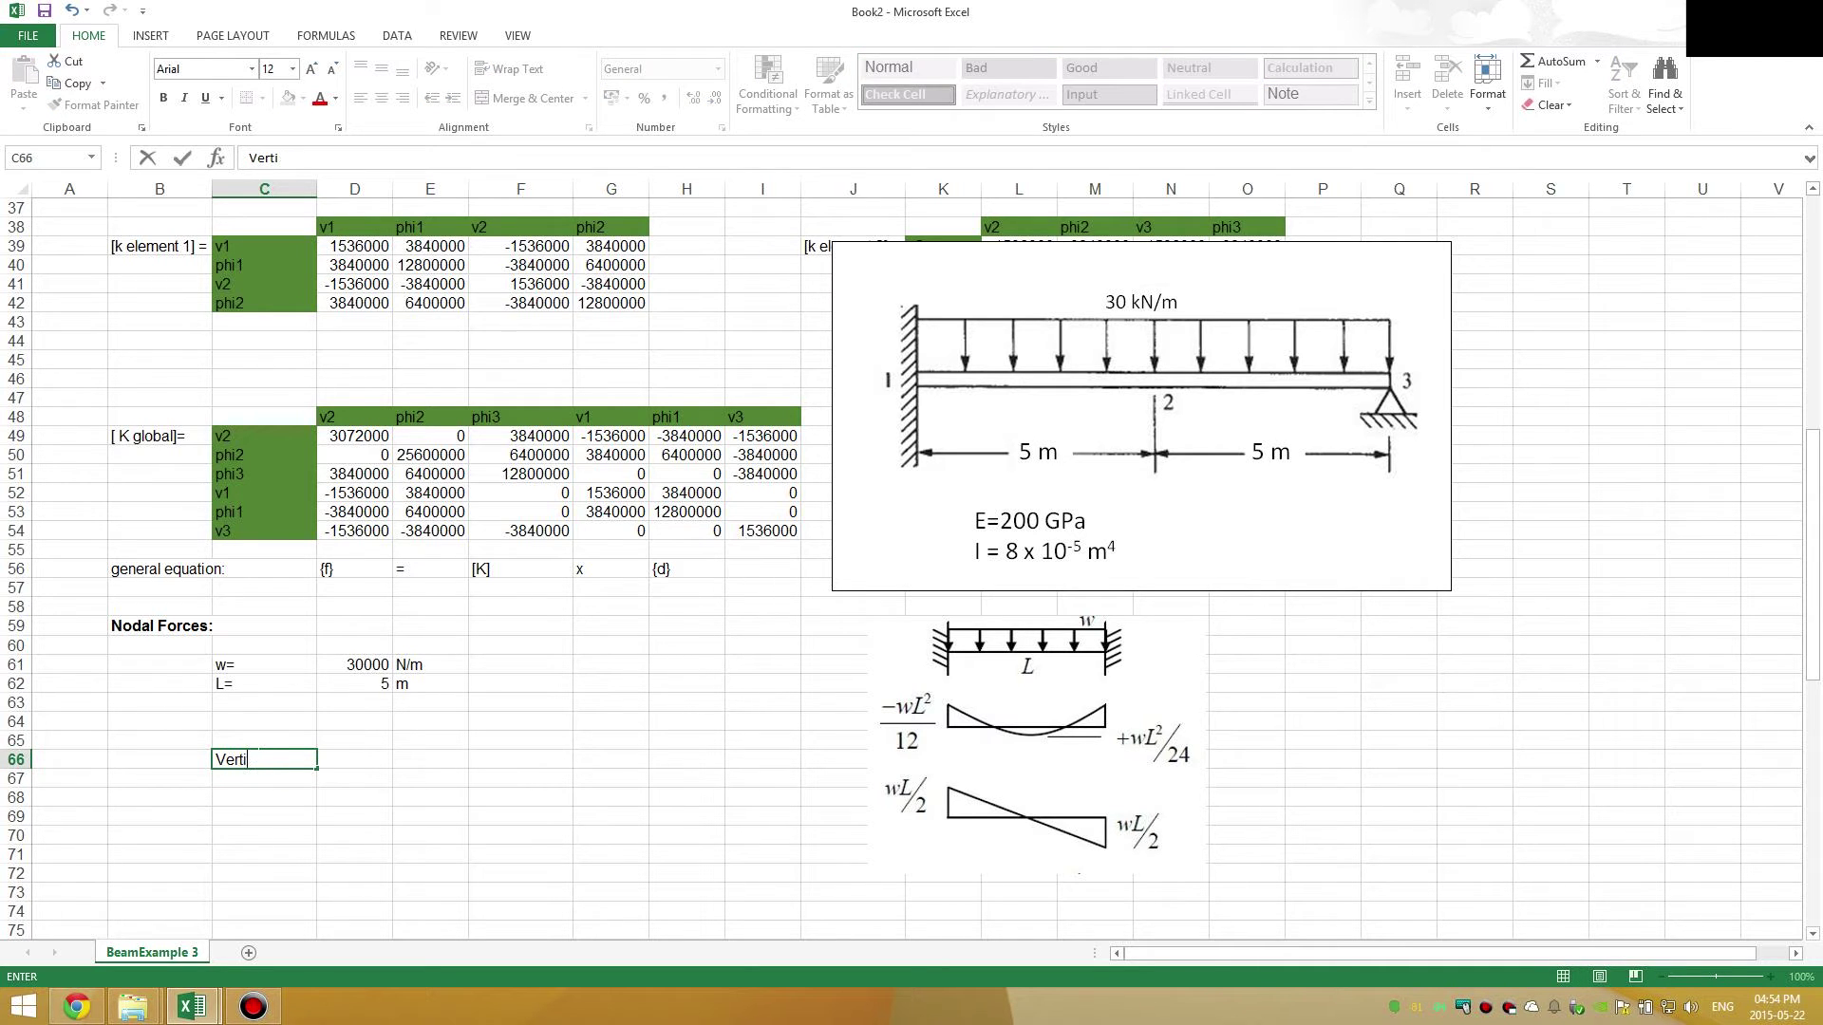
text(caql)
key(Tab)
- Calculate the vertical force wL/2 in D66 with the formula =D61*D62/2
text(=)
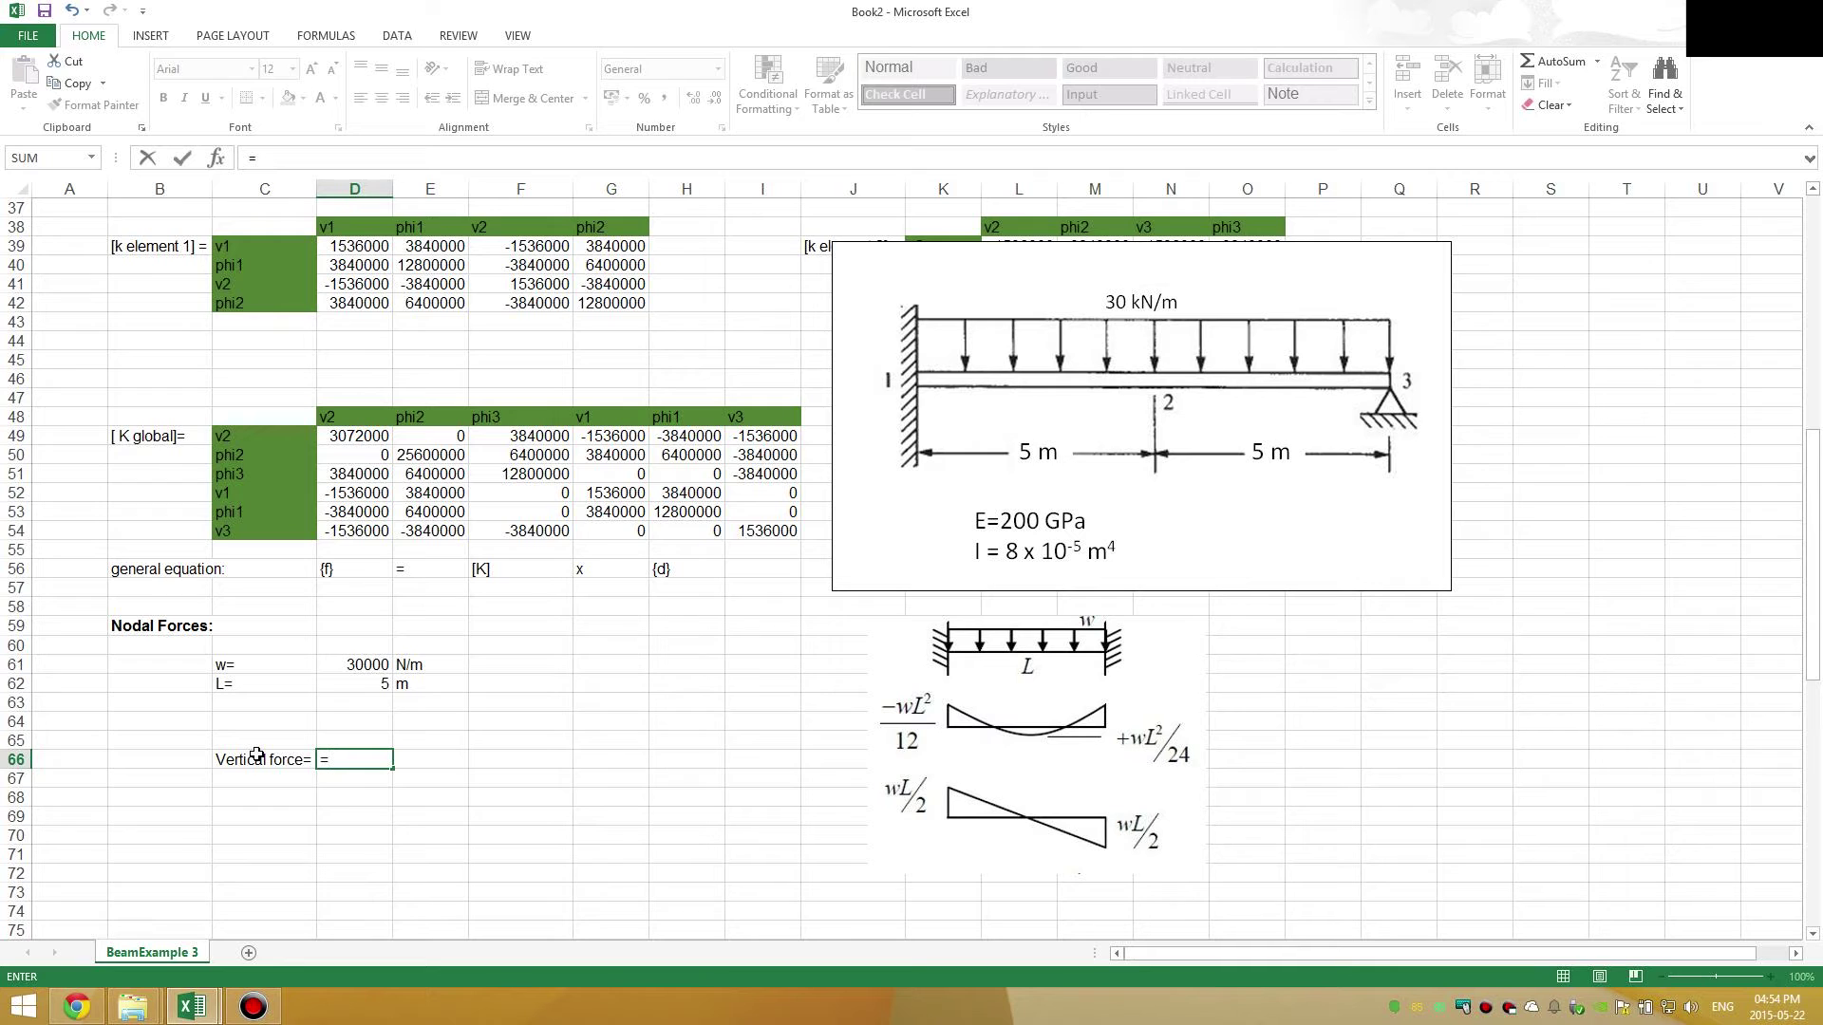
click(351, 668)
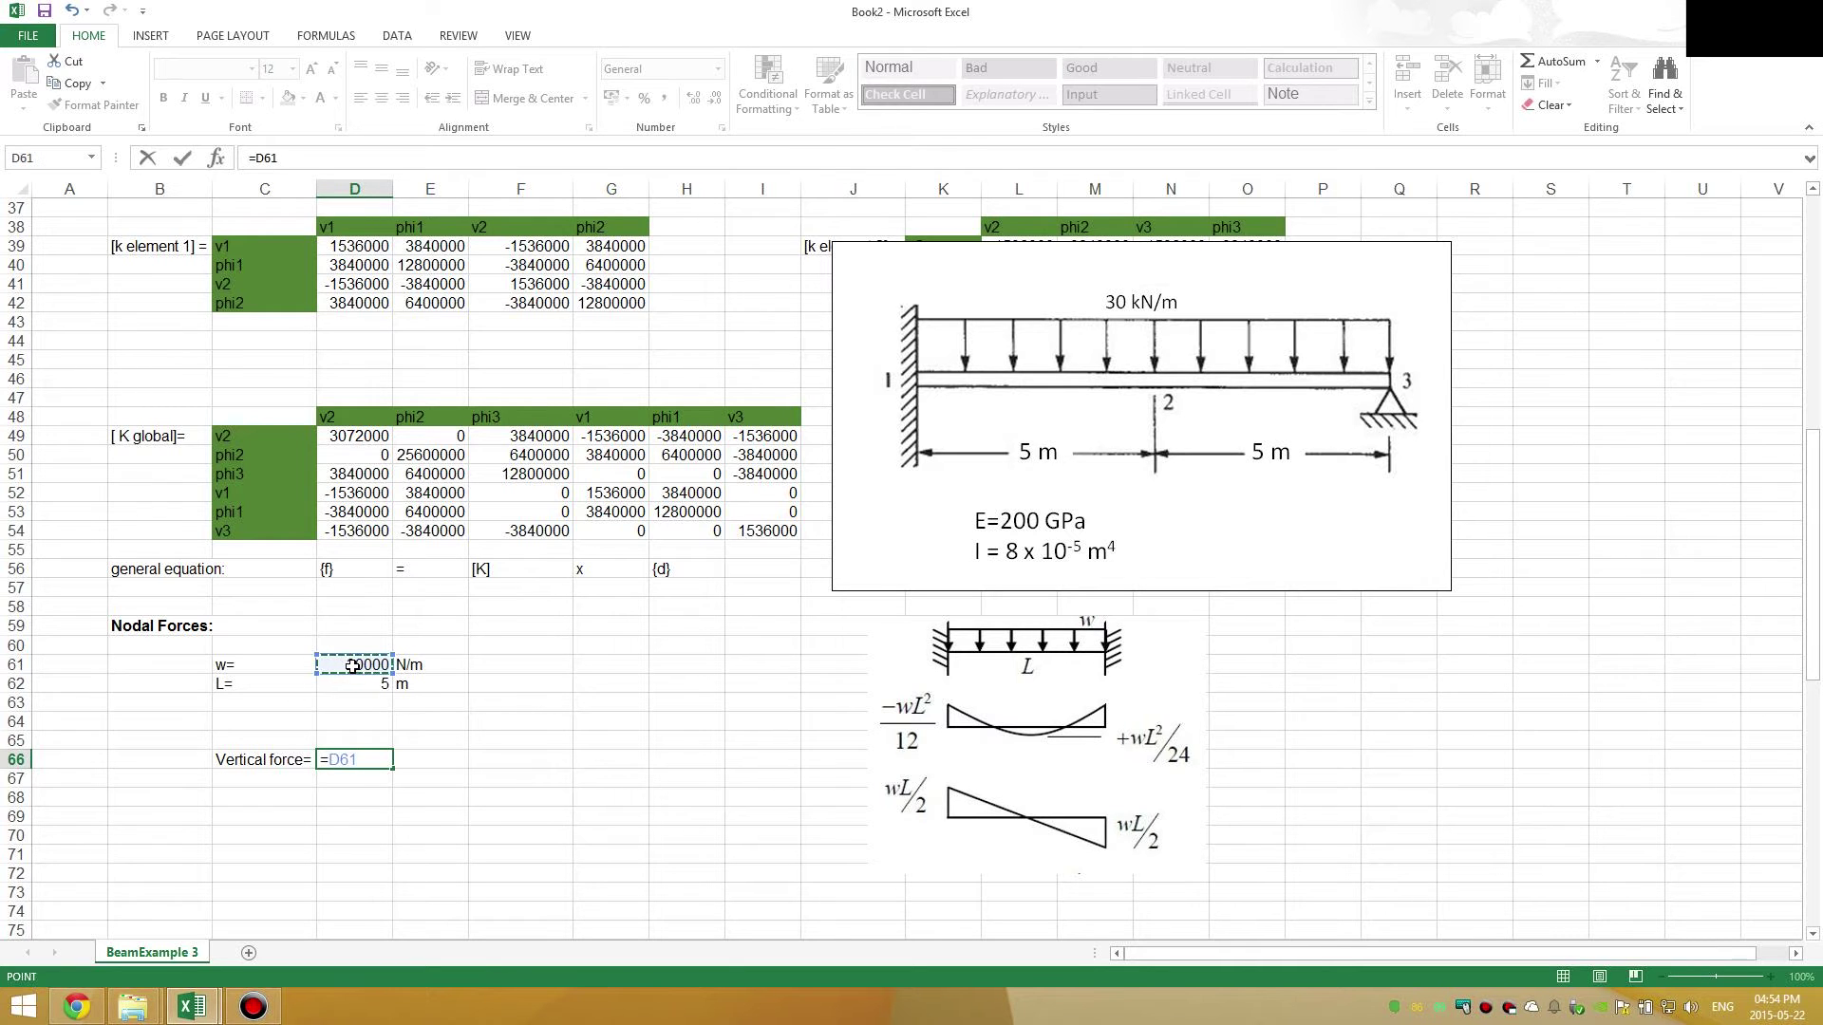
text(*)
click(369, 681)
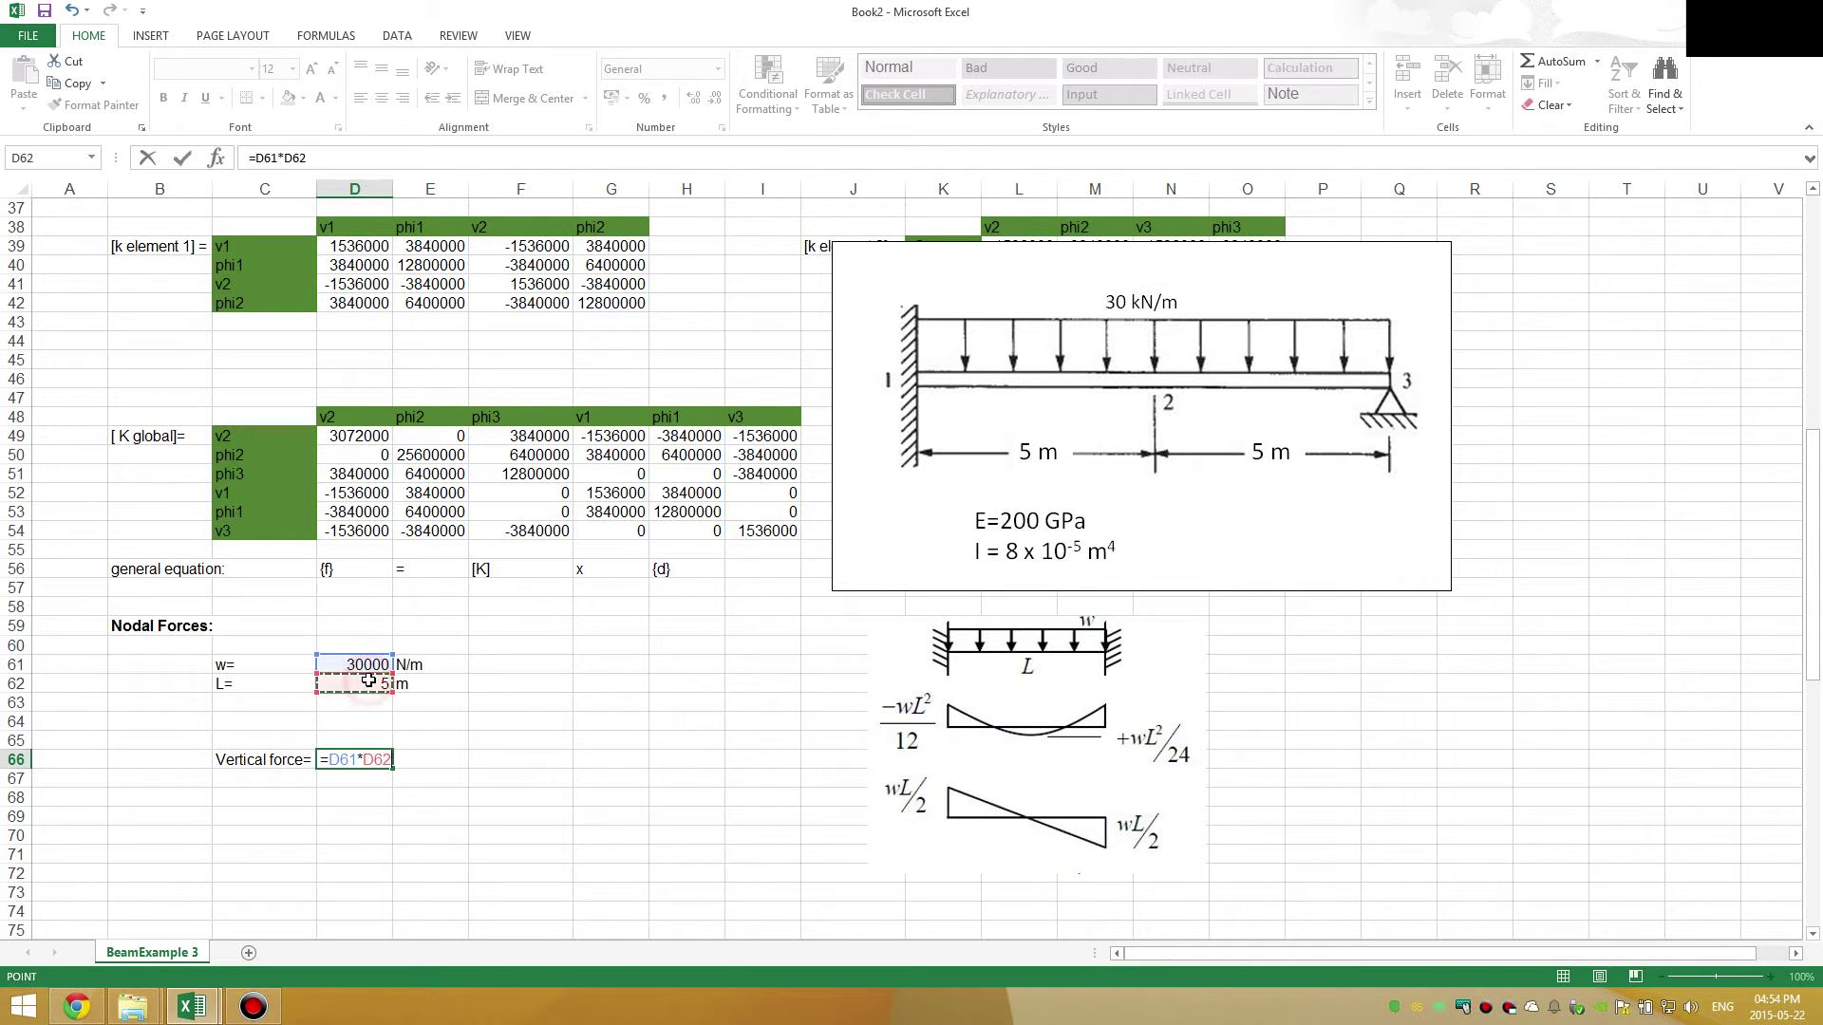
text(/2)
key(Return)
key(Up)
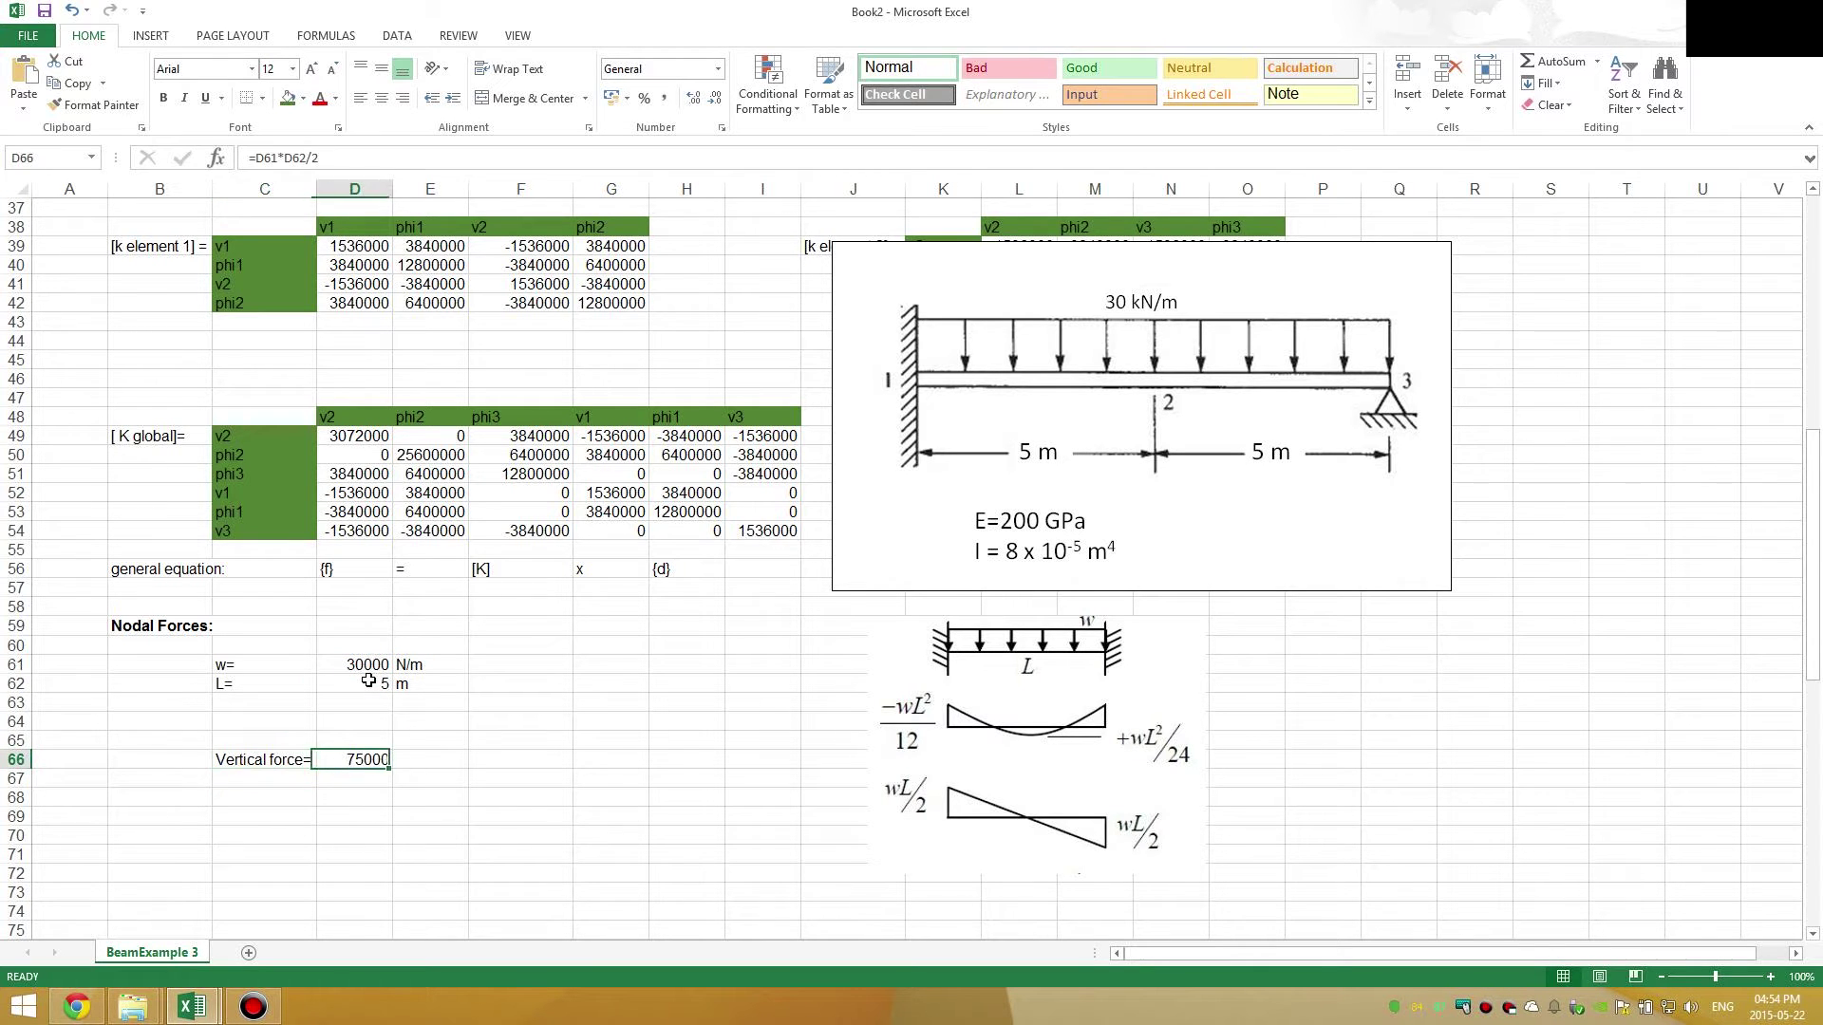
- Add the note "Force is acting downwards" in E66 beside the vertical force value
key(Right)
text(F)
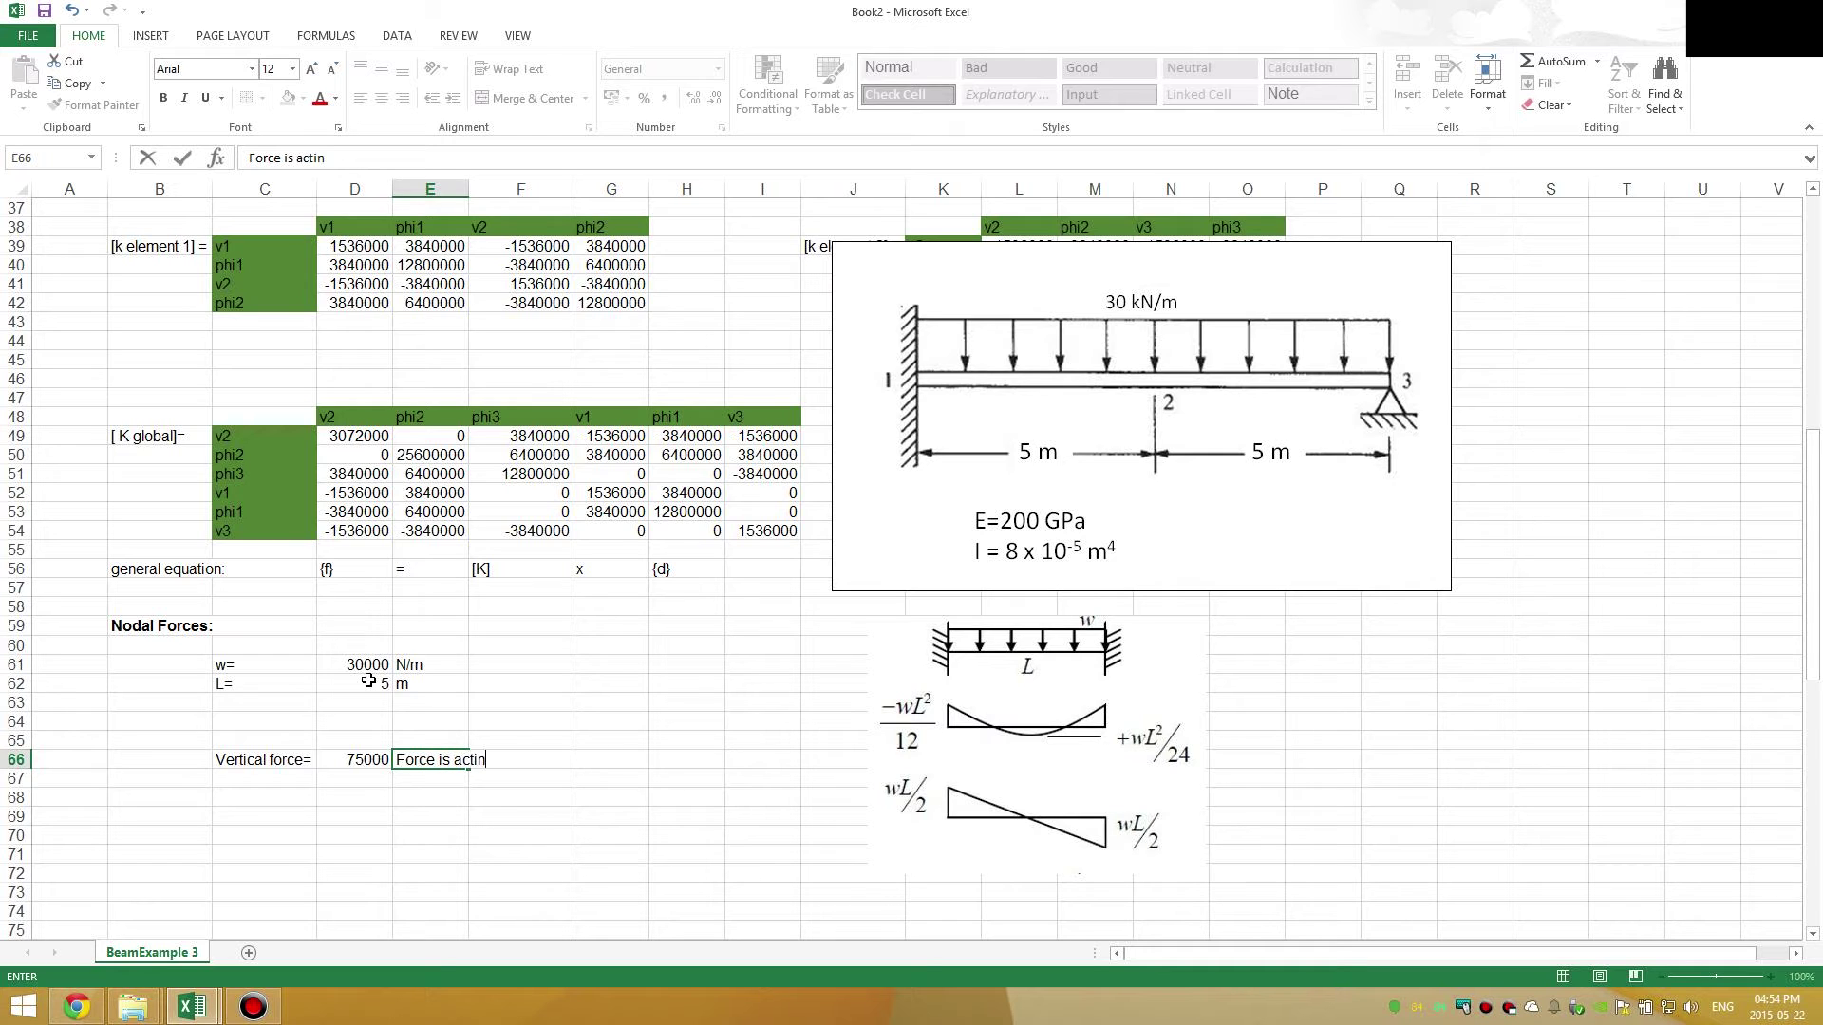
text(orce is acting downwards)
key(Return)
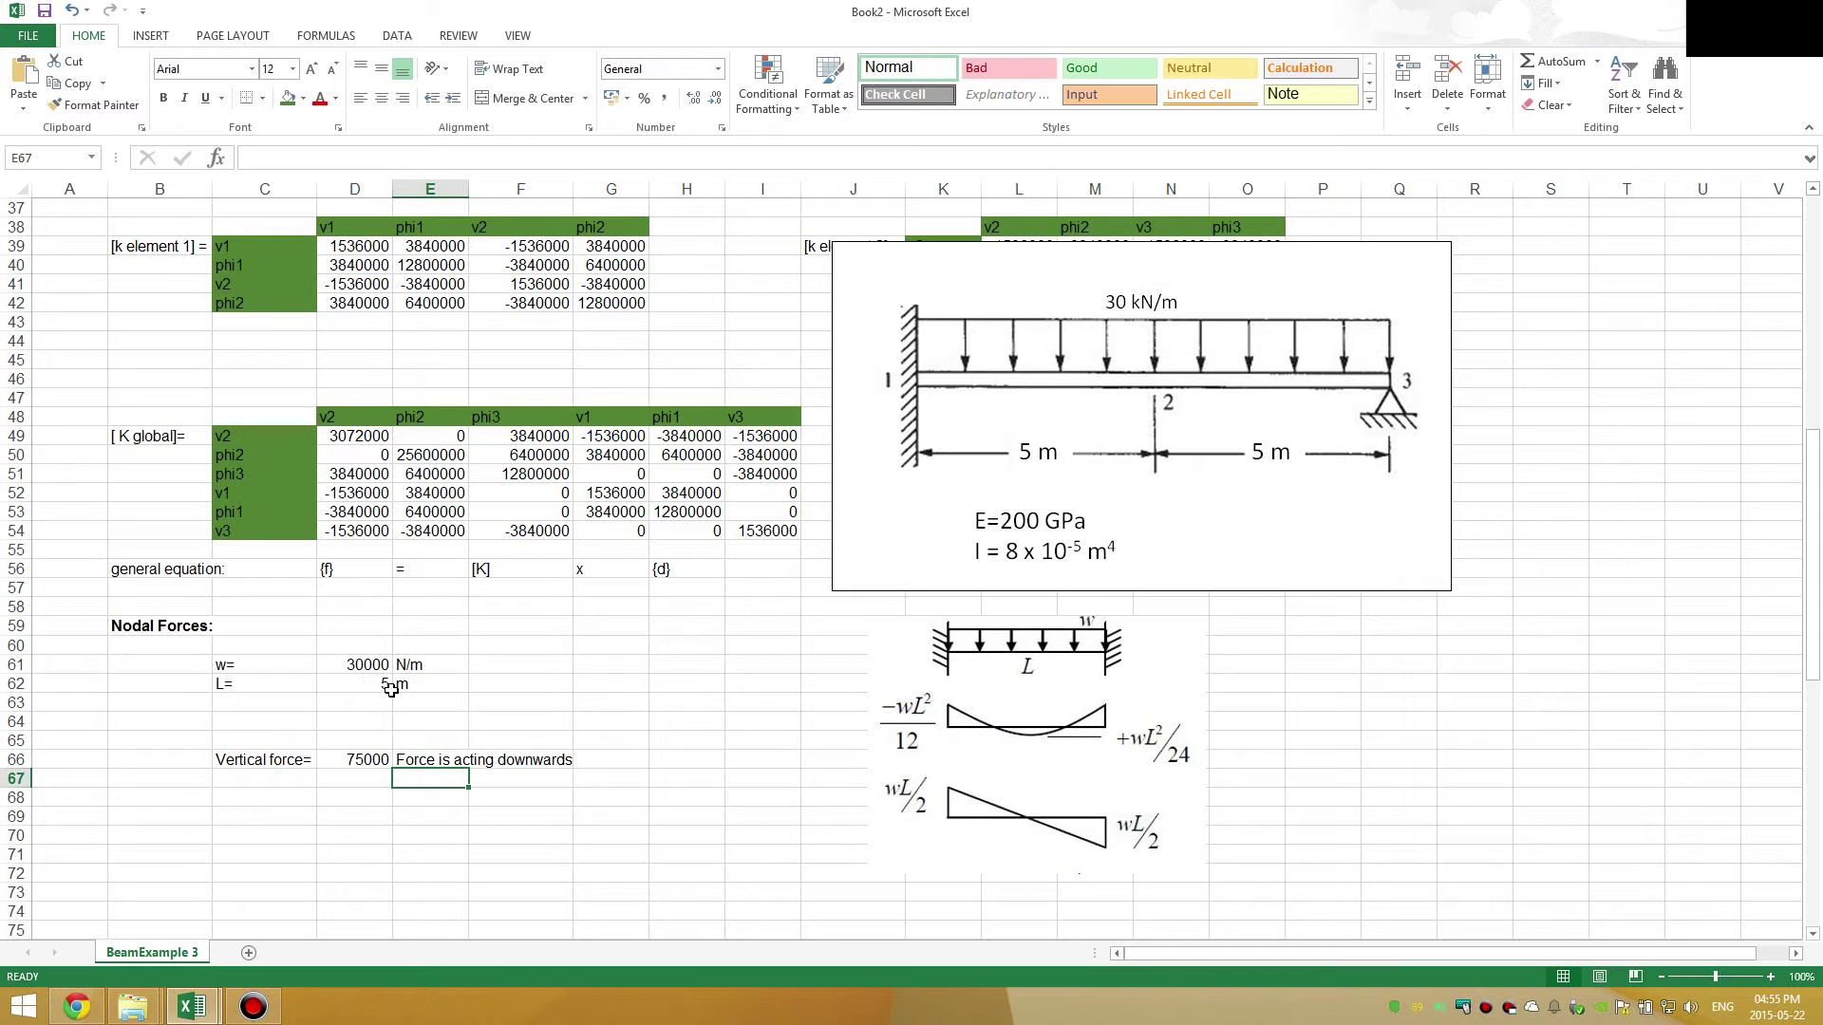
drag(432, 752, 564, 753)
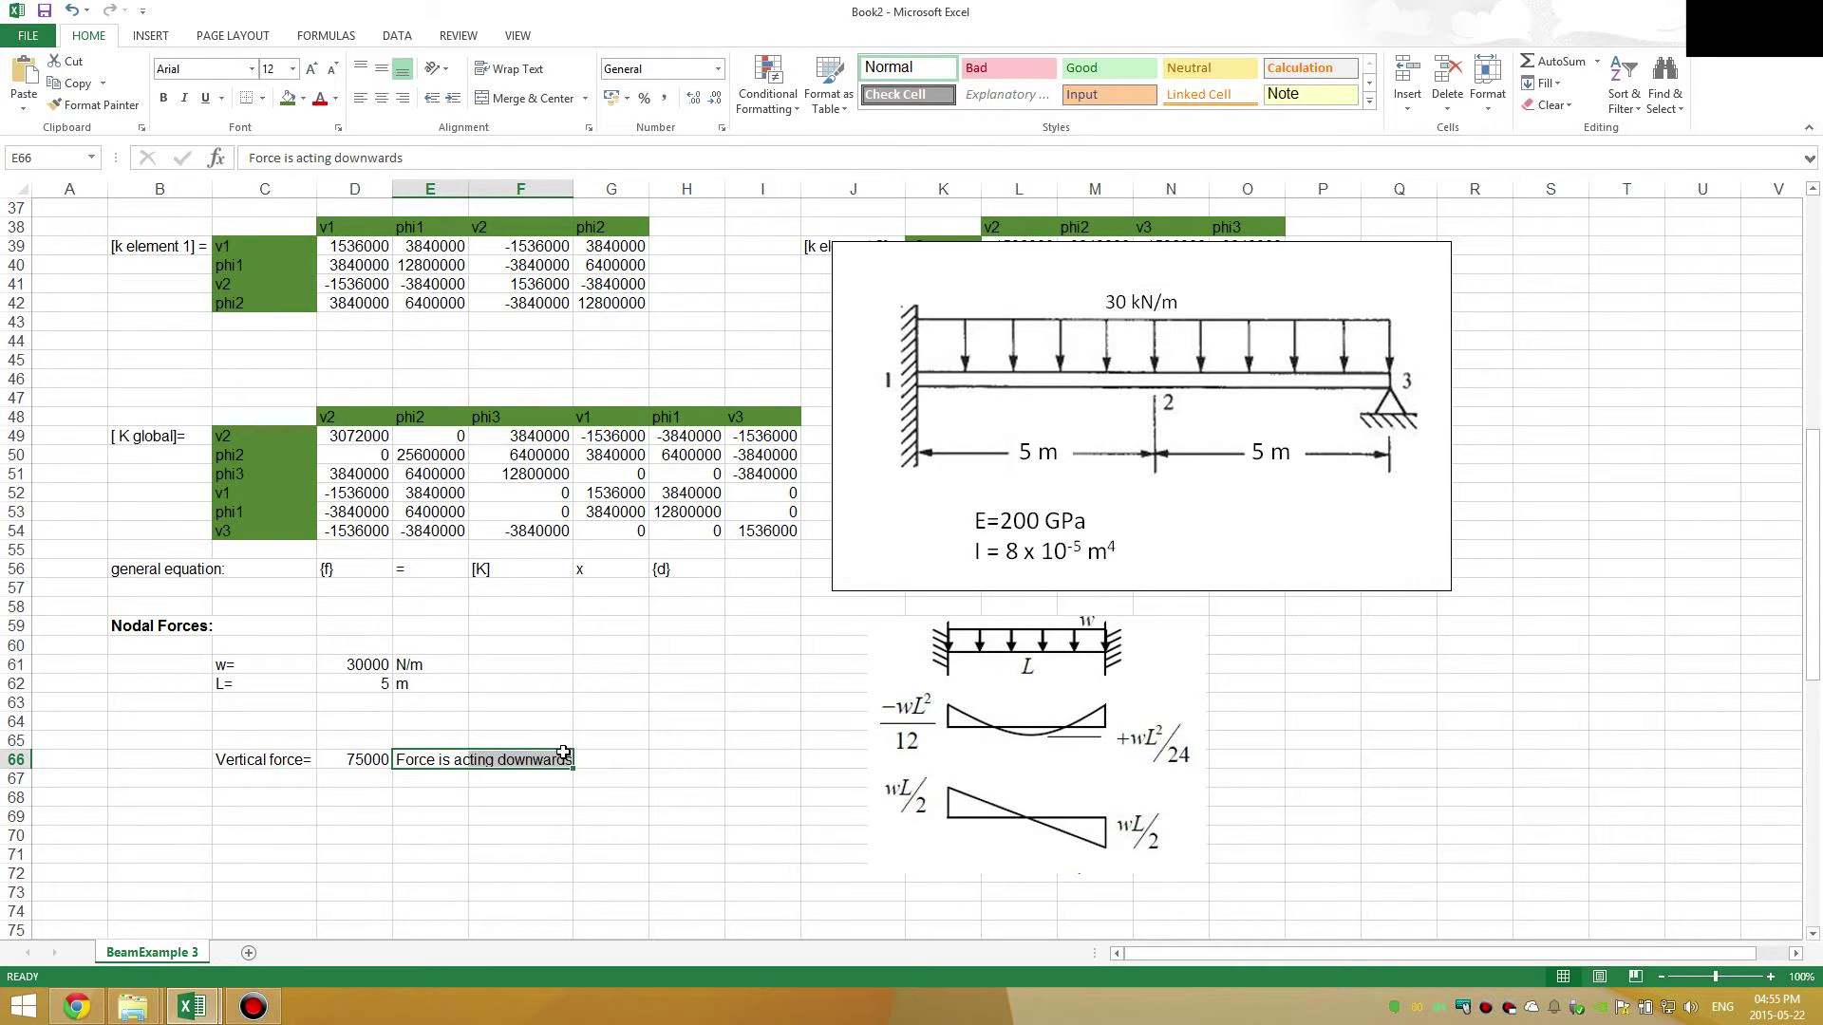
click(497, 807)
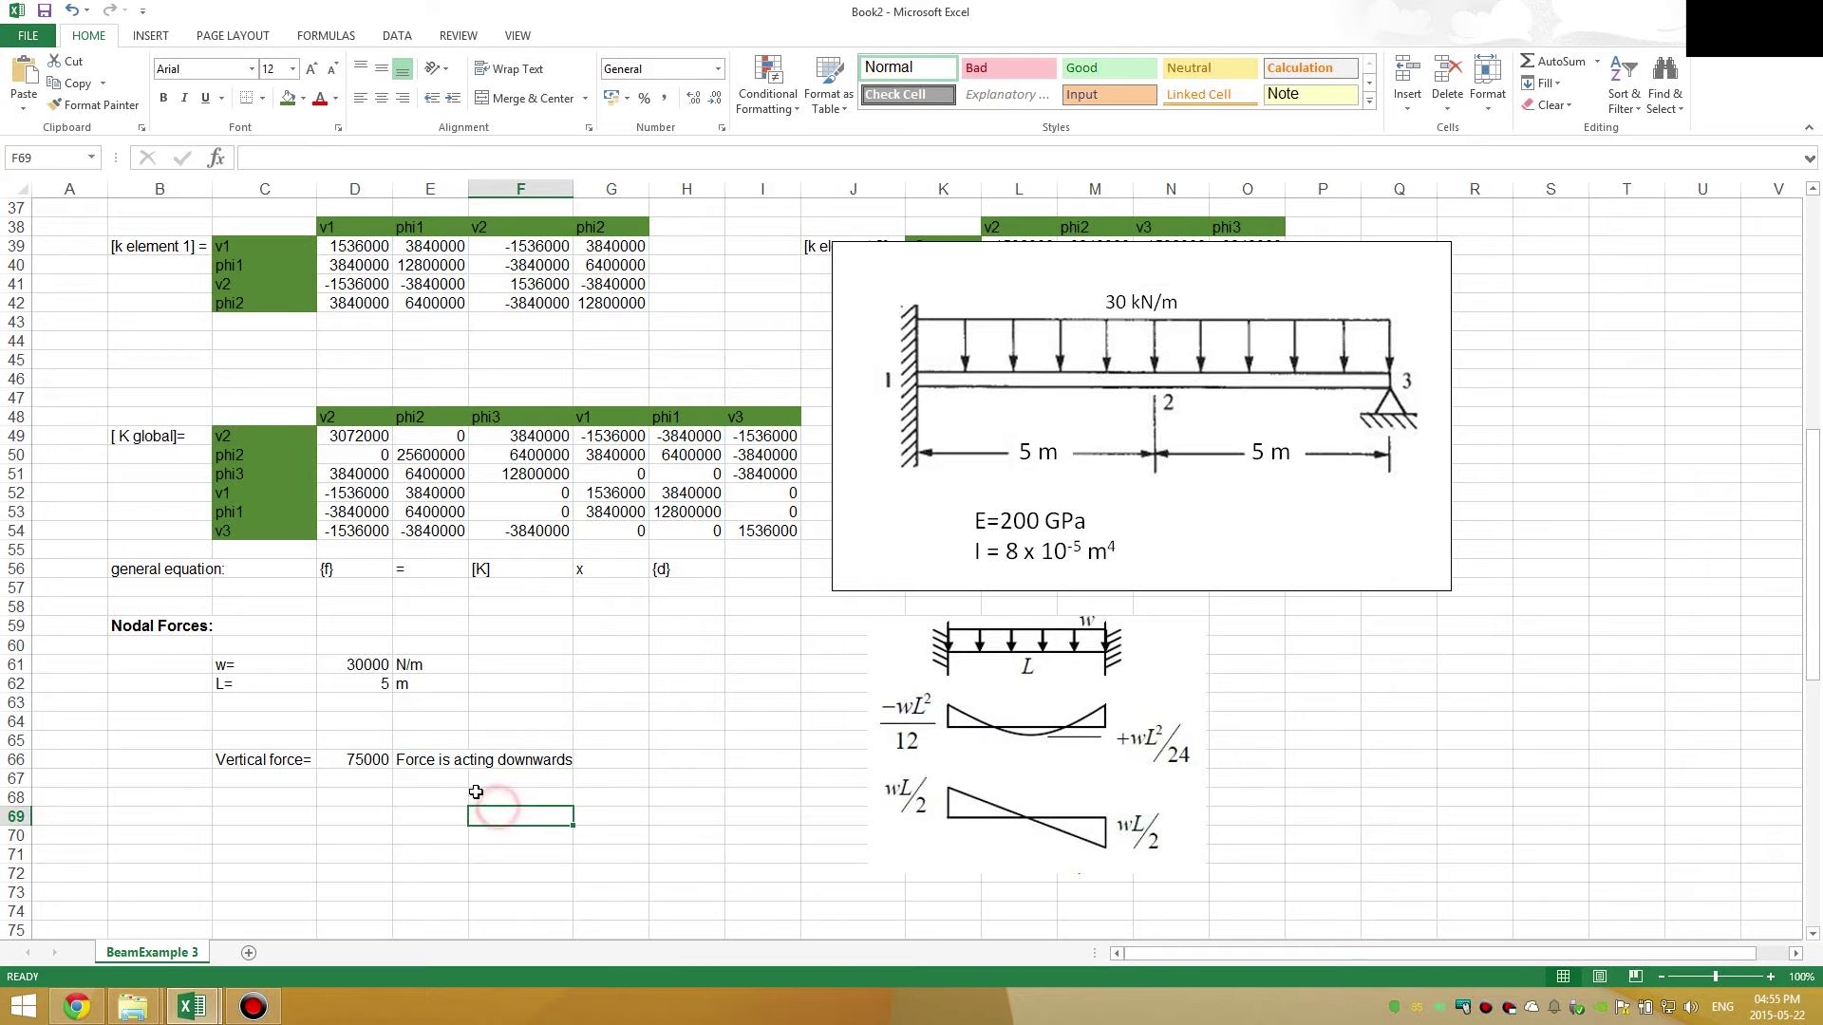
drag(418, 759, 589, 763)
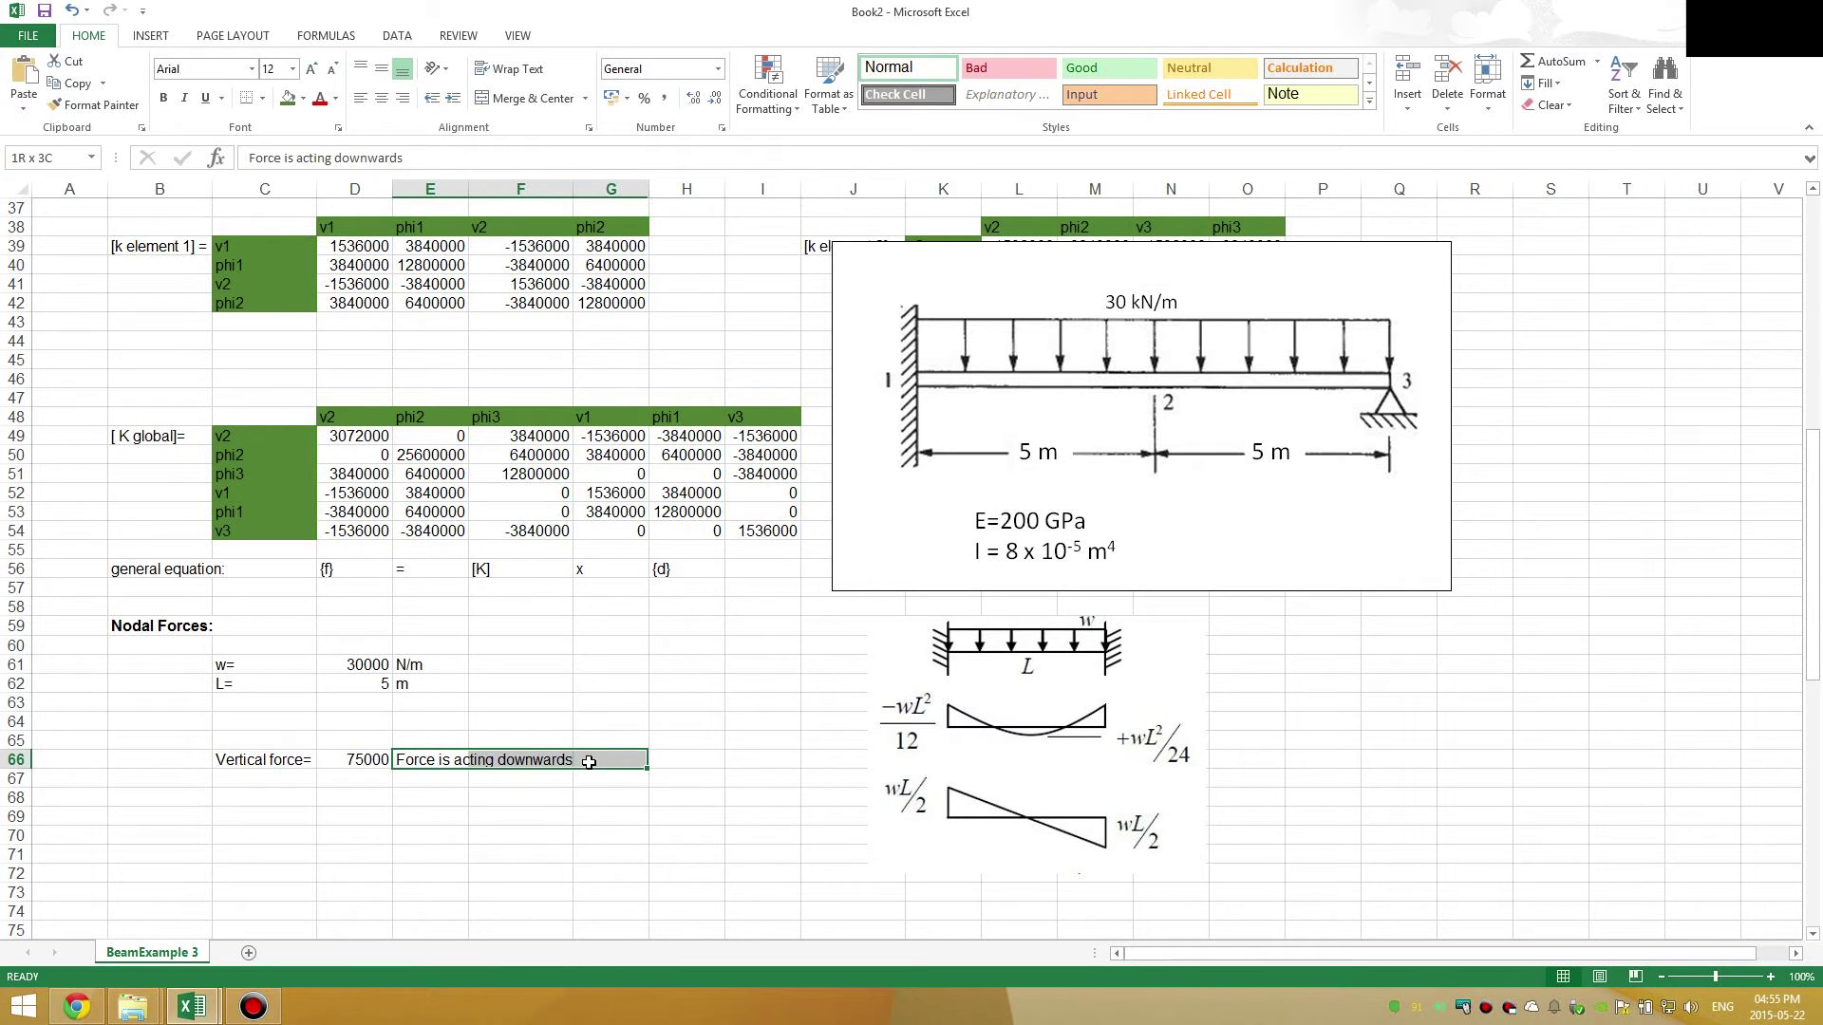
click(464, 781)
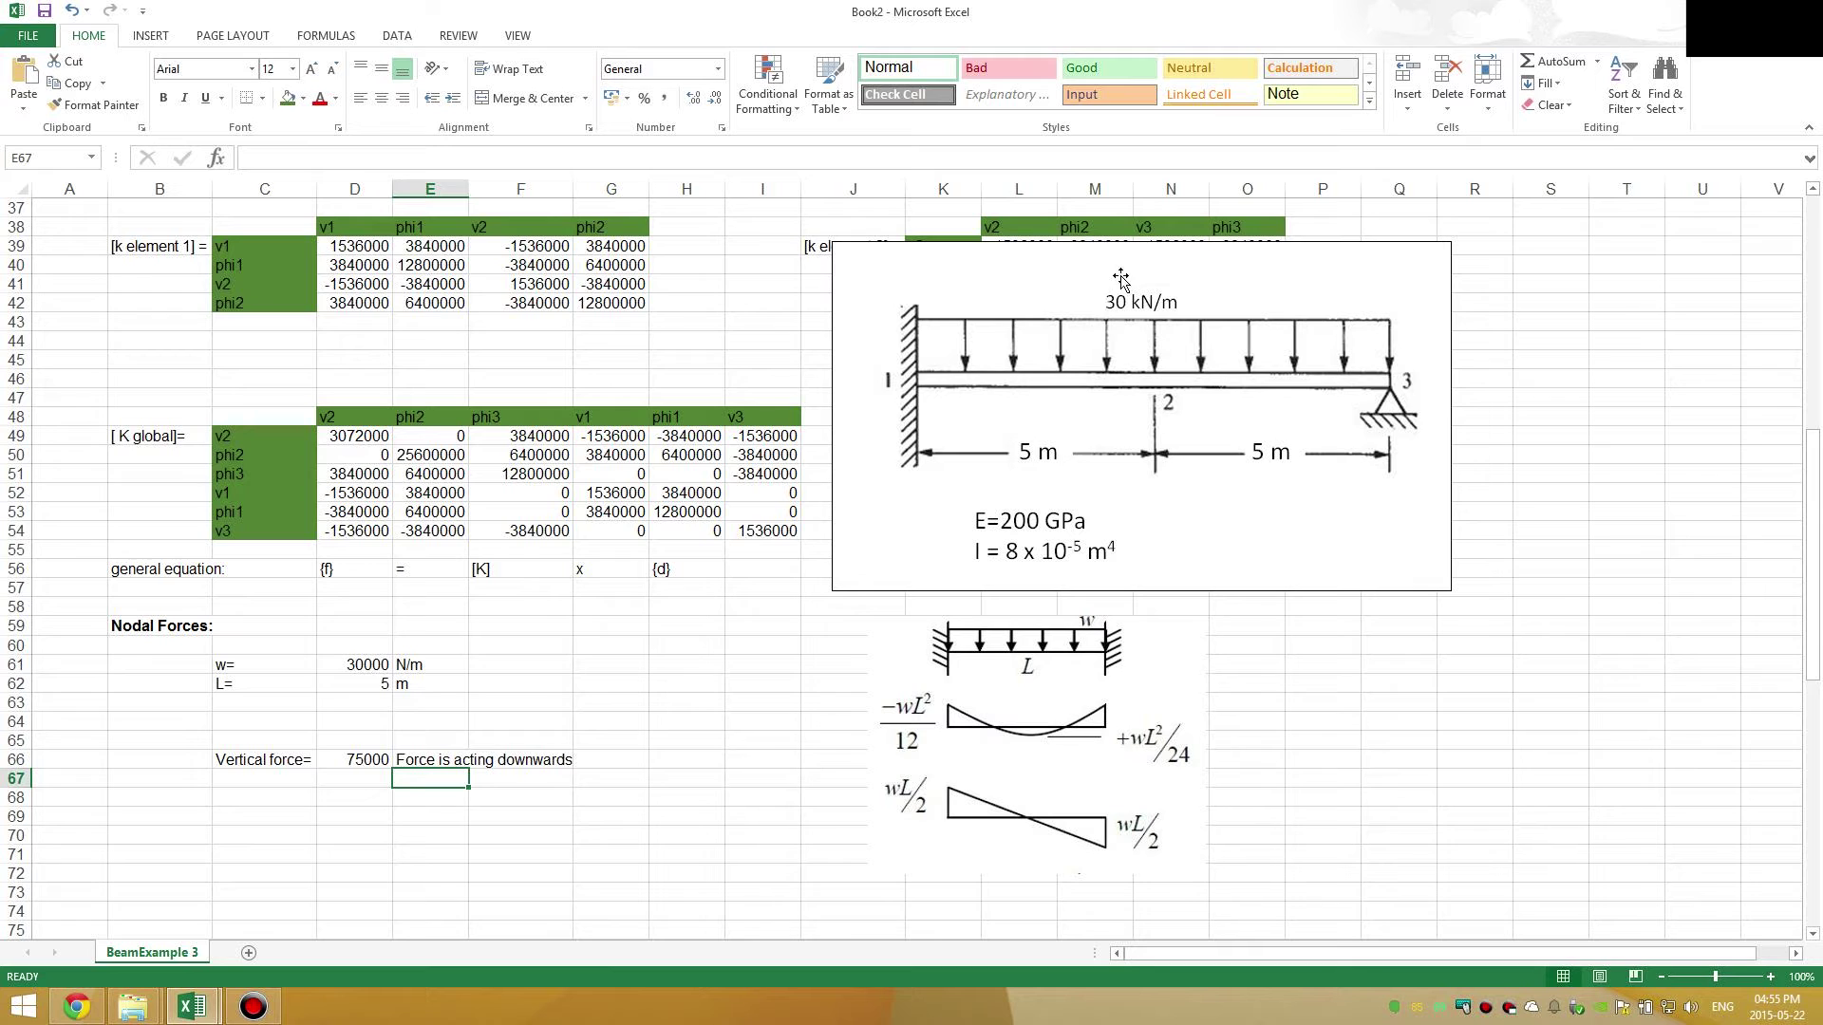
- Enter the label "moment=" in C67 below the vertical force label
click(290, 775)
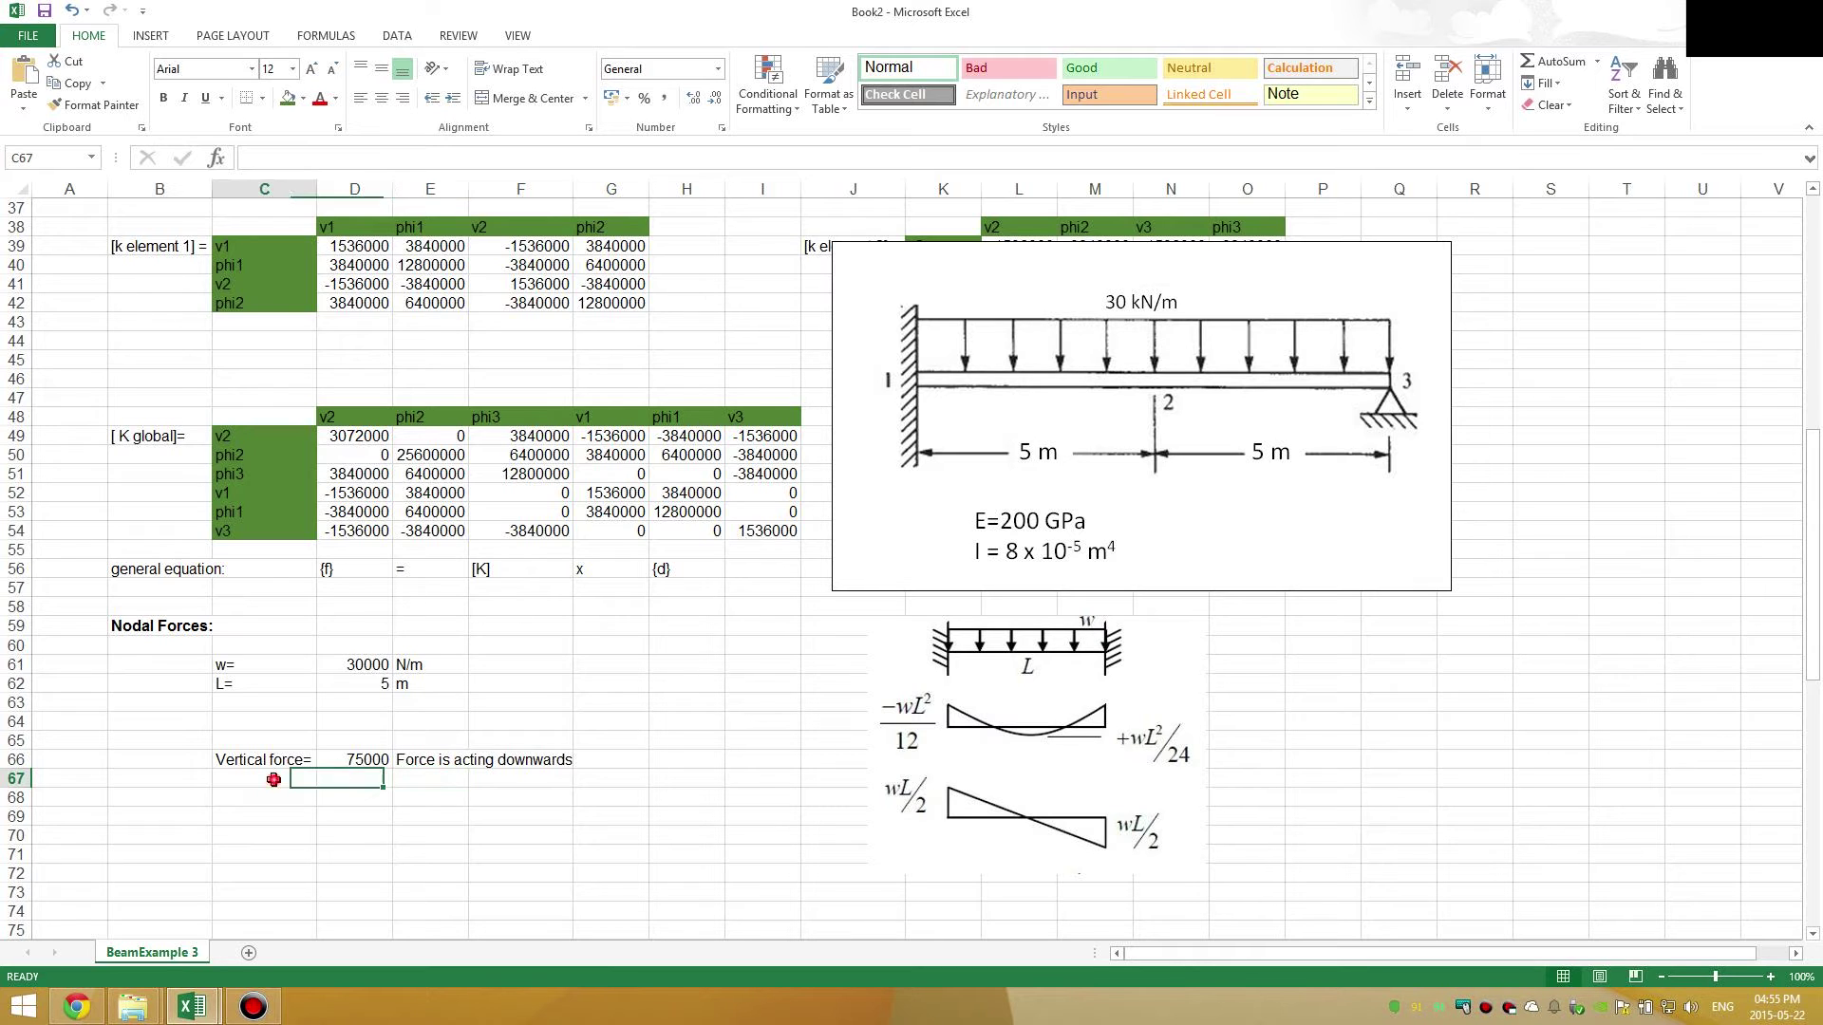
text(moment)
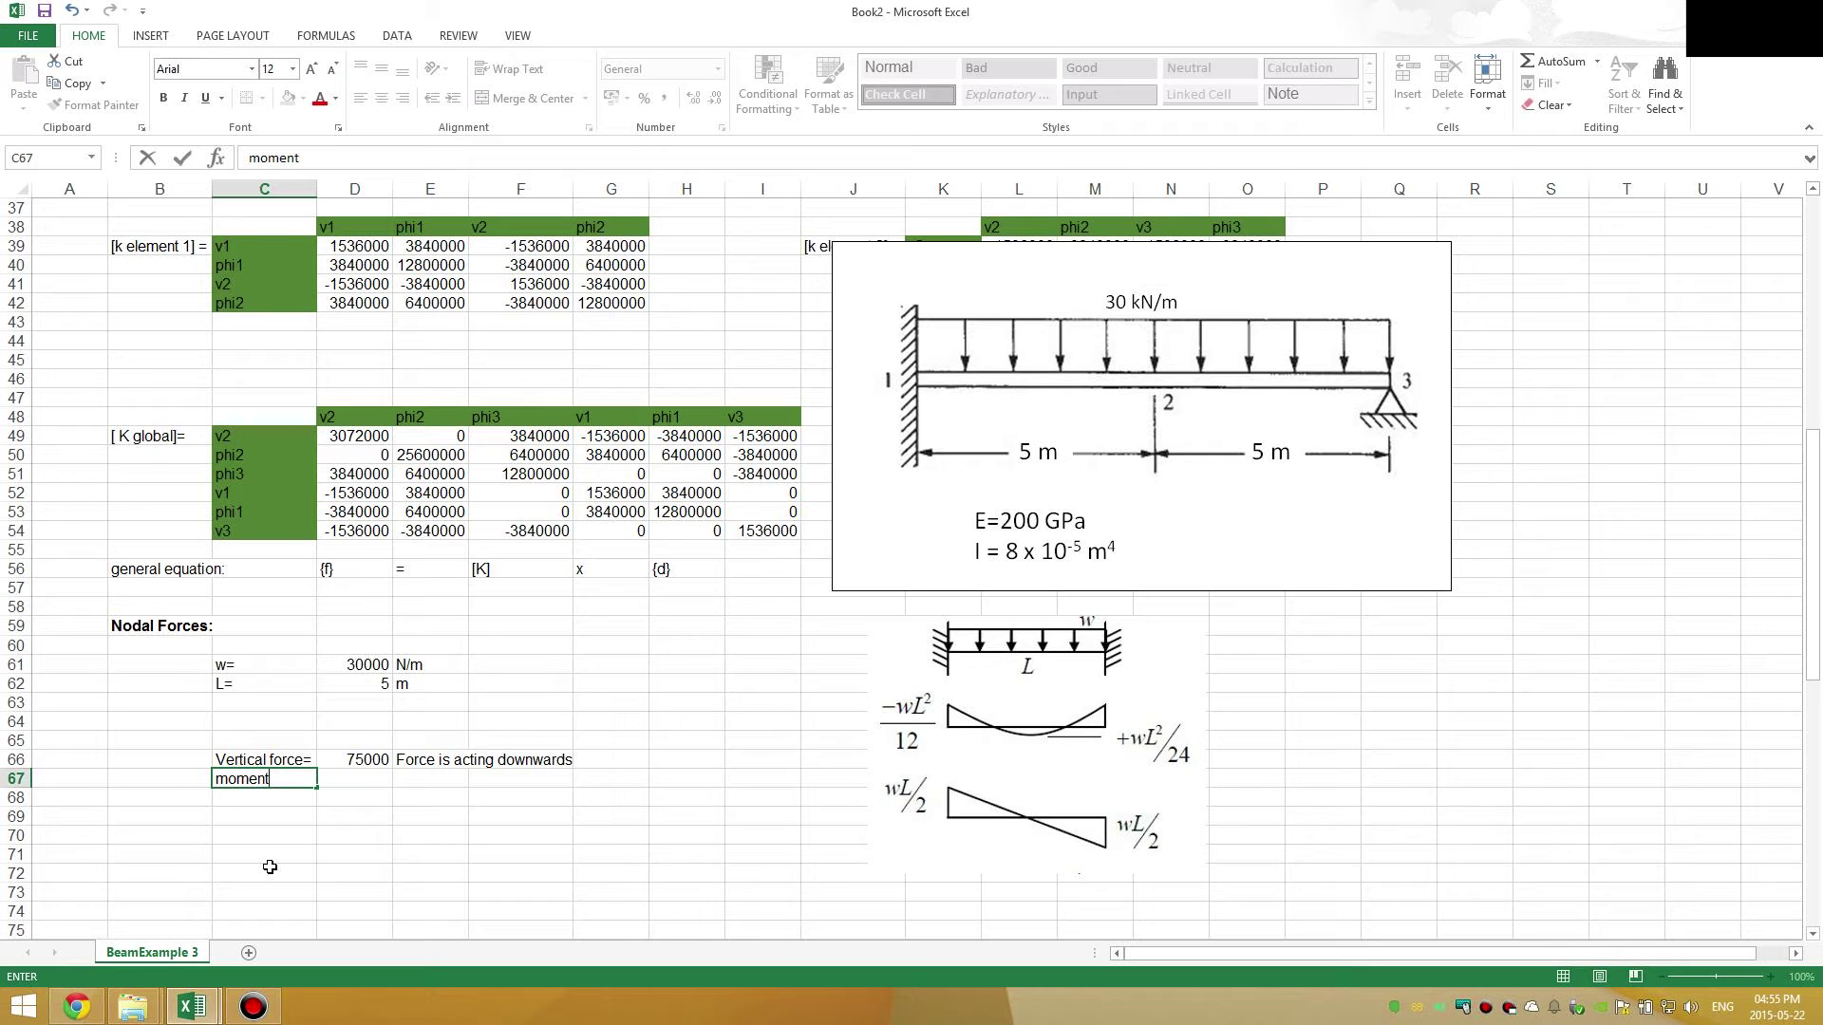
text(=)
key(Tab)
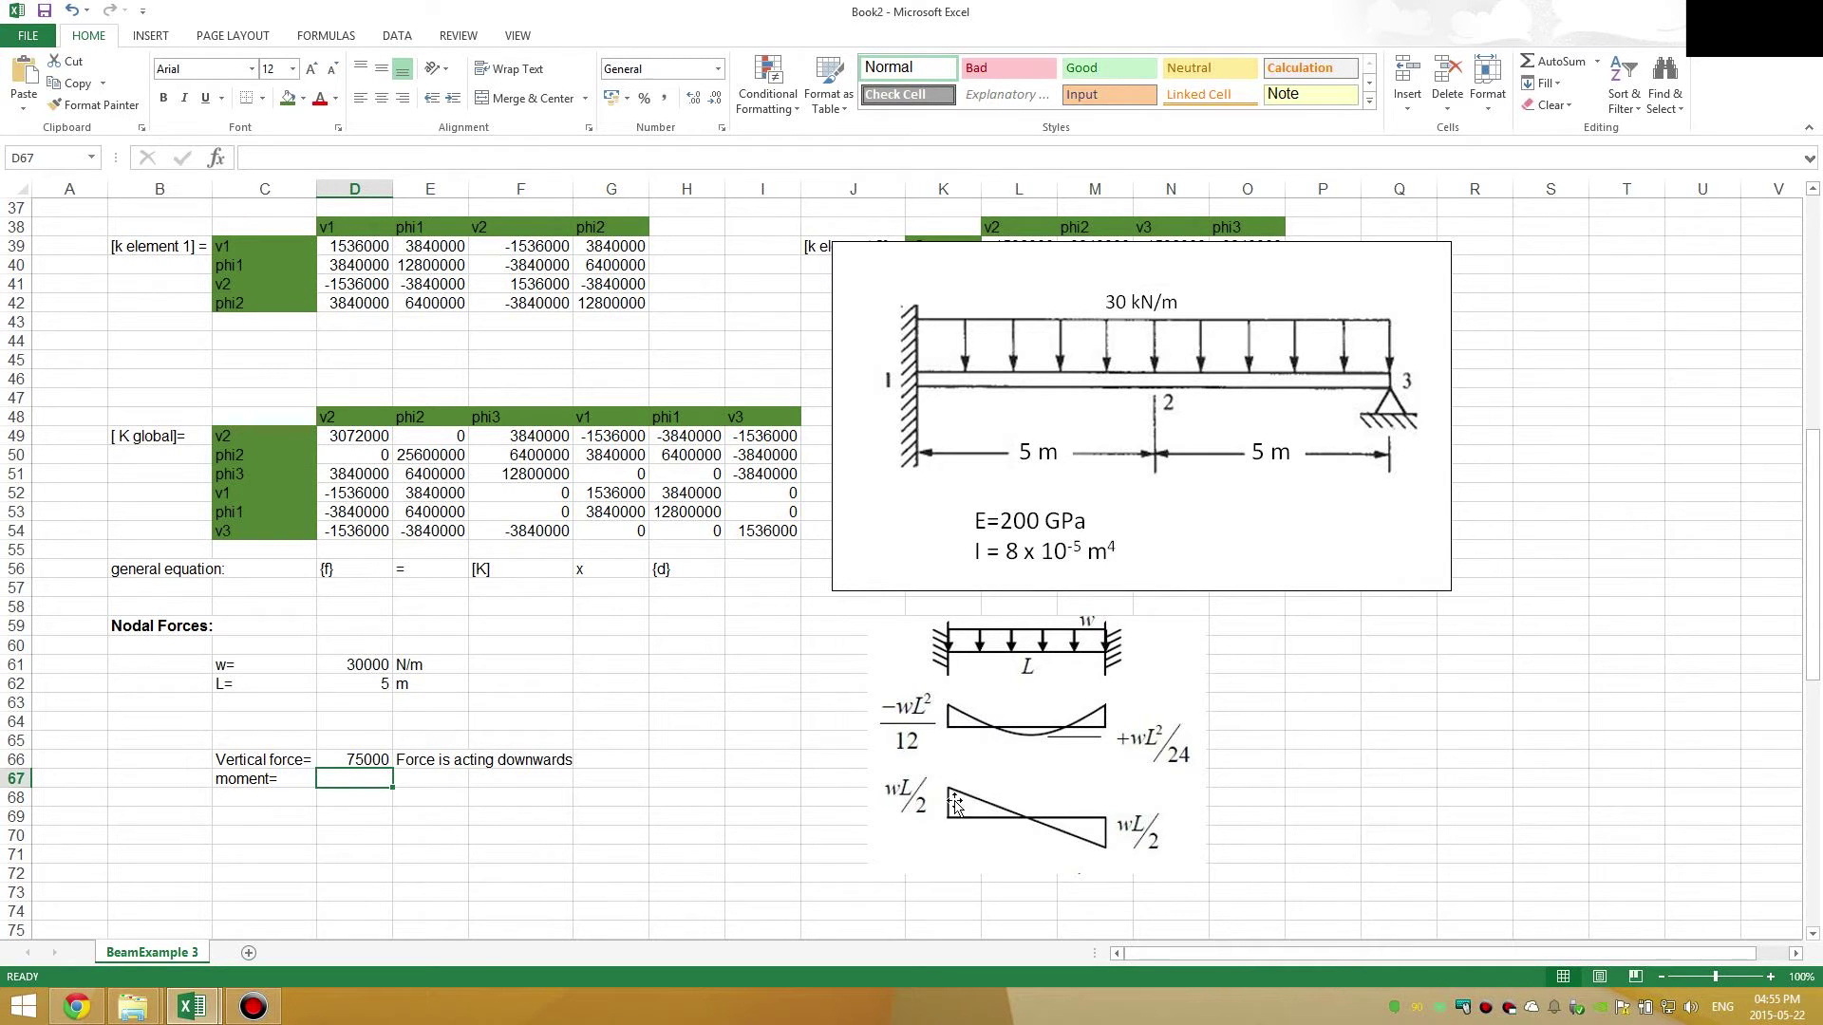
- Calculate the fixed-end moment wL²/12 in D67 with the formula =D61*D62^2/12
click(296, 828)
click(357, 780)
text(=)
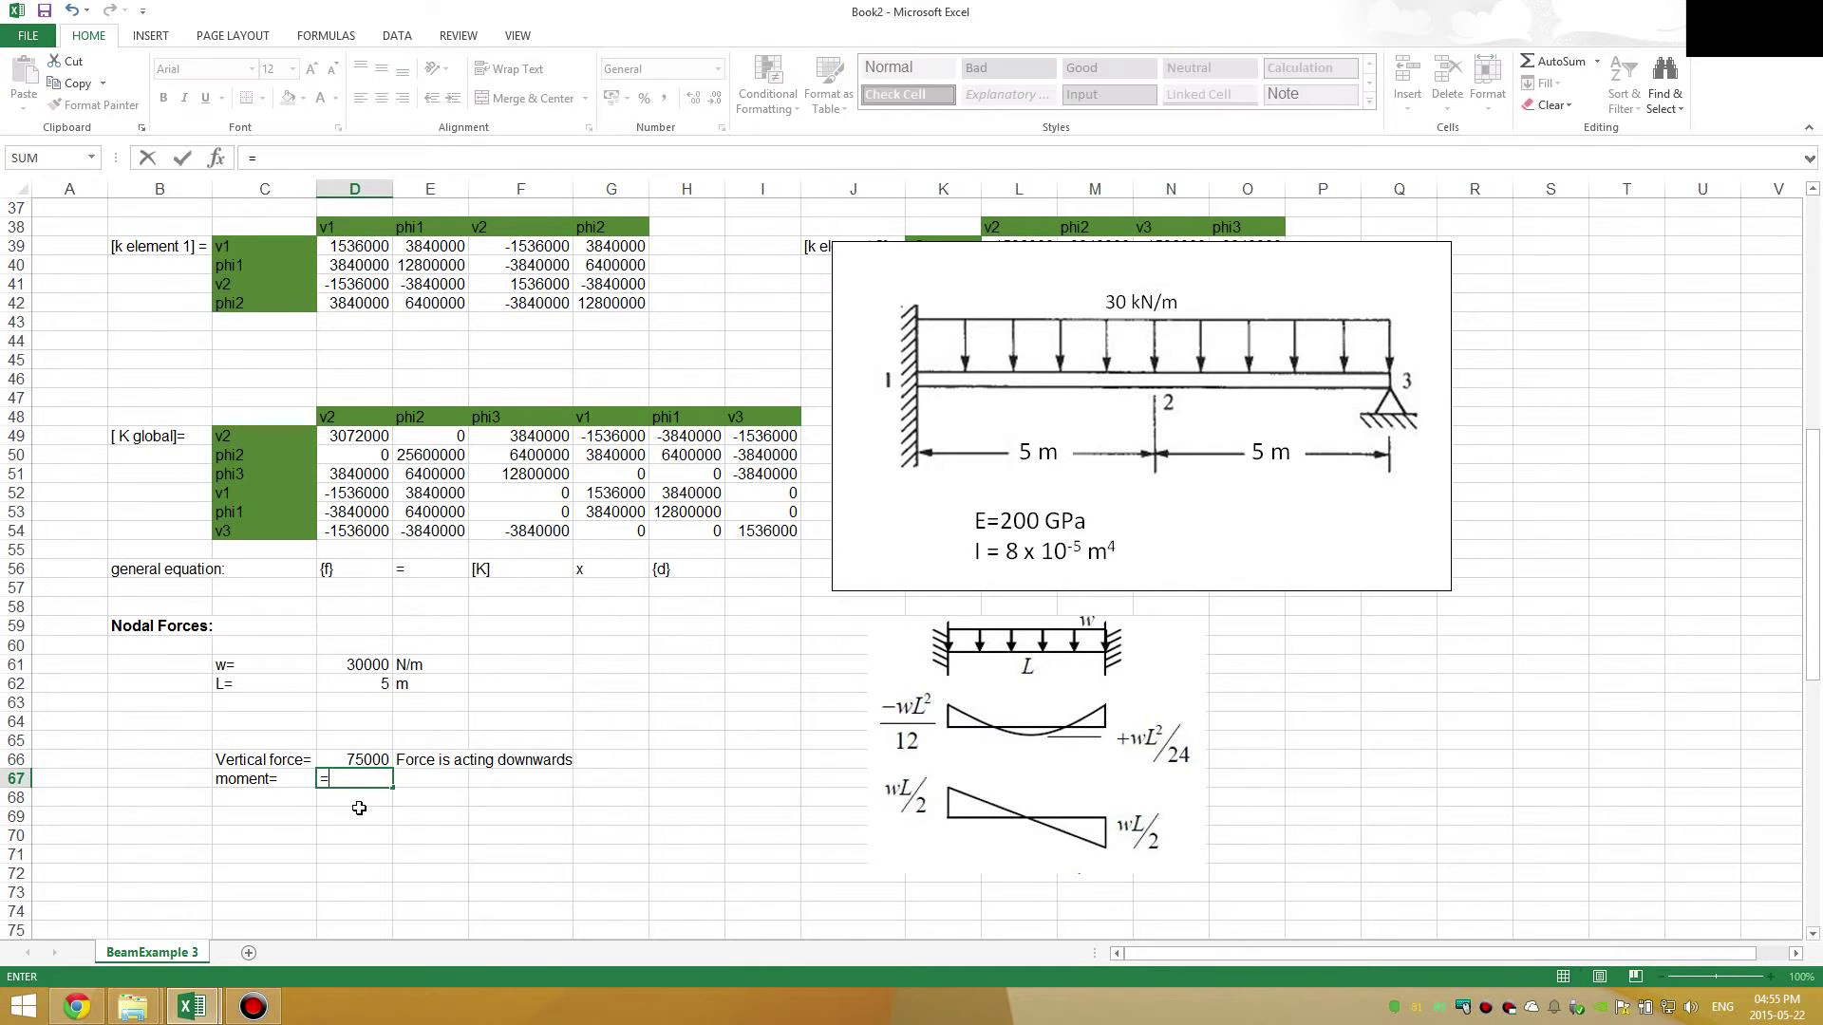
click(352, 662)
text(*)
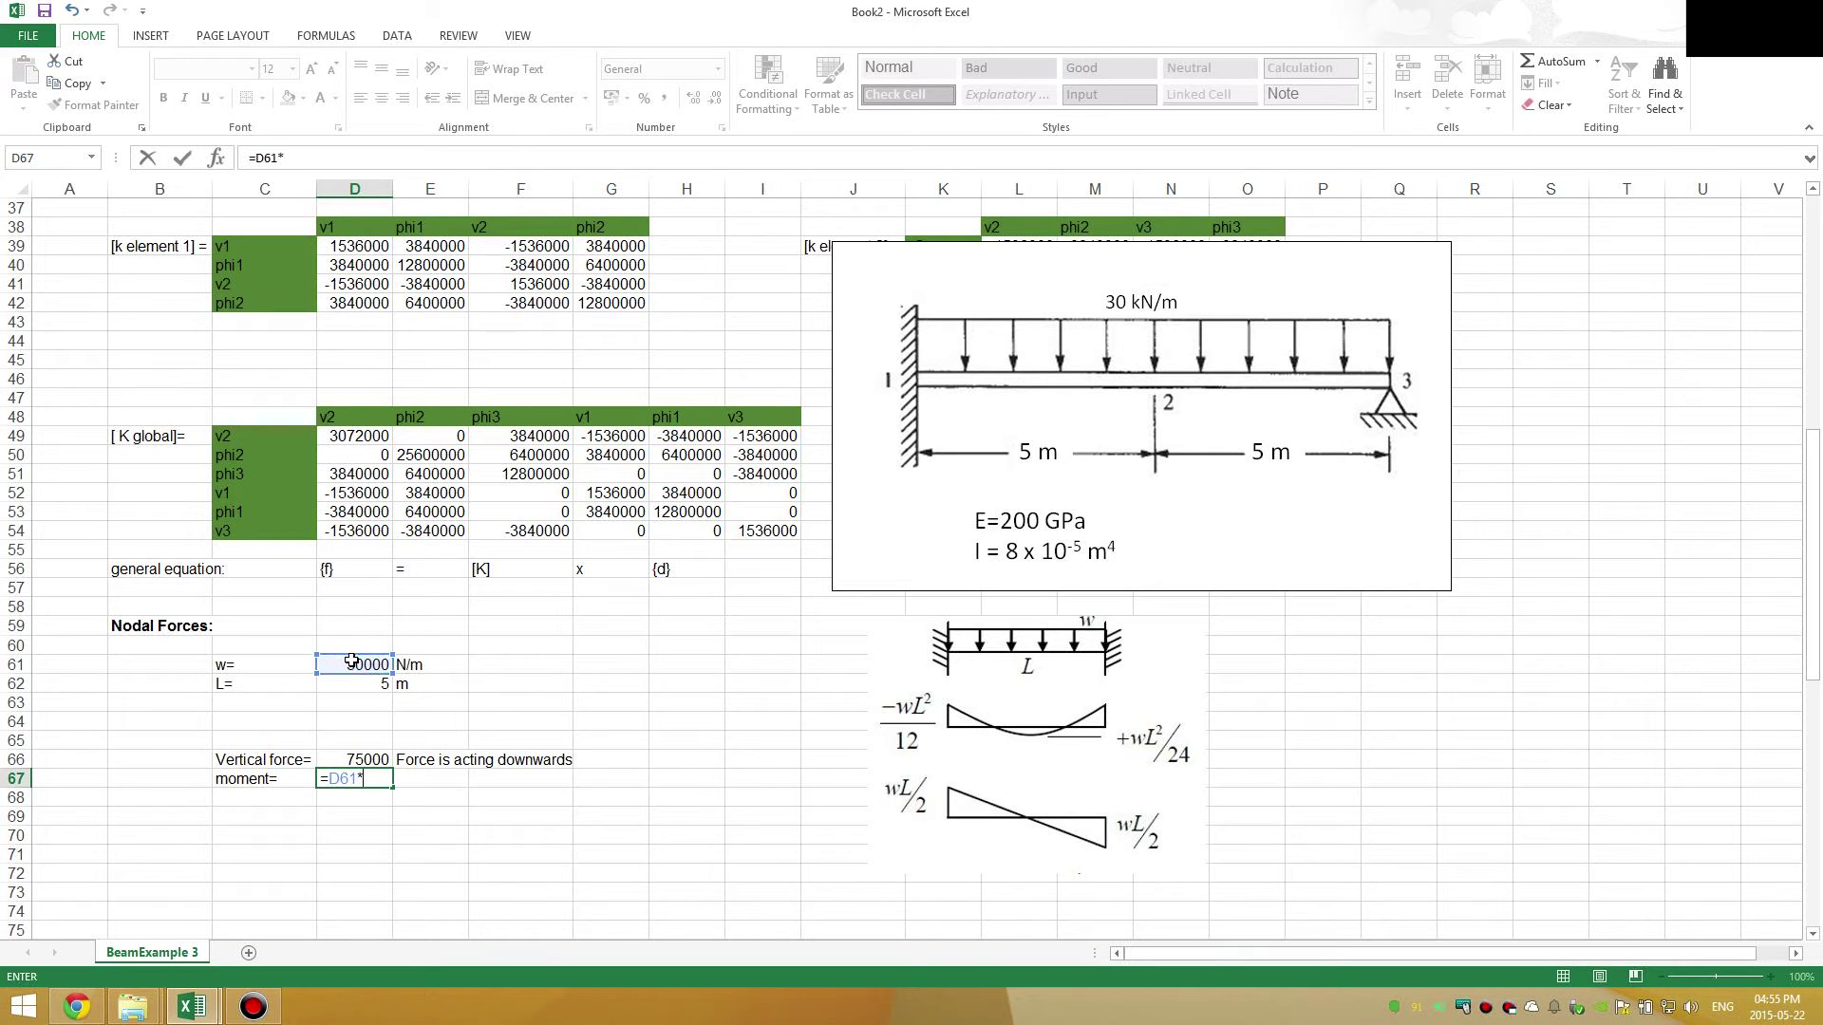
click(371, 681)
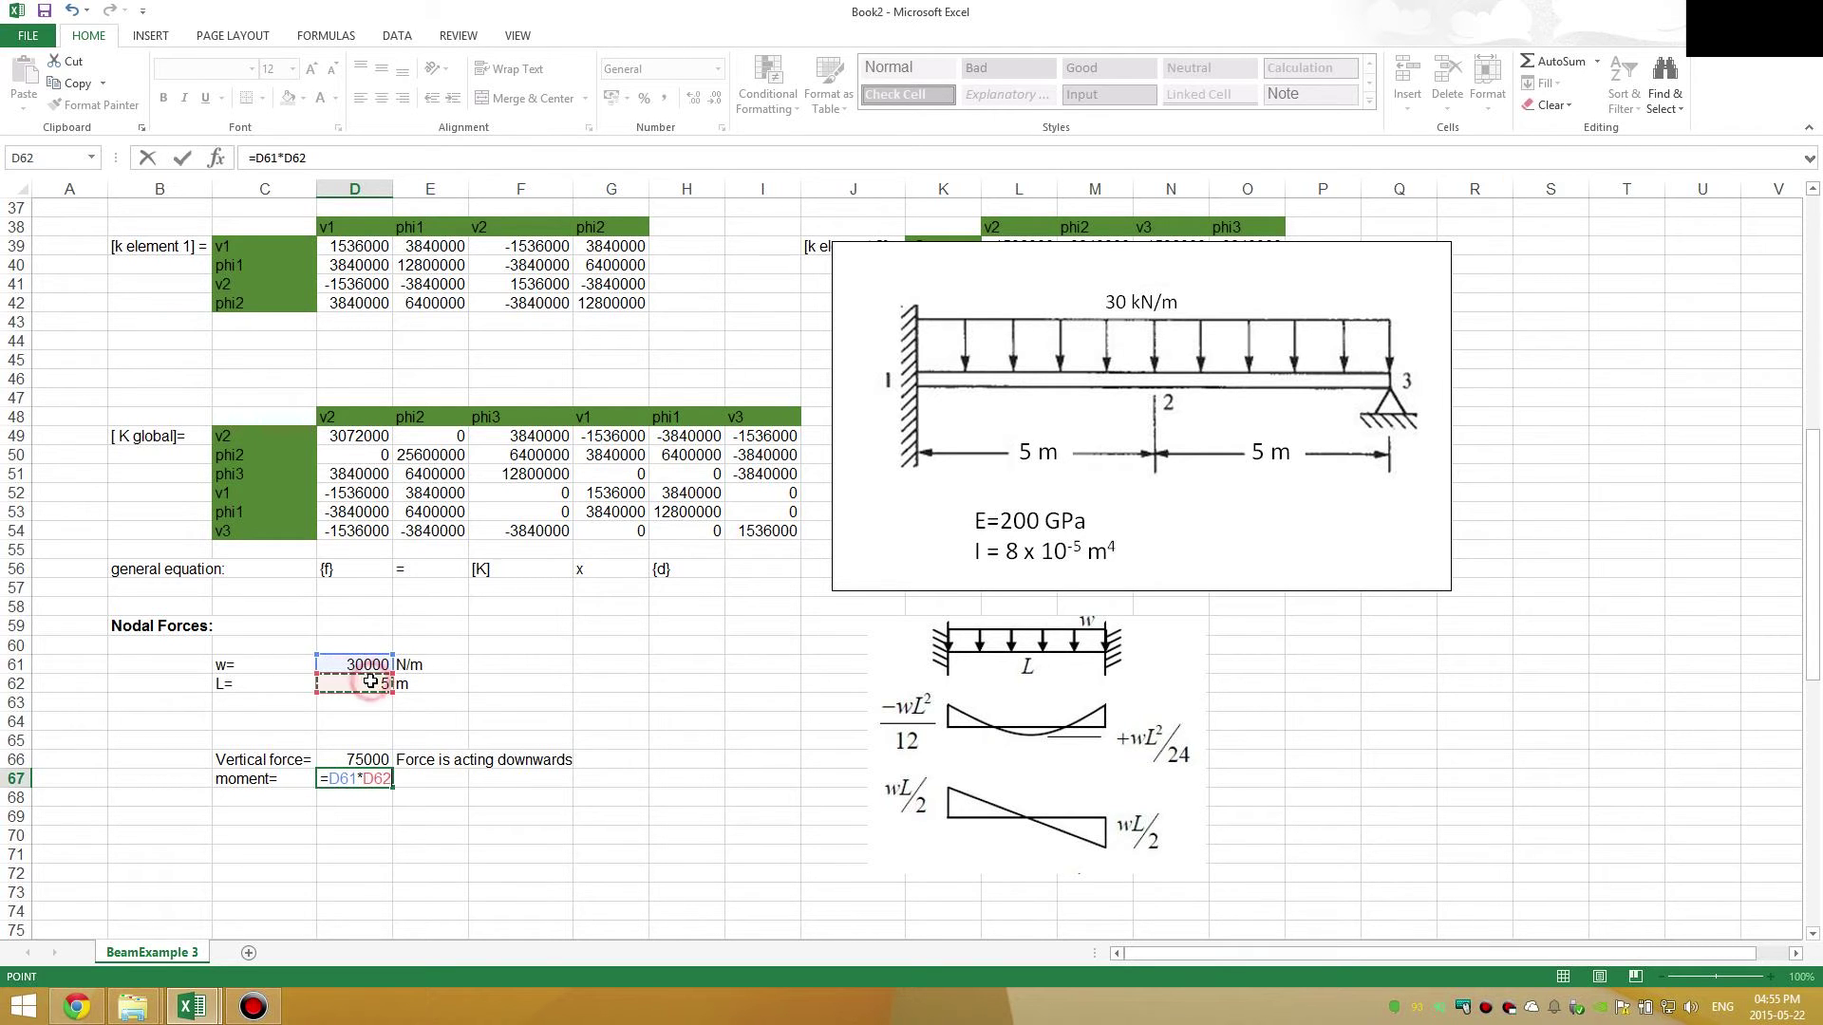
text(^2/12)
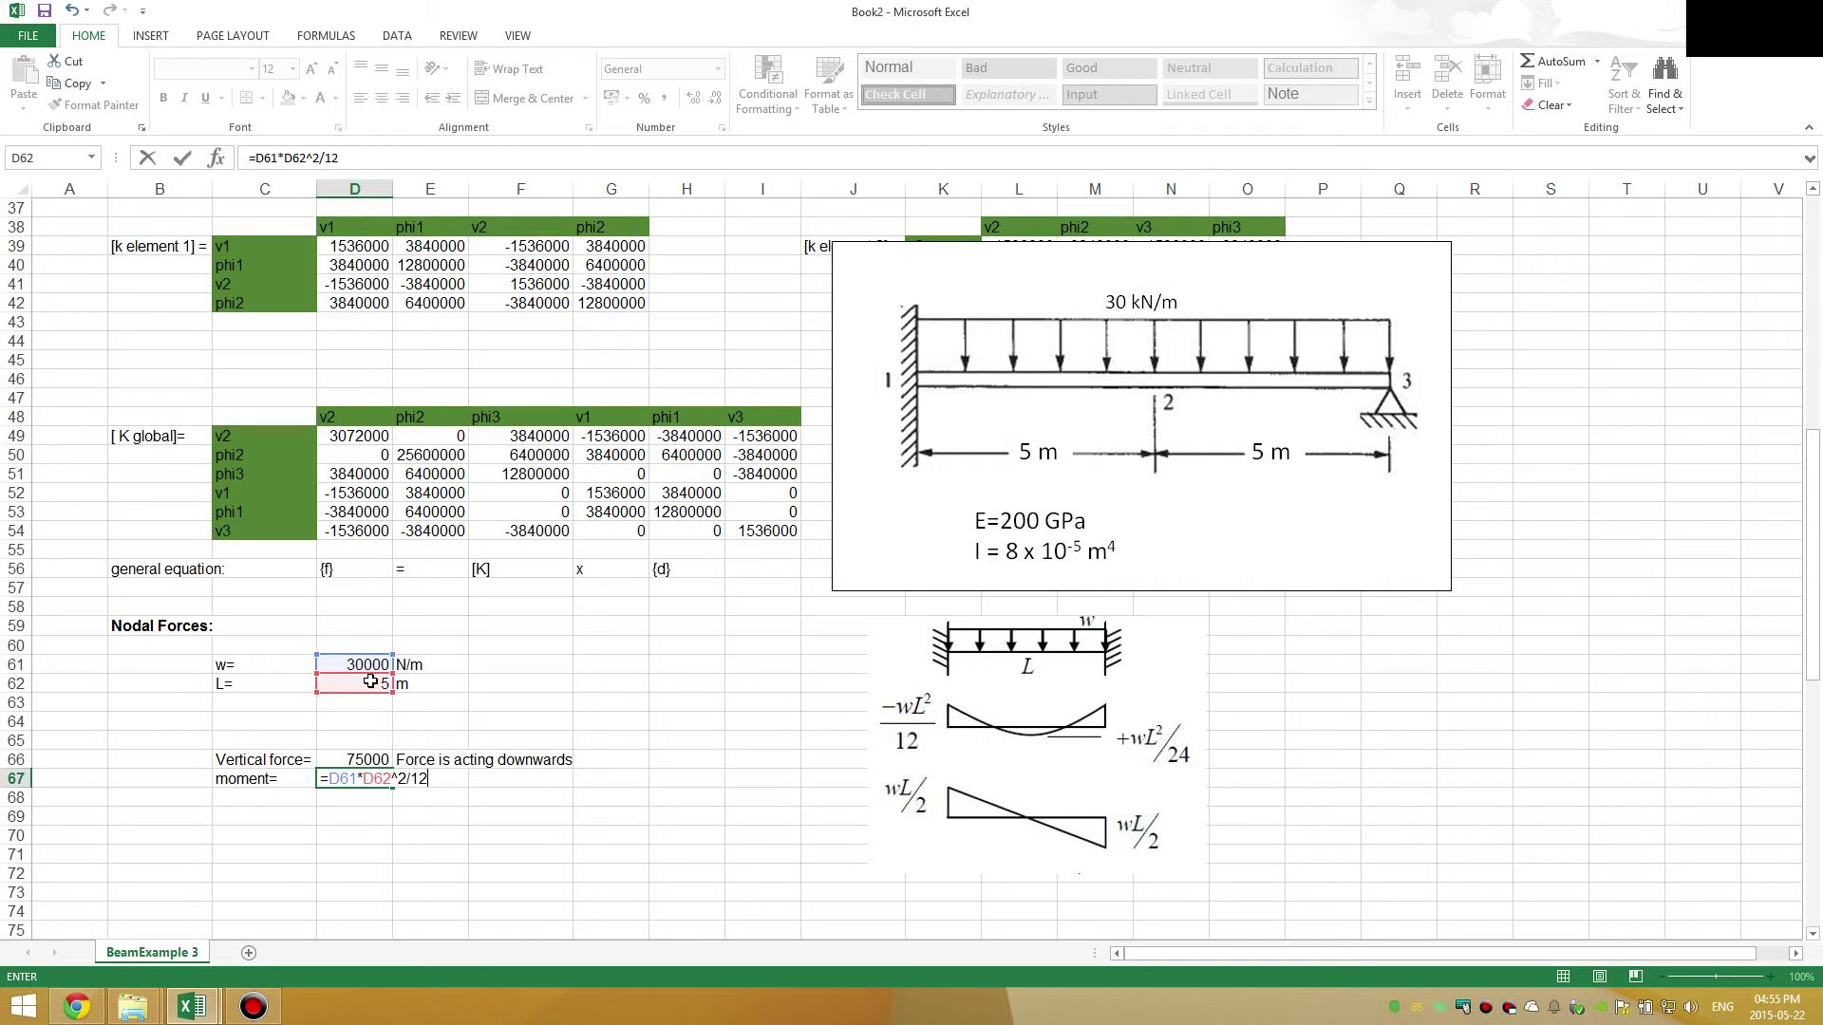
key(Return)
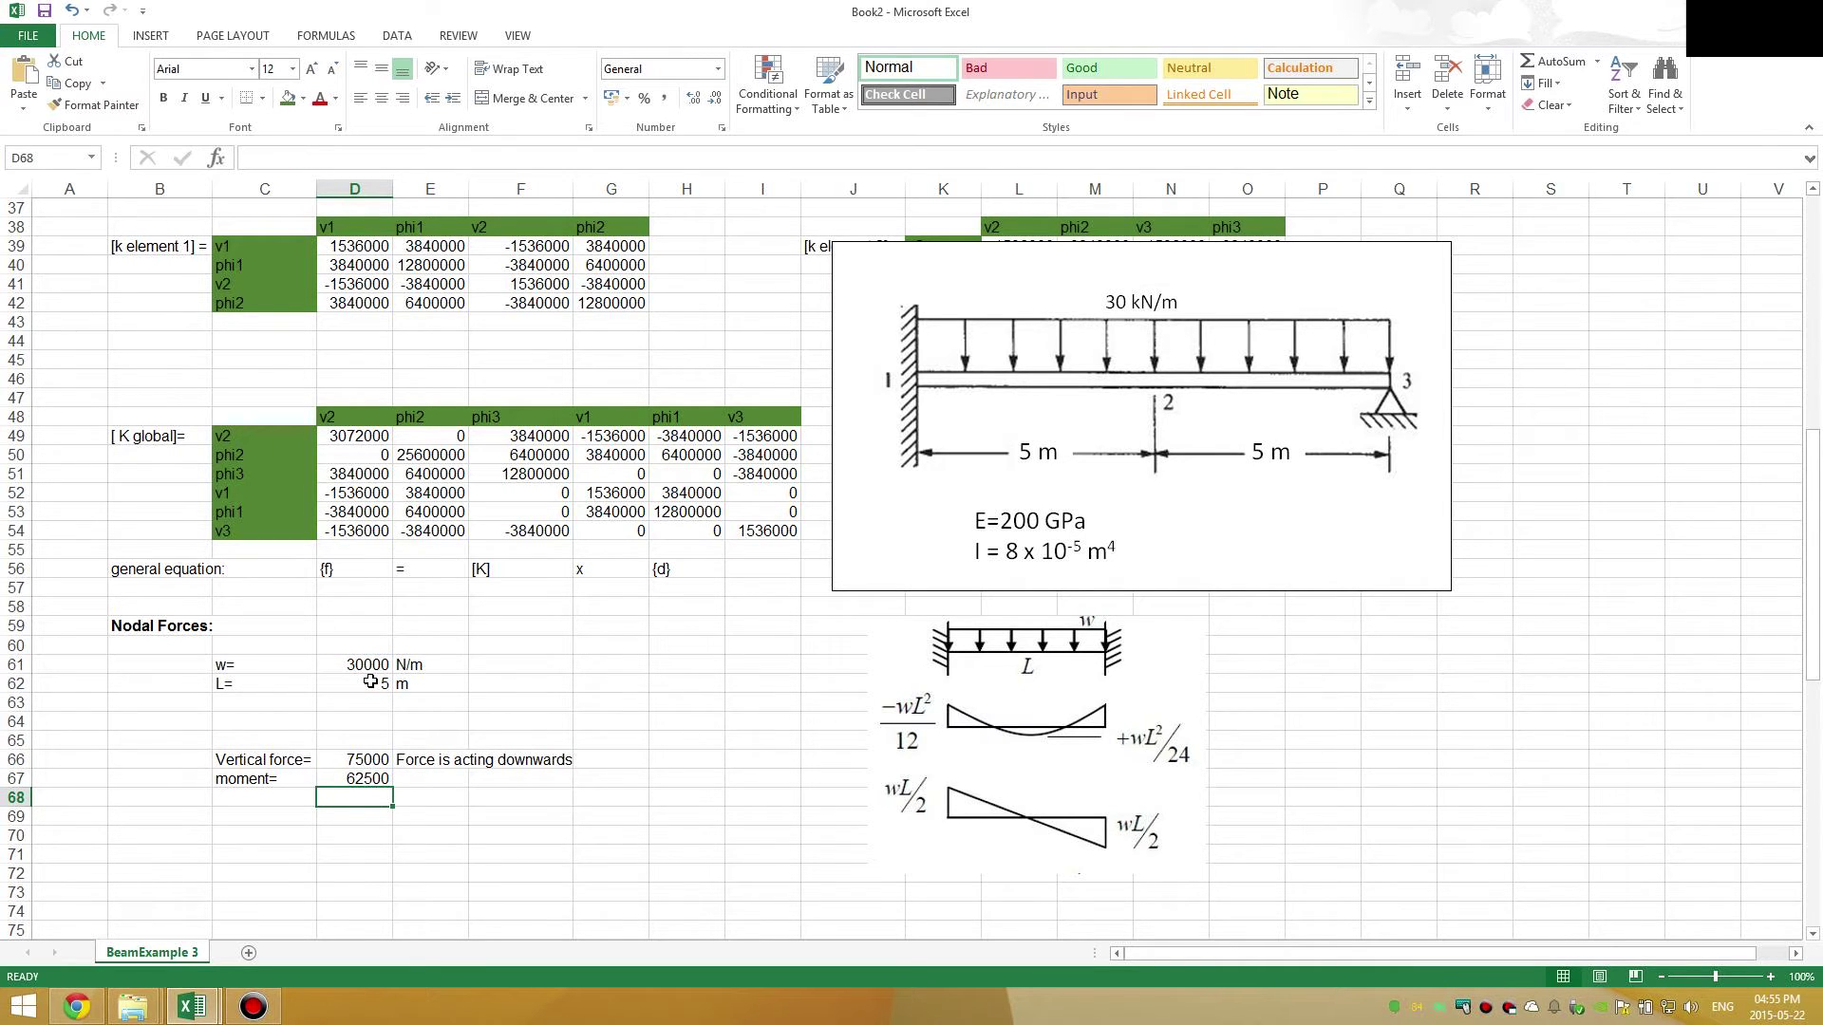
- Enter the unit Nm in E67 for the moment
key(Up)
key(Right)
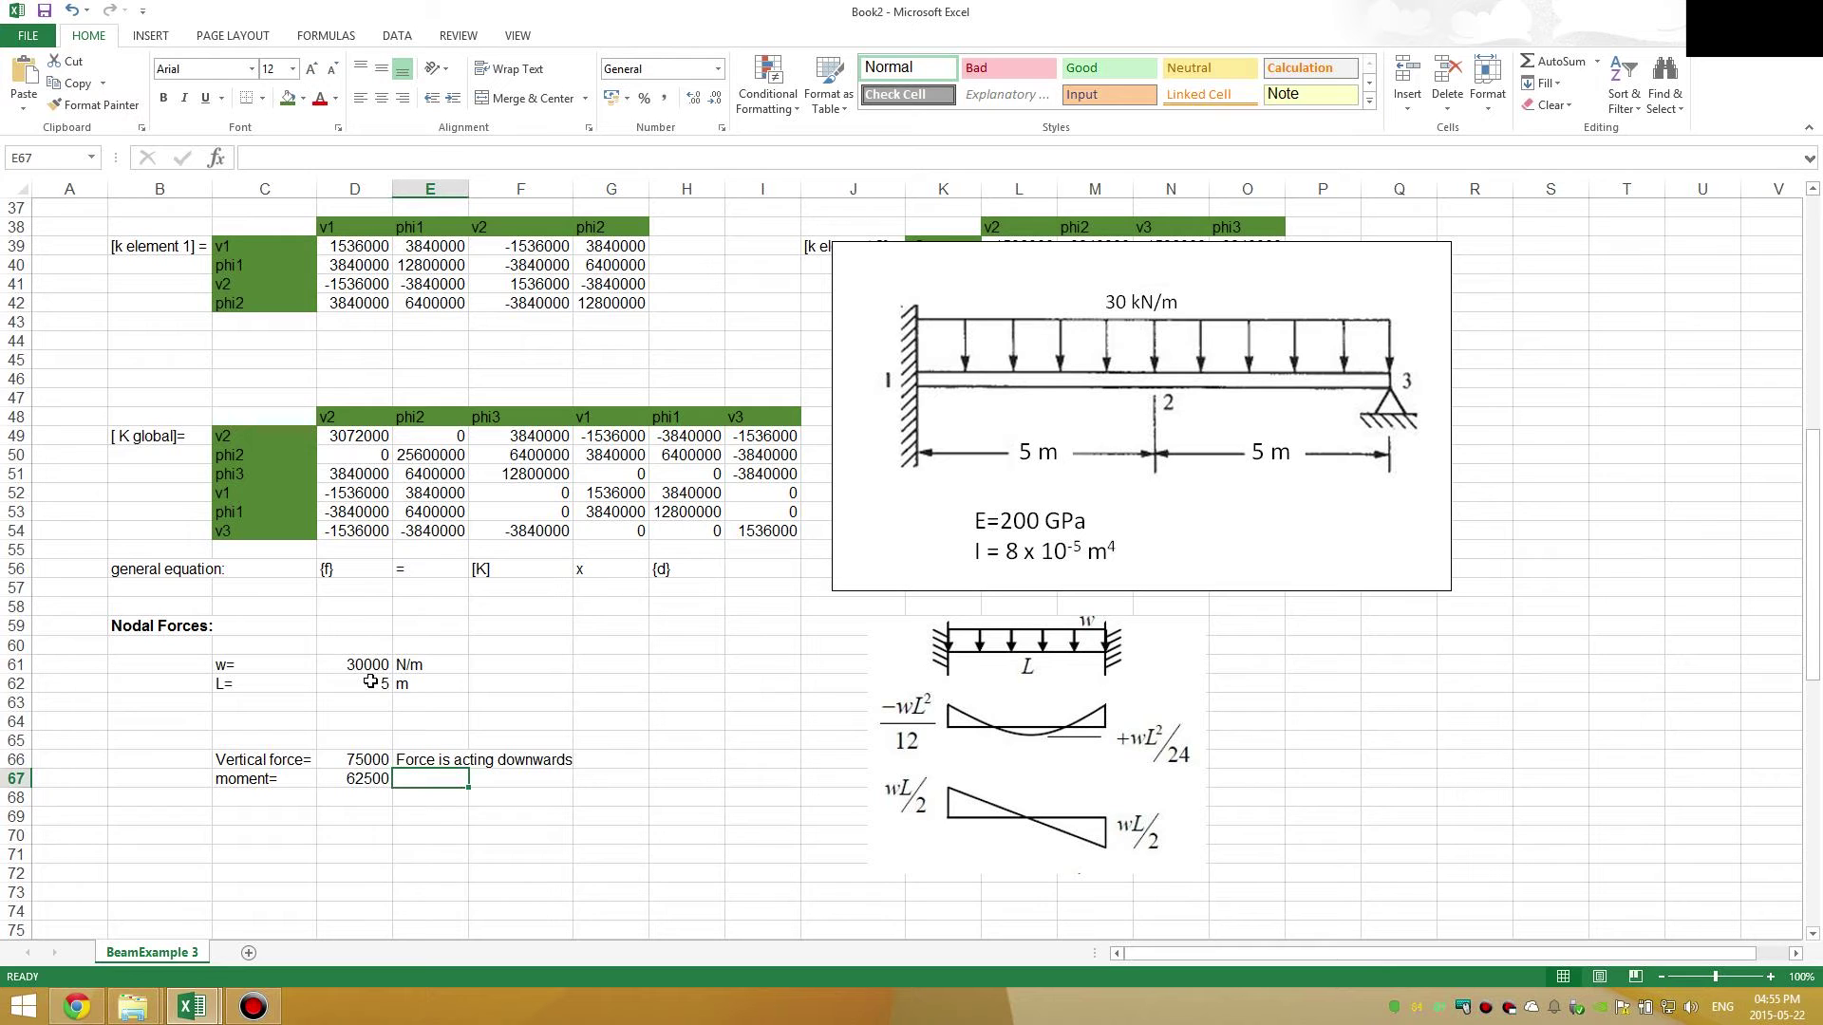
text(N)
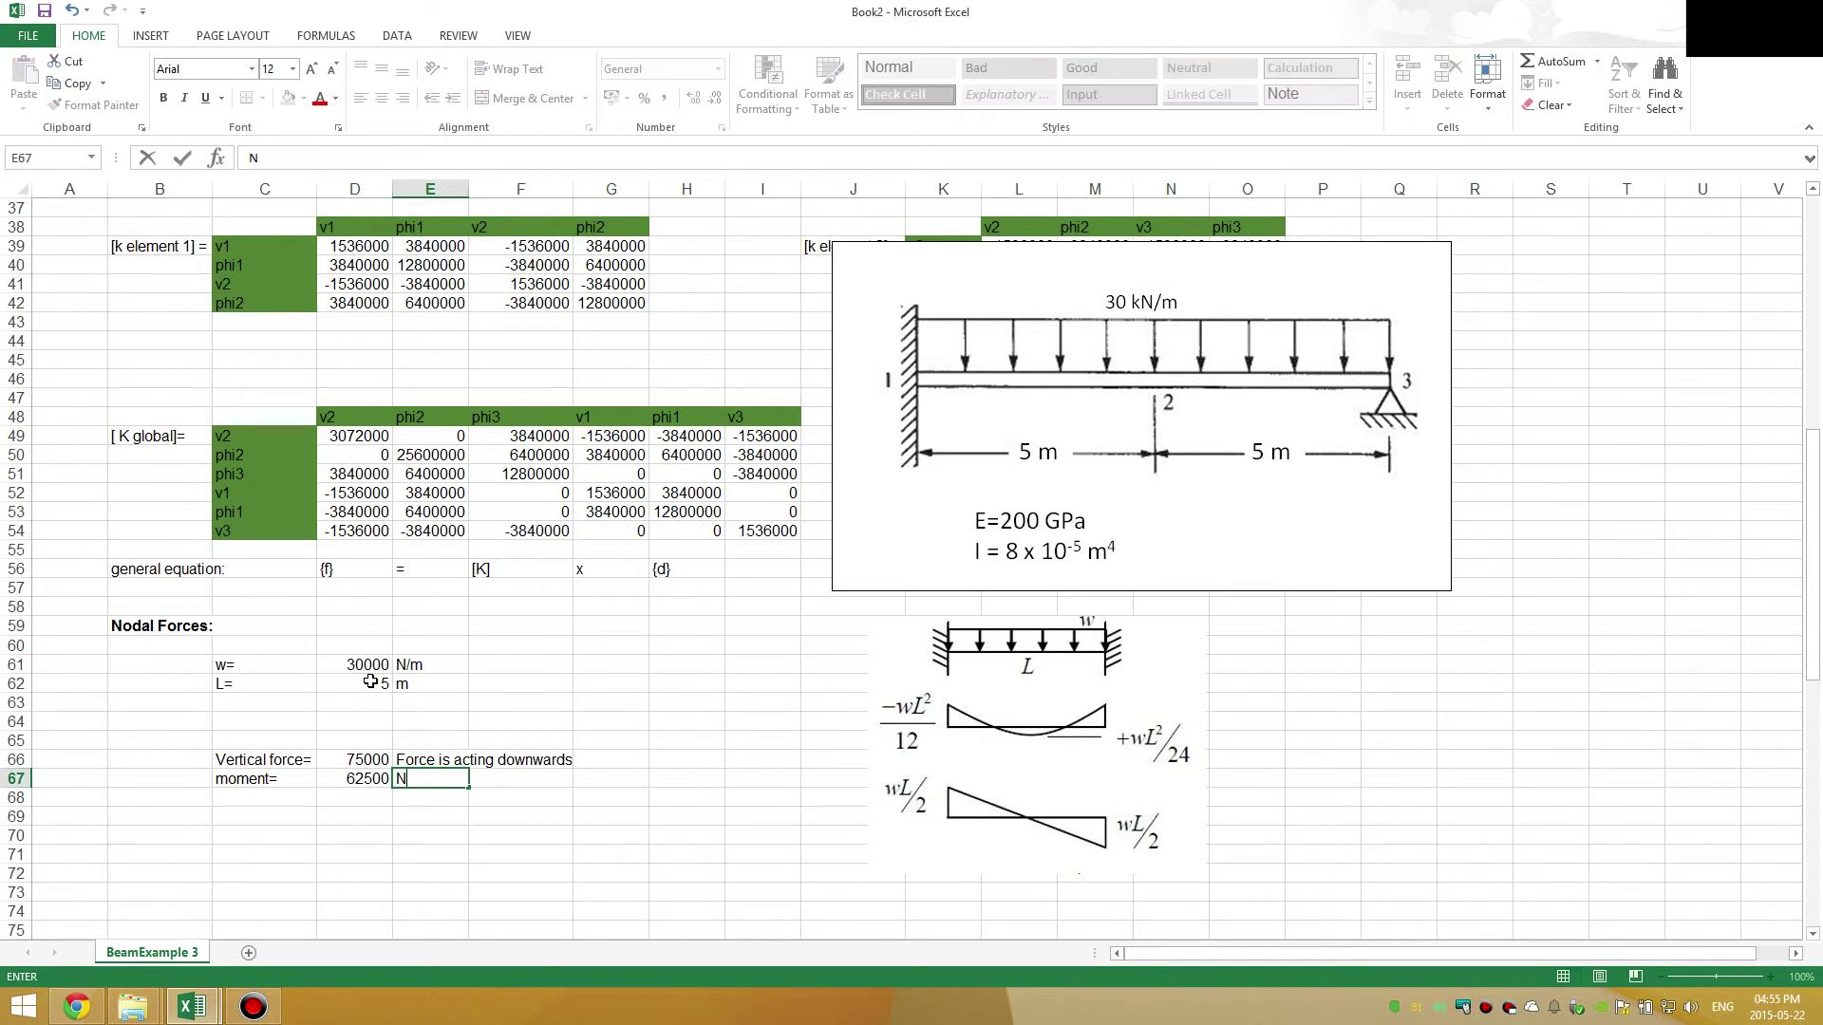
text(m)
key(Return)
- Move the "Force is acting downwards" note to F66 and enter the unit N for the vertical force in E66
key(Up)
key(Up)
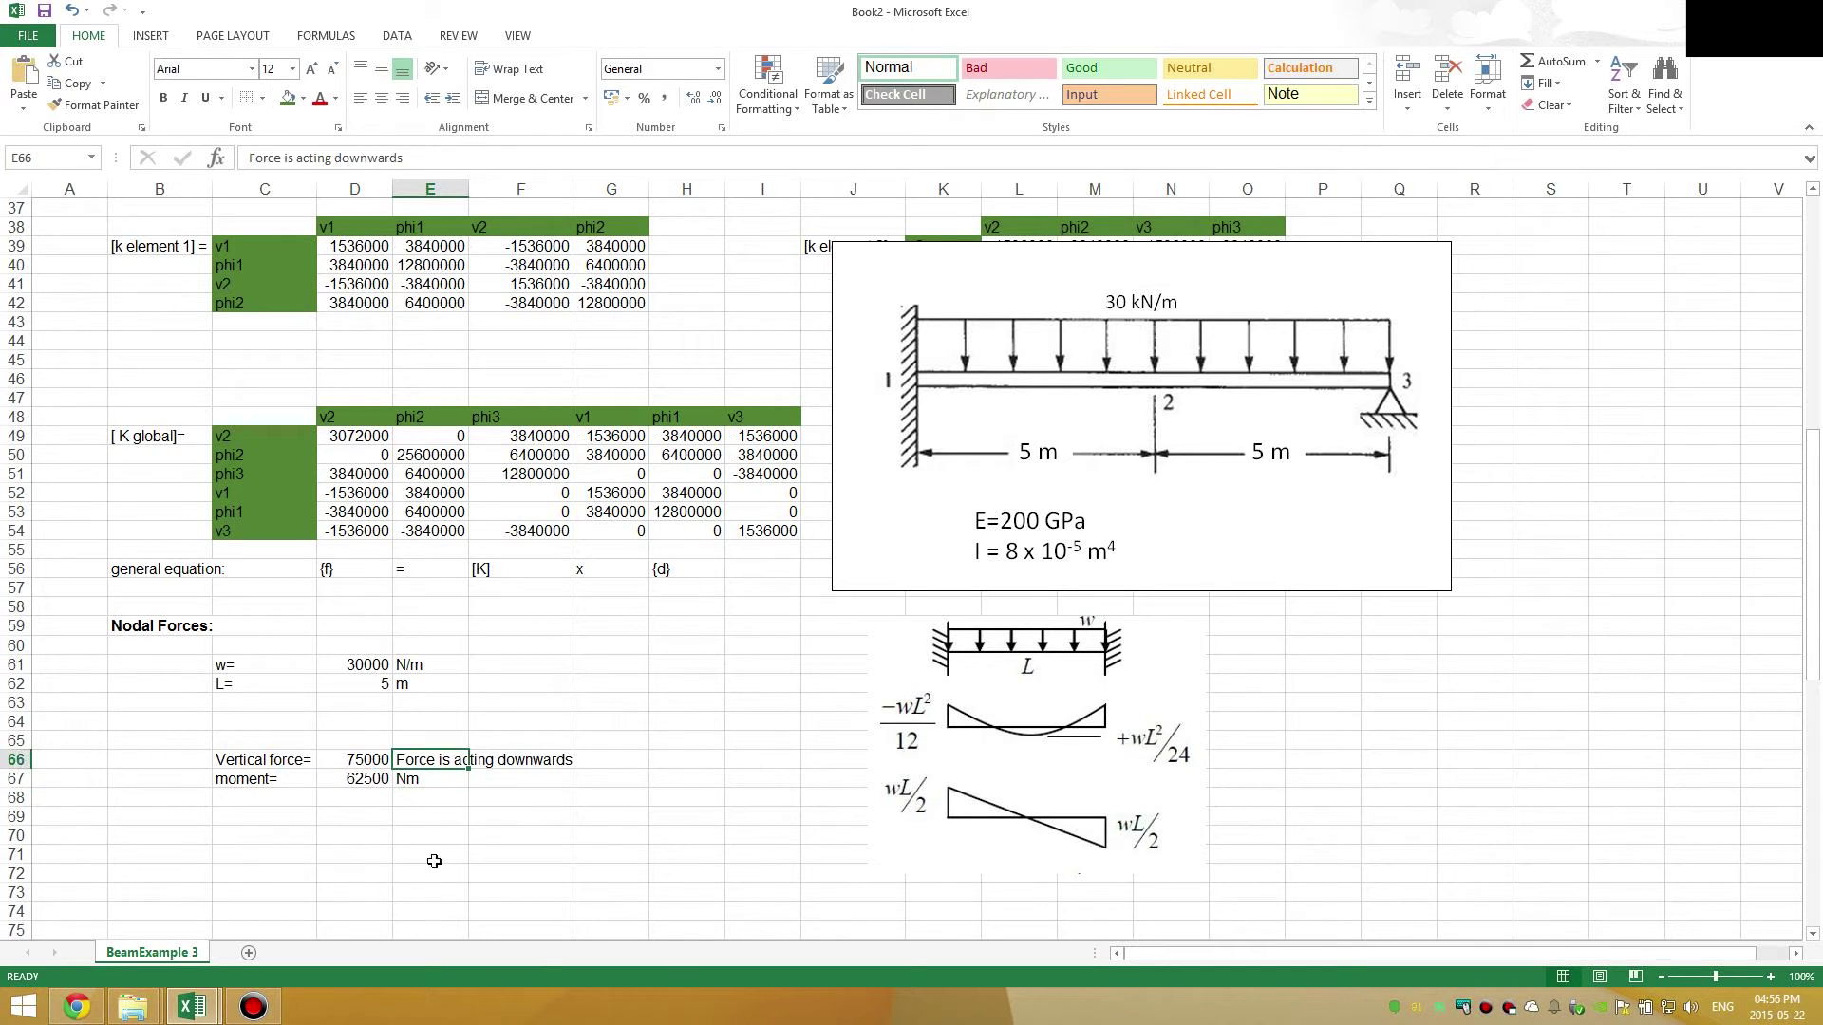
drag(438, 747, 517, 760)
click(431, 760)
text(Nm)
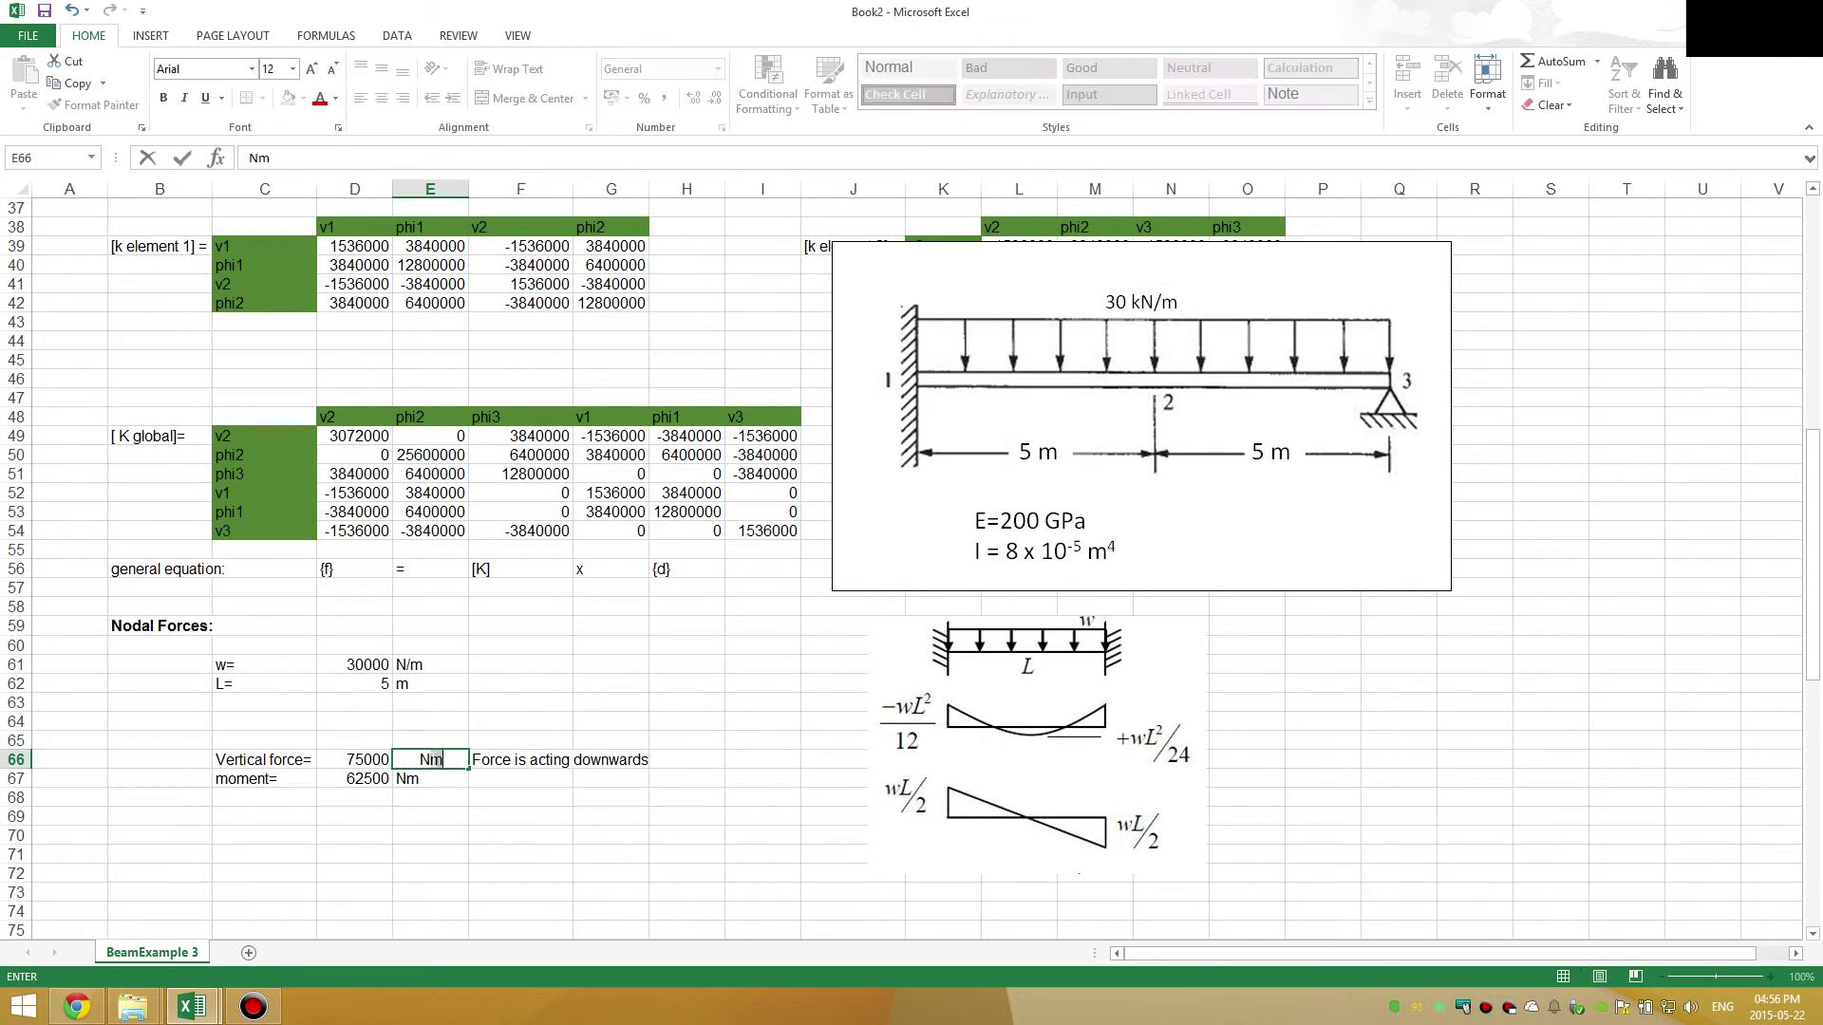
key(Return)
click(431, 760)
text(Nm)
key(BackSpace)
key(Return)
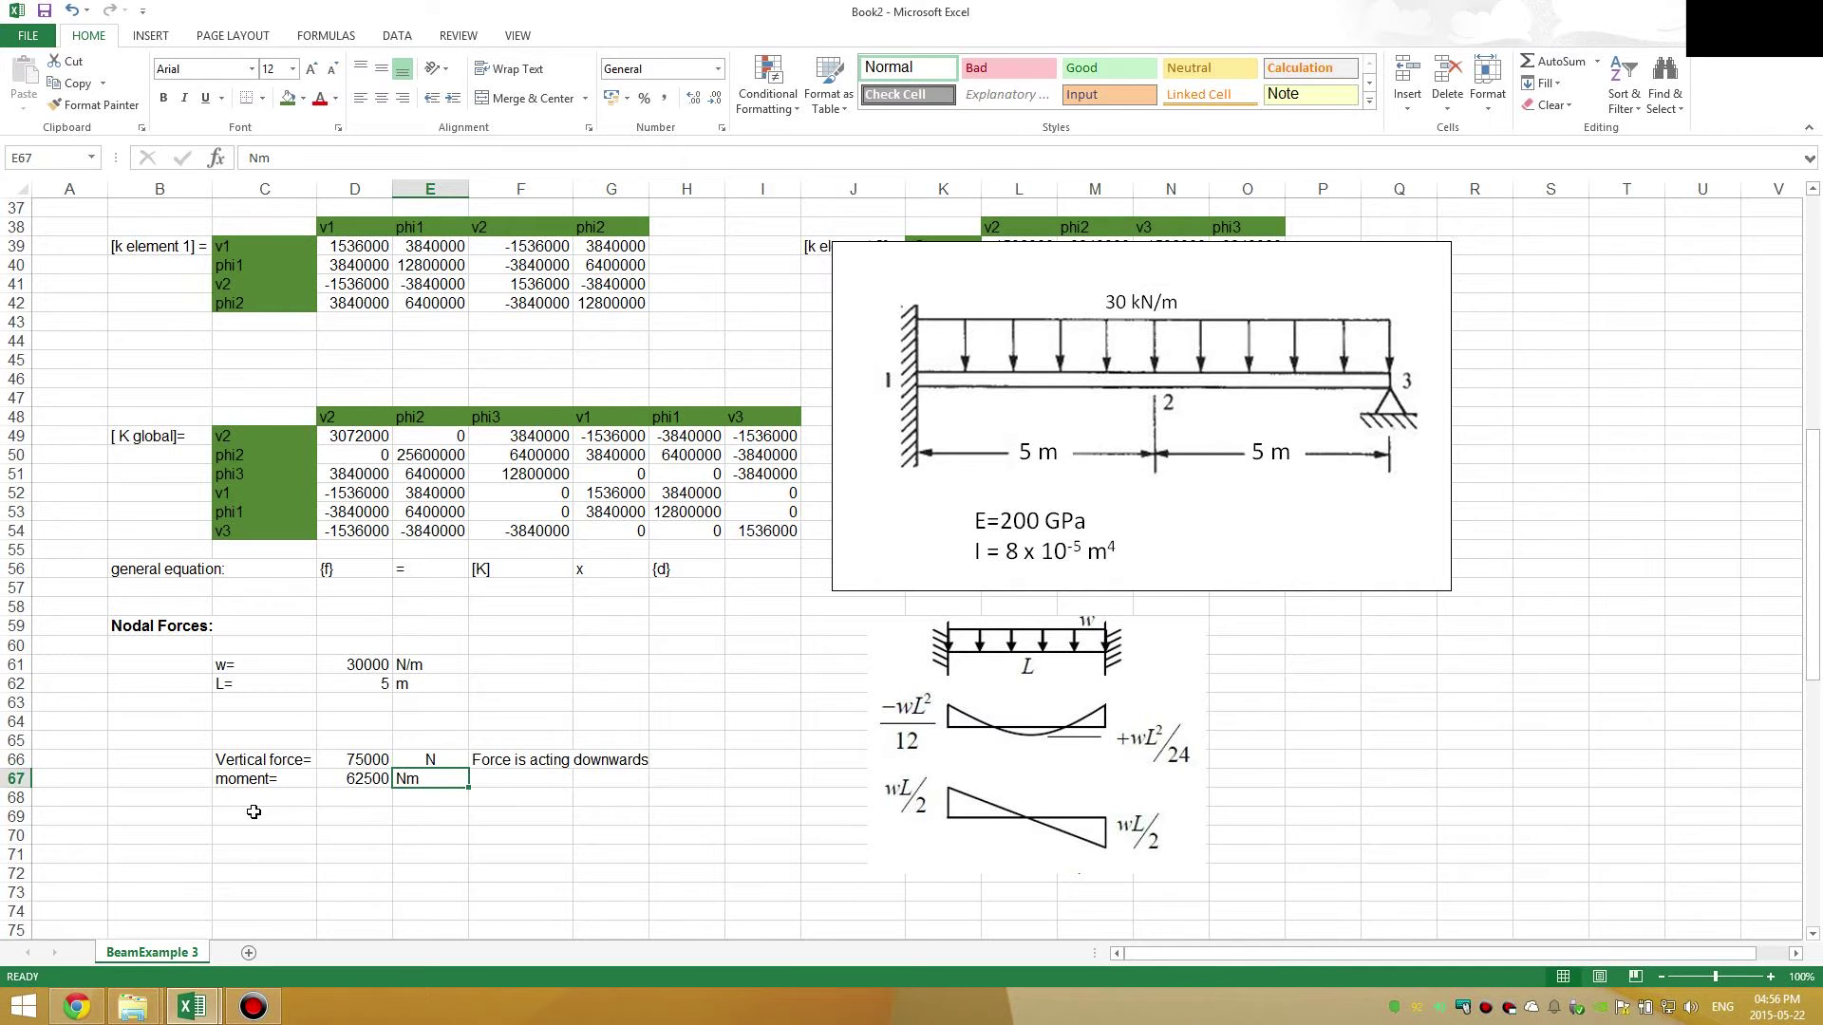
- Enter the heading "Matrix equaiton:" in B71 below the nodal force calculations
click(256, 808)
scroll(256, 808, down, 2)
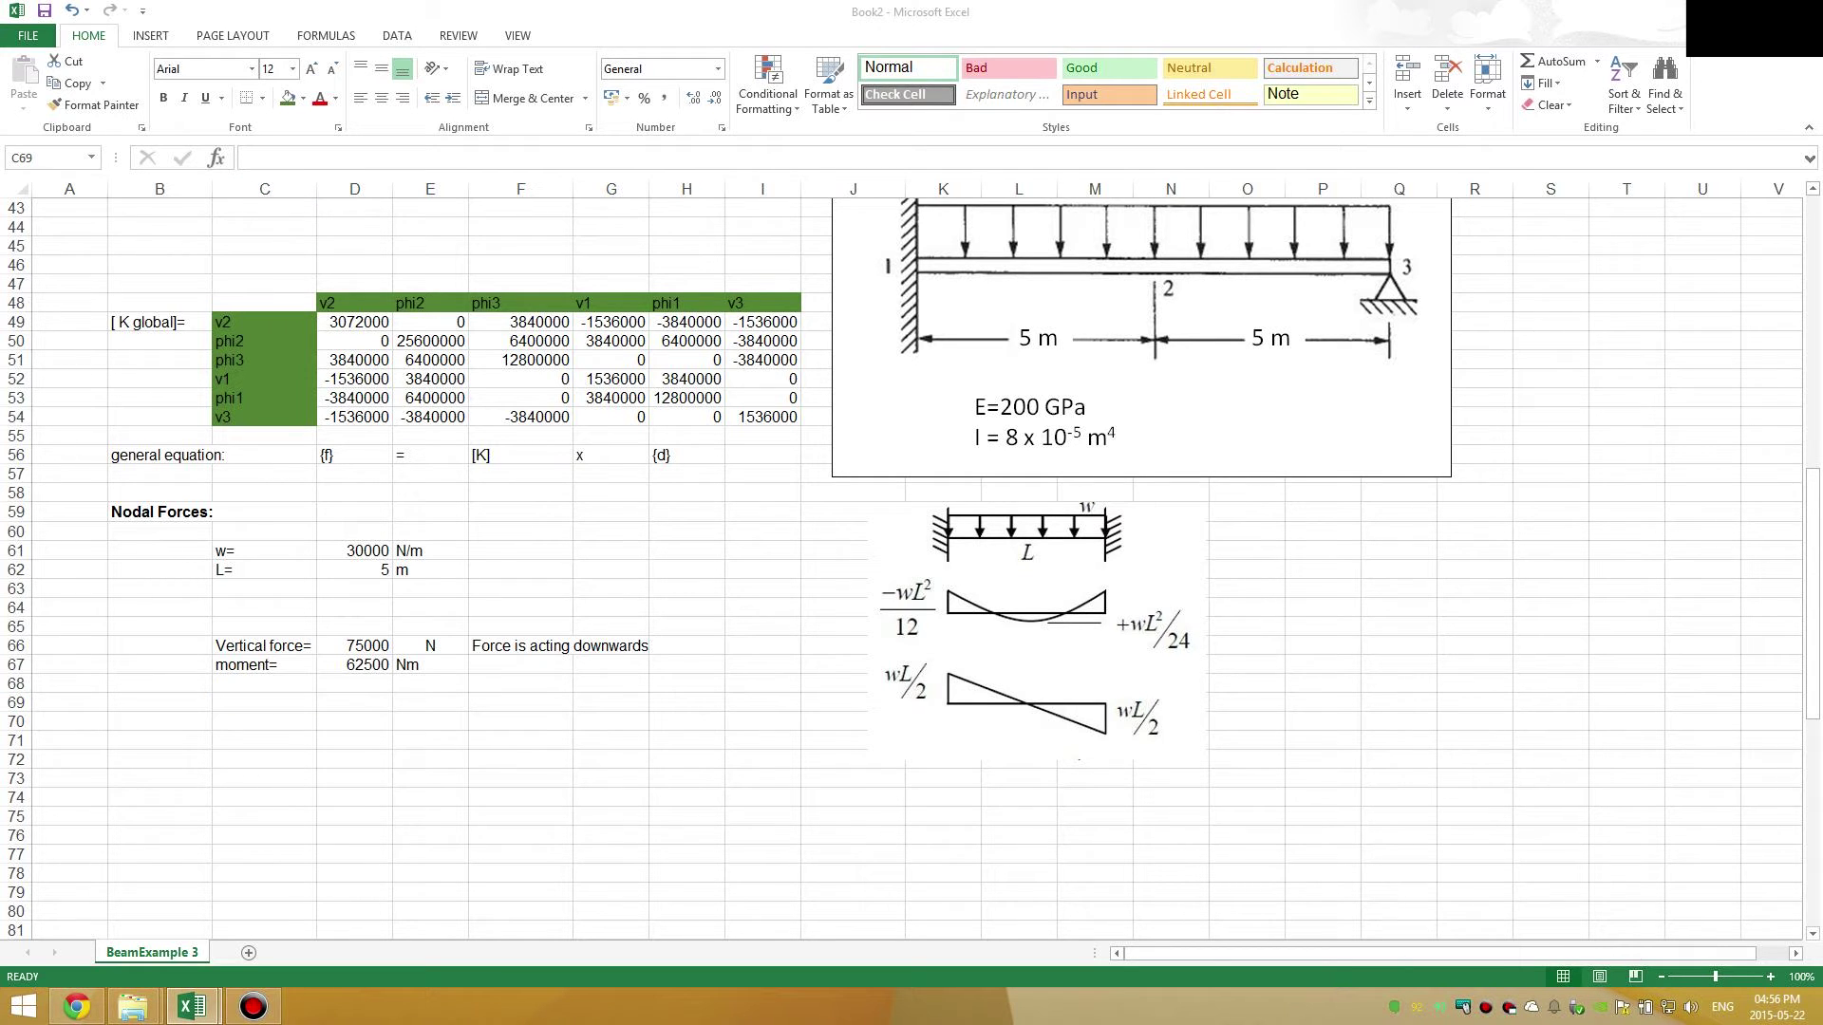
click(310, 746)
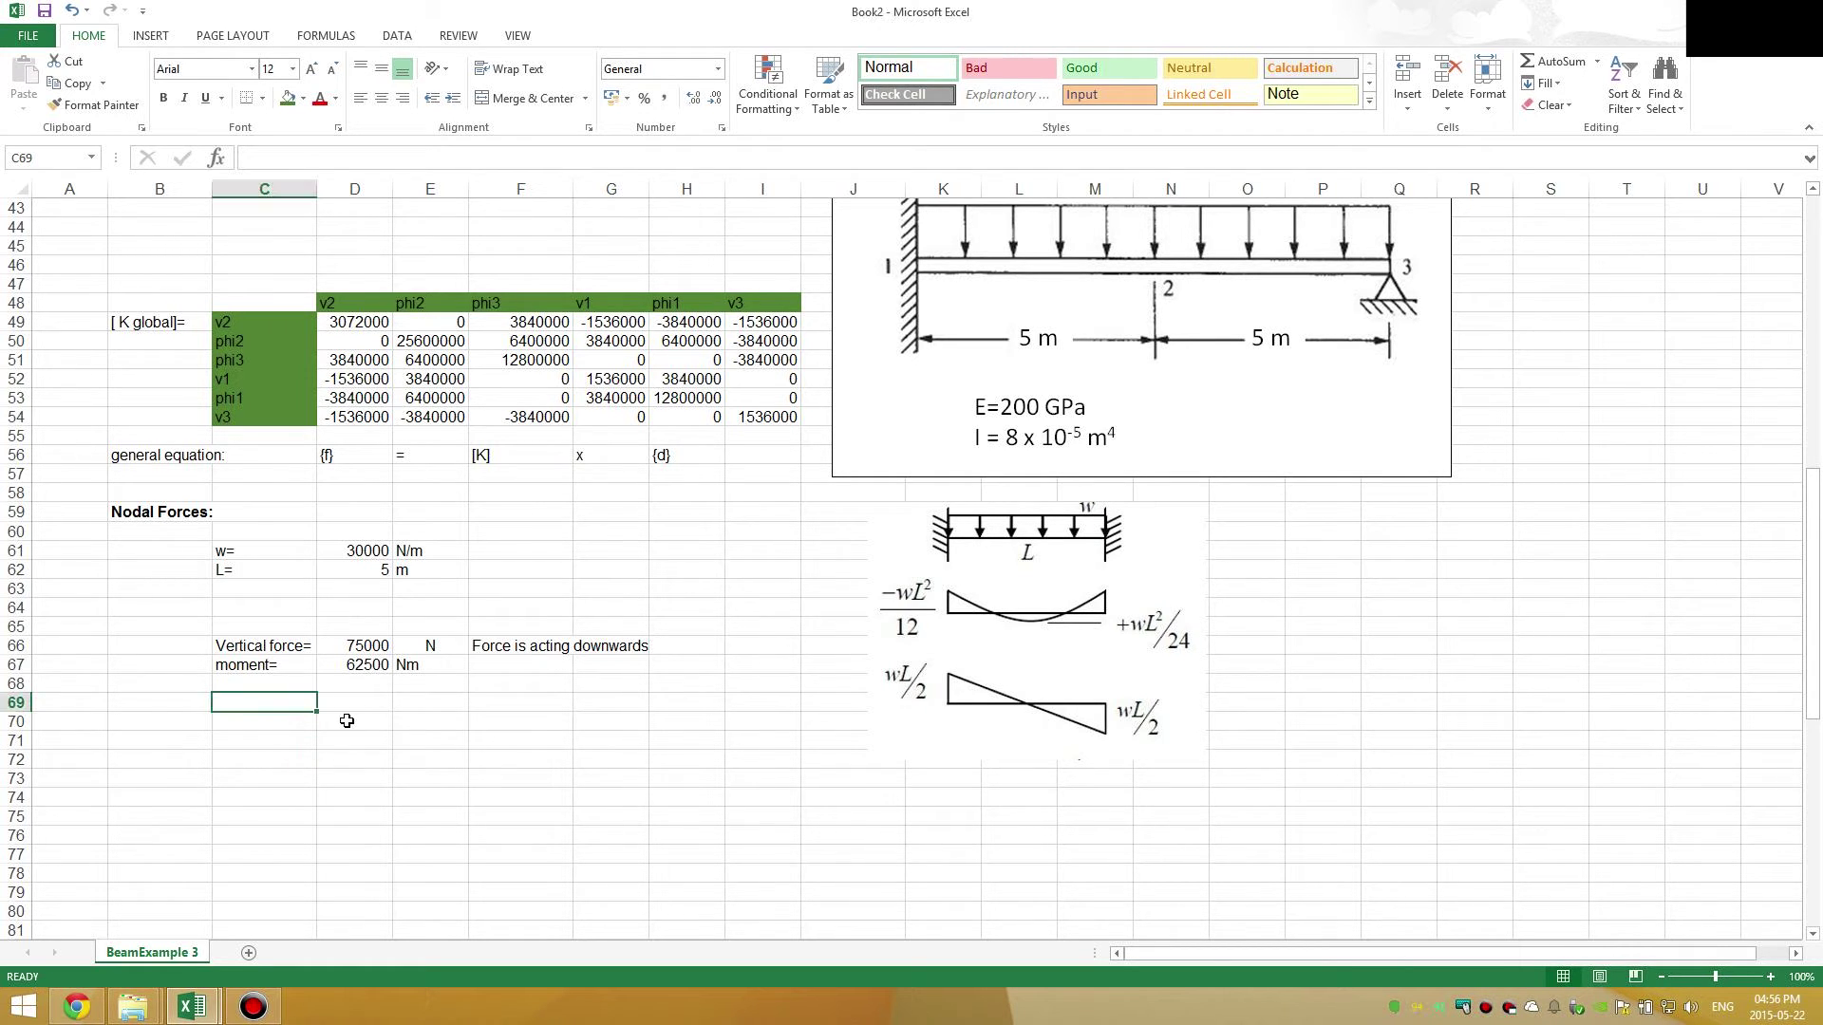
click(150, 771)
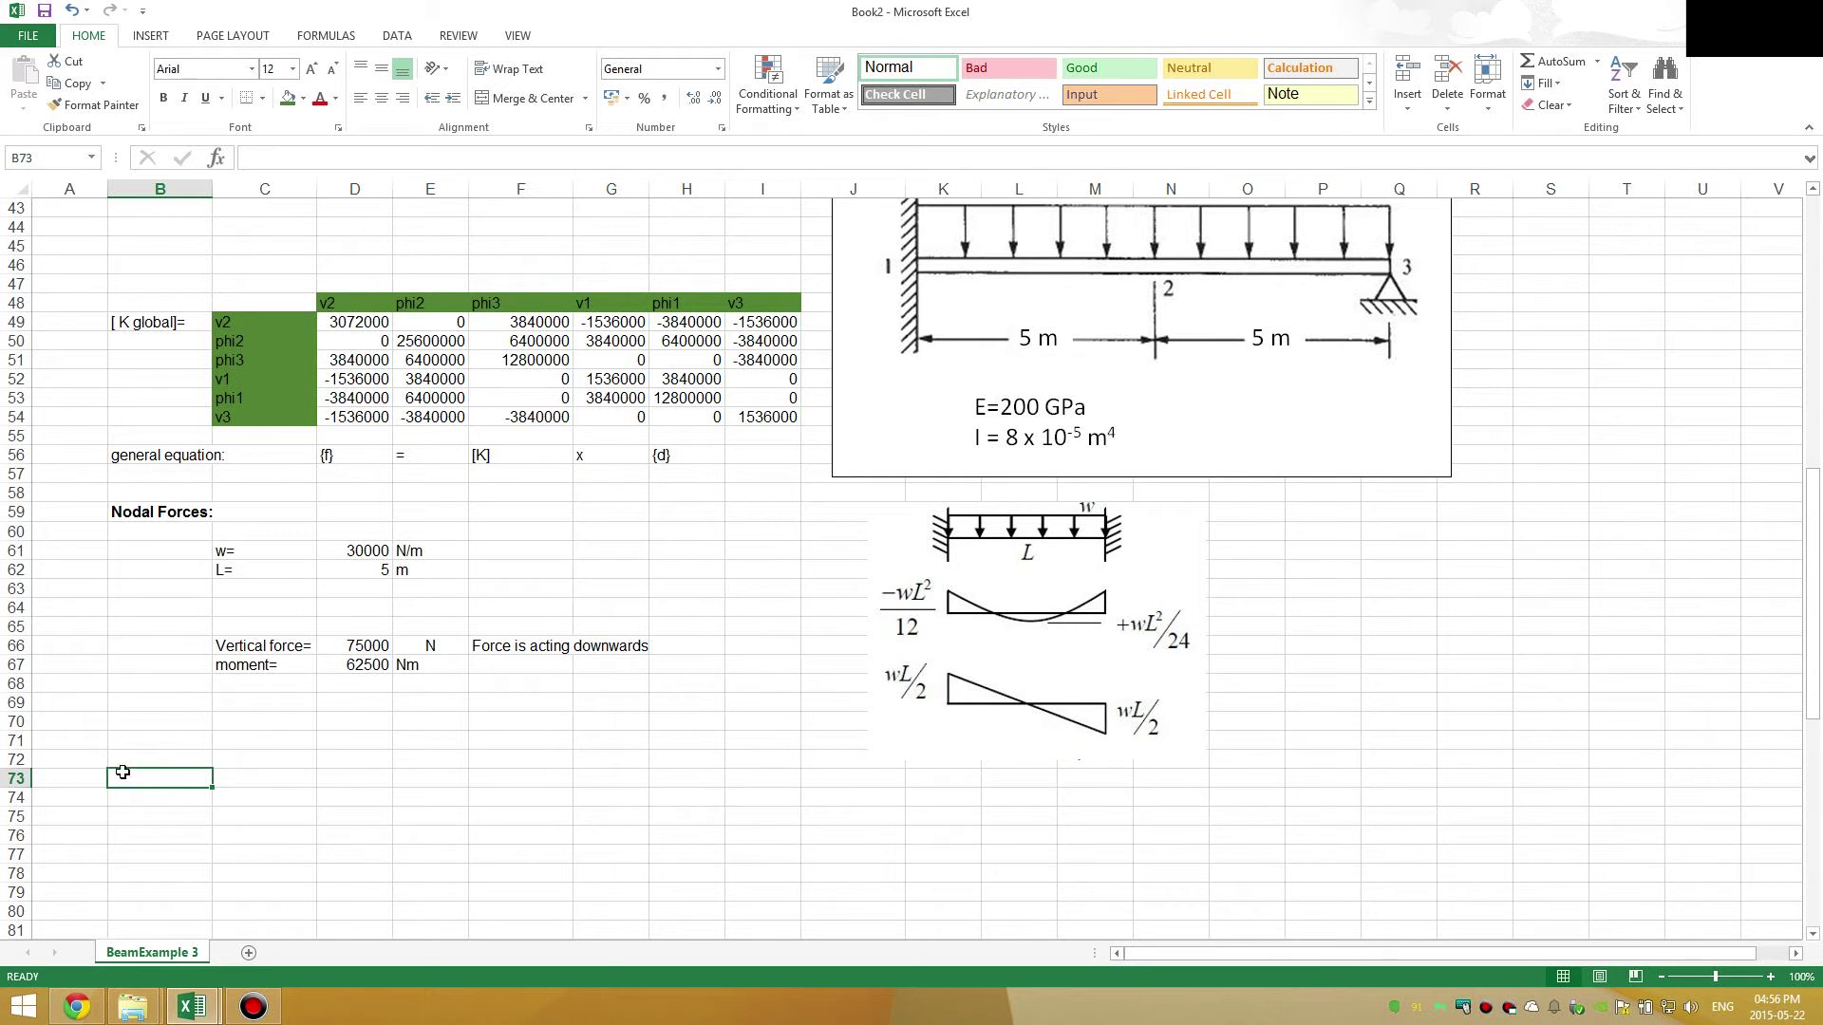
click(121, 737)
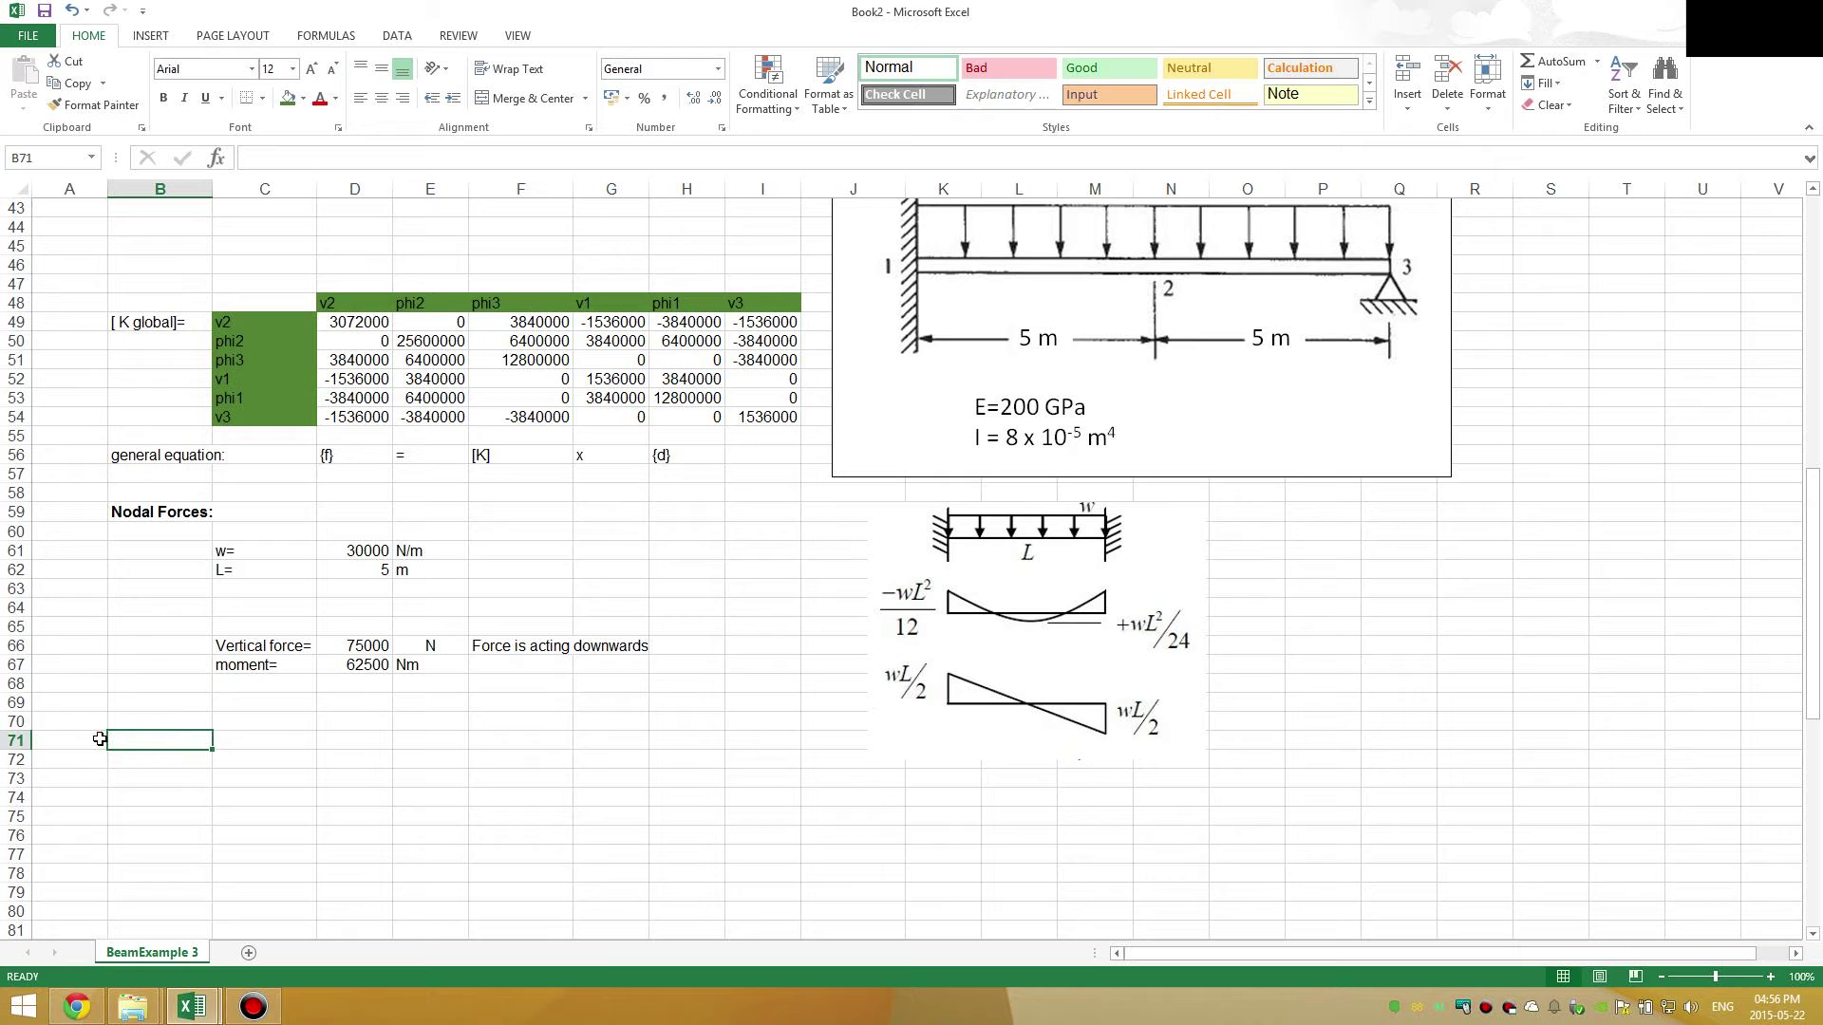
text(Matrix equ)
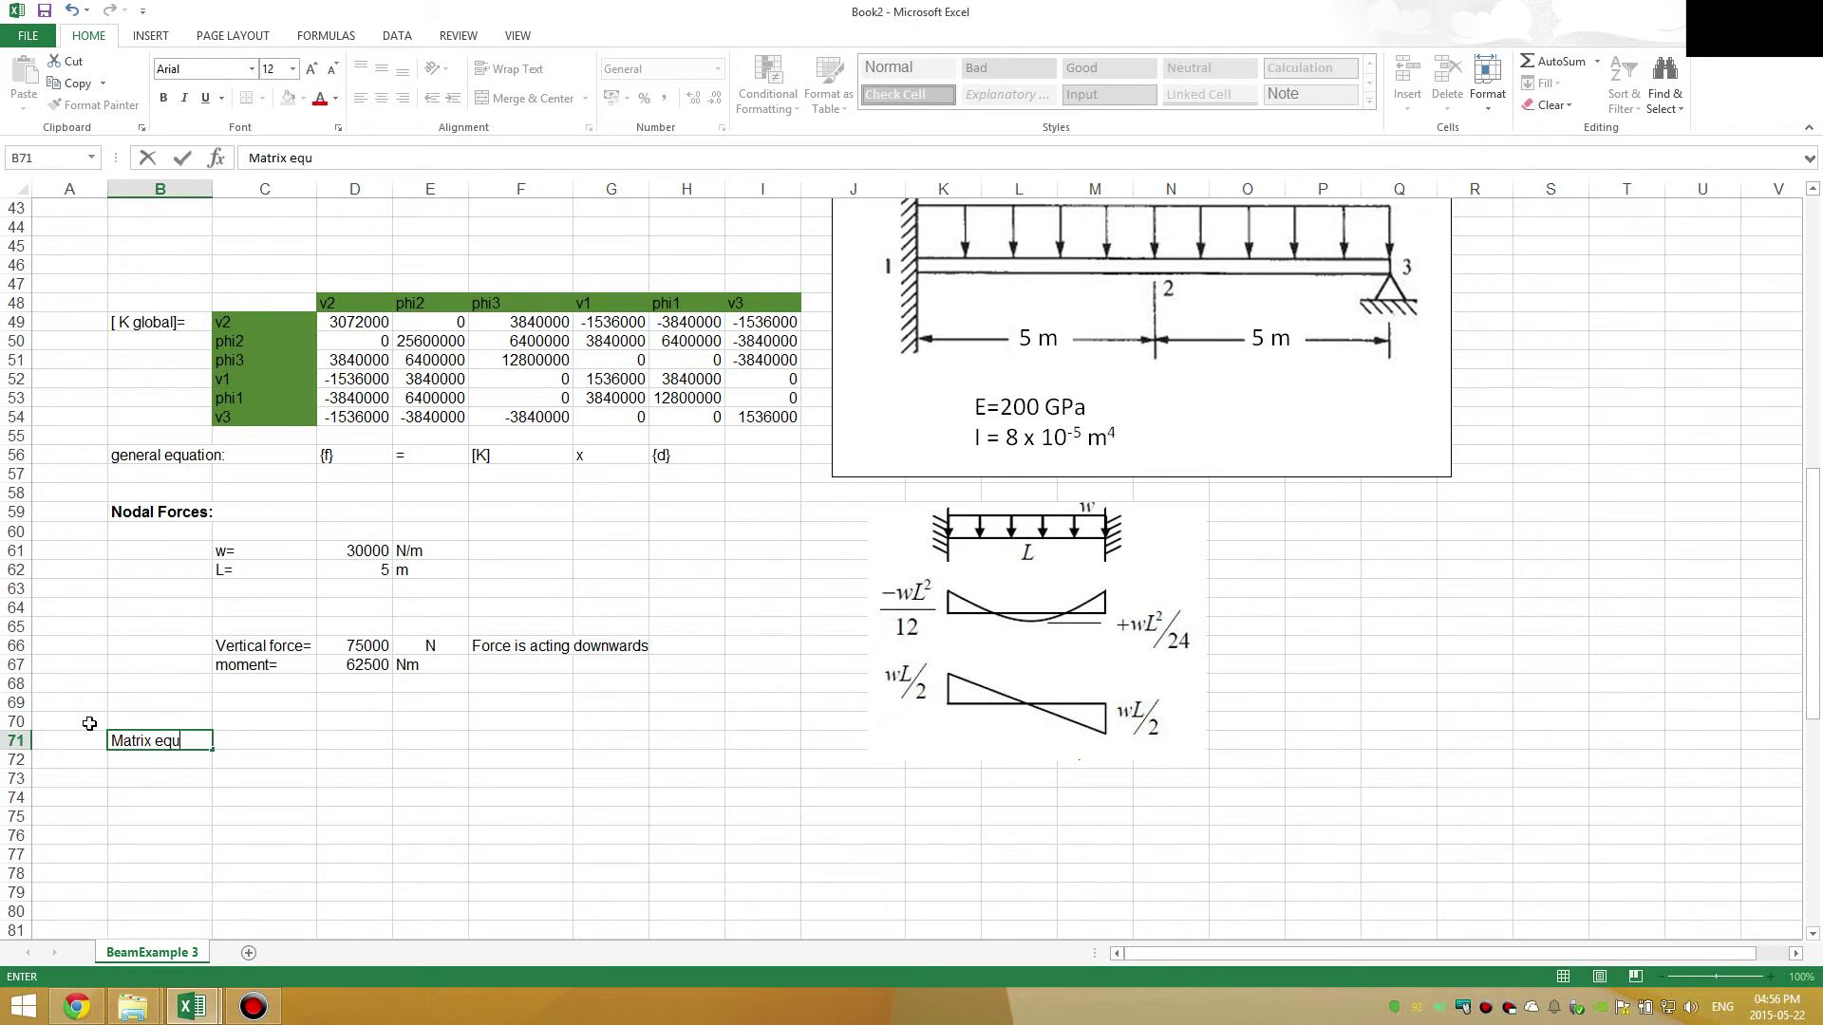
key(Return)
key(Return)
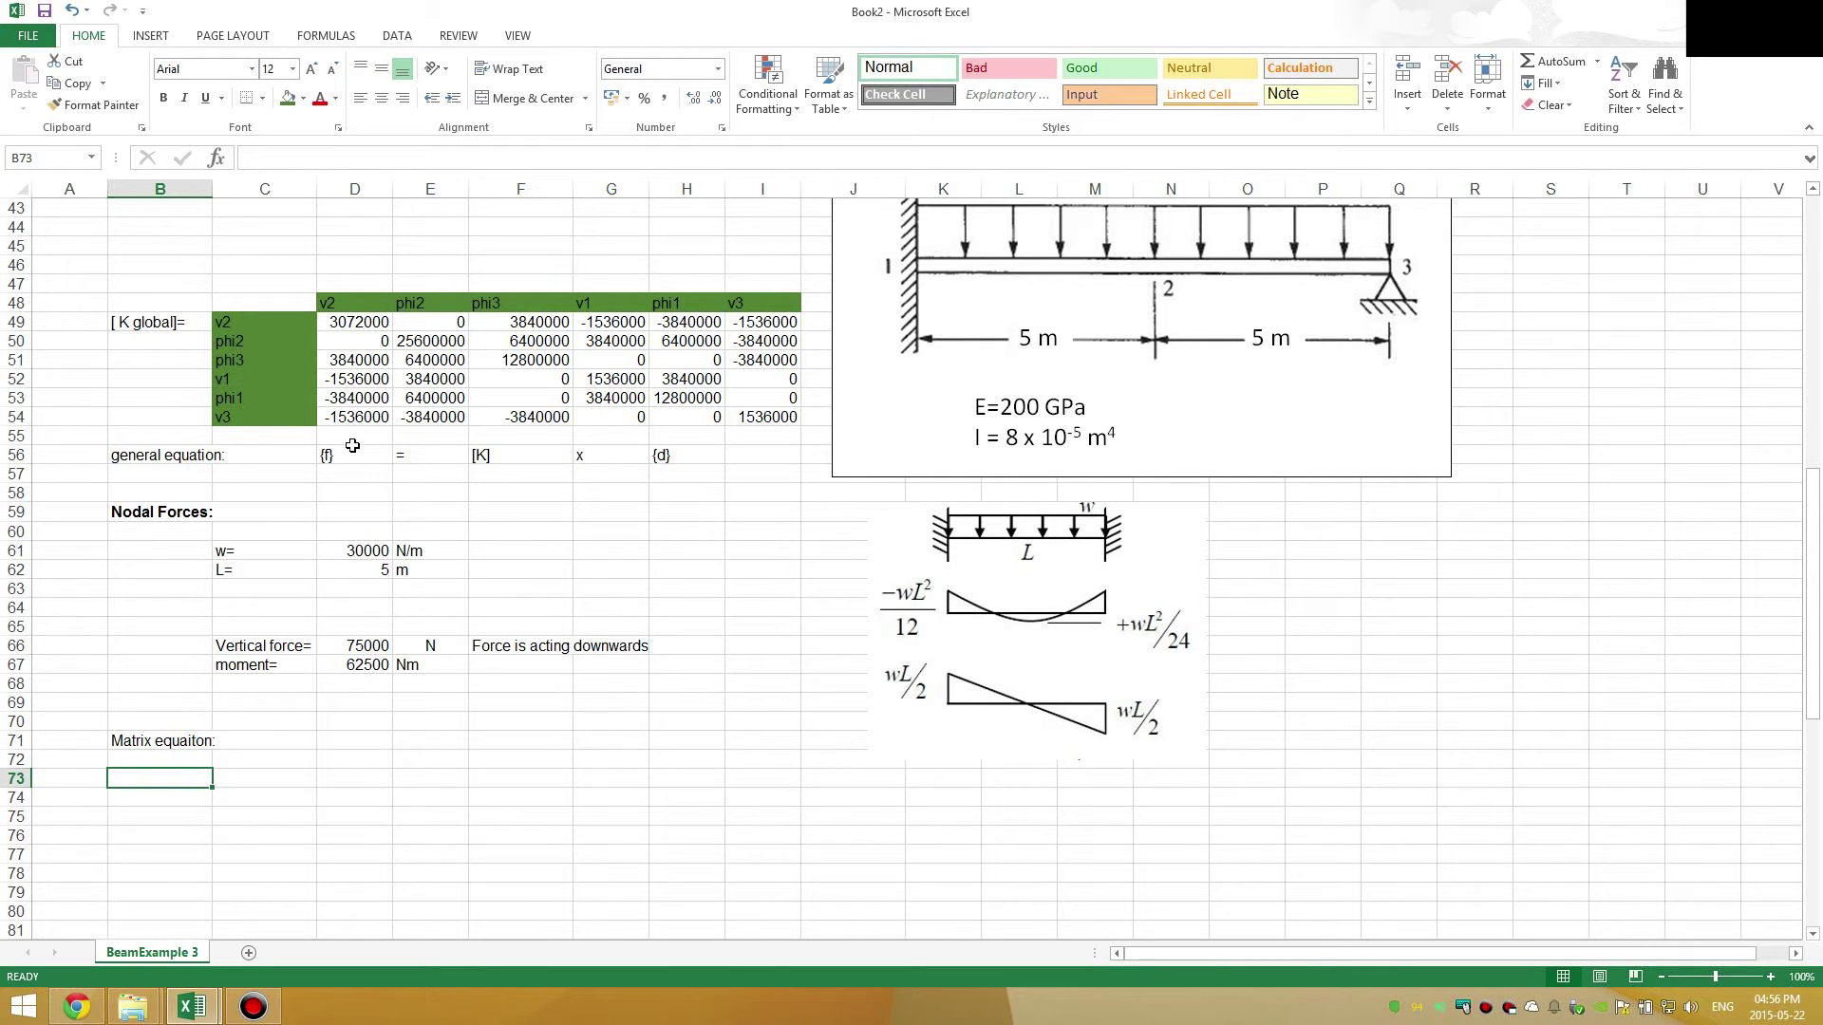
- Copy the labelled global stiffness matrix C48:I54, paste it as links starting at E72, and clear the empty corner cell E72
click(254, 305)
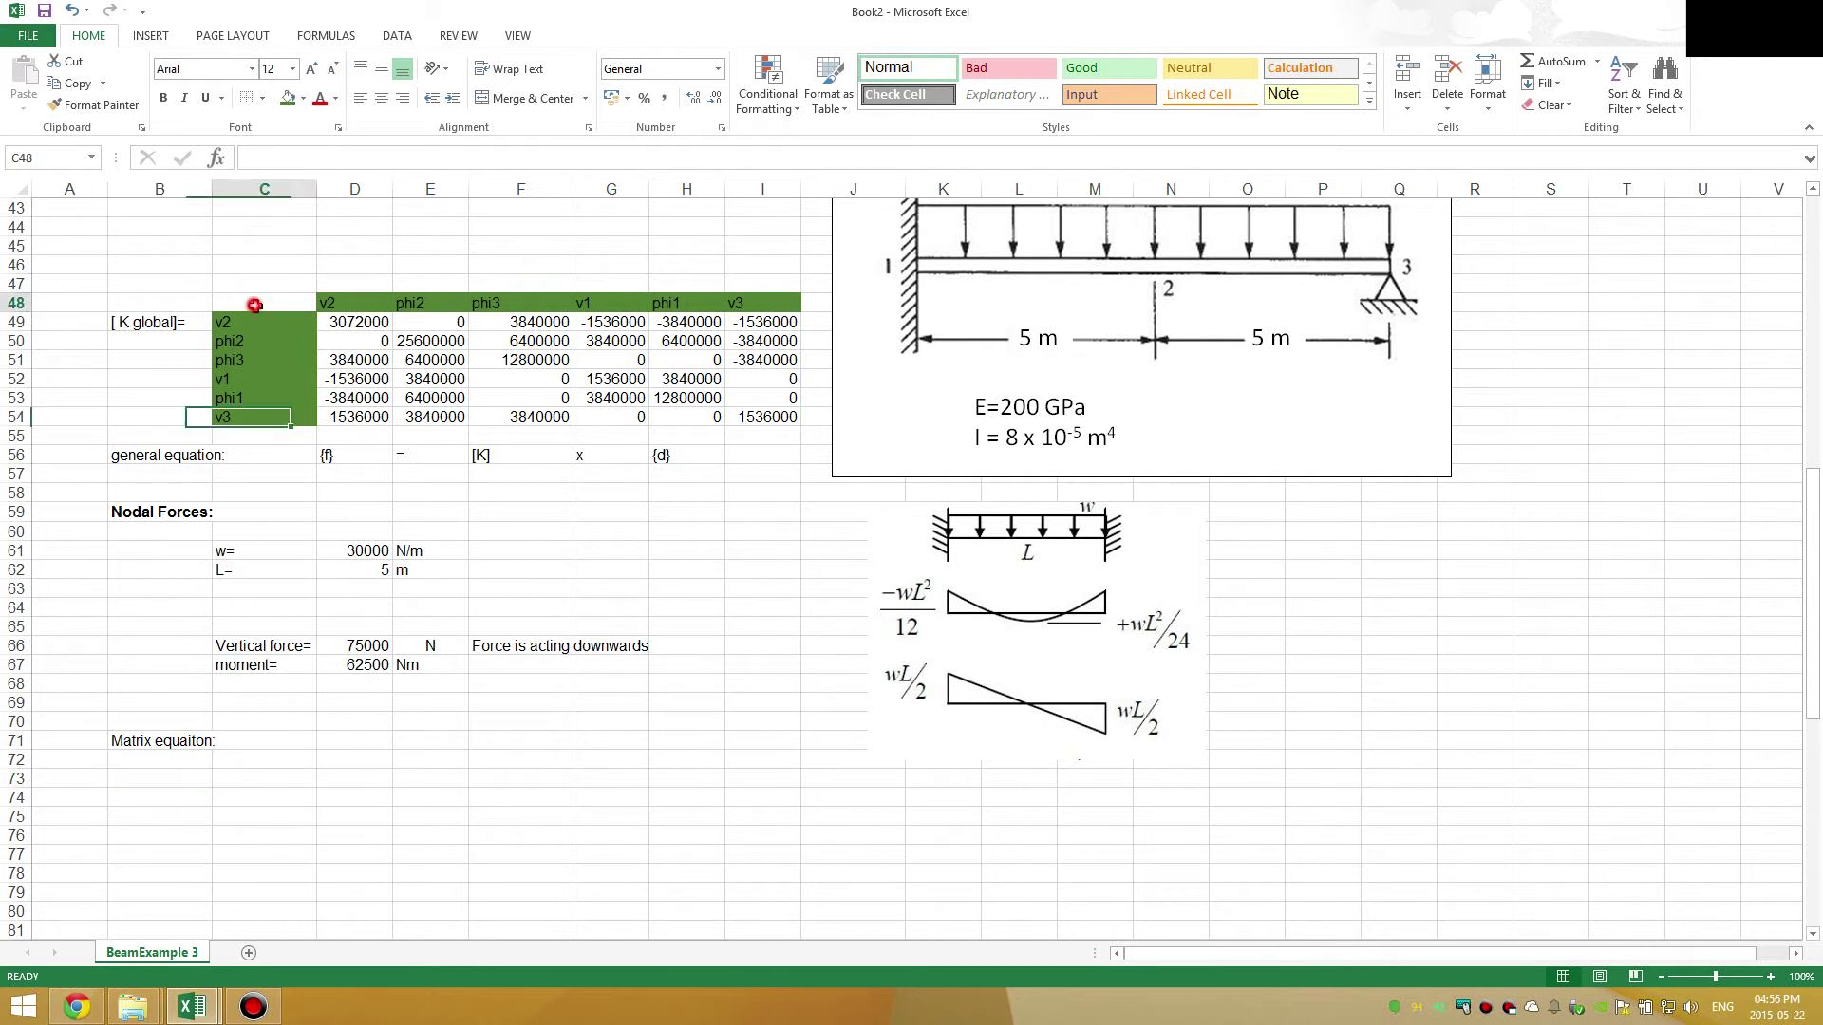
drag(255, 305, 753, 412)
right_click(709, 389)
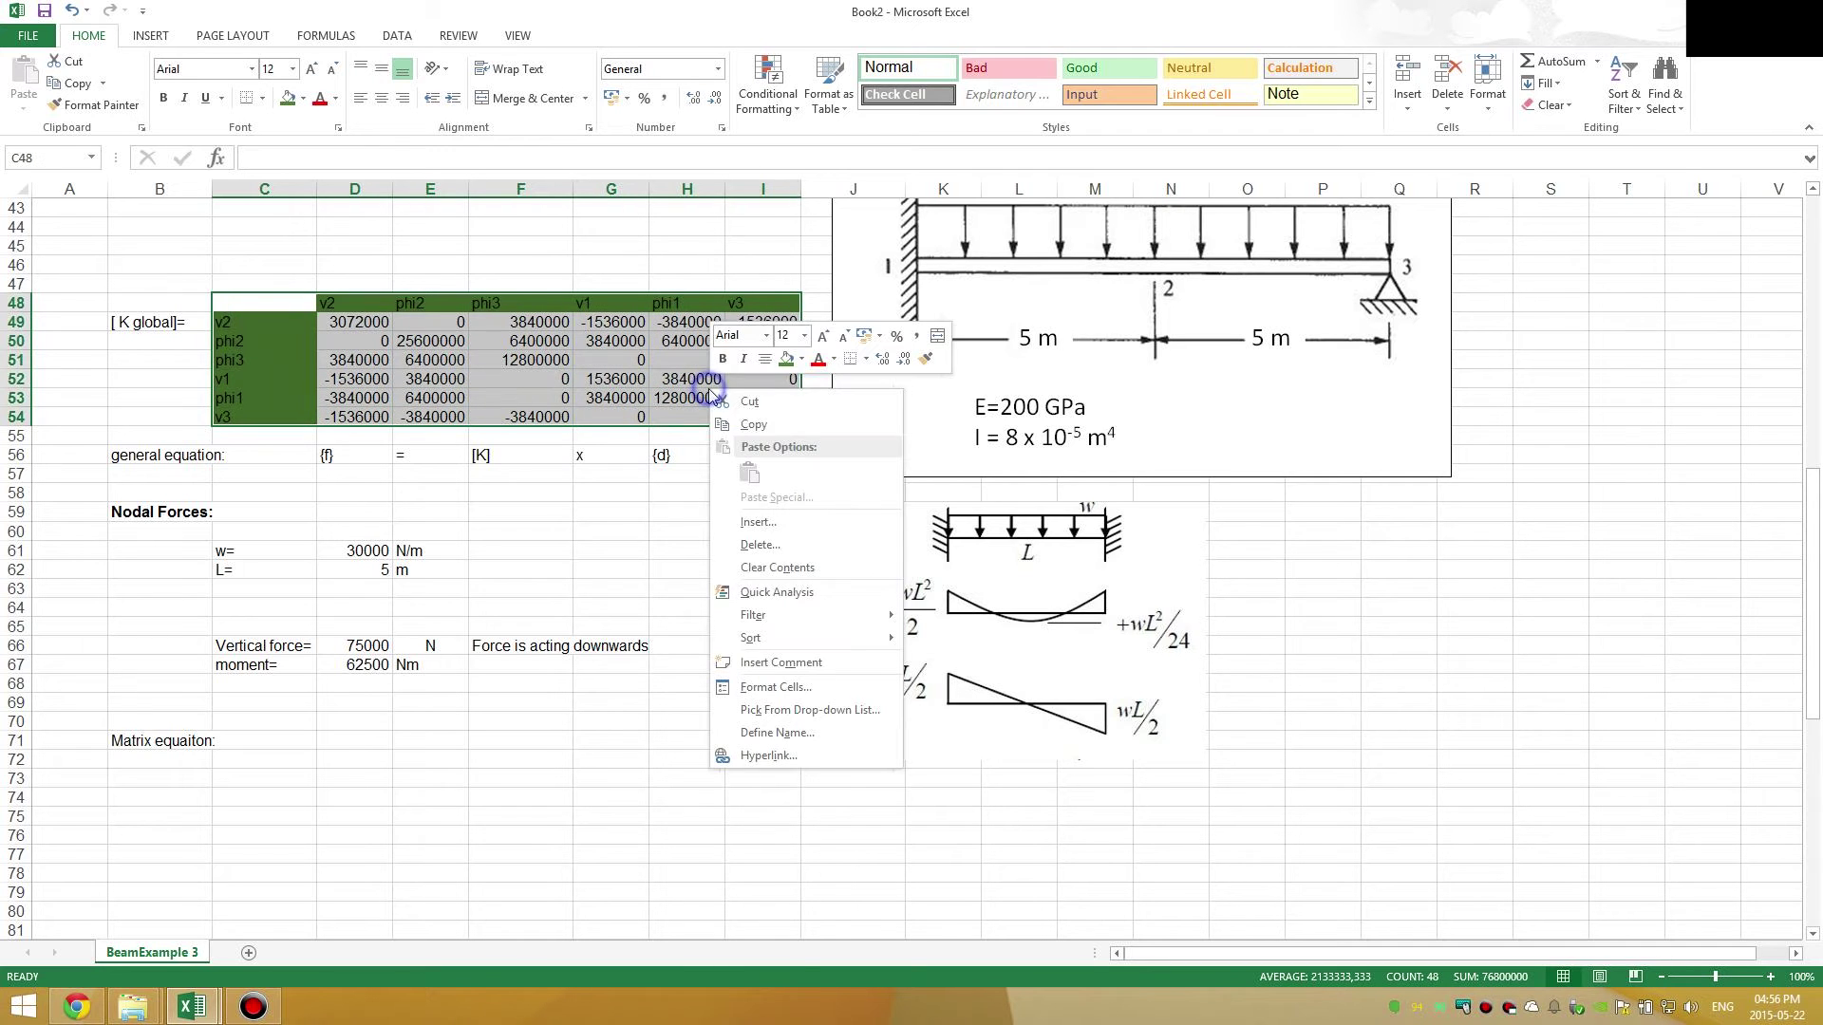
click(757, 426)
click(460, 771)
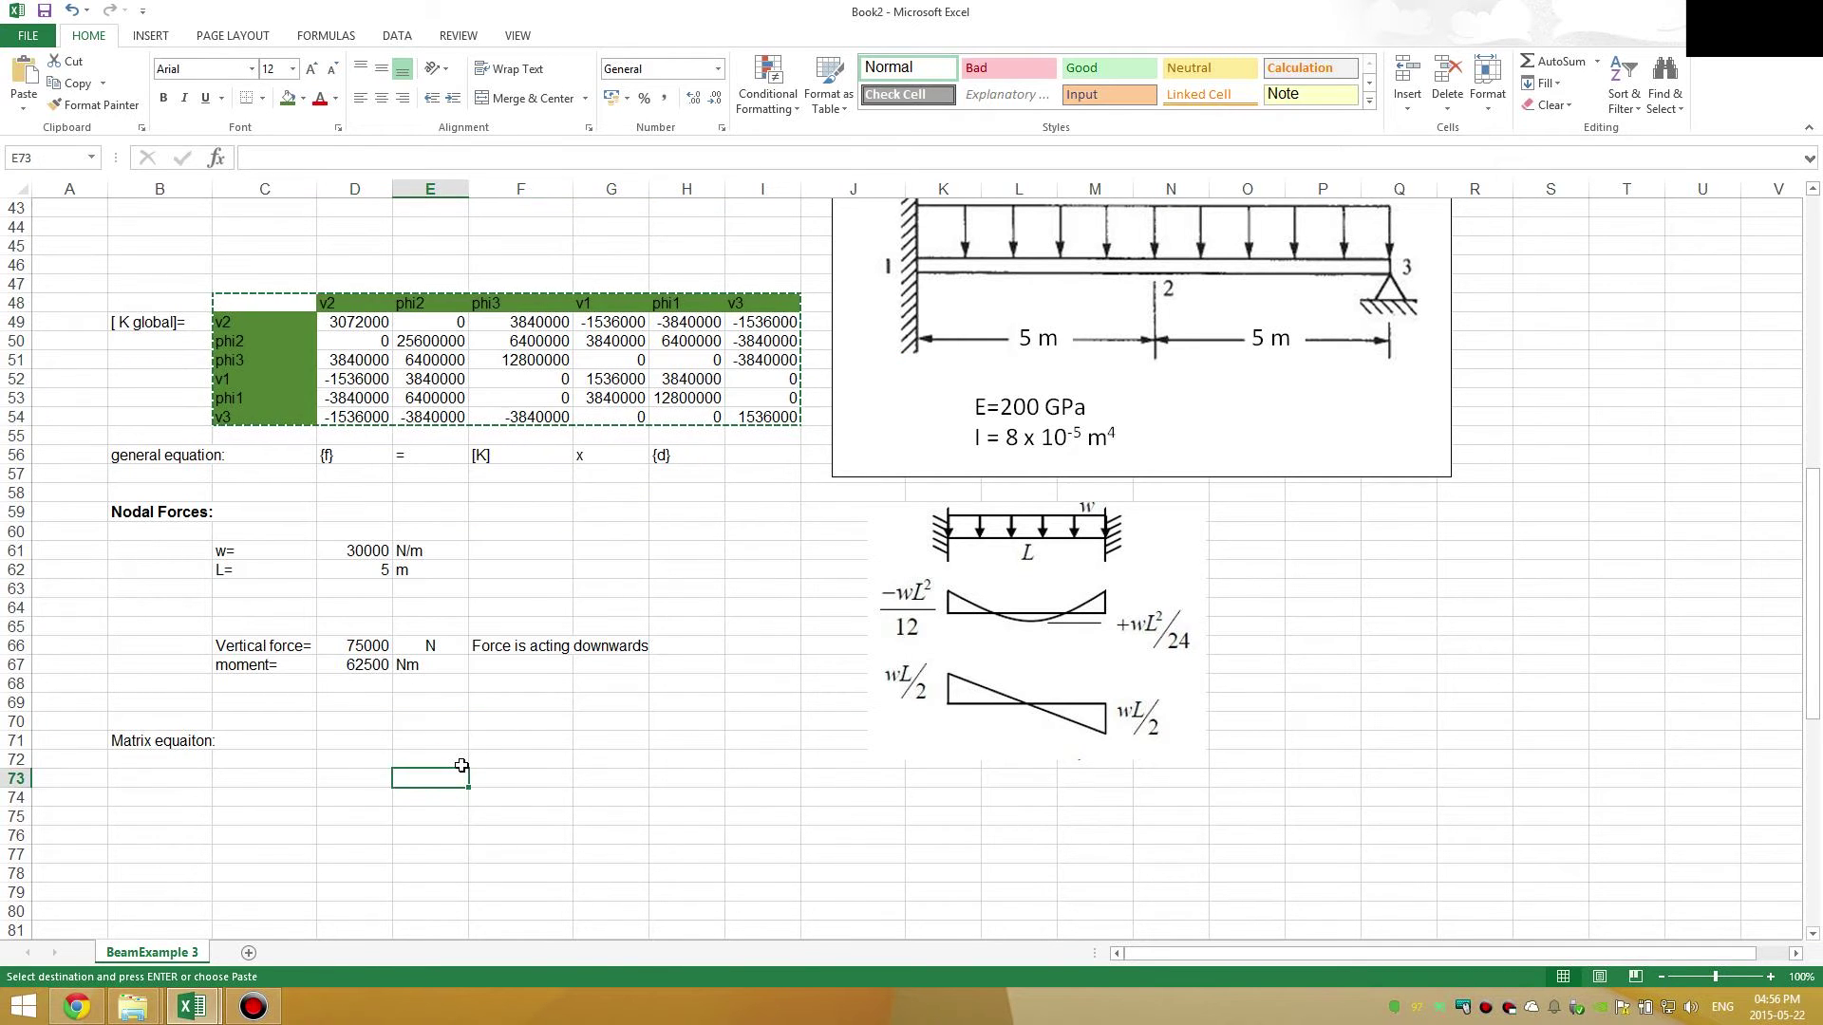
click(457, 758)
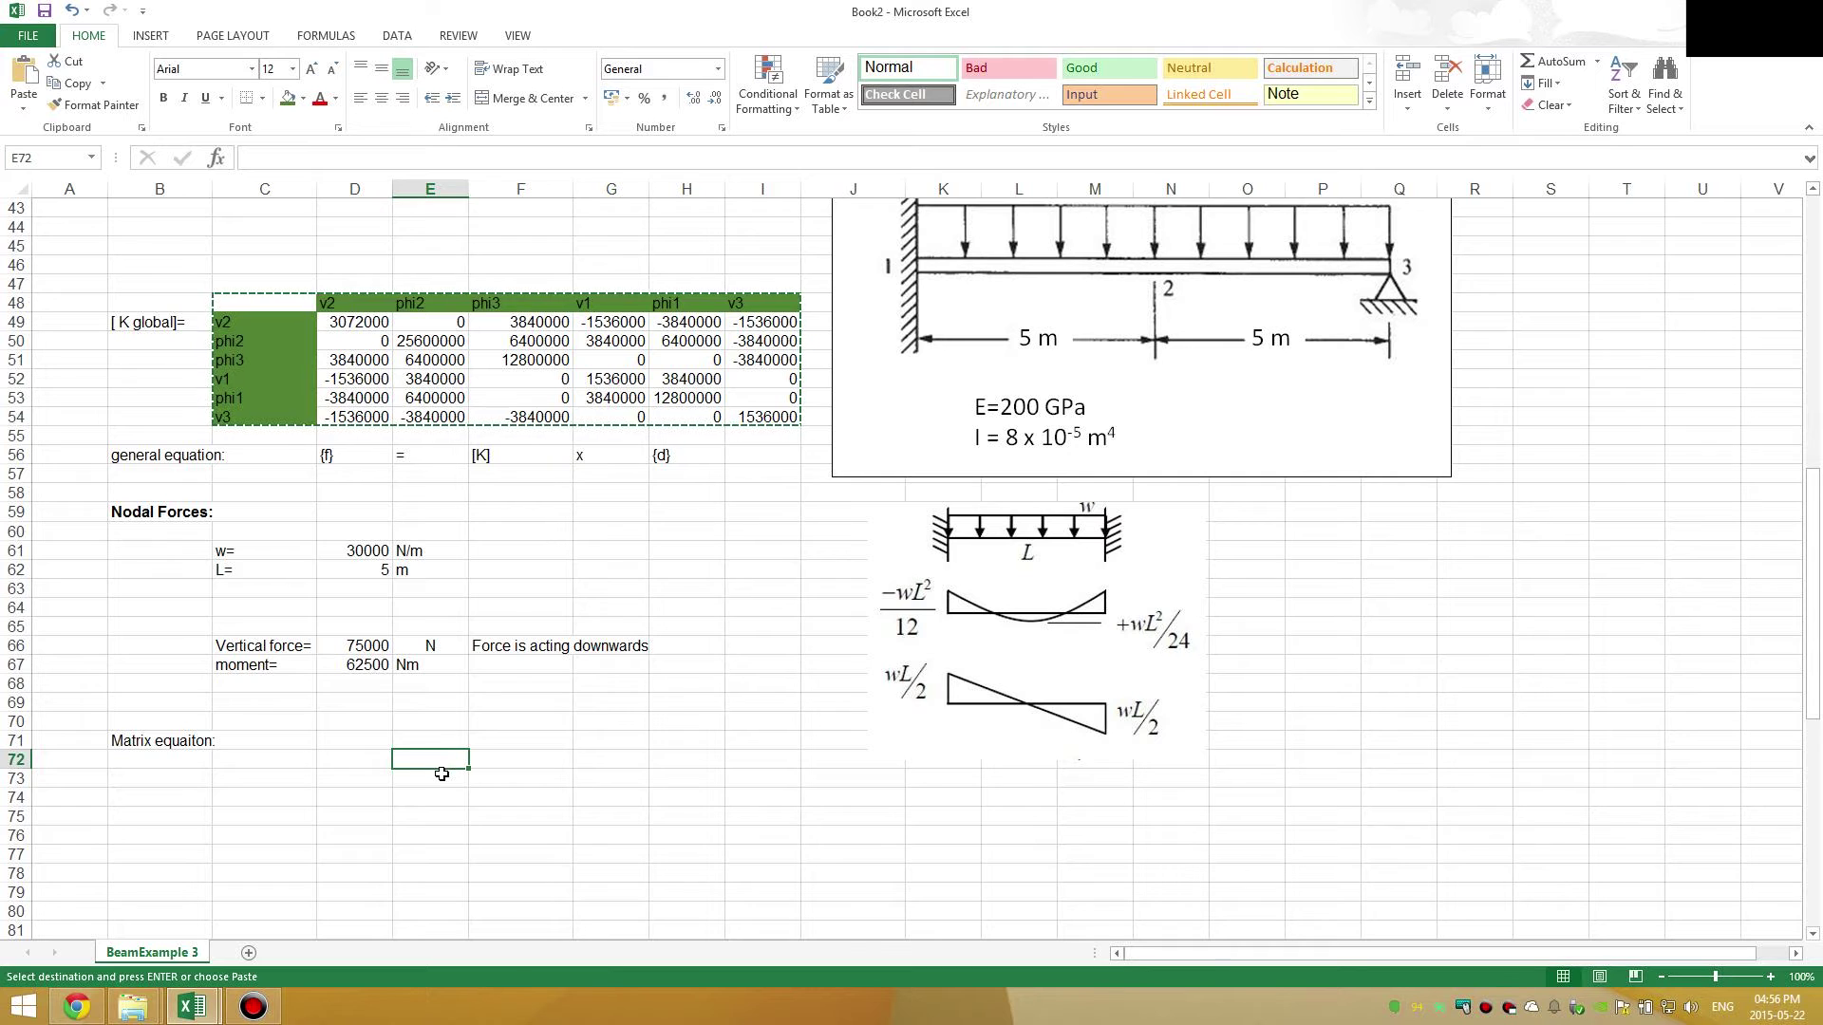
right_click(443, 759)
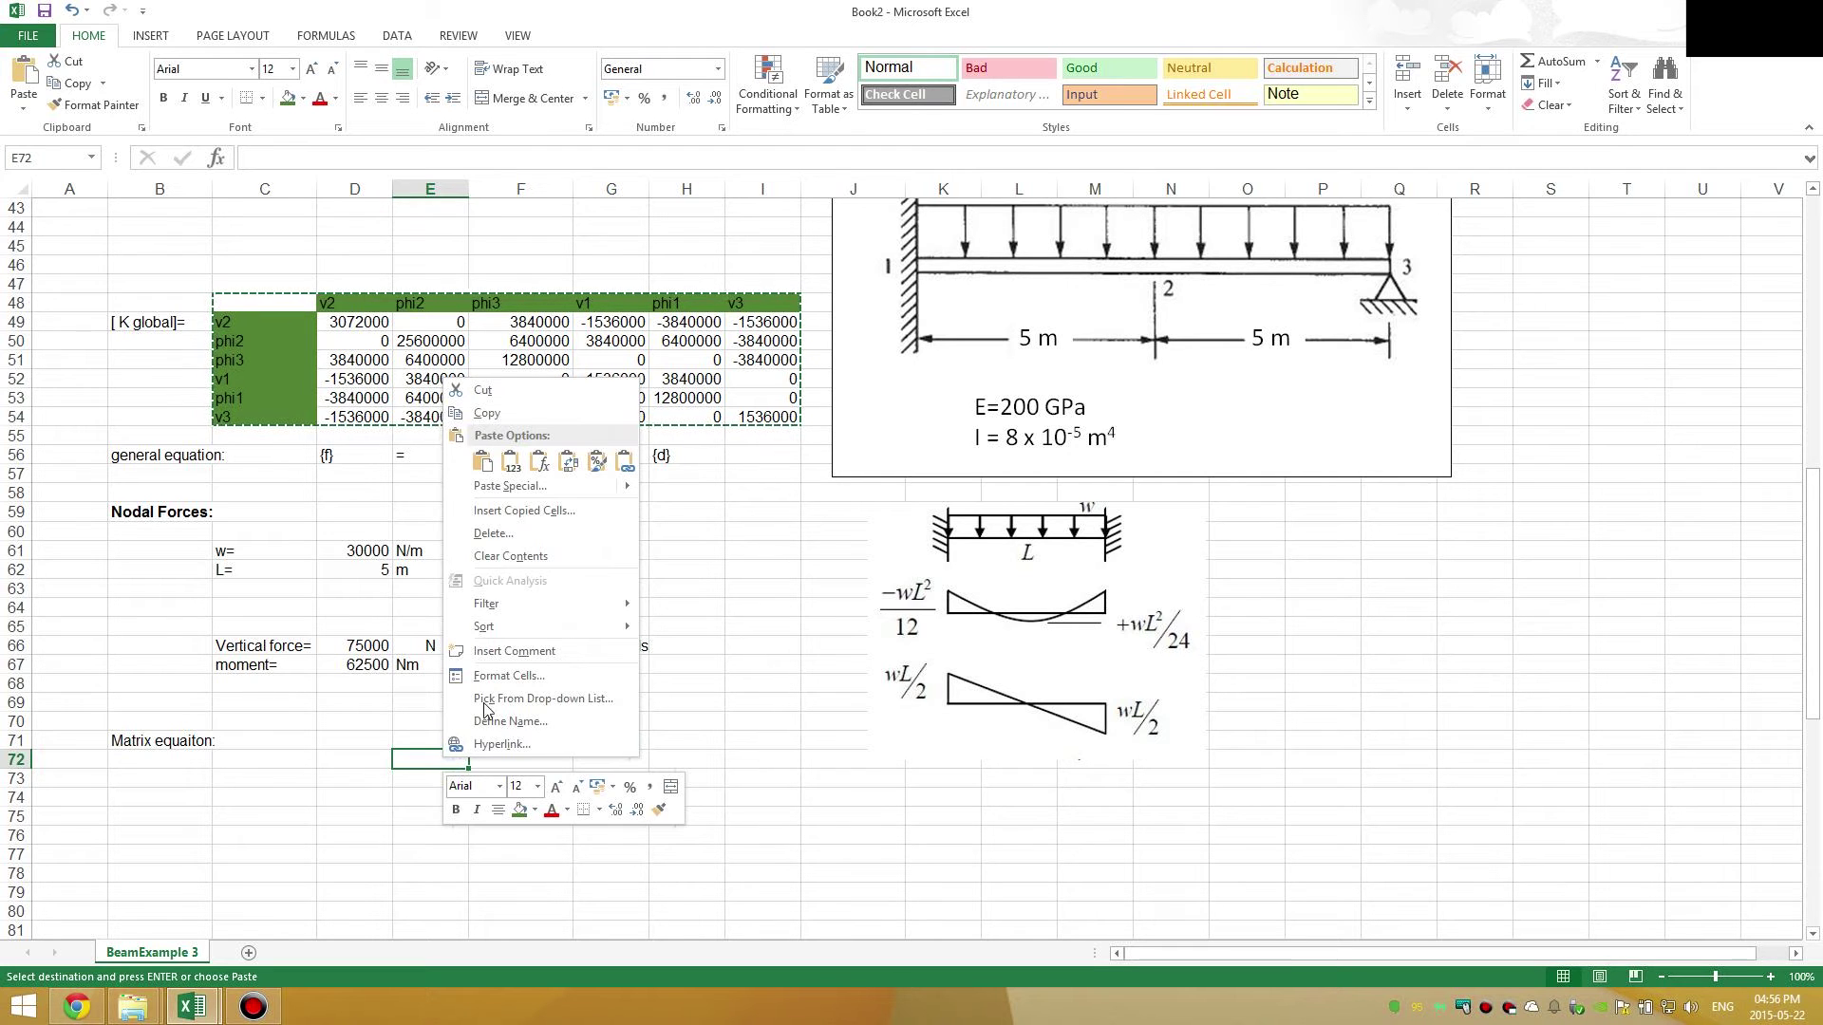
click(630, 465)
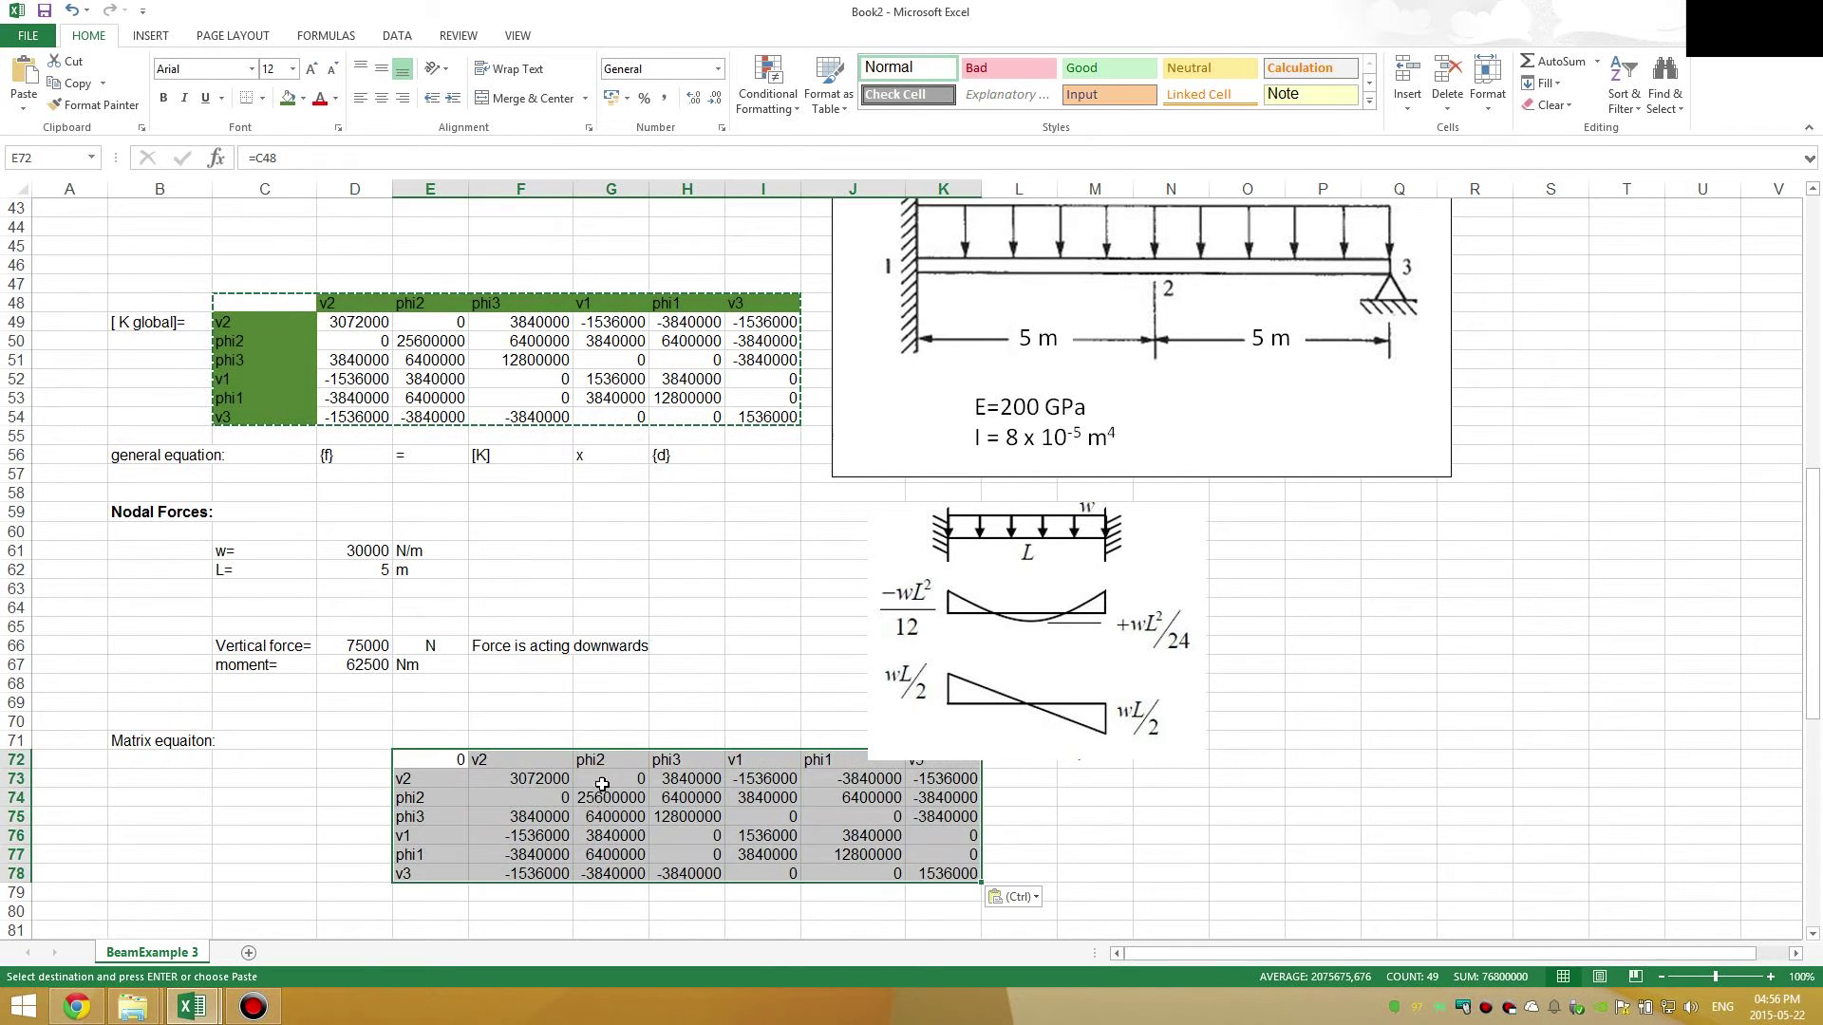
click(548, 805)
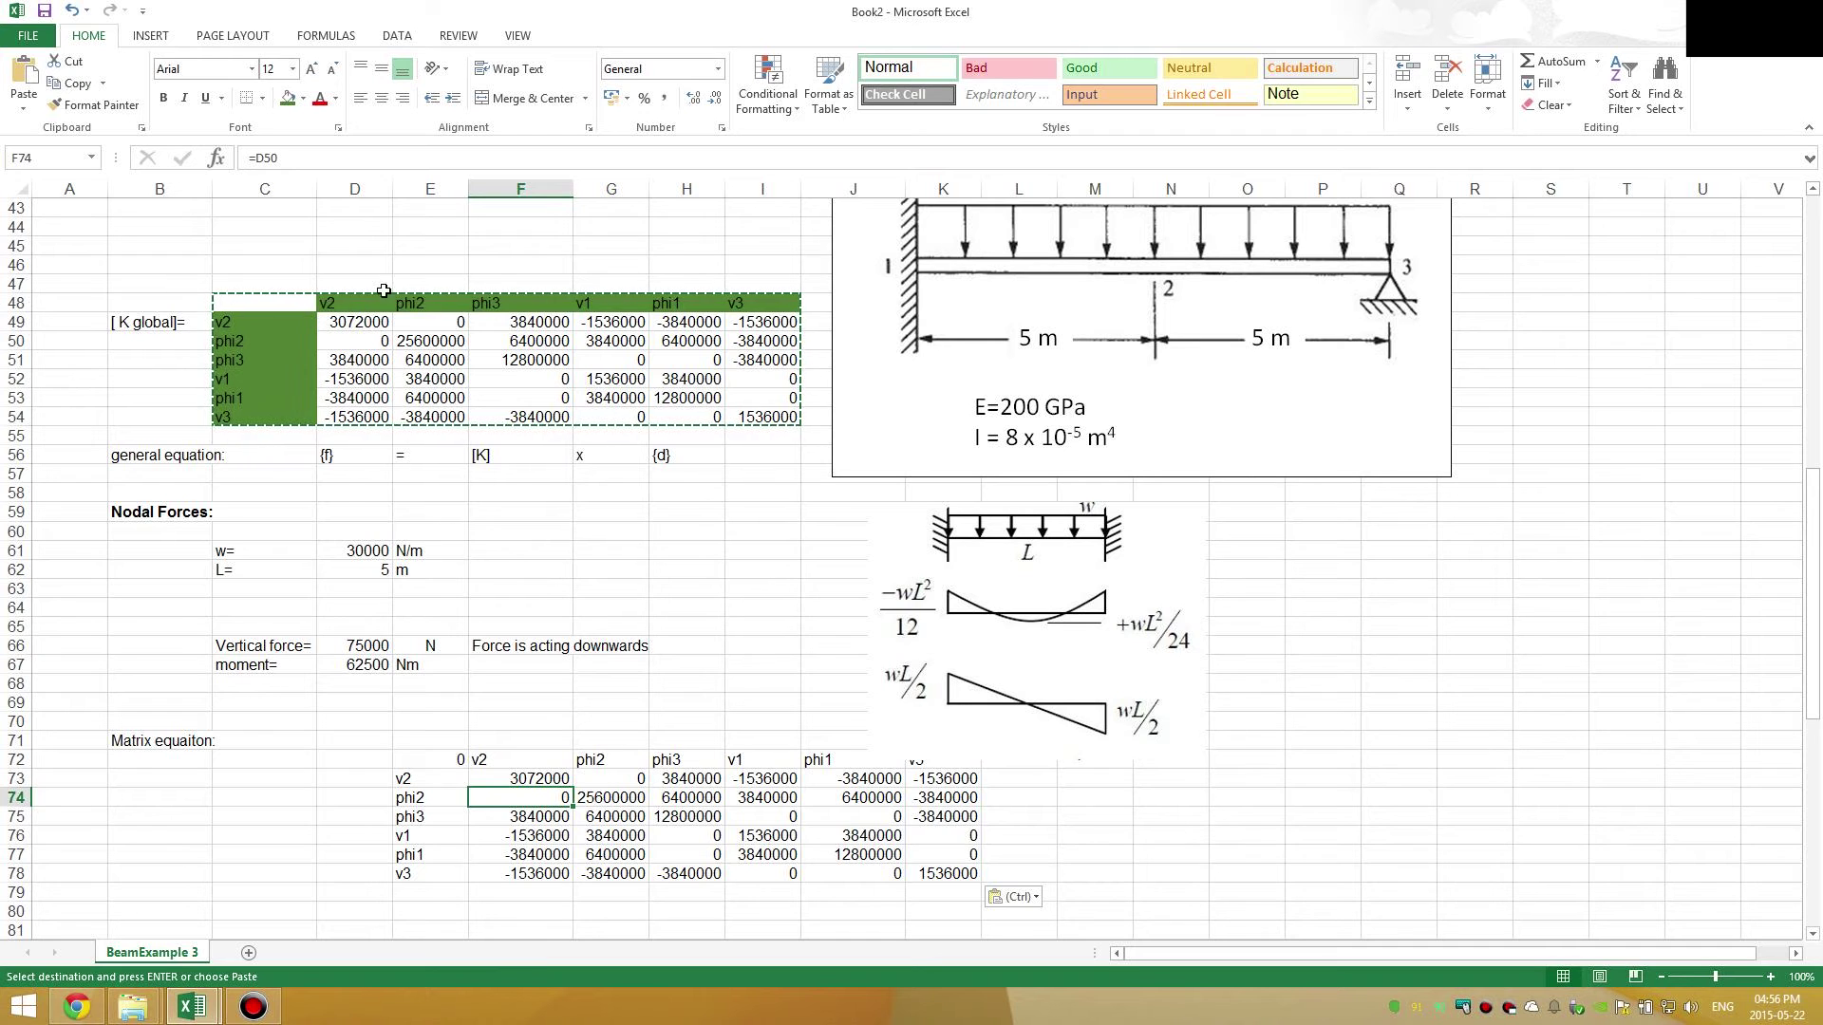
click(427, 761)
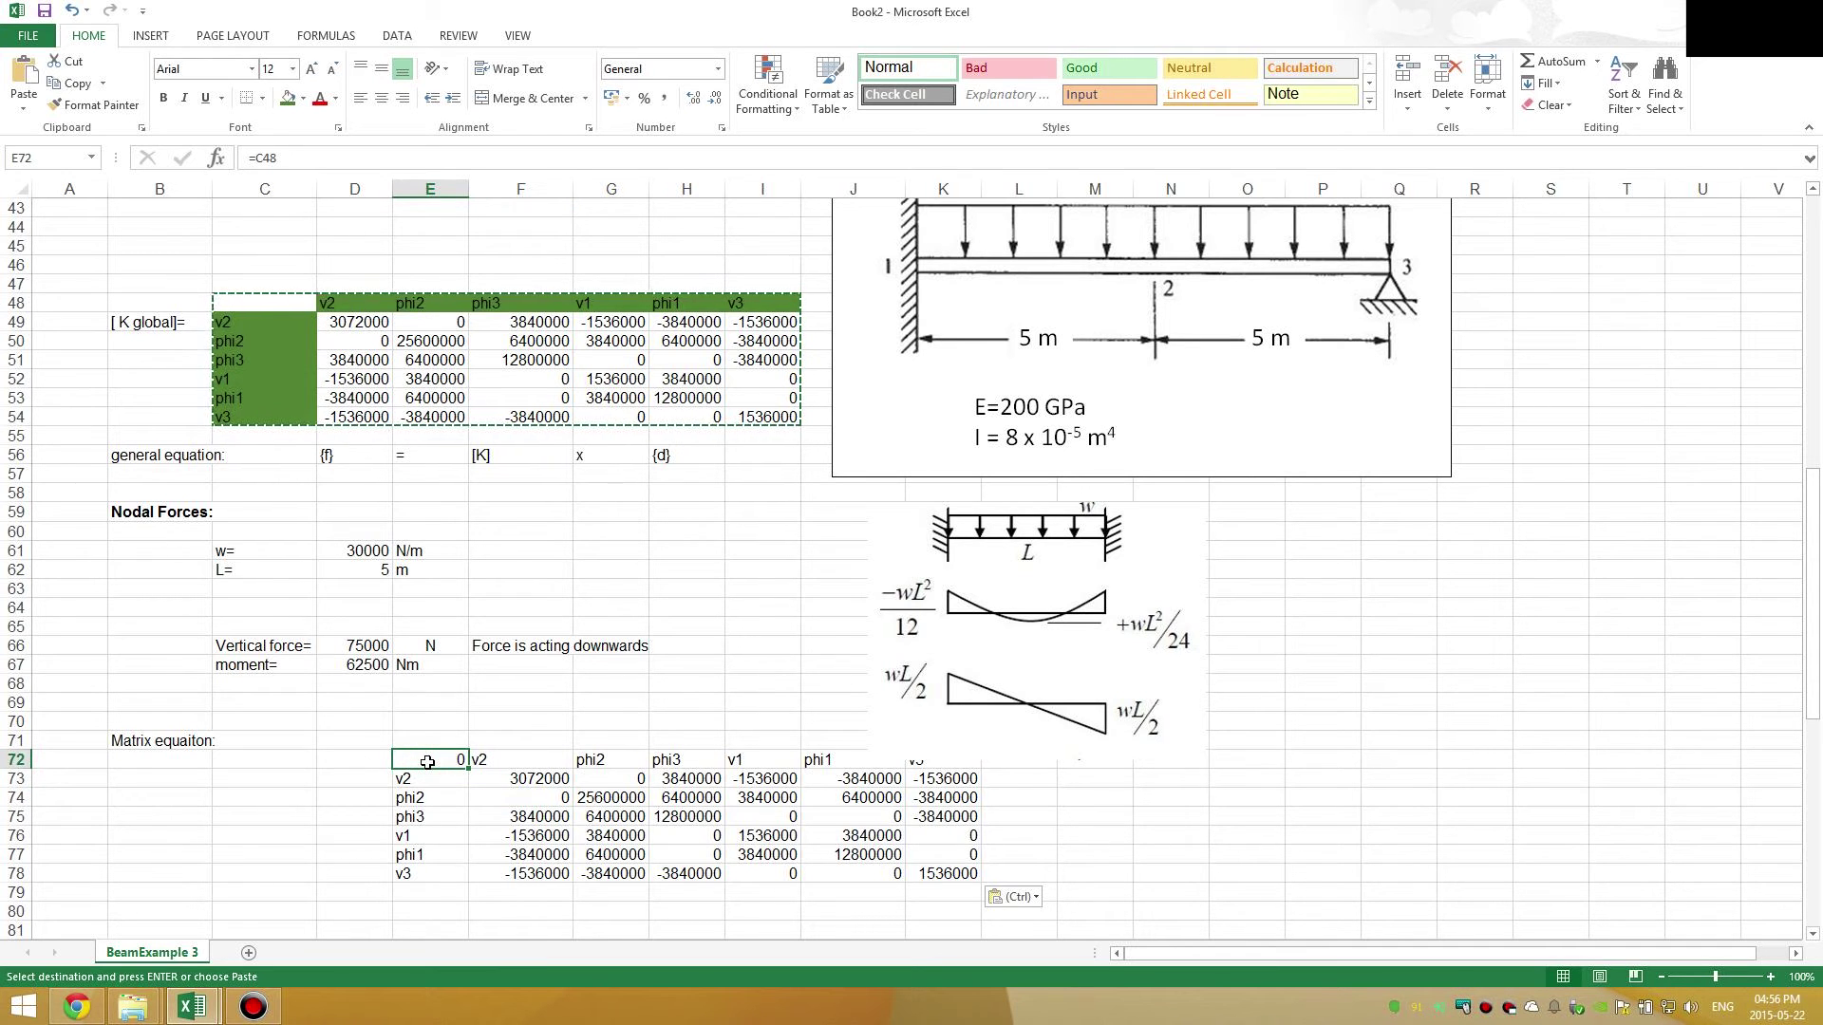
key(Delete)
- Move the beam diagram clear of the [k element 2] matrix and the fixed-end diagram off the copied matrix's header row
scroll(427, 760, up, 3)
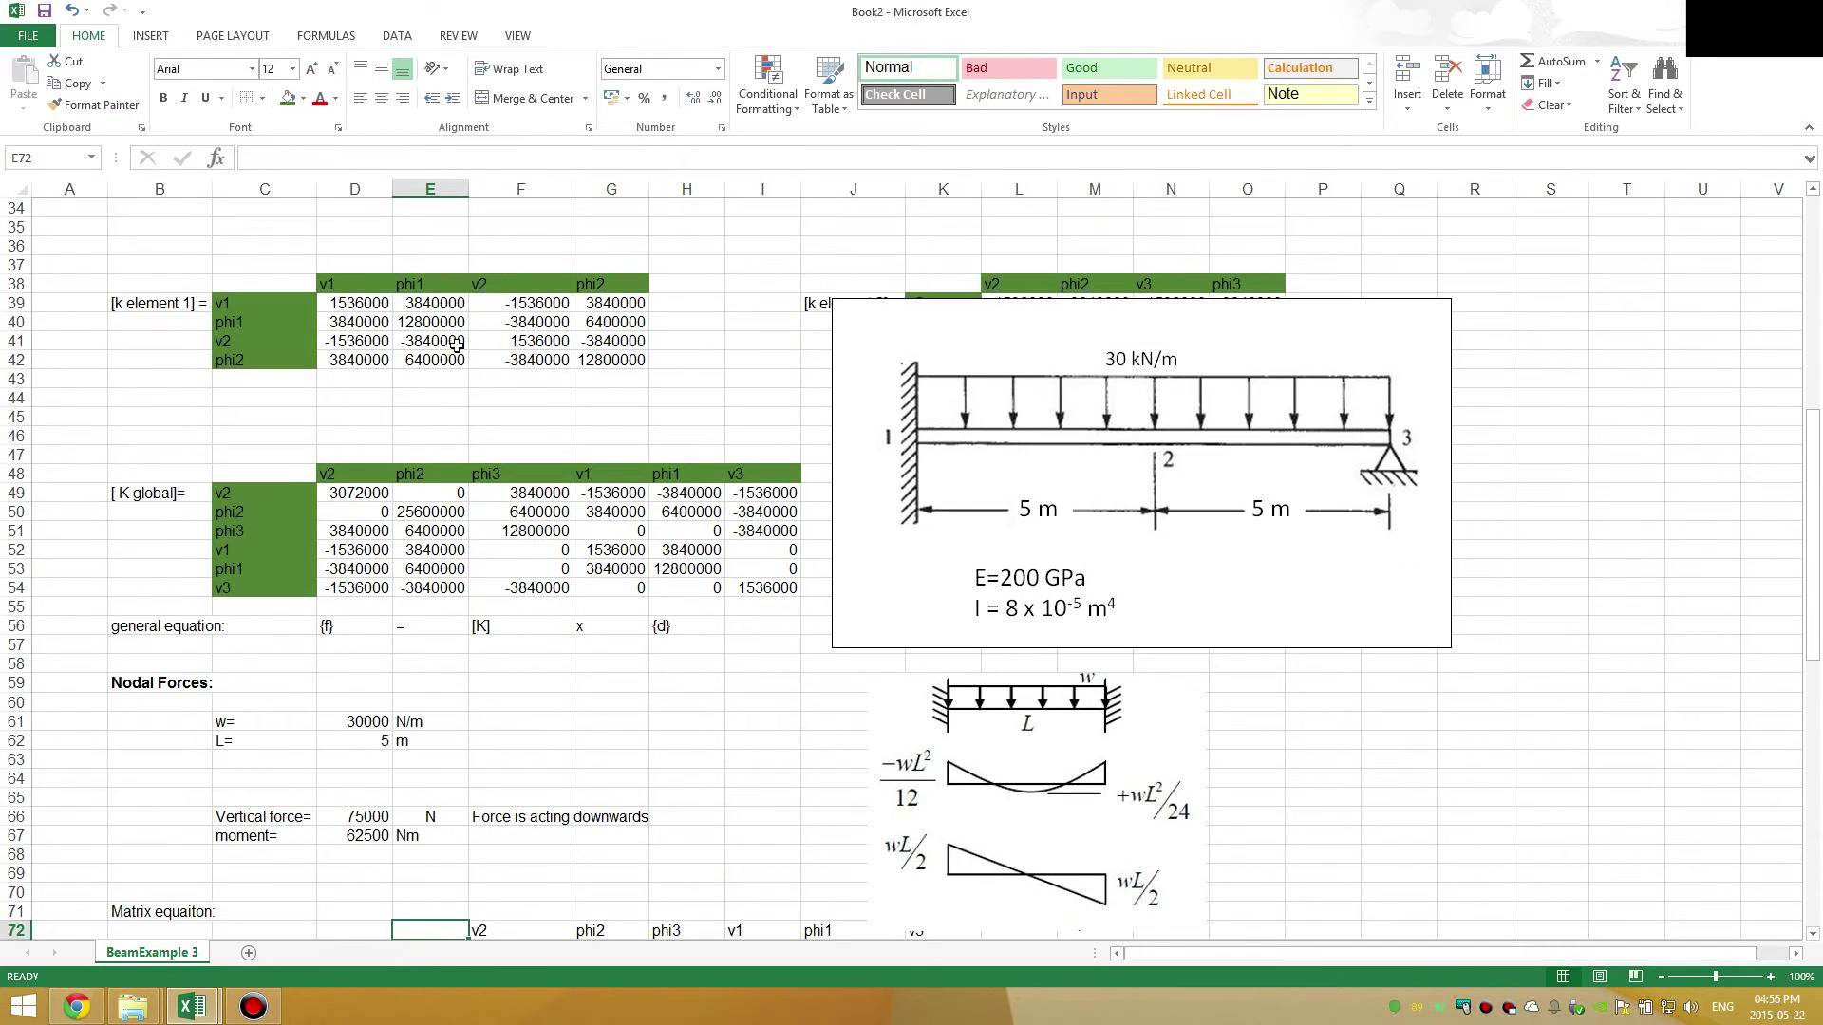
drag(905, 359, 1063, 490)
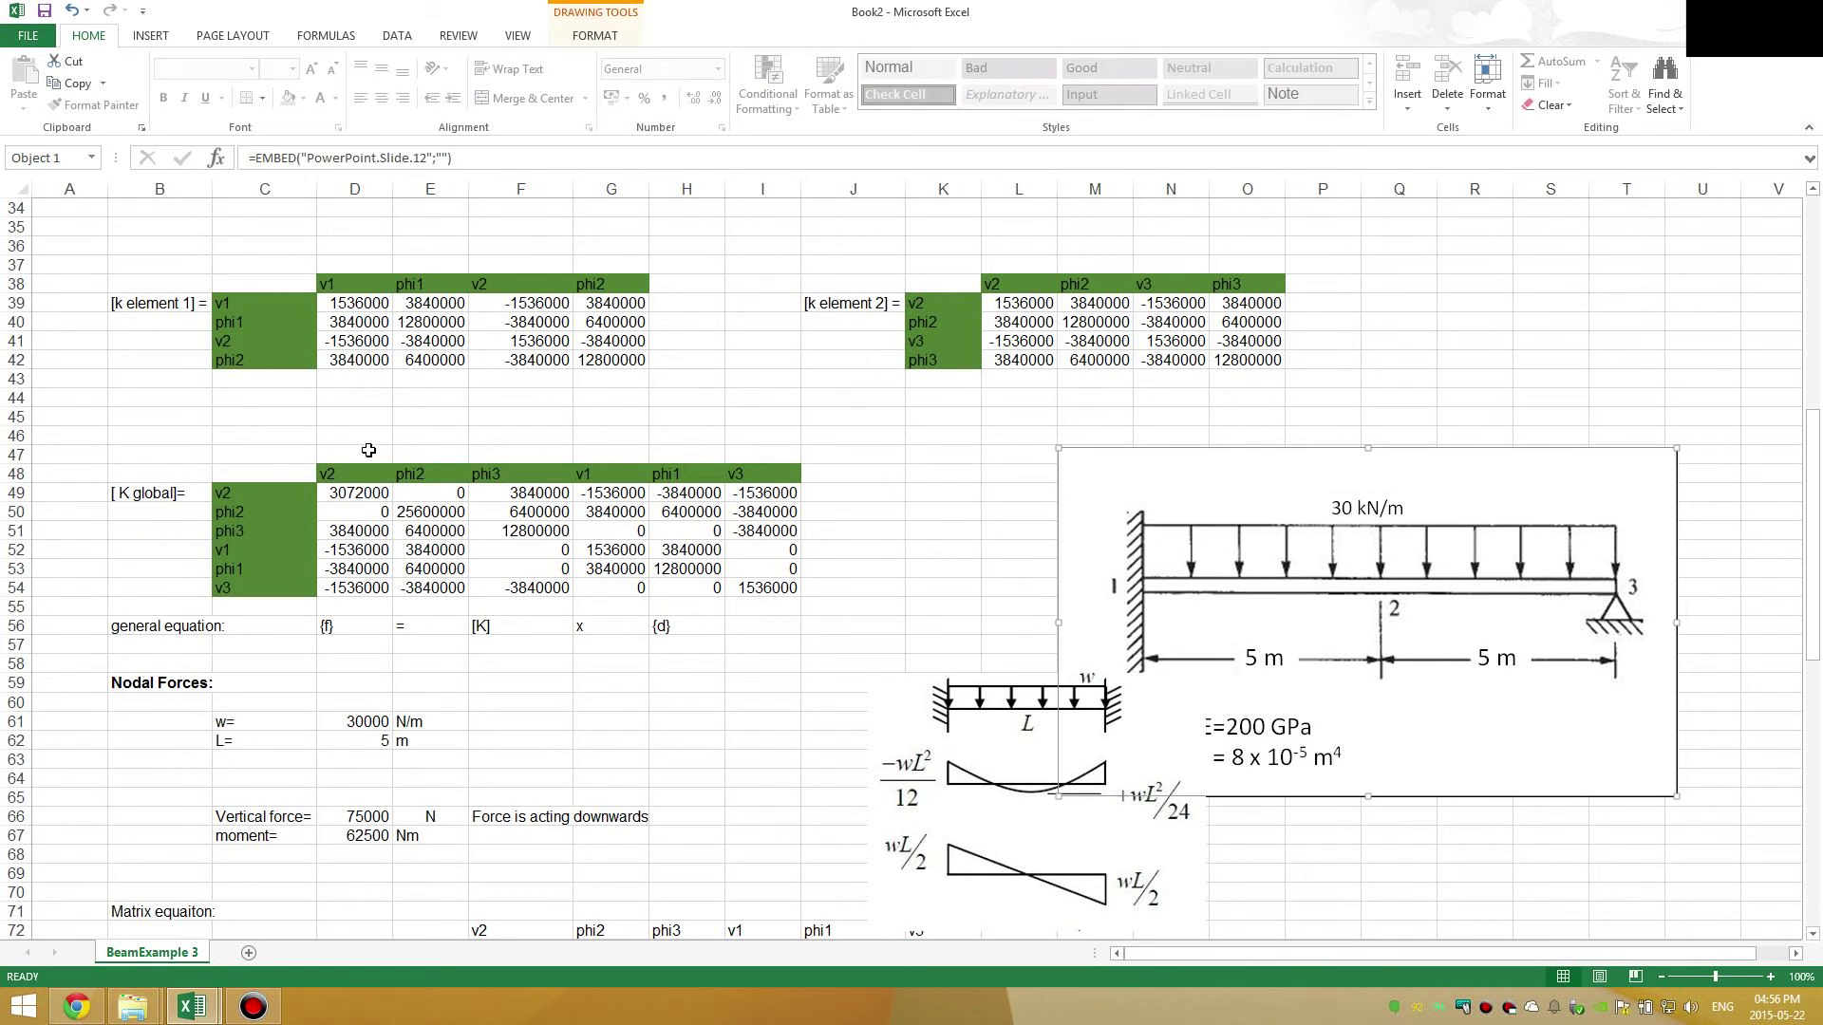
click(456, 576)
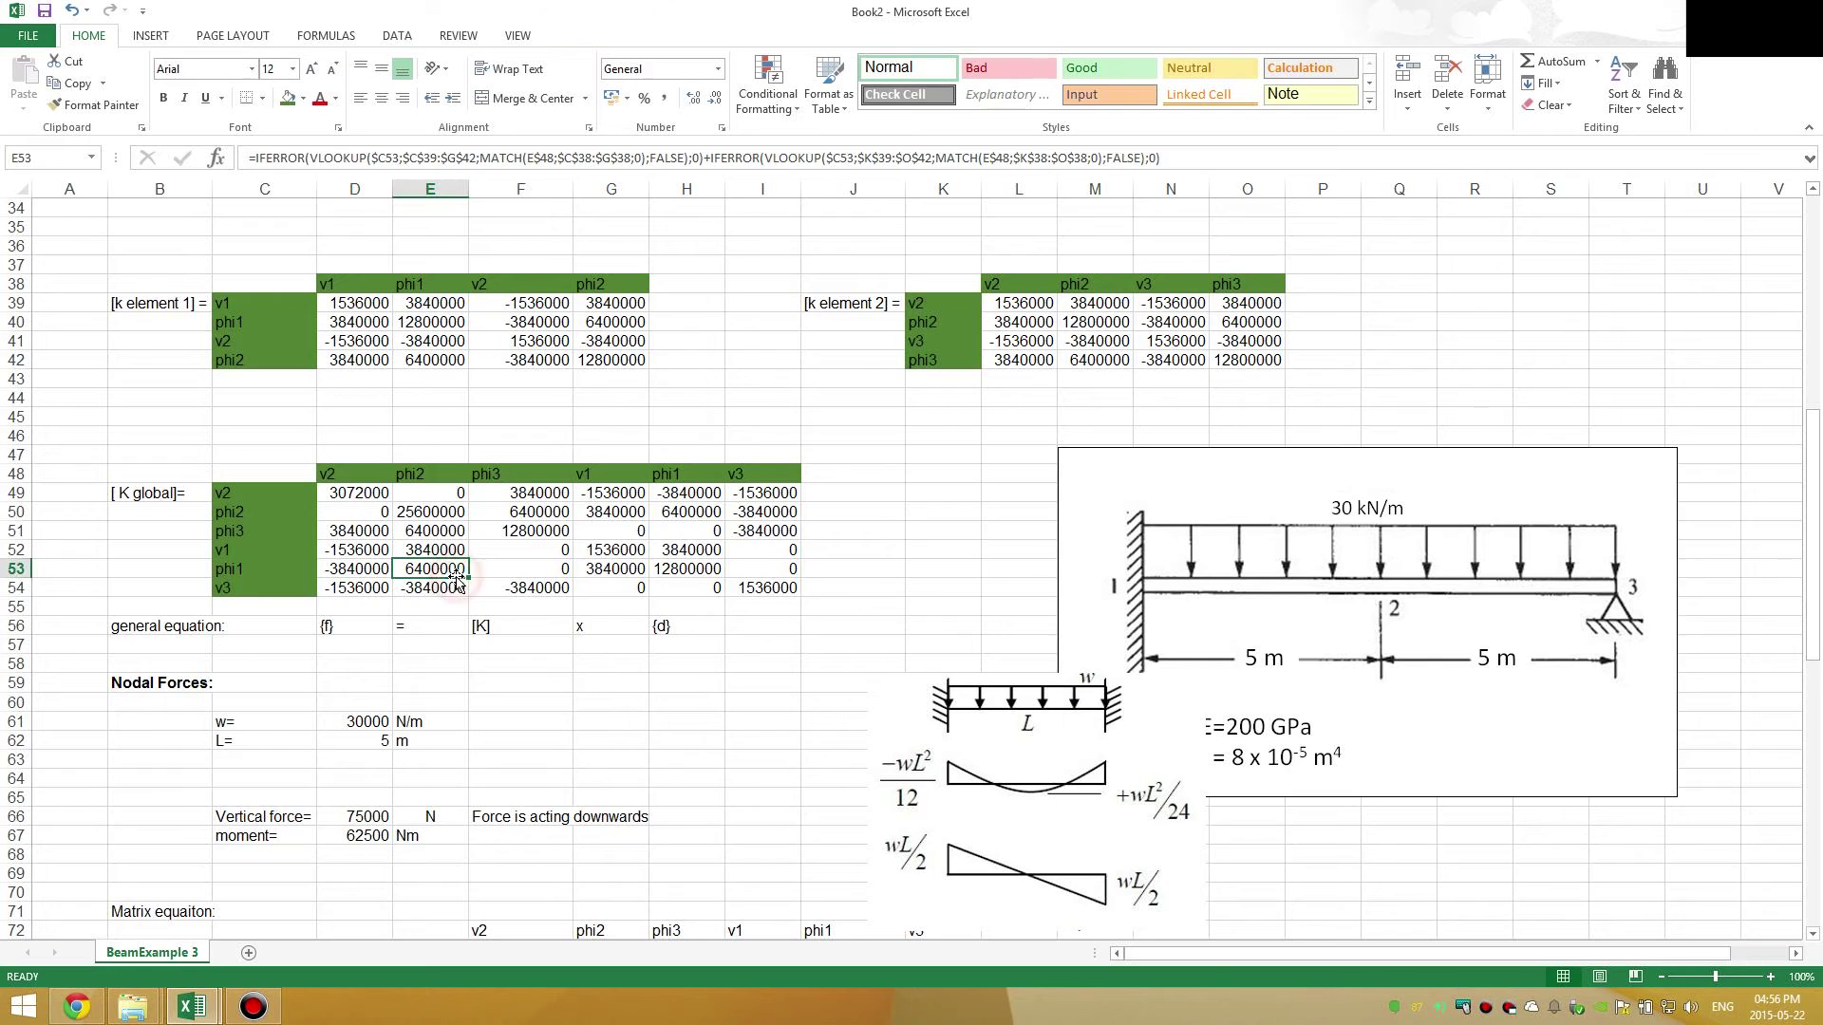
scroll(456, 576, down, 5)
click(503, 670)
drag(942, 570, 890, 469)
click(612, 612)
- Fill the copied matrix's header row F72:K72 and label column E73:E78 with green
click(480, 646)
drag(760, 643, 940, 645)
click(287, 98)
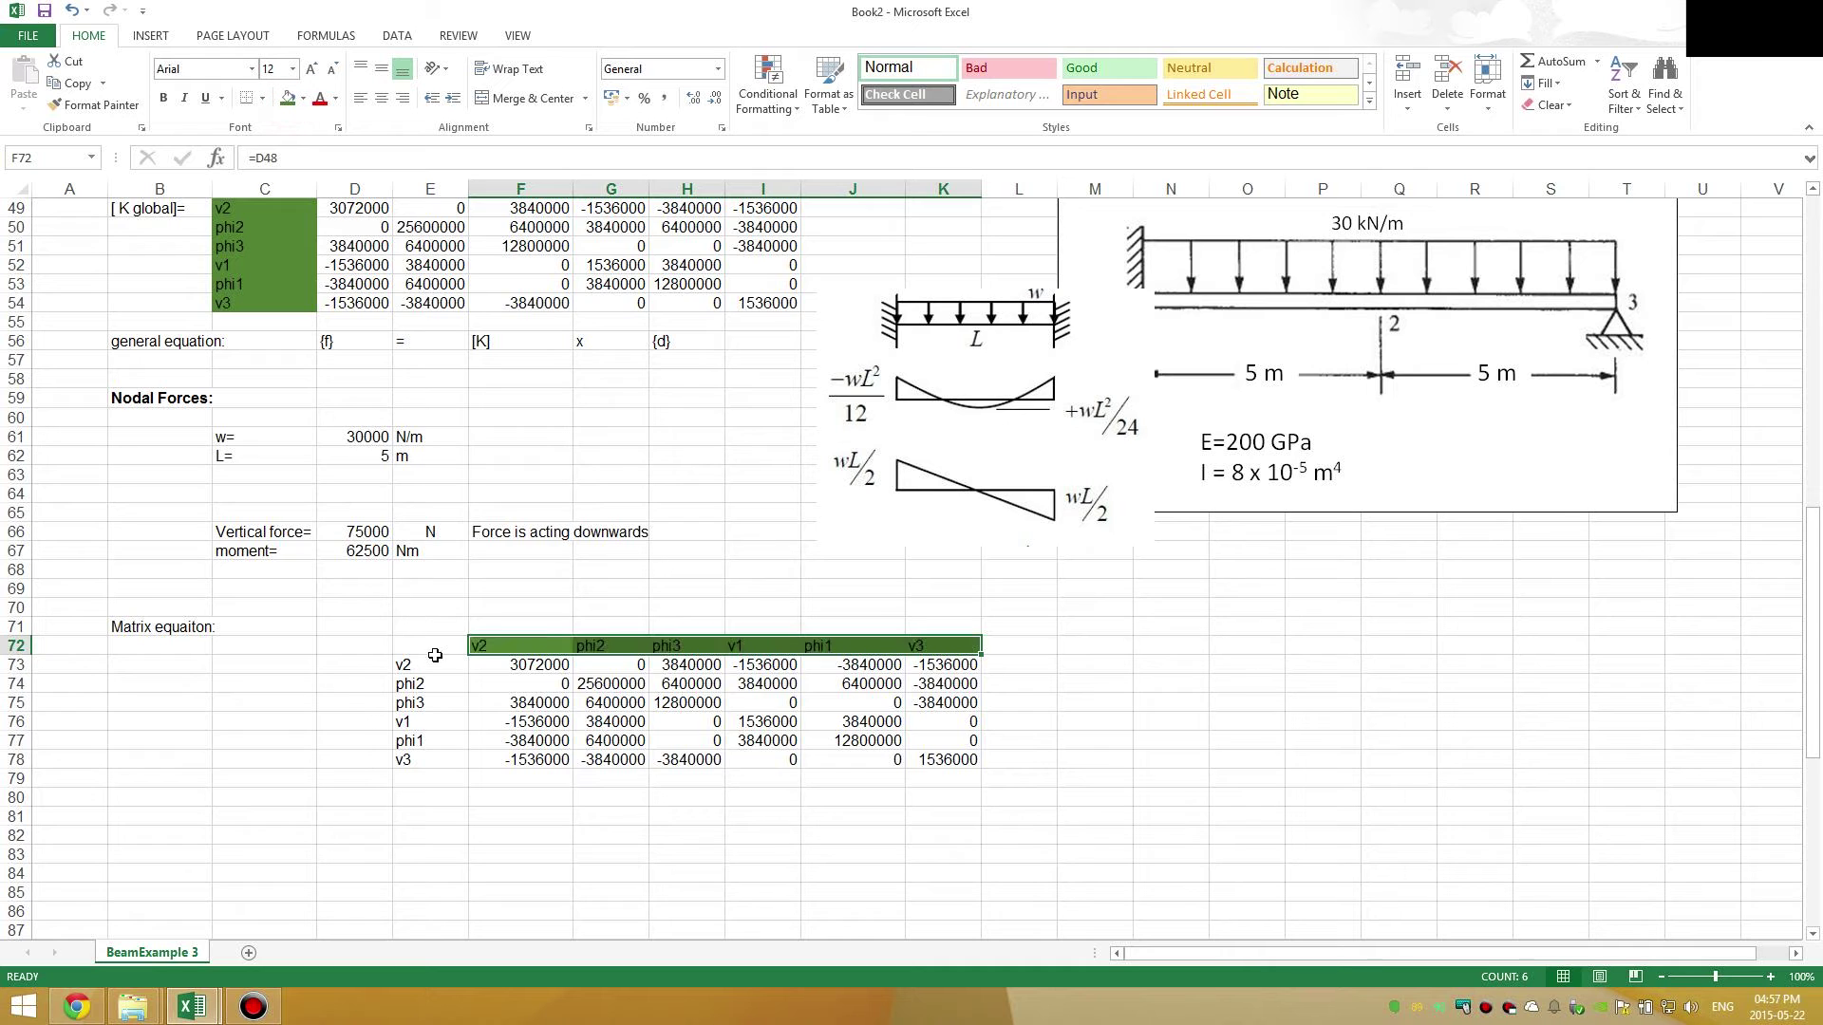
drag(427, 664, 432, 760)
click(287, 98)
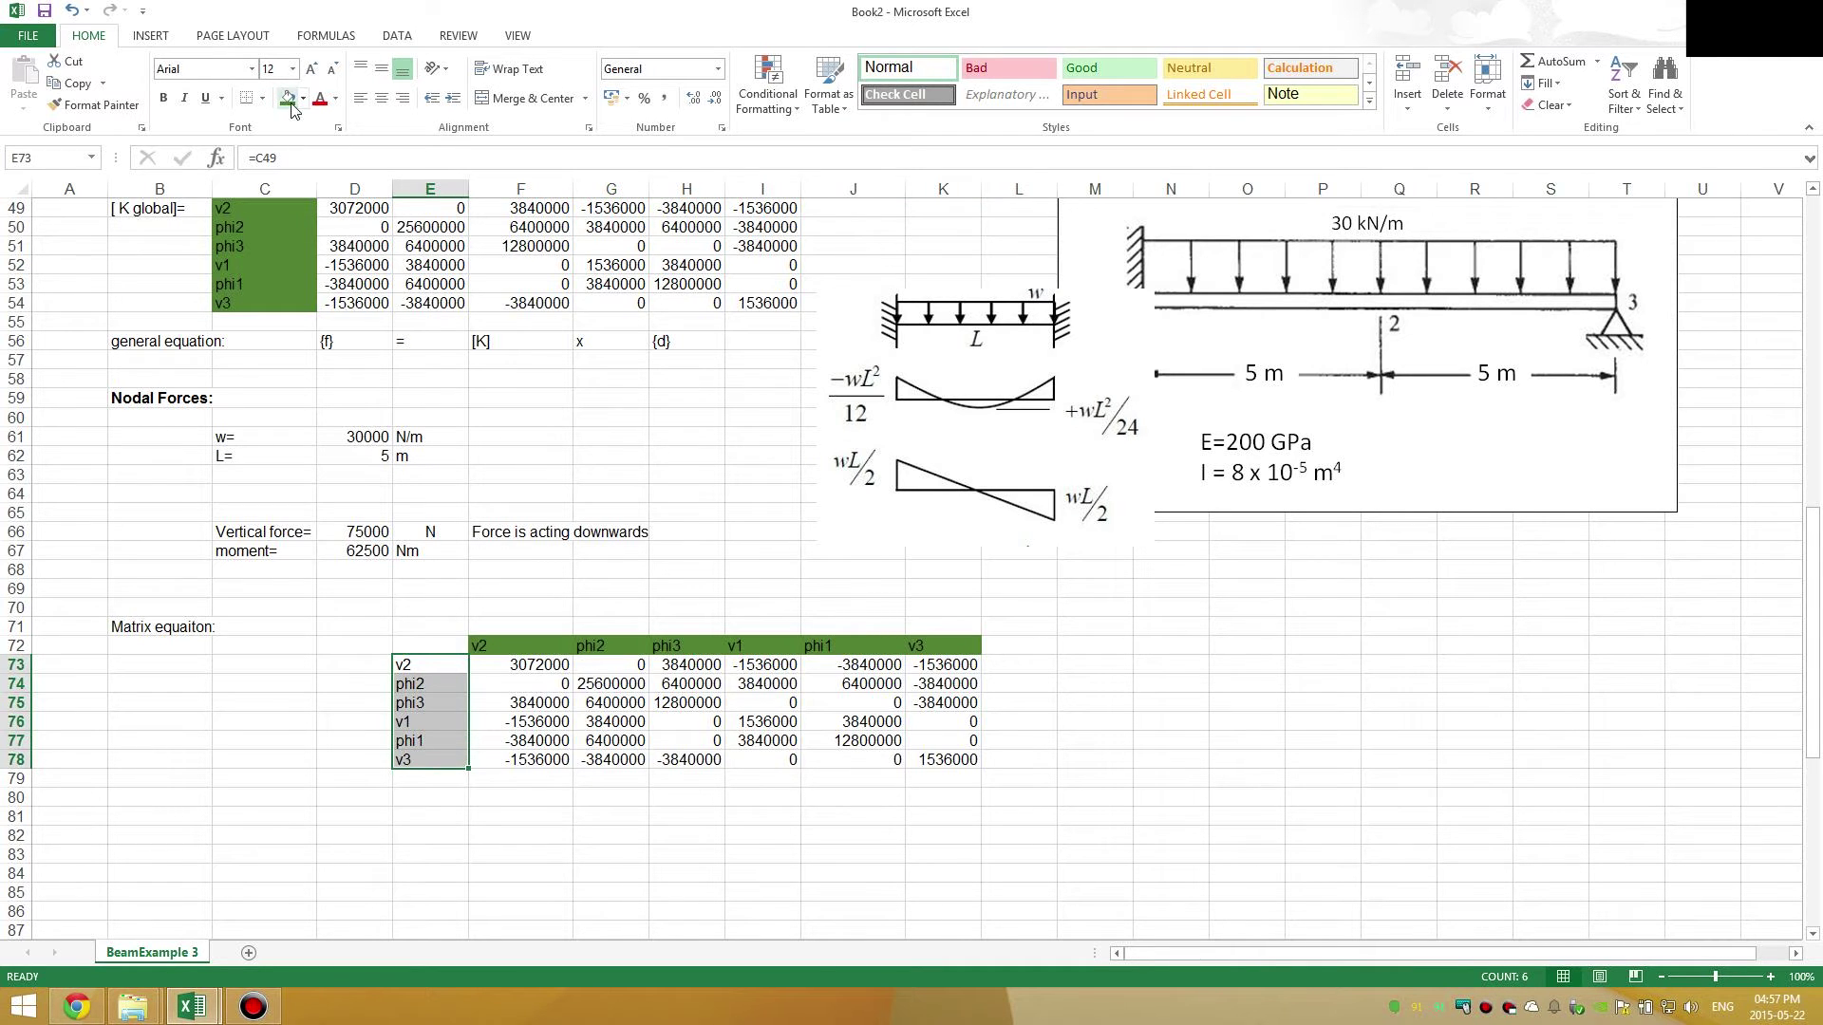
click(363, 703)
text(=)
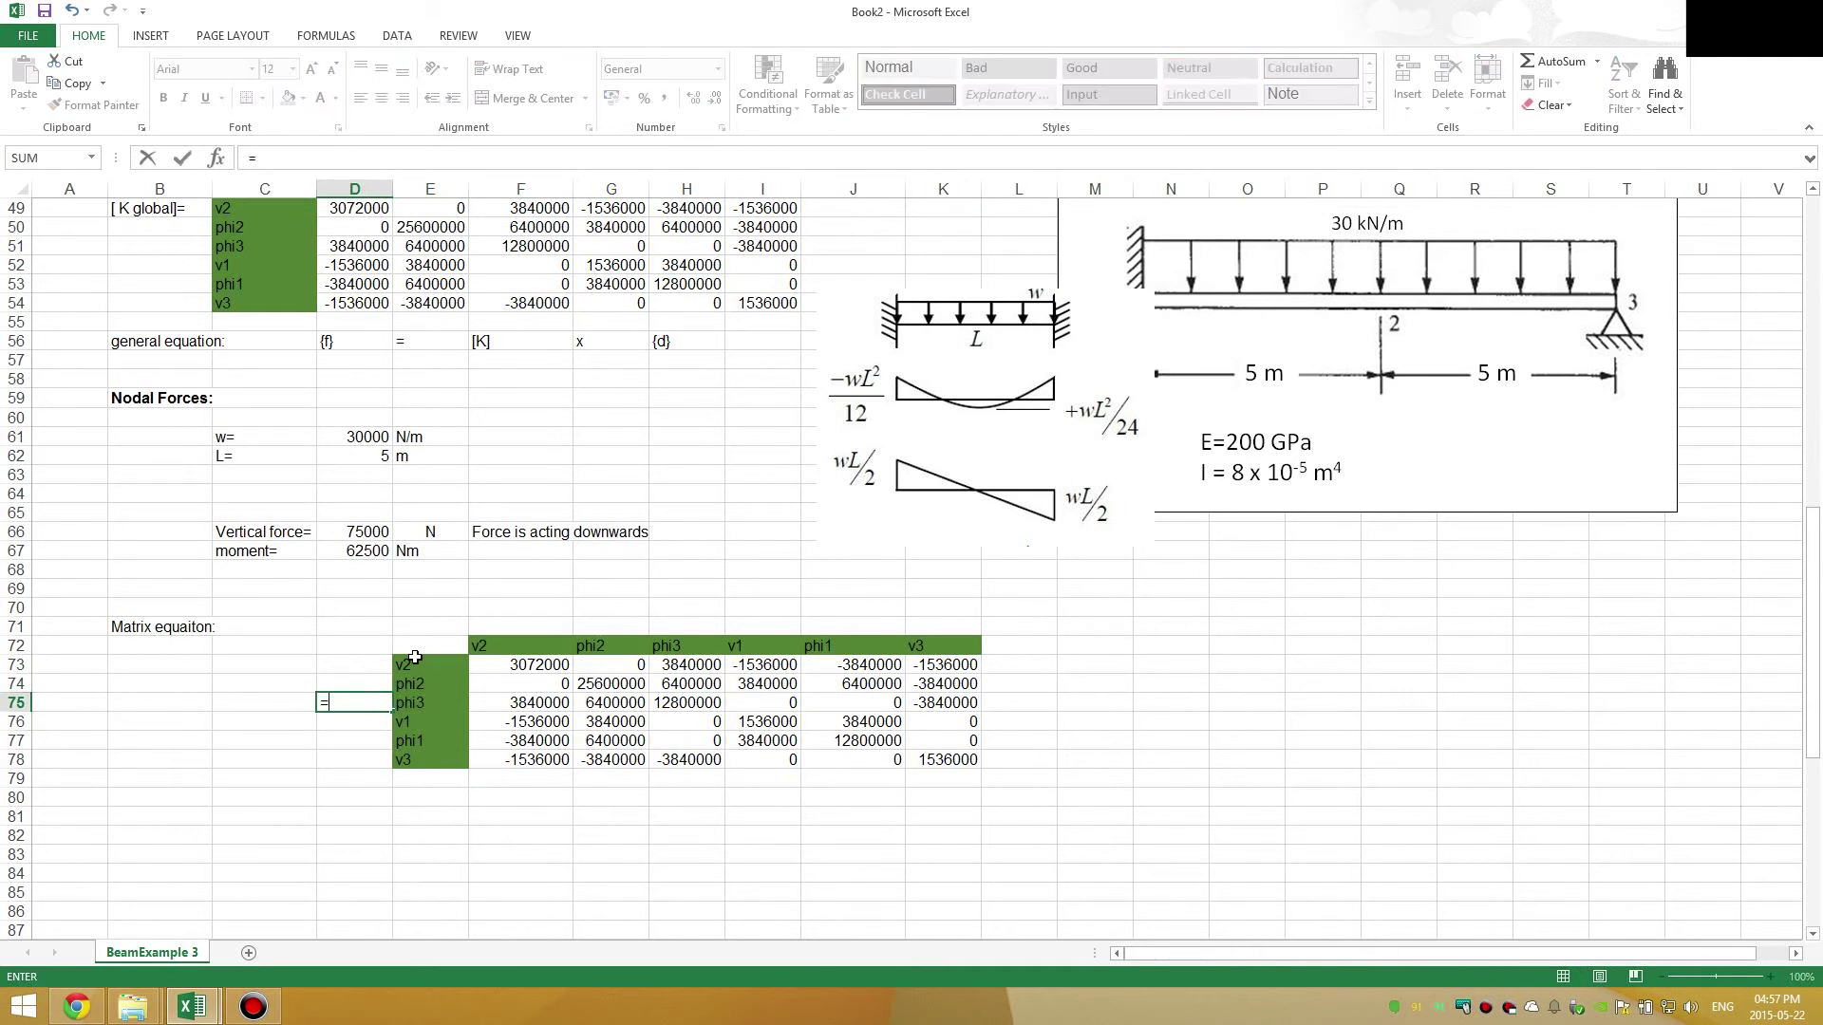
click(1012, 704)
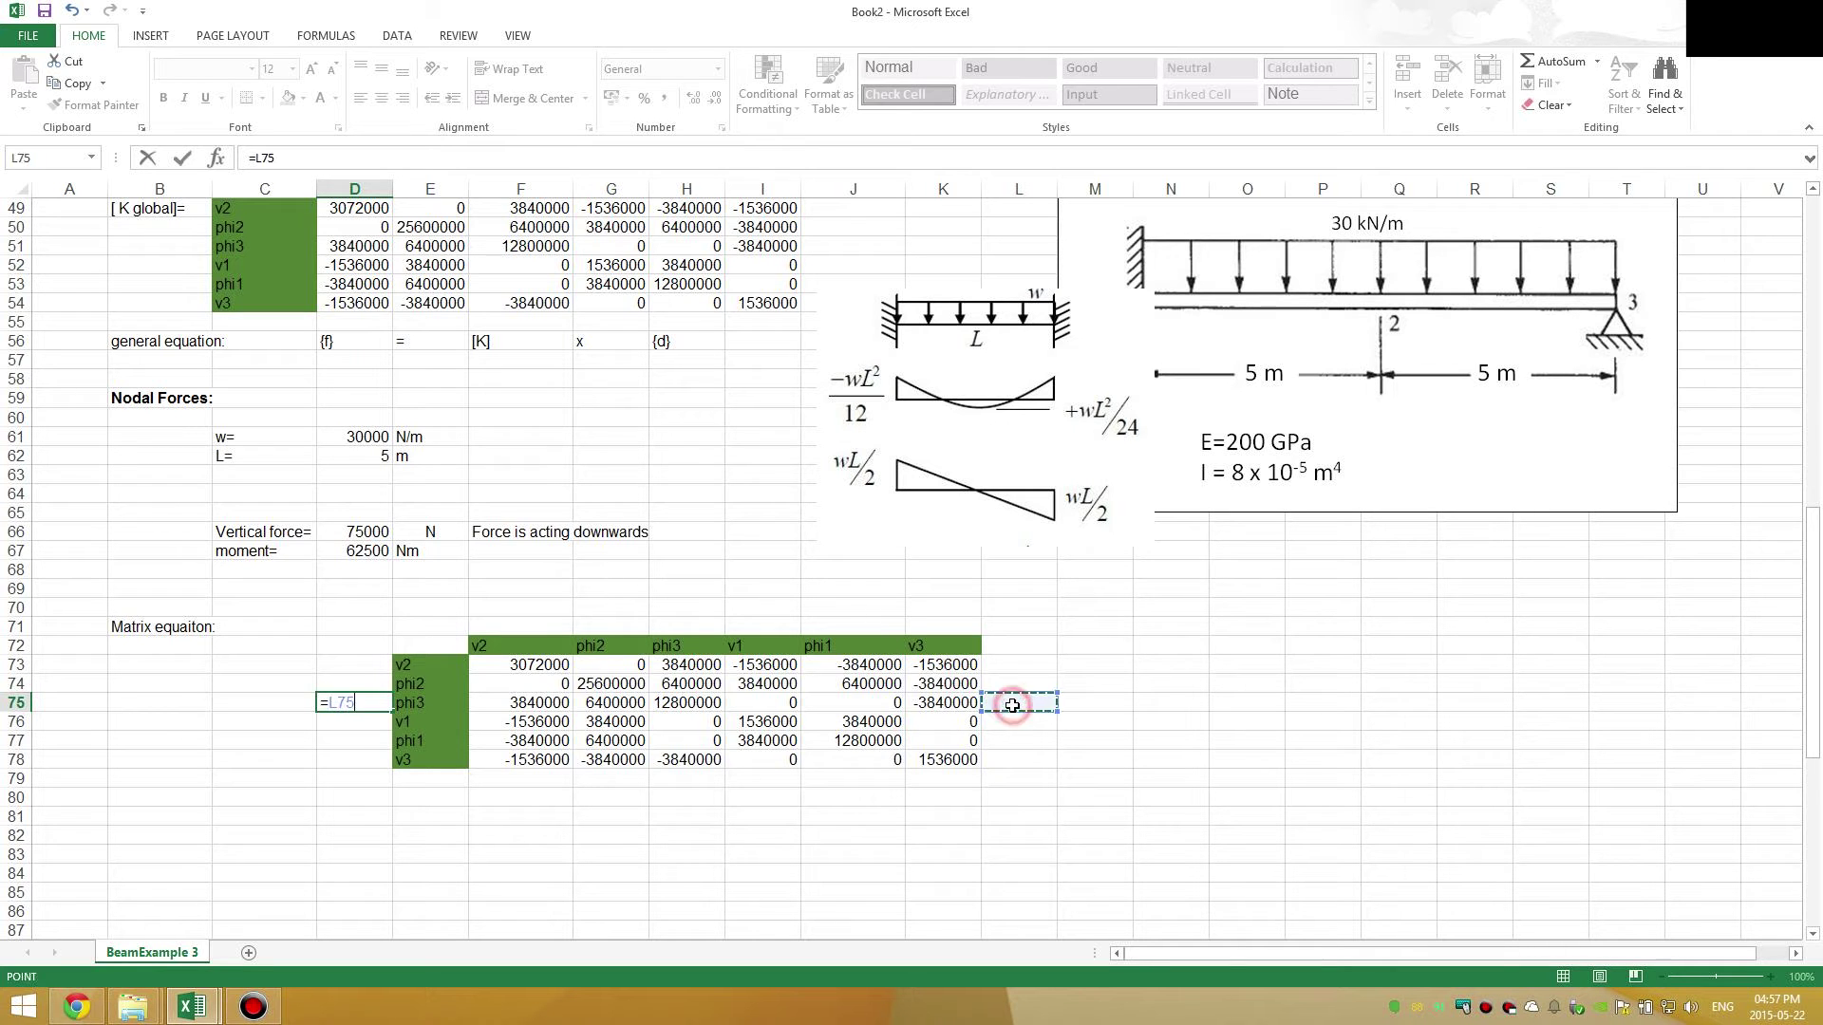
key(Escape)
- Enter the multiplication sign x in L75 and the equals sign = in D75 on either side of the matrix
click(1012, 704)
text(x)
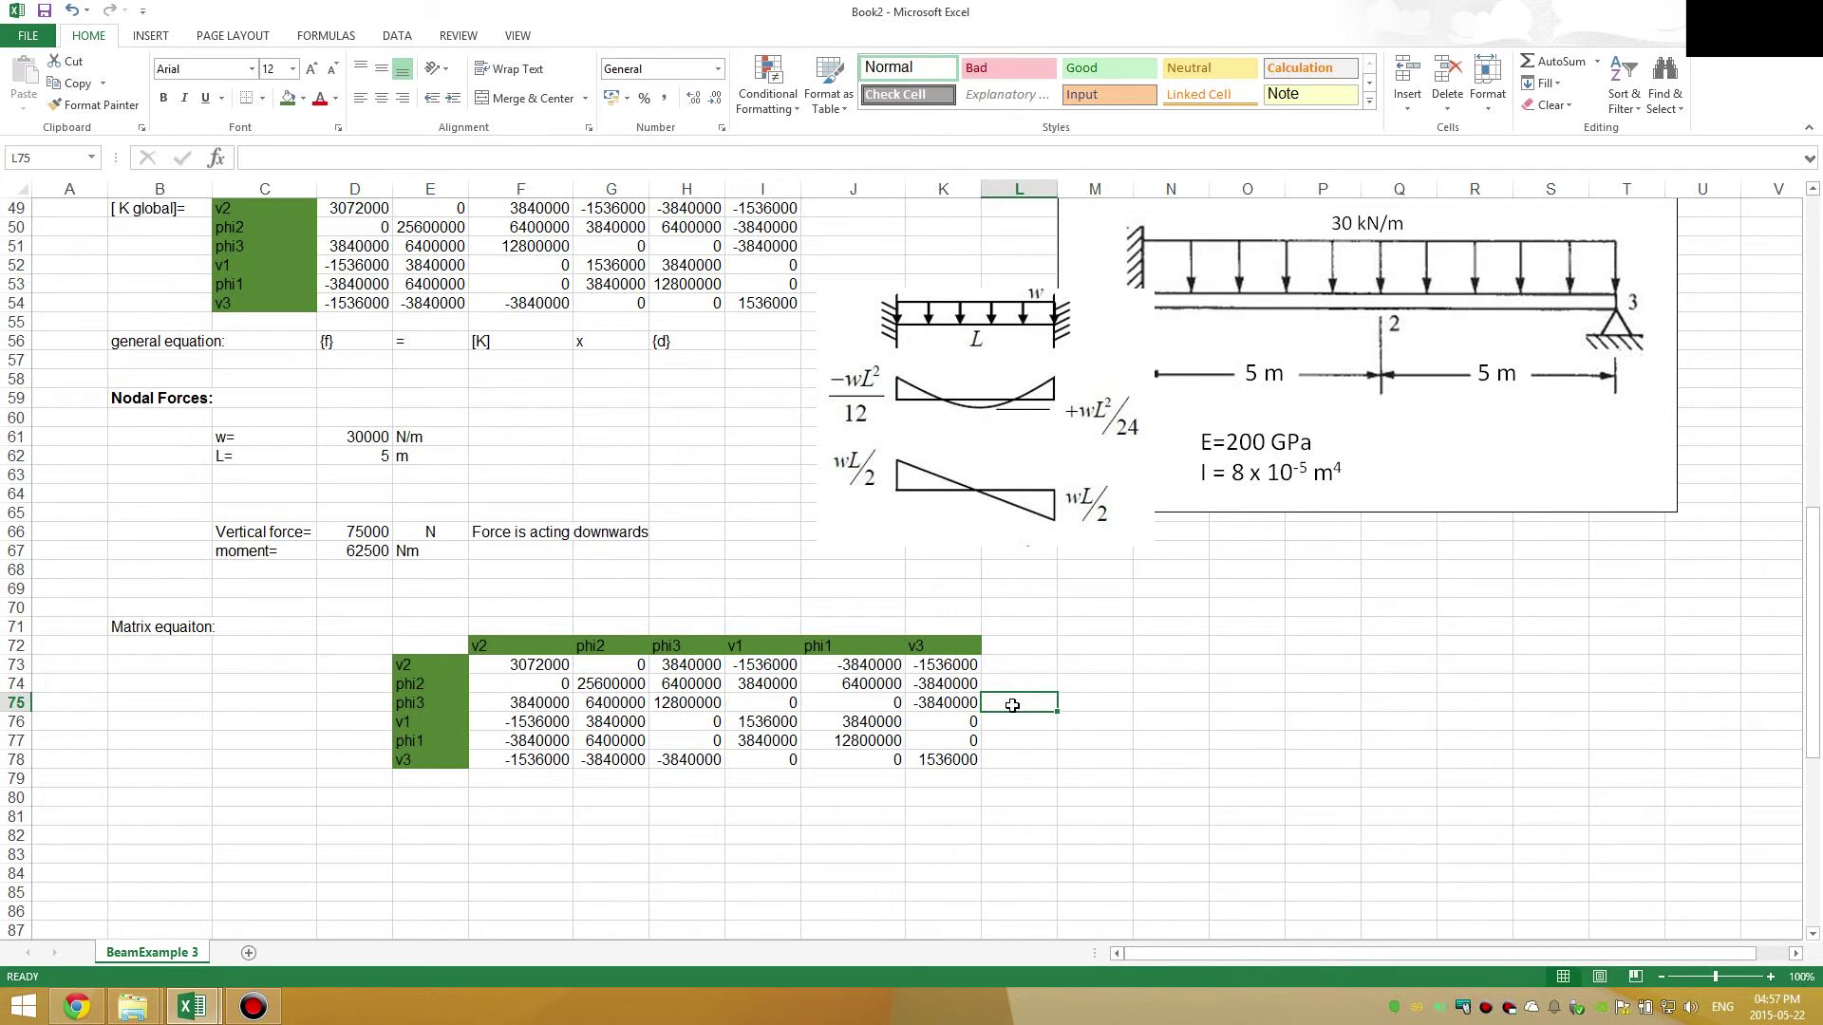
key(Return)
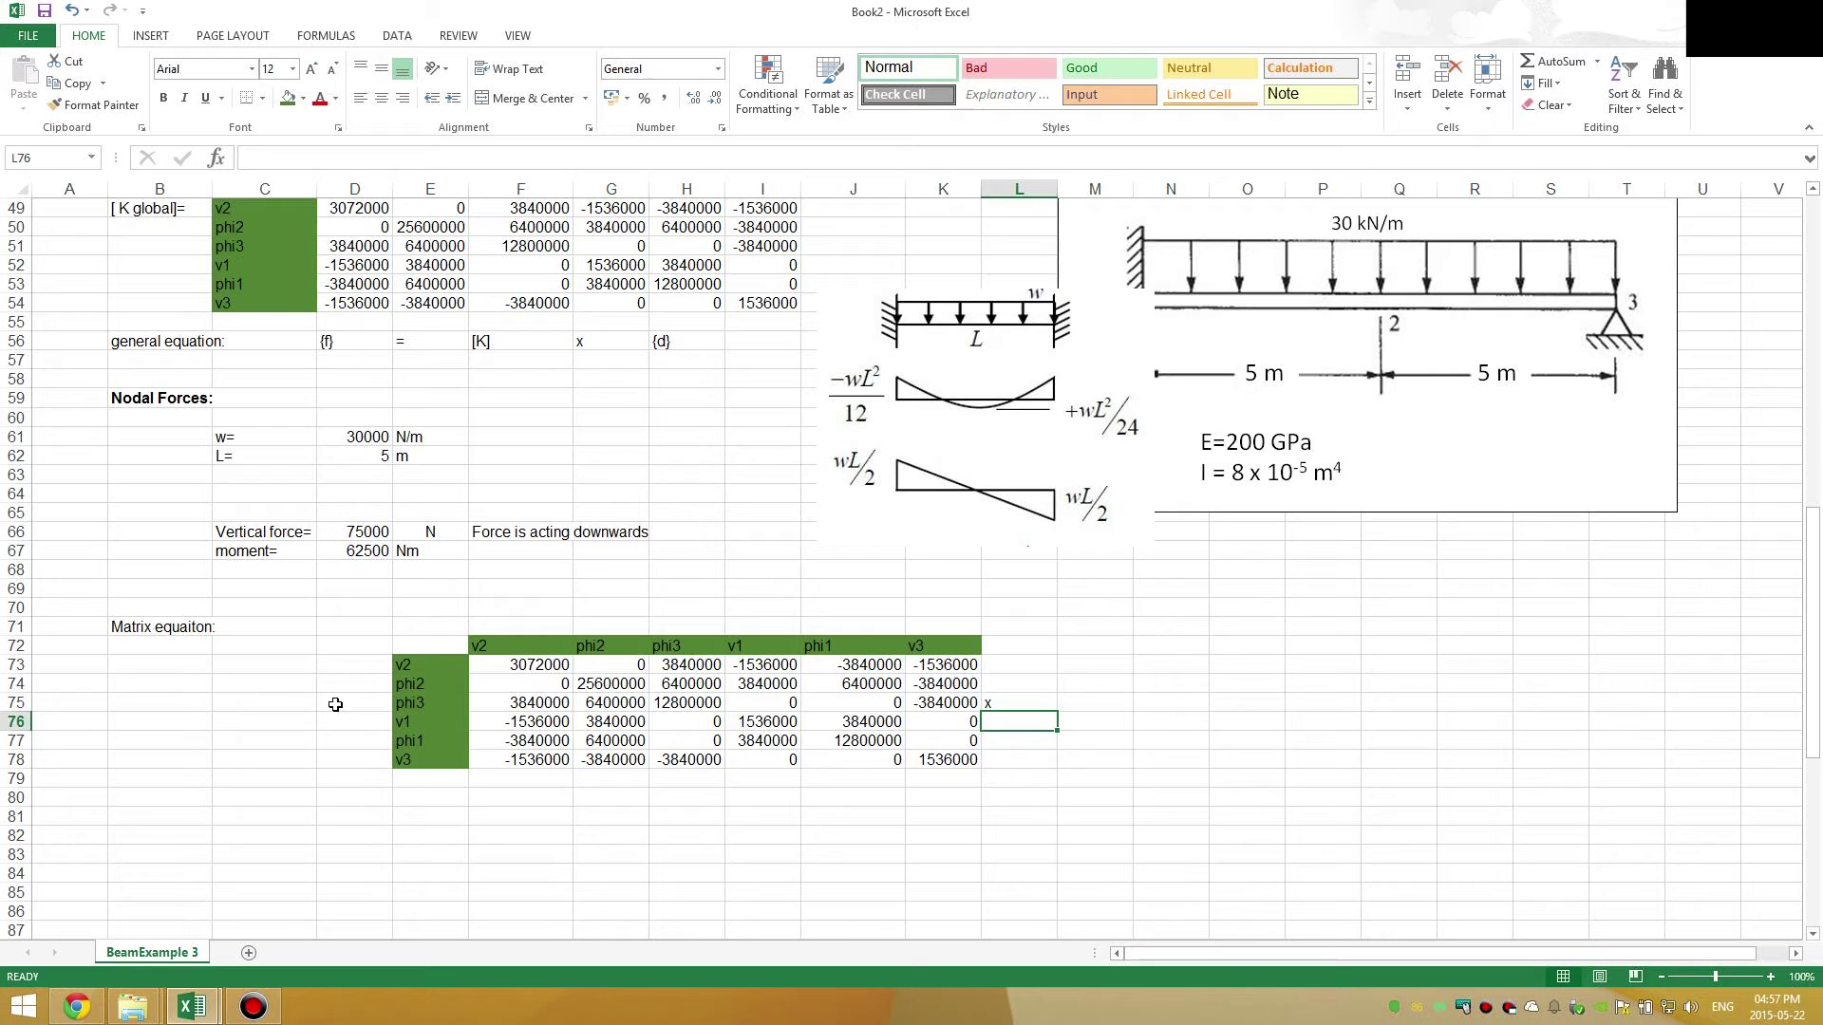
click(335, 704)
text(=)
key(Return)
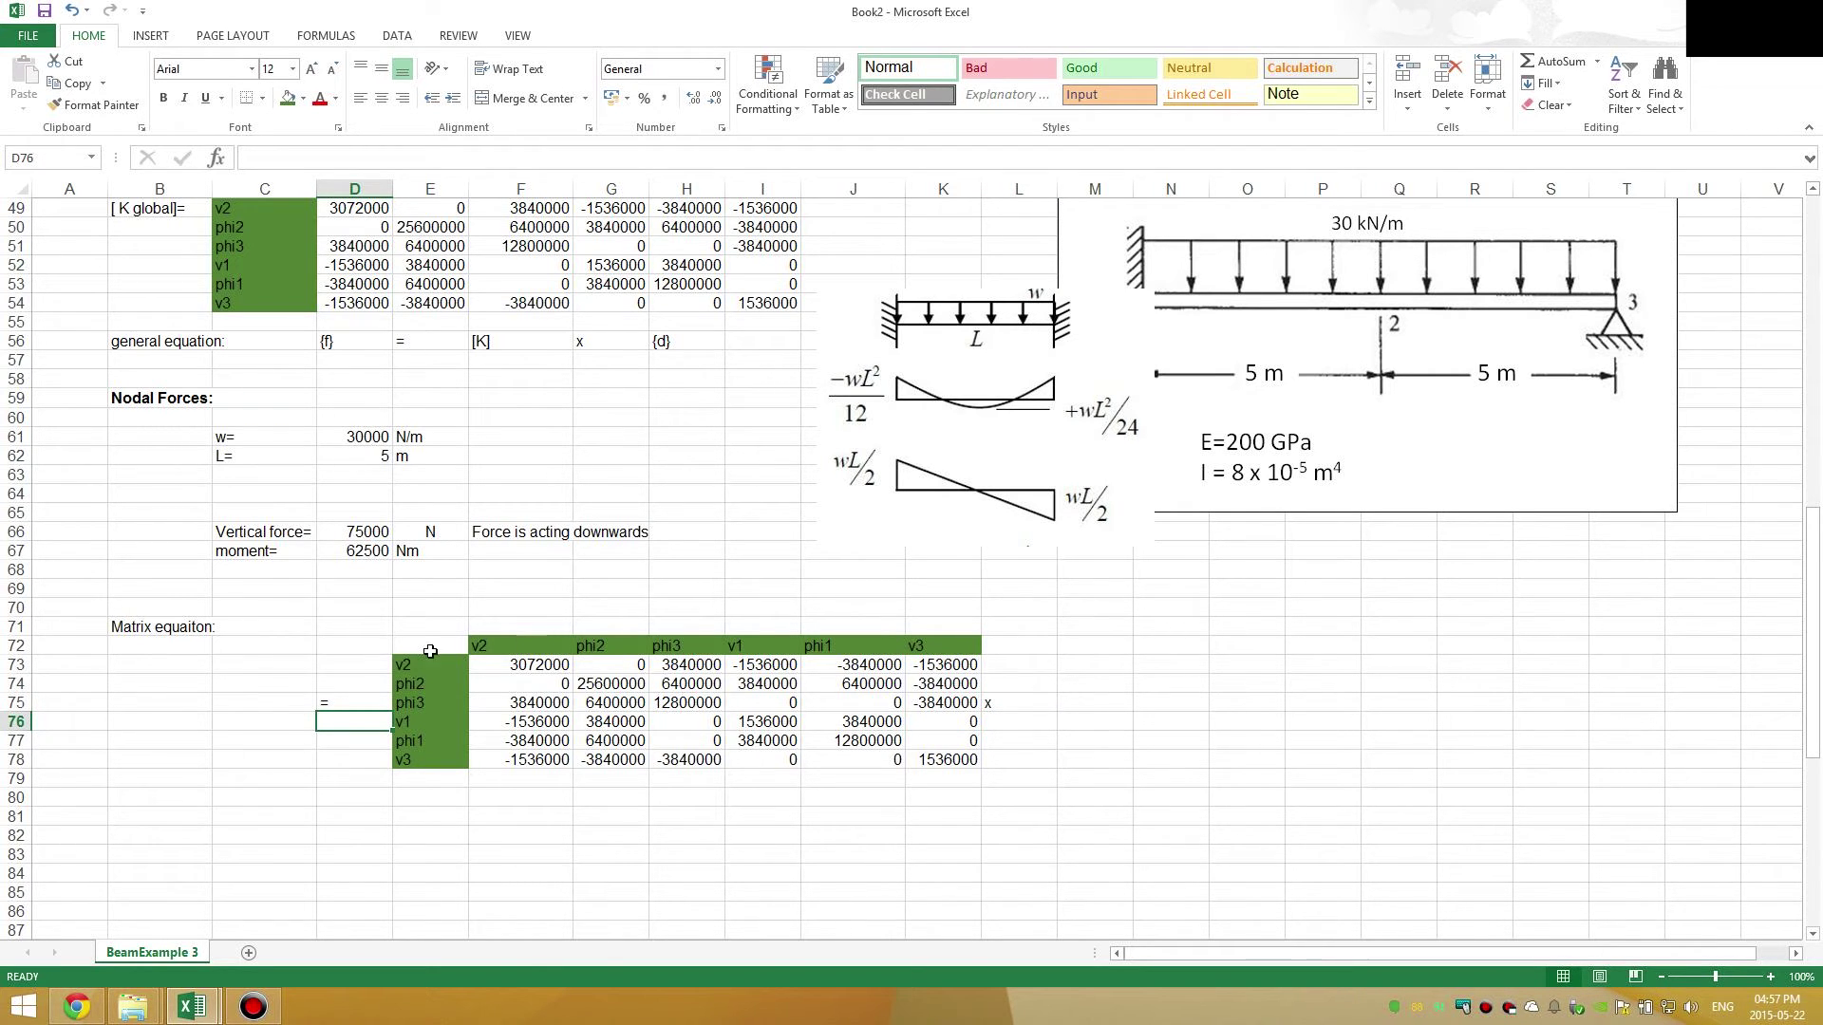
- Copy the degree-of-freedom labels E73:E78 and paste them as values in M73:M78 to form the displacement vector
drag(409, 662, 410, 760)
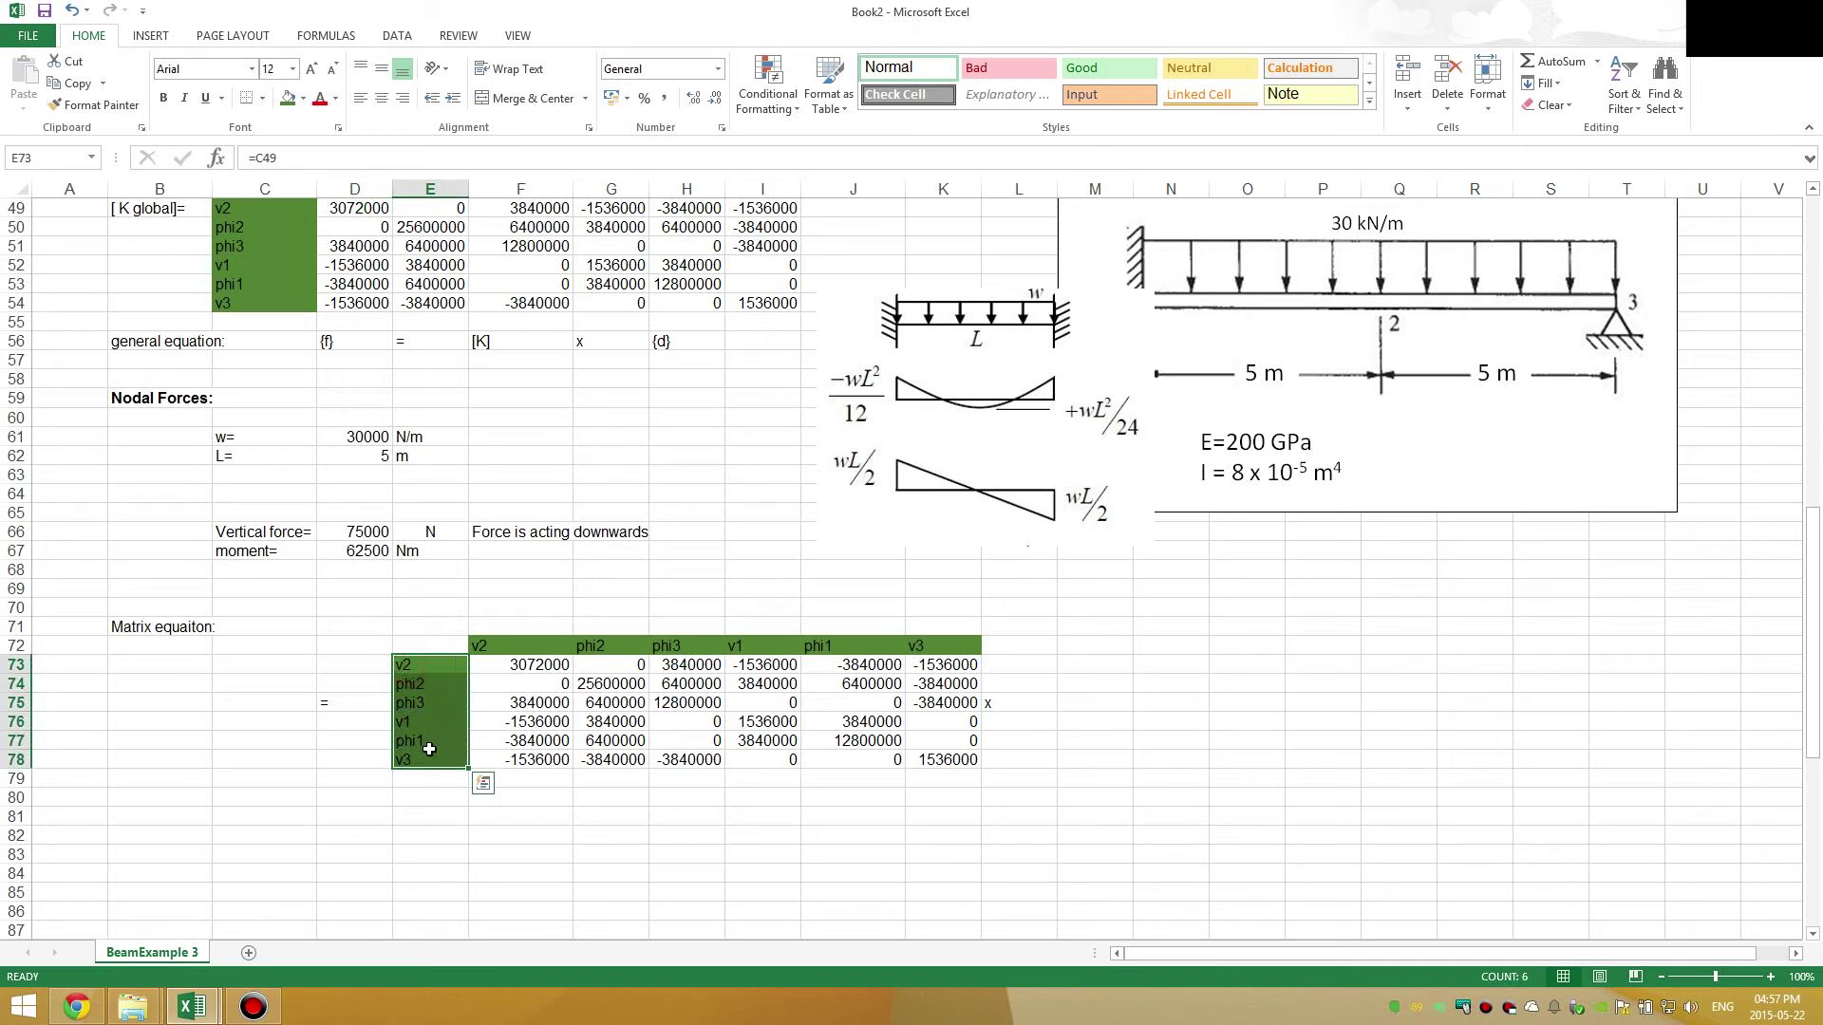
right_click(427, 723)
click(469, 372)
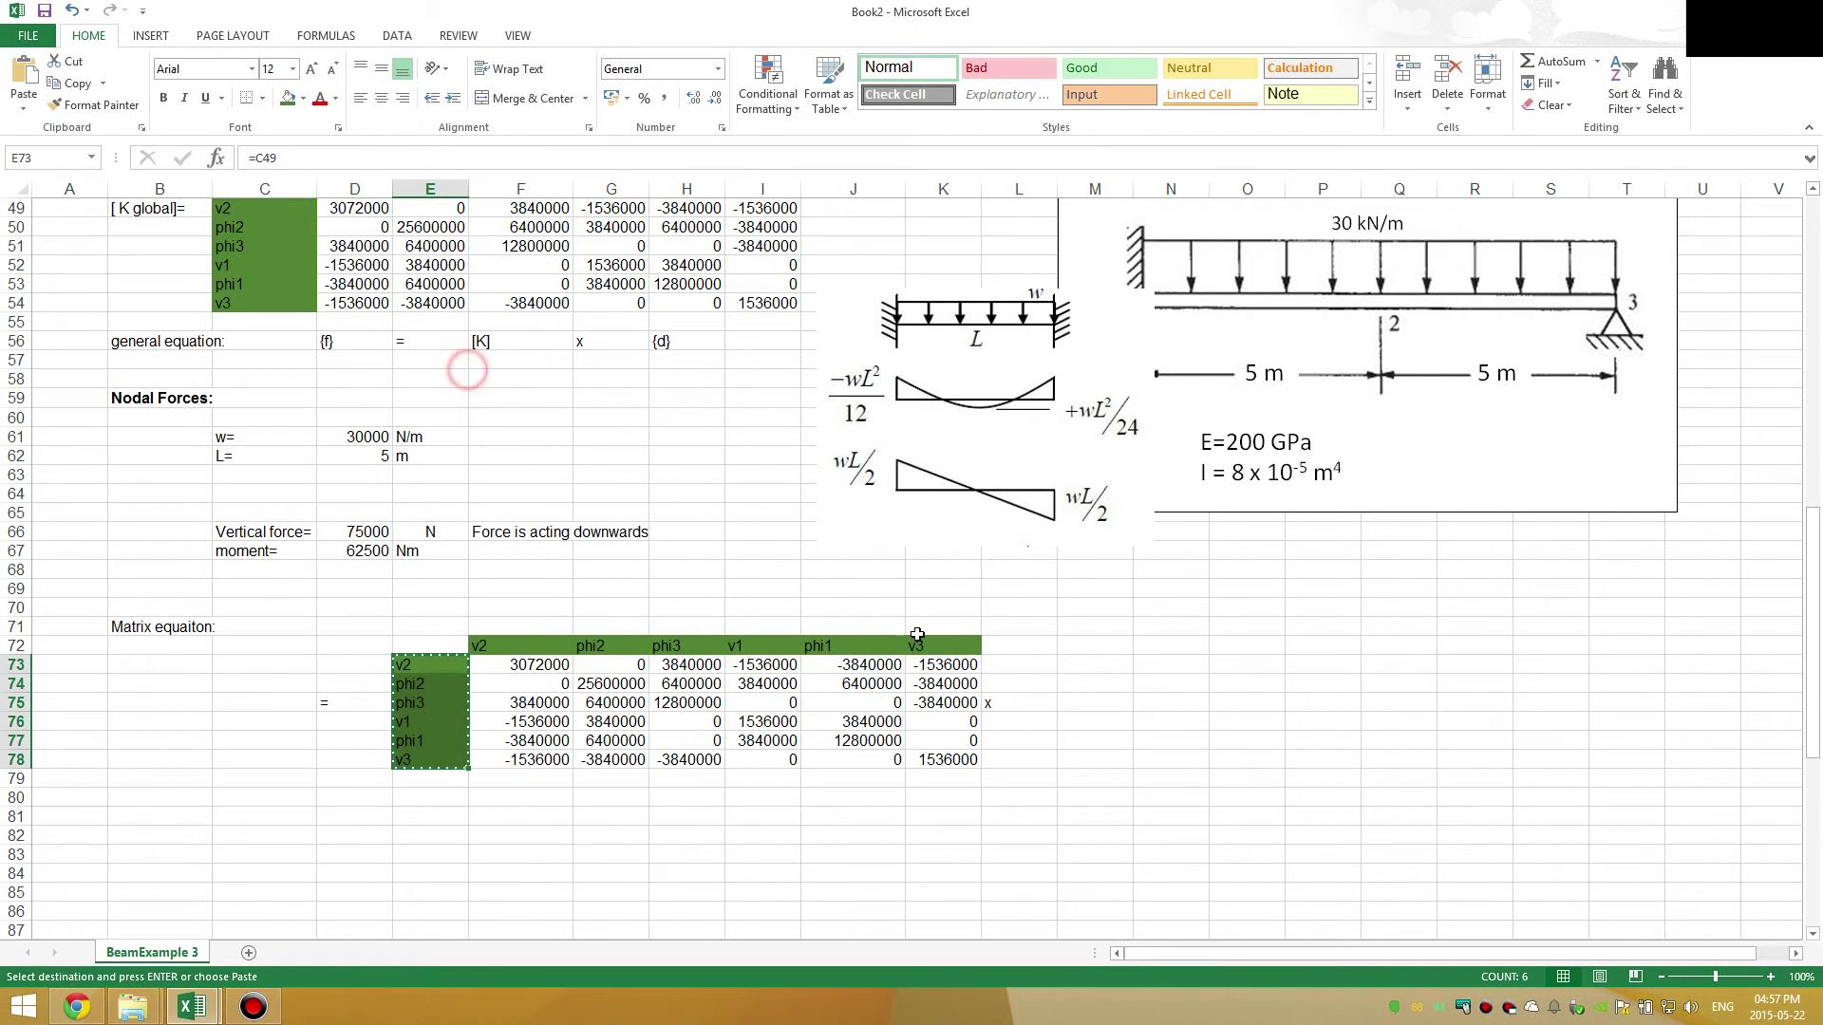
right_click(1099, 667)
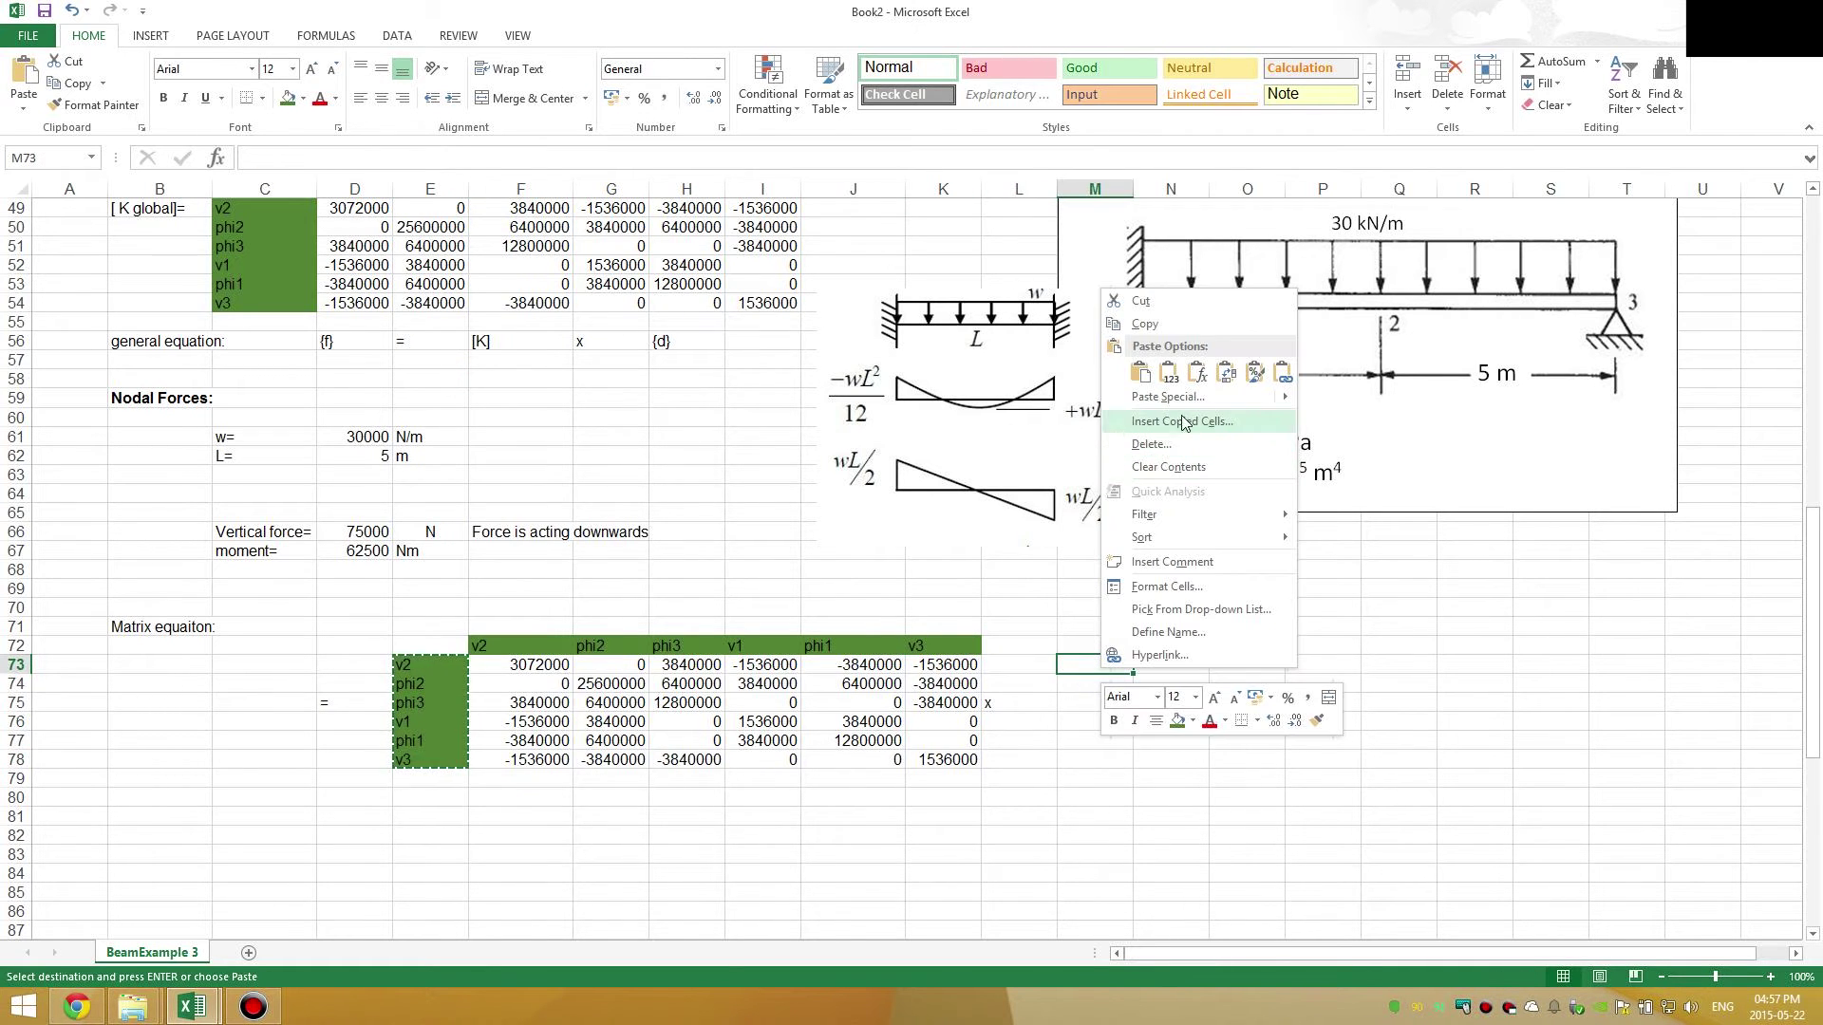
click(1168, 390)
click(1083, 684)
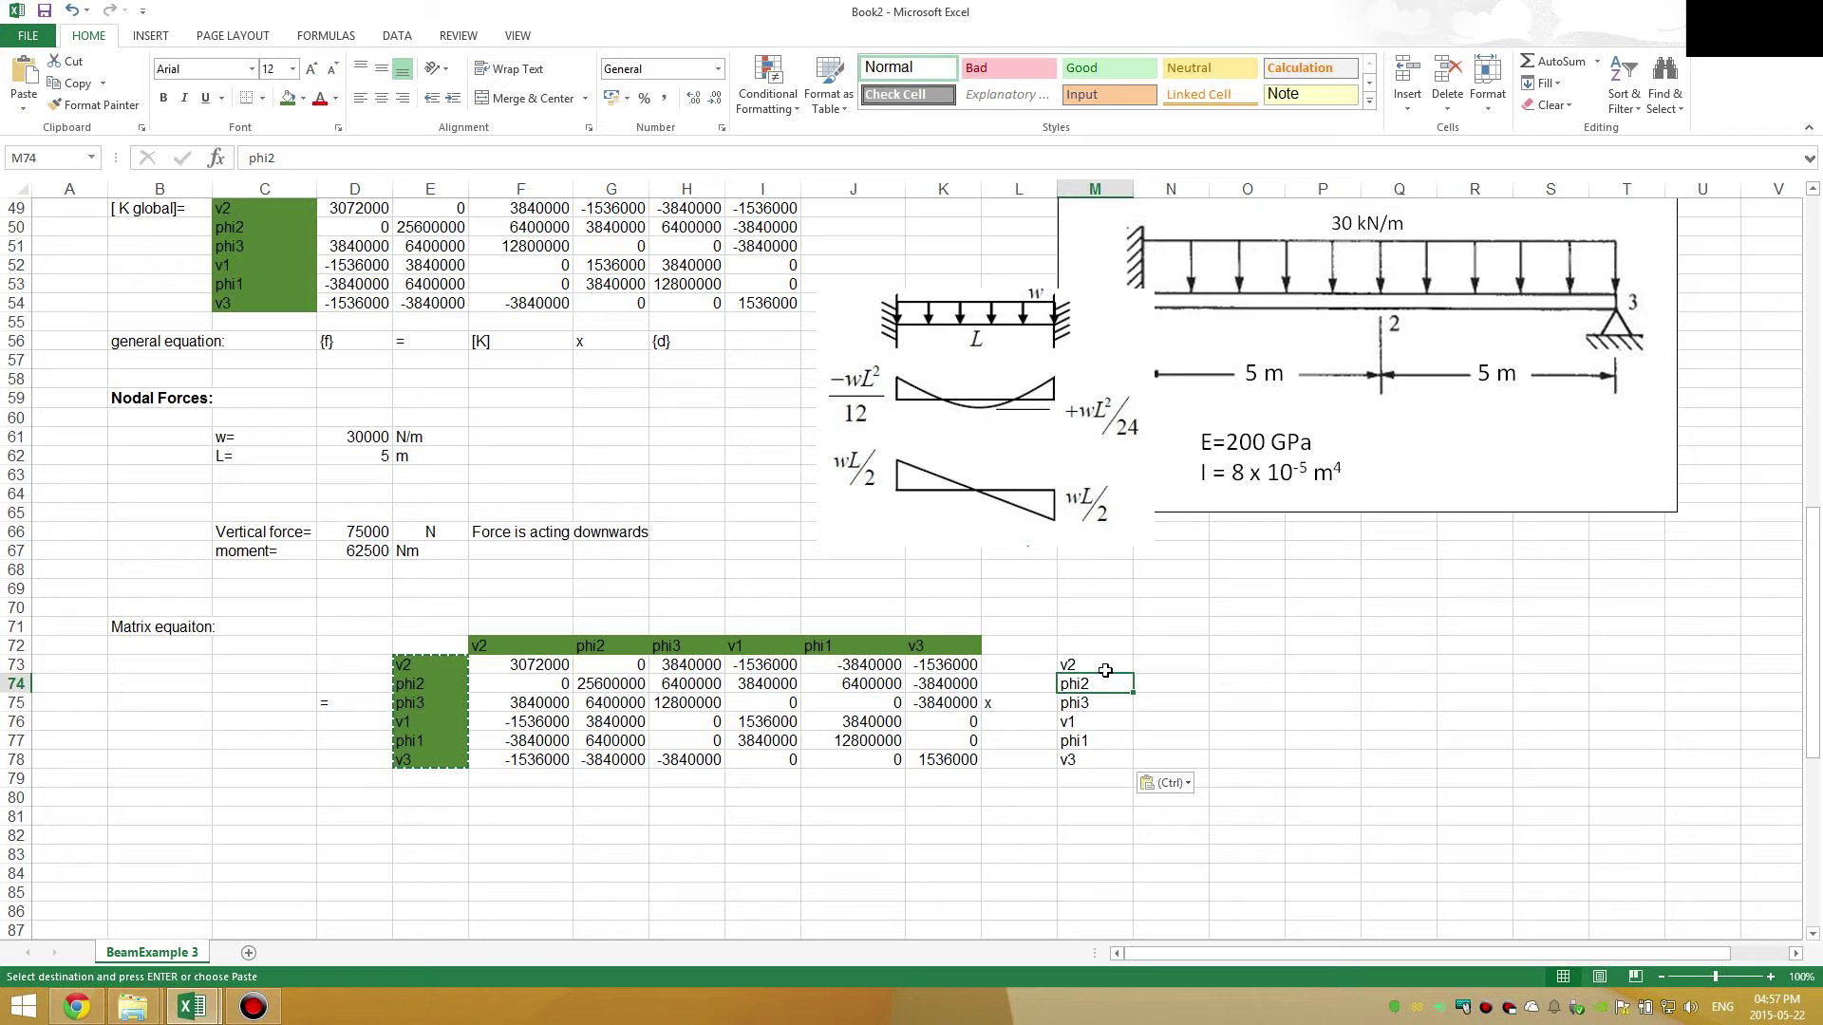
click(1060, 607)
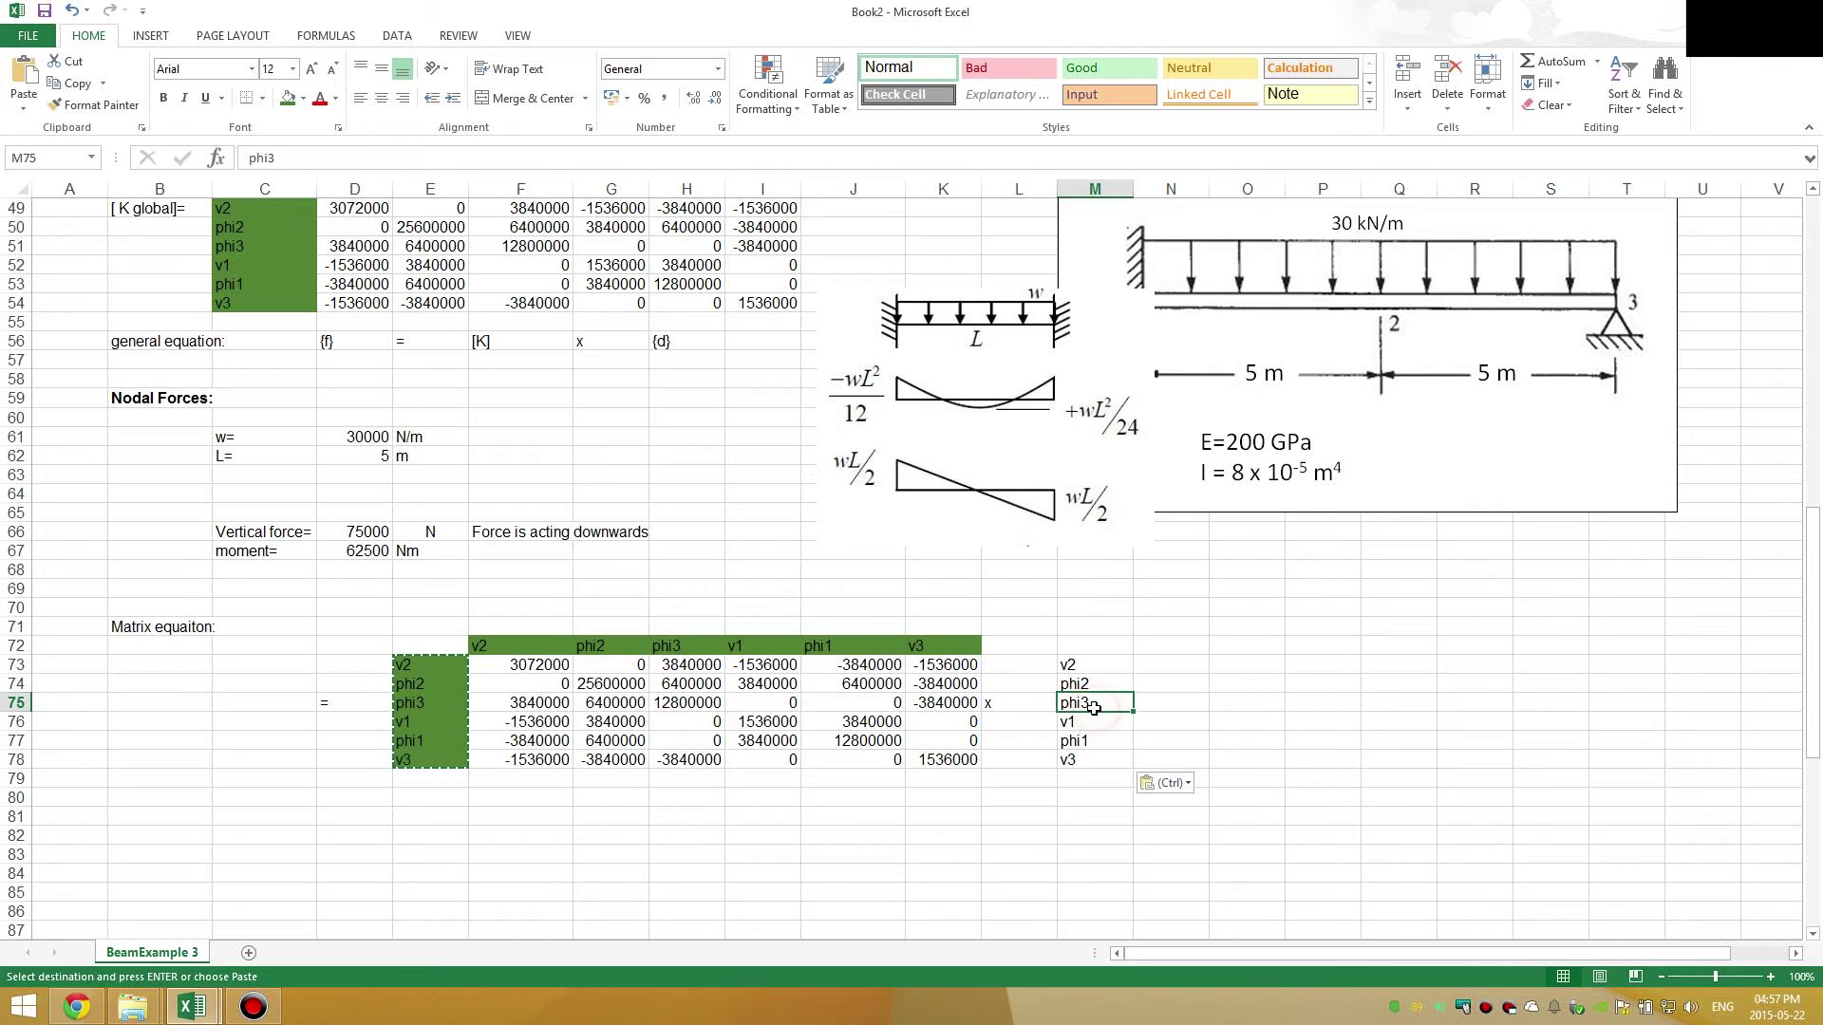
- Rearrange the fixed-end diagram and the beam diagram side by side above the matrix equation without overlap
drag(972, 453, 834, 471)
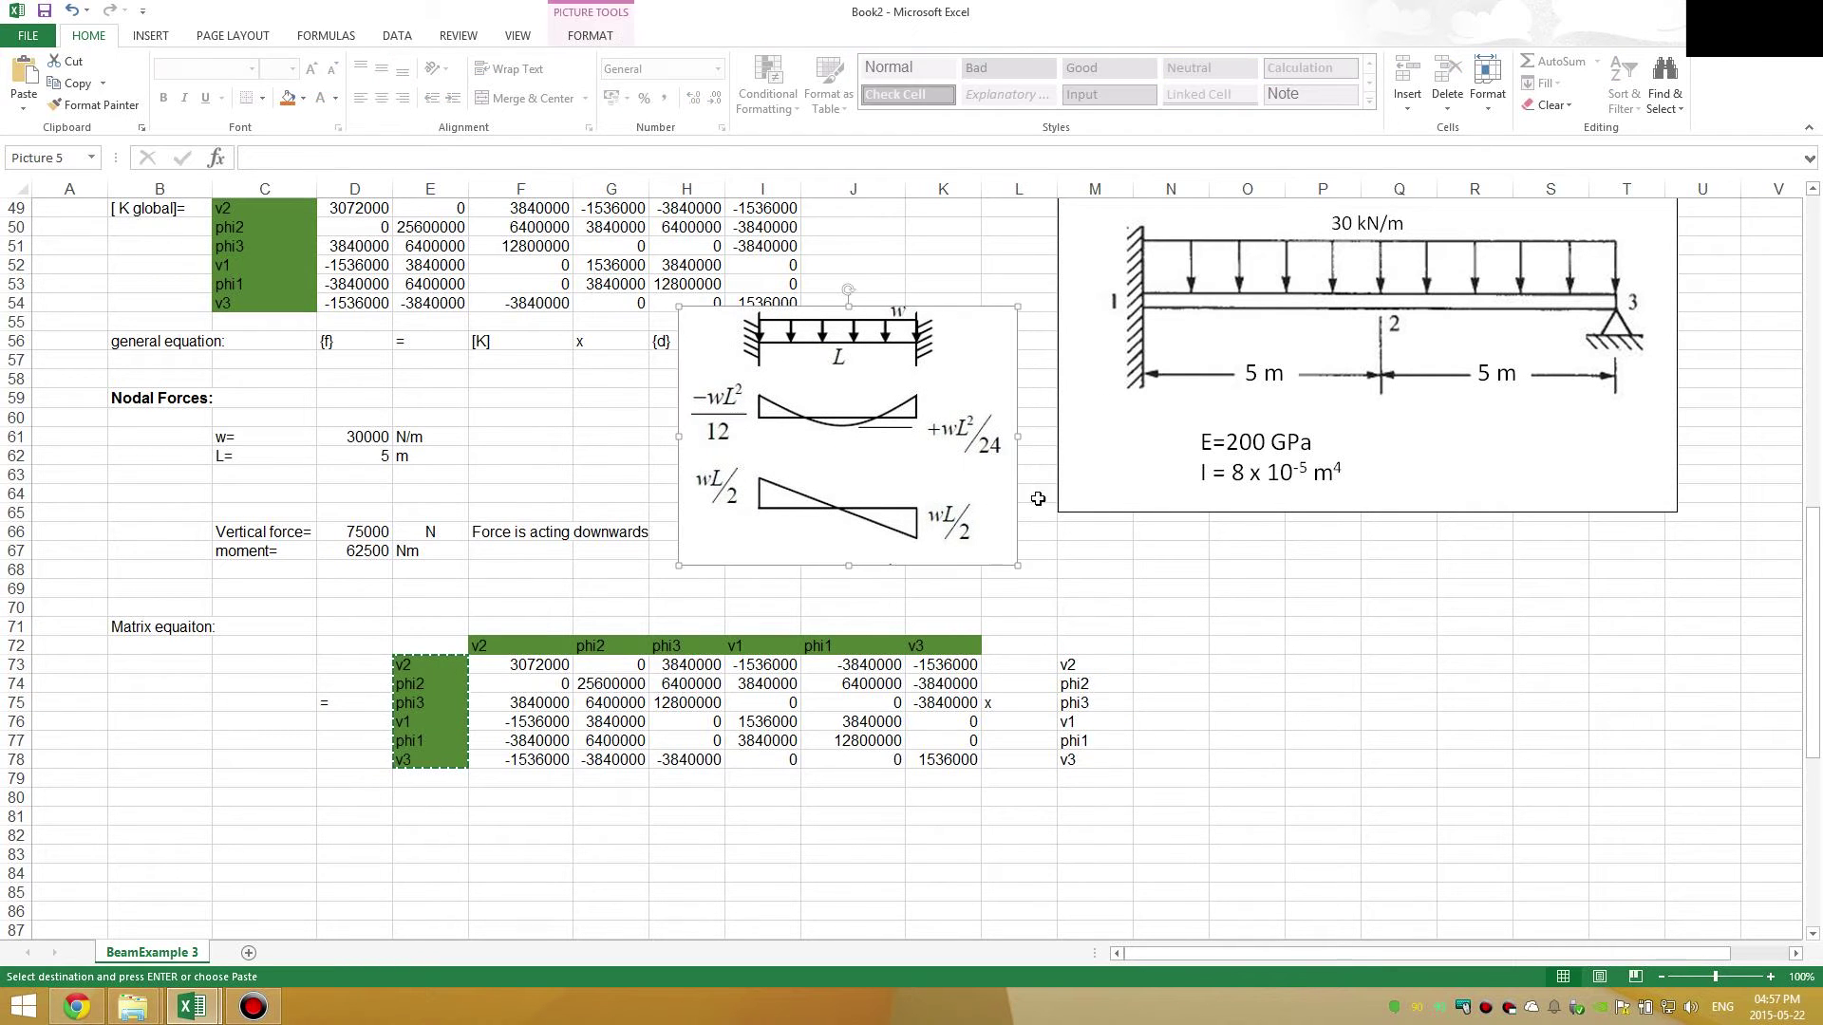
click(1092, 560)
click(1129, 477)
drag(1114, 502, 1091, 556)
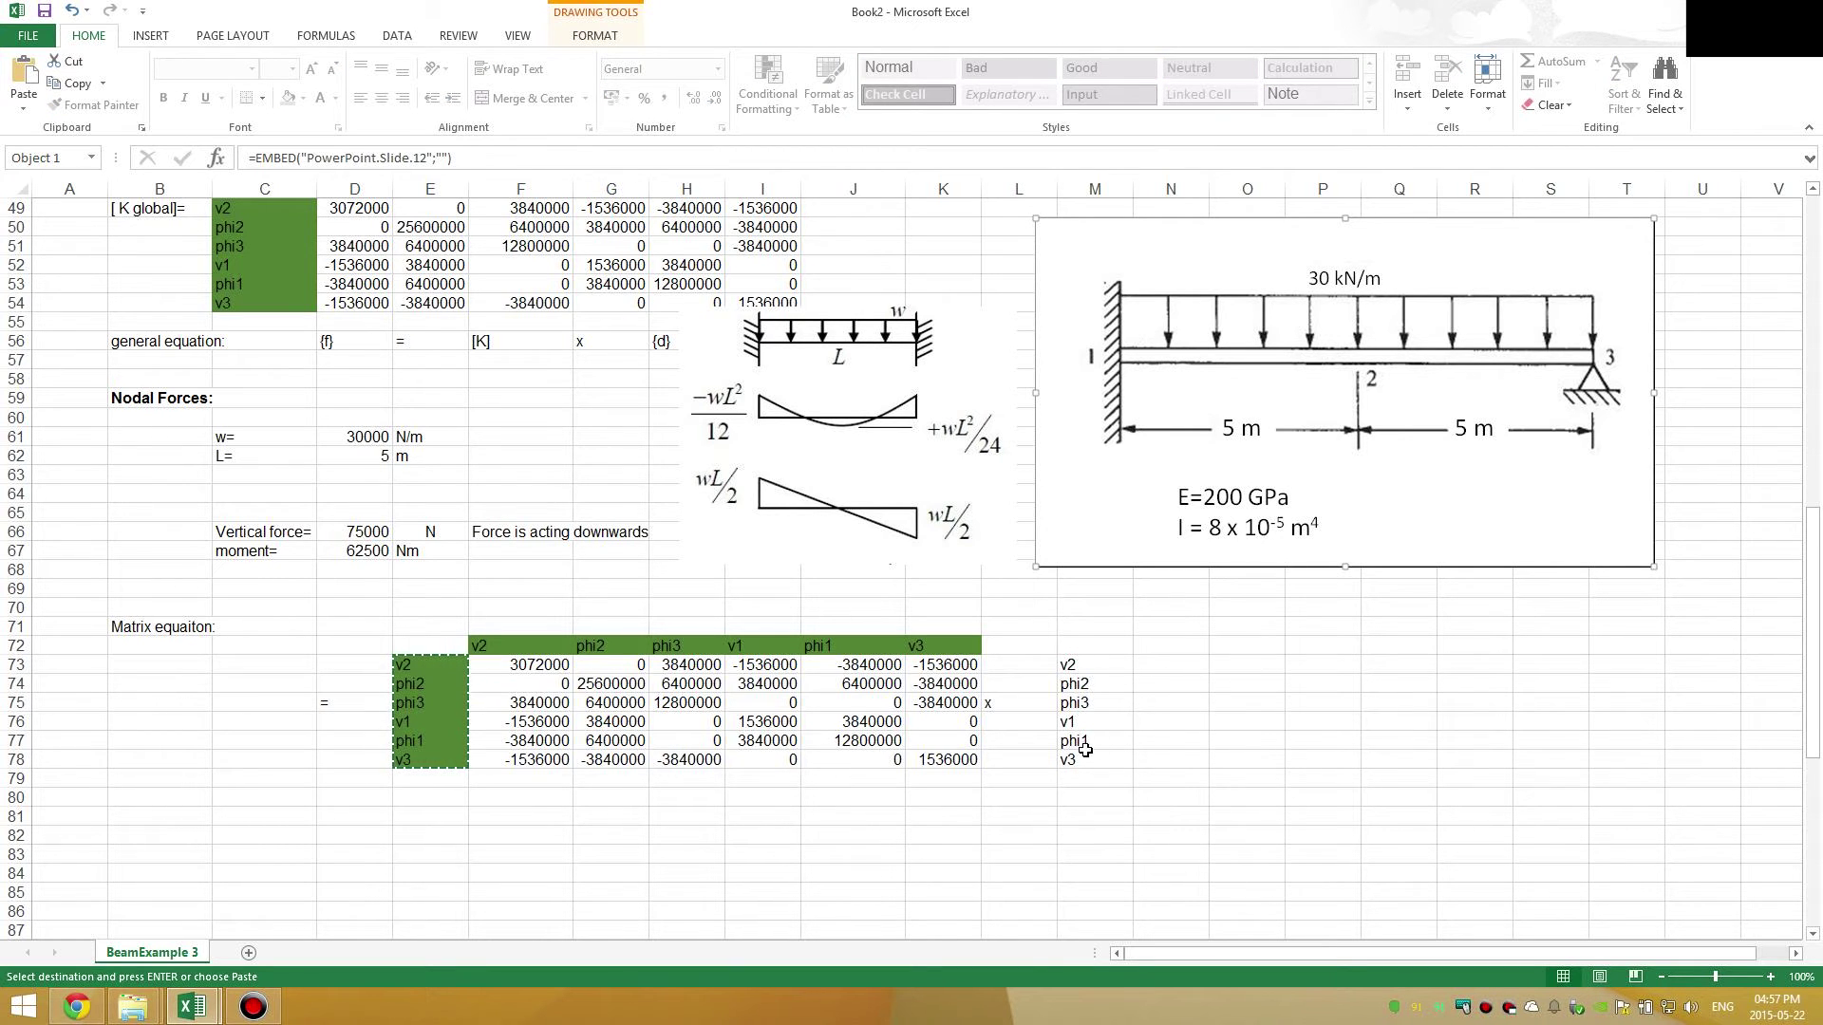
- Replace the restrained displacements v1, phi1 and v3 in M76:M78 with 0
drag(1074, 729, 1073, 759)
click(1071, 809)
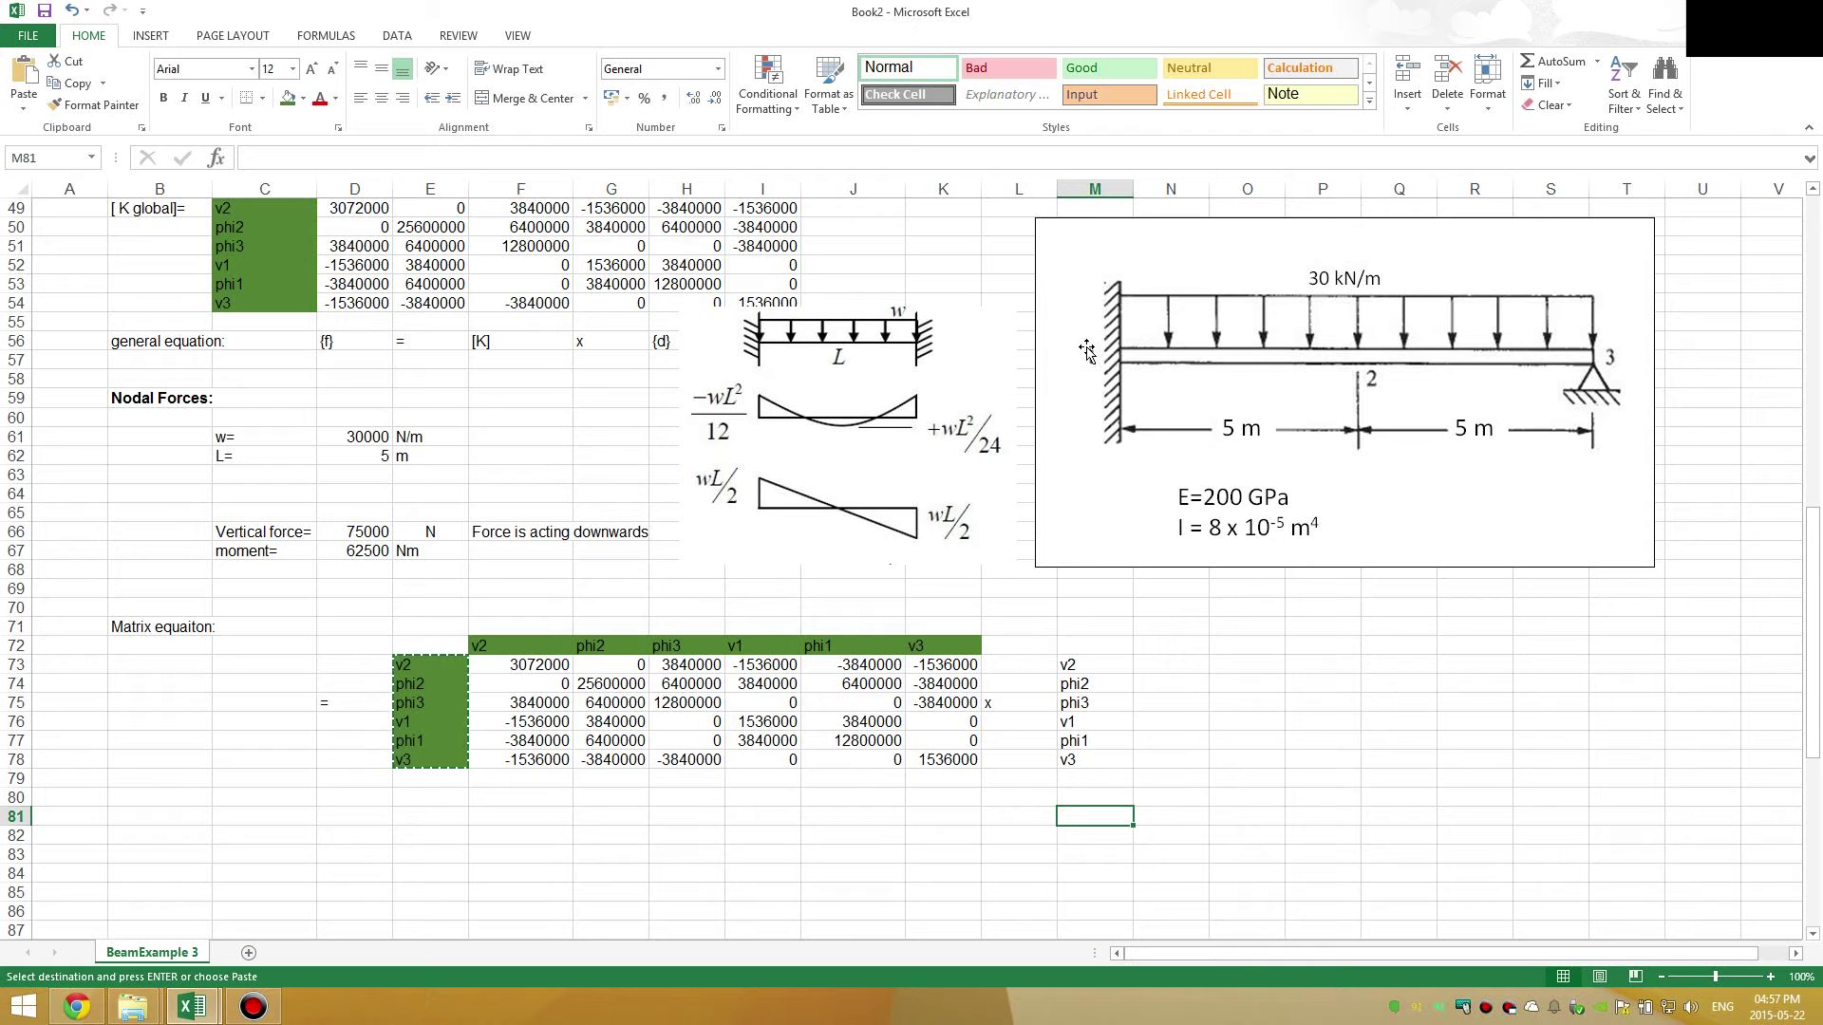
click(1087, 723)
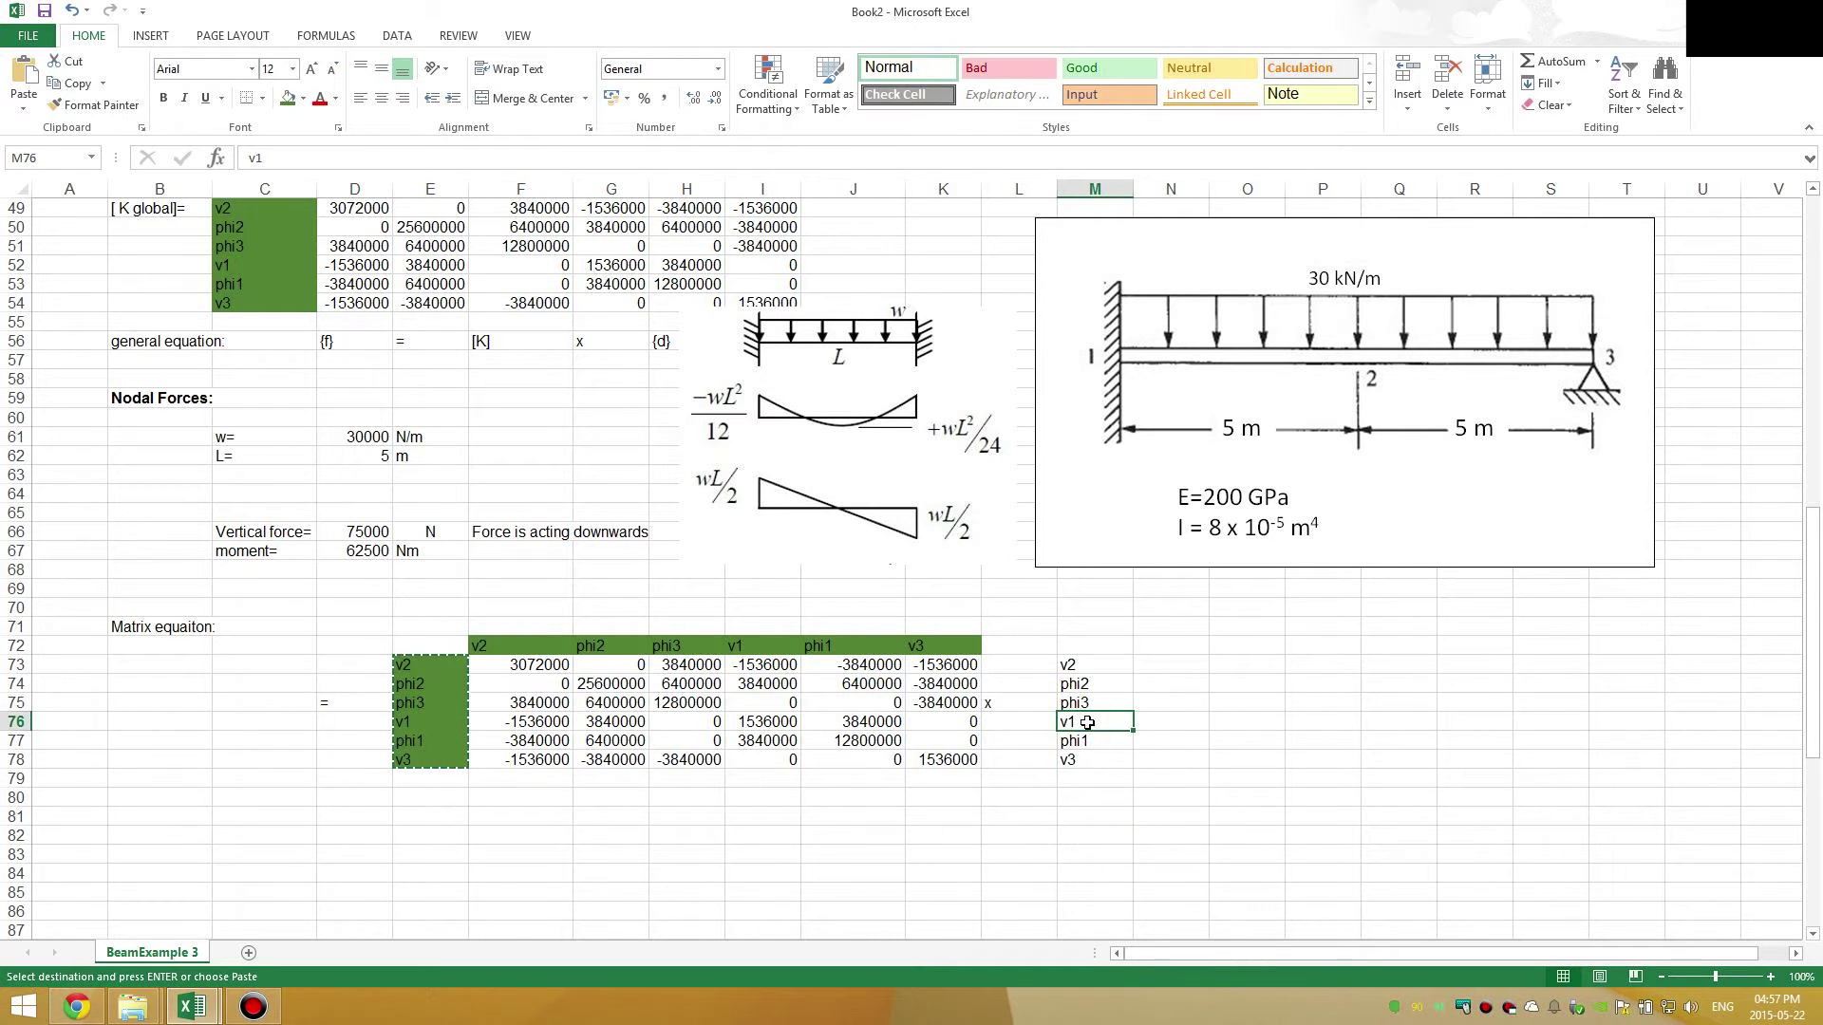
text(0)
key(Return)
text(0)
key(Return)
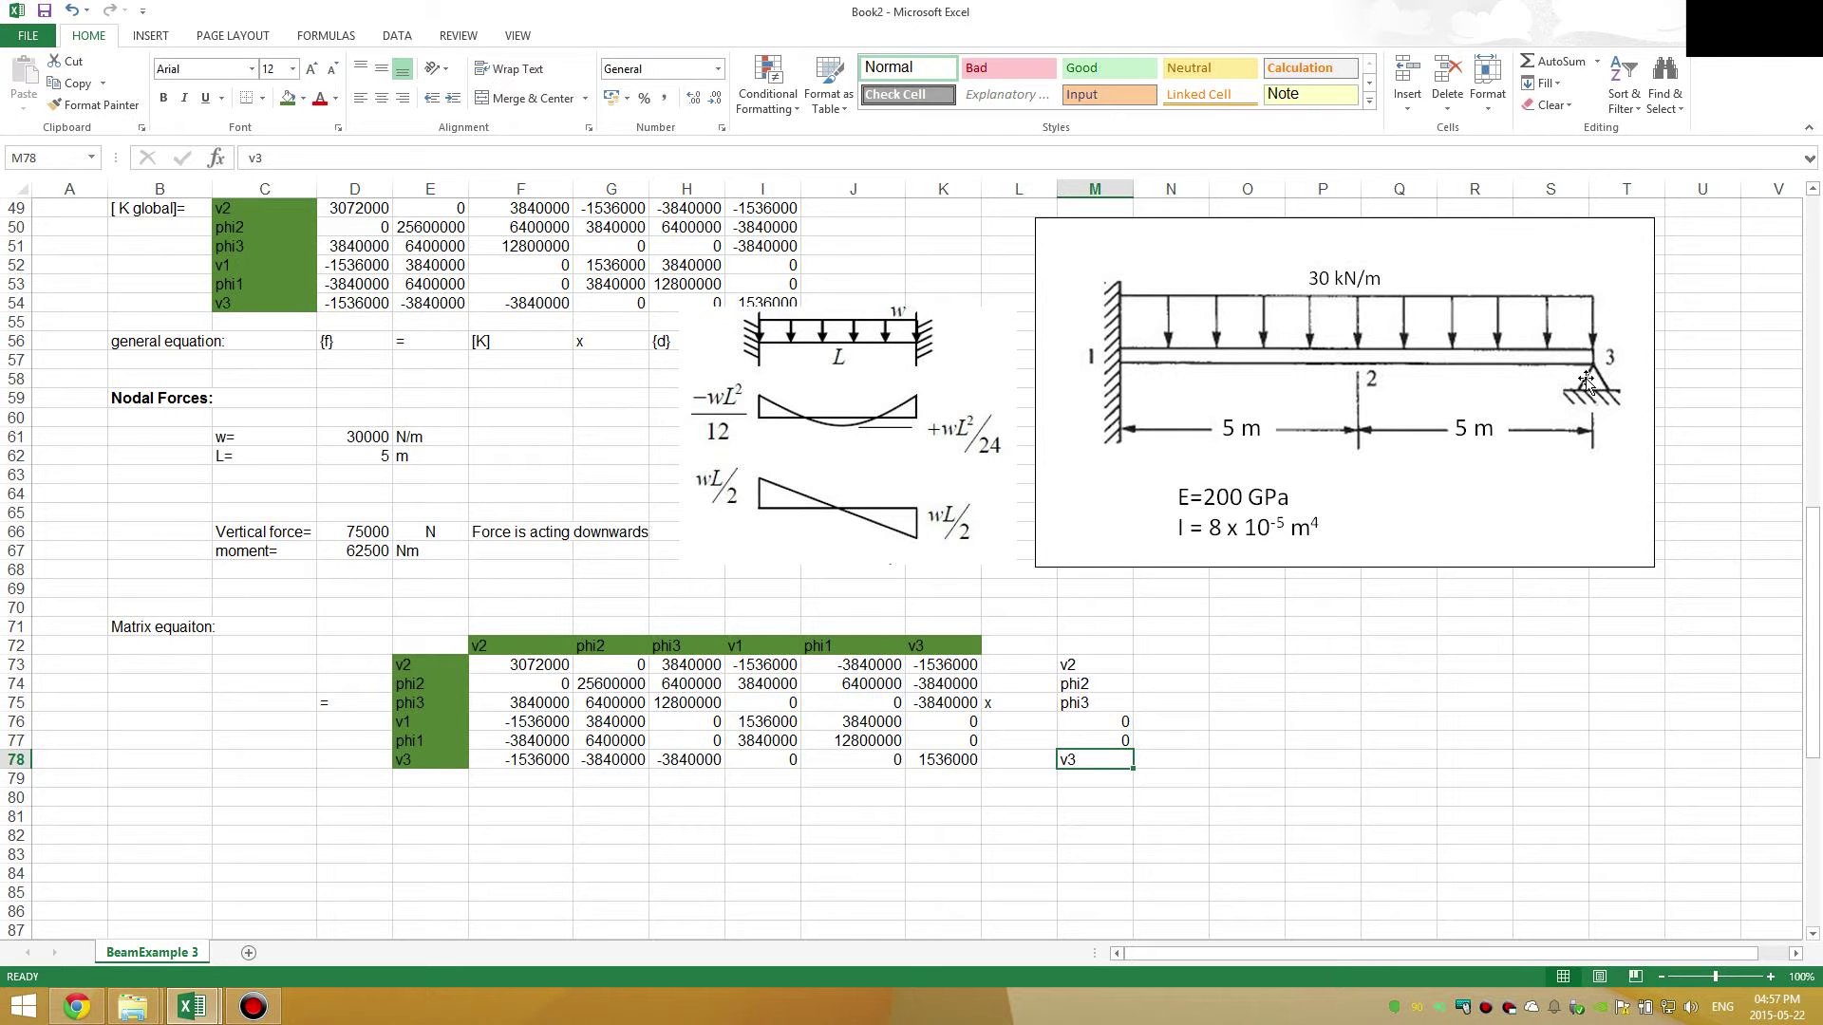
text(0)
key(Return)
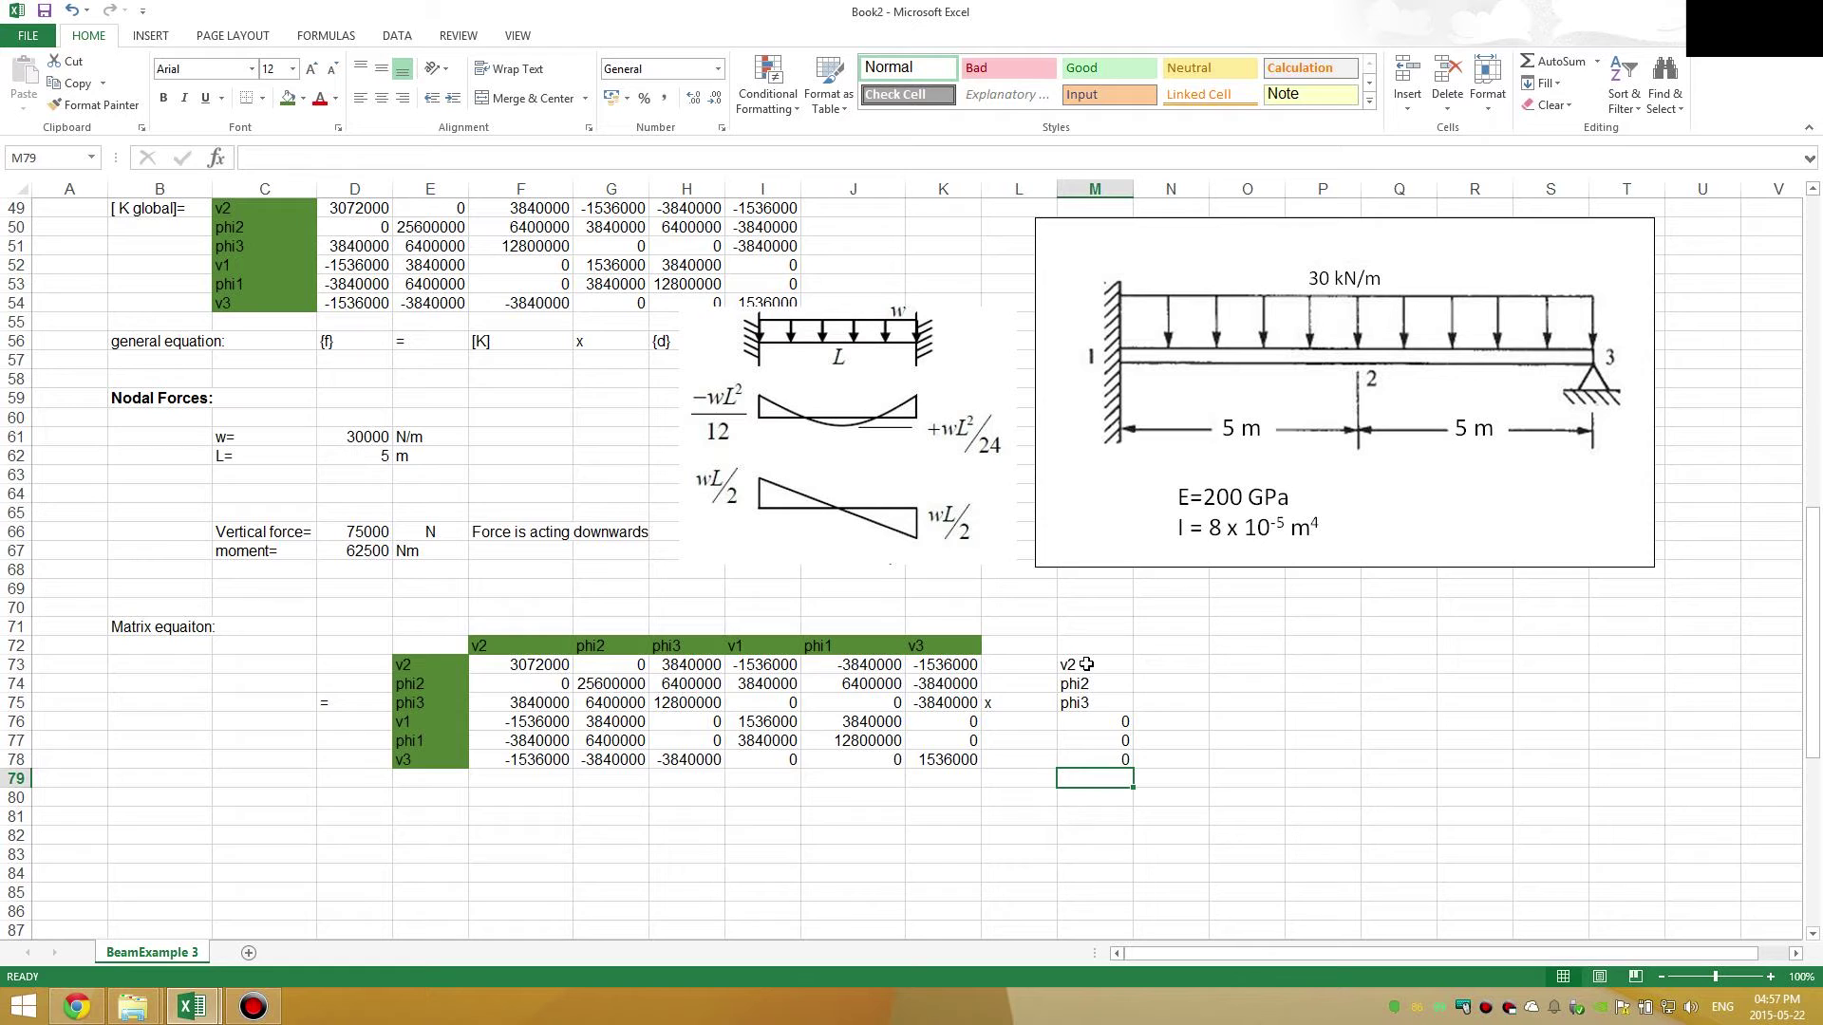
drag(1086, 664, 1086, 708)
click(410, 845)
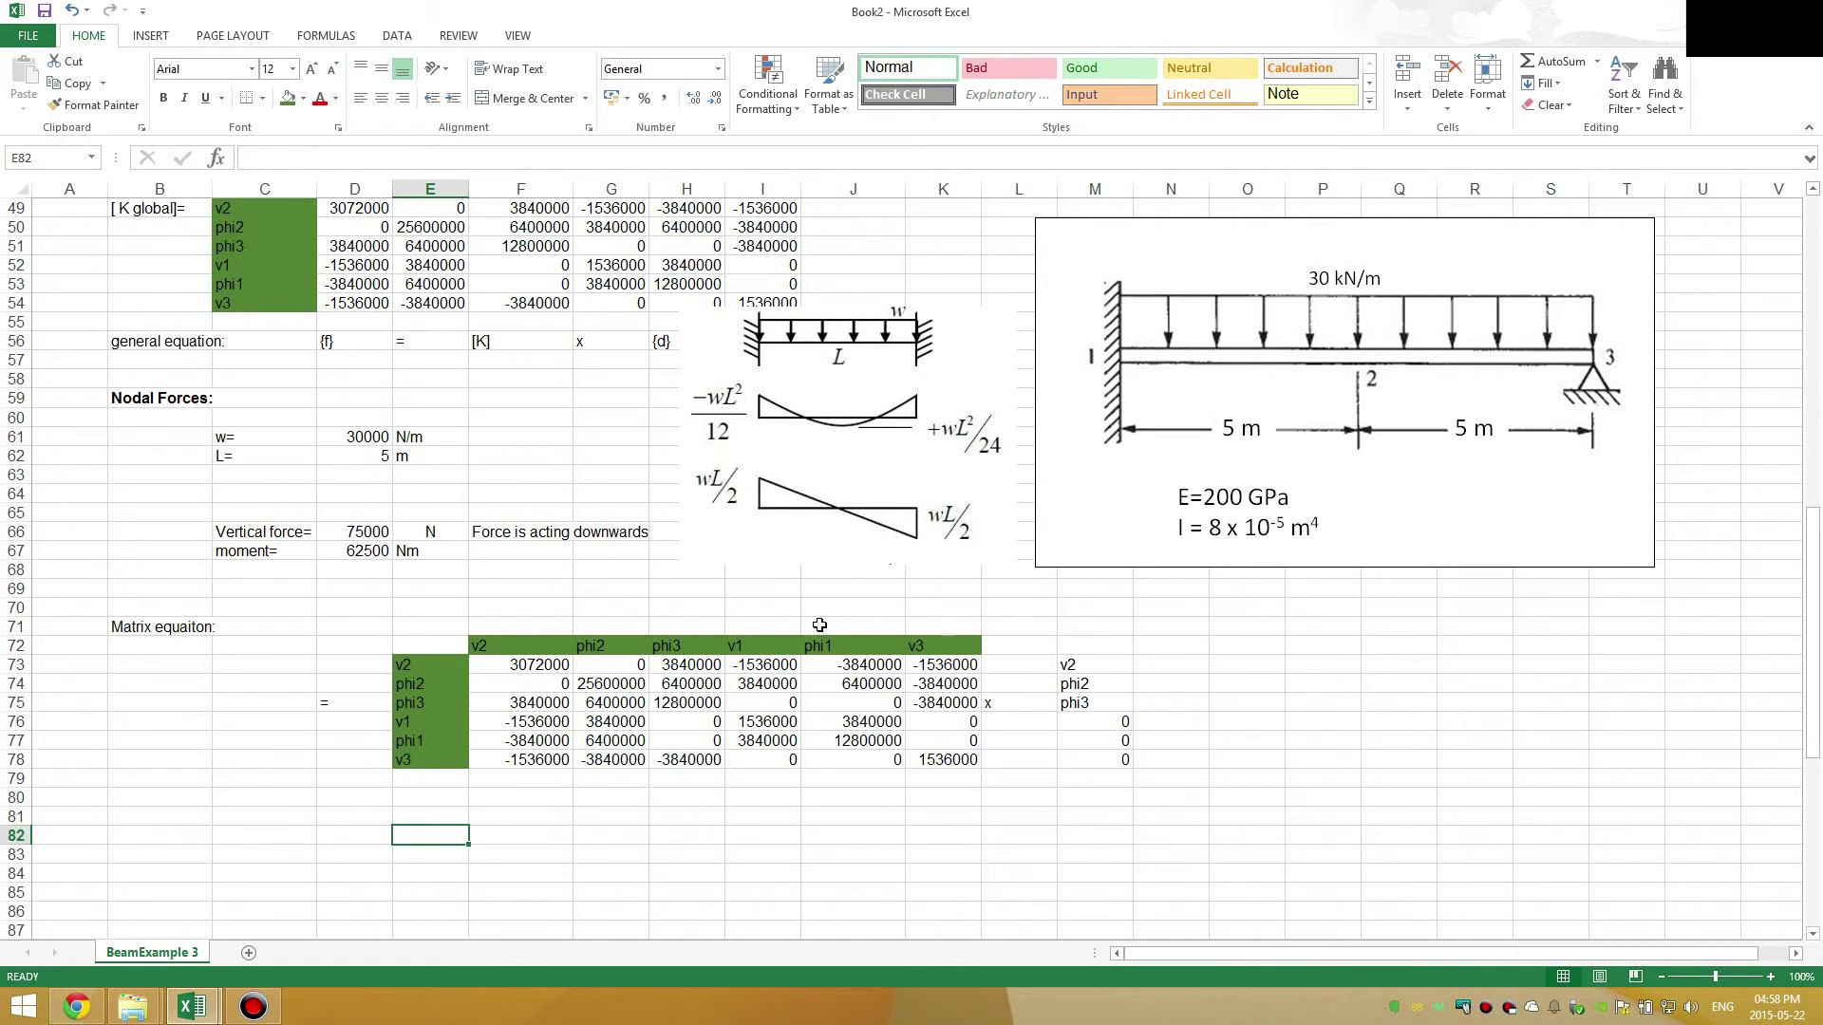
drag(267, 661, 266, 751)
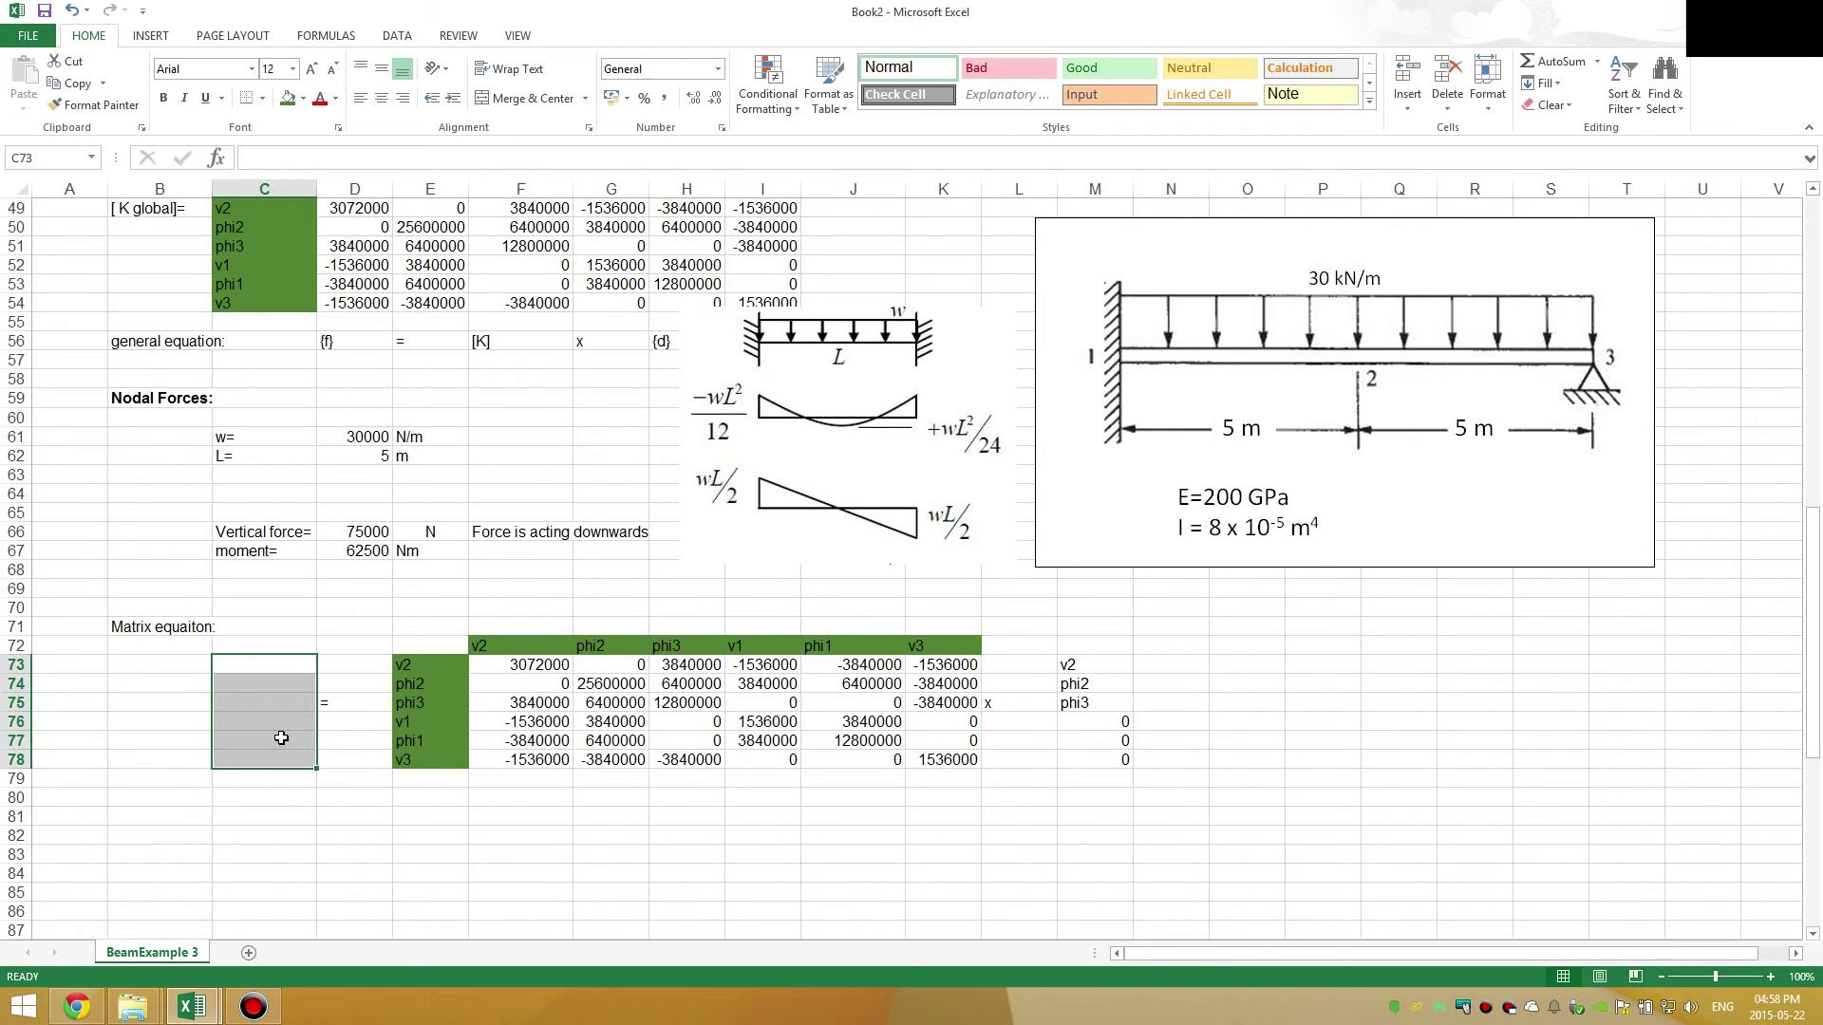
click(279, 736)
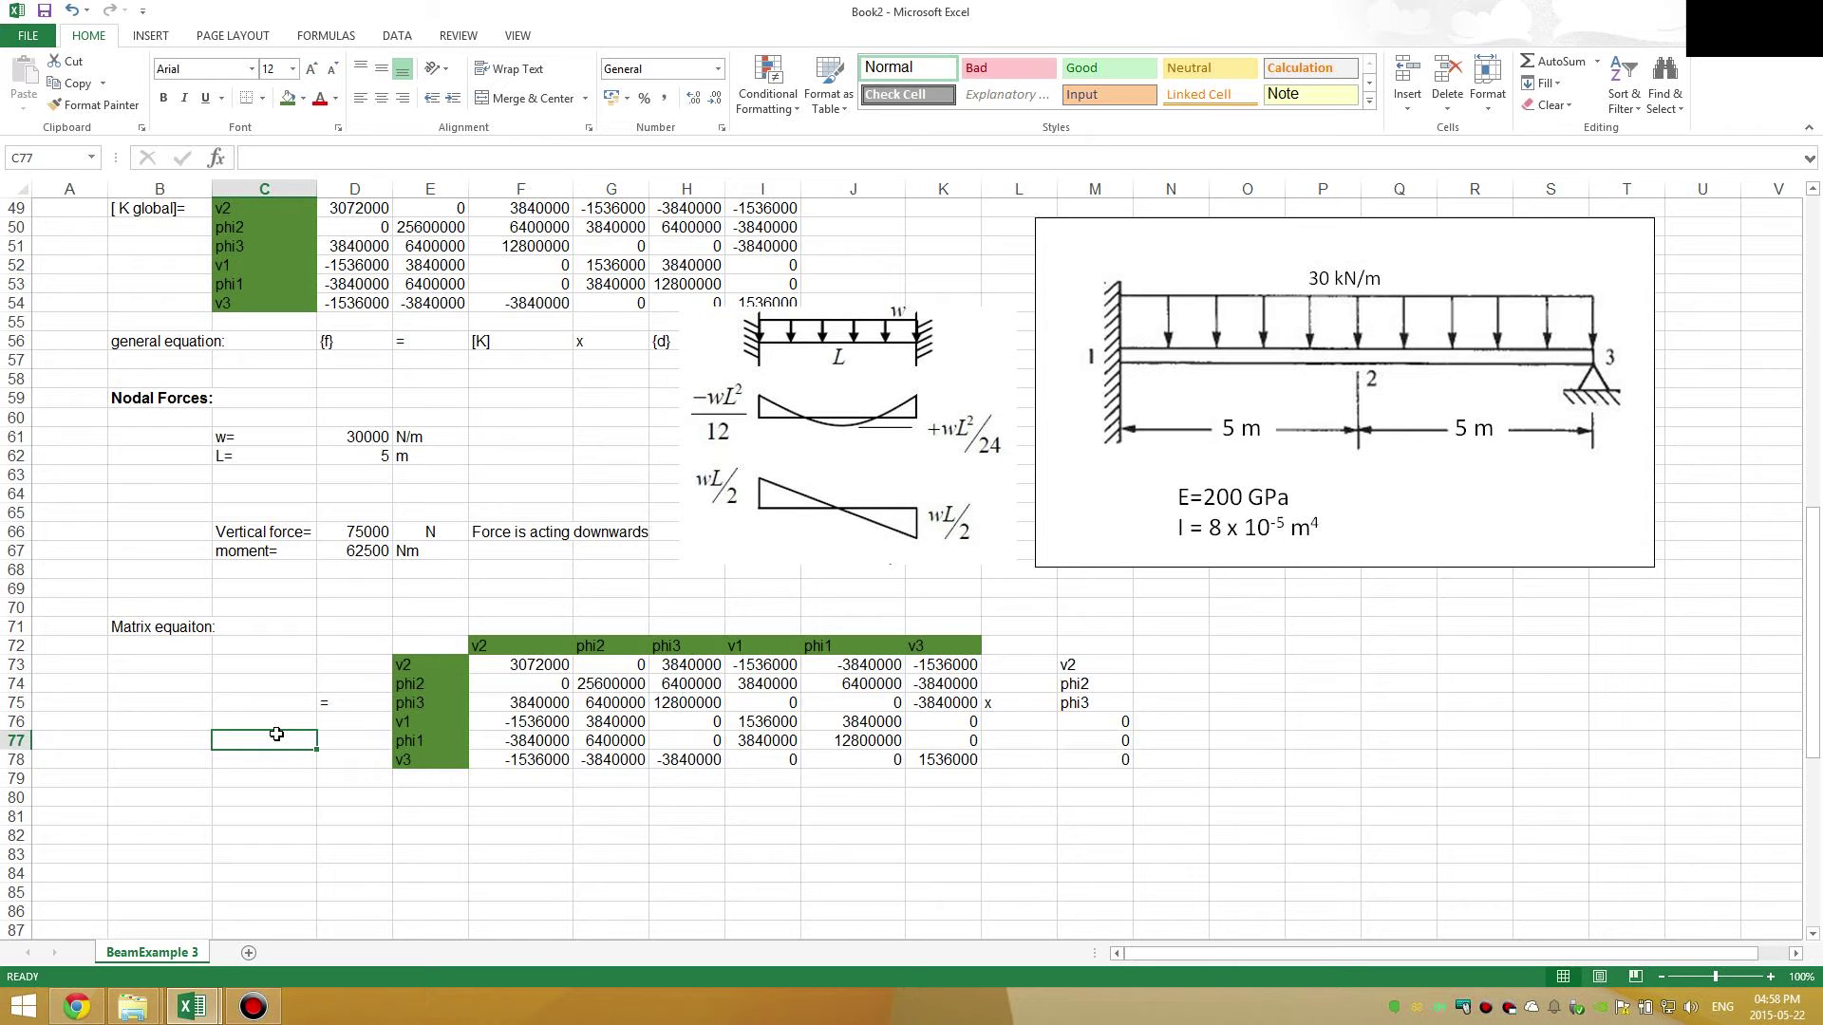
- Move the heading "Matrix equaiton:" from B71 to A71
click(153, 628)
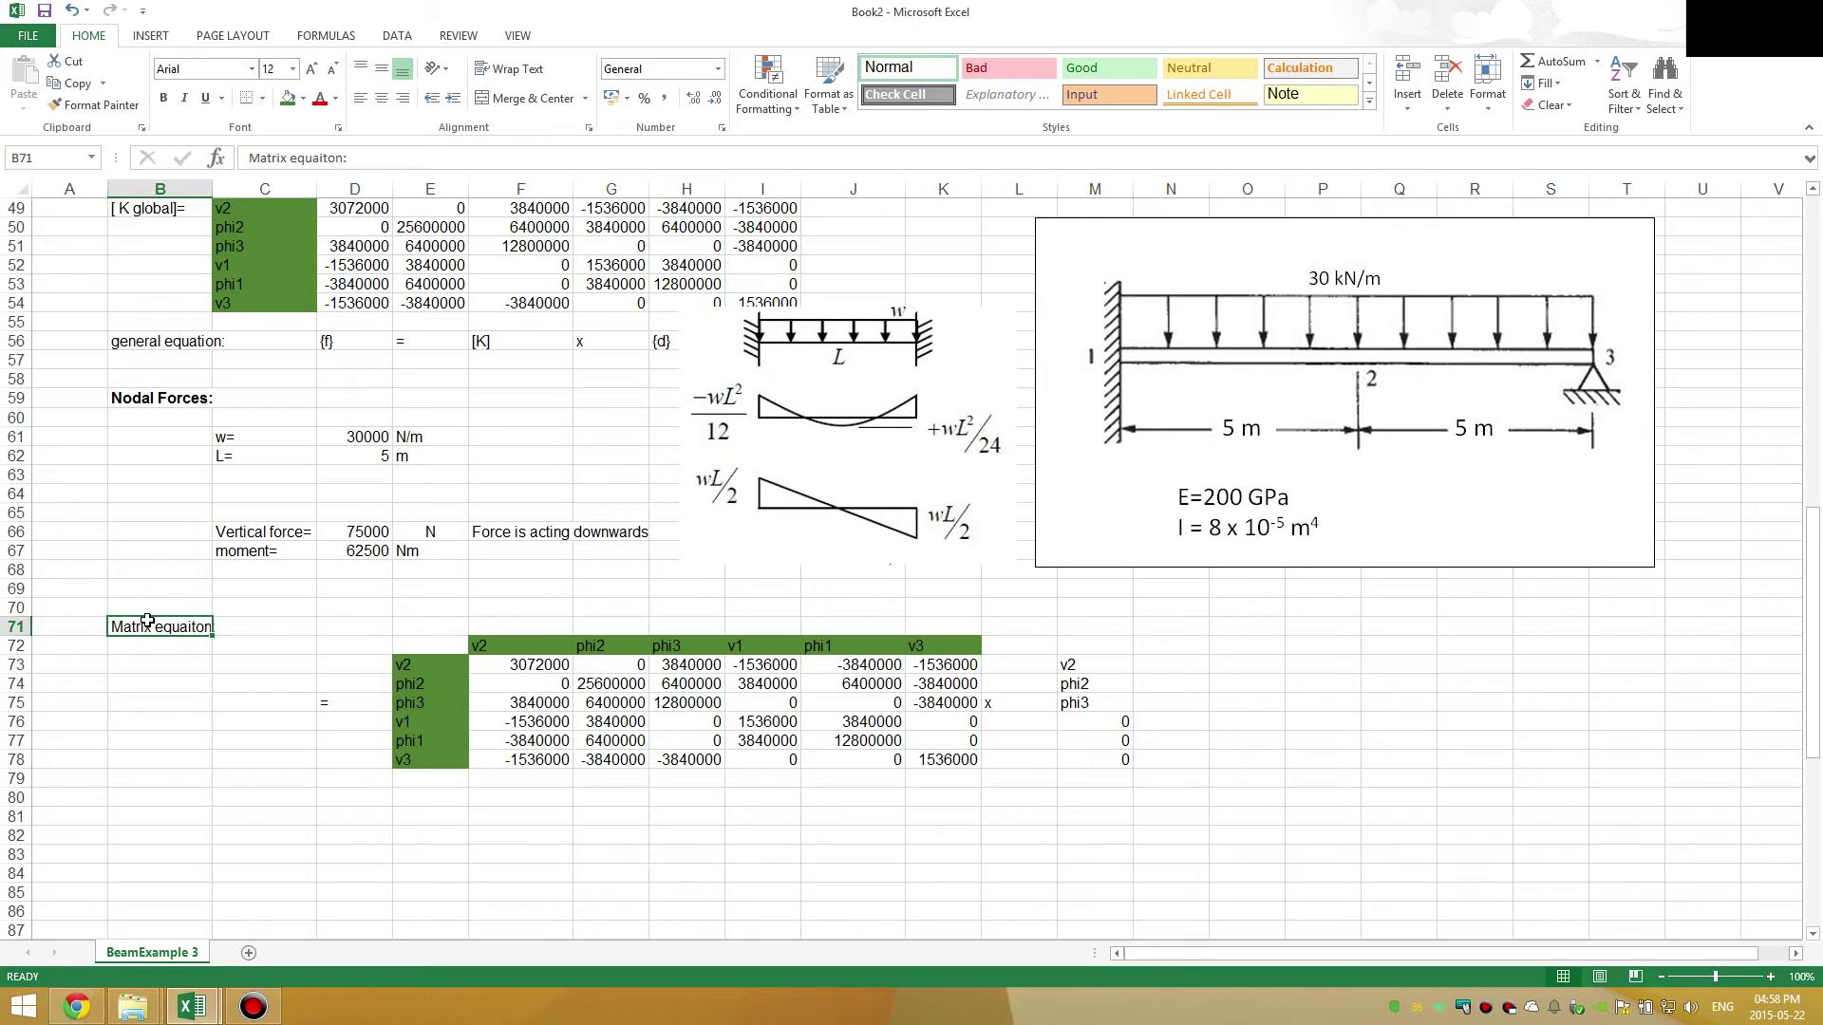
drag(150, 619, 46, 623)
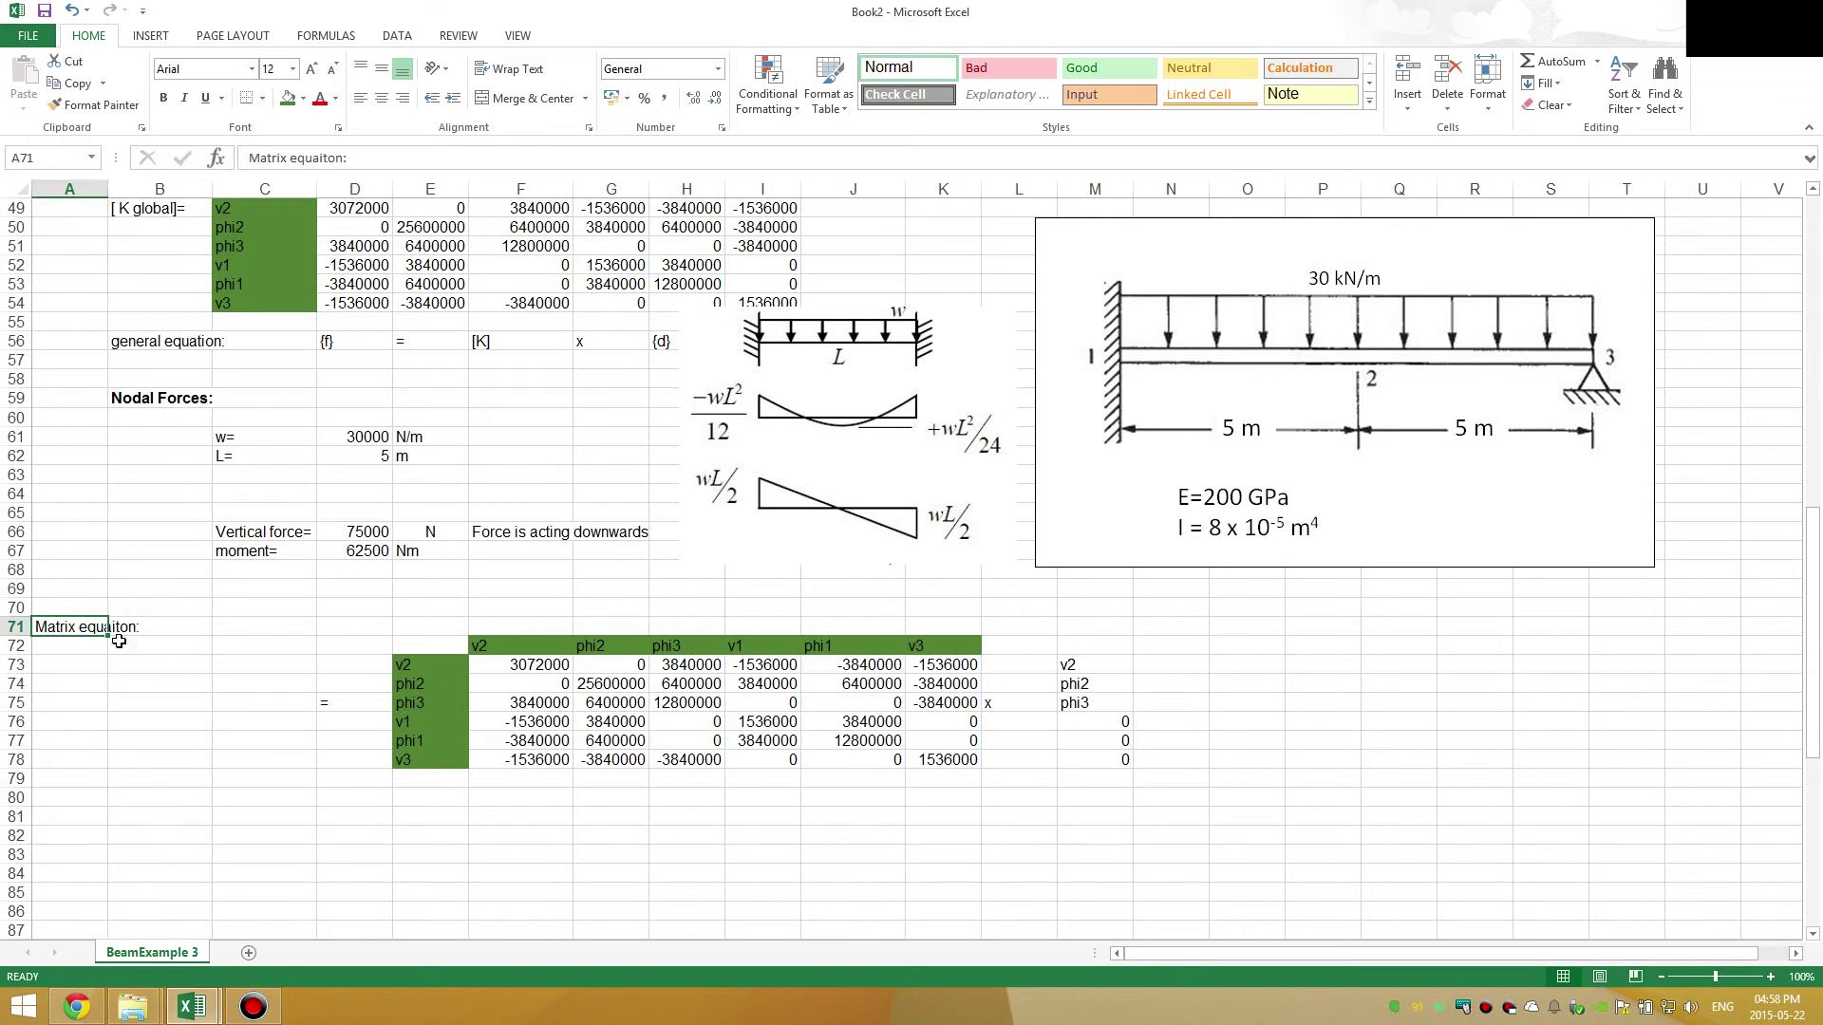
click(172, 685)
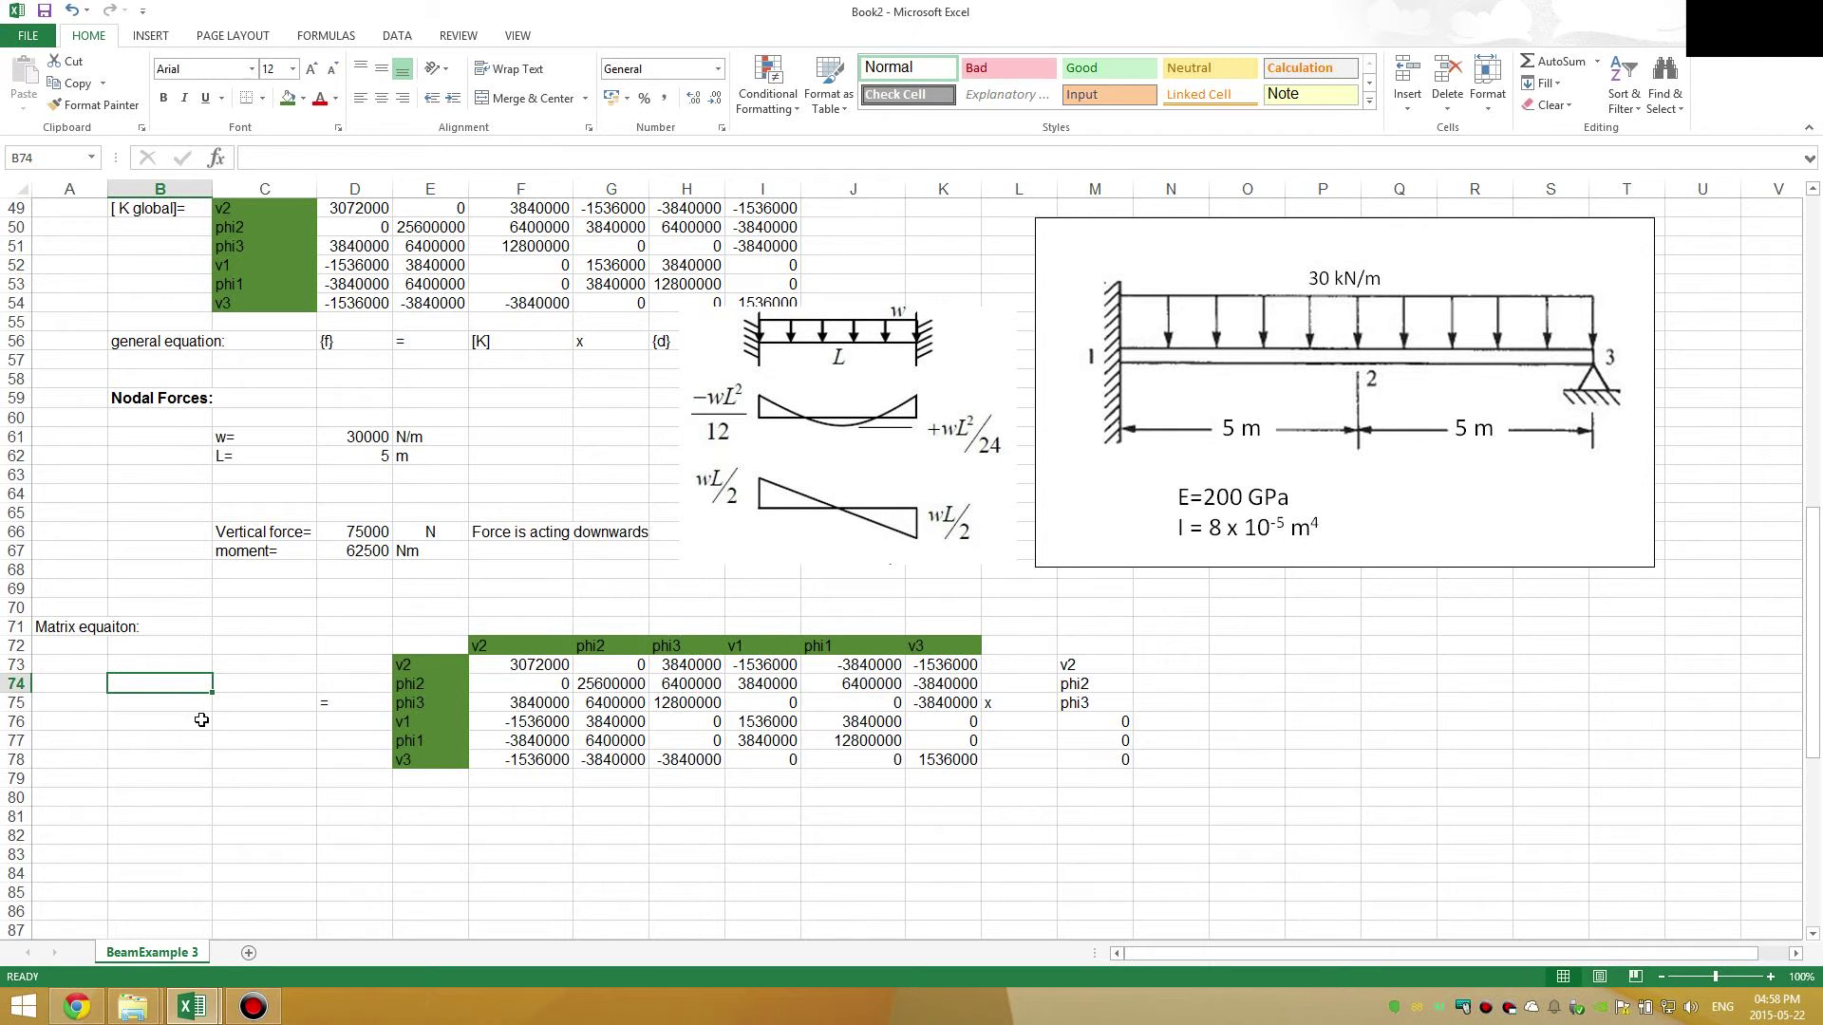
- Shift the stiffness matrix and displacement vector block in D72:M78 one column to the right
drag(363, 647, 1120, 766)
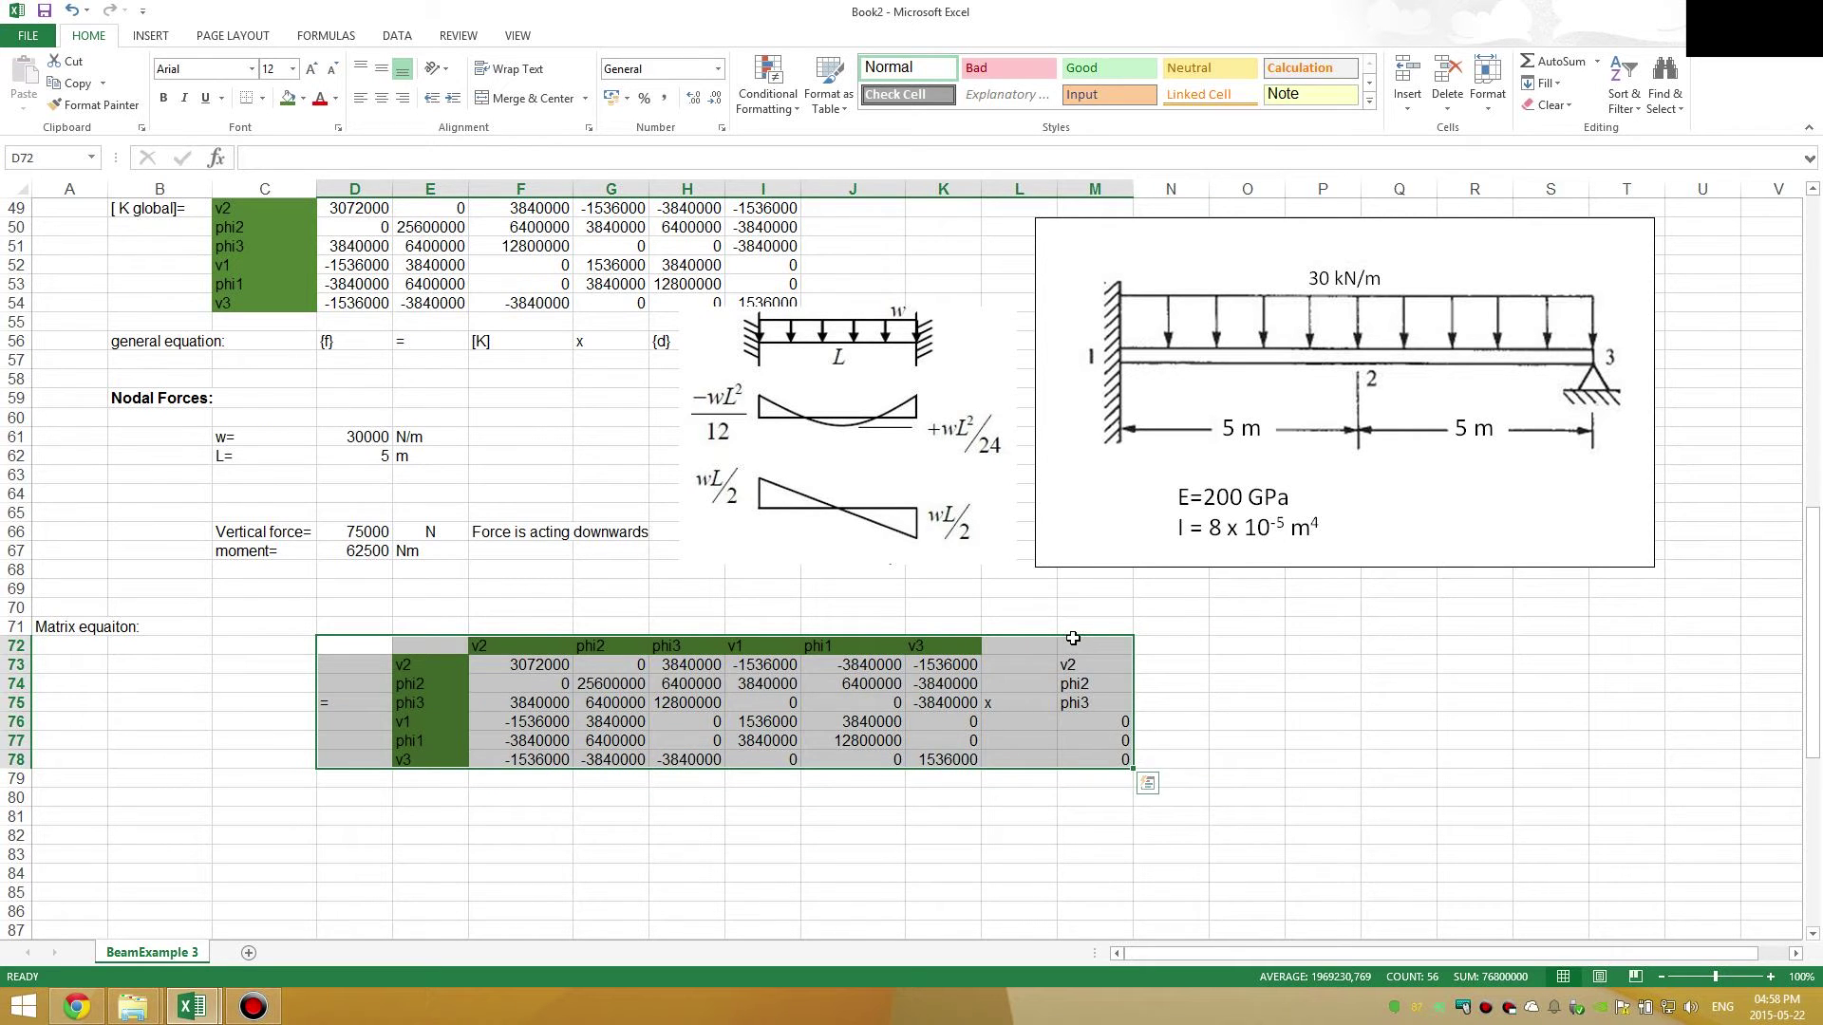
drag(1072, 638, 1147, 651)
click(276, 700)
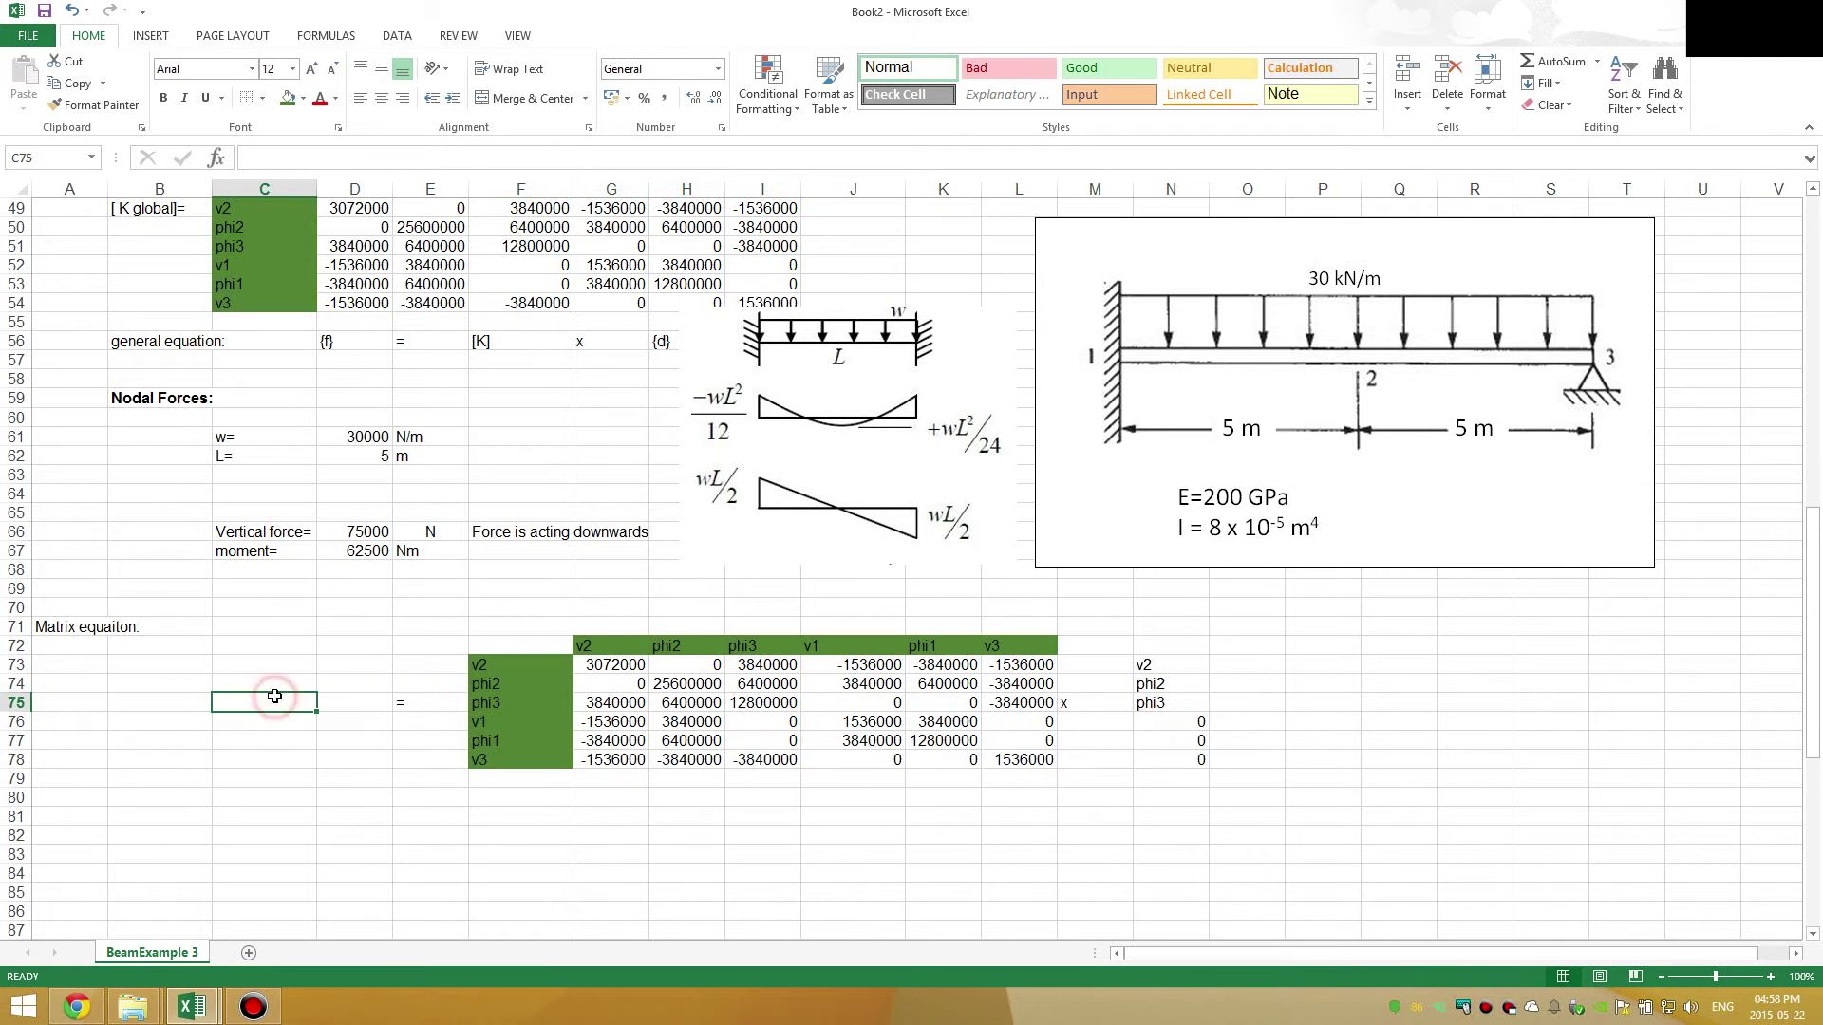
- Enter a plus sign in C73 and fill it down to C78
click(271, 670)
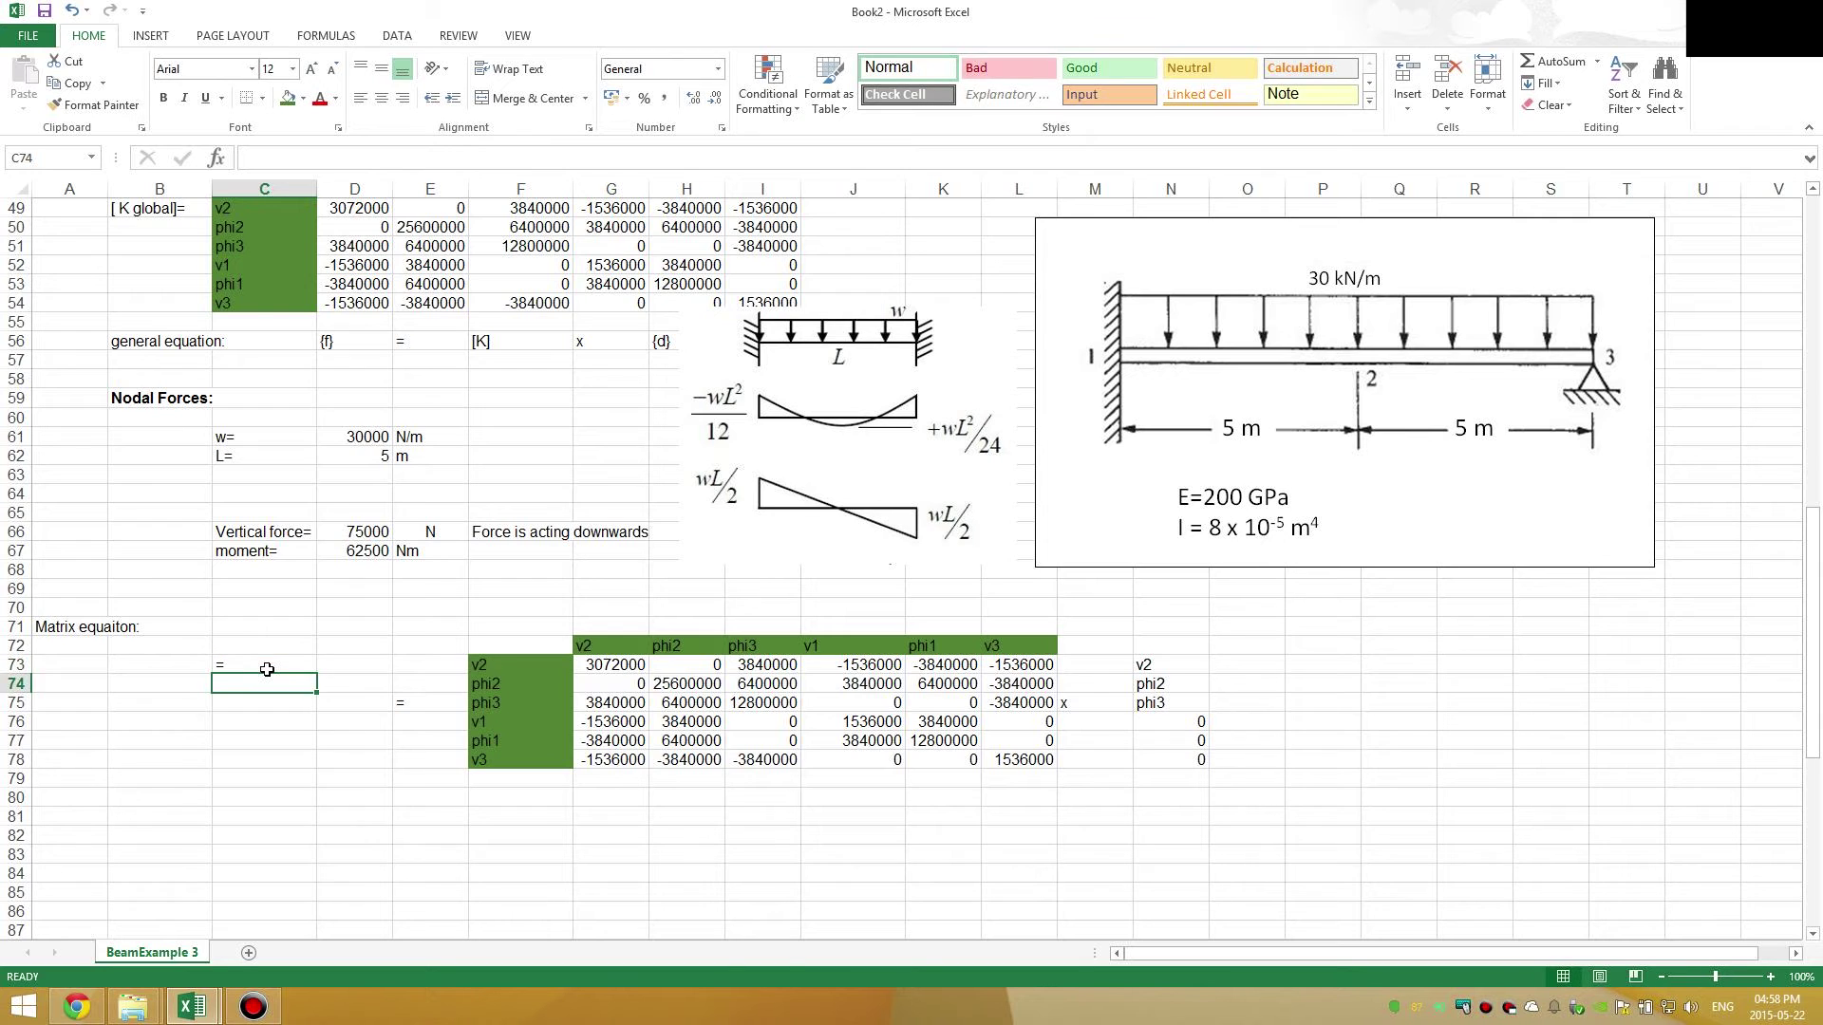
text(+)
key(ctrl+Return)
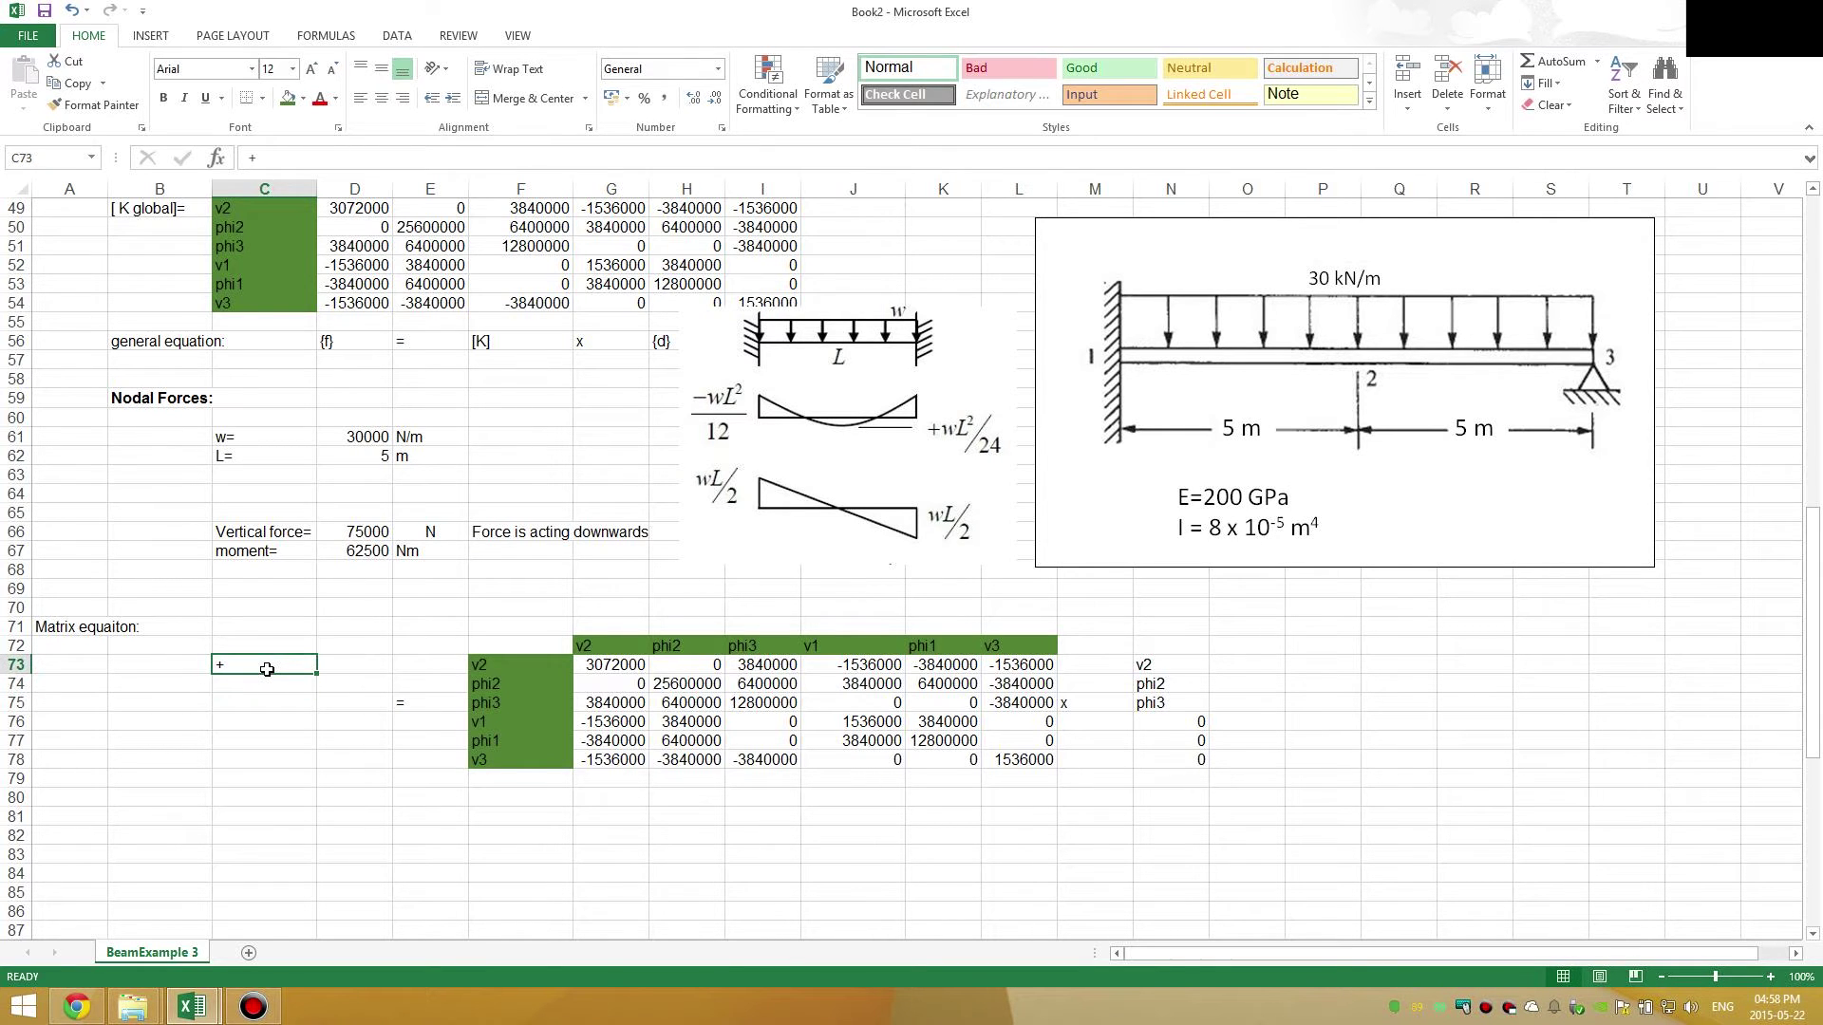
drag(318, 676, 304, 775)
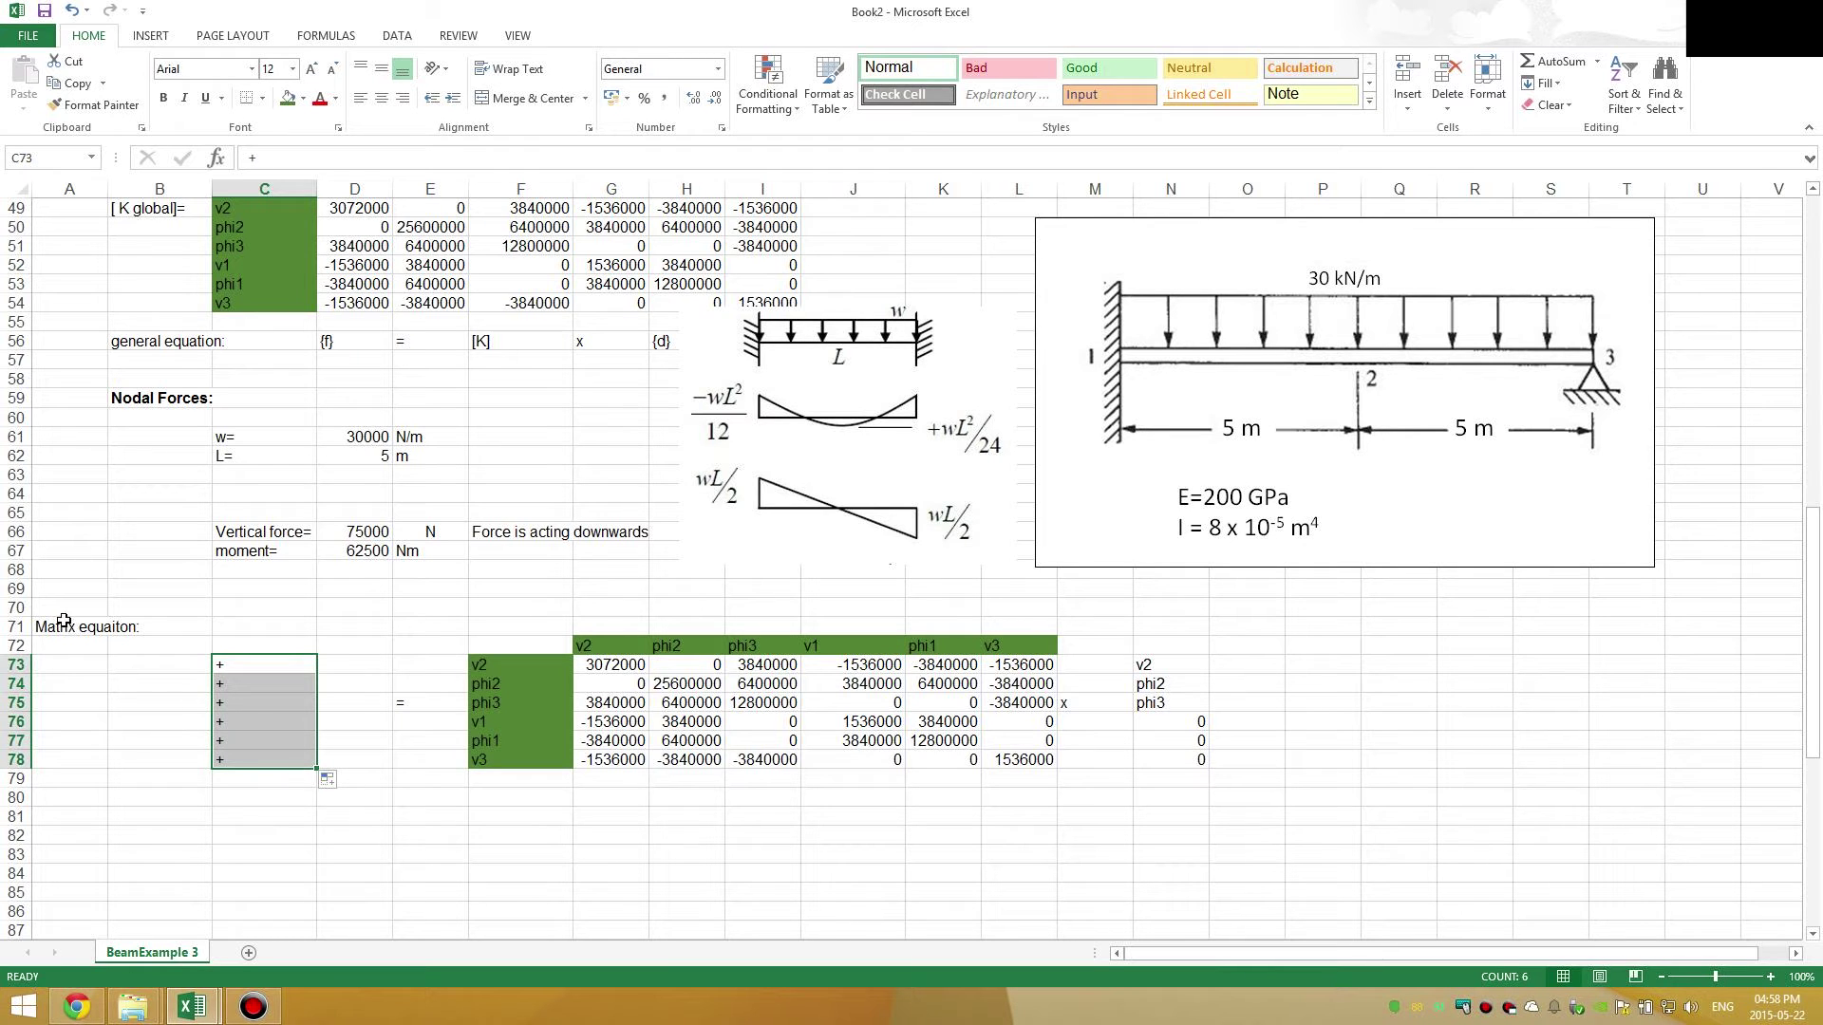
- Add the column headings "Reaction" in B72 and "Applied" in D72
click(153, 644)
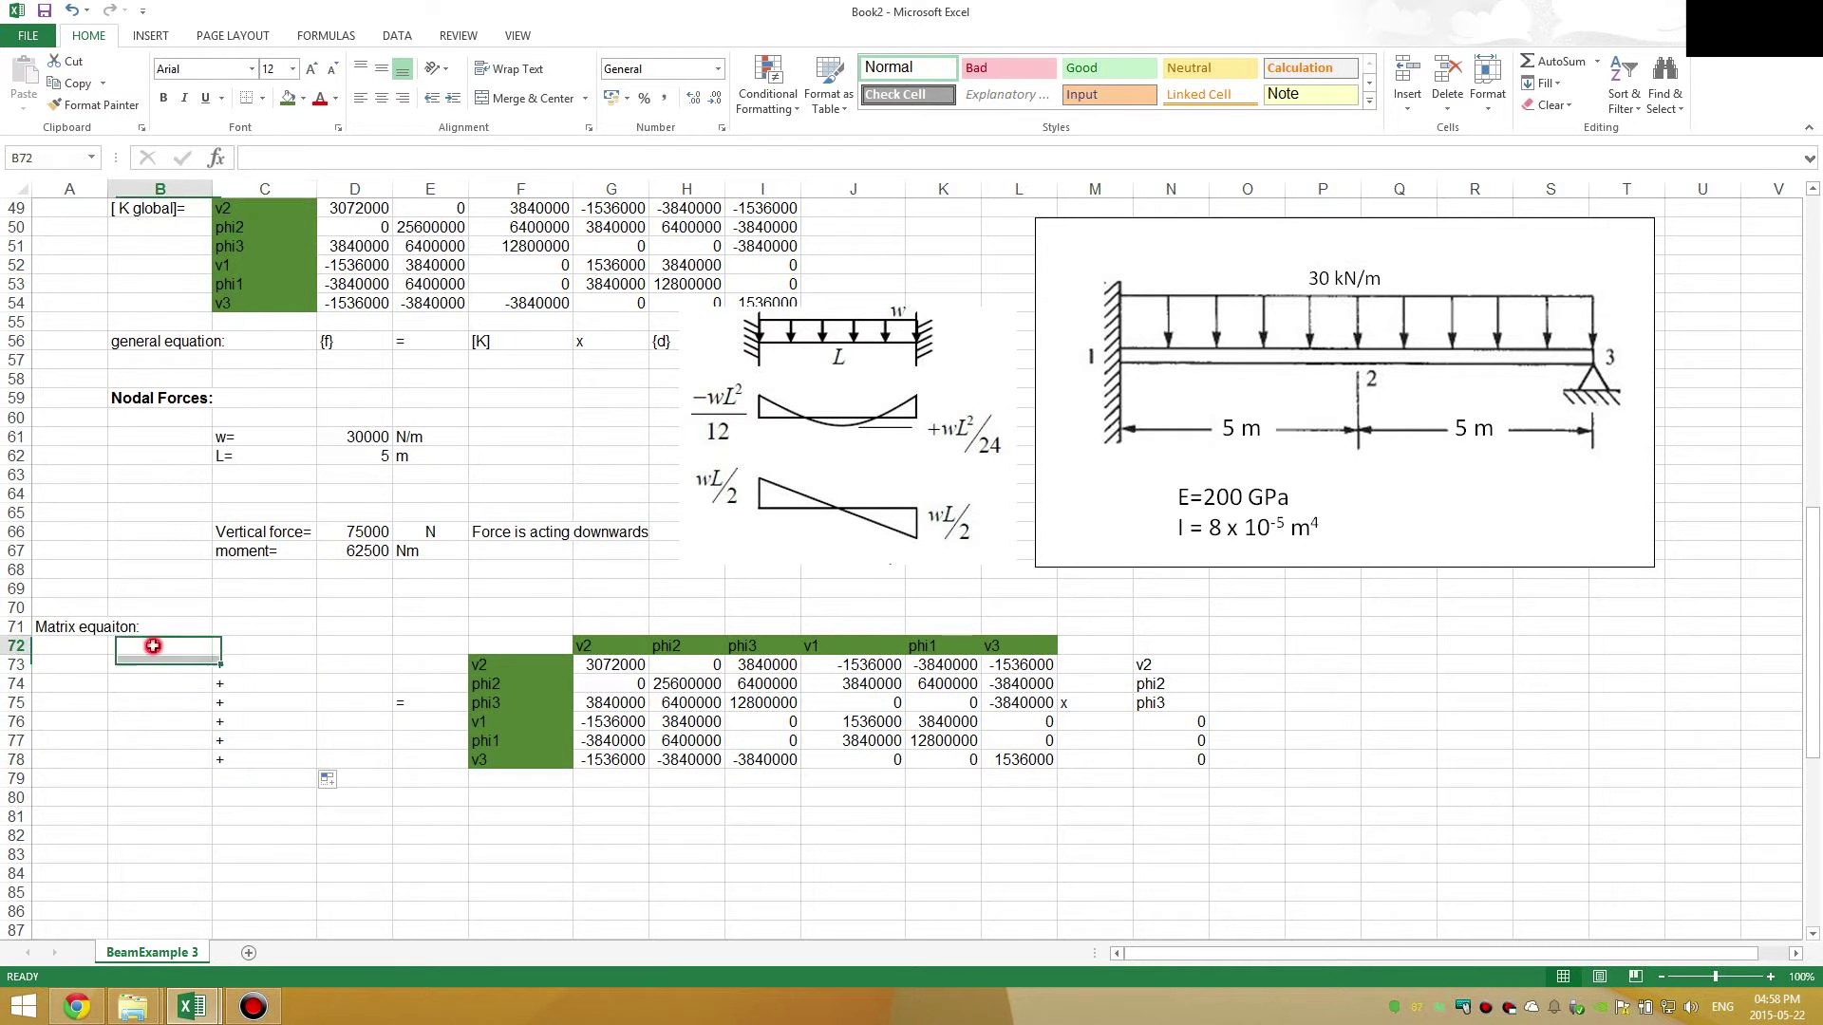
text(Reactiop)
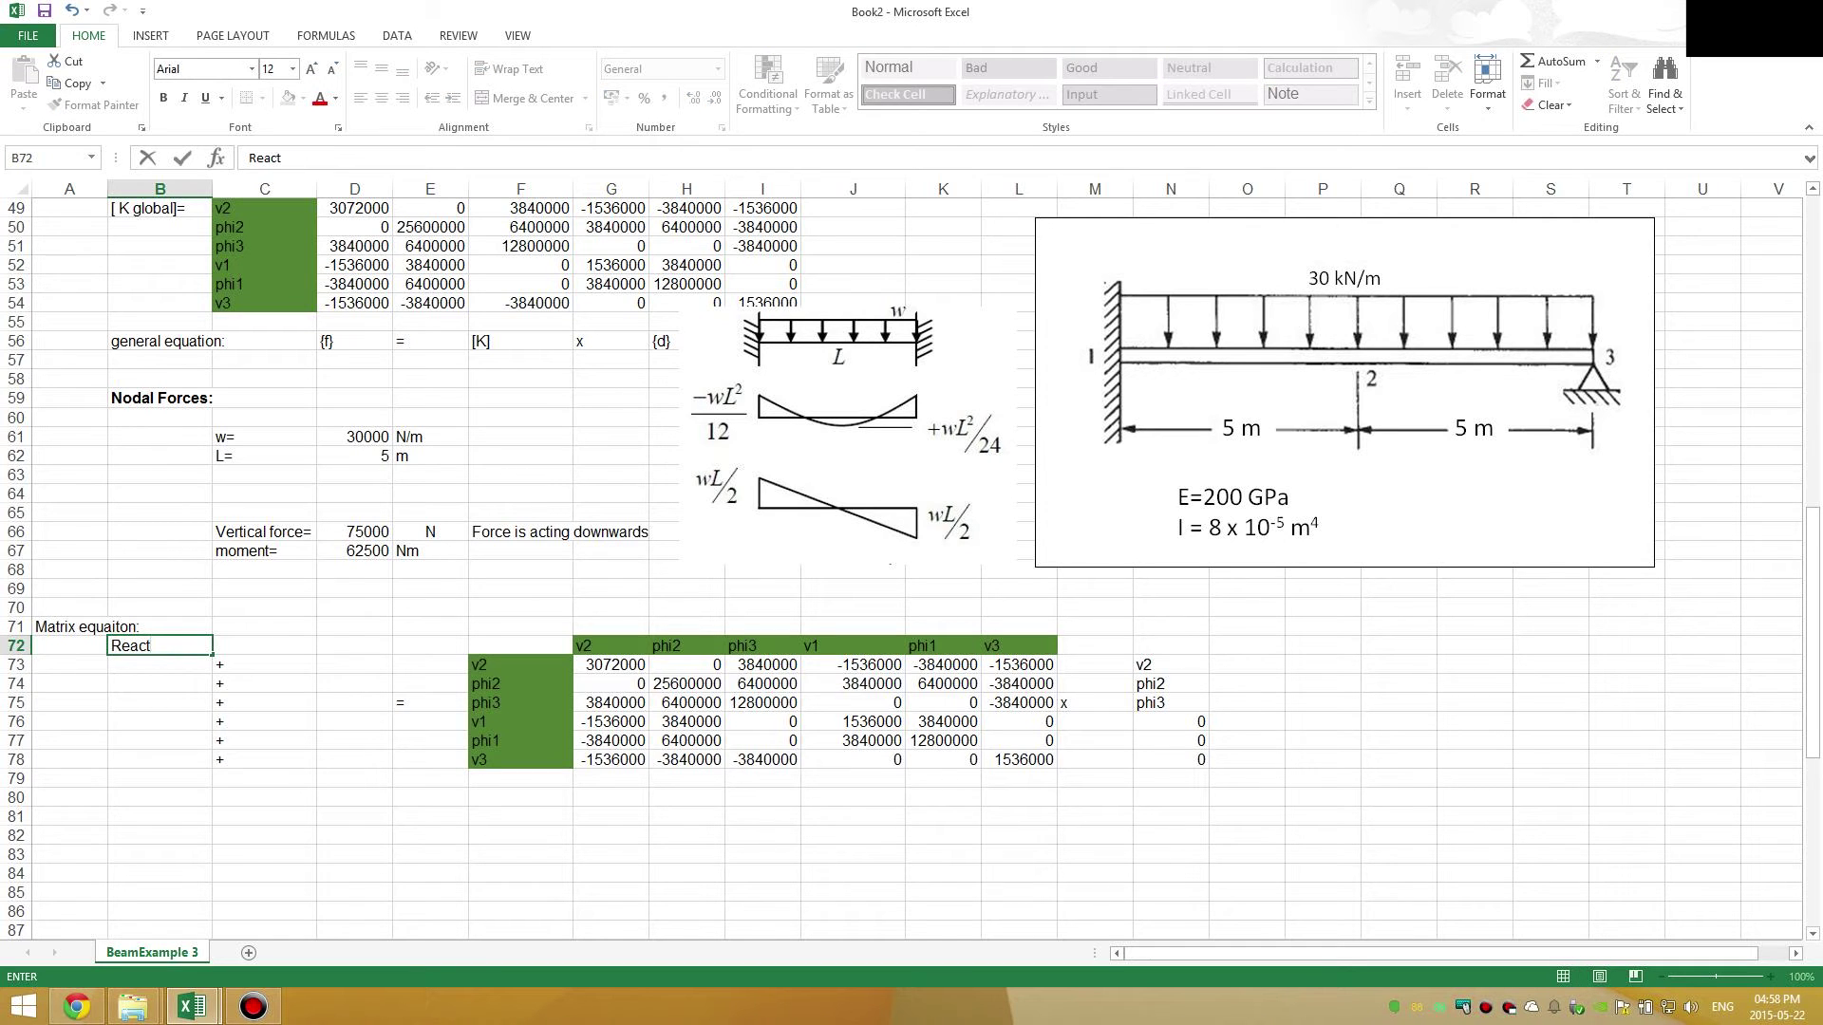
key(Tab)
key(Tab)
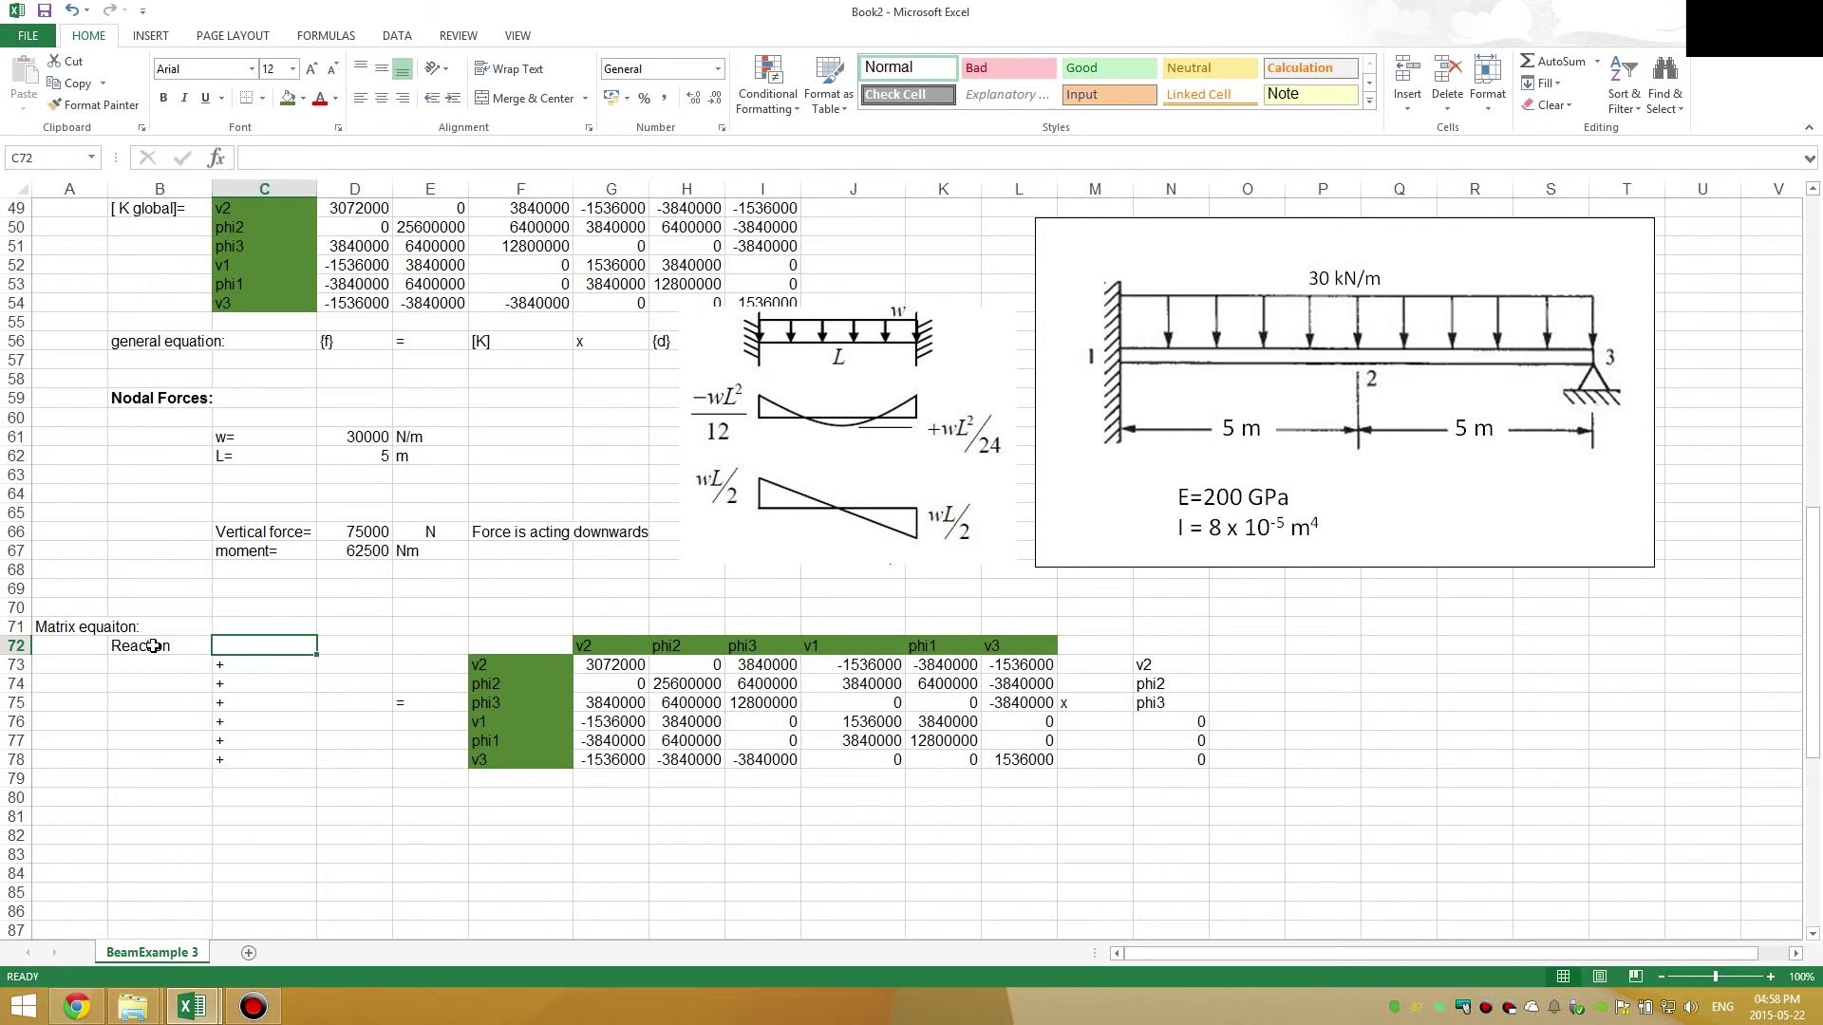
text(Applied)
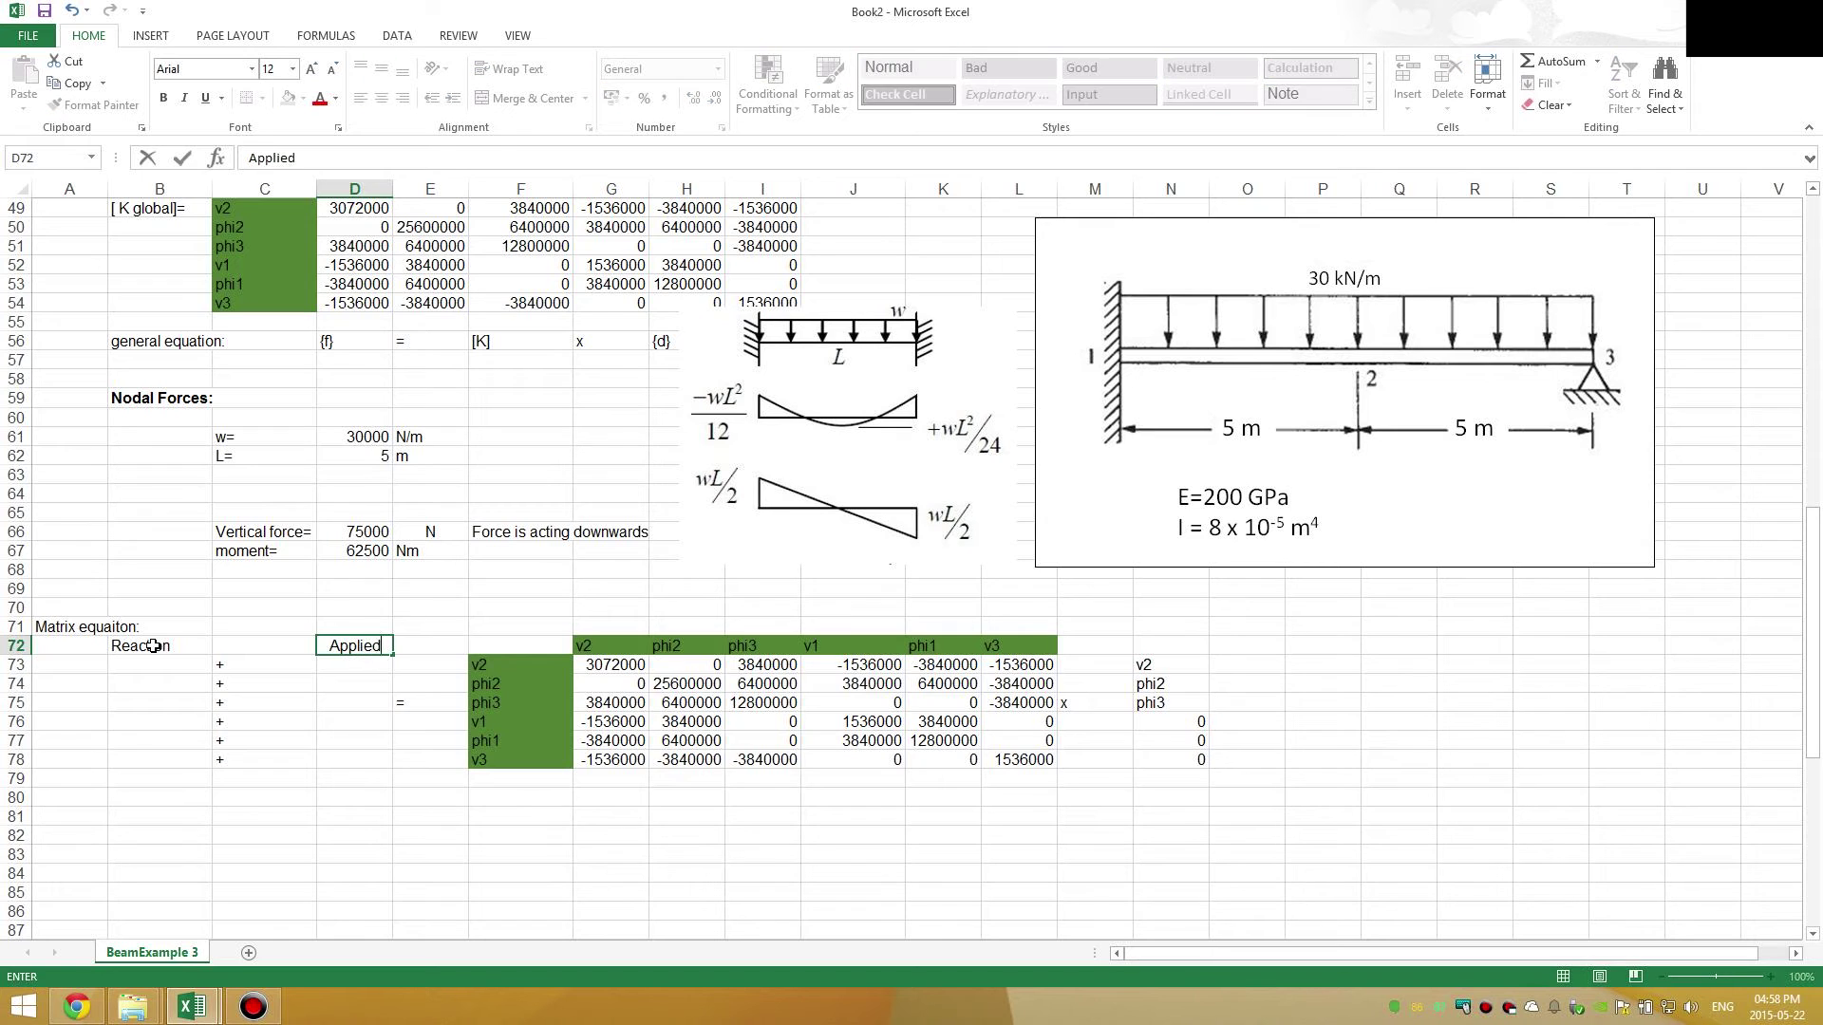
click(153, 646)
click(152, 731)
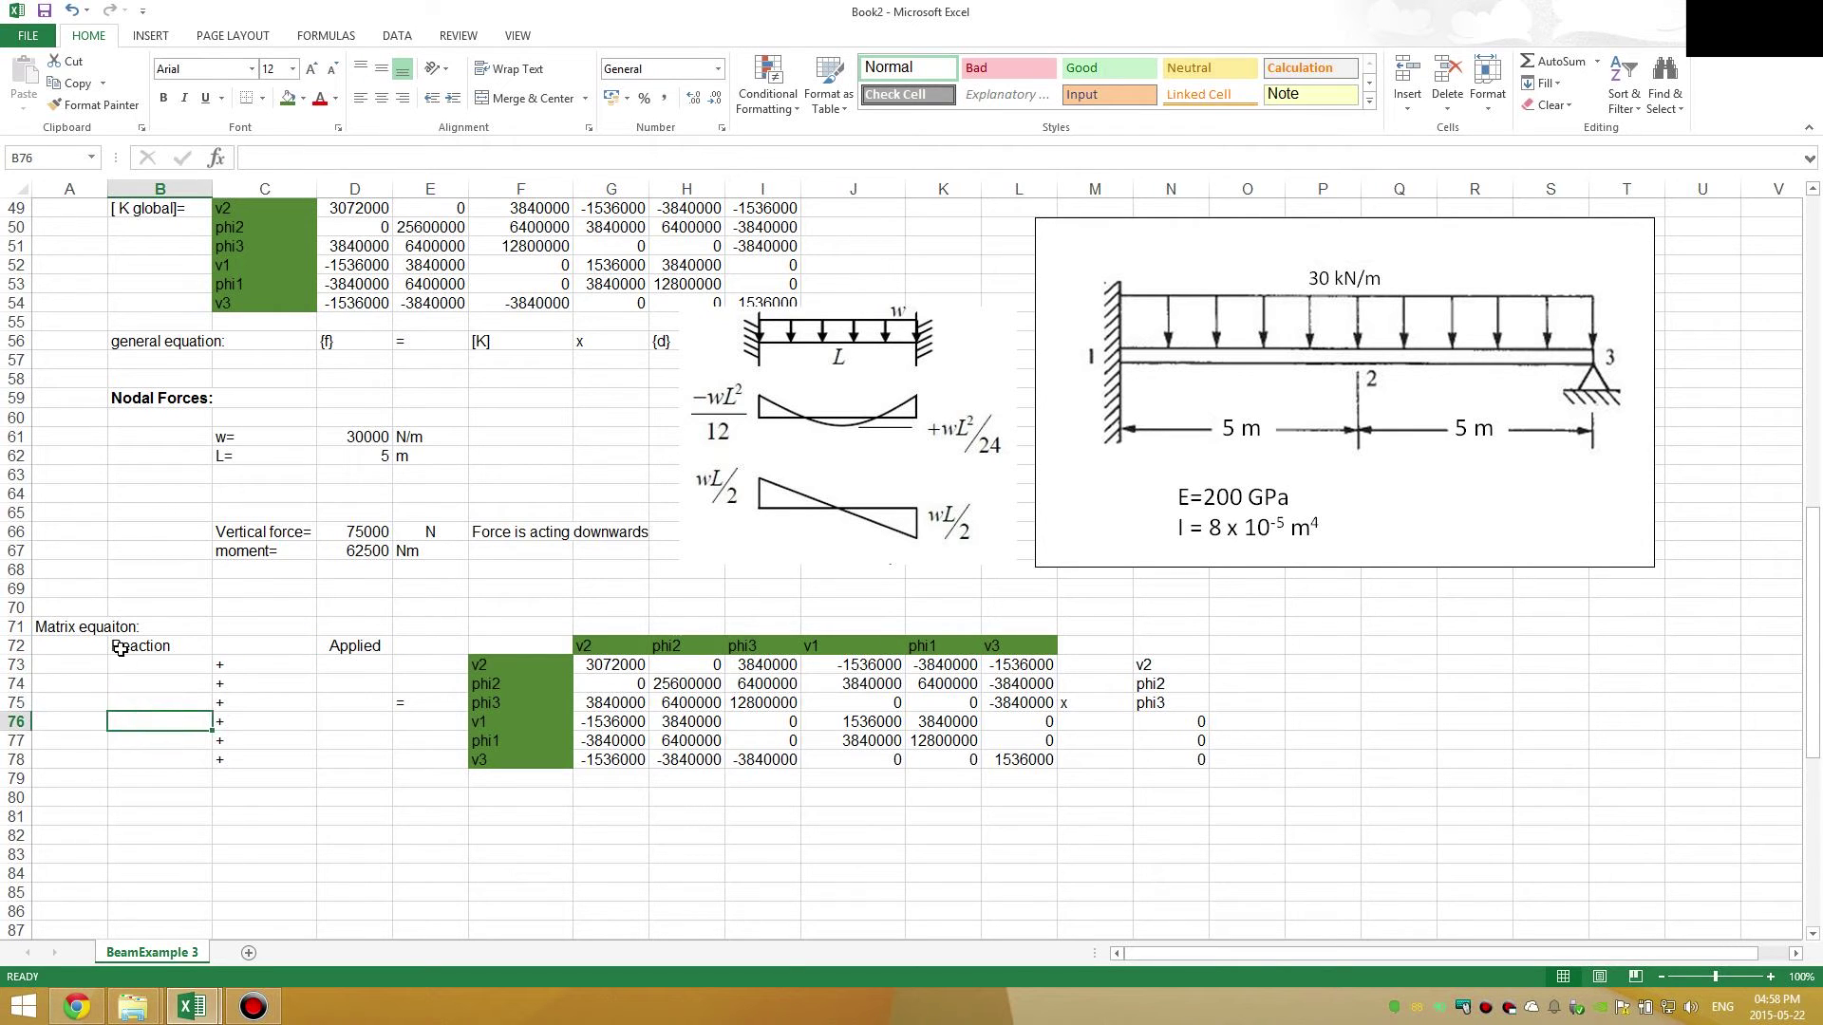
- Enter 0 for the reactions at v2, phi2 and phi3 in B73:B75
click(150, 665)
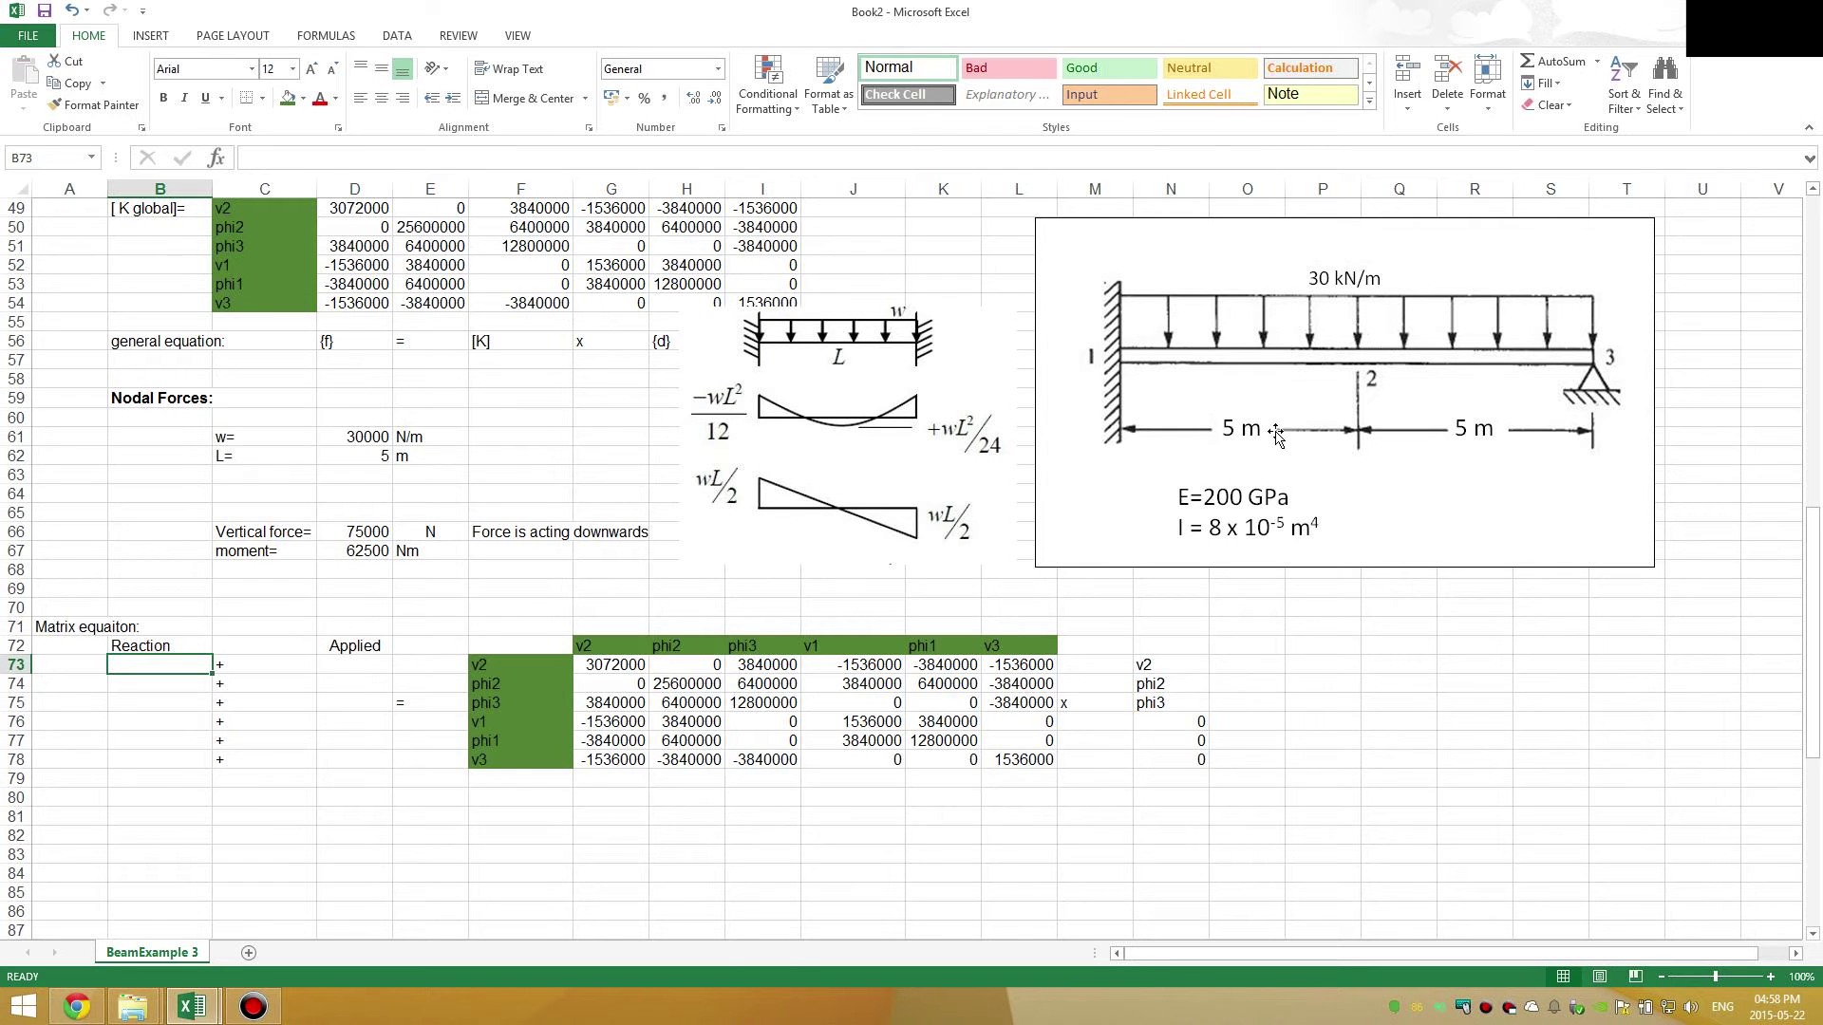
text(0)
key(Return)
text(0)
key(Return)
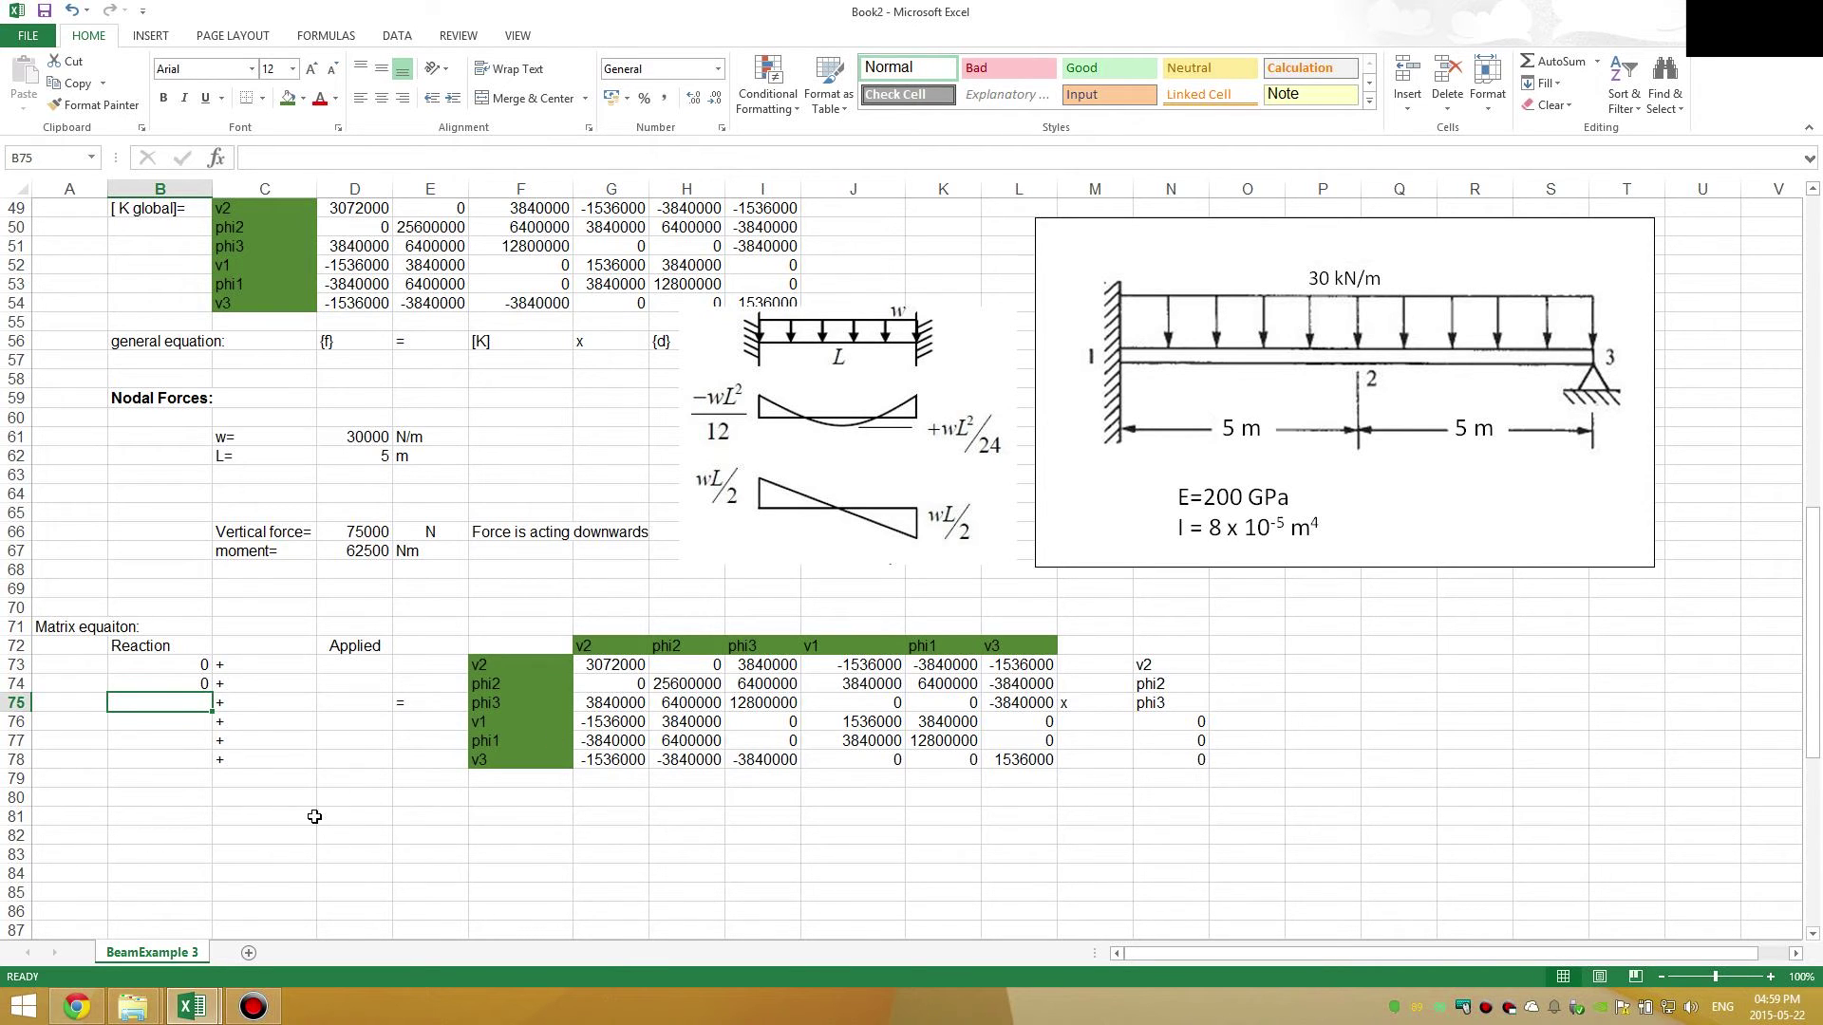
text(0)
key(Return)
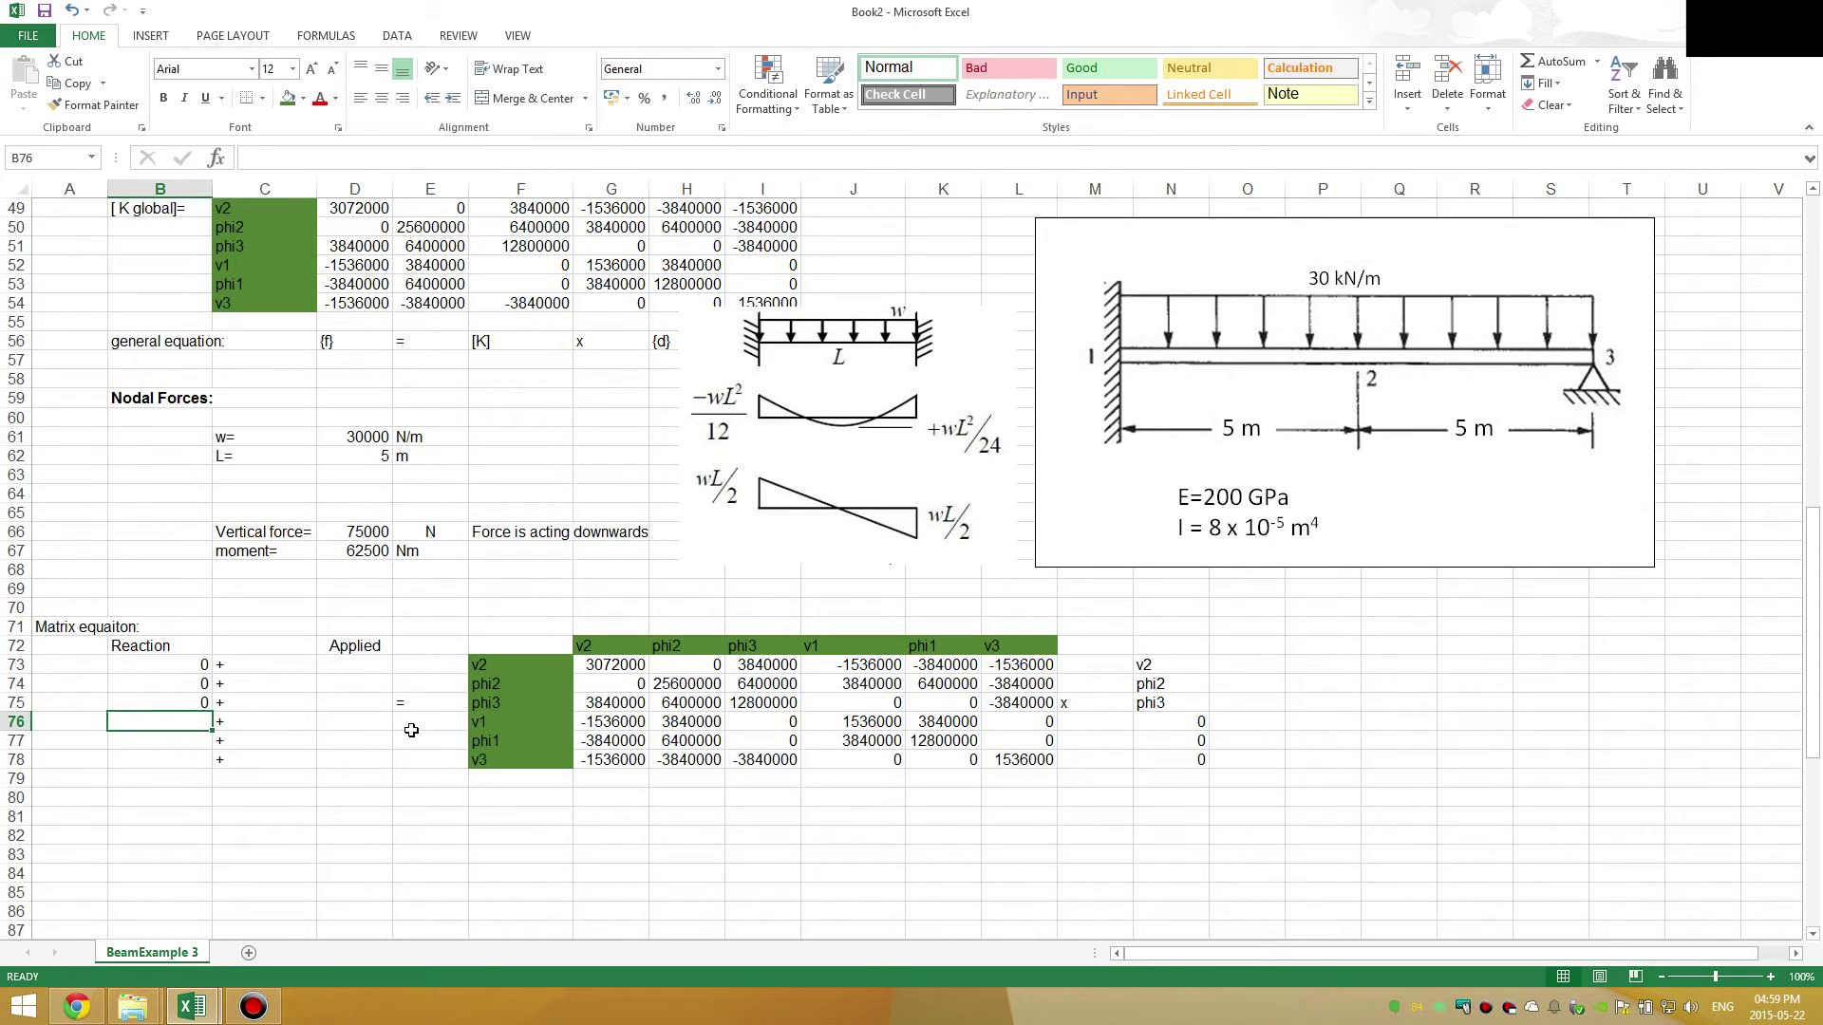
- Enter the unknown support reactions VR1, MR1 and VR3 in B76:B78
text(VR1)
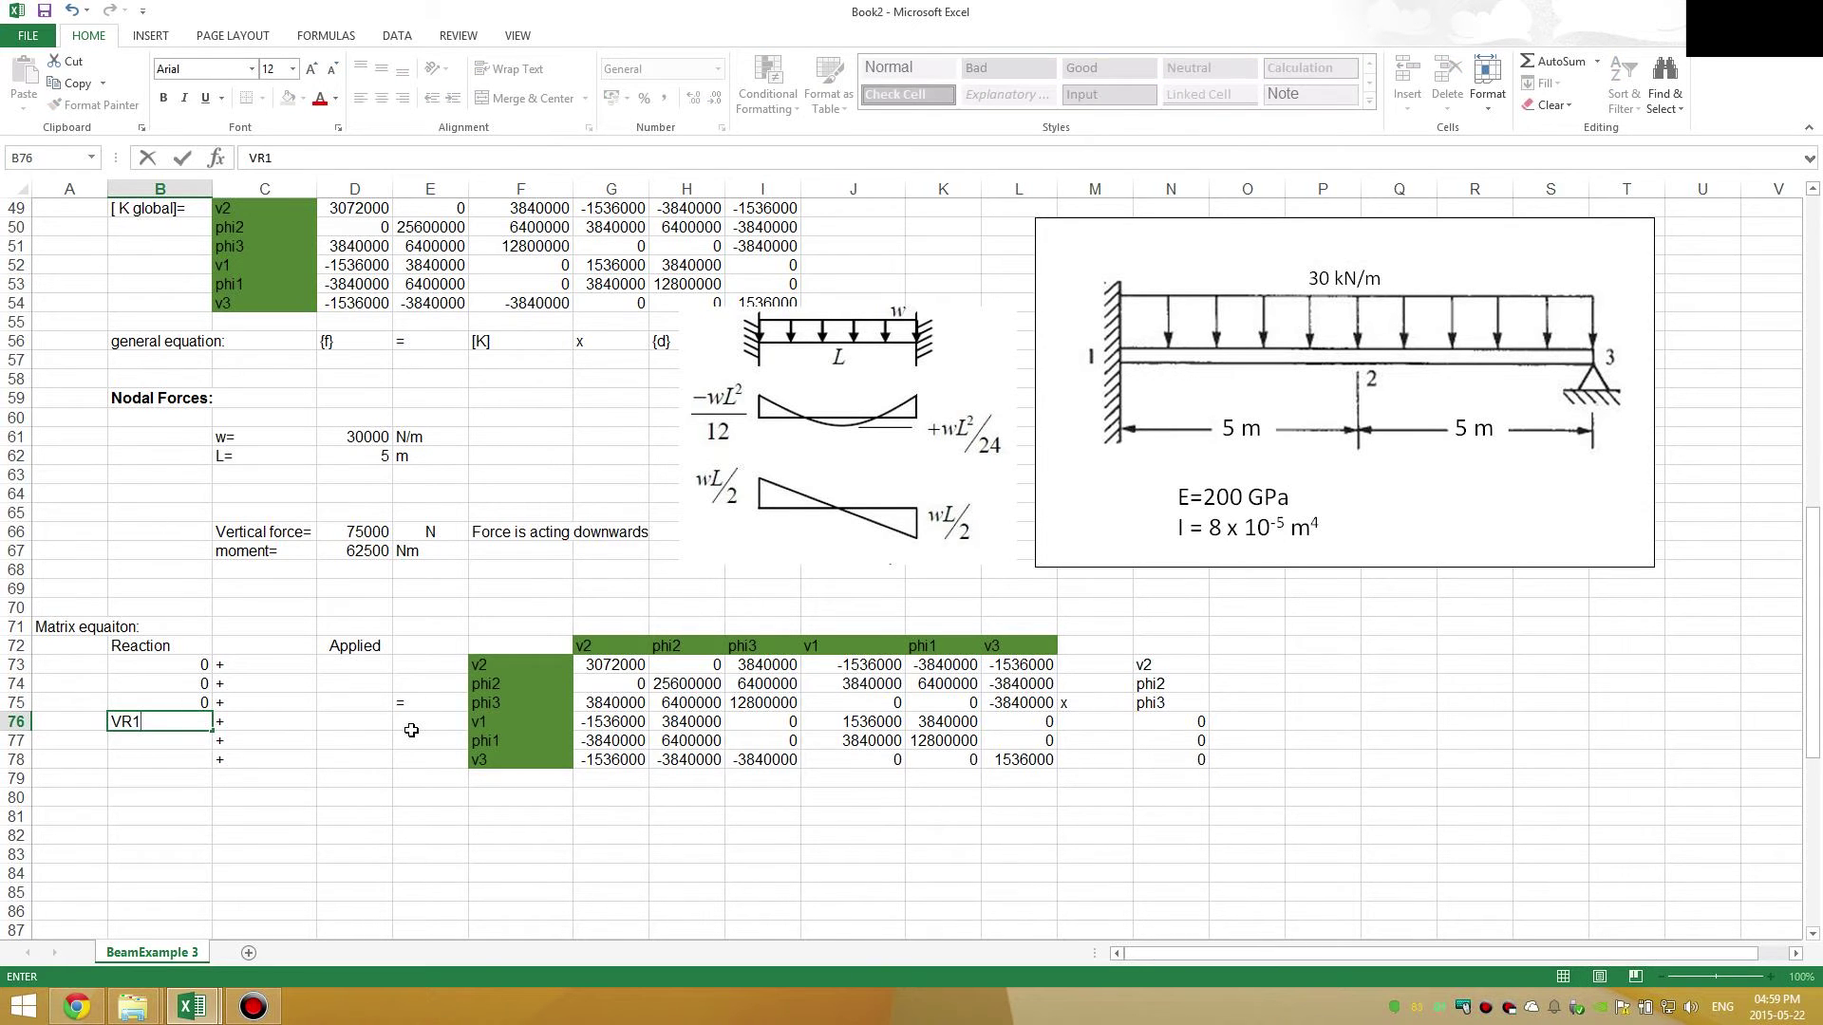
key(Return)
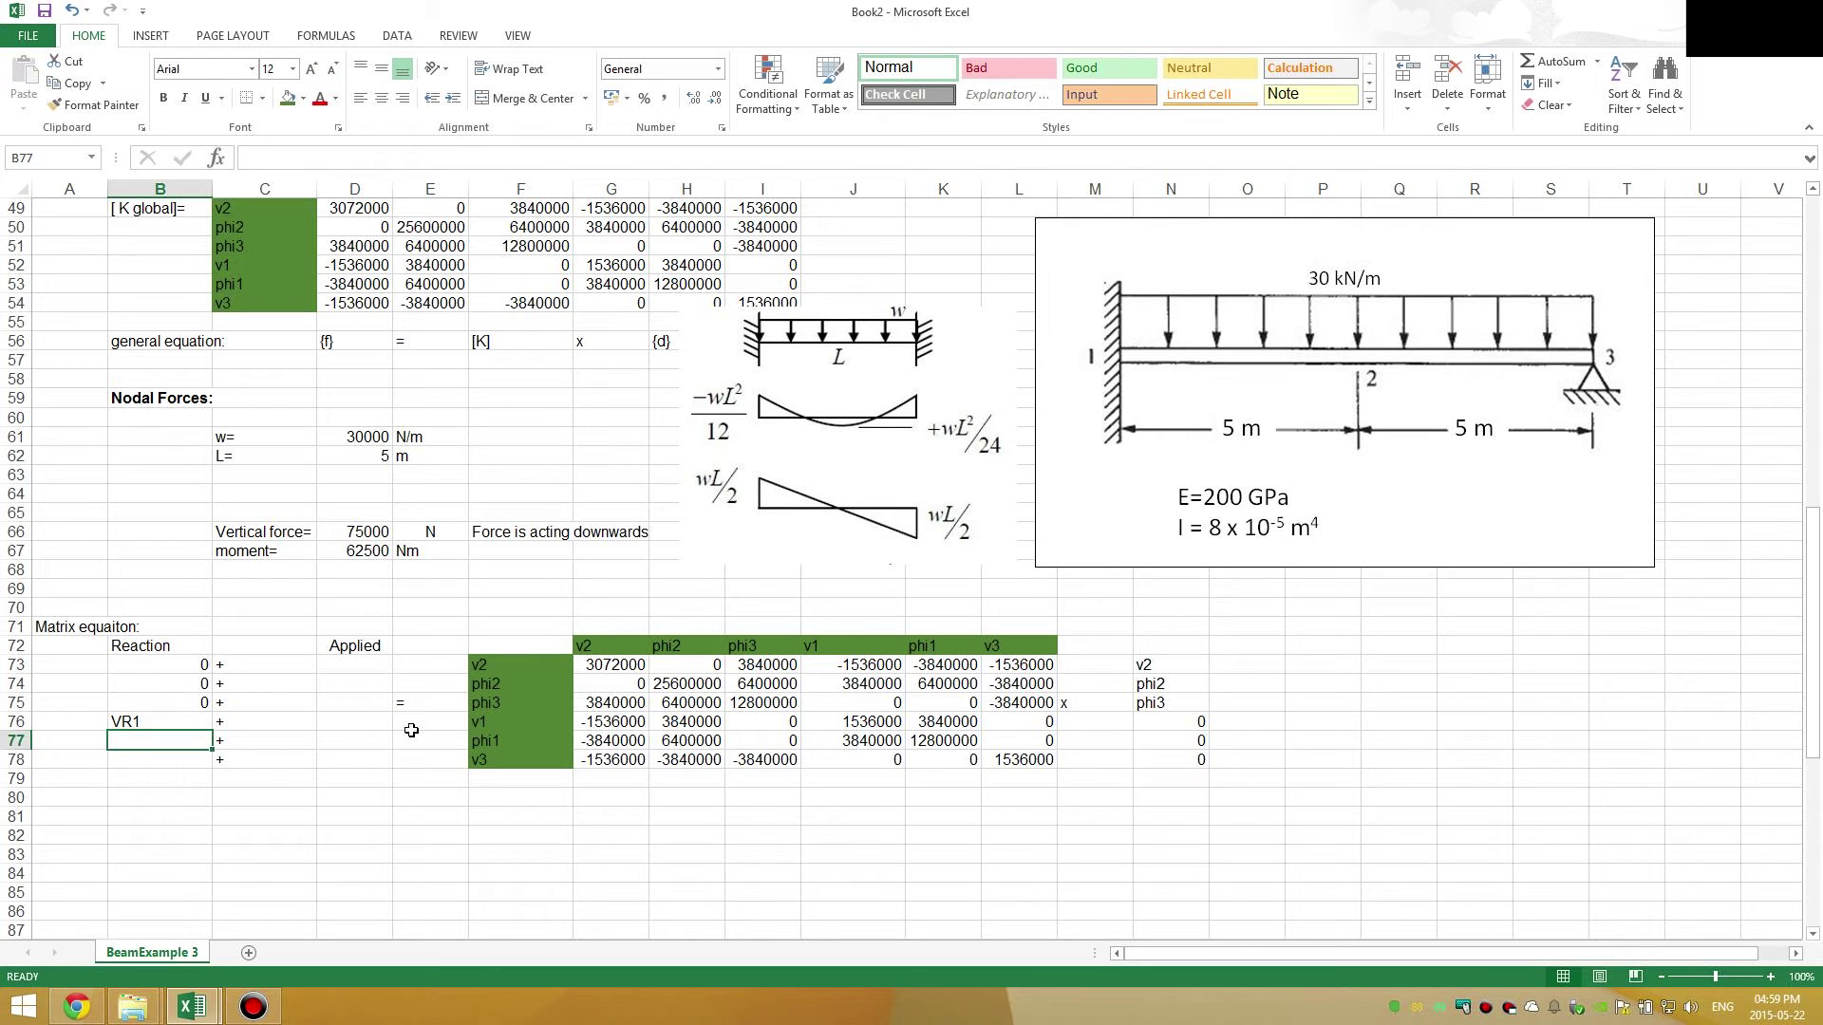
text(MR1)
key(Return)
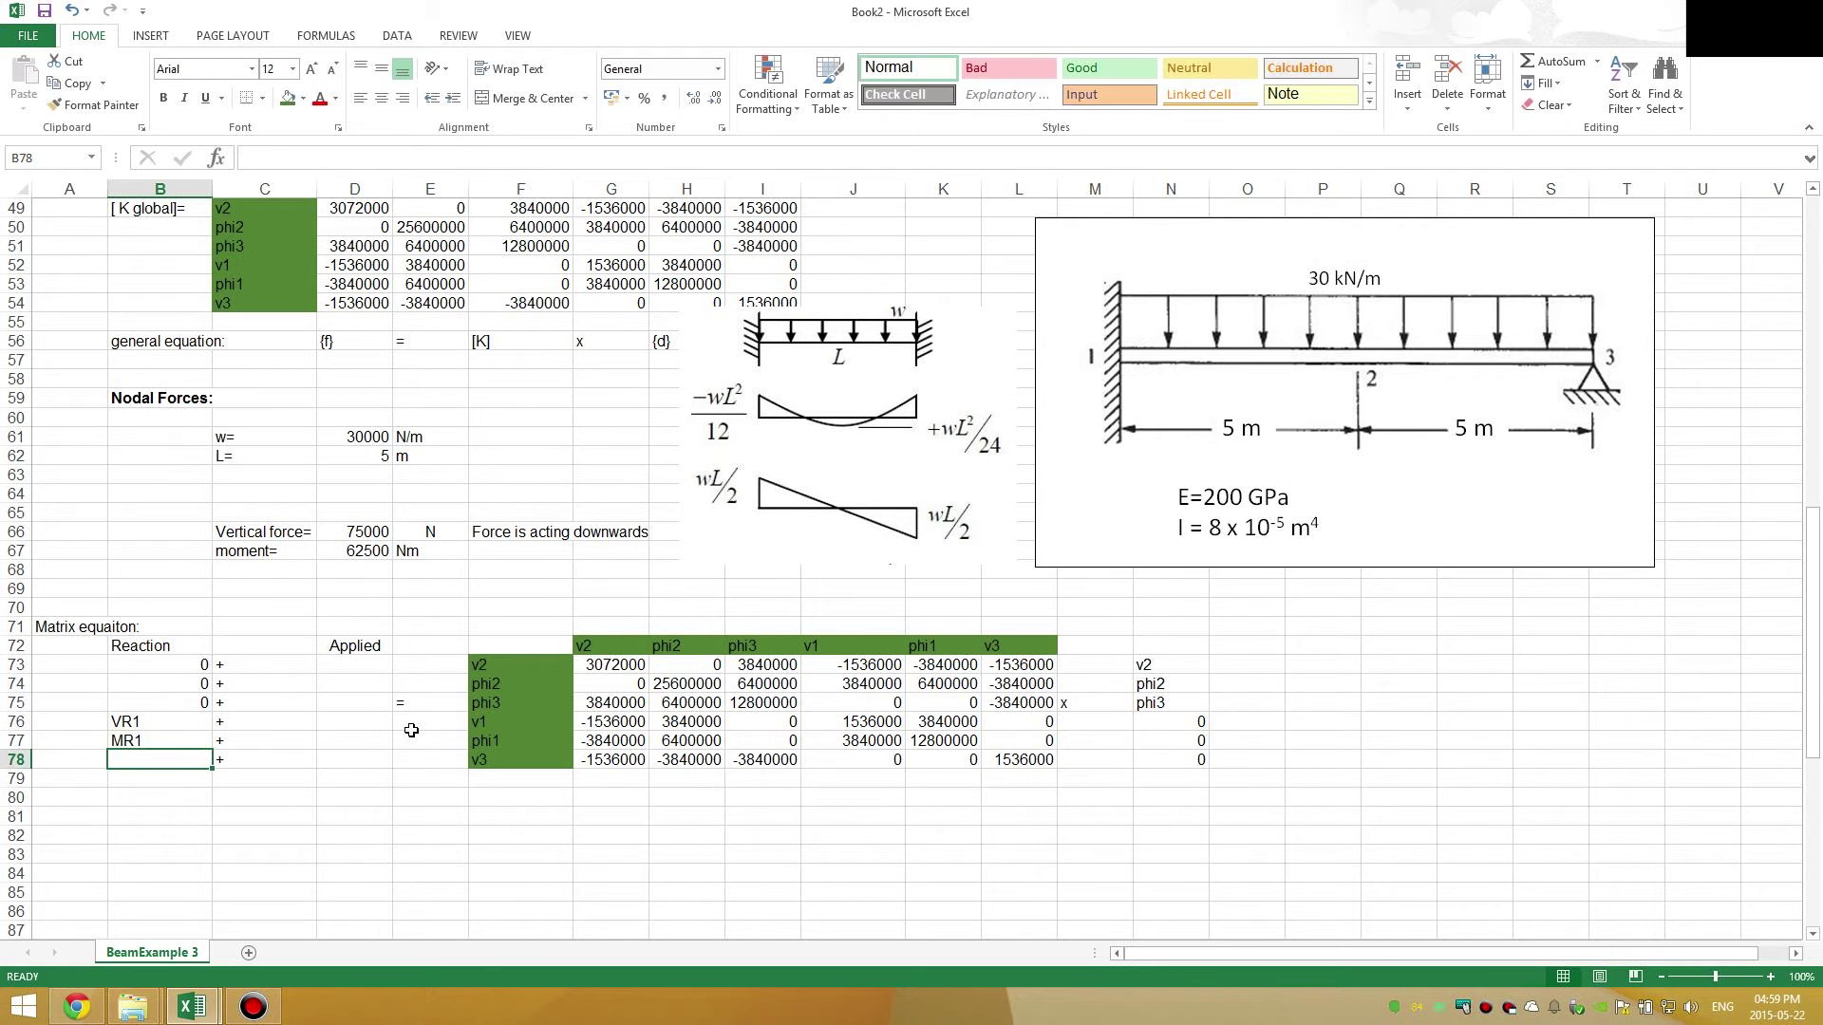
text(VR1)
key(Return)
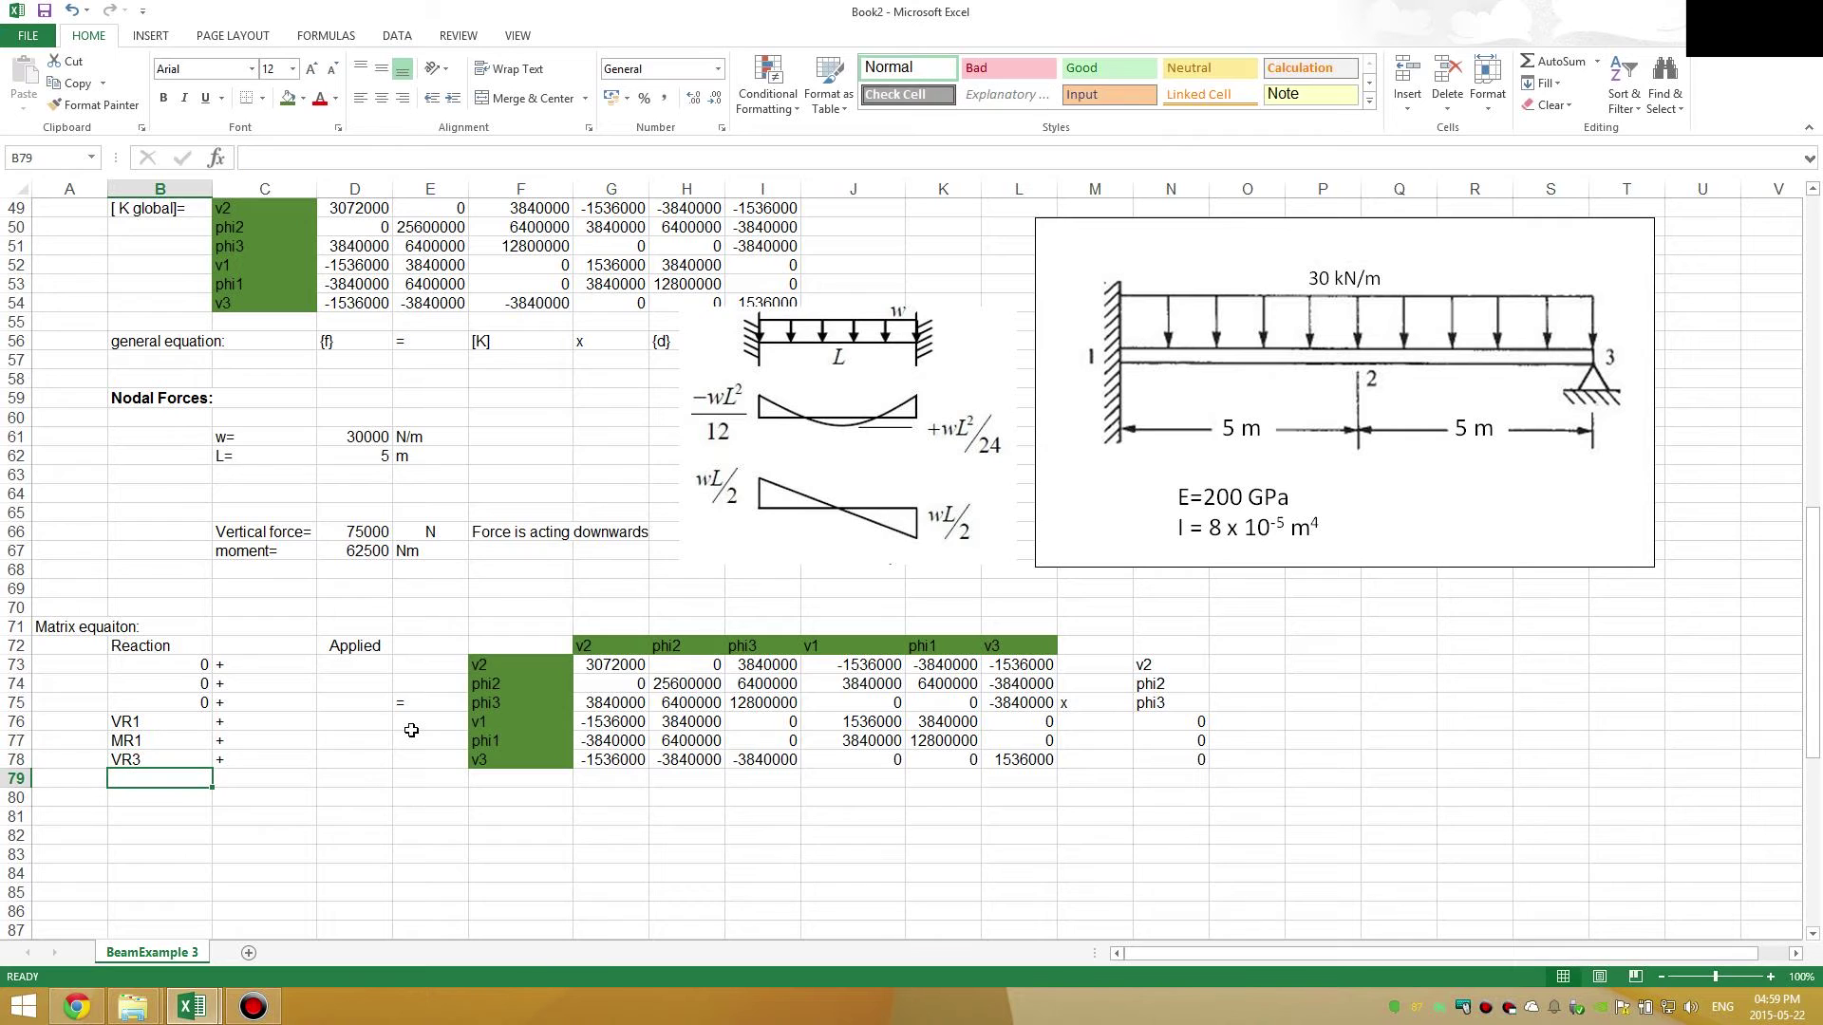
drag(134, 715, 141, 759)
- Set the applied force in D73 to the negative vertical force with the formula =D66*-1
click(363, 666)
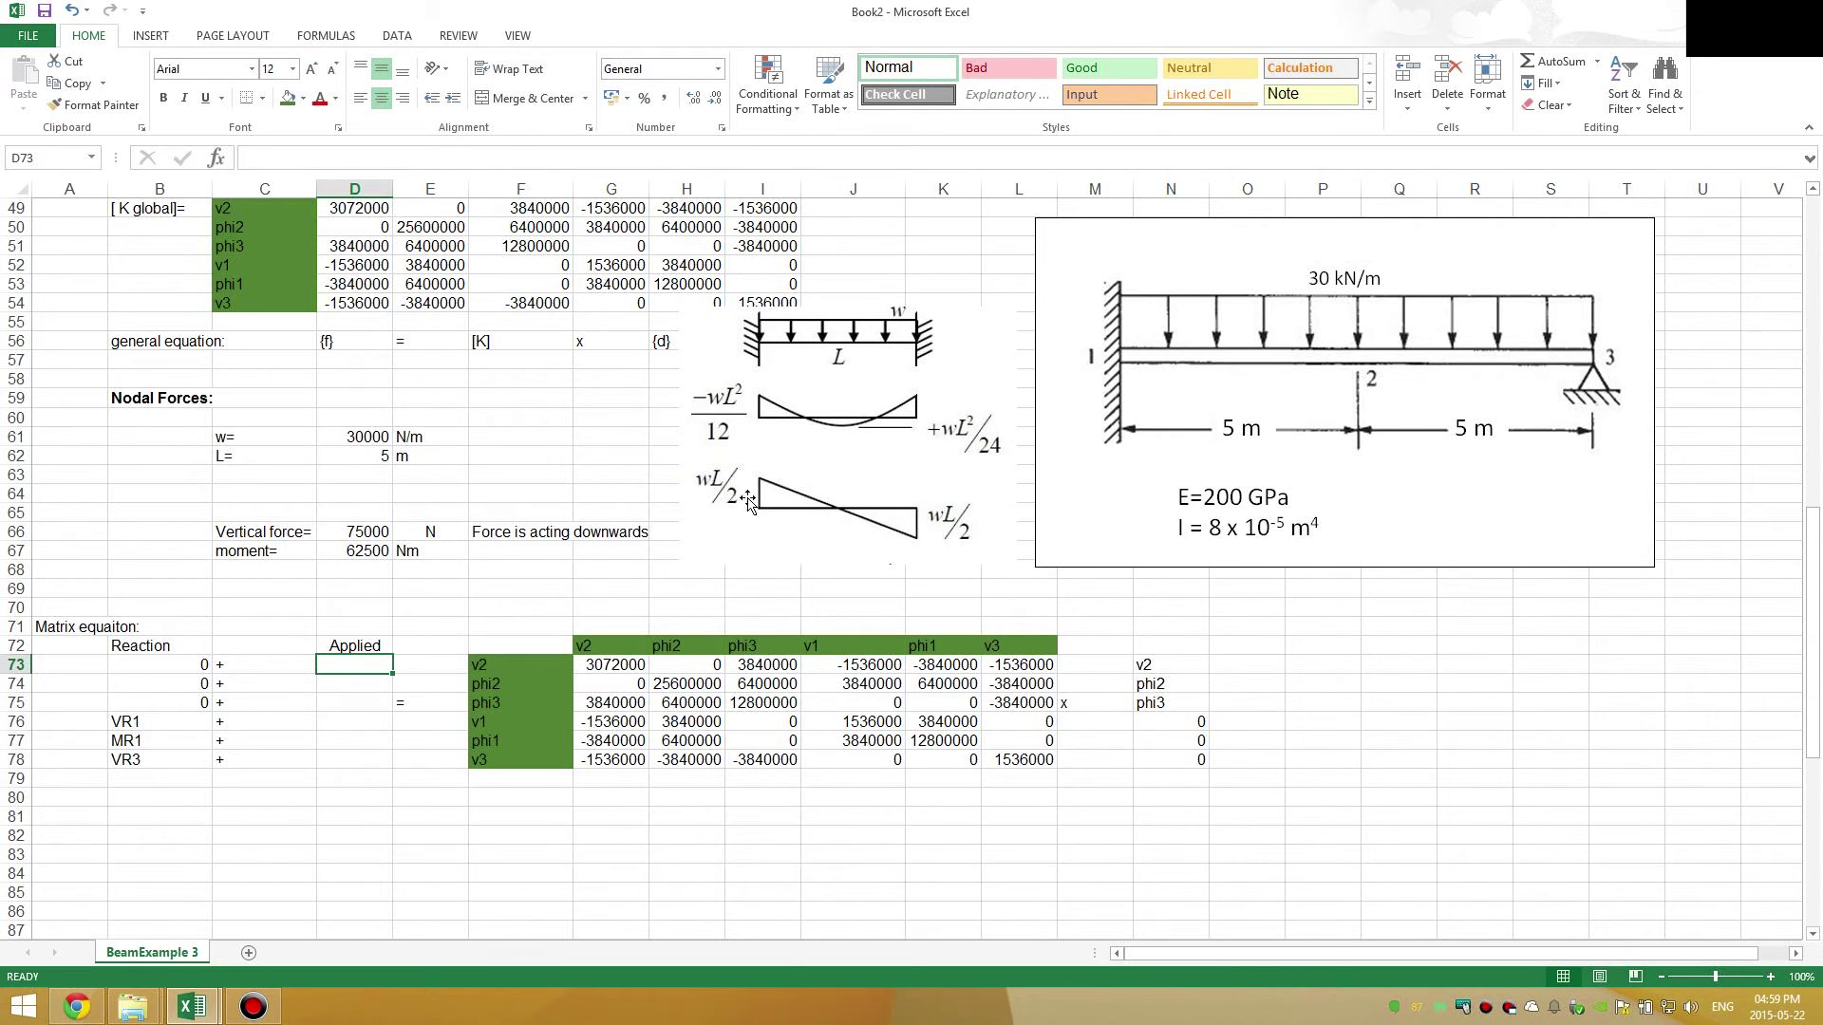
text(=)
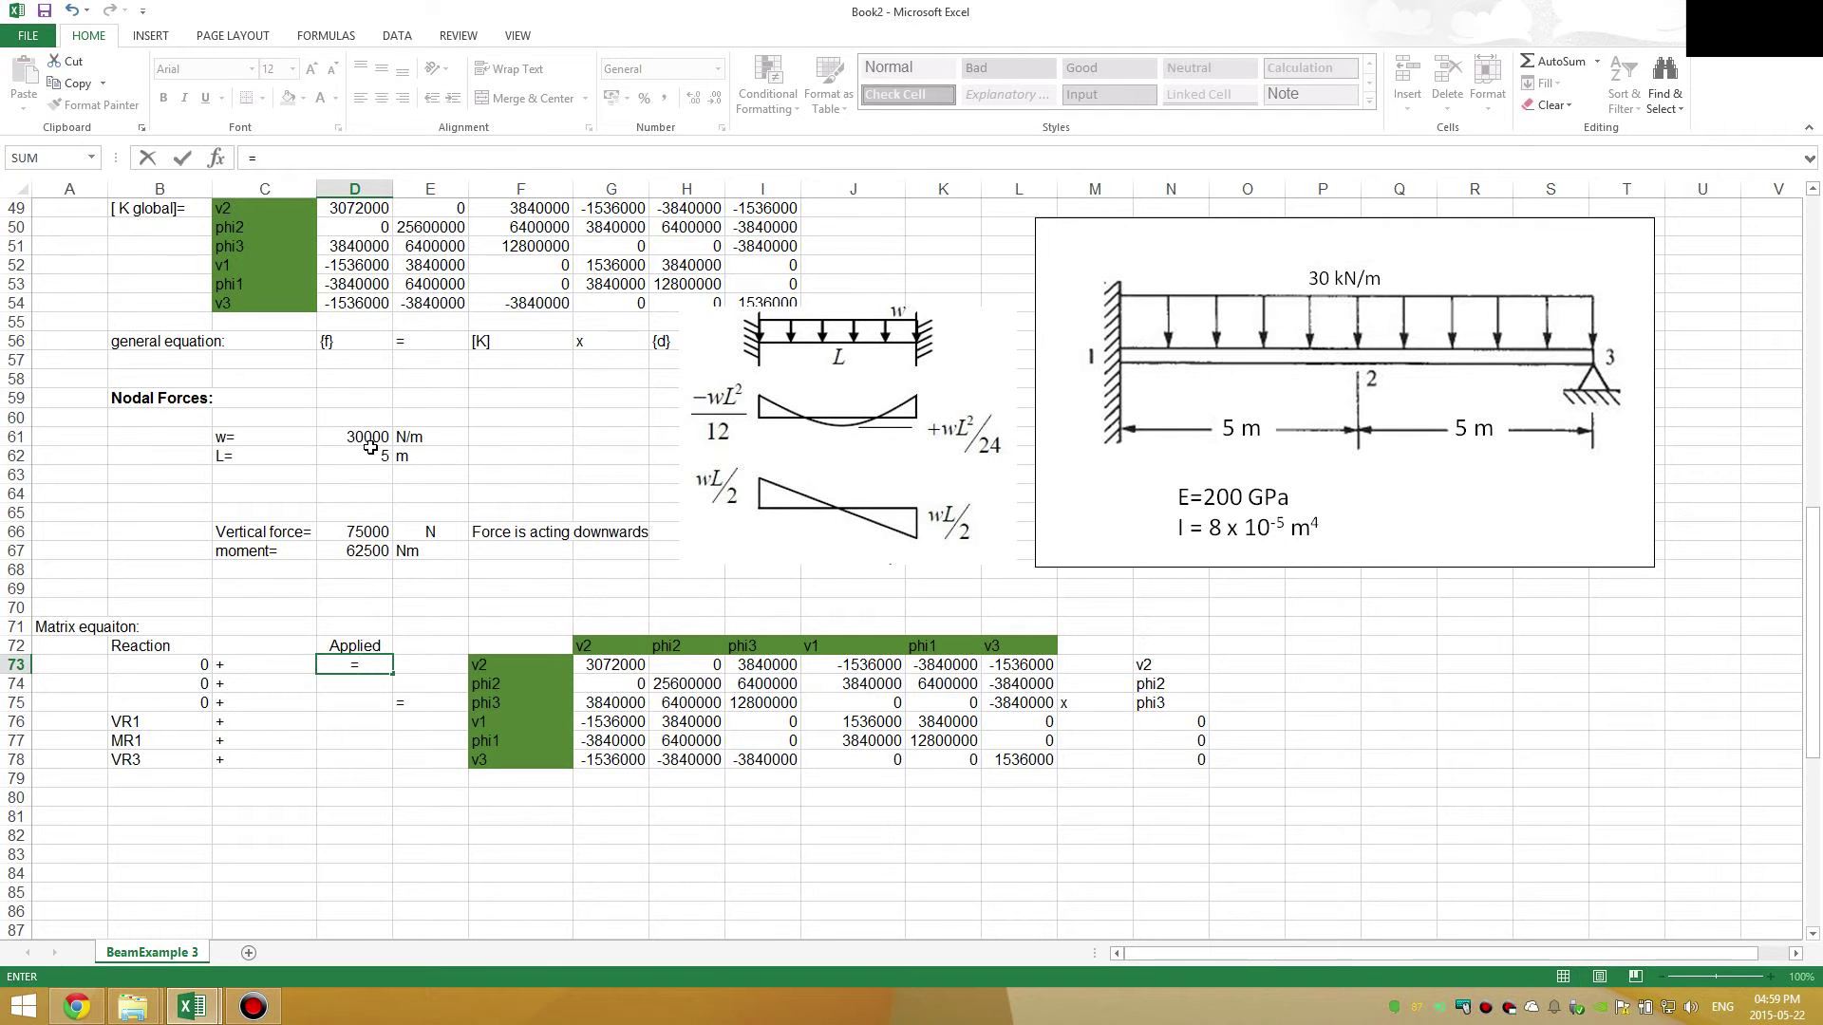
click(353, 532)
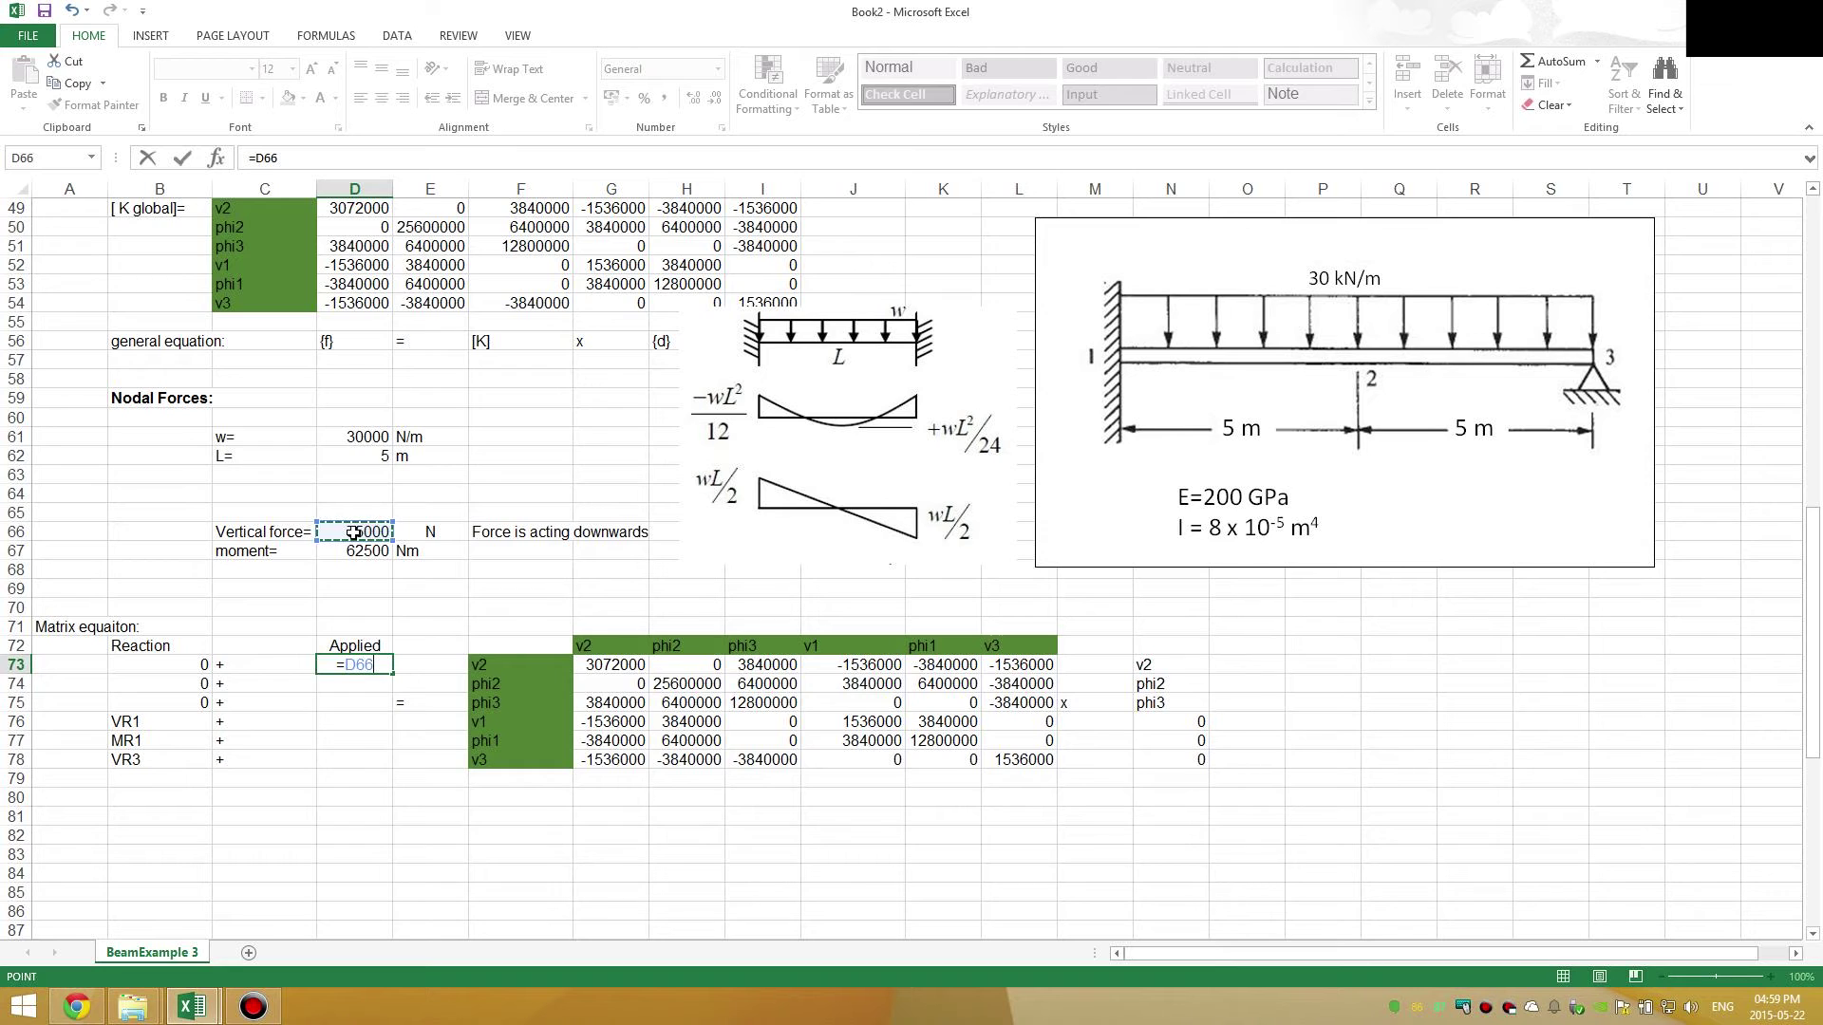
text(*-1)
key(Return)
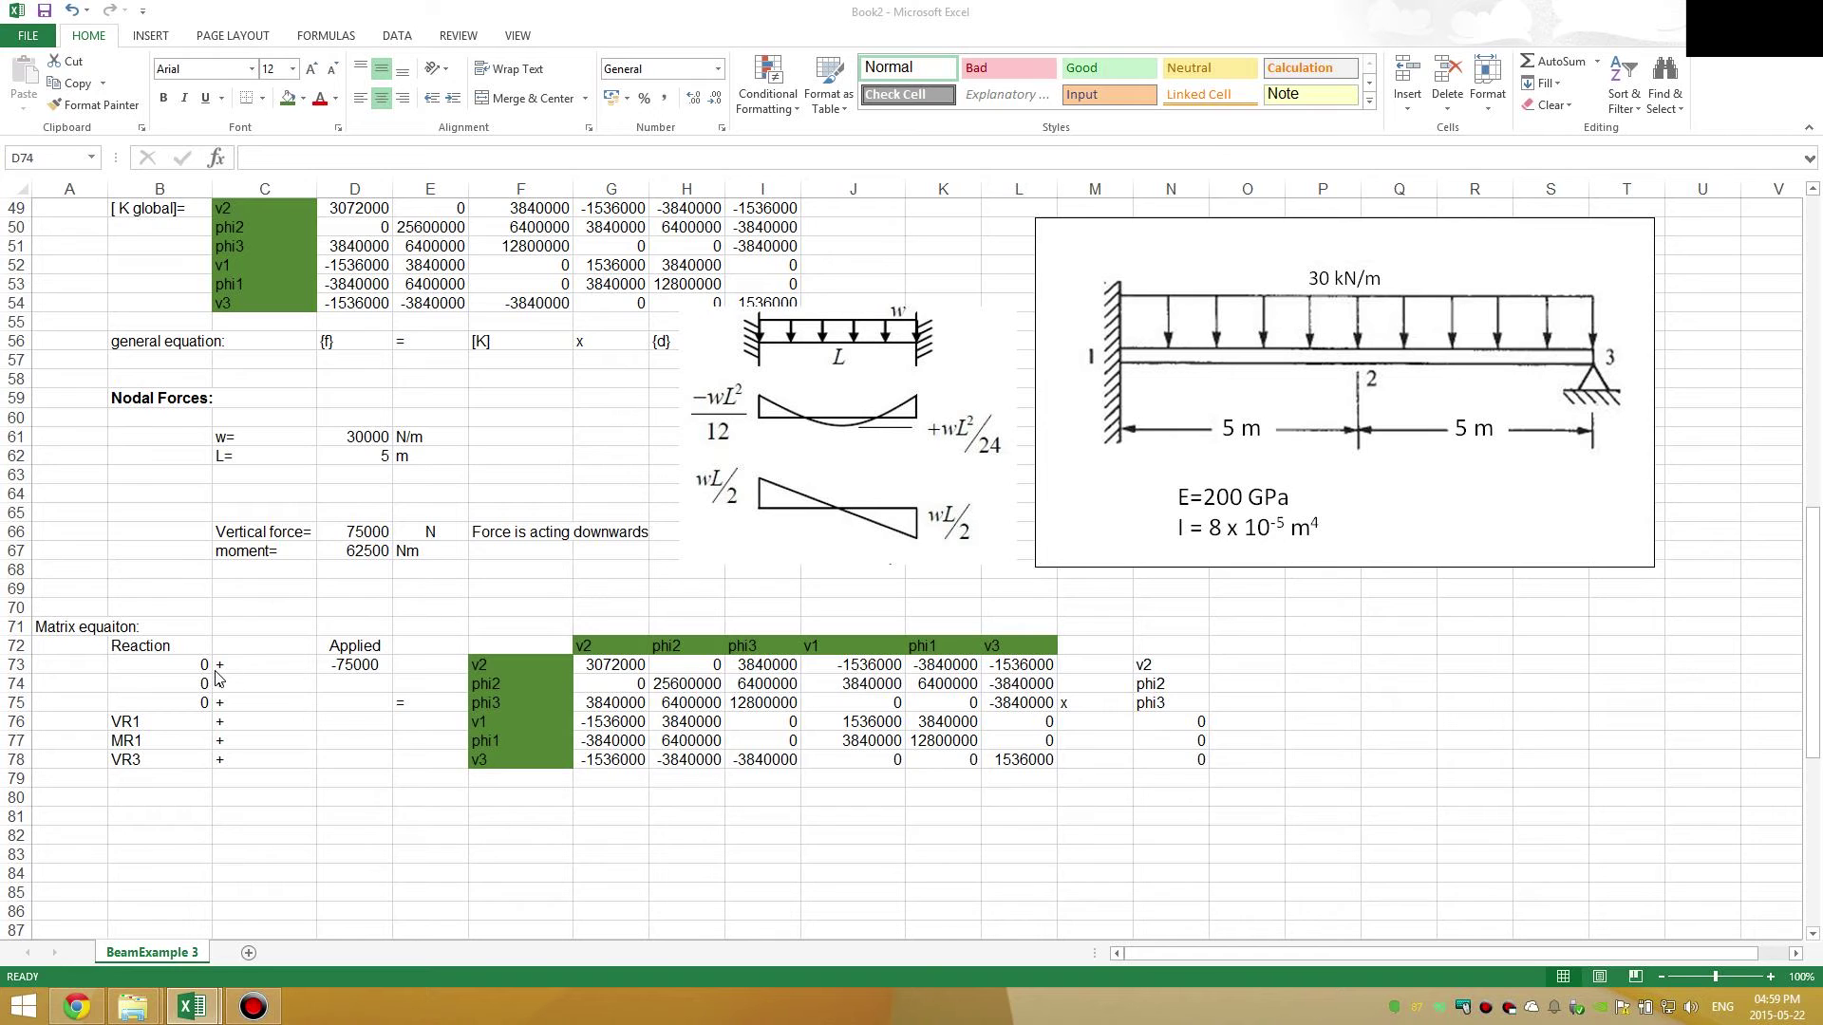
- Extend the applied force formula in D73 to =D66*-1+D66*-1 so both elements contribute at node 2
click(266, 687)
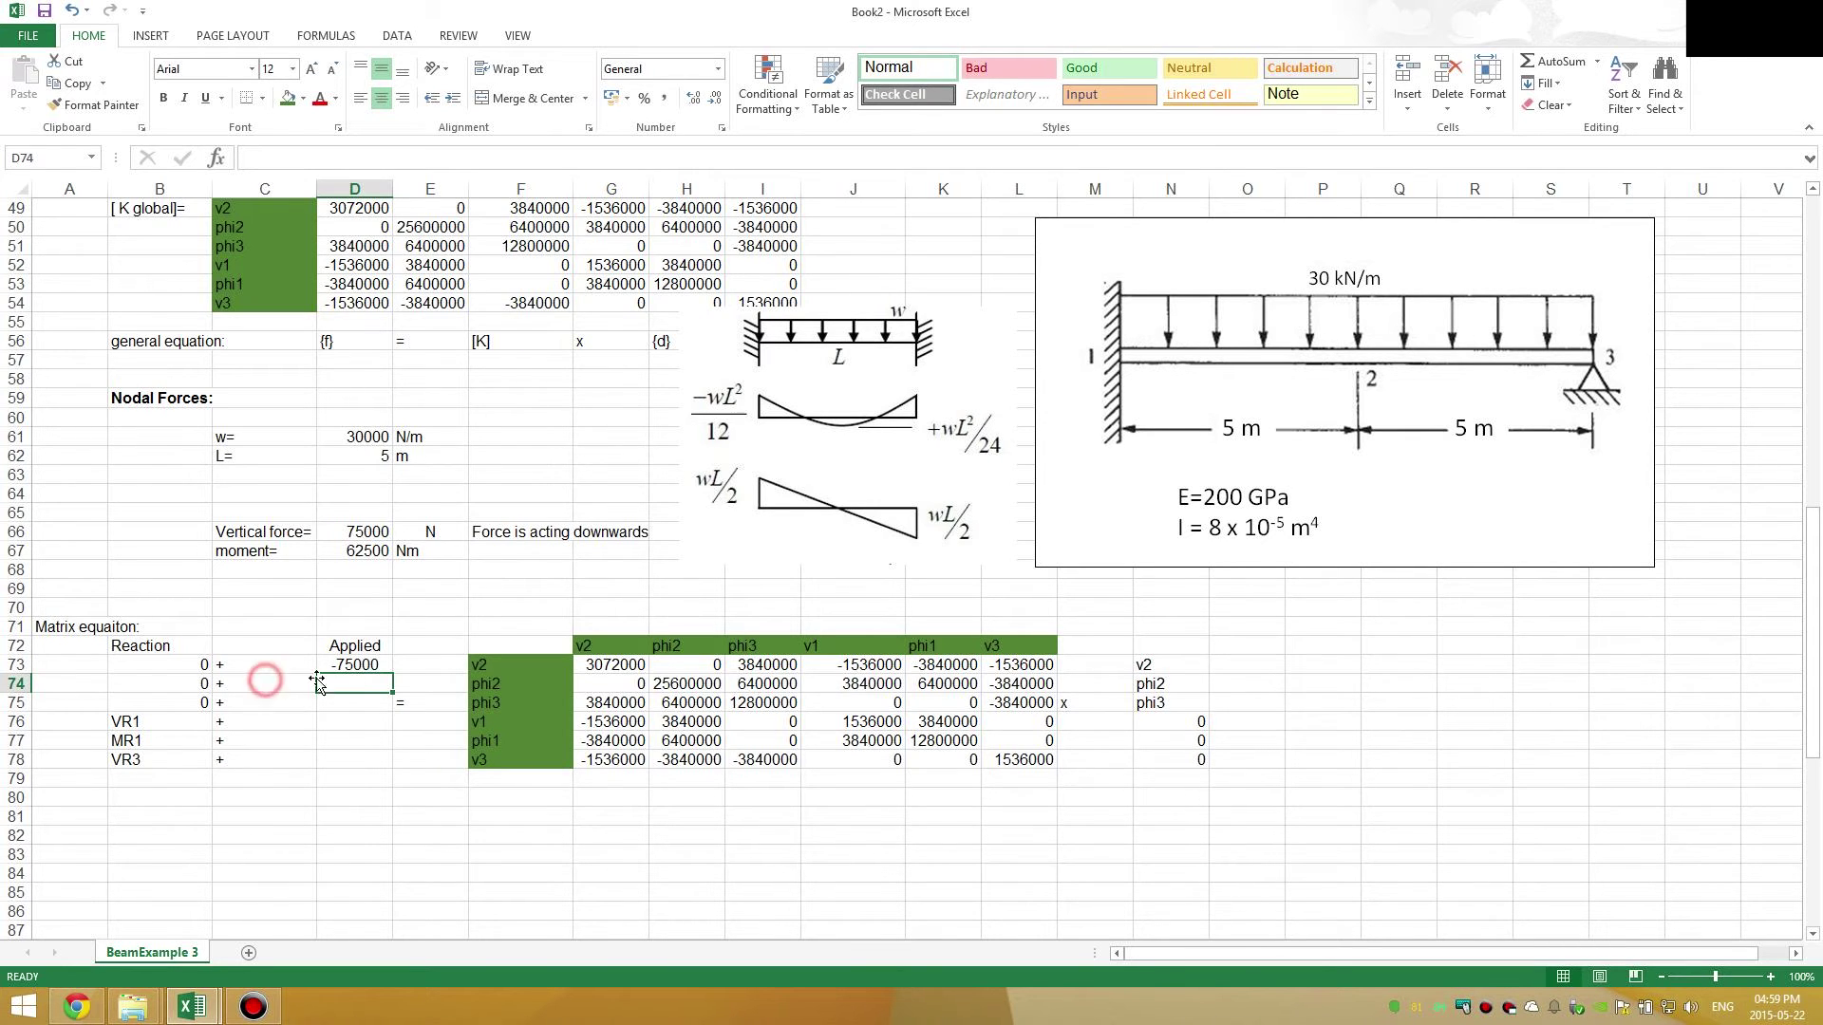
click(371, 666)
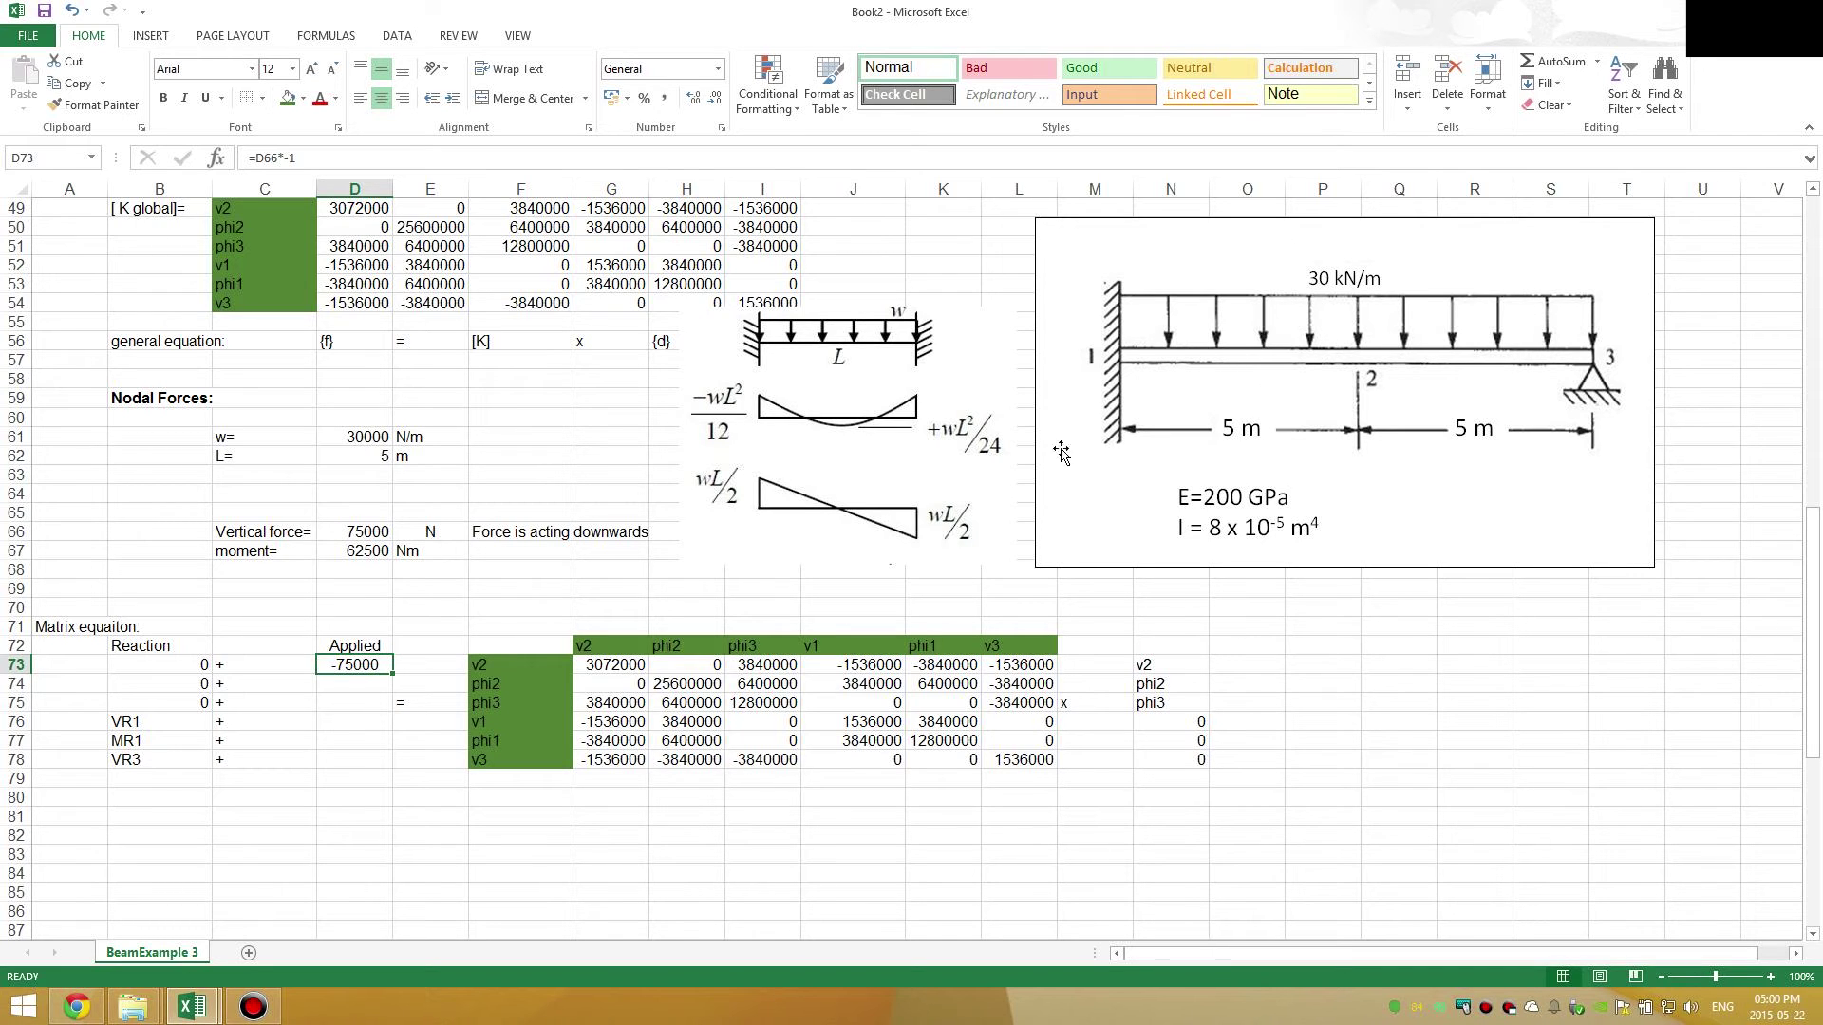
click(366, 699)
click(363, 664)
key(F2)
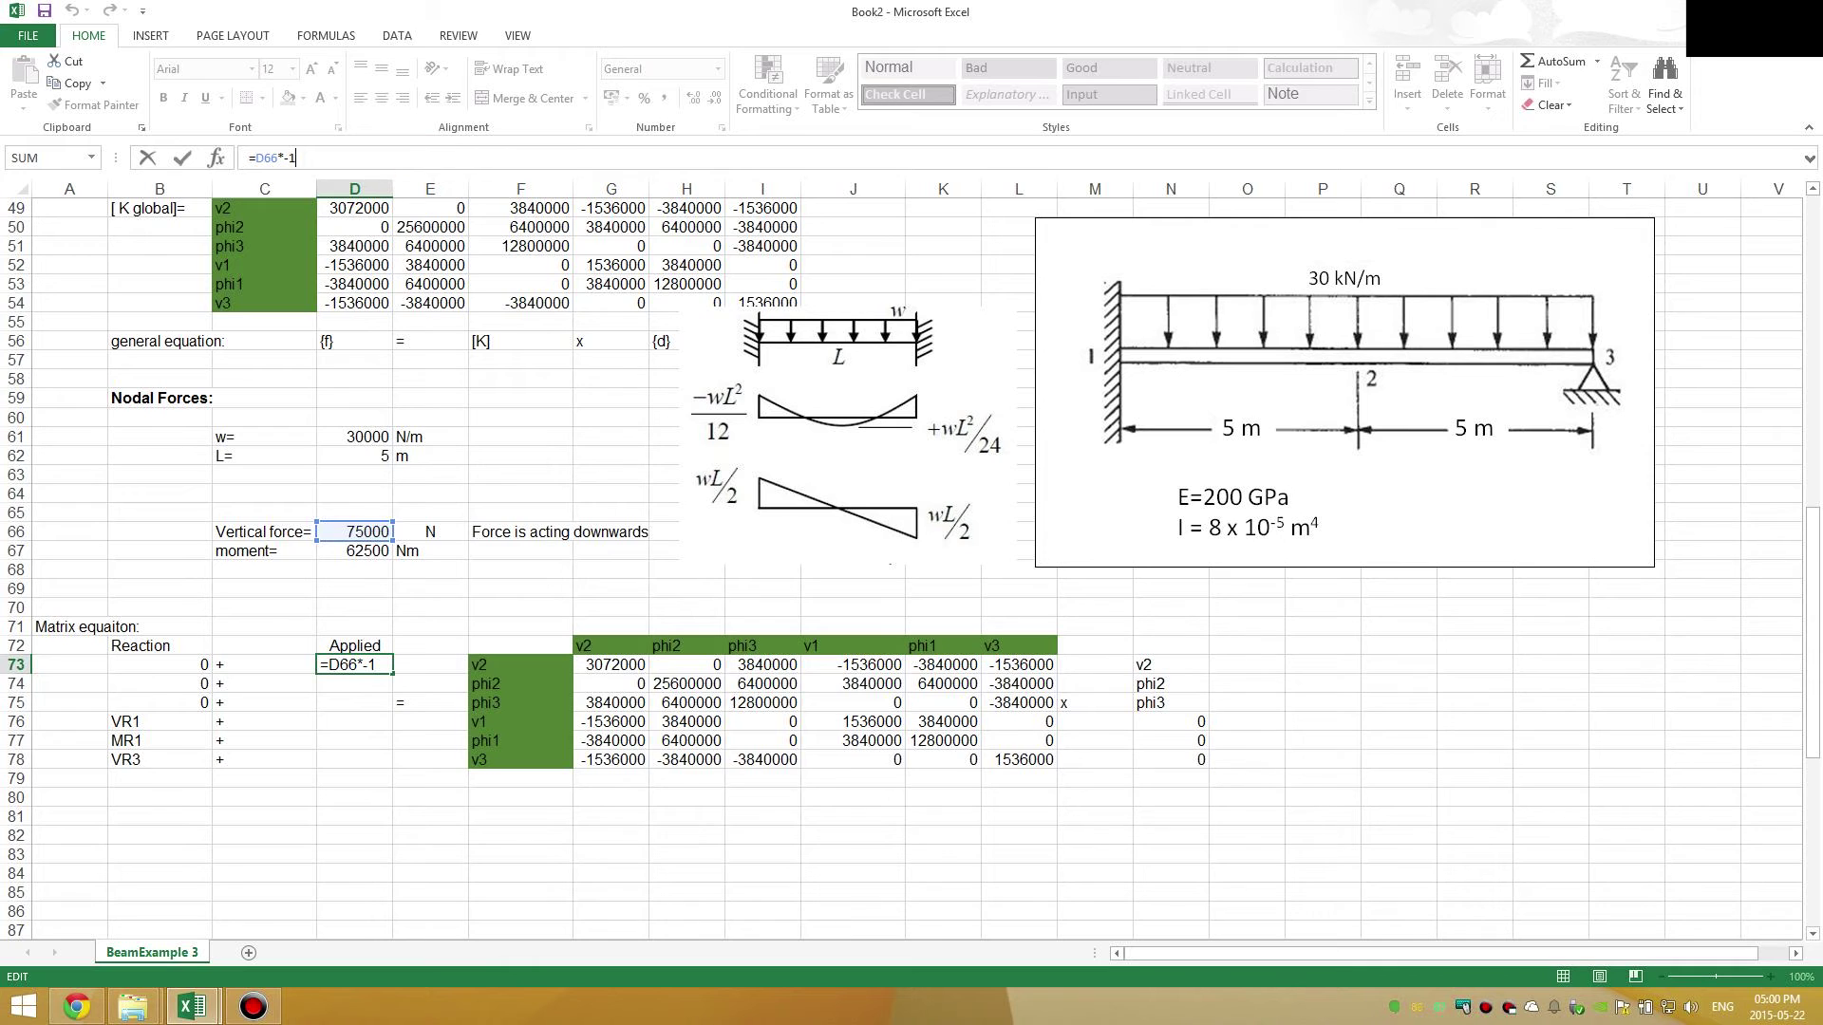
text(+)
click(361, 529)
text(*-)
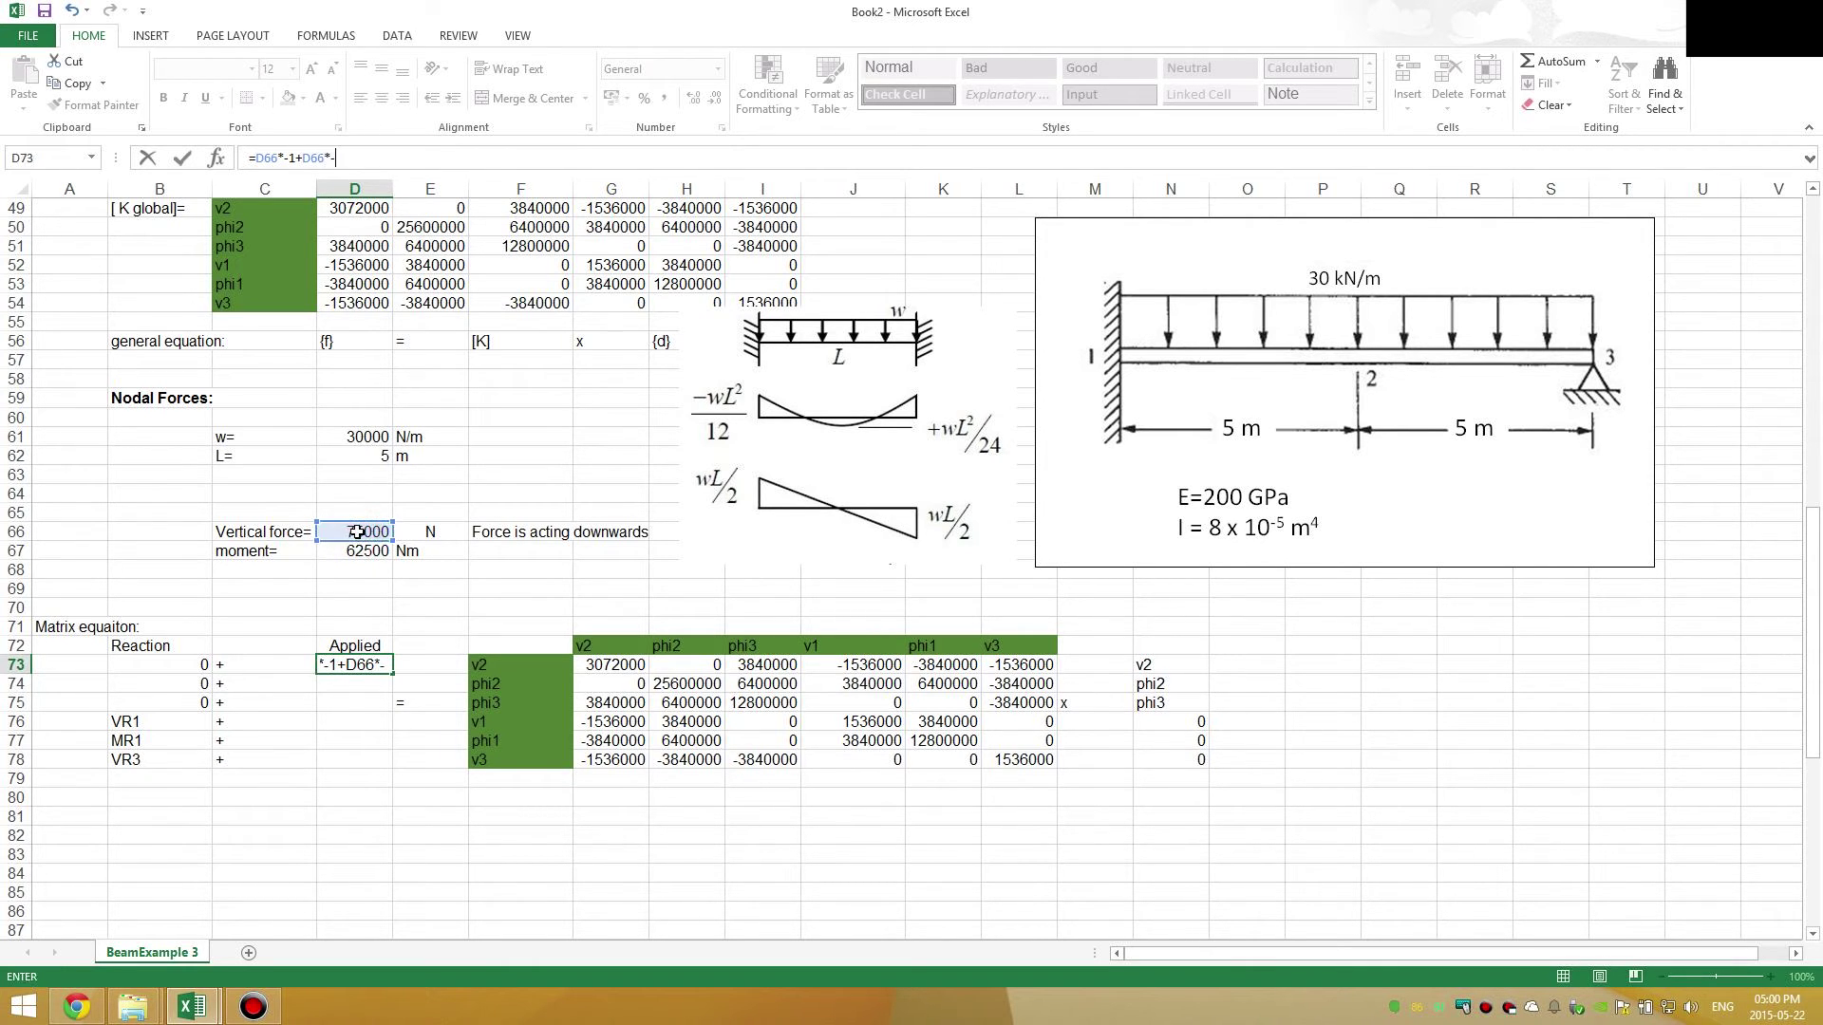
text(1)
key(Return)
key(Up)
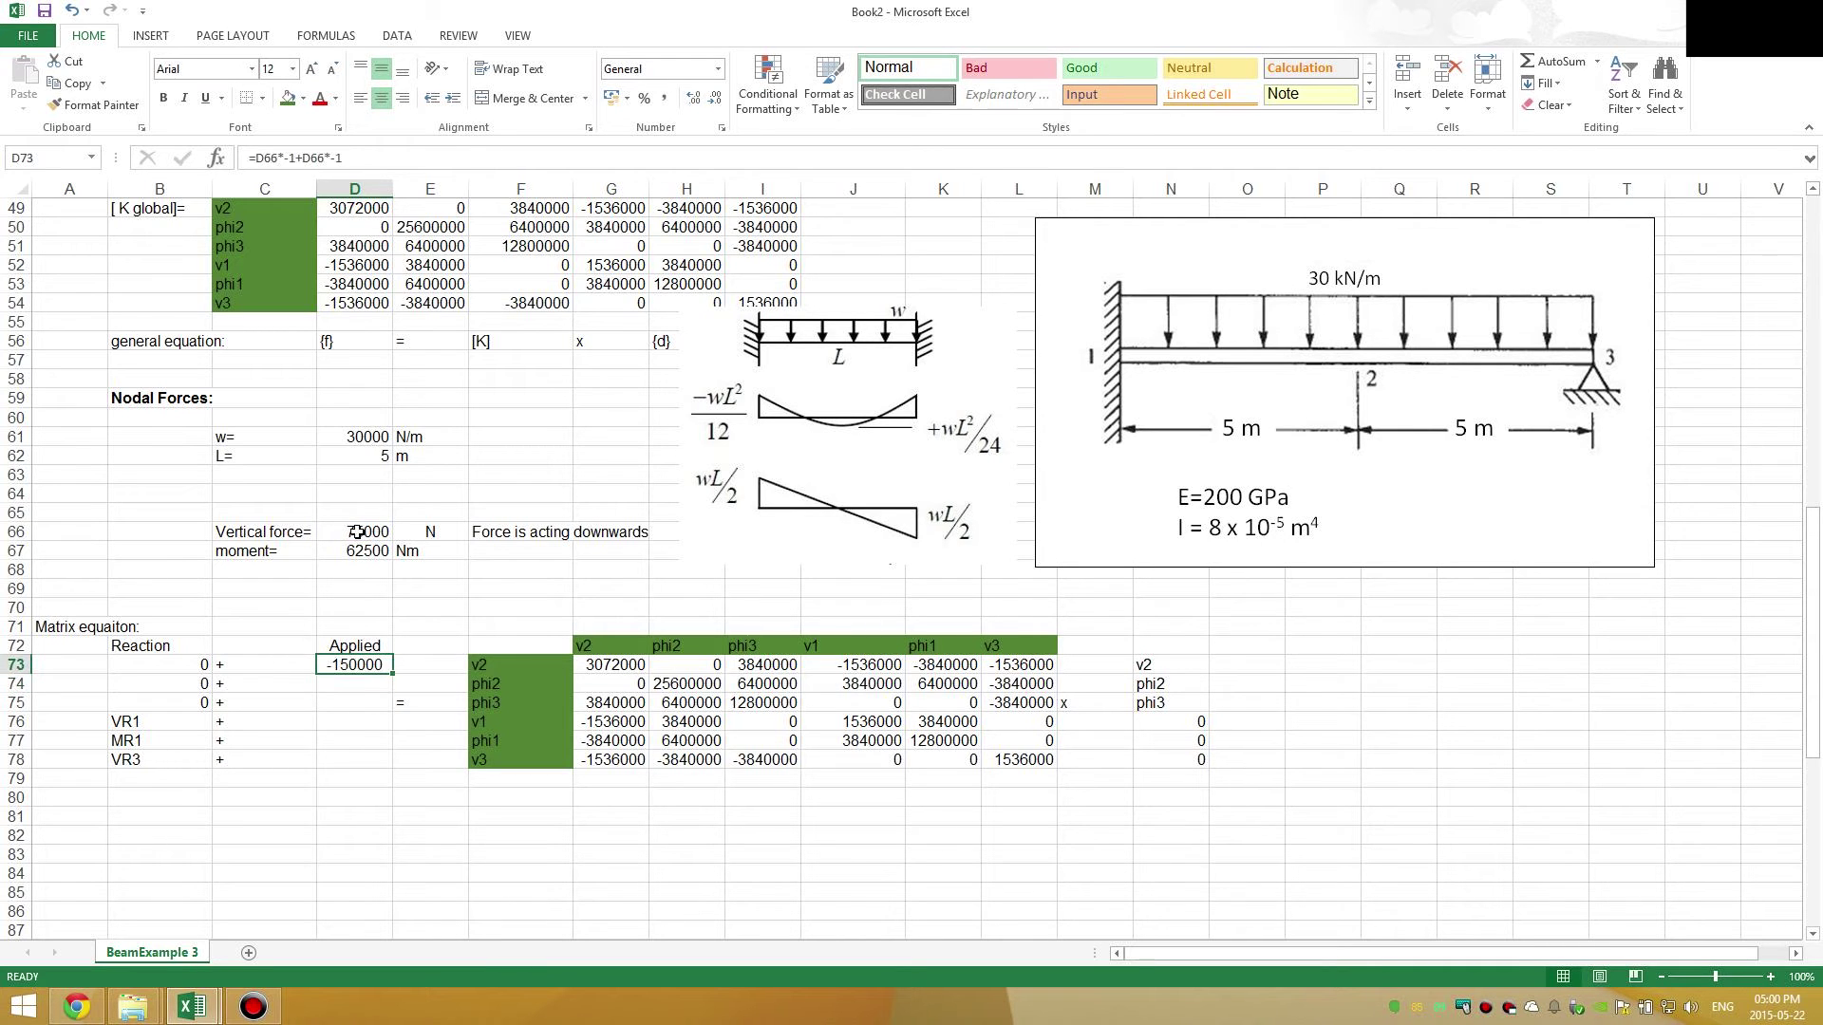
- Move the loaded beam diagram slightly lower on the sheet
click(358, 681)
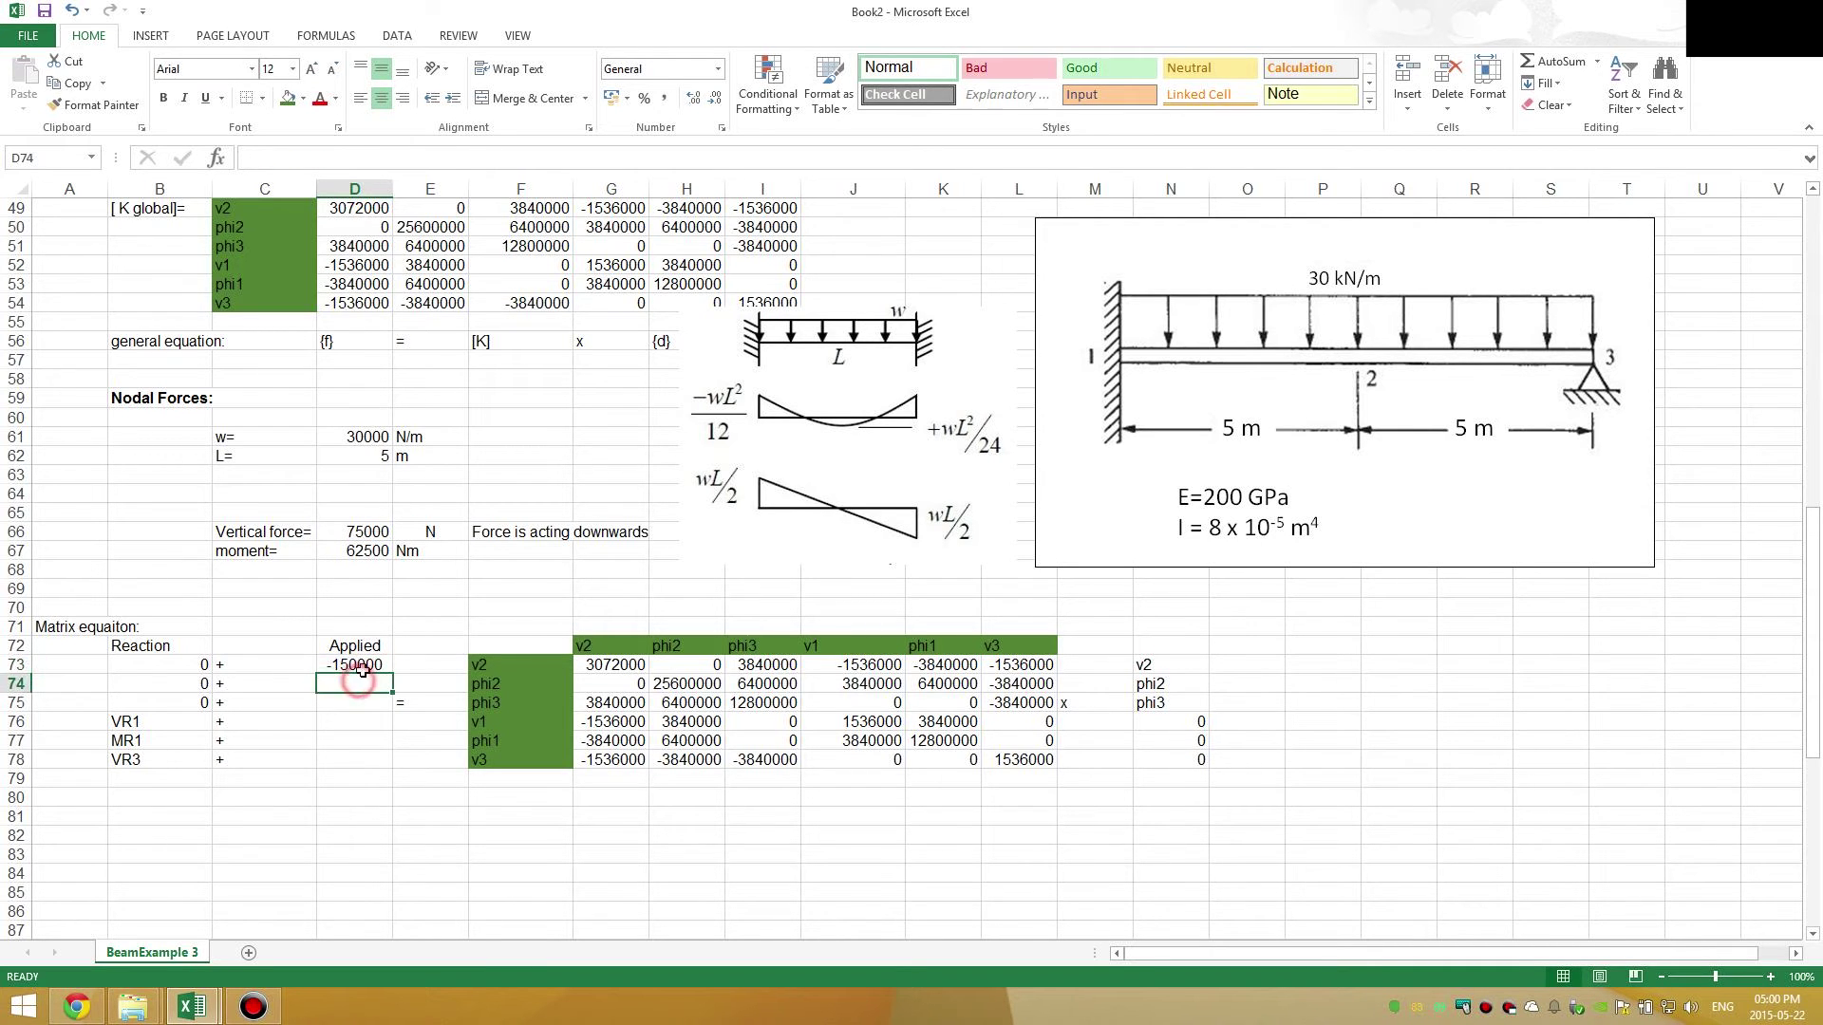
click(365, 667)
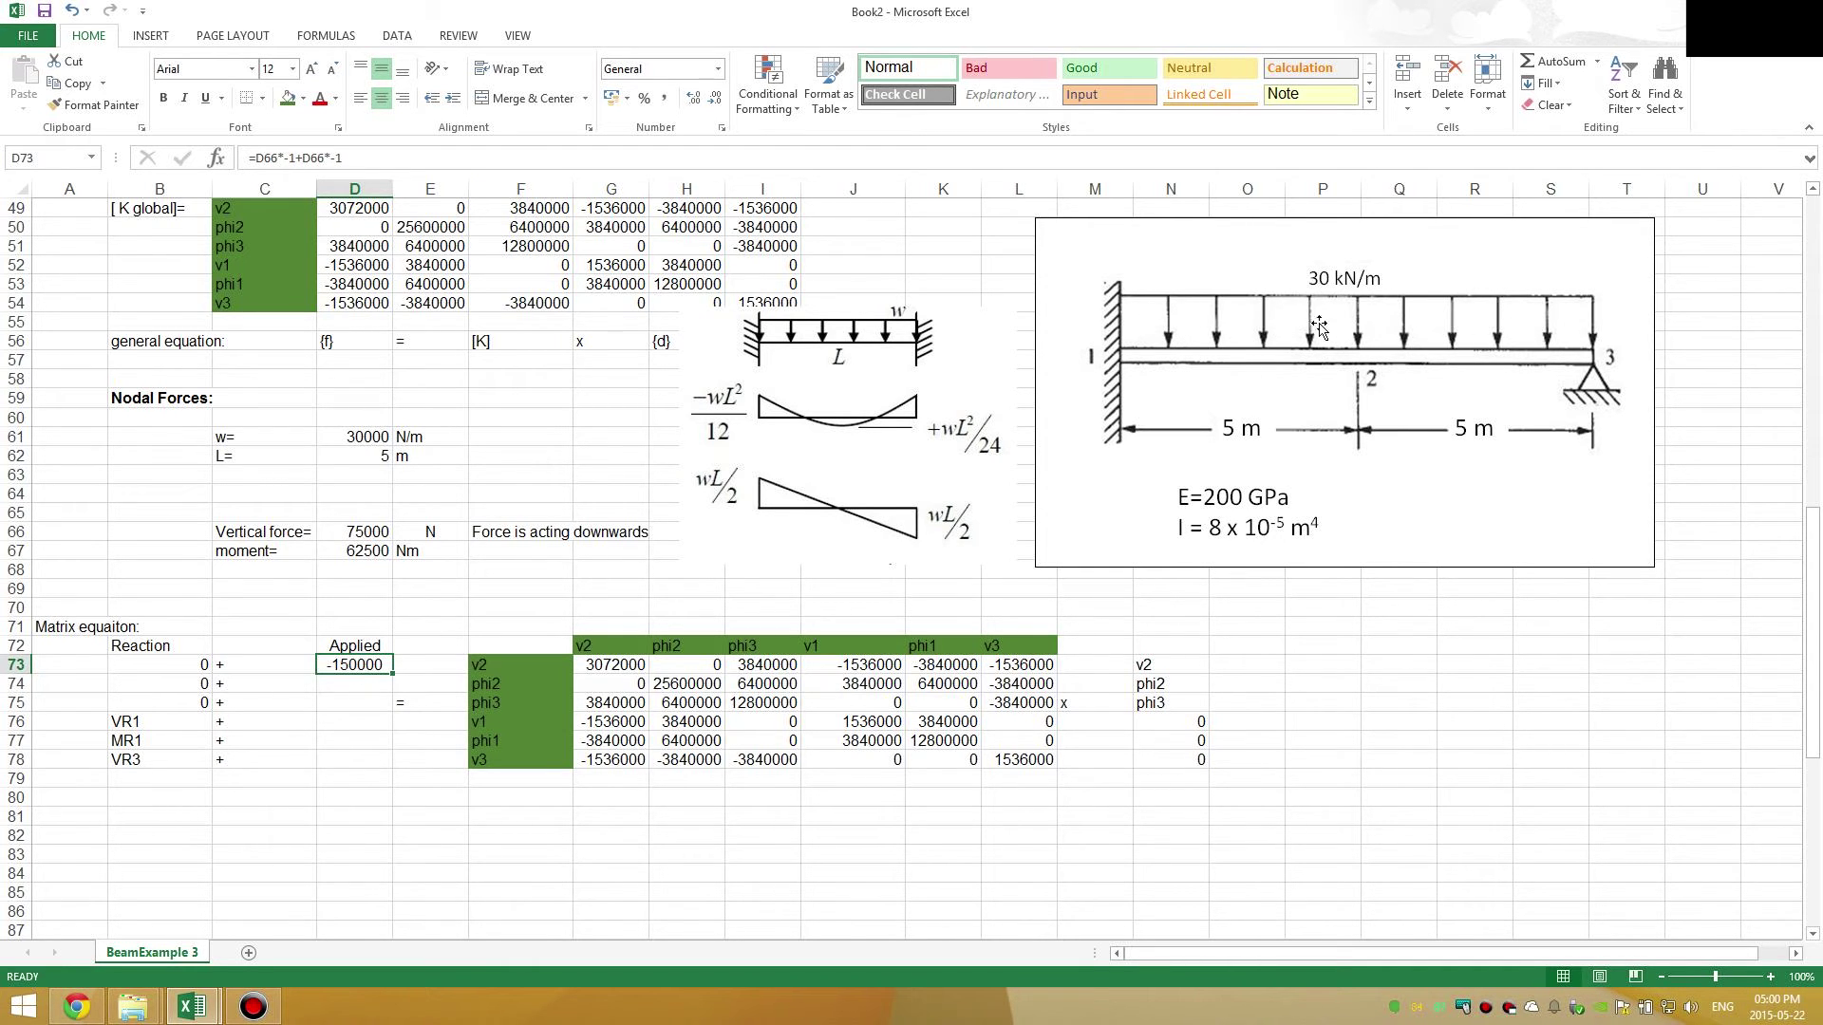
click(1380, 309)
drag(1378, 324, 1354, 281)
click(358, 704)
click(361, 686)
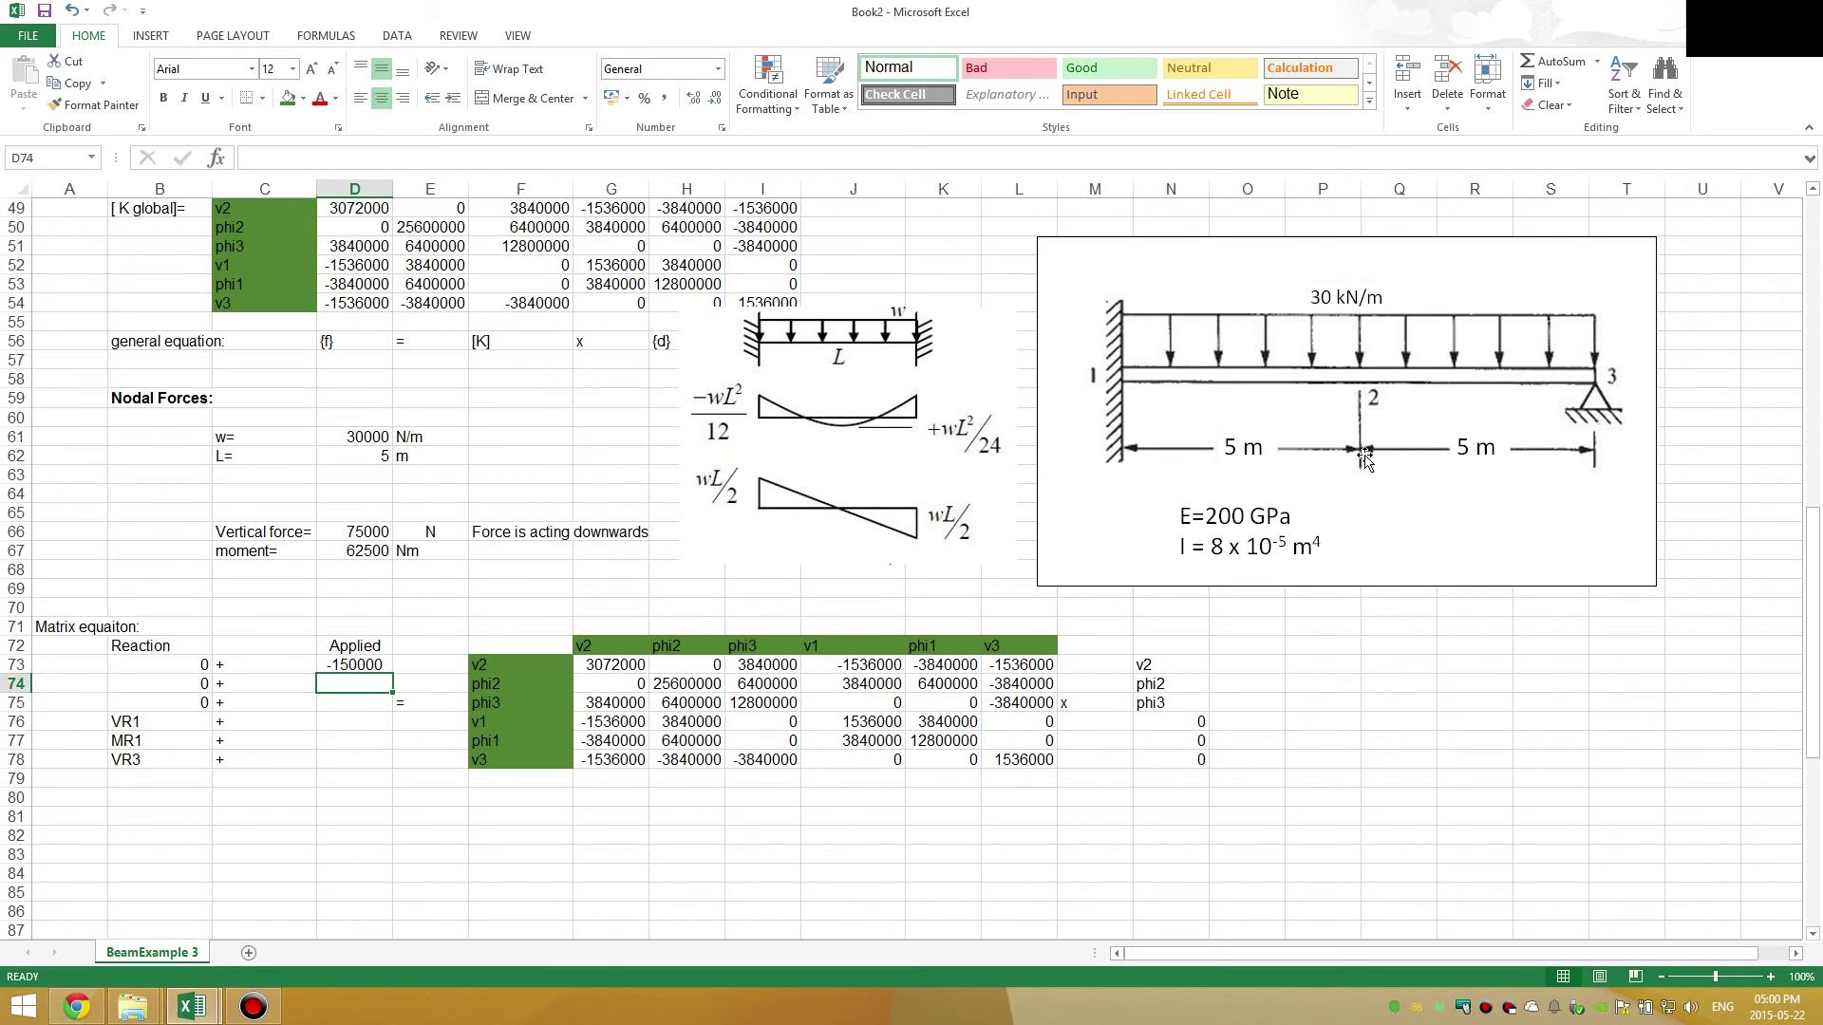
- Enter a formula in D74 that combines the positive and negative moment from D67 for phi2
click(359, 725)
click(362, 684)
text(=+)
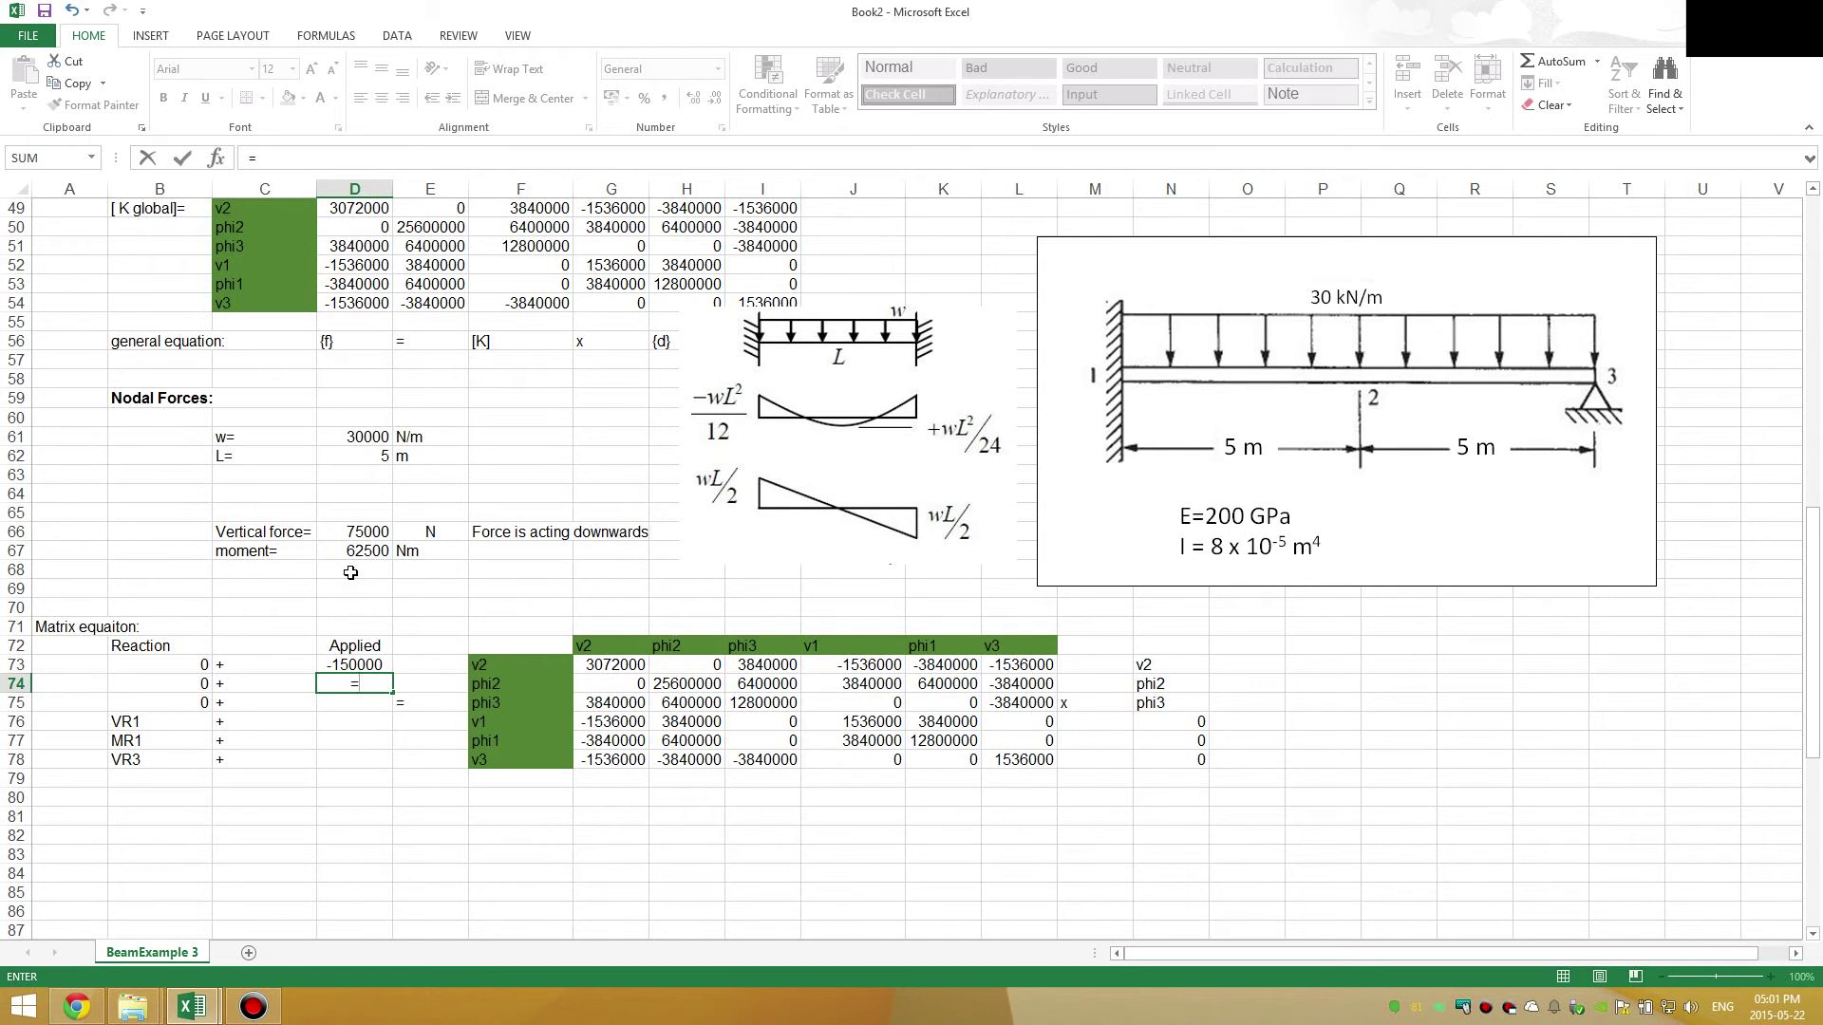
text(+)
click(369, 552)
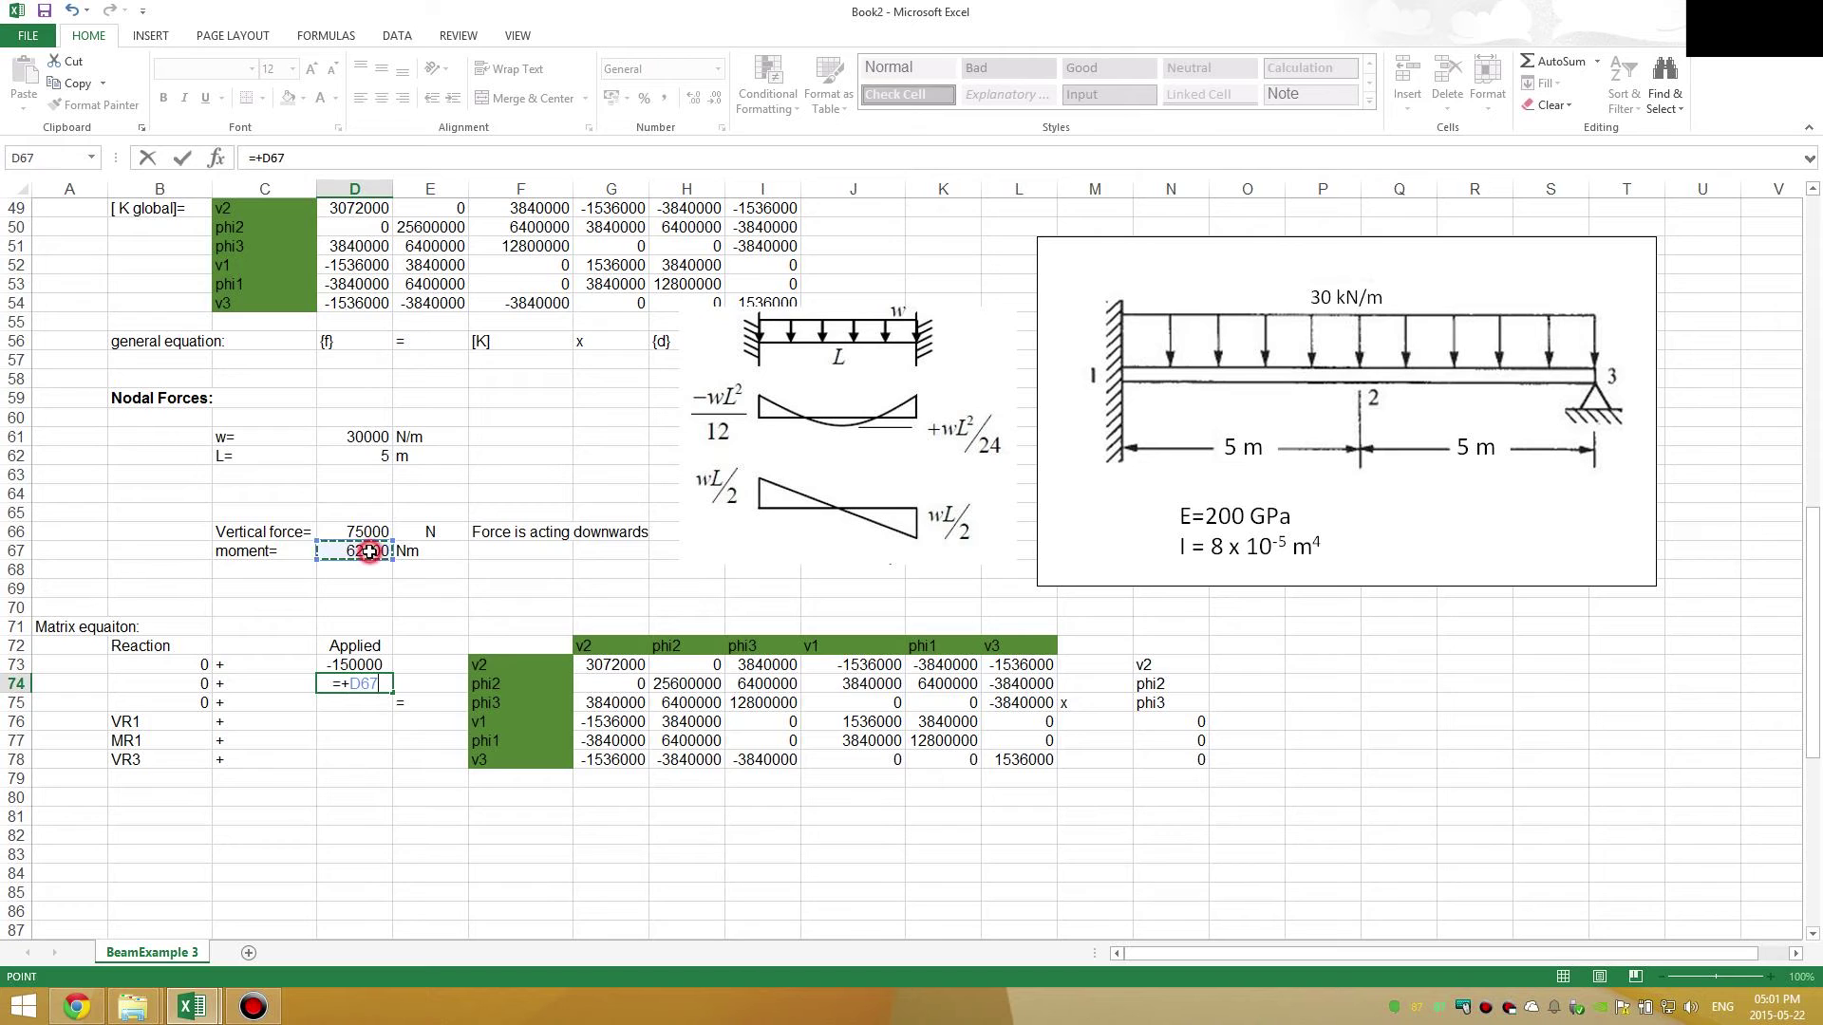
text(+)
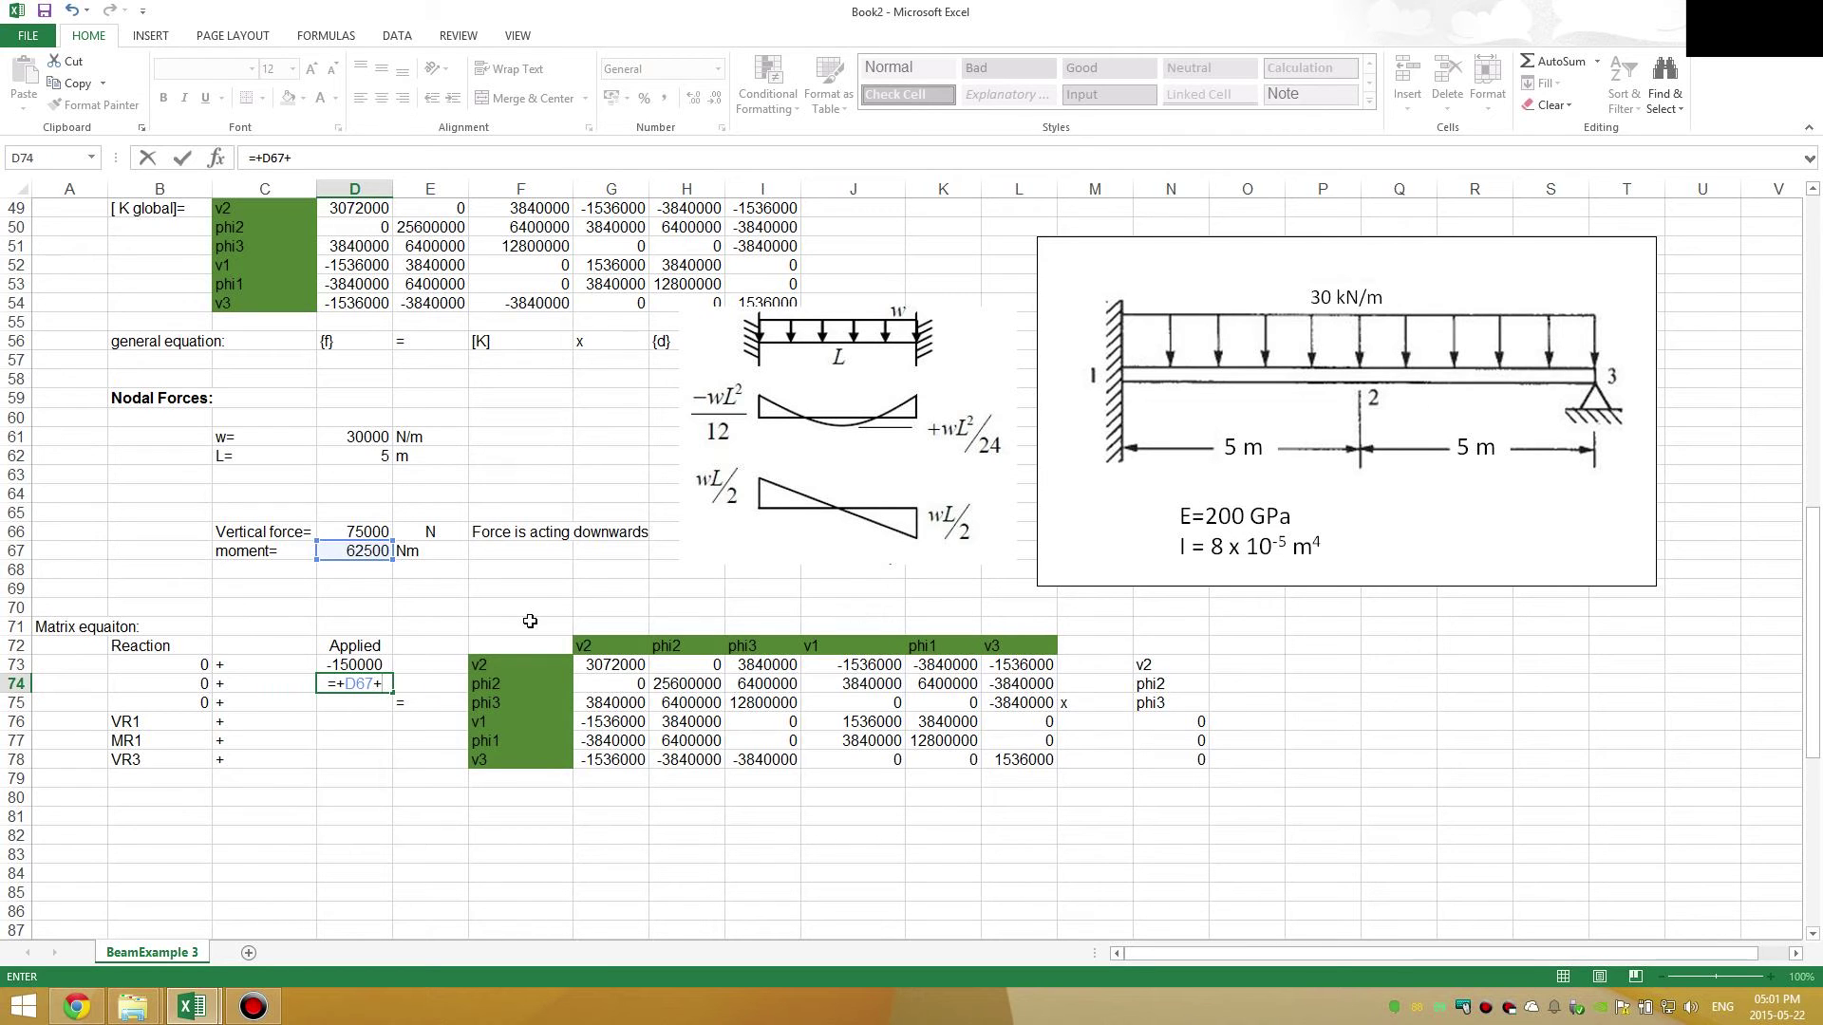
text(-)
click(360, 560)
key(Return)
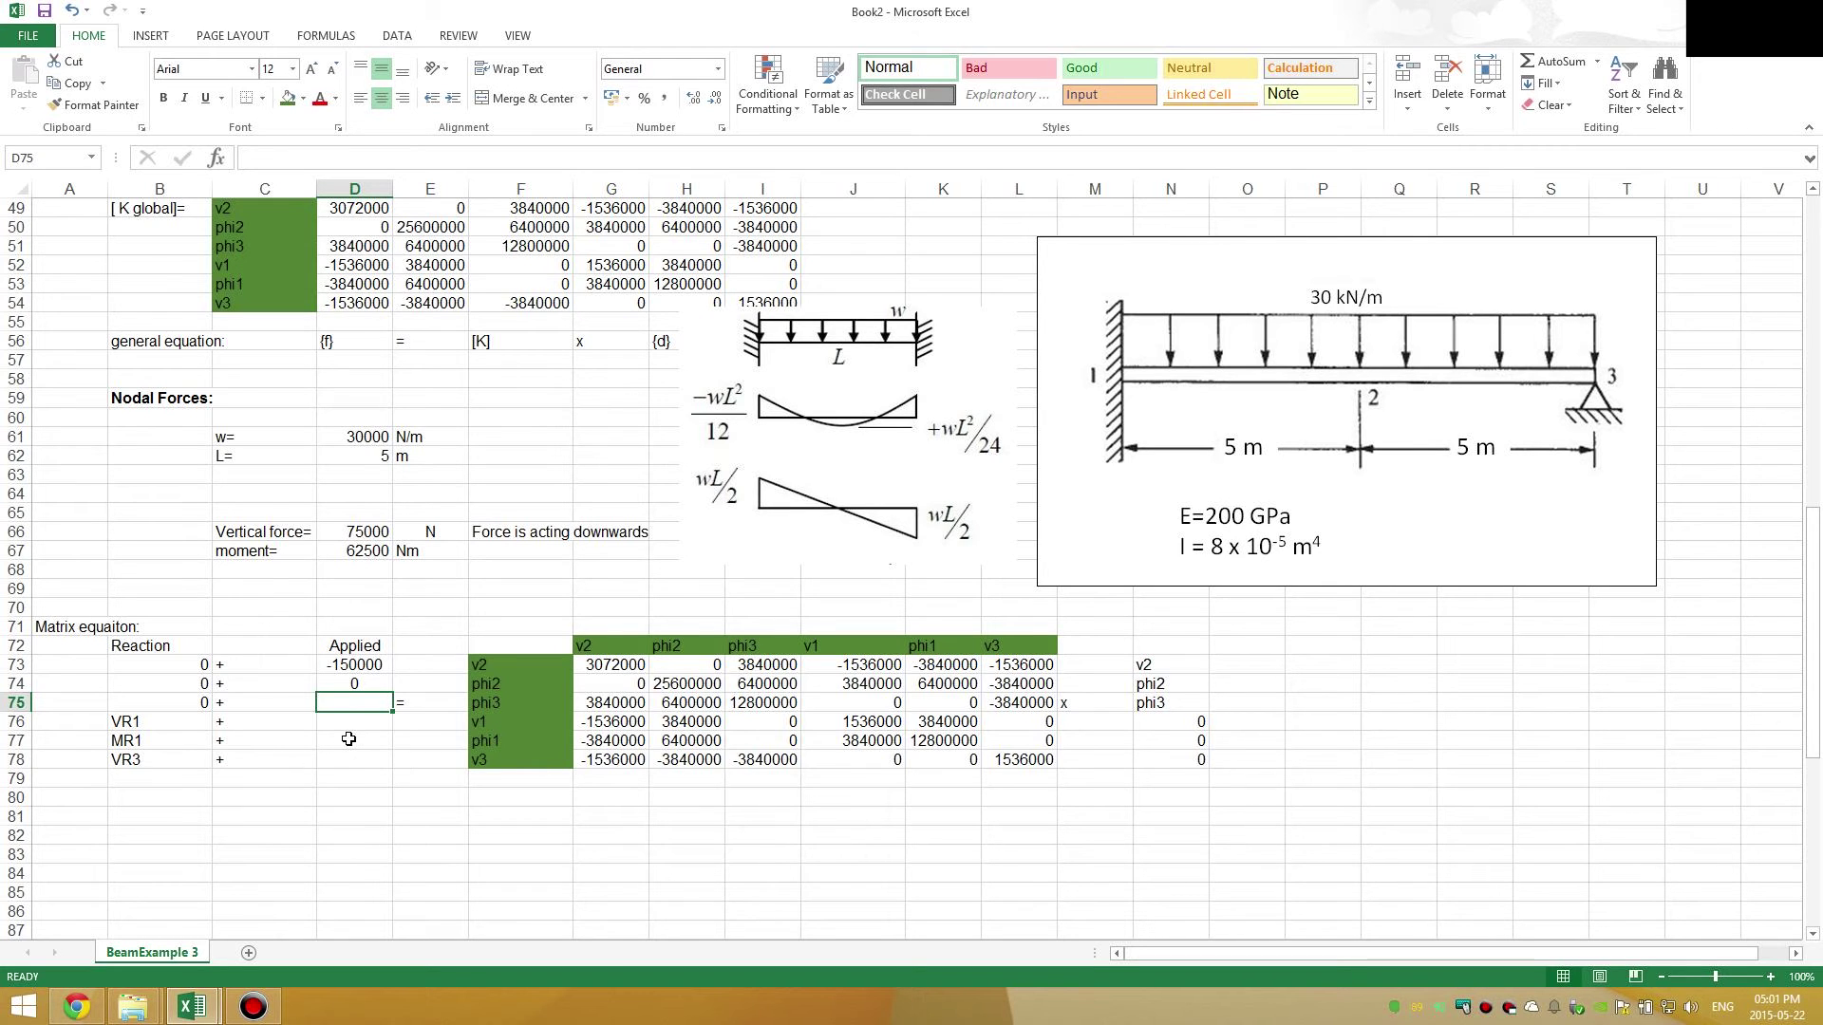
- Set the applied moment for phi3 in D75 to =D67 and the applied force for VR1 in D76 to =-D66
text(=)
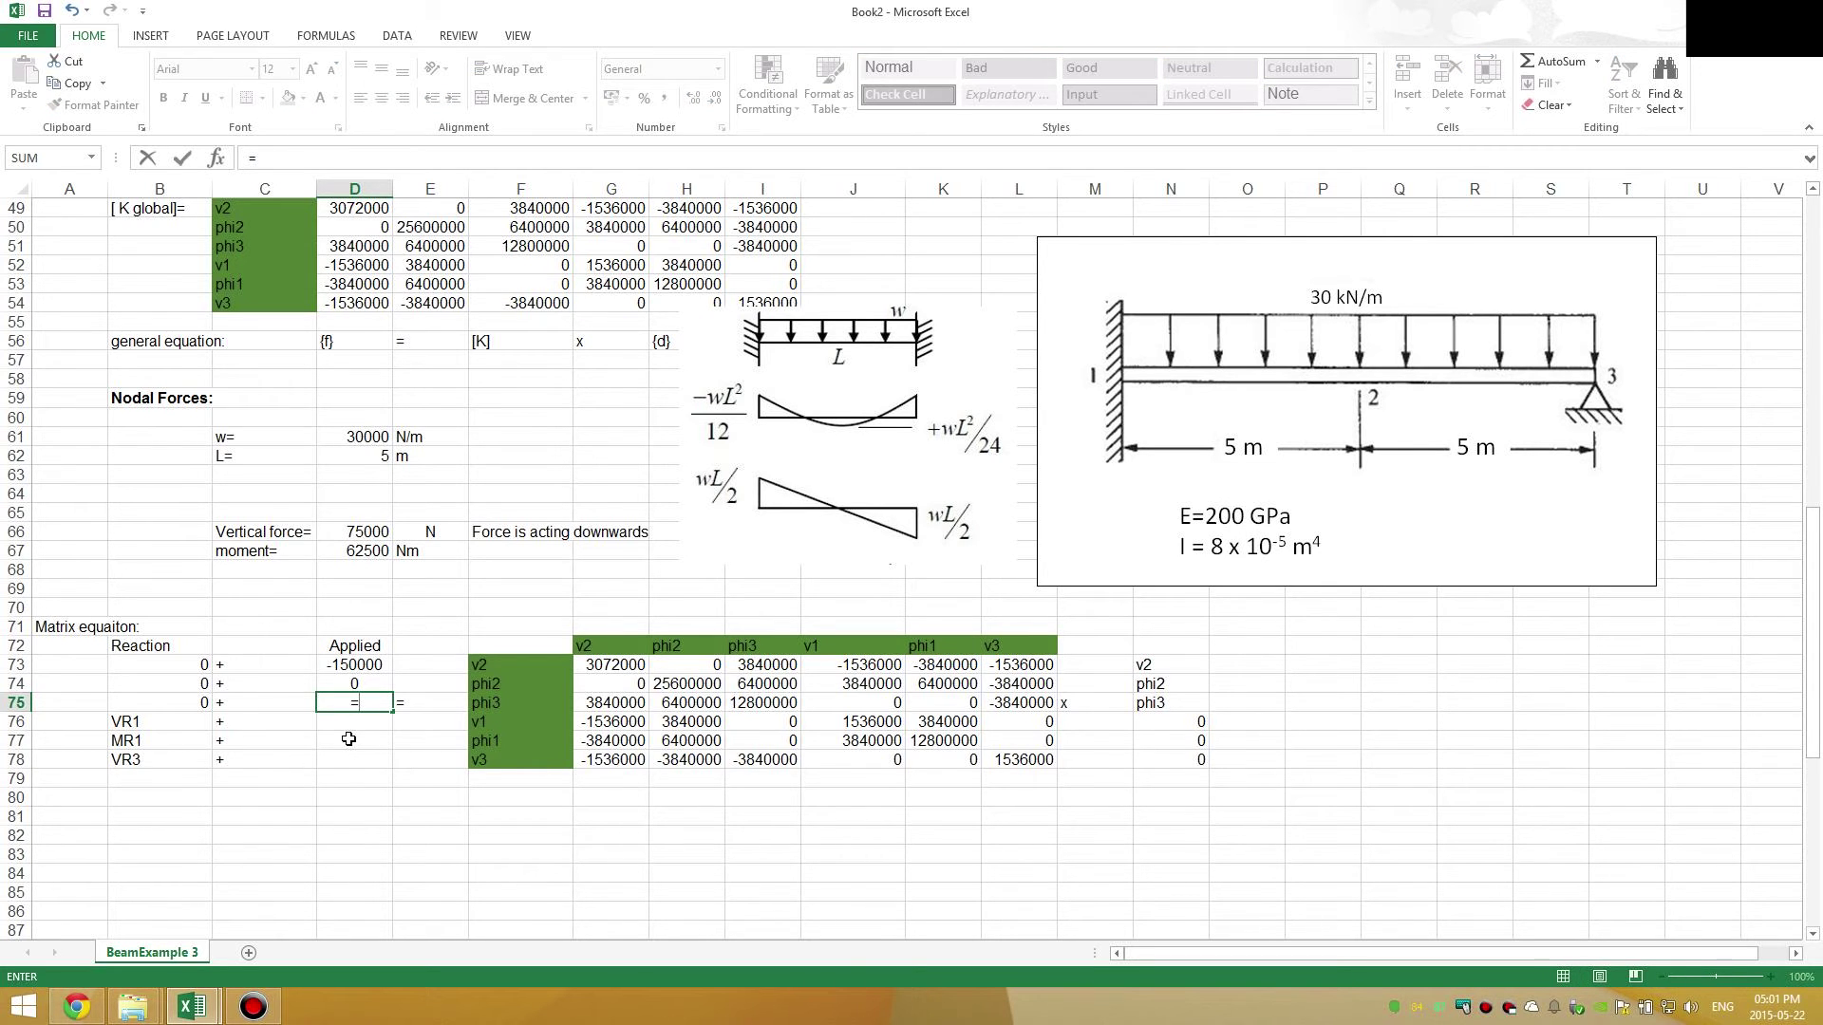
click(378, 550)
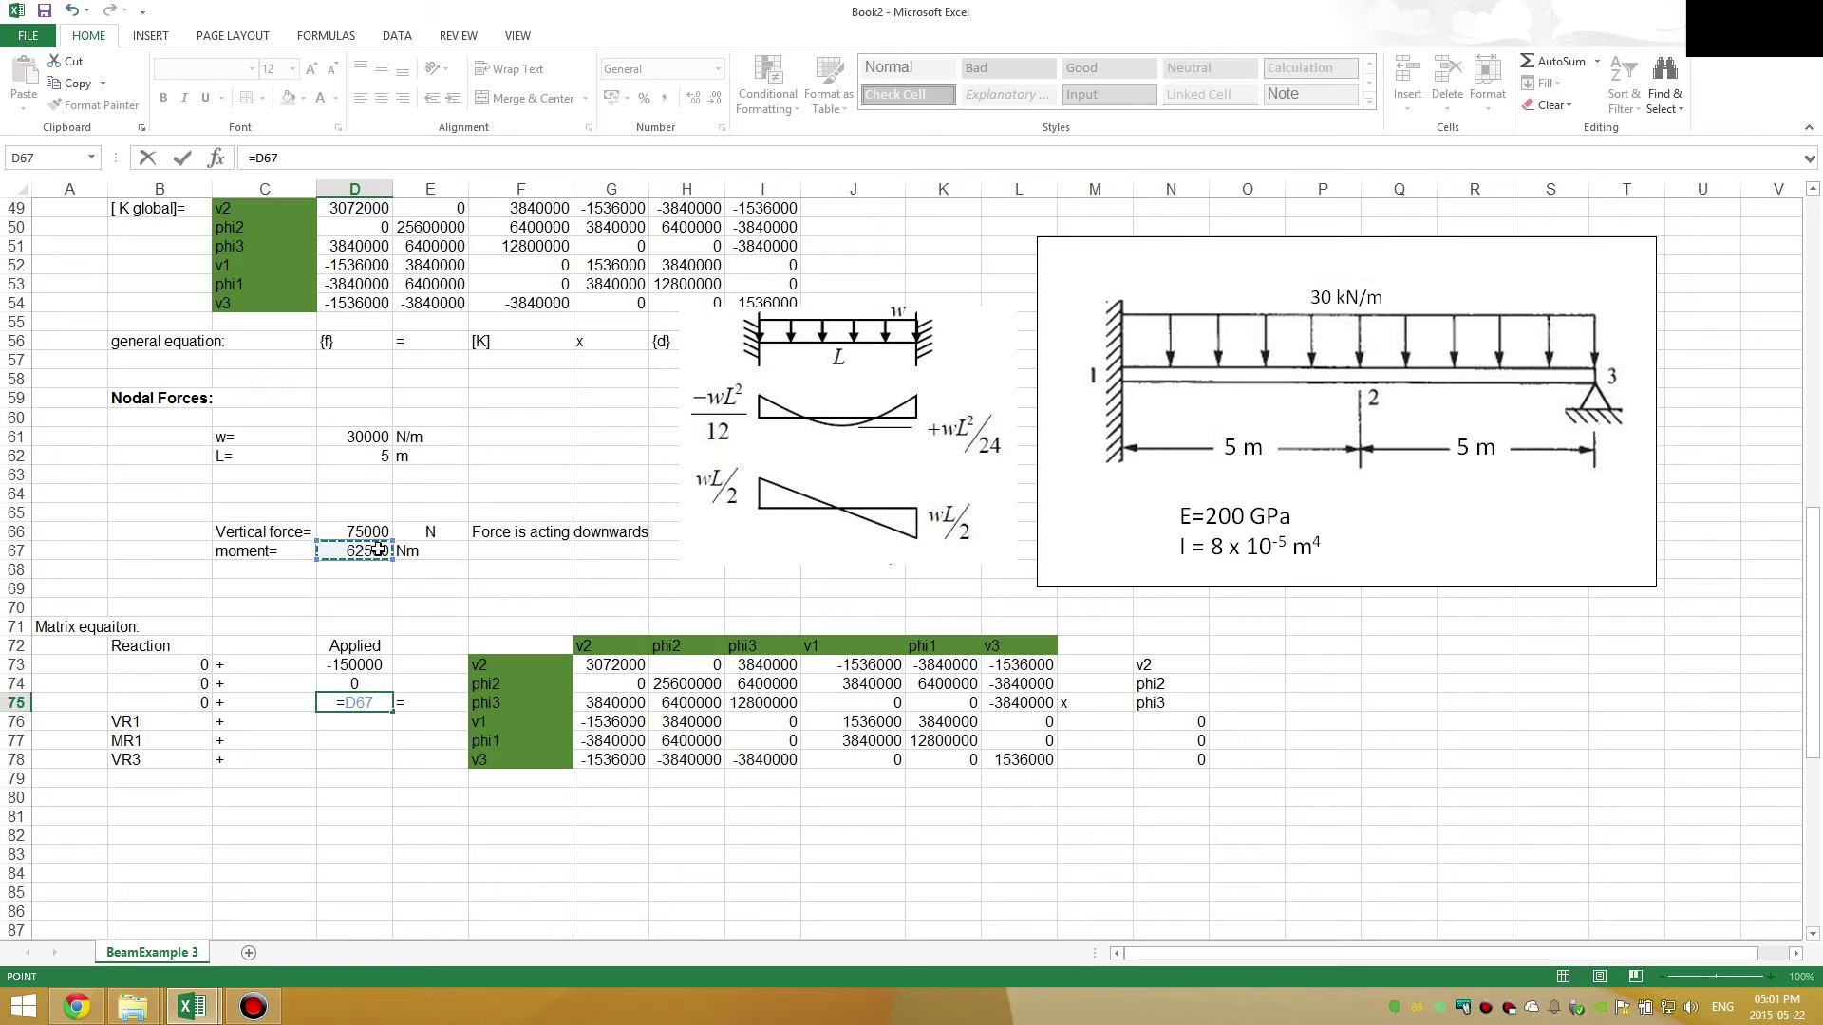
key(Return)
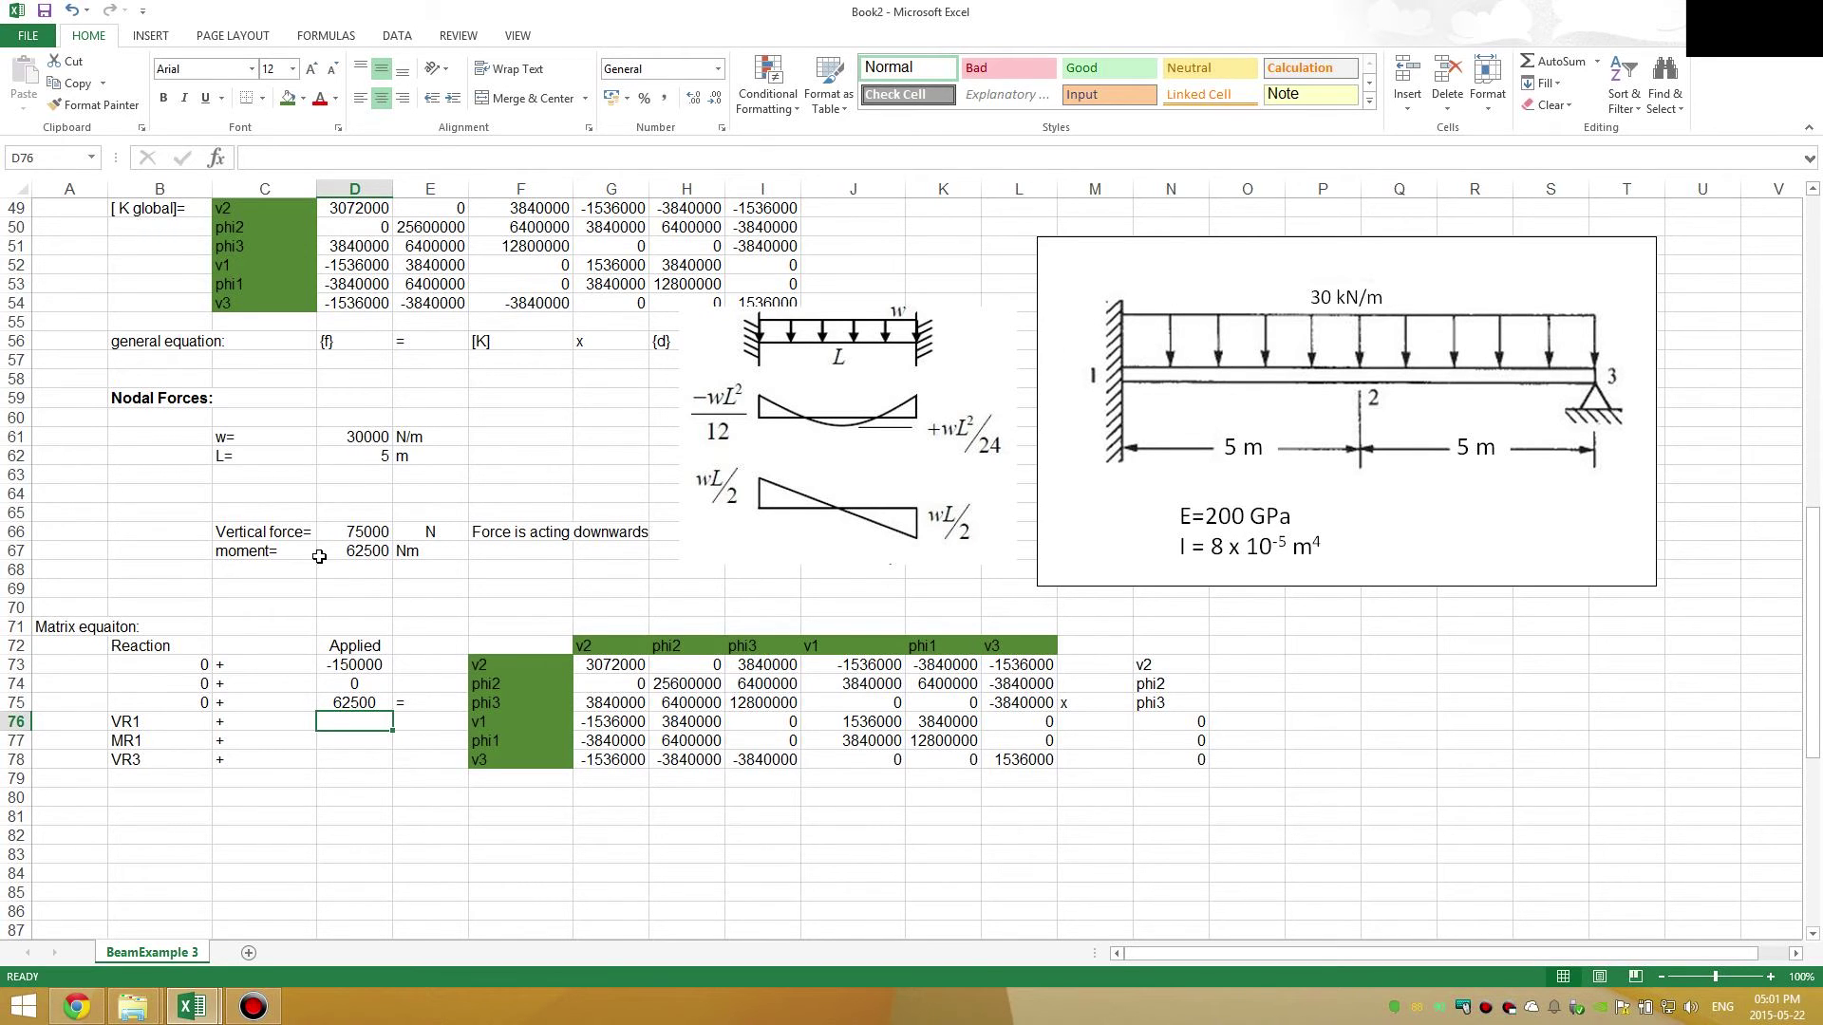
text(=)
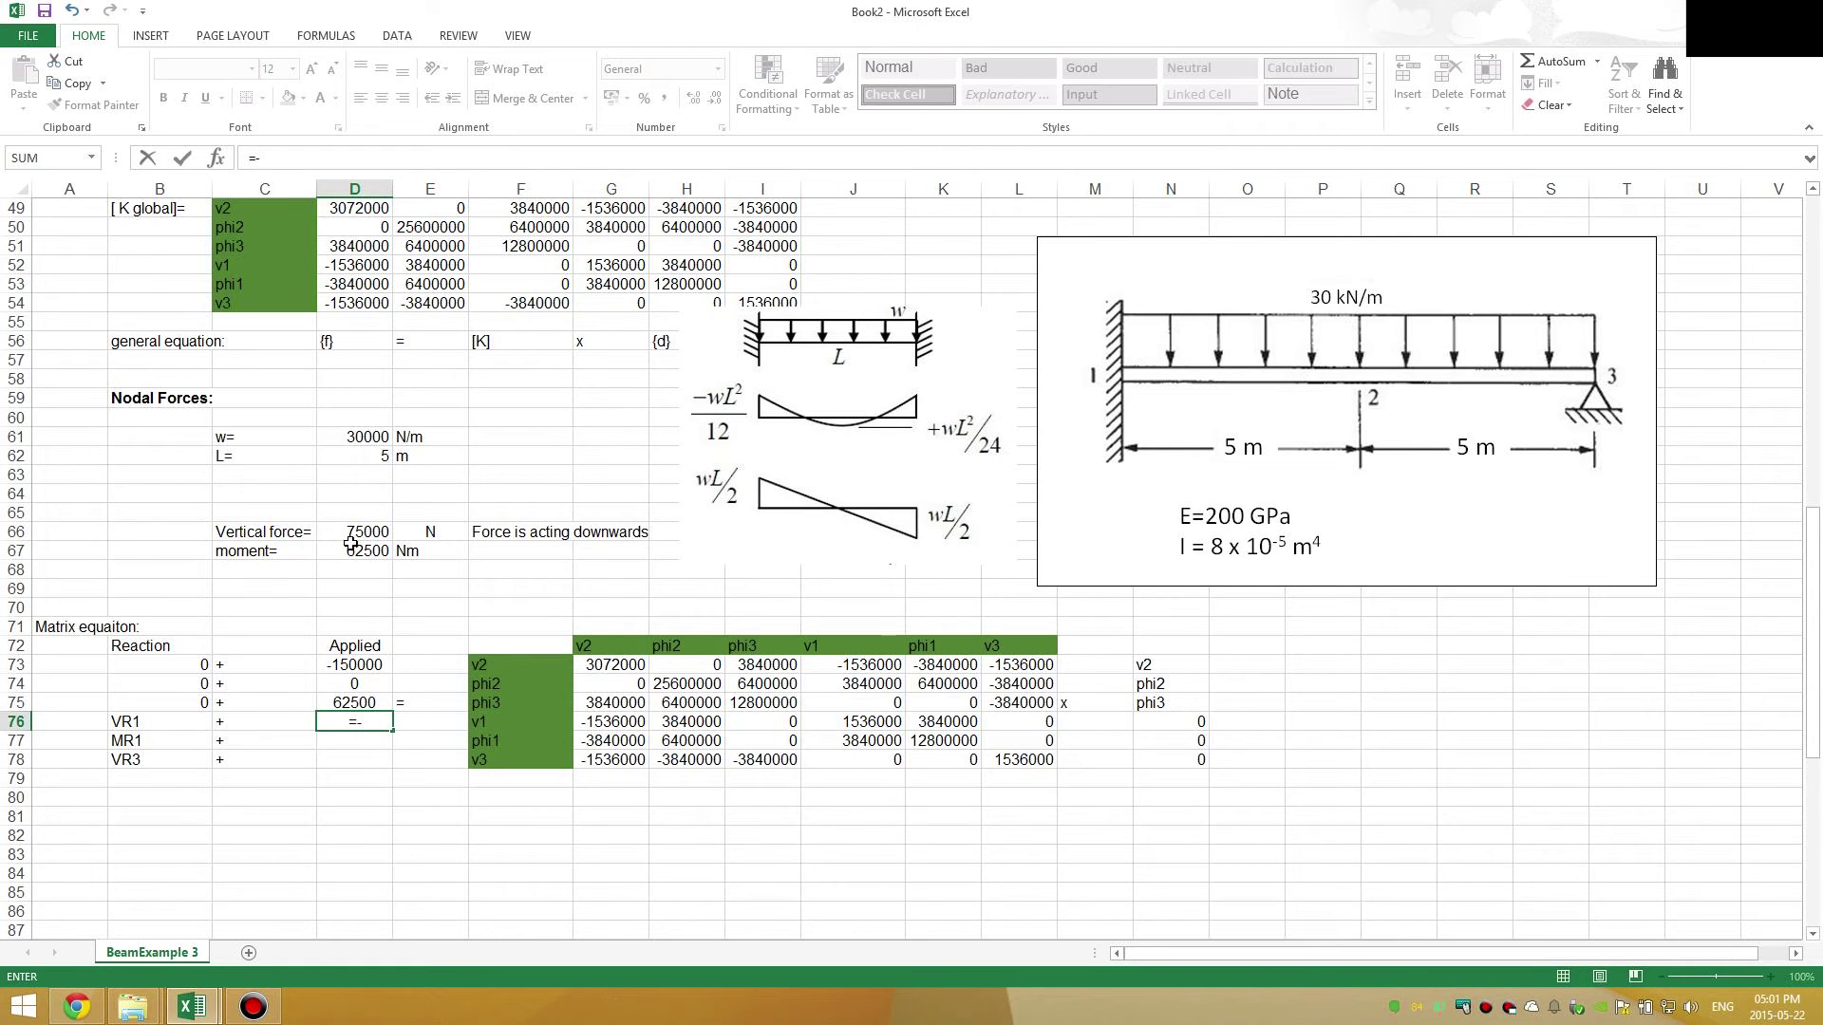
text(-)
click(363, 527)
key(Return)
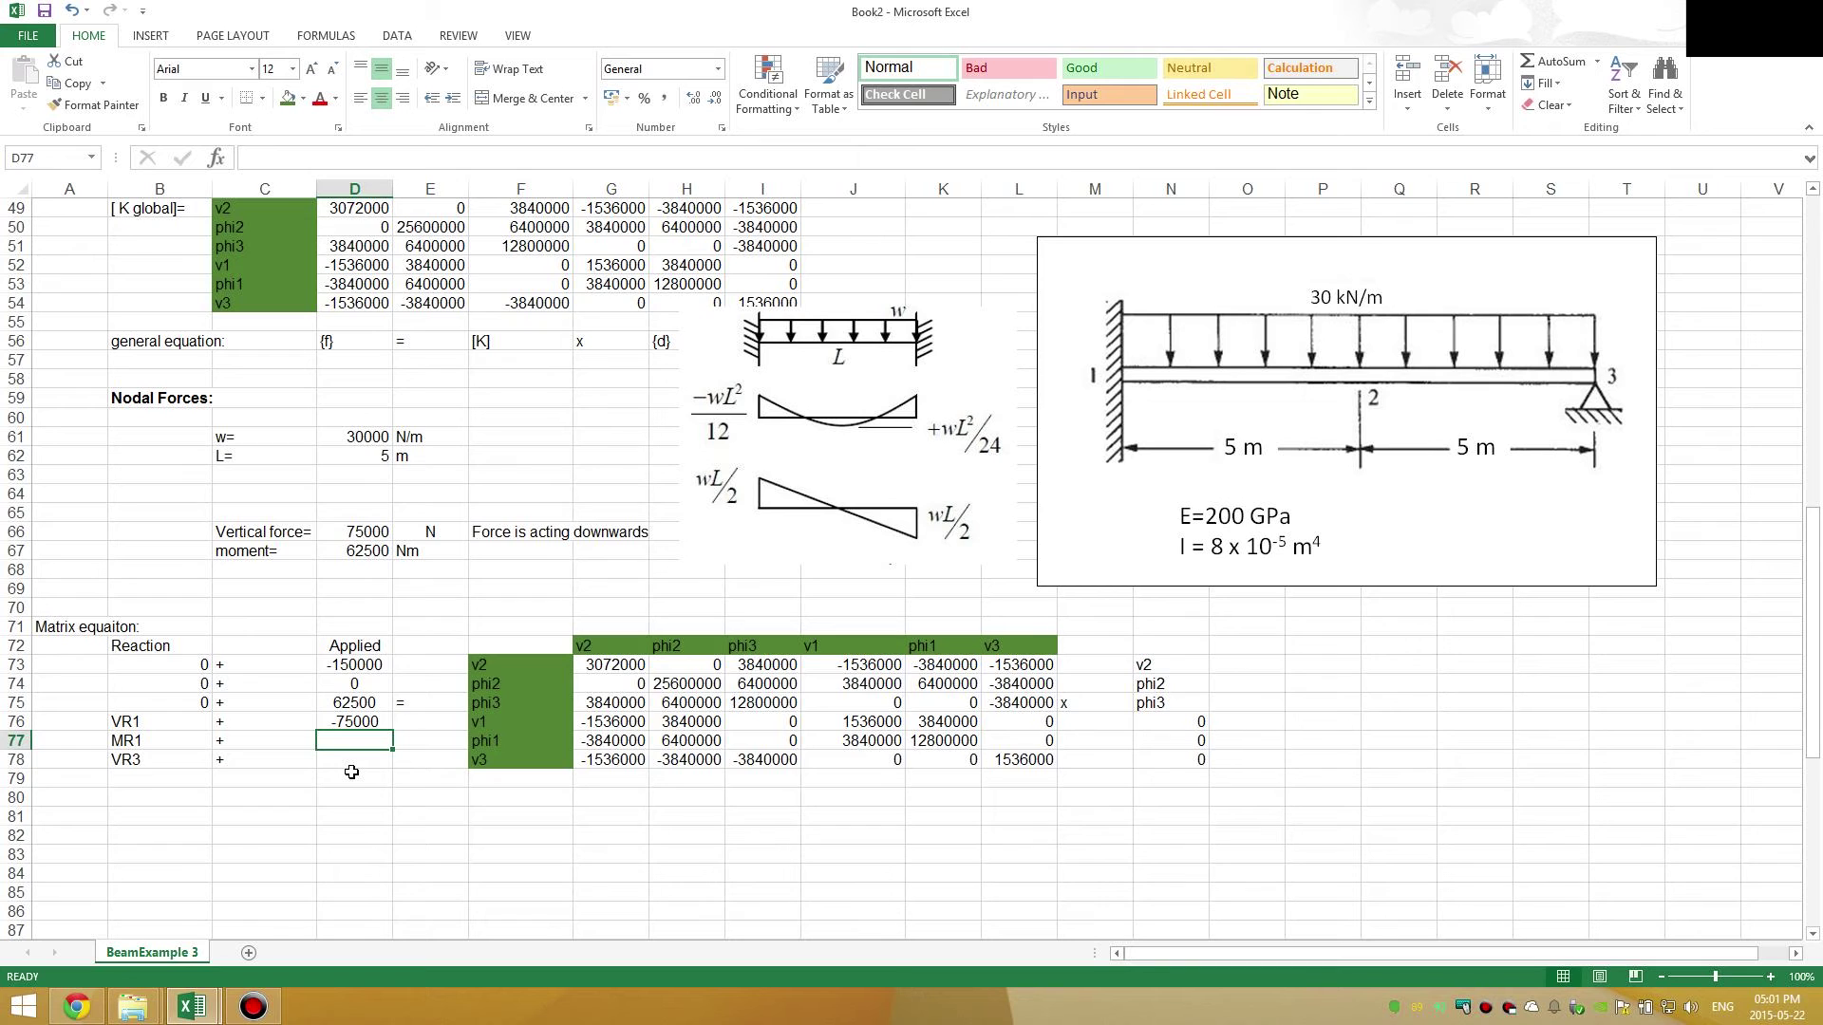
- Complete the applied vector by entering =D67*-1 for MR1 in D77 and =-D66 for VR3 in D78
text(=)
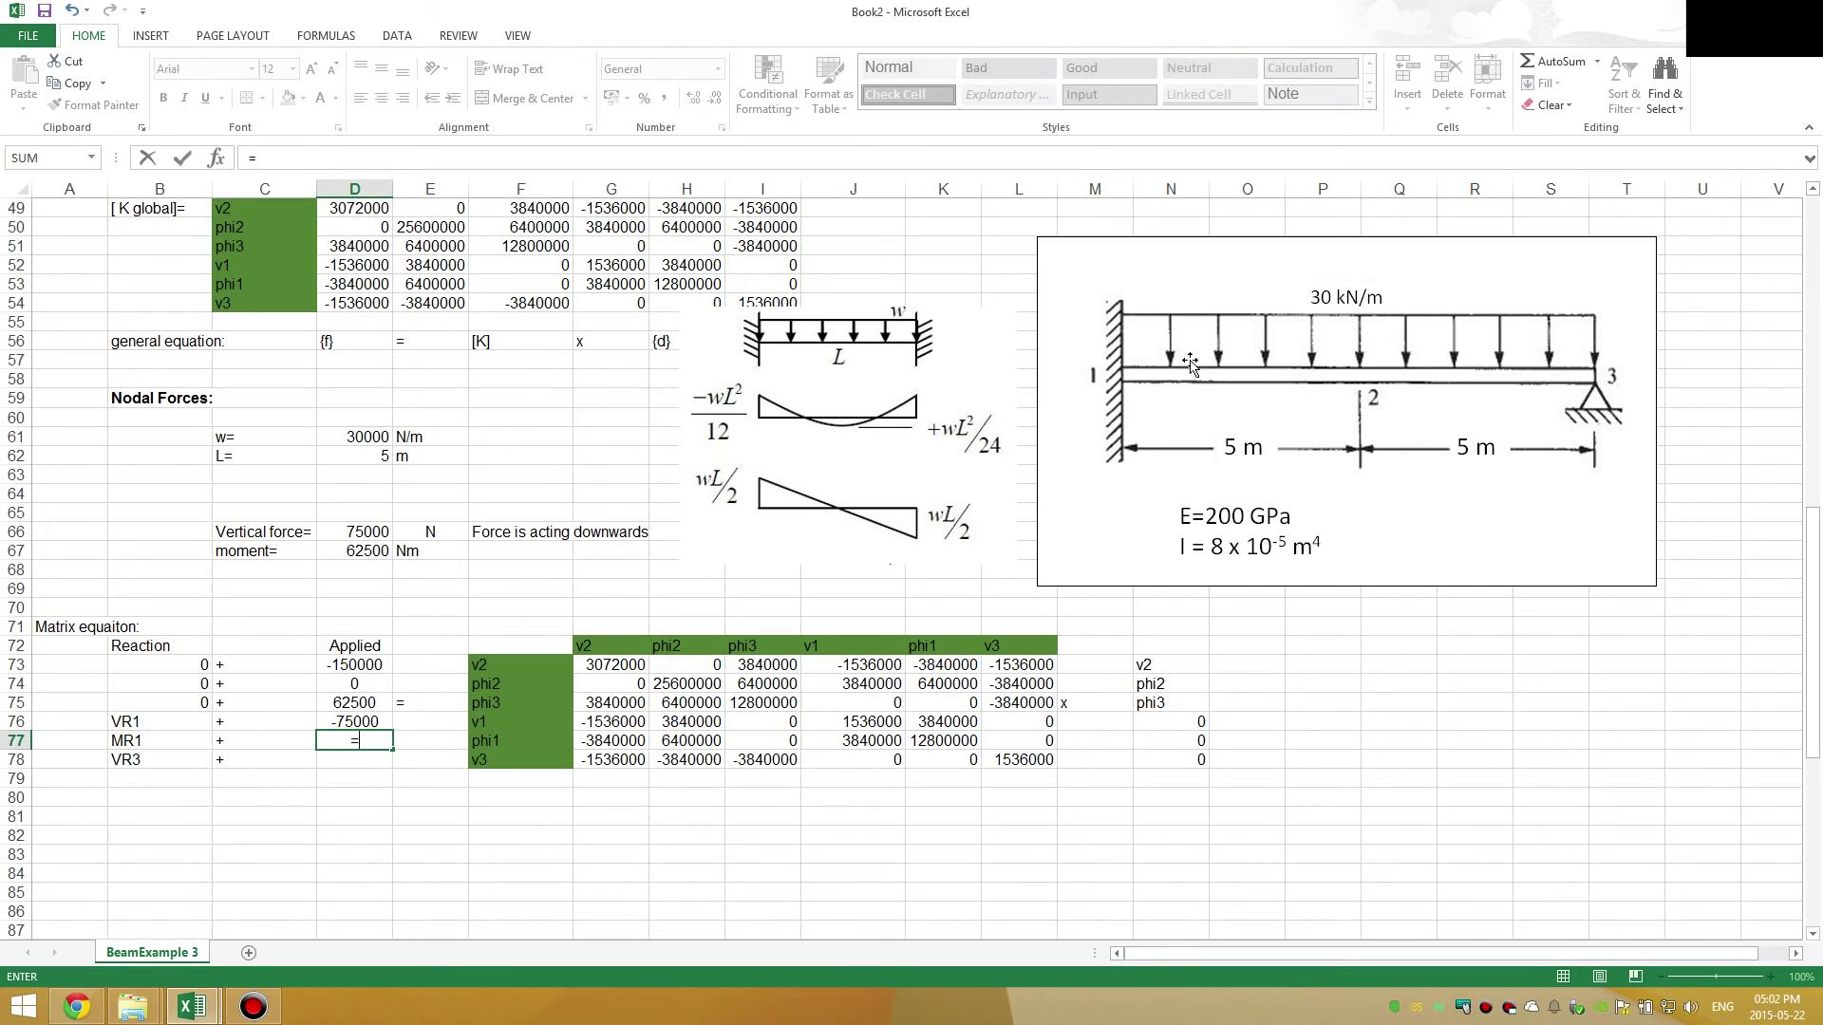
click(359, 550)
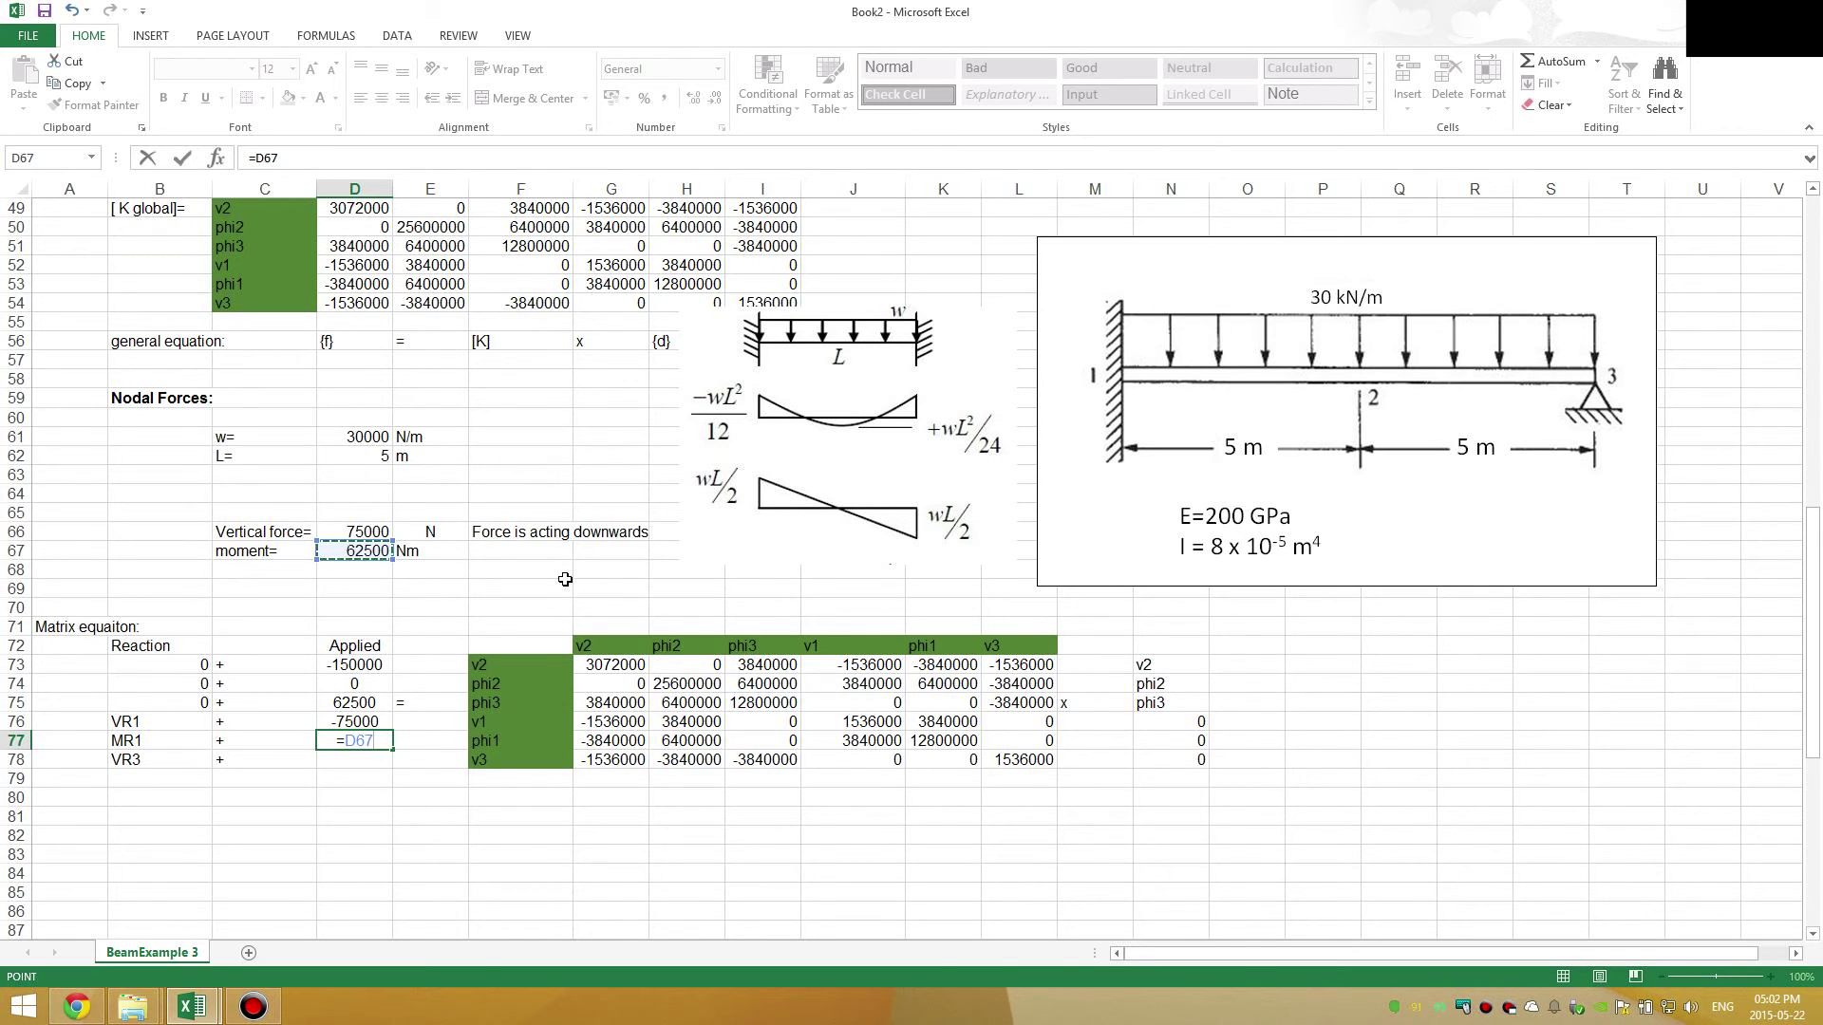
text(*-1)
key(Return)
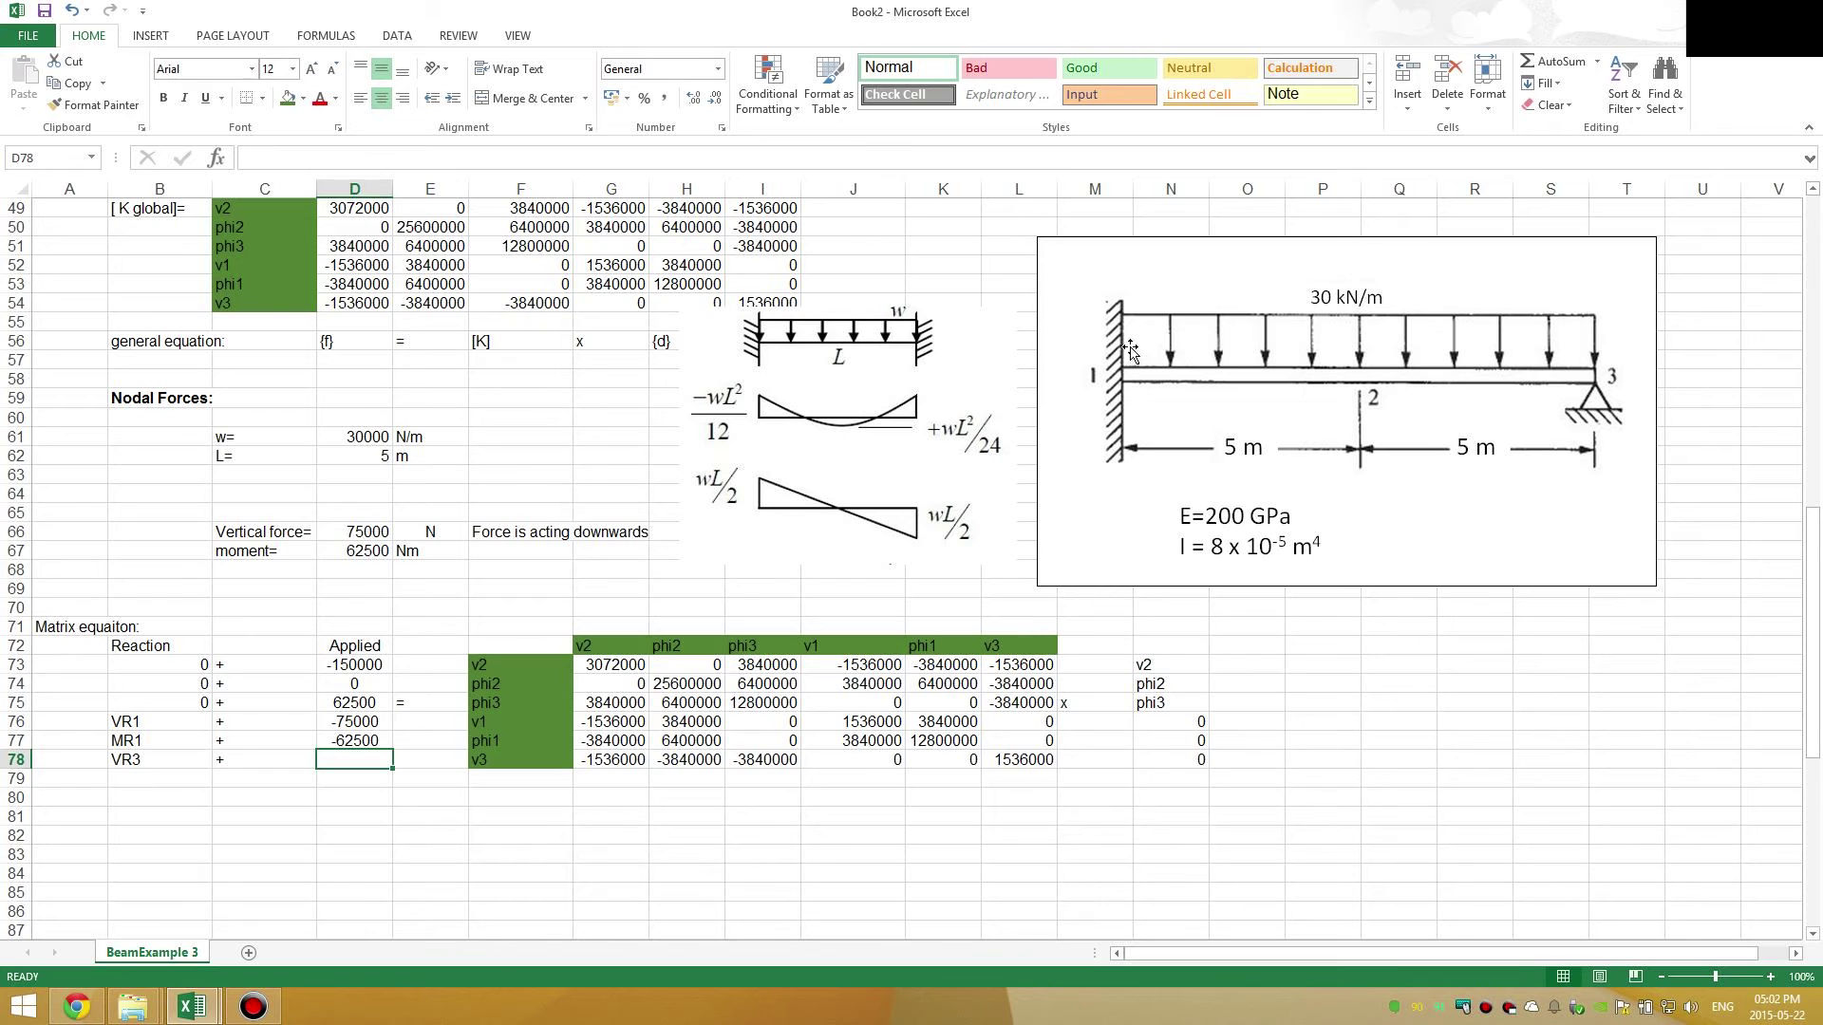
text(=-)
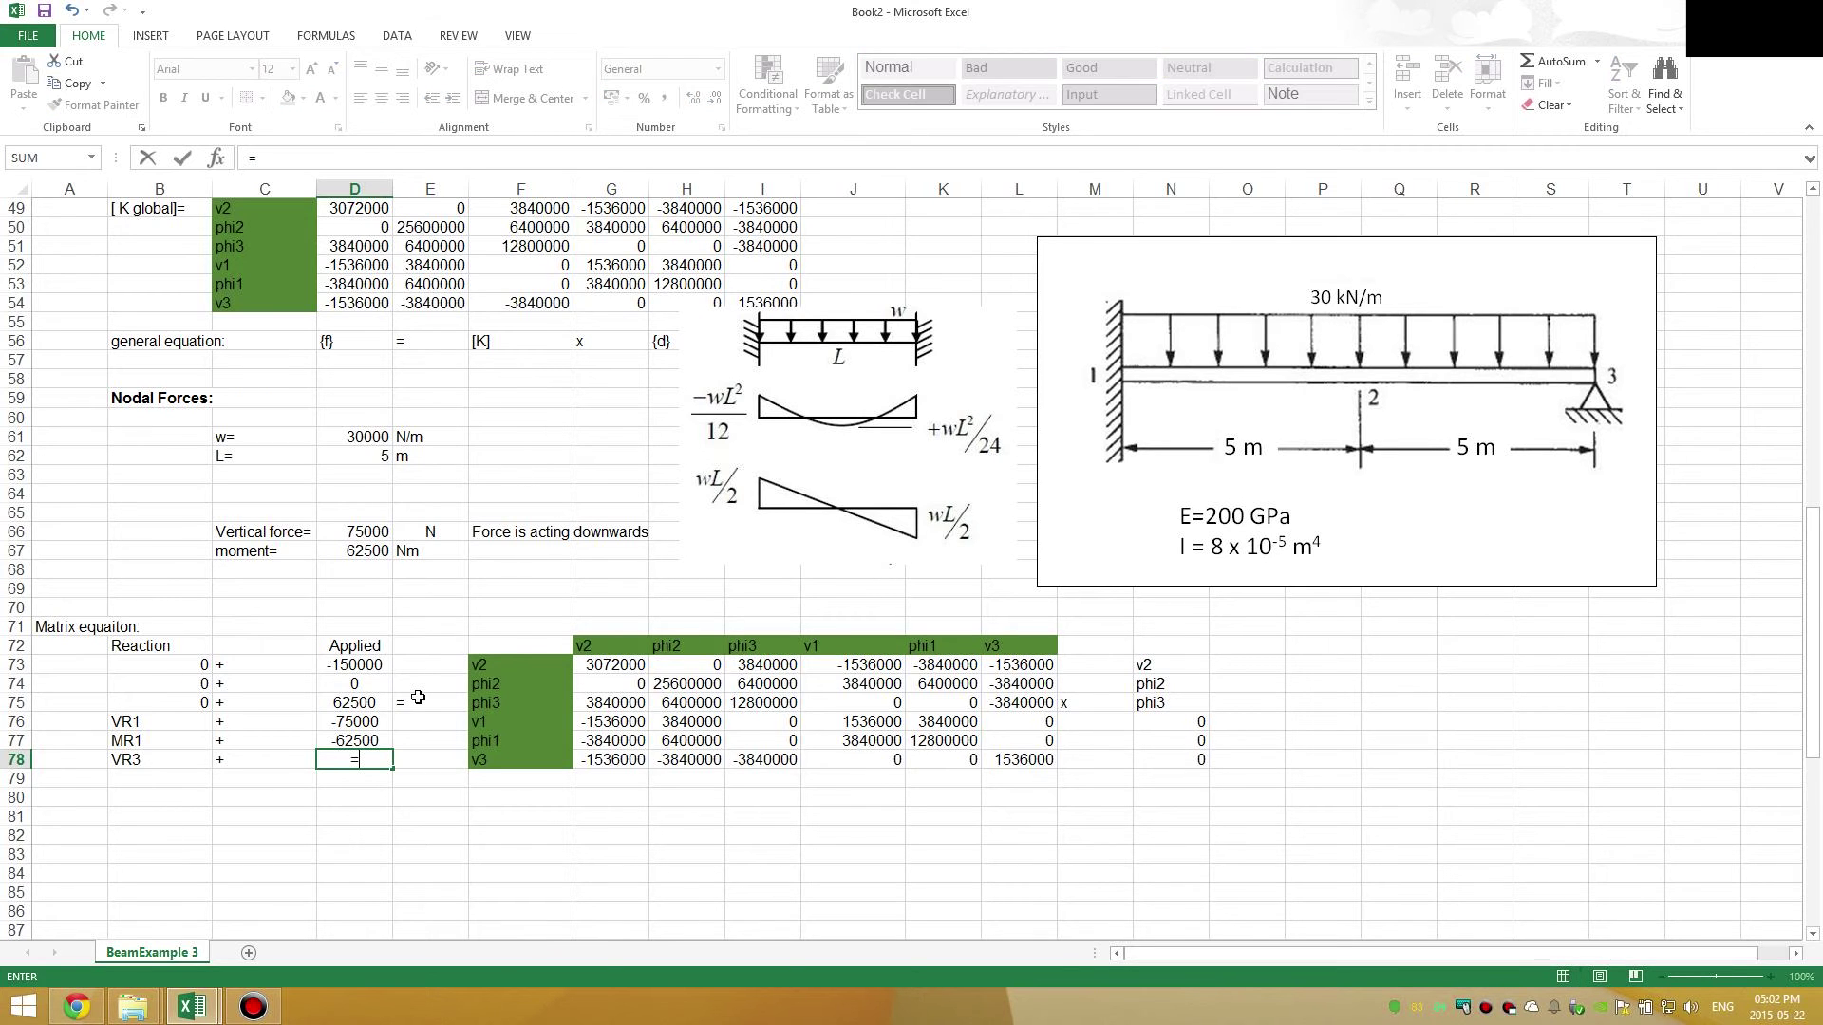
click(377, 530)
key(Return)
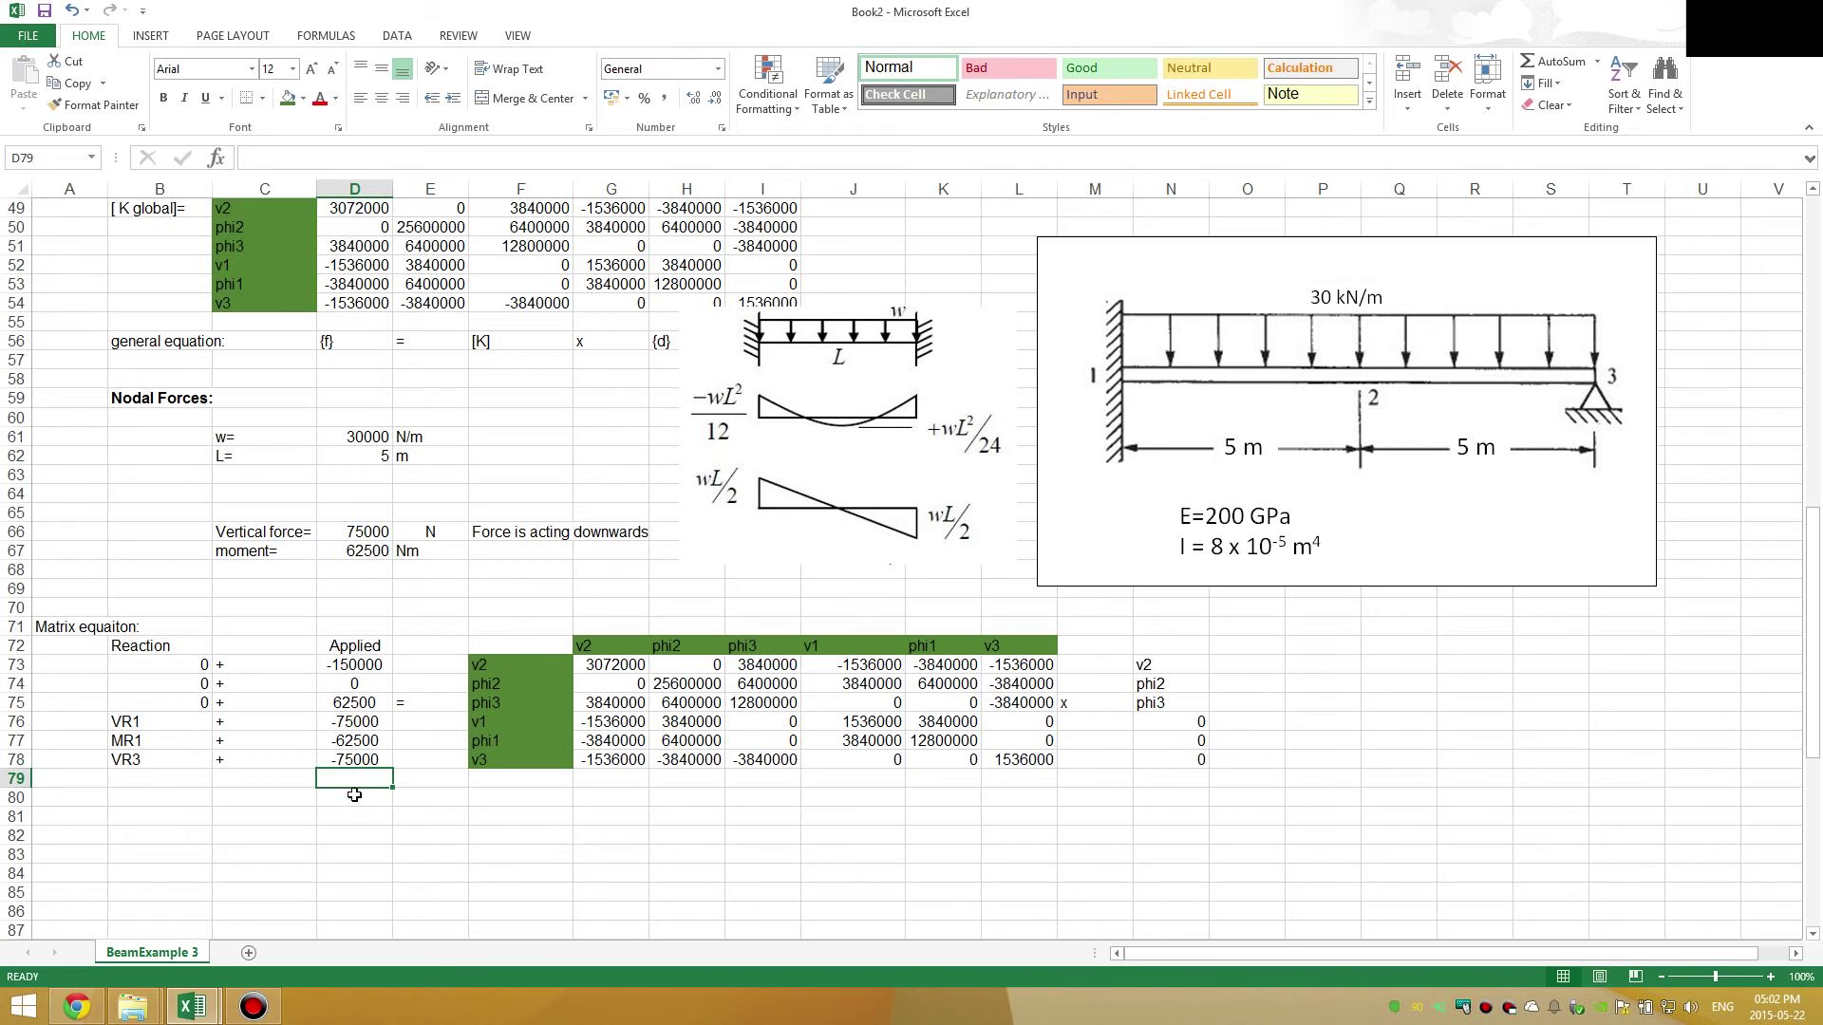
drag(353, 666, 353, 762)
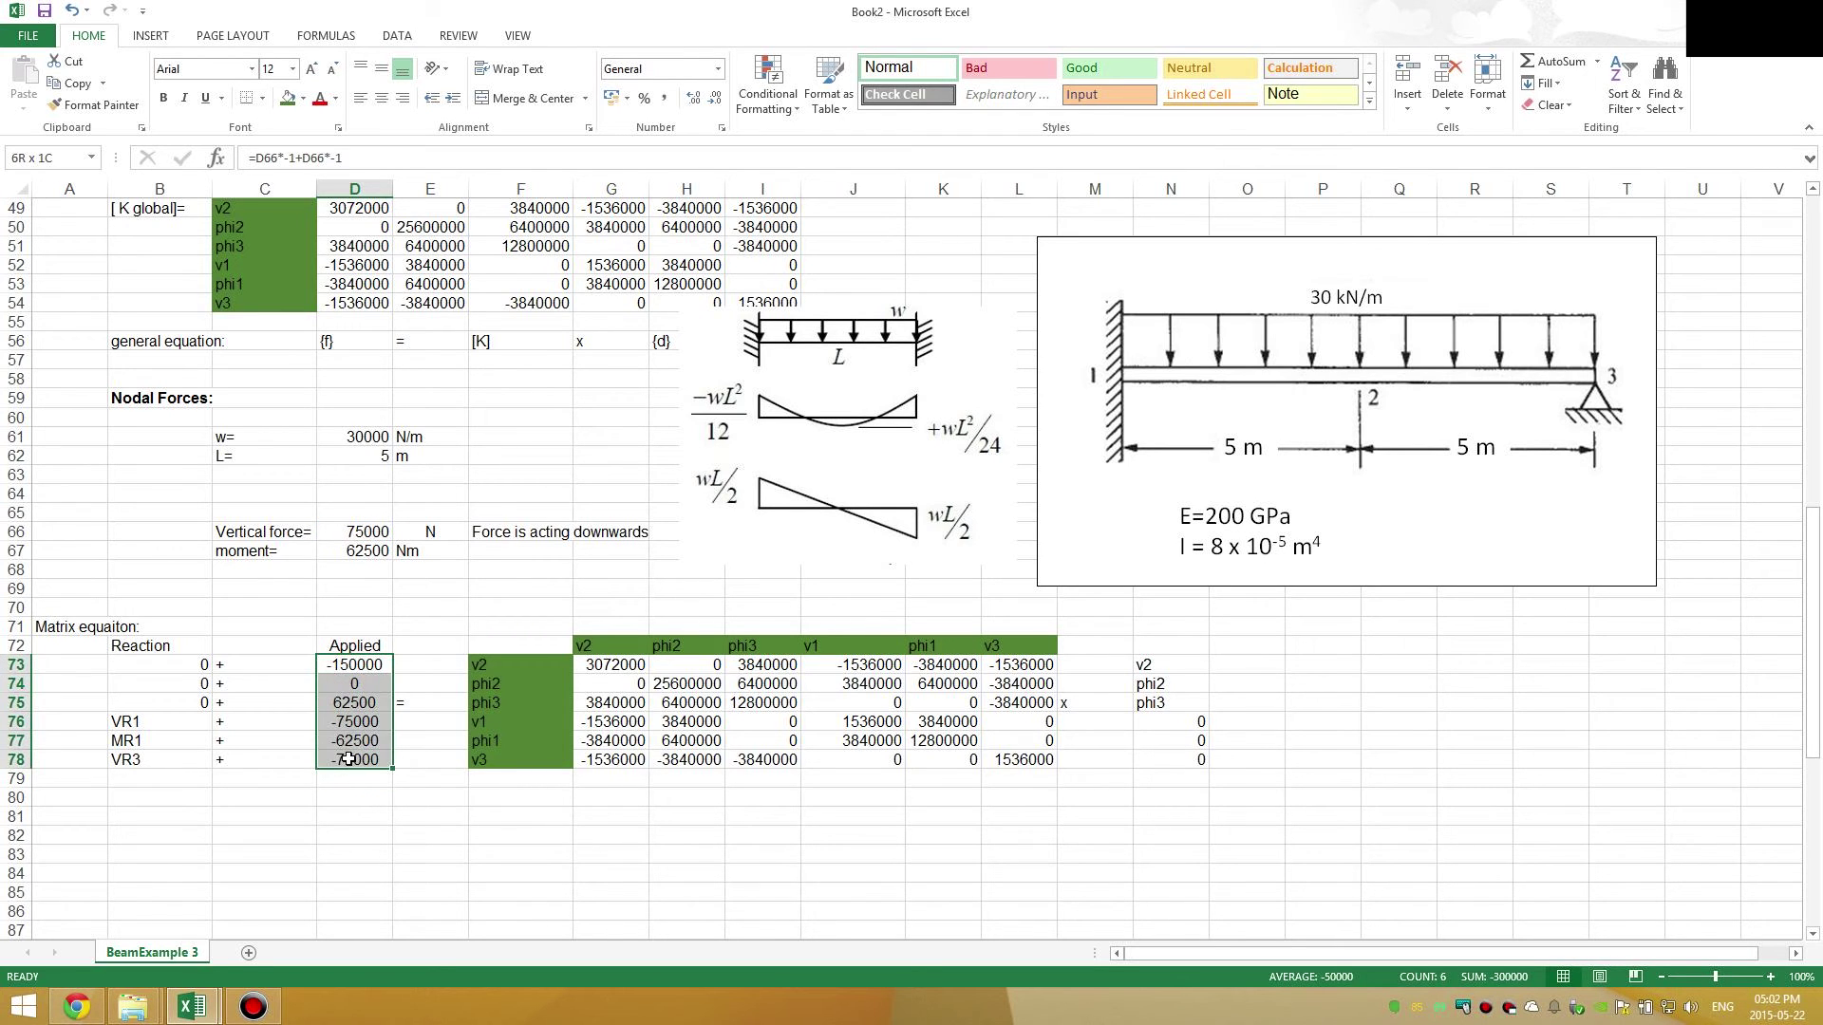
click(346, 804)
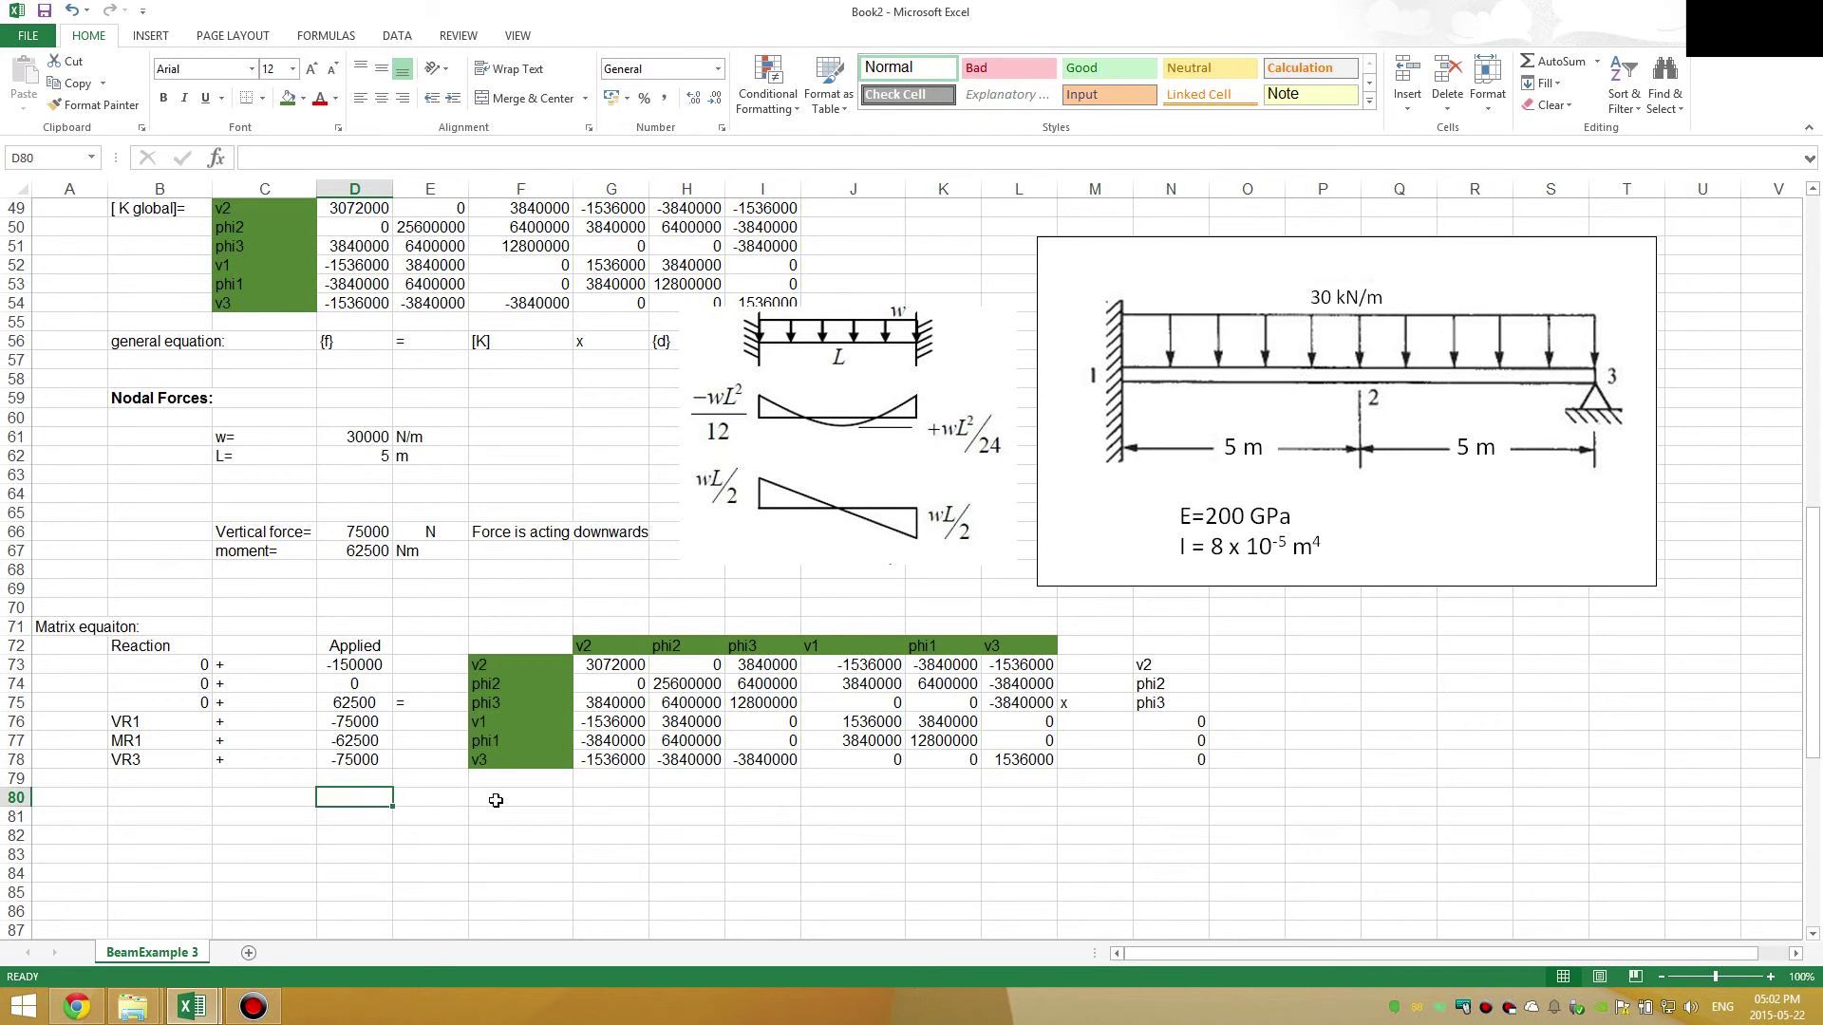
- Paste the copied THEORY block with the partitioned f1, f2 matrix equations below the matrix equation, starting at D82
click(221, 832)
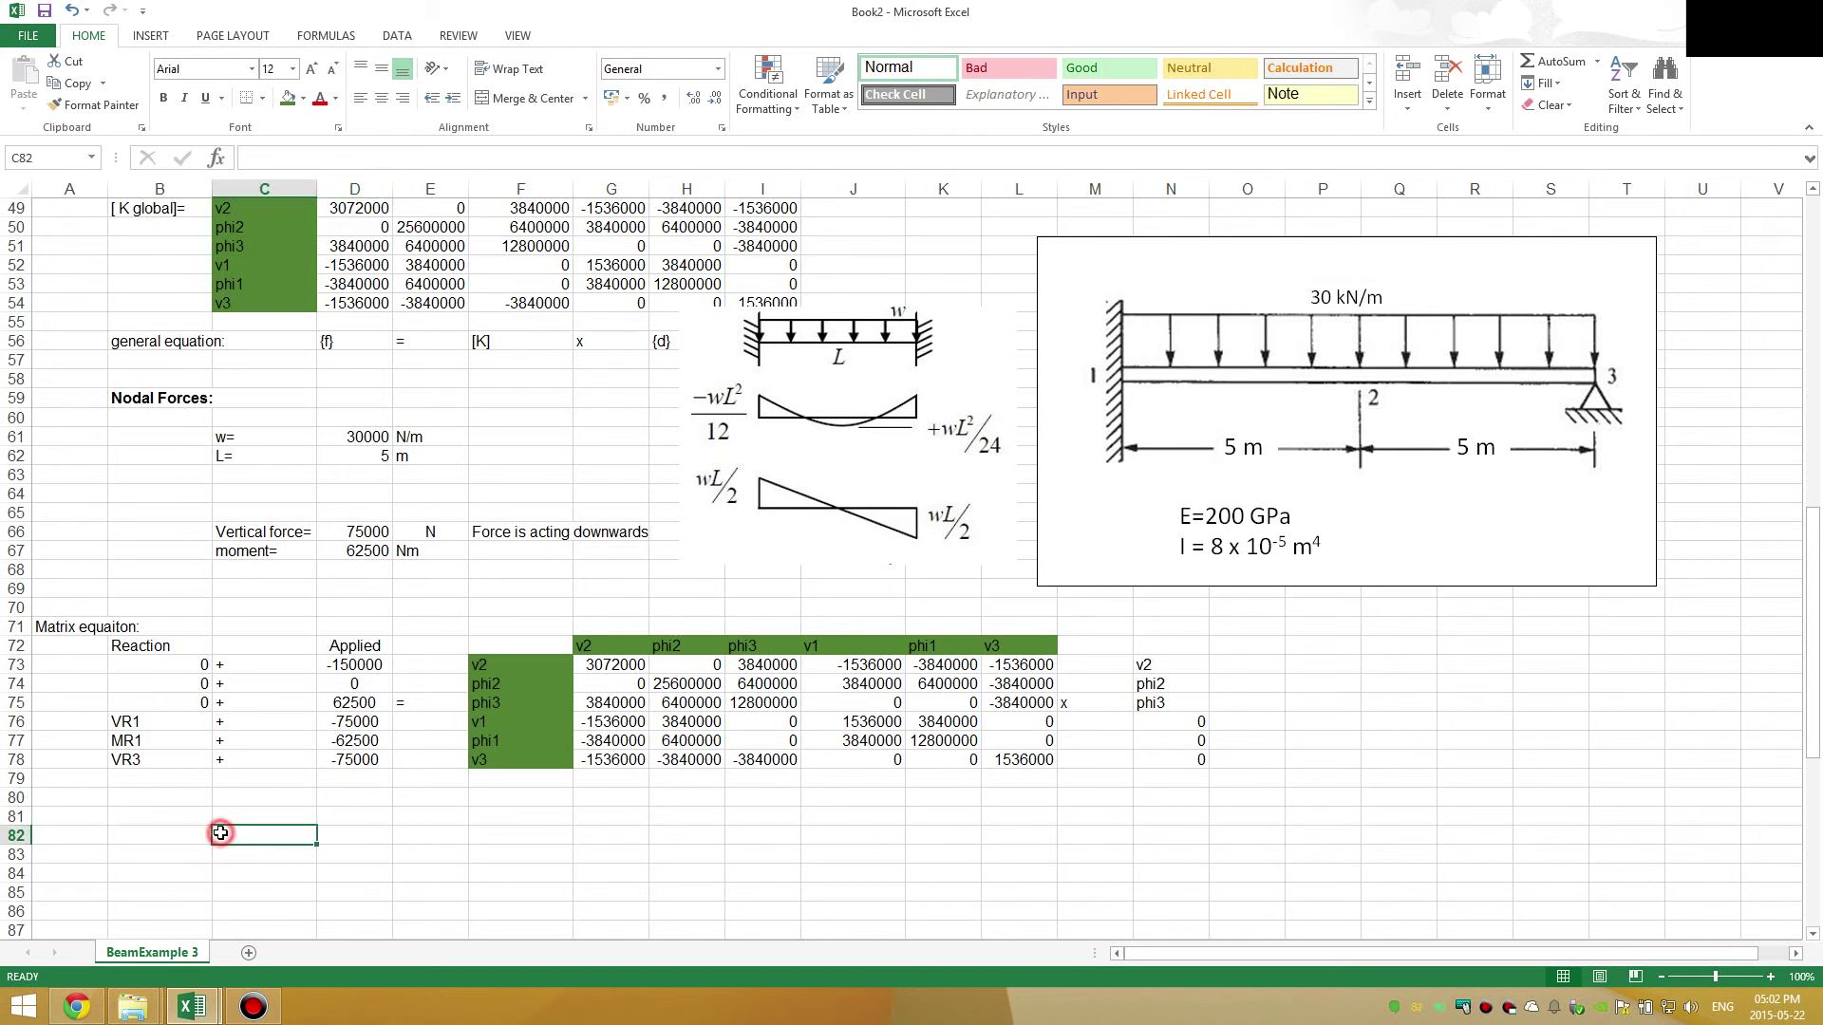
scroll(221, 826, down, 3)
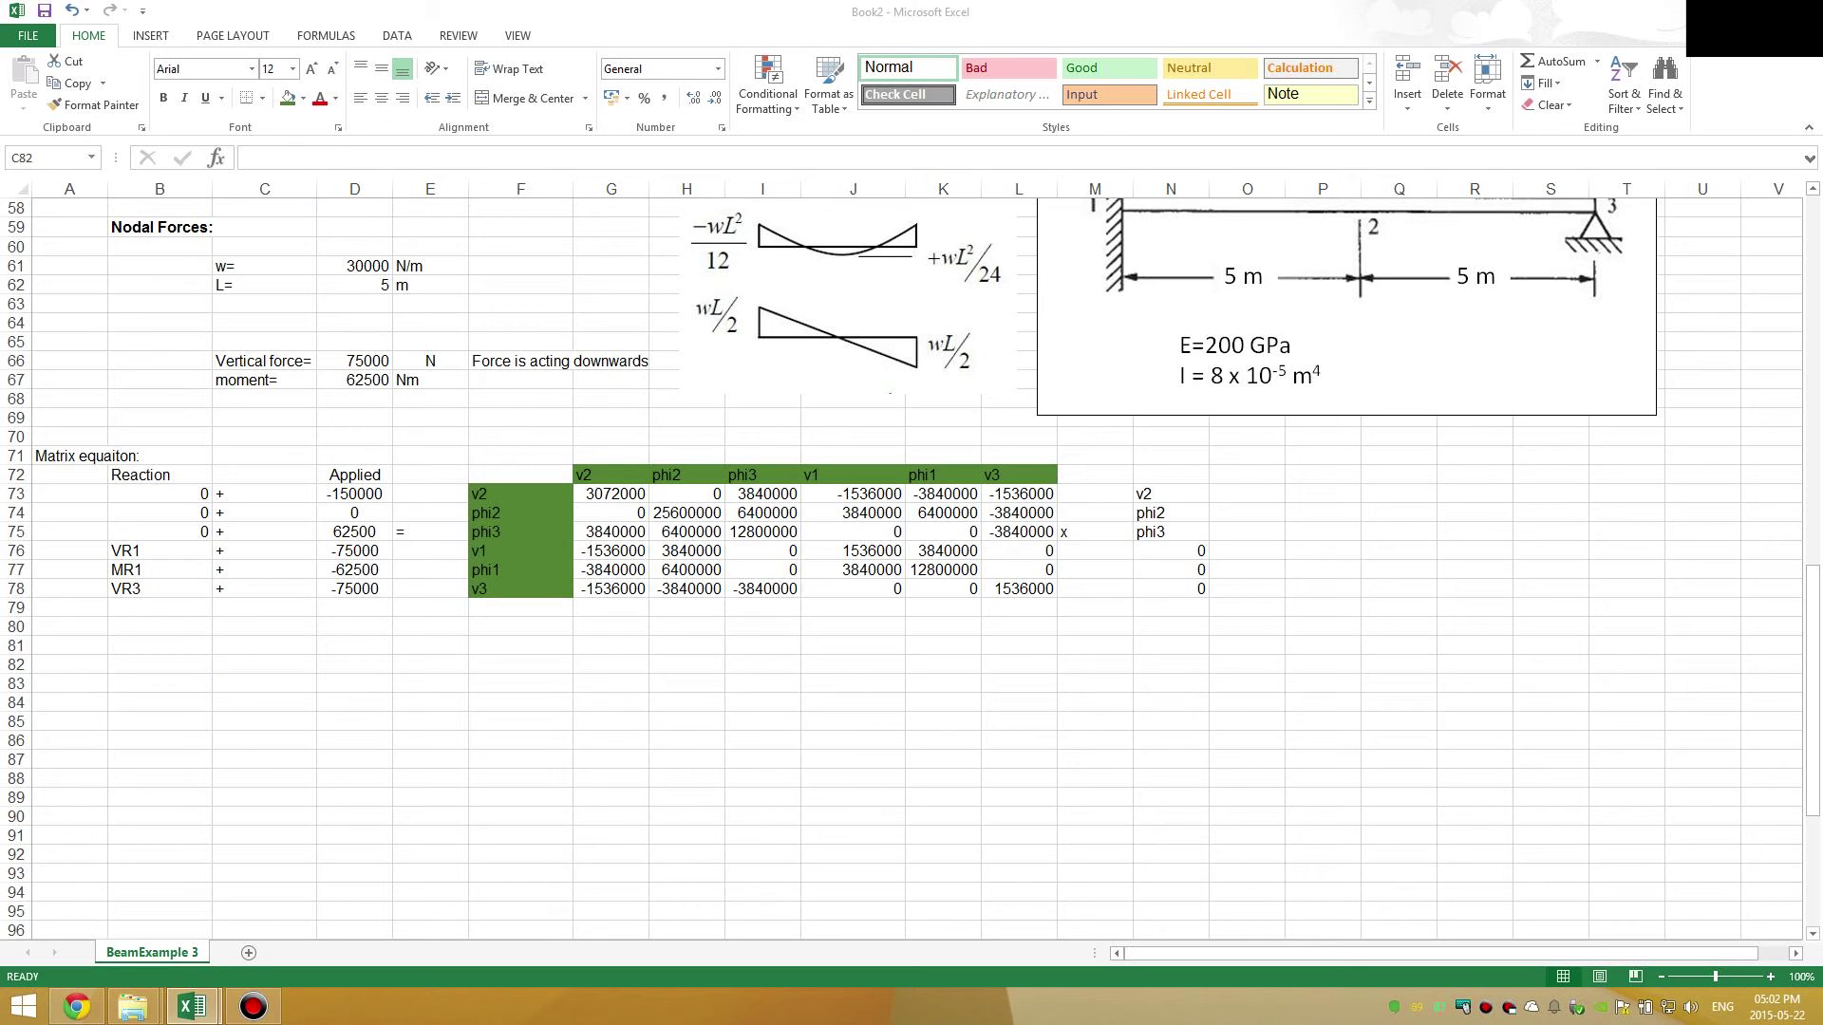
key(ctrl+c)
click(285, 683)
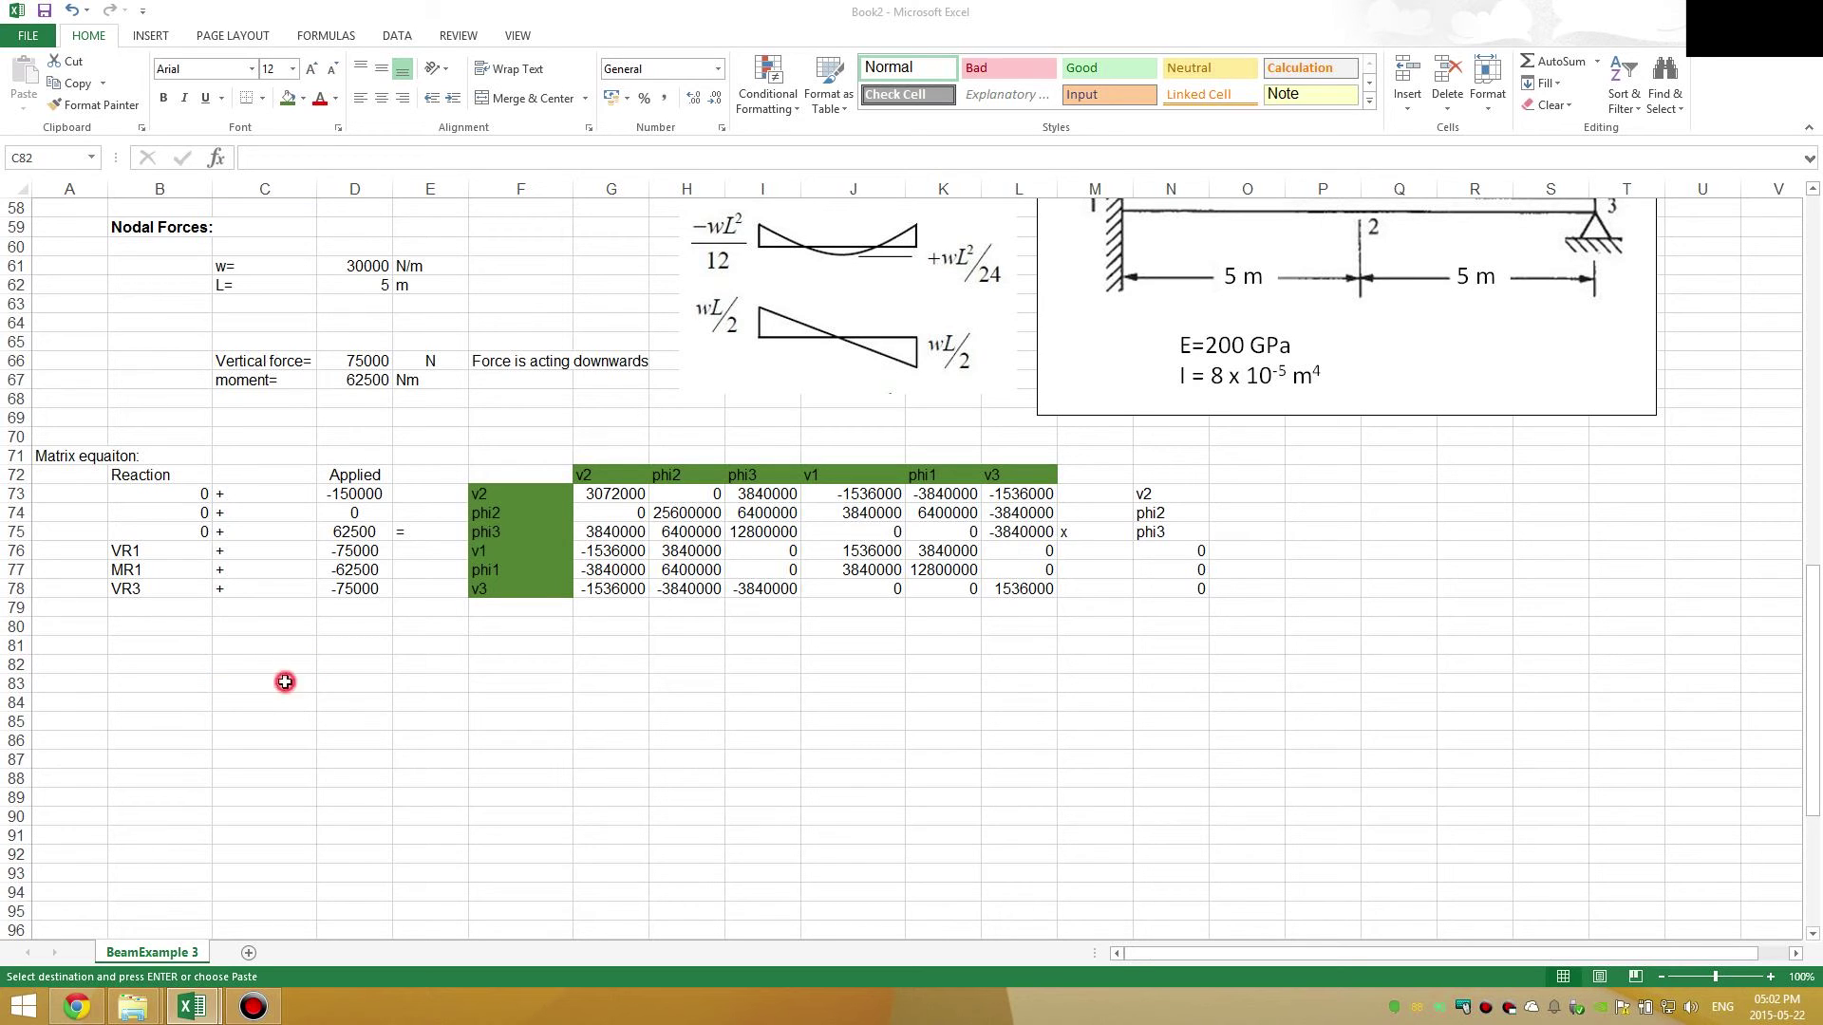
click(276, 681)
click(266, 660)
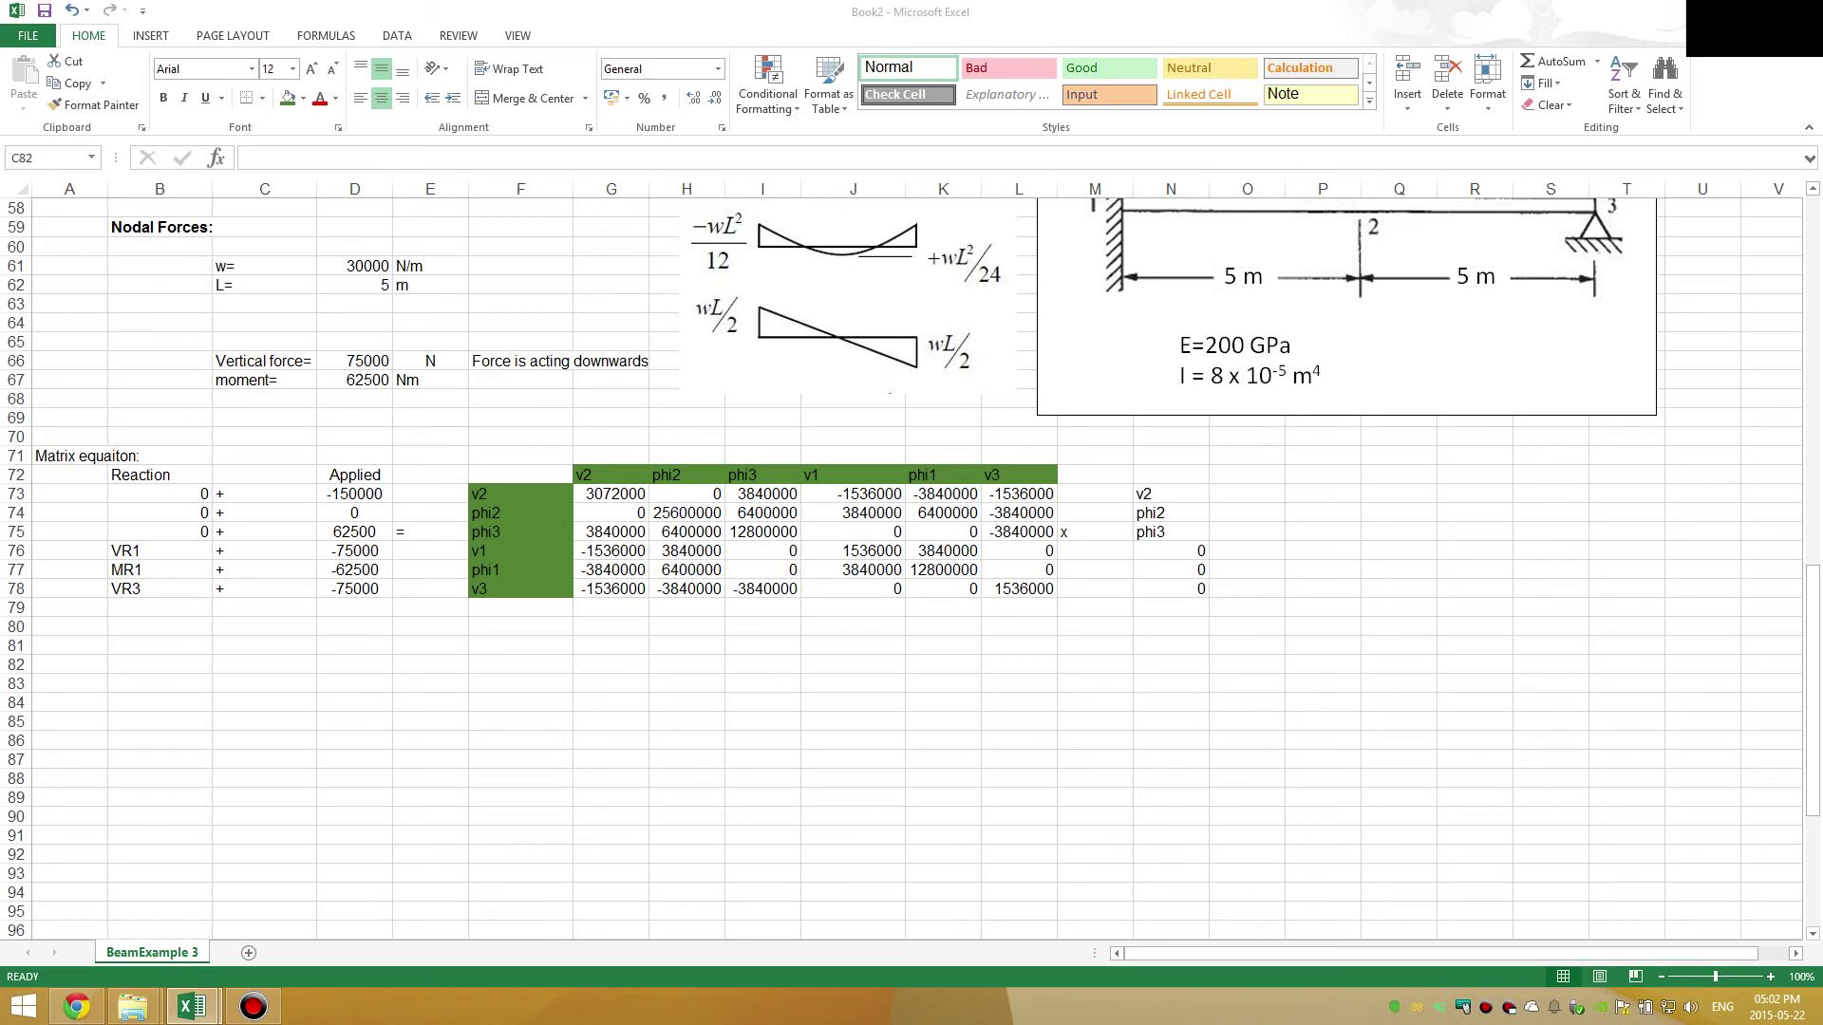
click(325, 715)
click(348, 669)
key(ctrl+v)
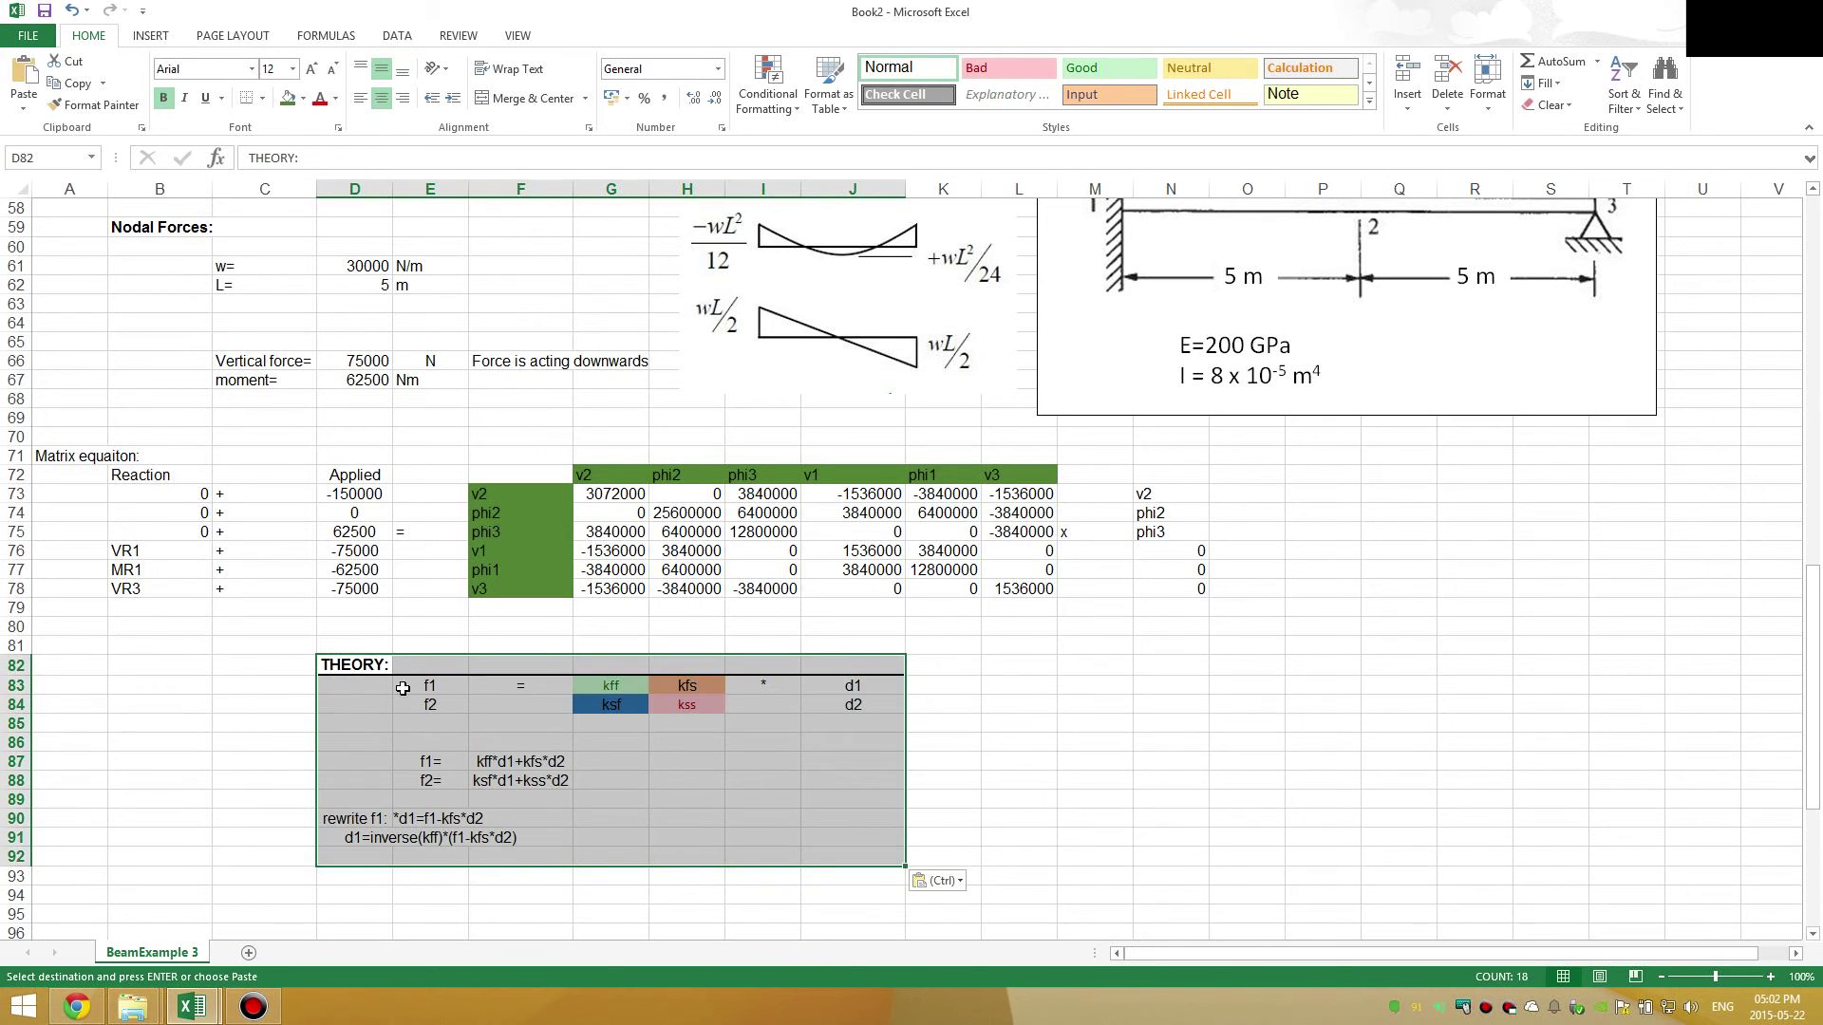
click(426, 648)
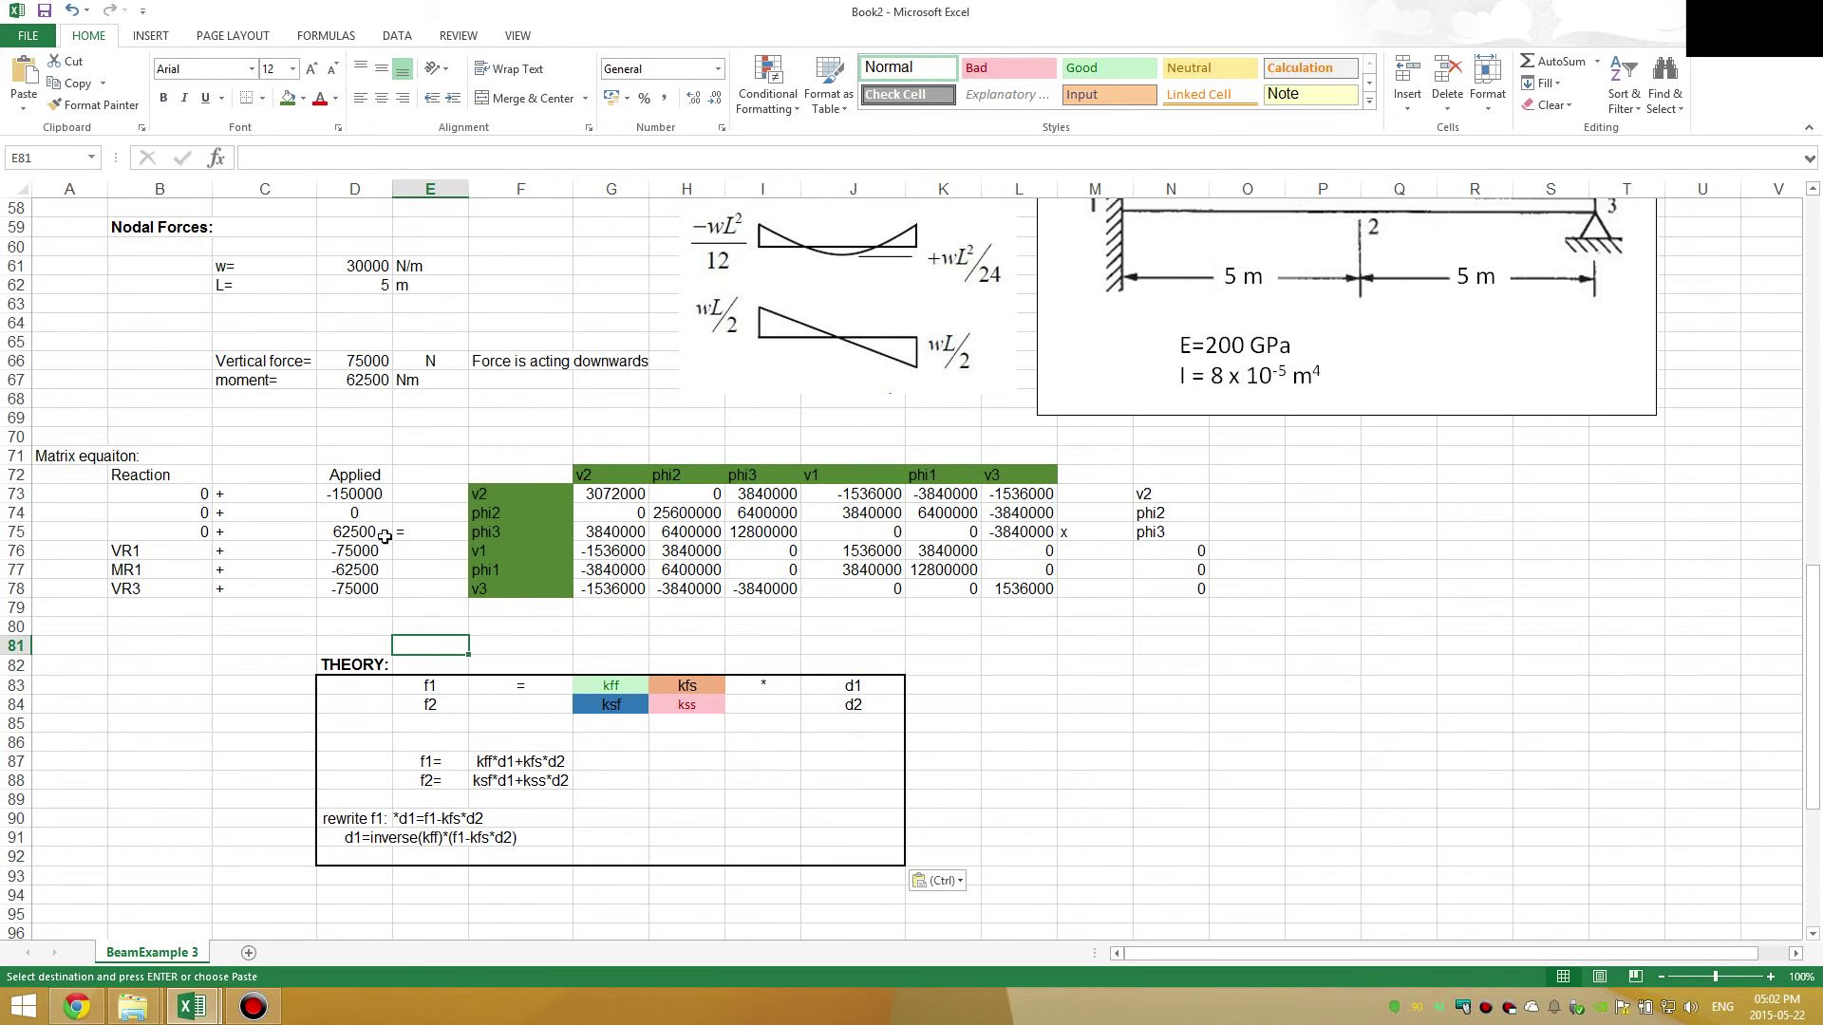
drag(430, 685, 824, 708)
click(631, 704)
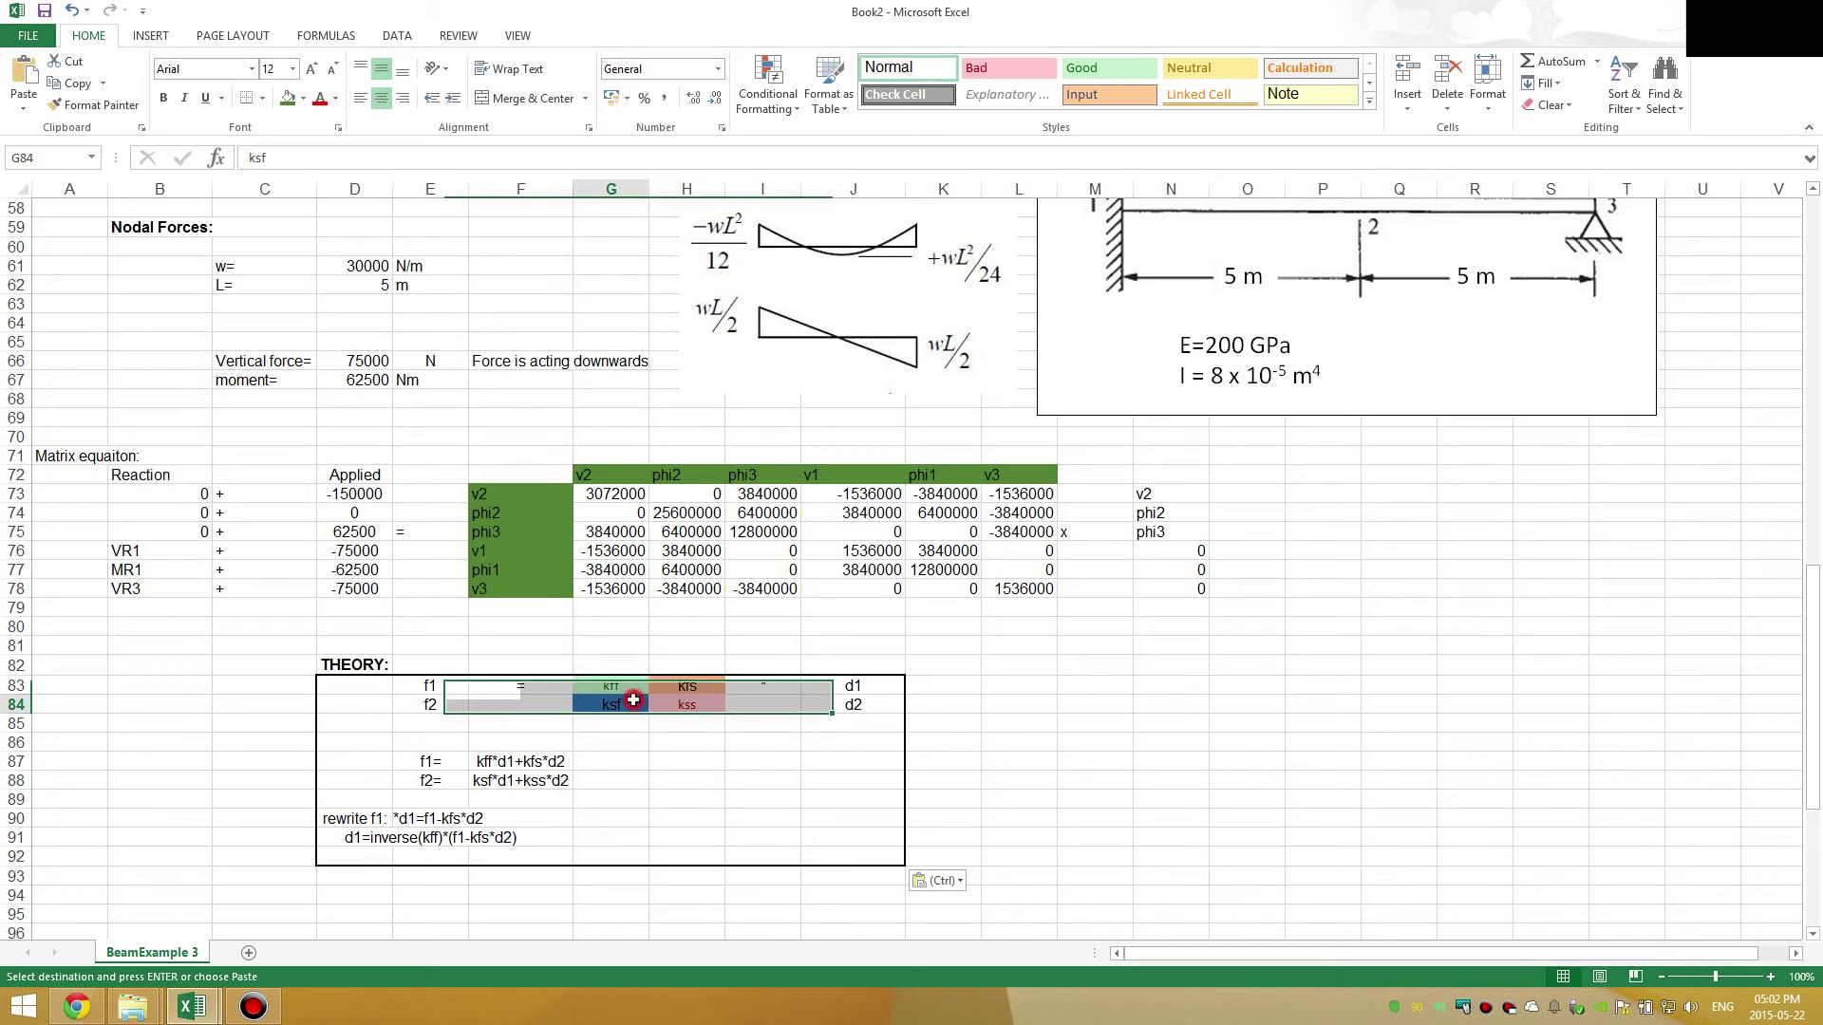
click(690, 703)
click(608, 686)
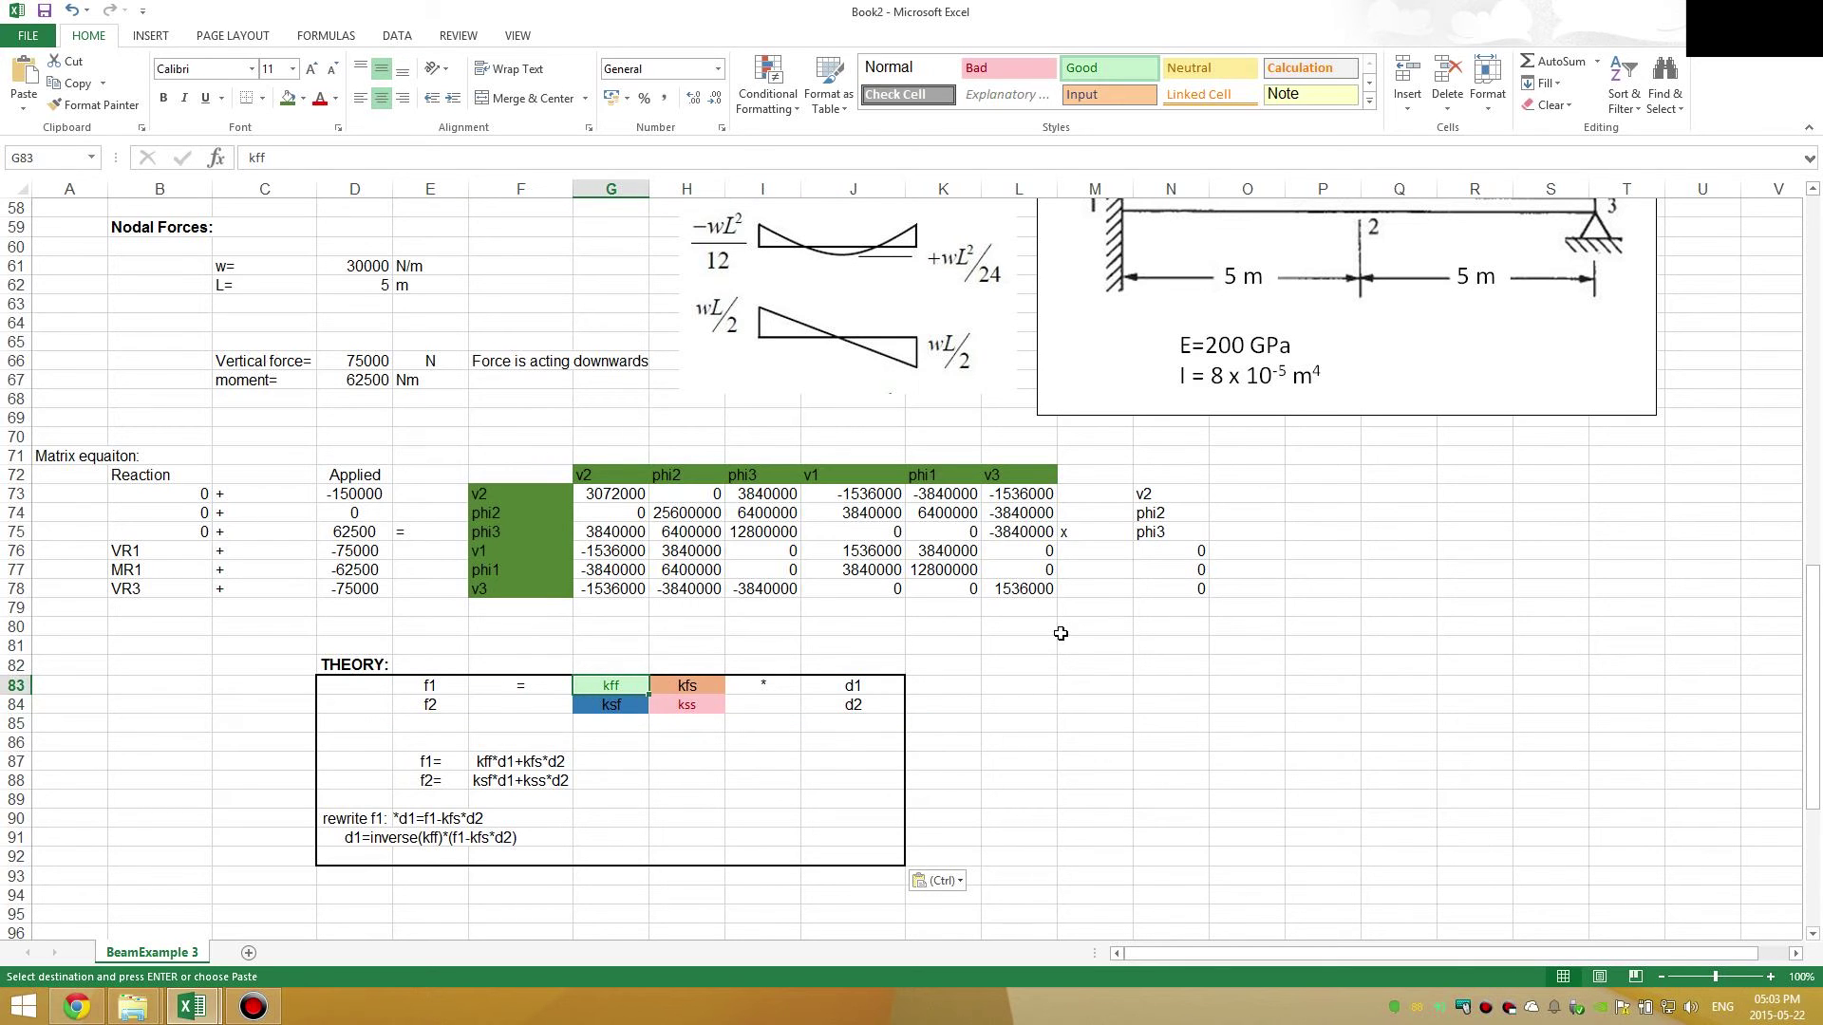
click(844, 688)
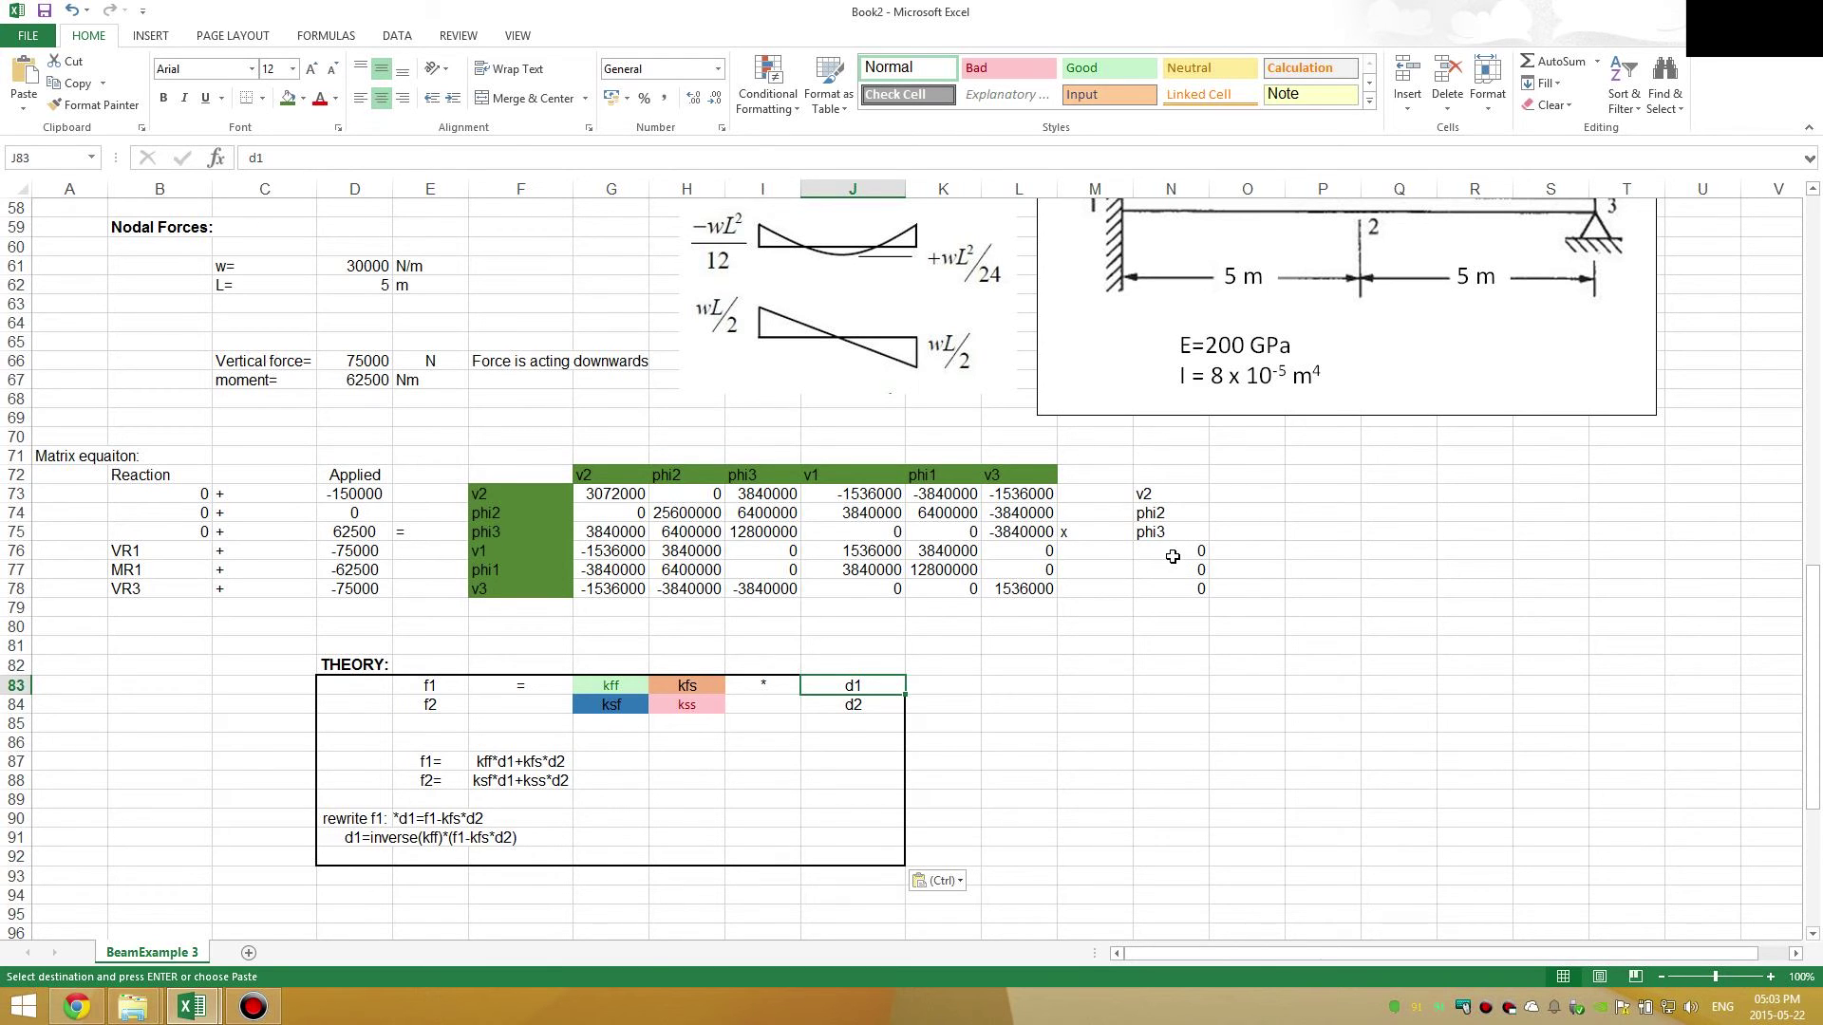
- Apply the Bad cell style to the kss partition J76:L78 and the Input style to the kfs partition J73:L75
drag(1031, 552, 872, 587)
click(1006, 69)
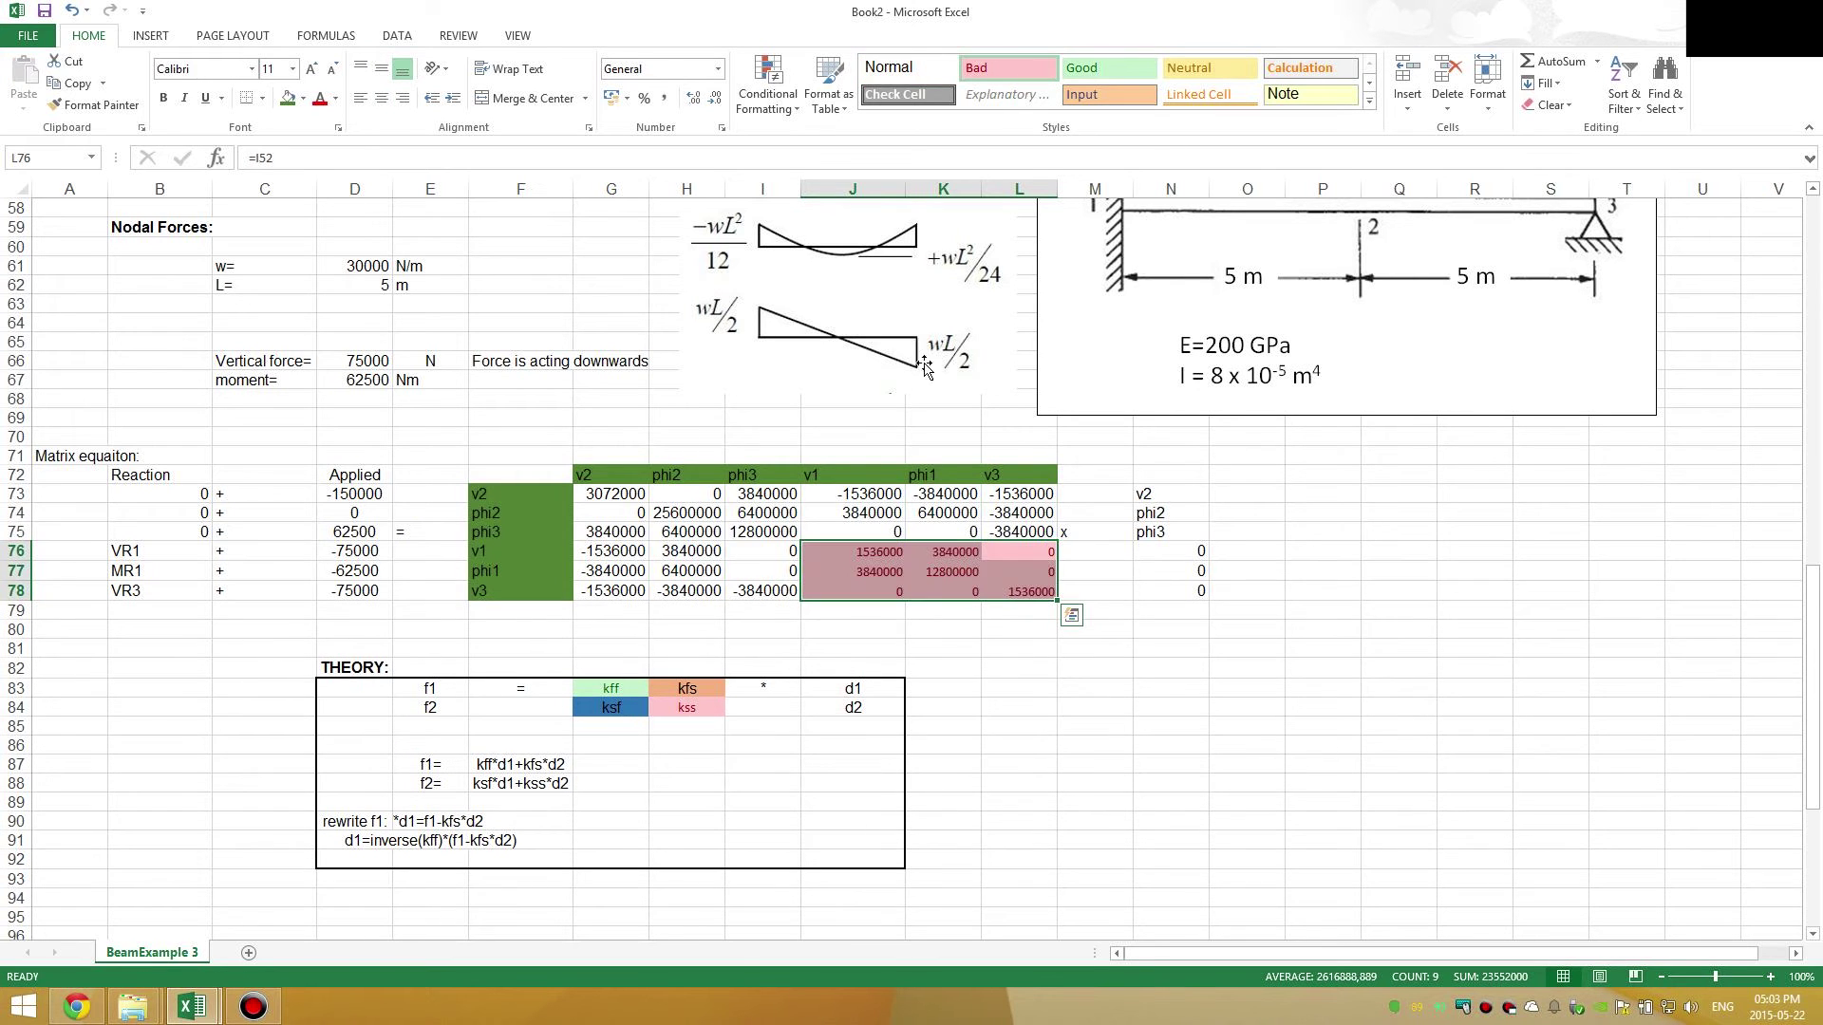
drag(830, 495, 1023, 533)
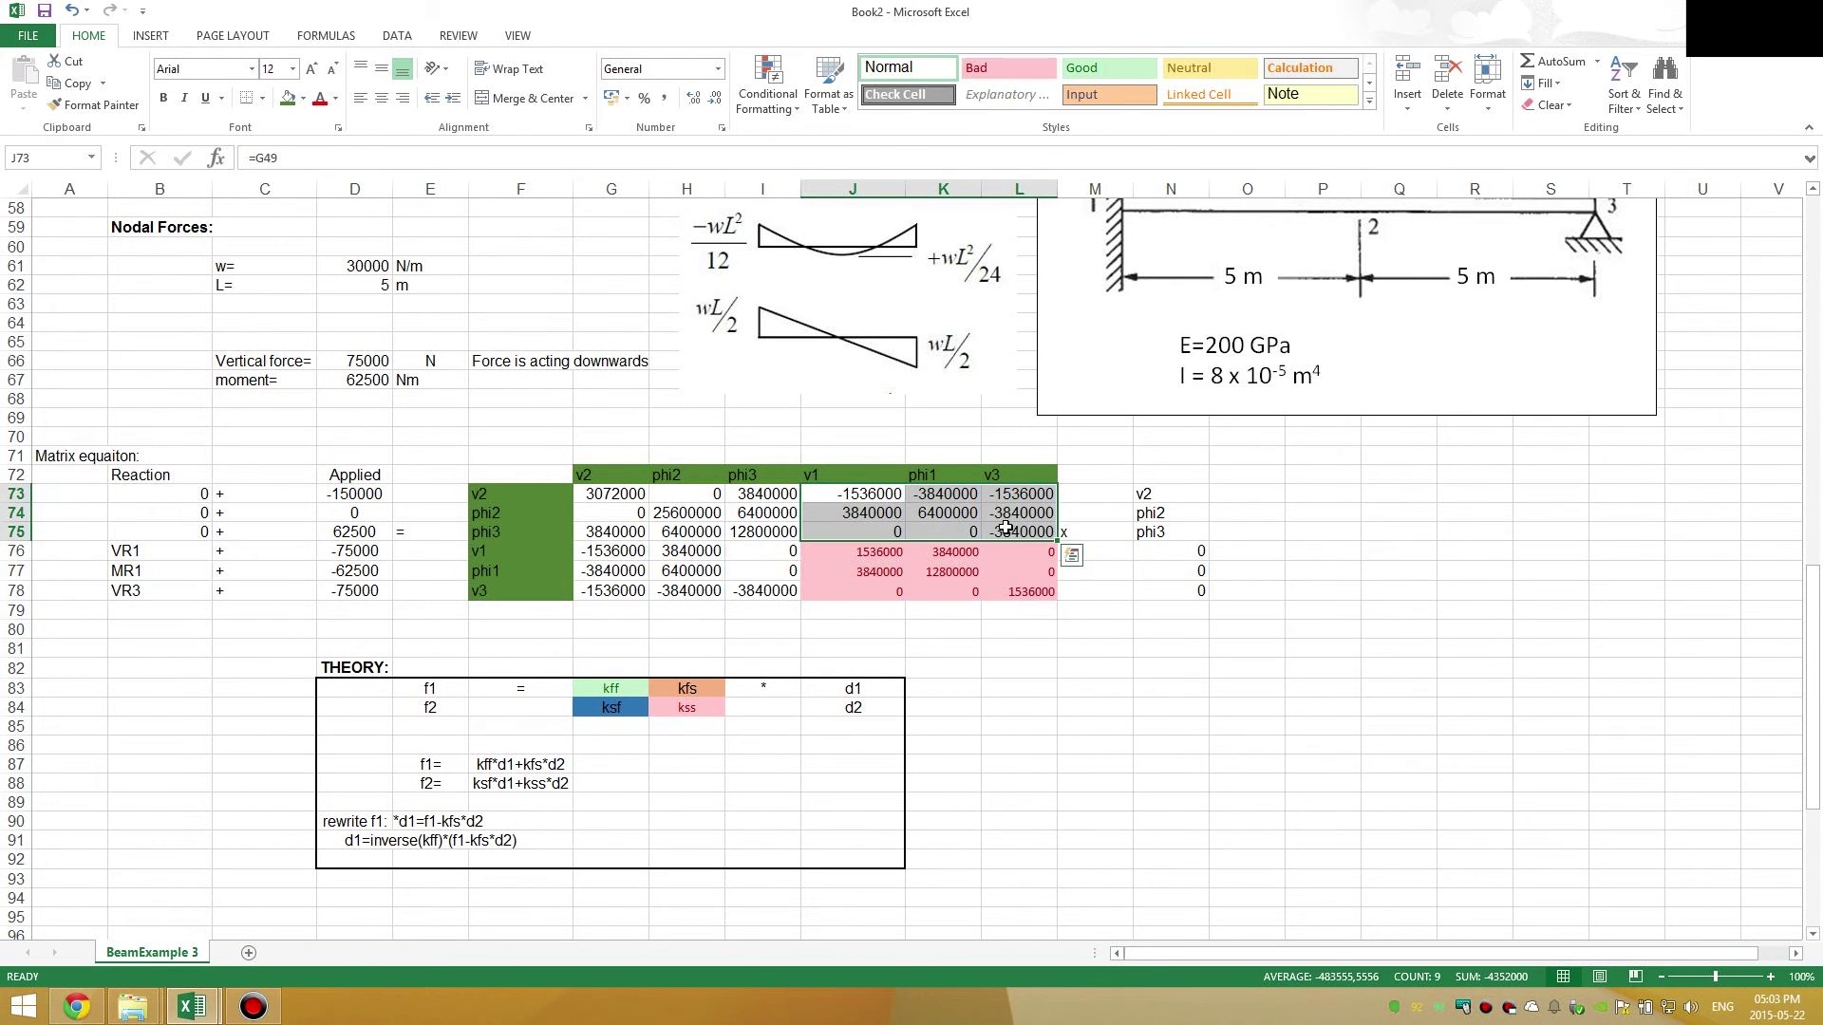
click(1118, 94)
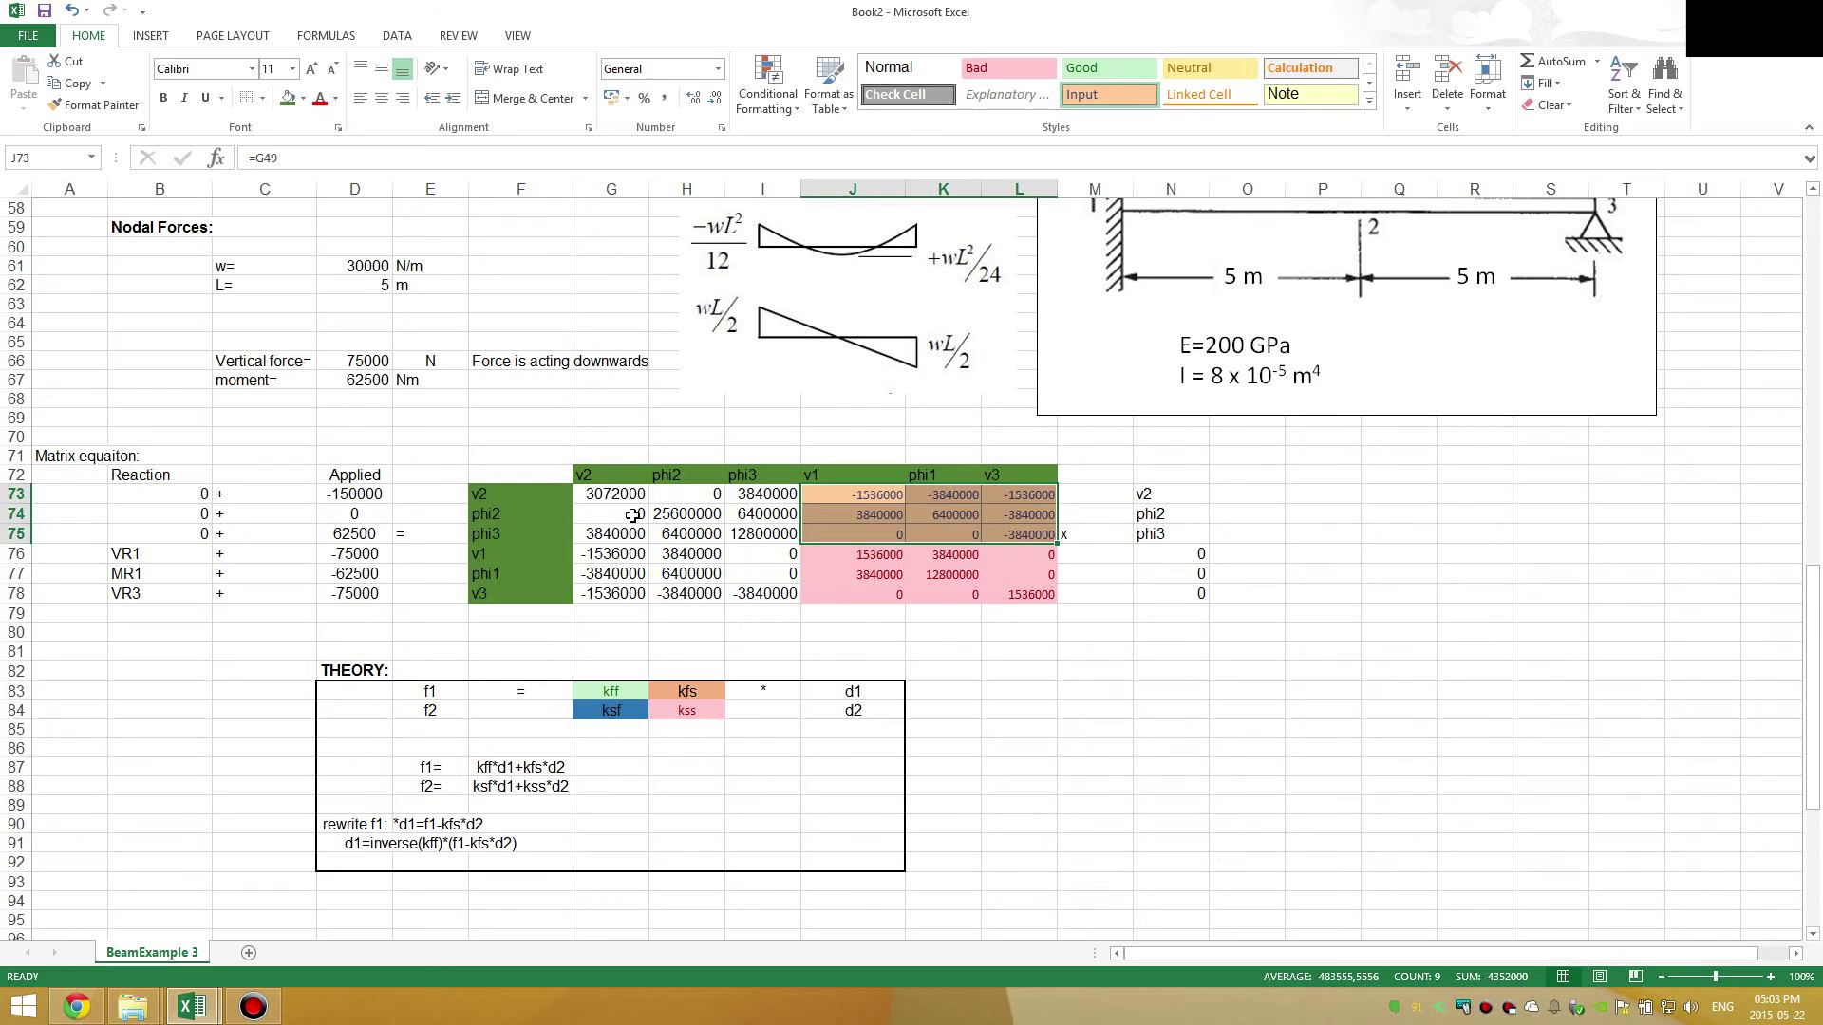
- Apply the Good cell style to the kff partition G73:I75 and fill the ksf partition G76:I78 with blue
drag(613, 496, 763, 533)
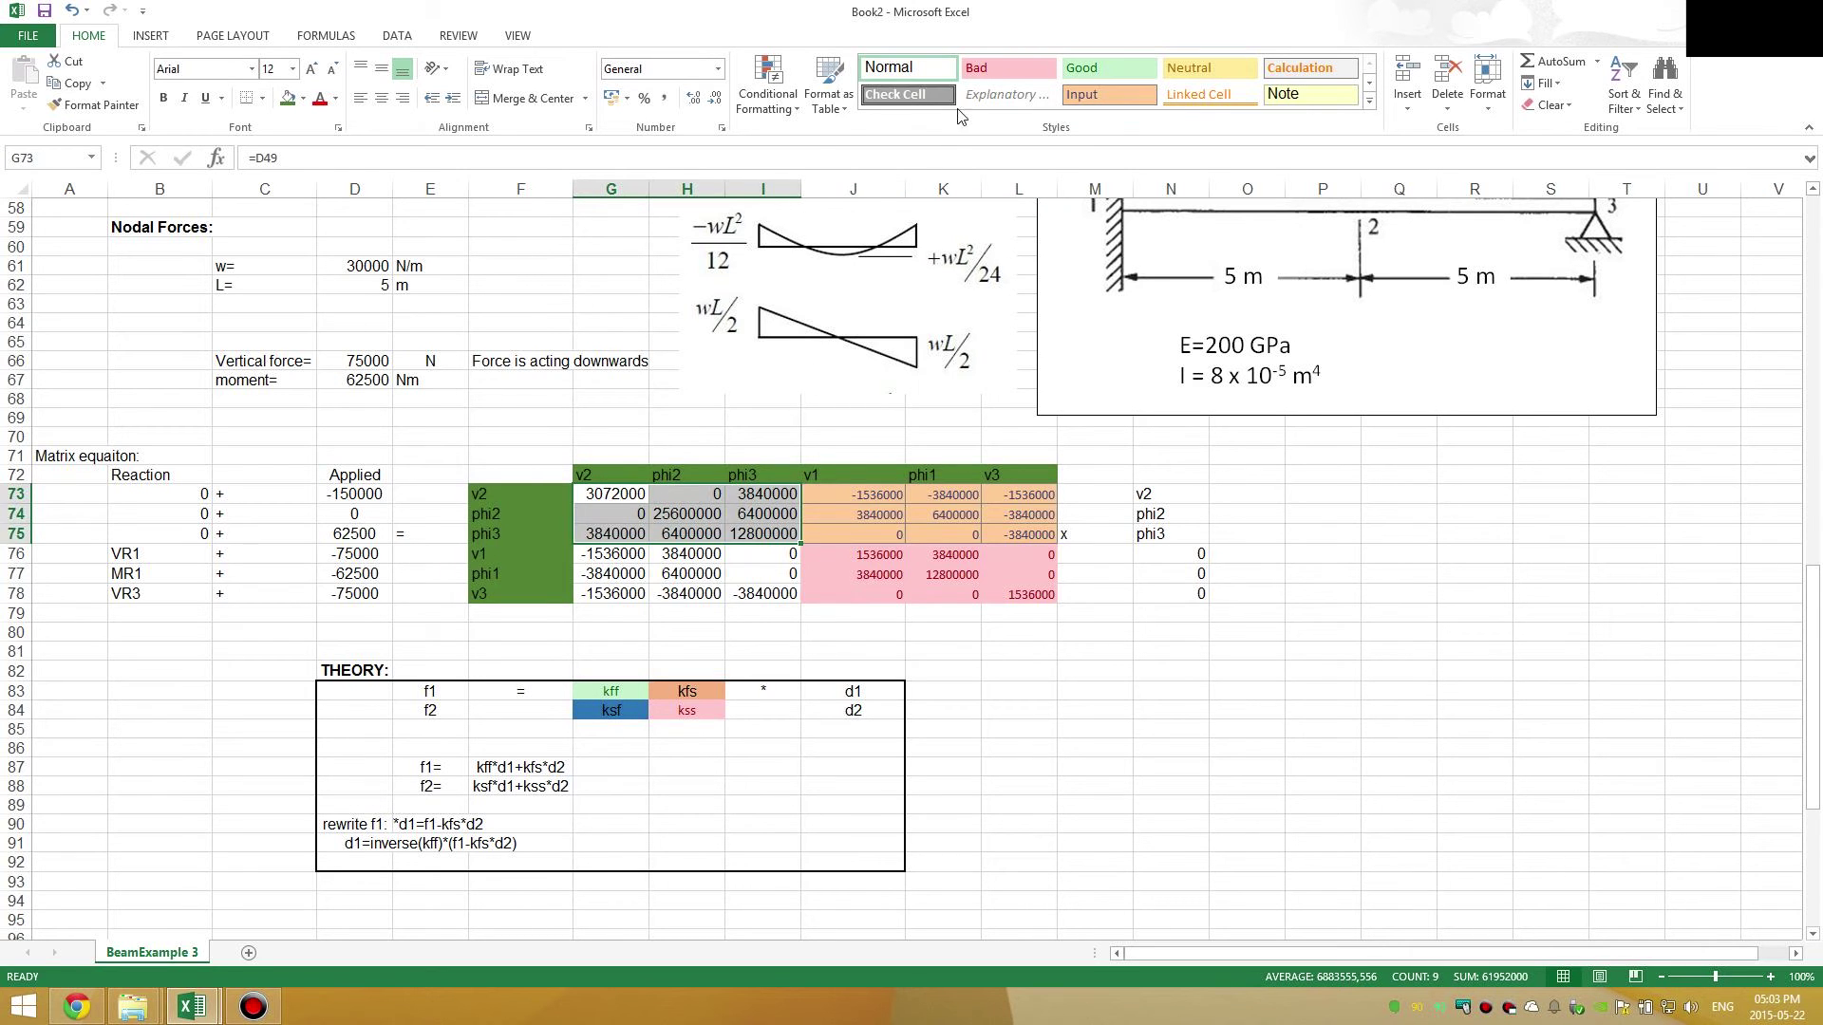
click(1087, 75)
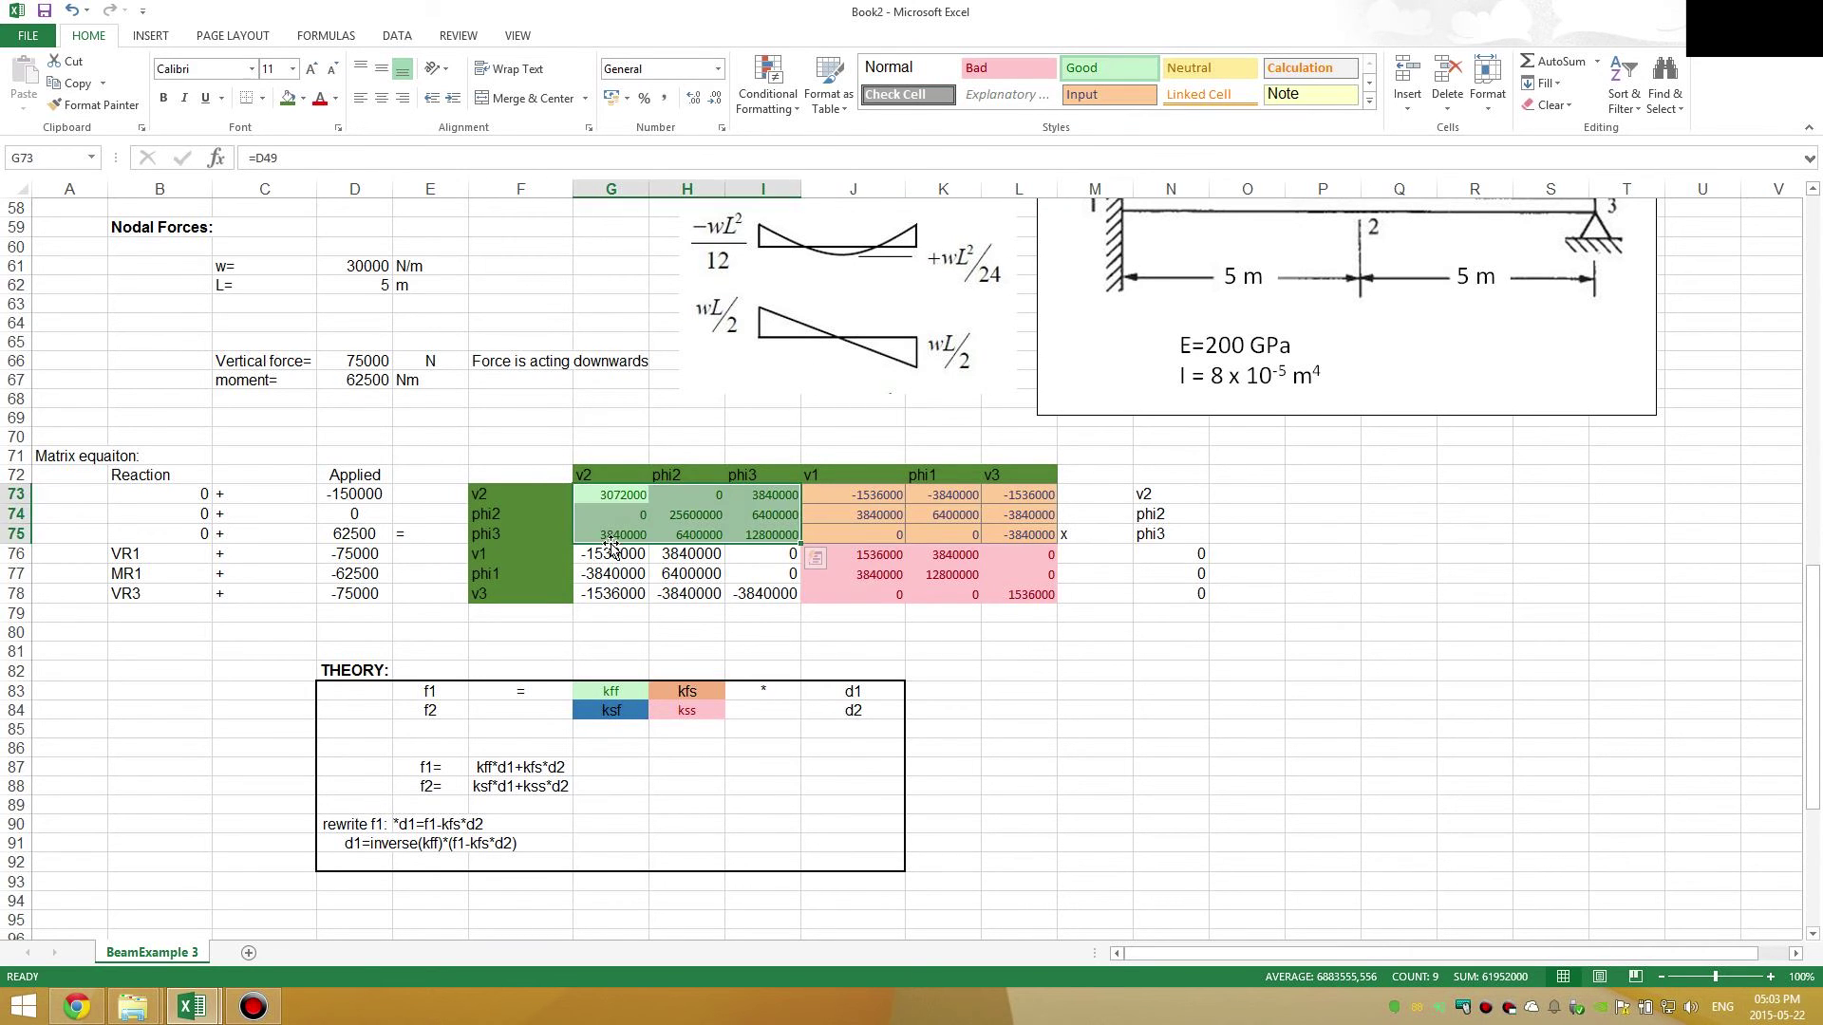
drag(612, 555, 760, 596)
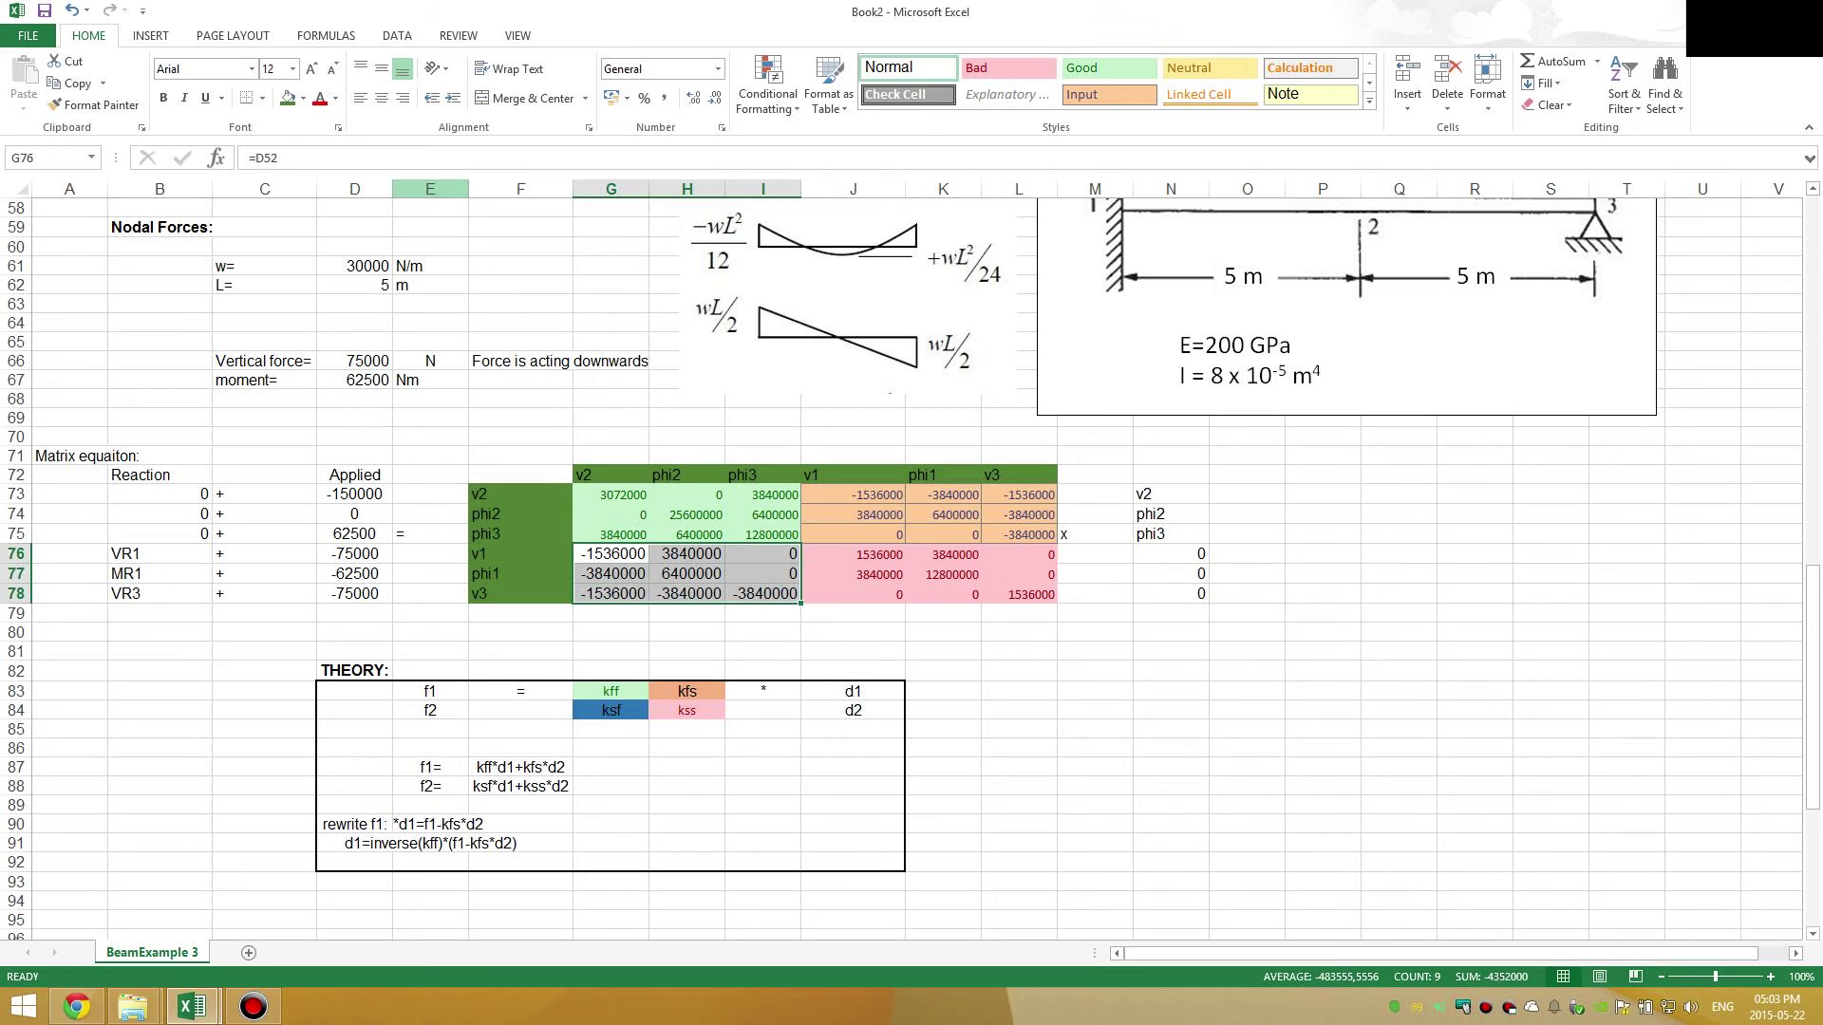
click(304, 99)
click(350, 190)
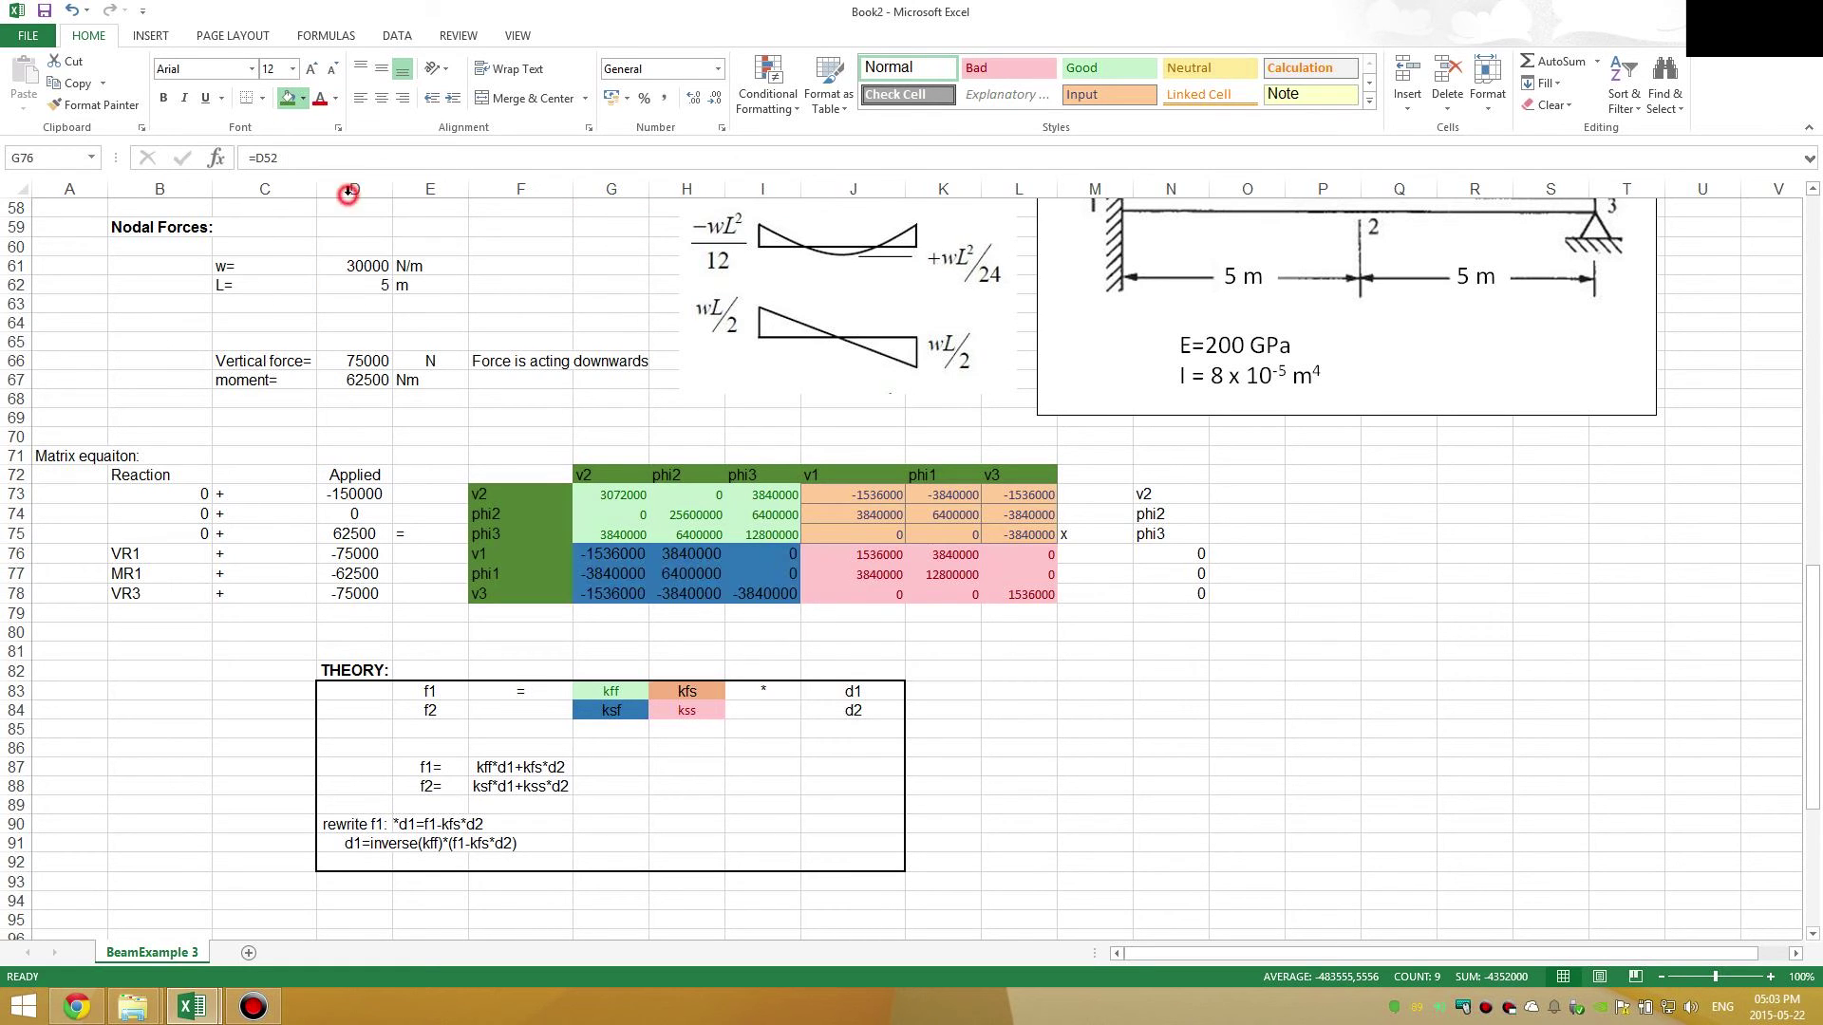
click(682, 767)
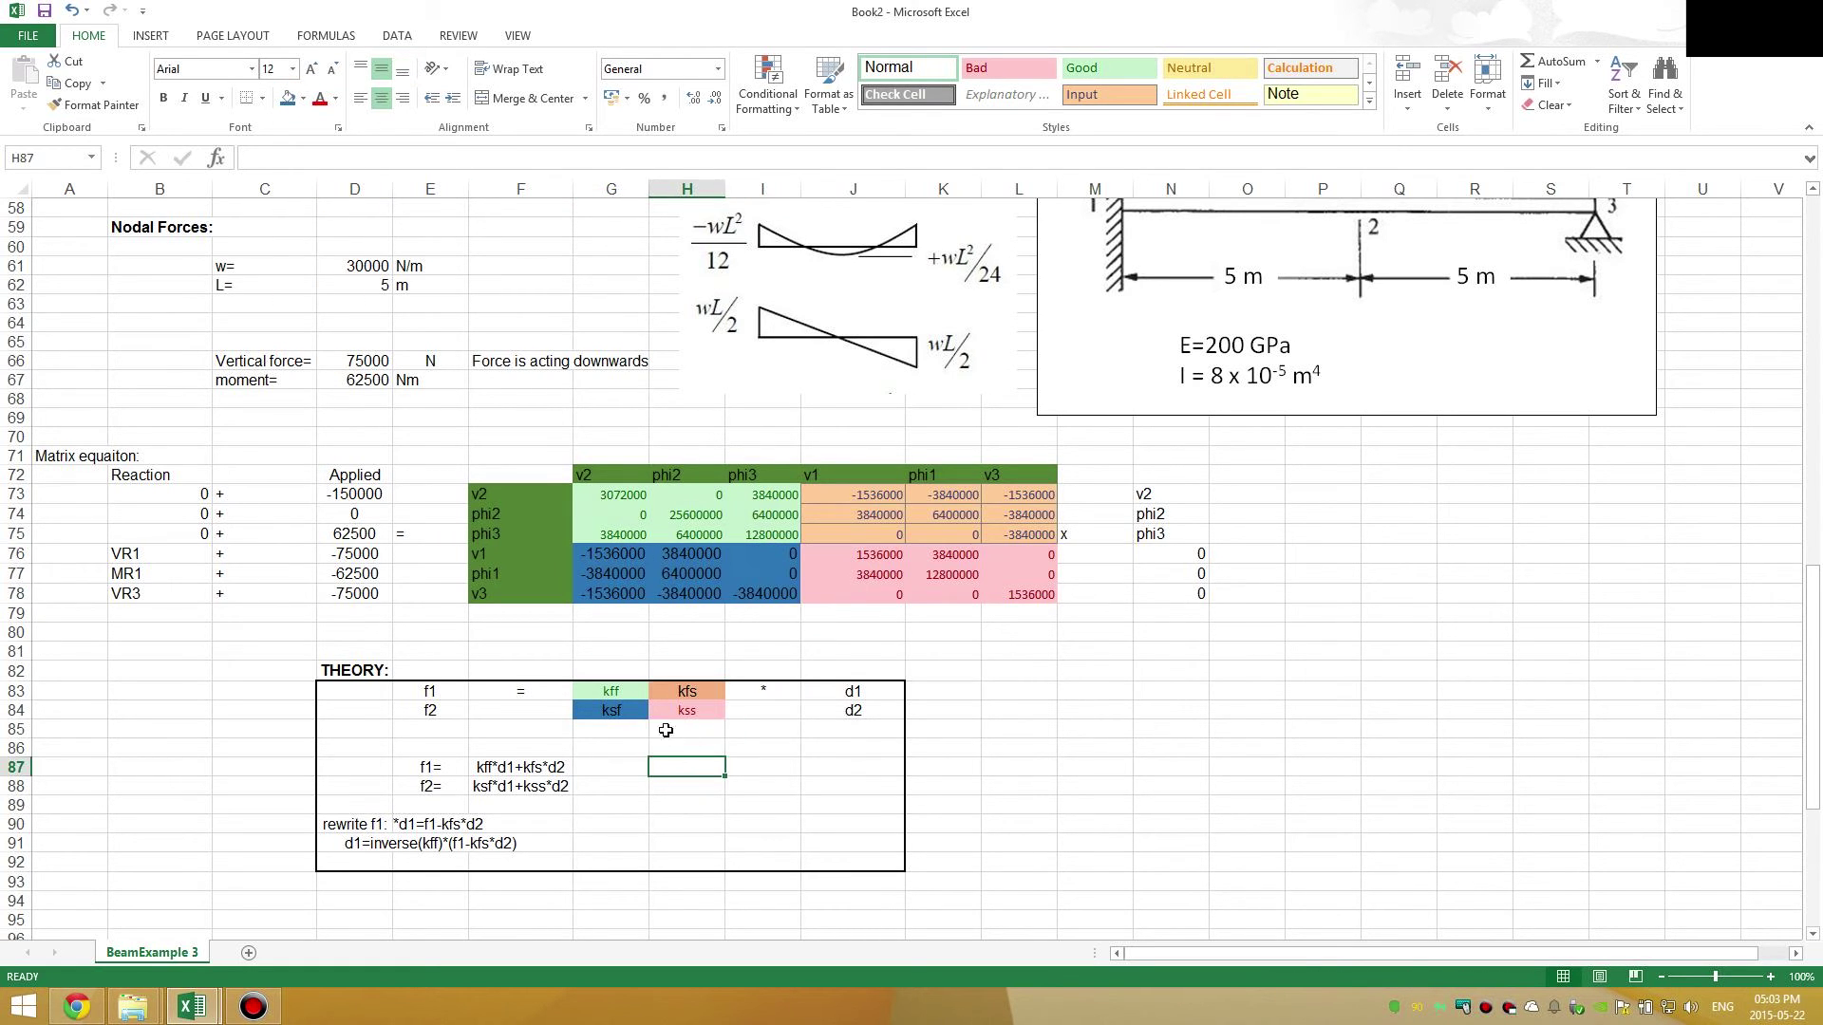
- Examine how the f1 and f2 equations in the THEORY block follow from the kff, kfs, ksf and kss partitions
scroll(635, 712, down, 1)
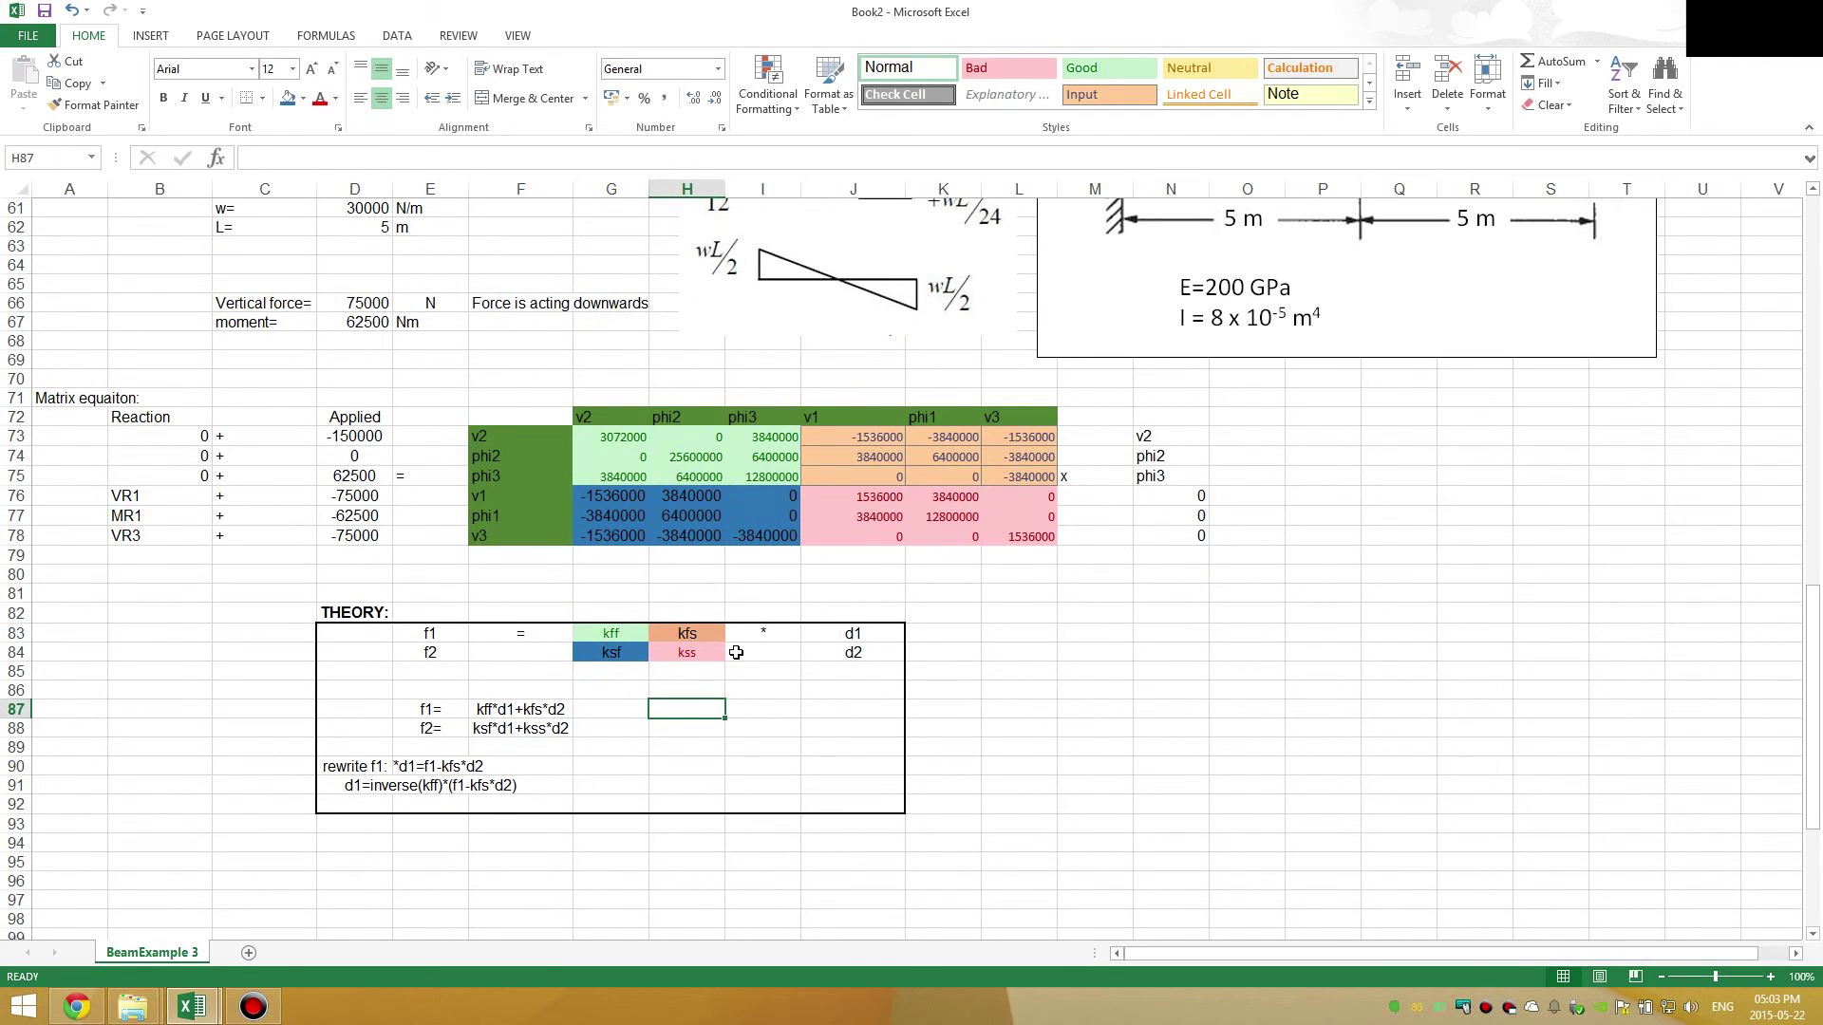
click(420, 709)
key(shift+Right)
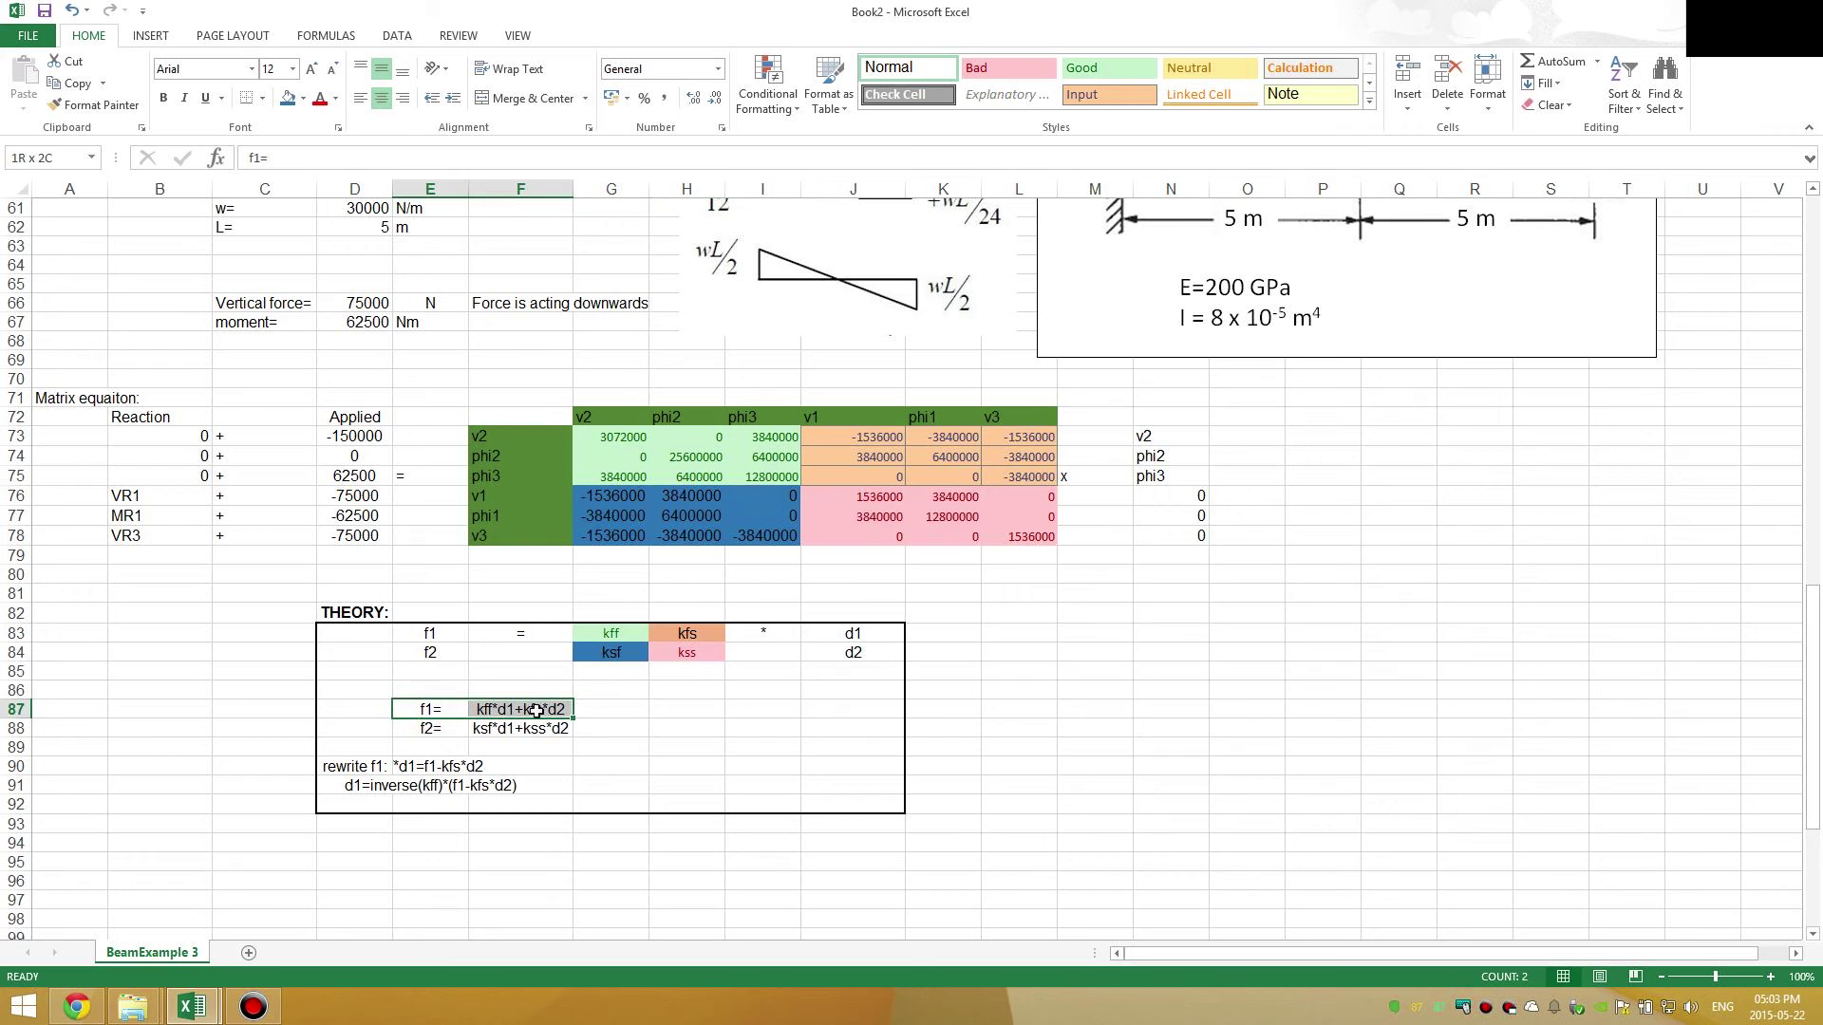
drag(433, 729, 521, 727)
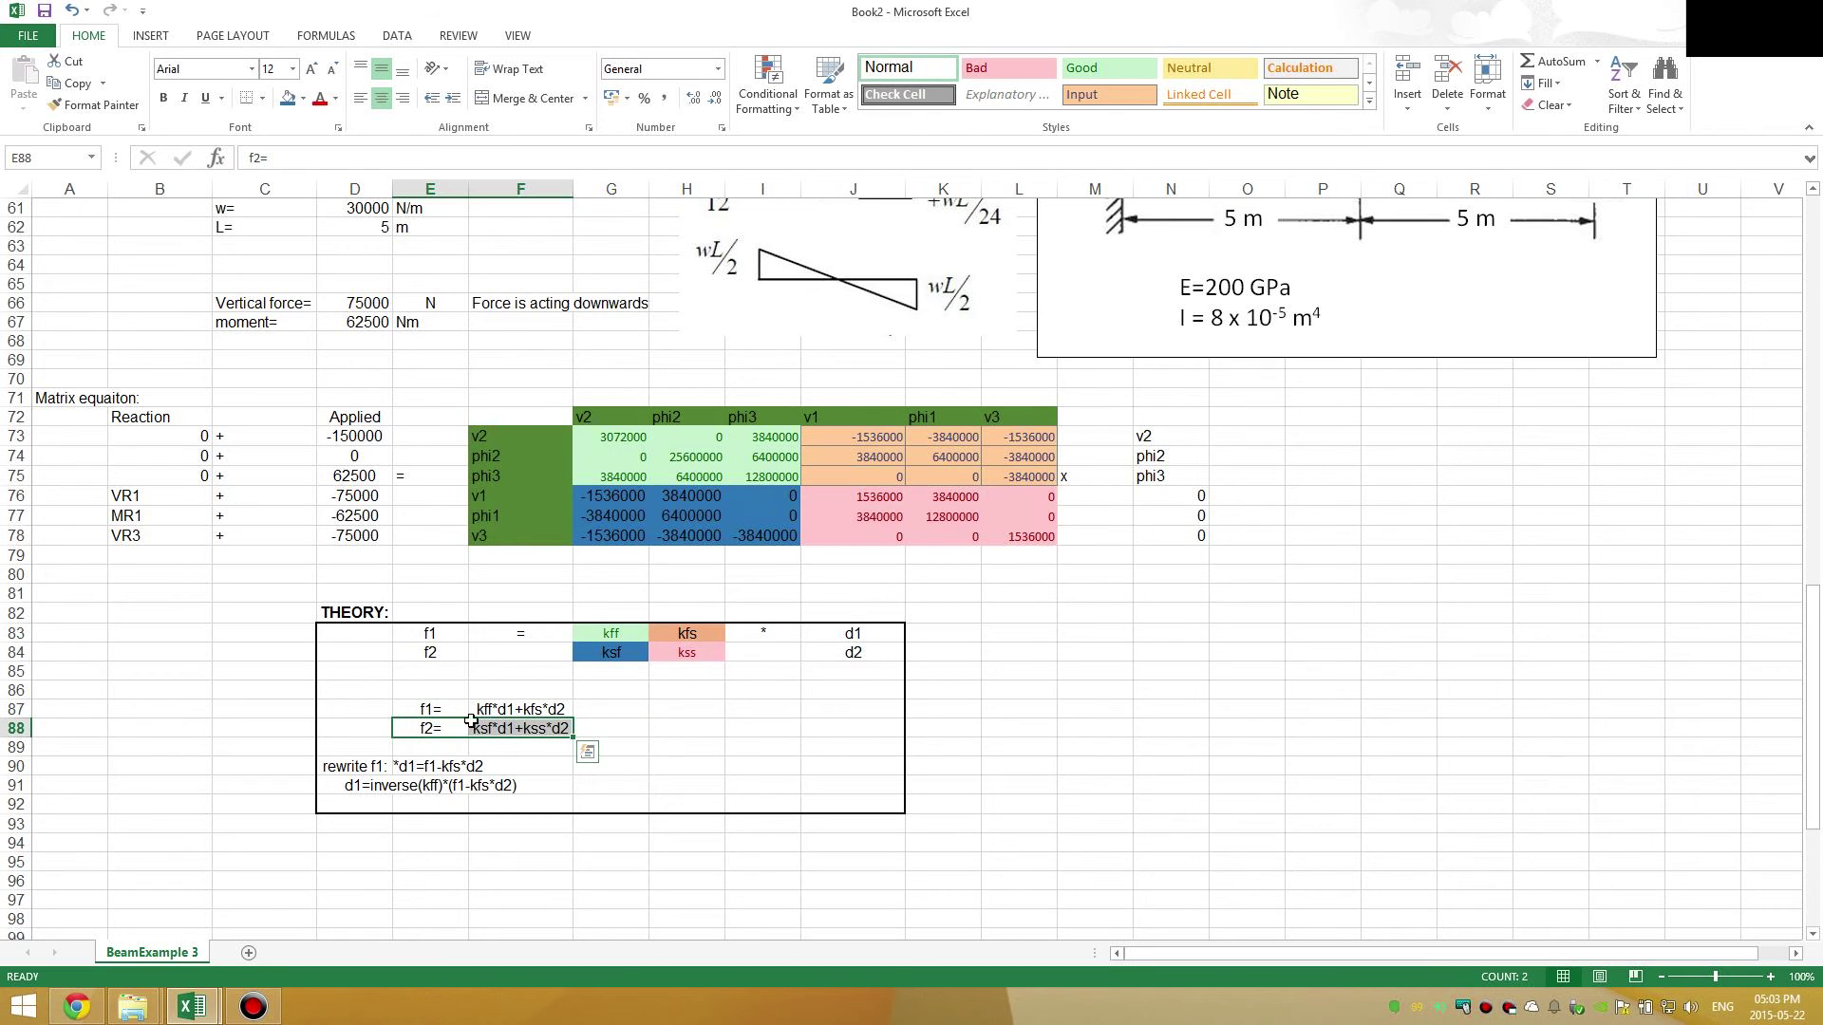
click(399, 690)
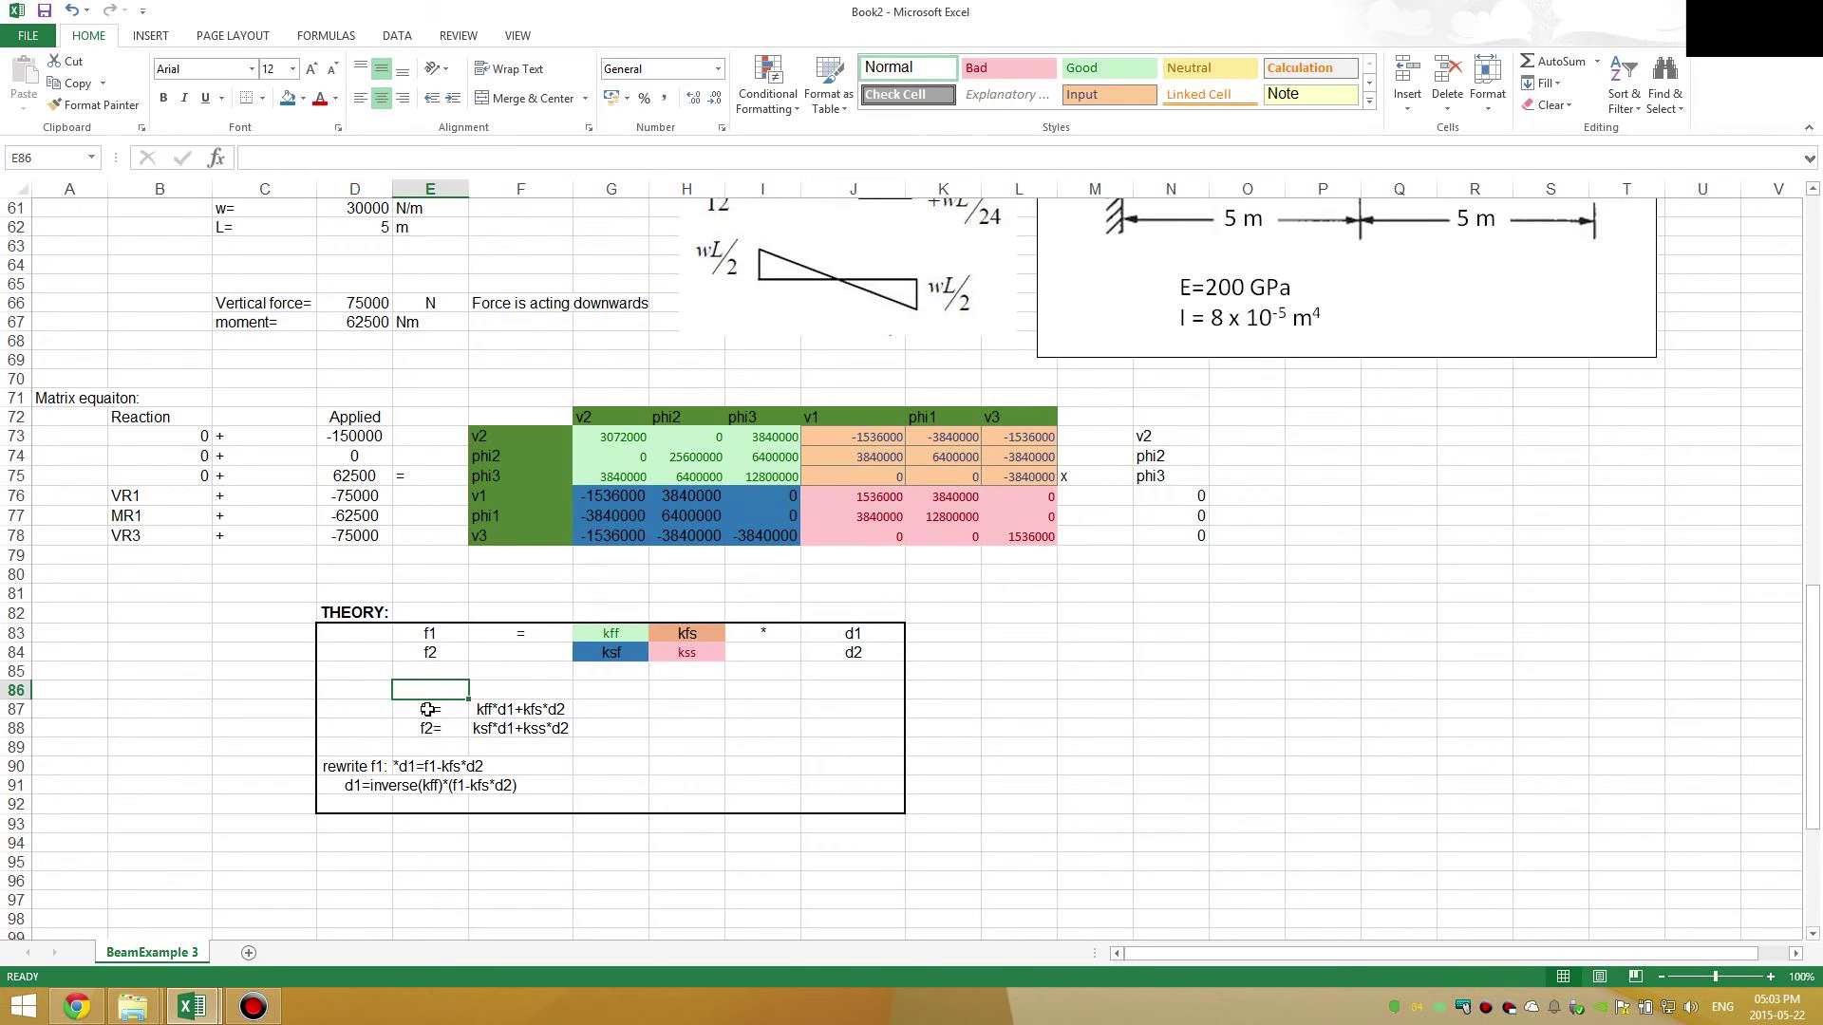
click(427, 709)
key(shift+Right)
drag(437, 632, 698, 633)
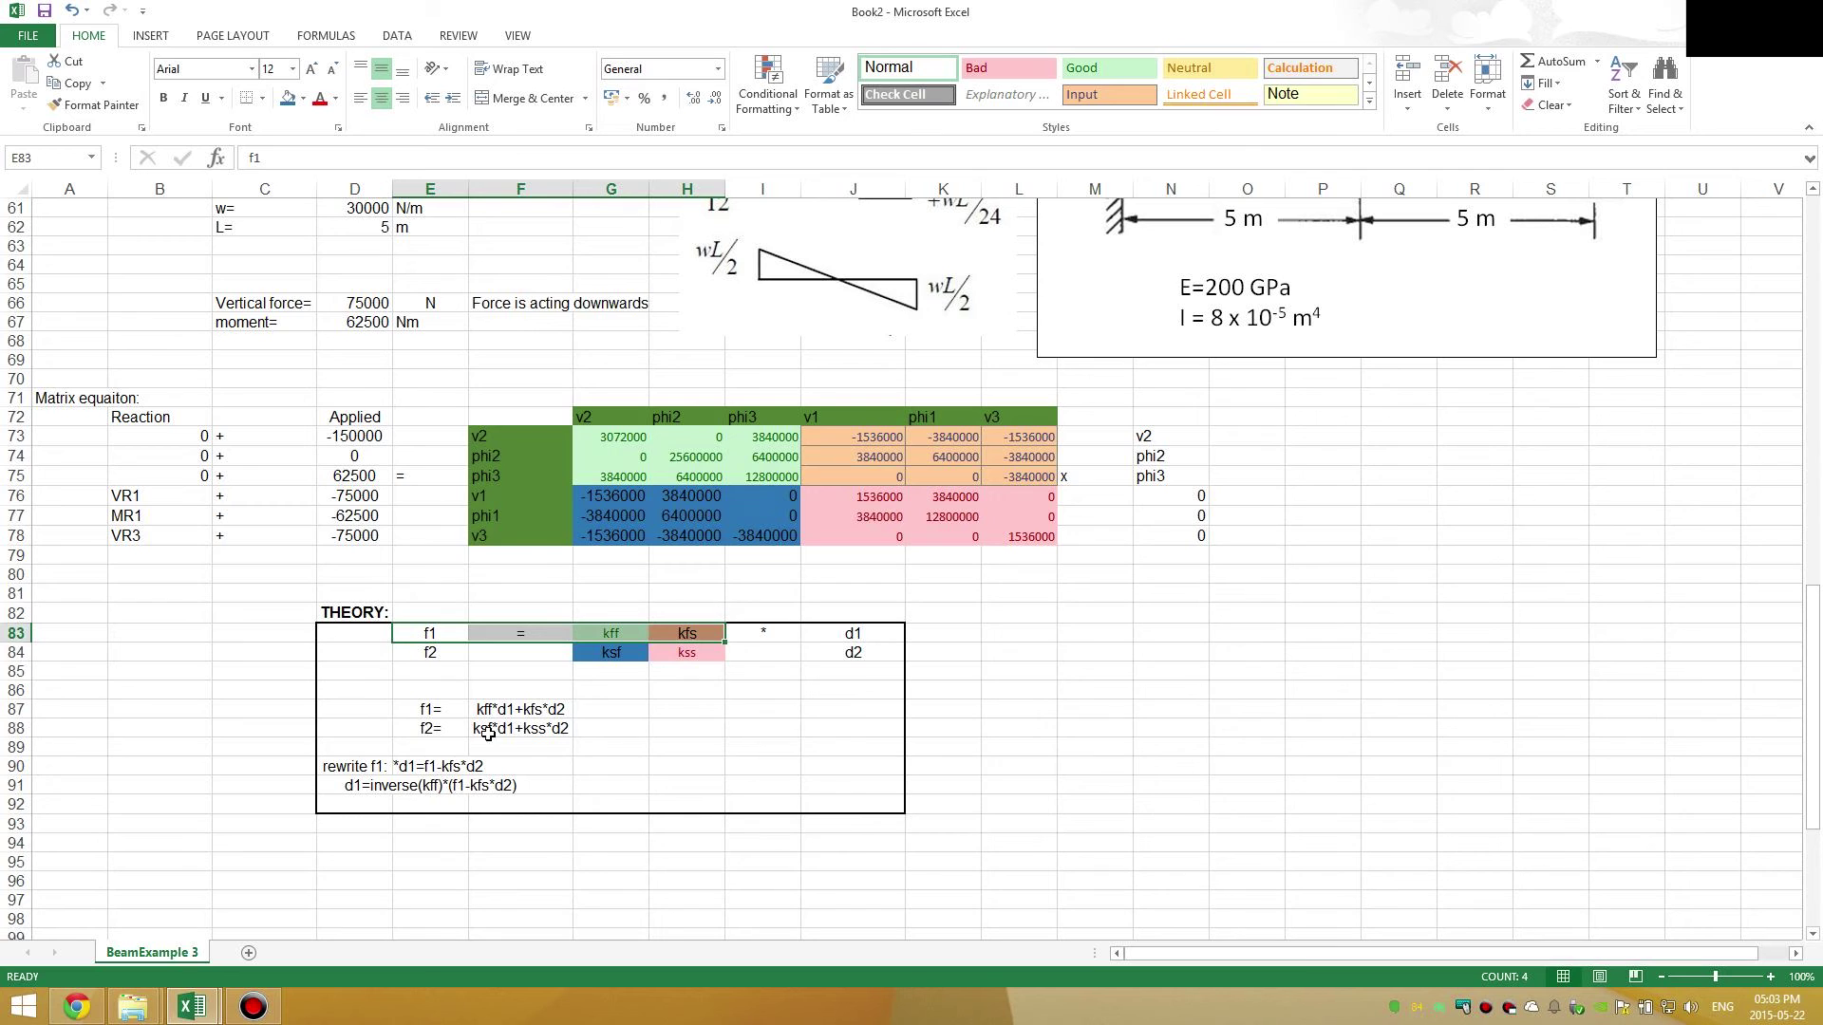
click(615, 633)
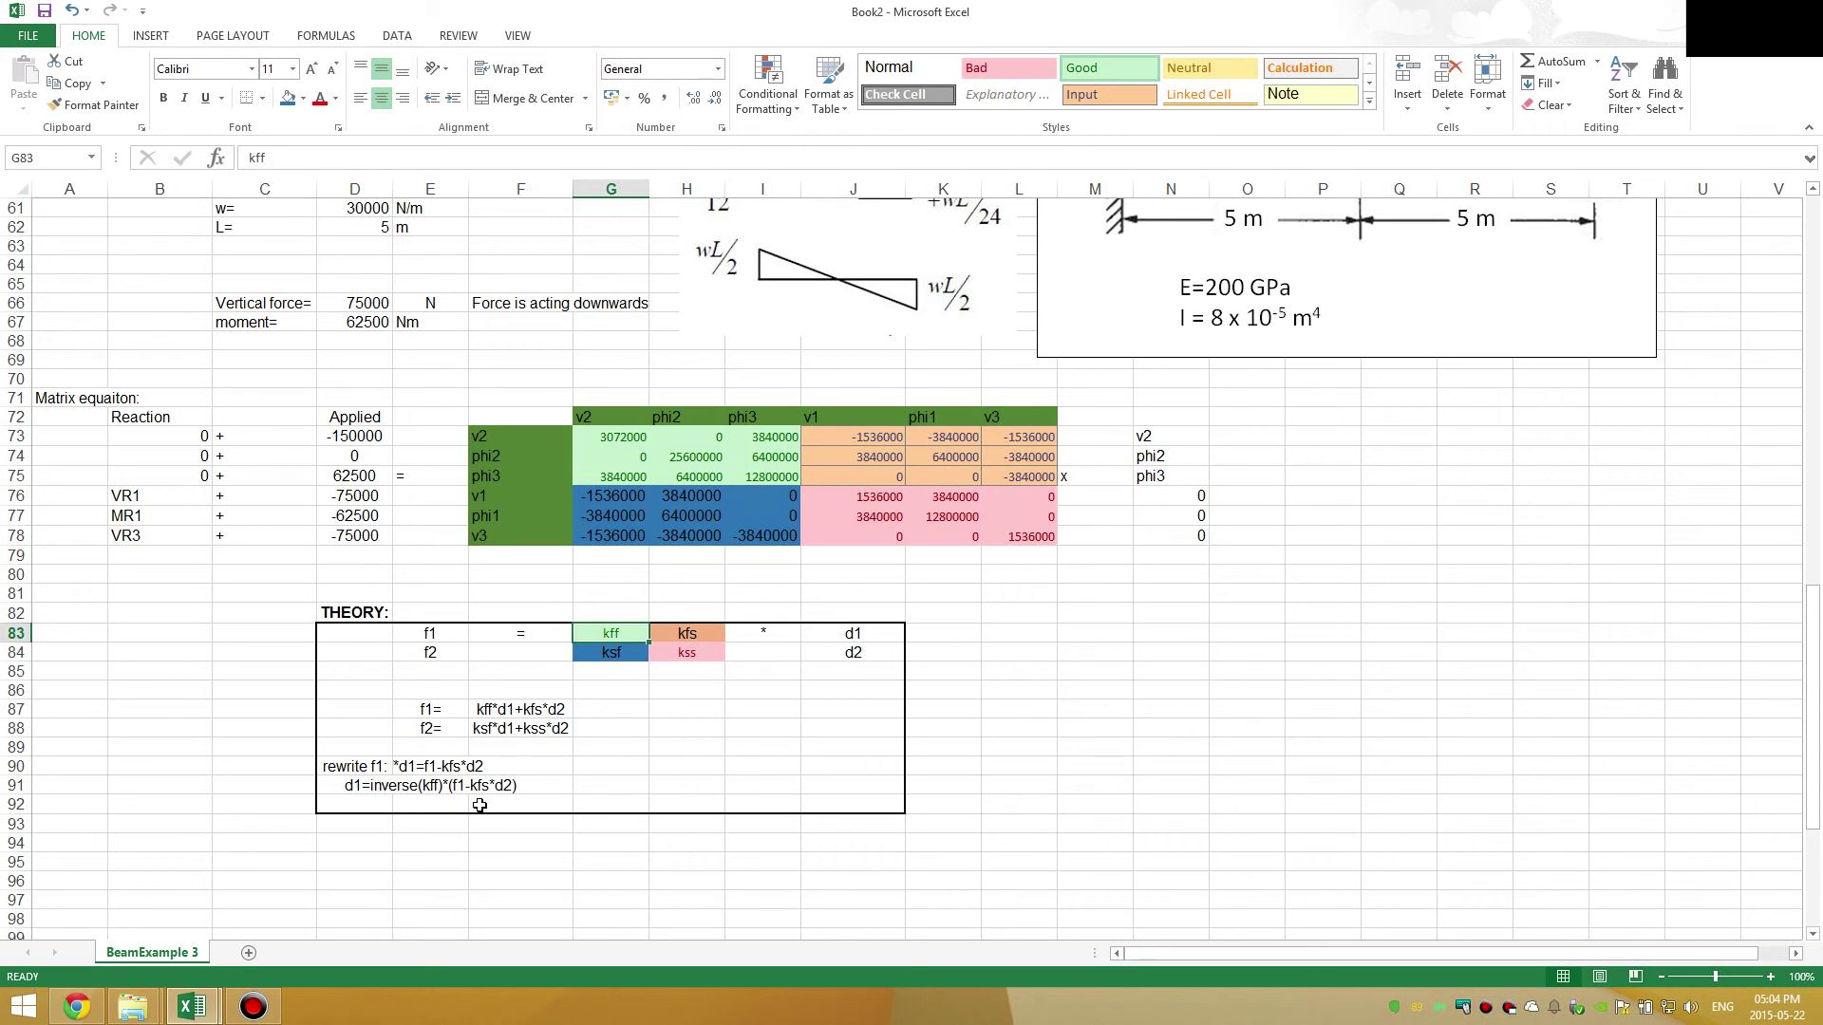
- Examine how d1=inverse(kff)*(f1-kfs*d2) in the THEORY block depends on kfs and the zero d2 displacements in N76:N78
click(687, 633)
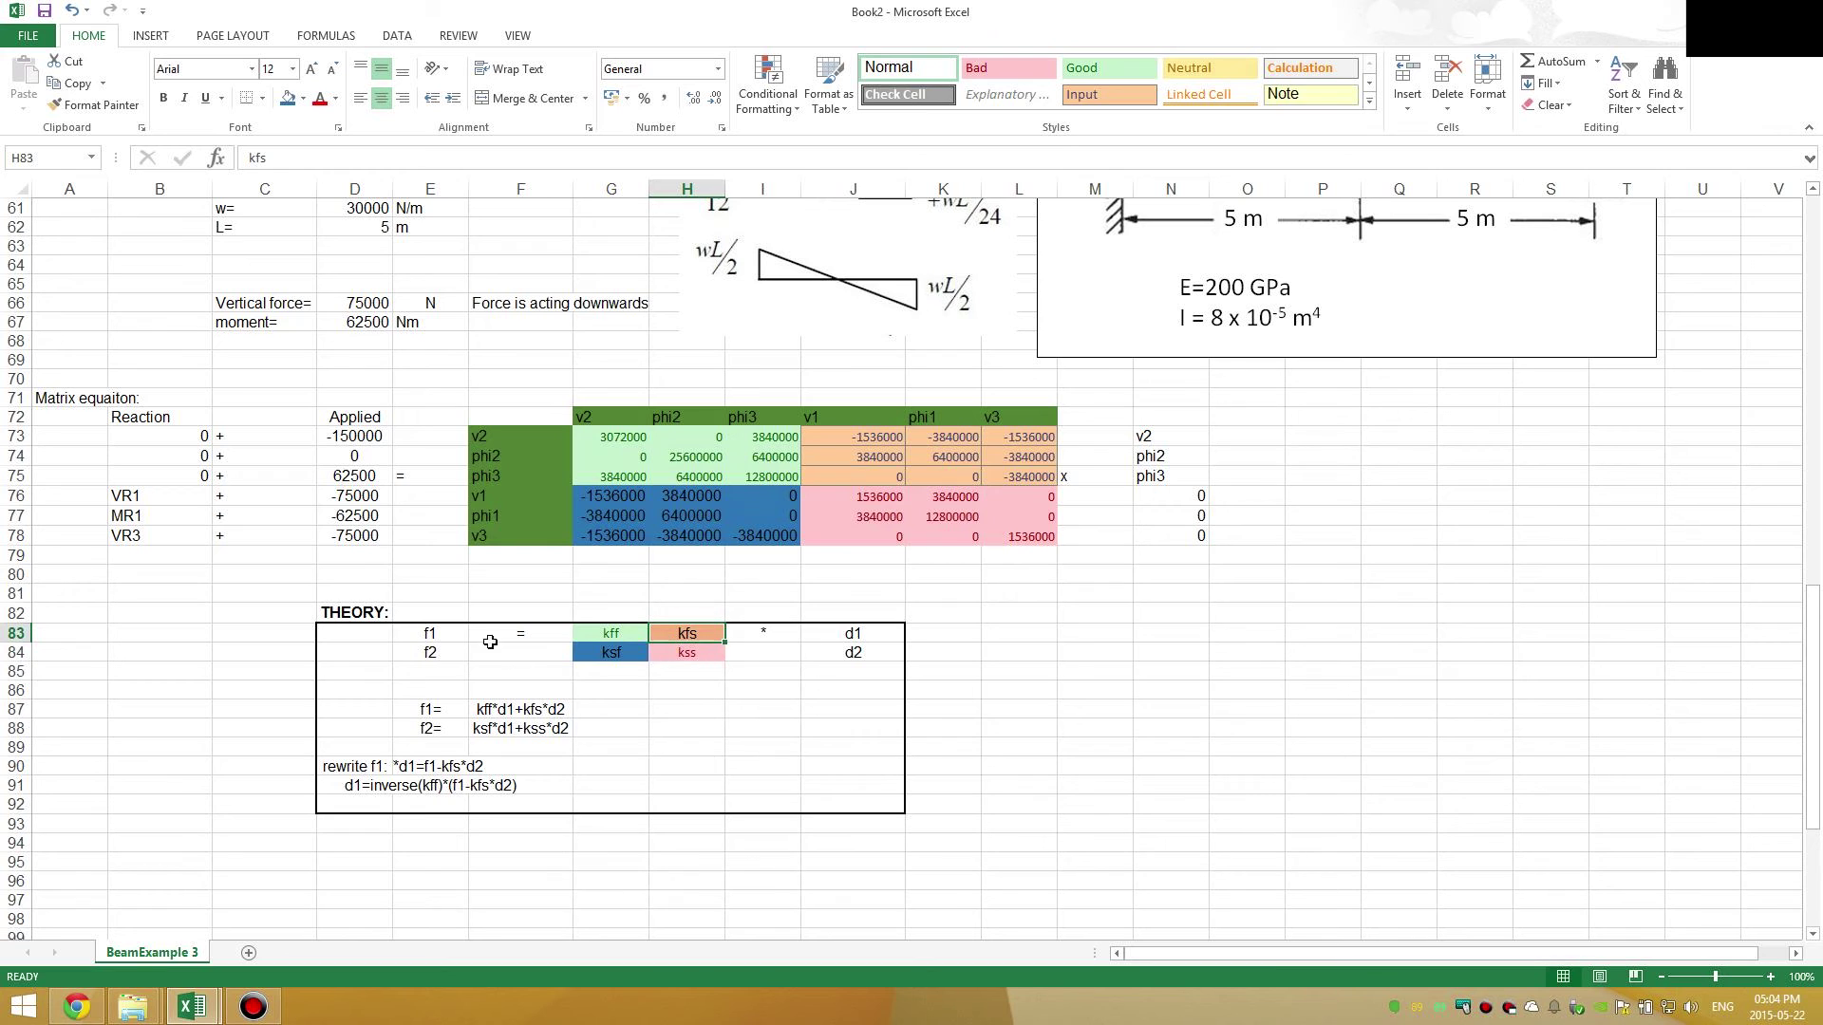
click(850, 654)
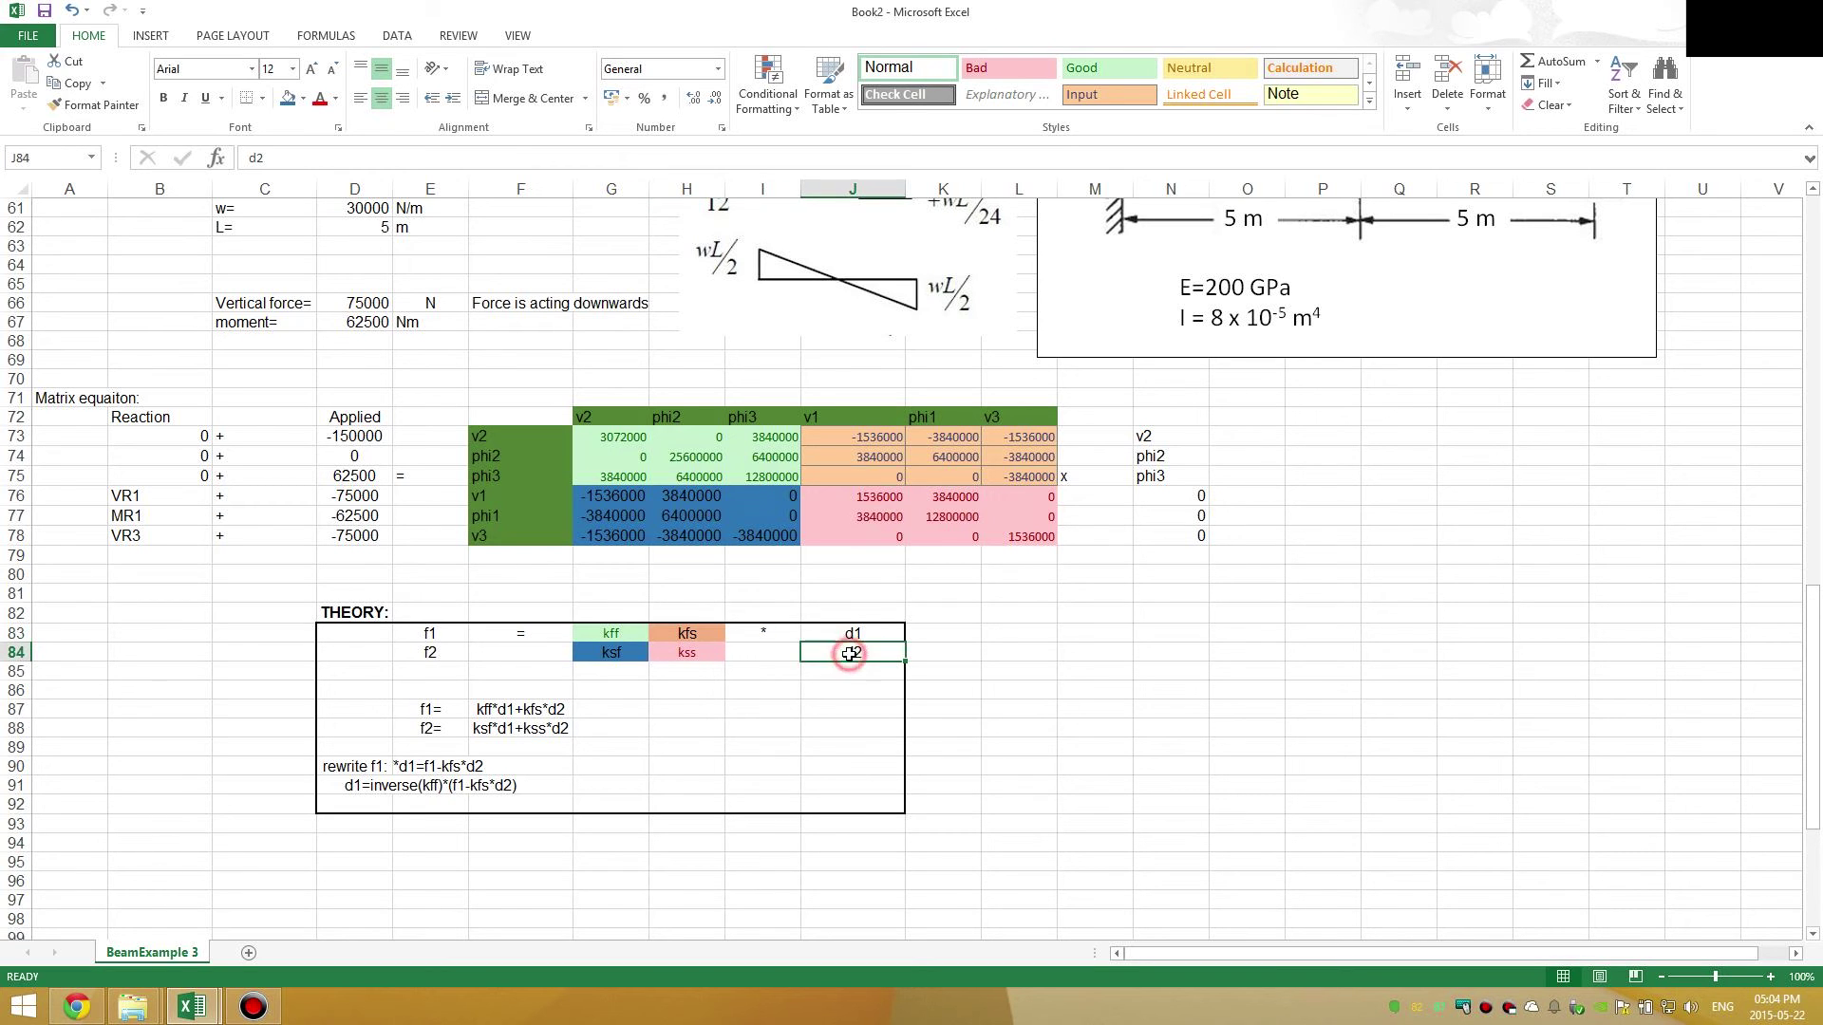
click(773, 708)
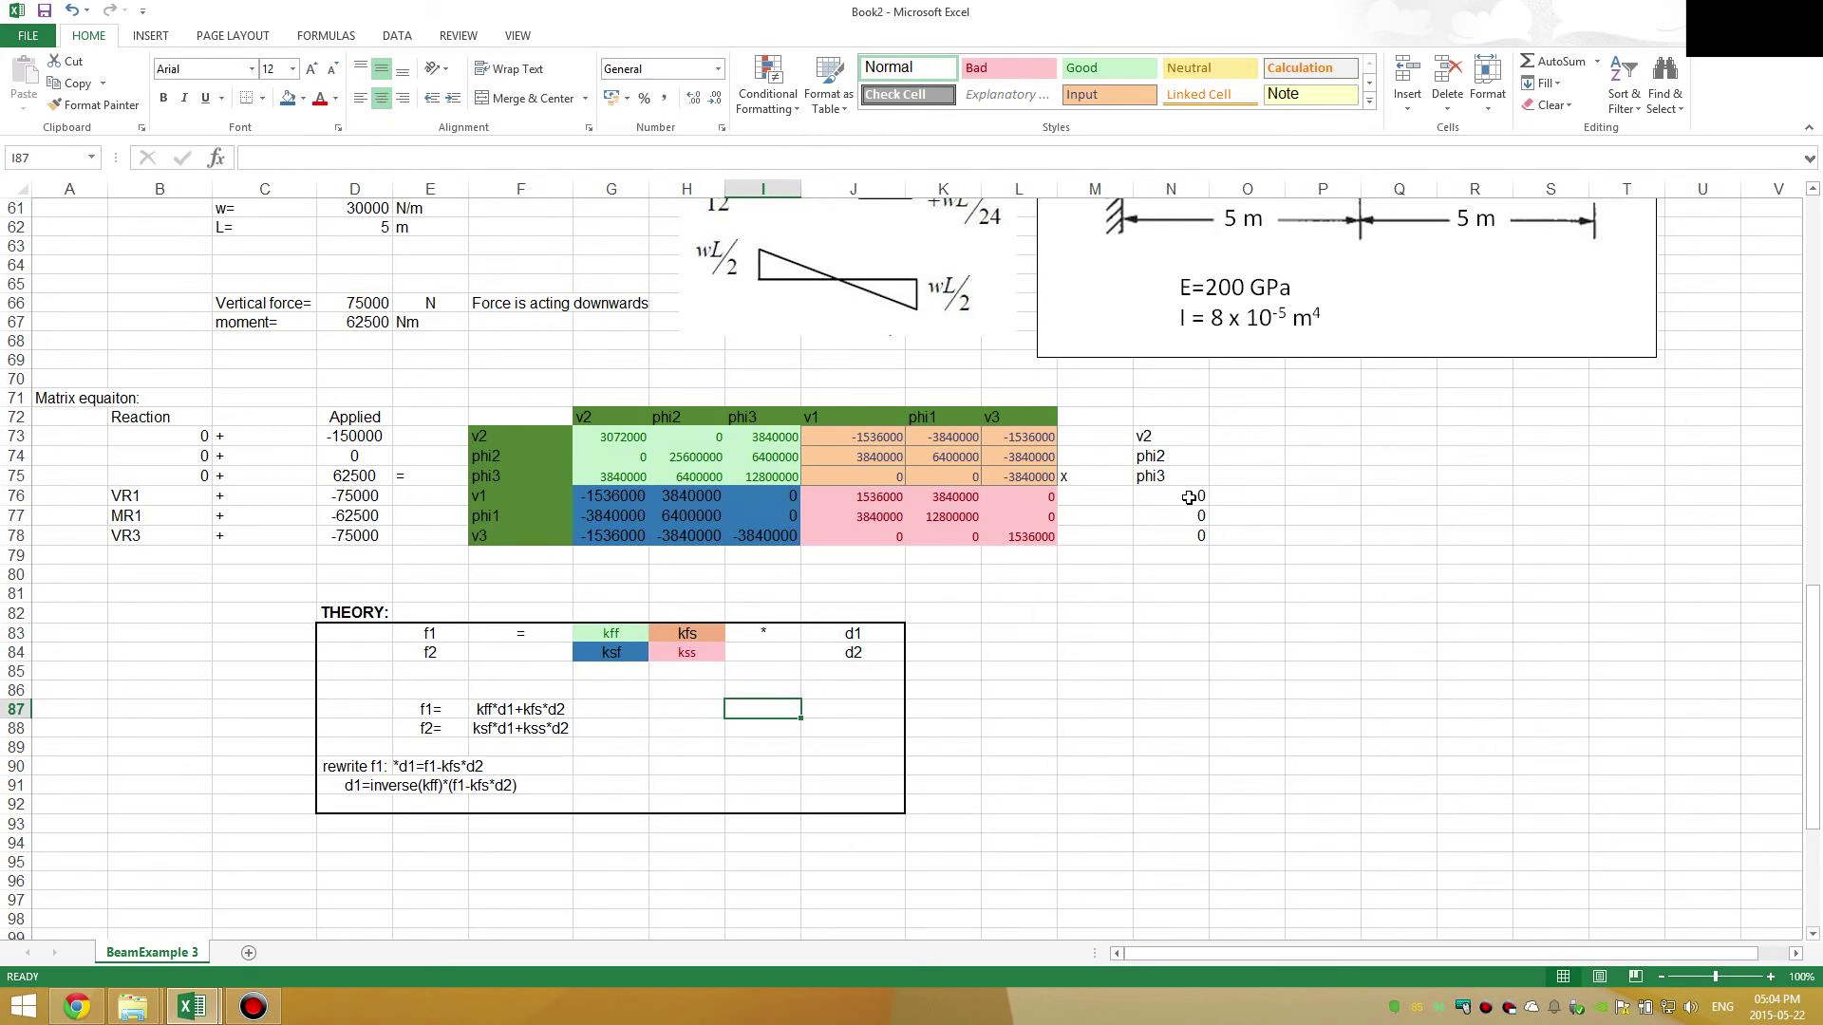
drag(1188, 498, 1191, 535)
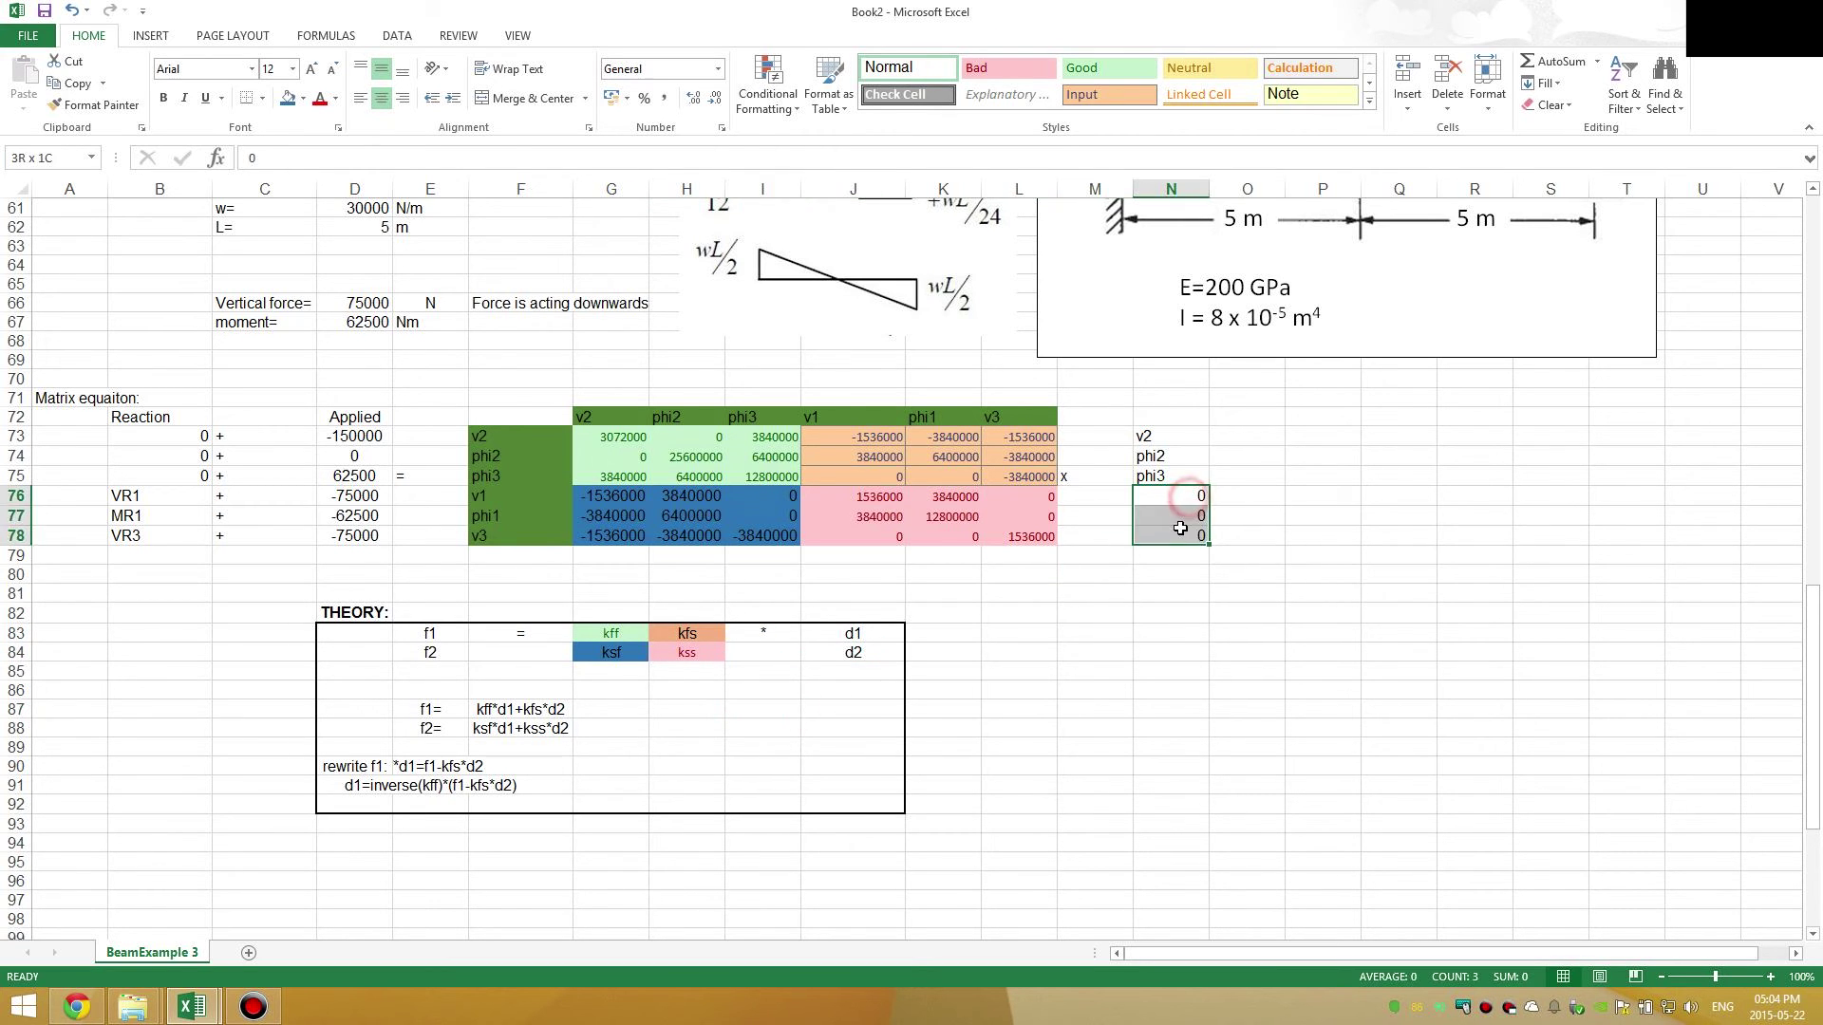
click(504, 788)
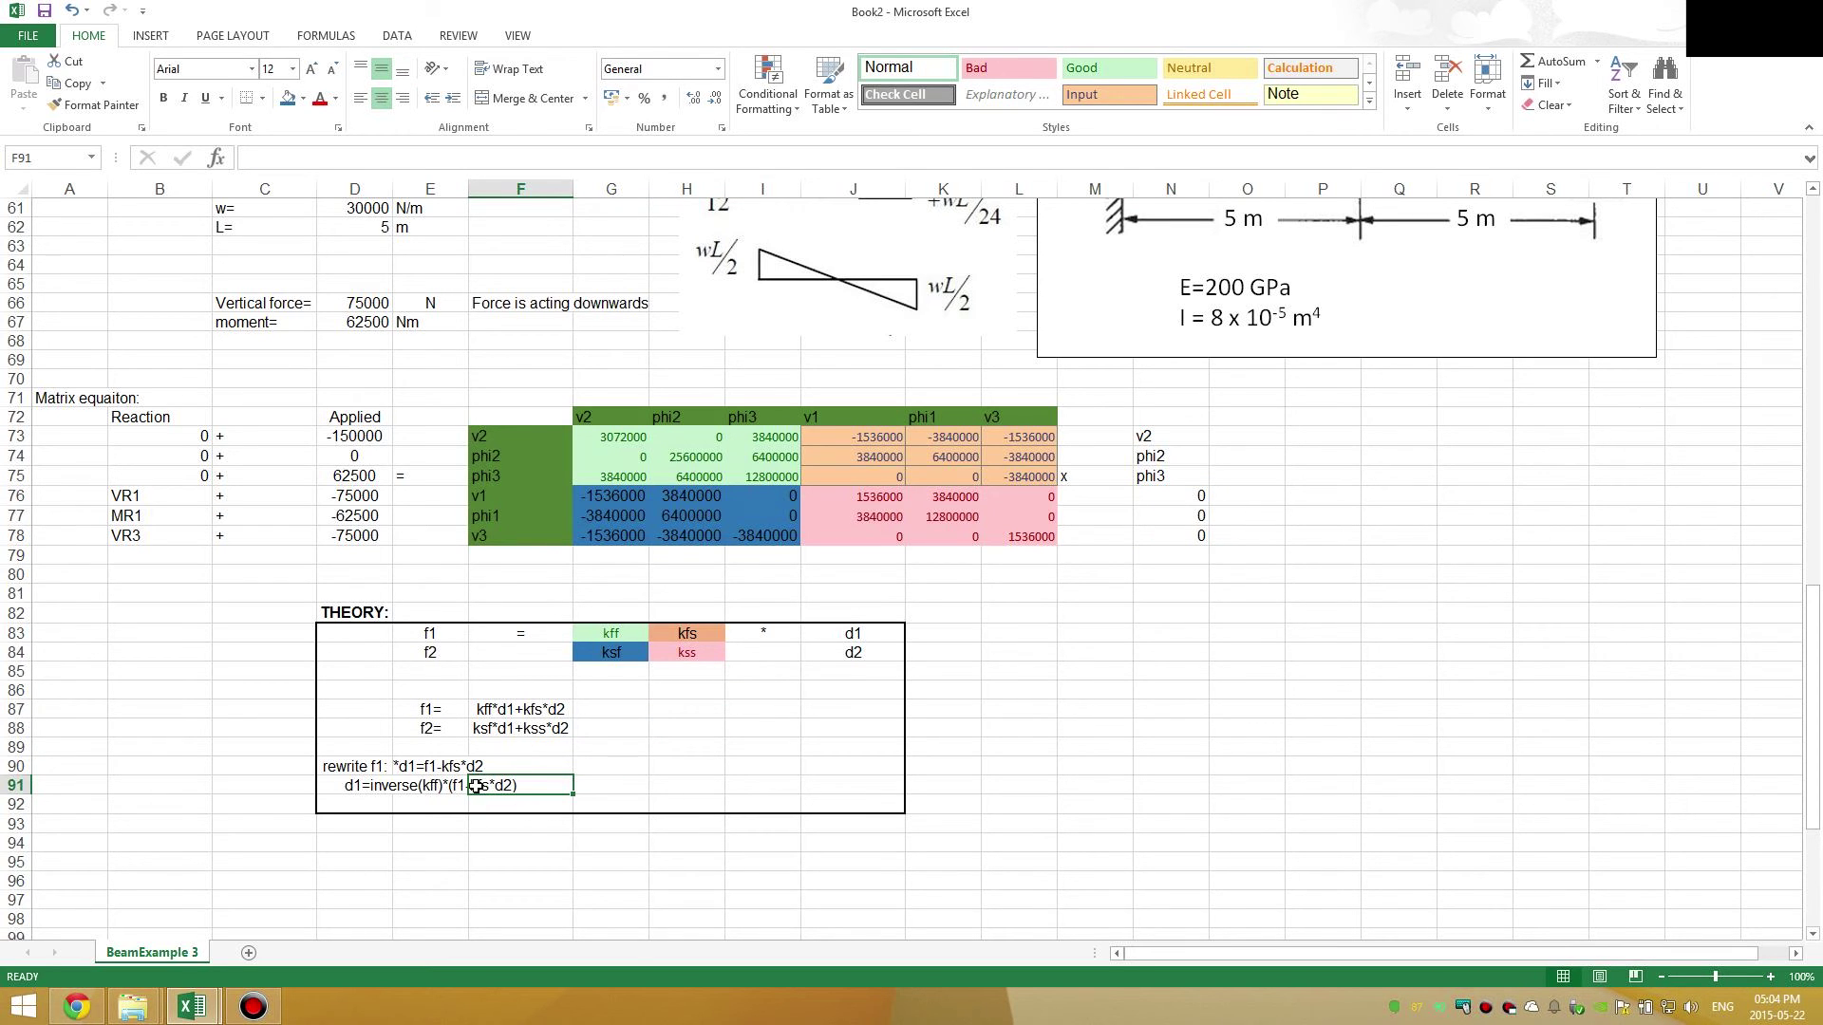
click(302, 842)
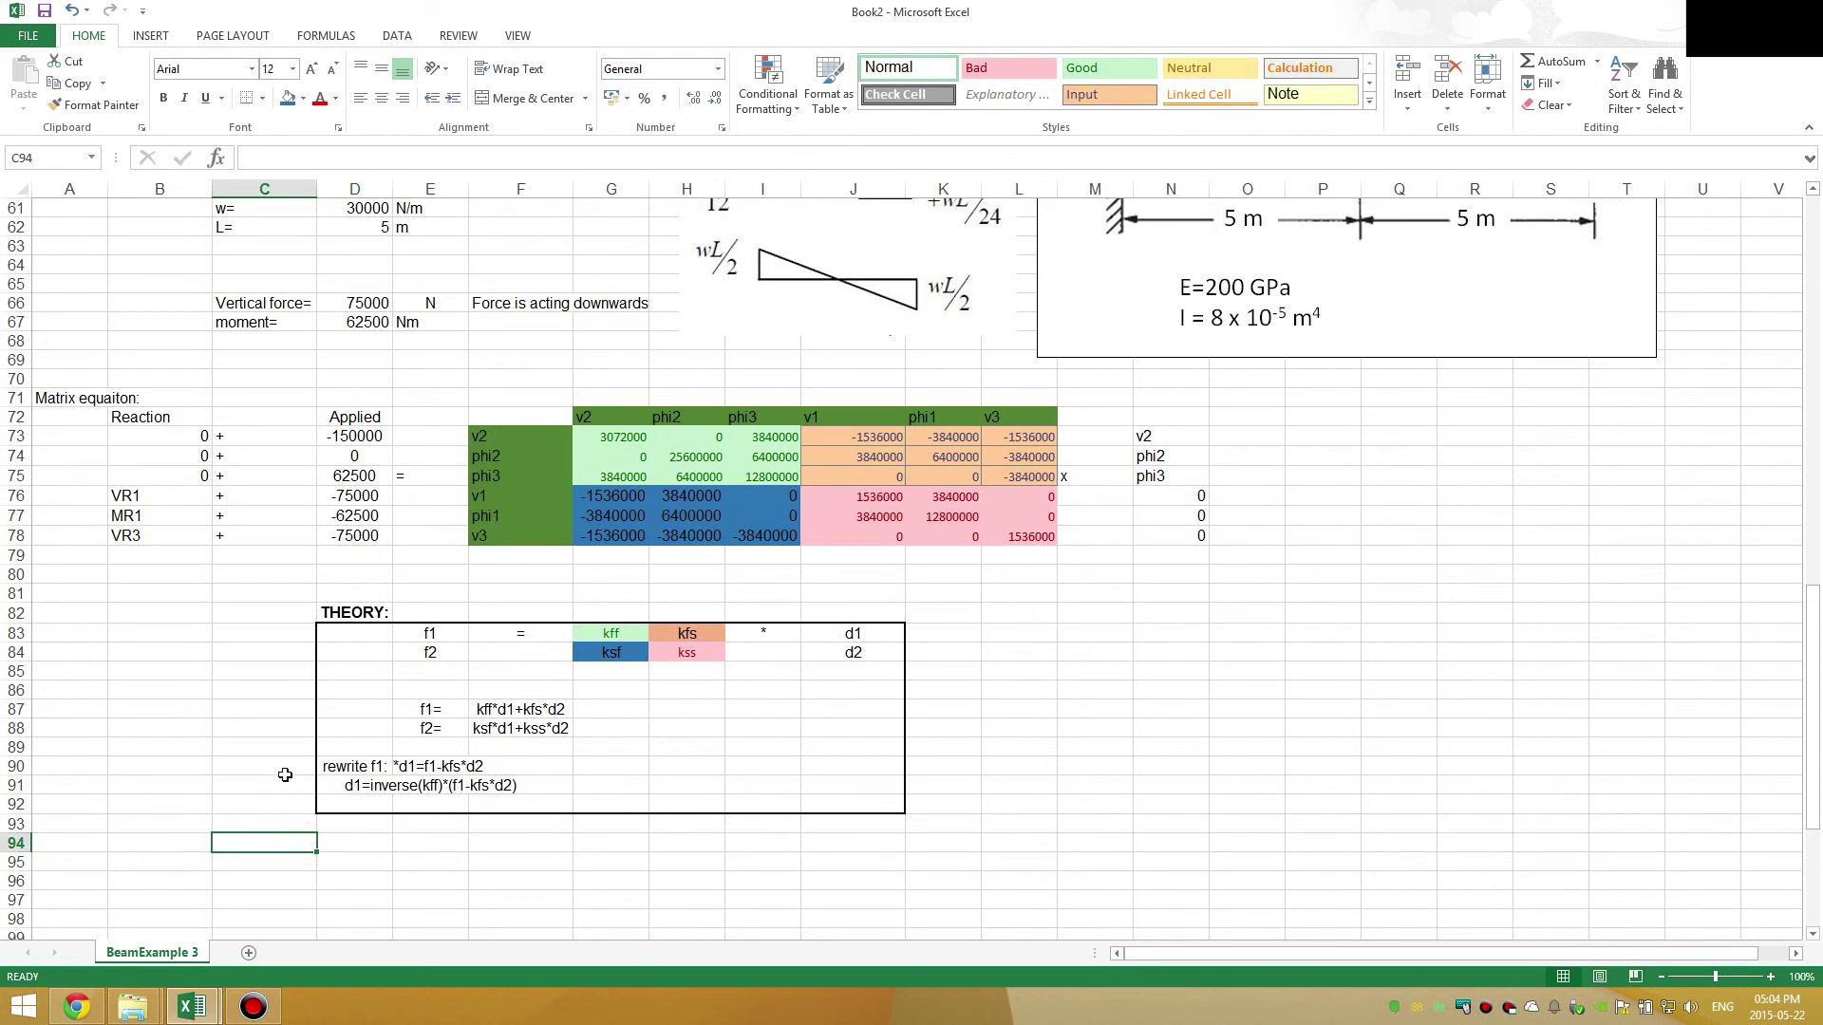
- Add the heading "Displacements:" in B95 below the THEORY block
scroll(257, 786, down, 1)
click(128, 799)
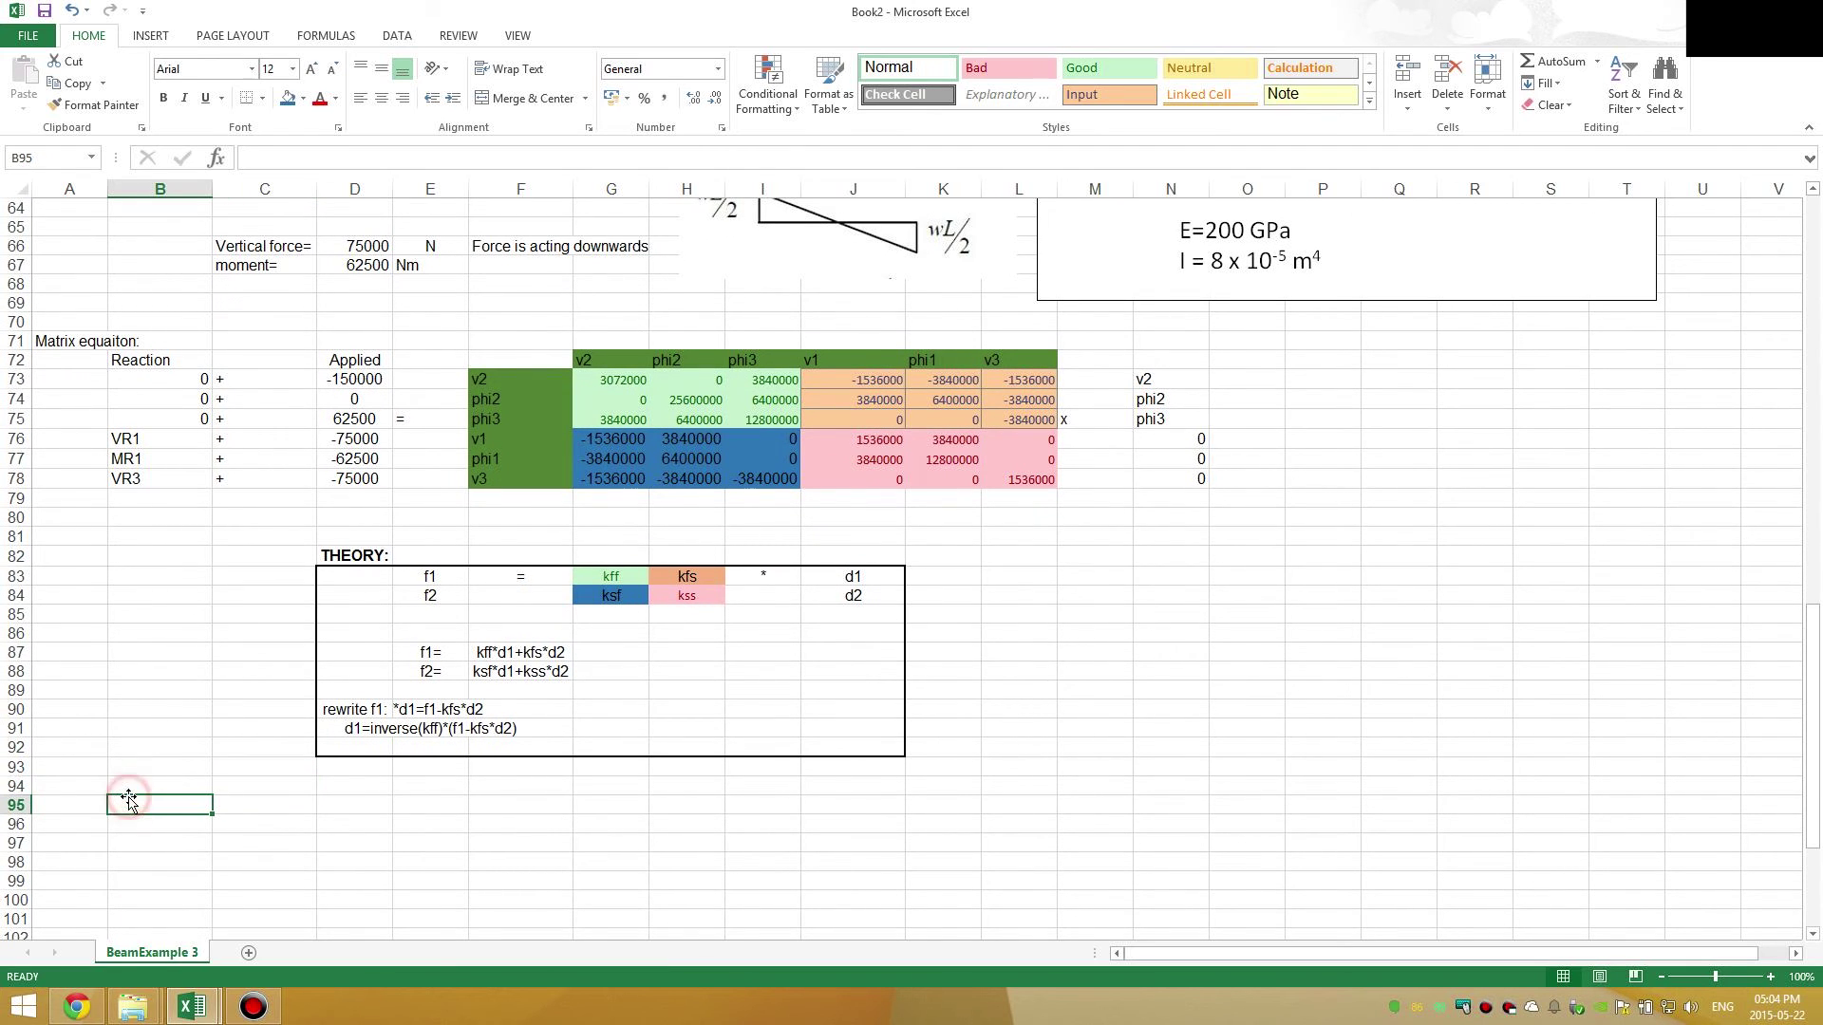
text(Displ)
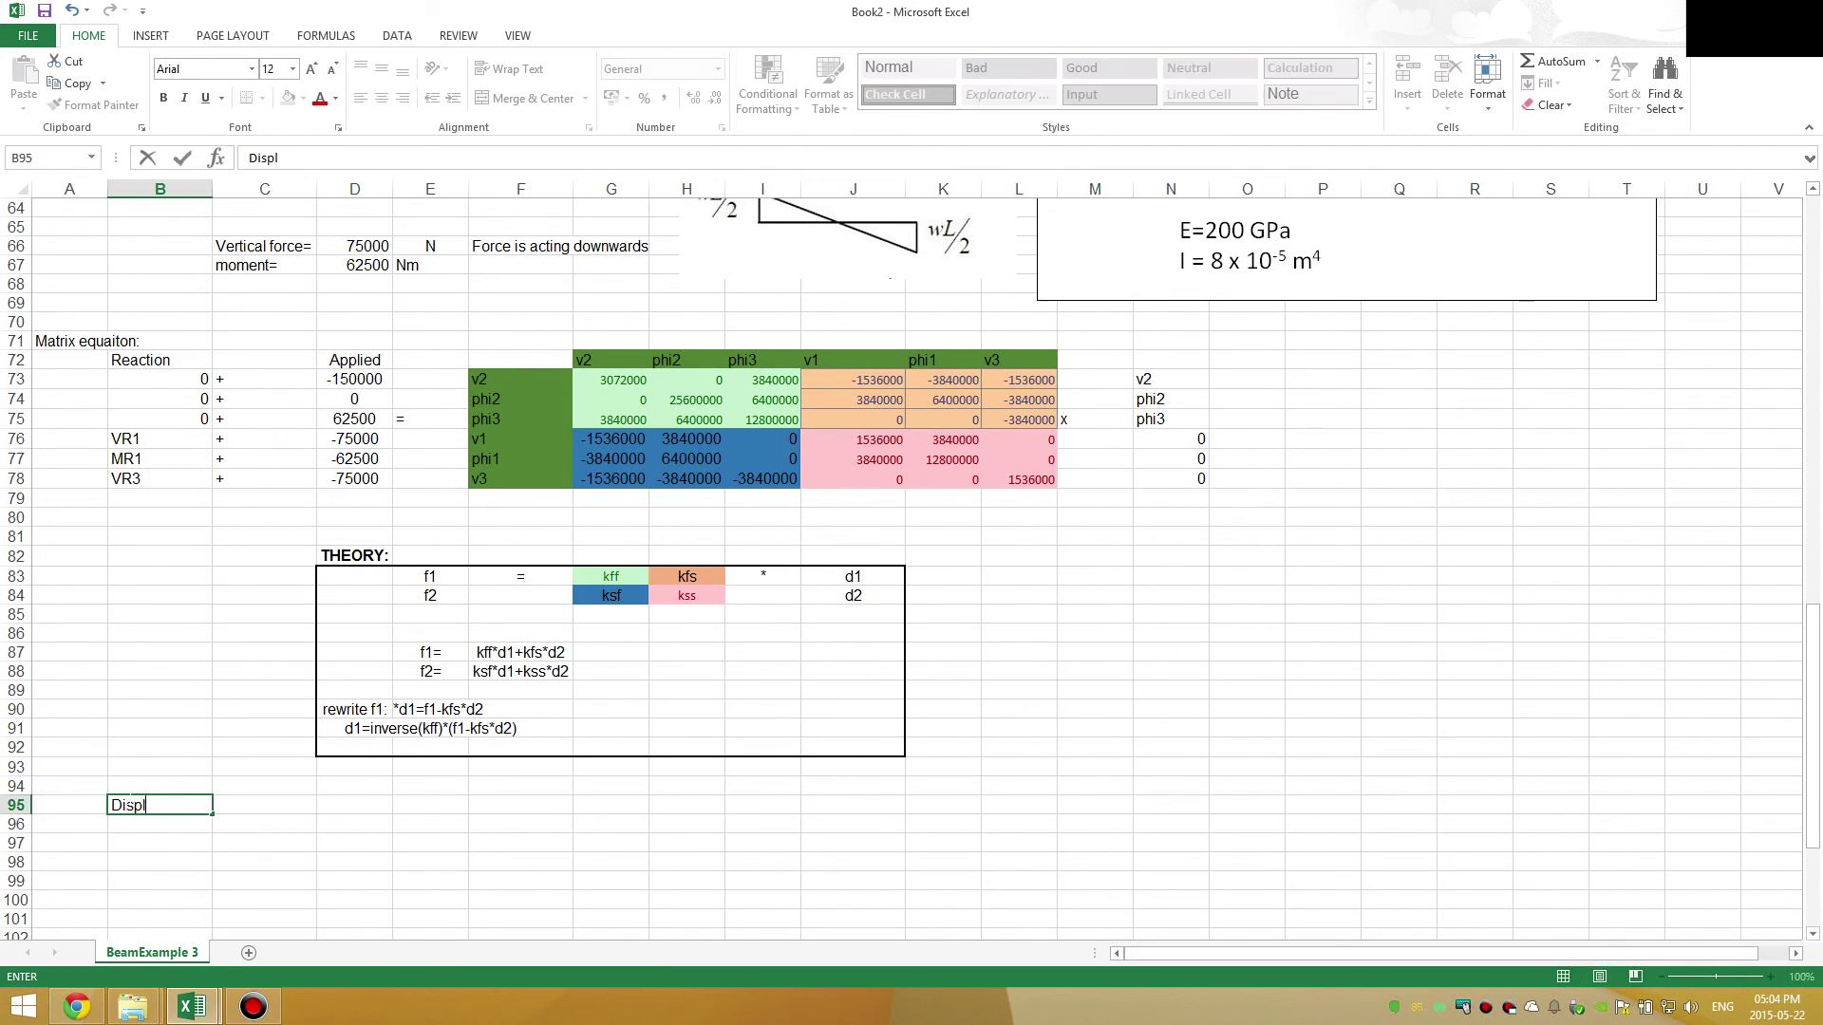
text(acements:)
key(Tab)
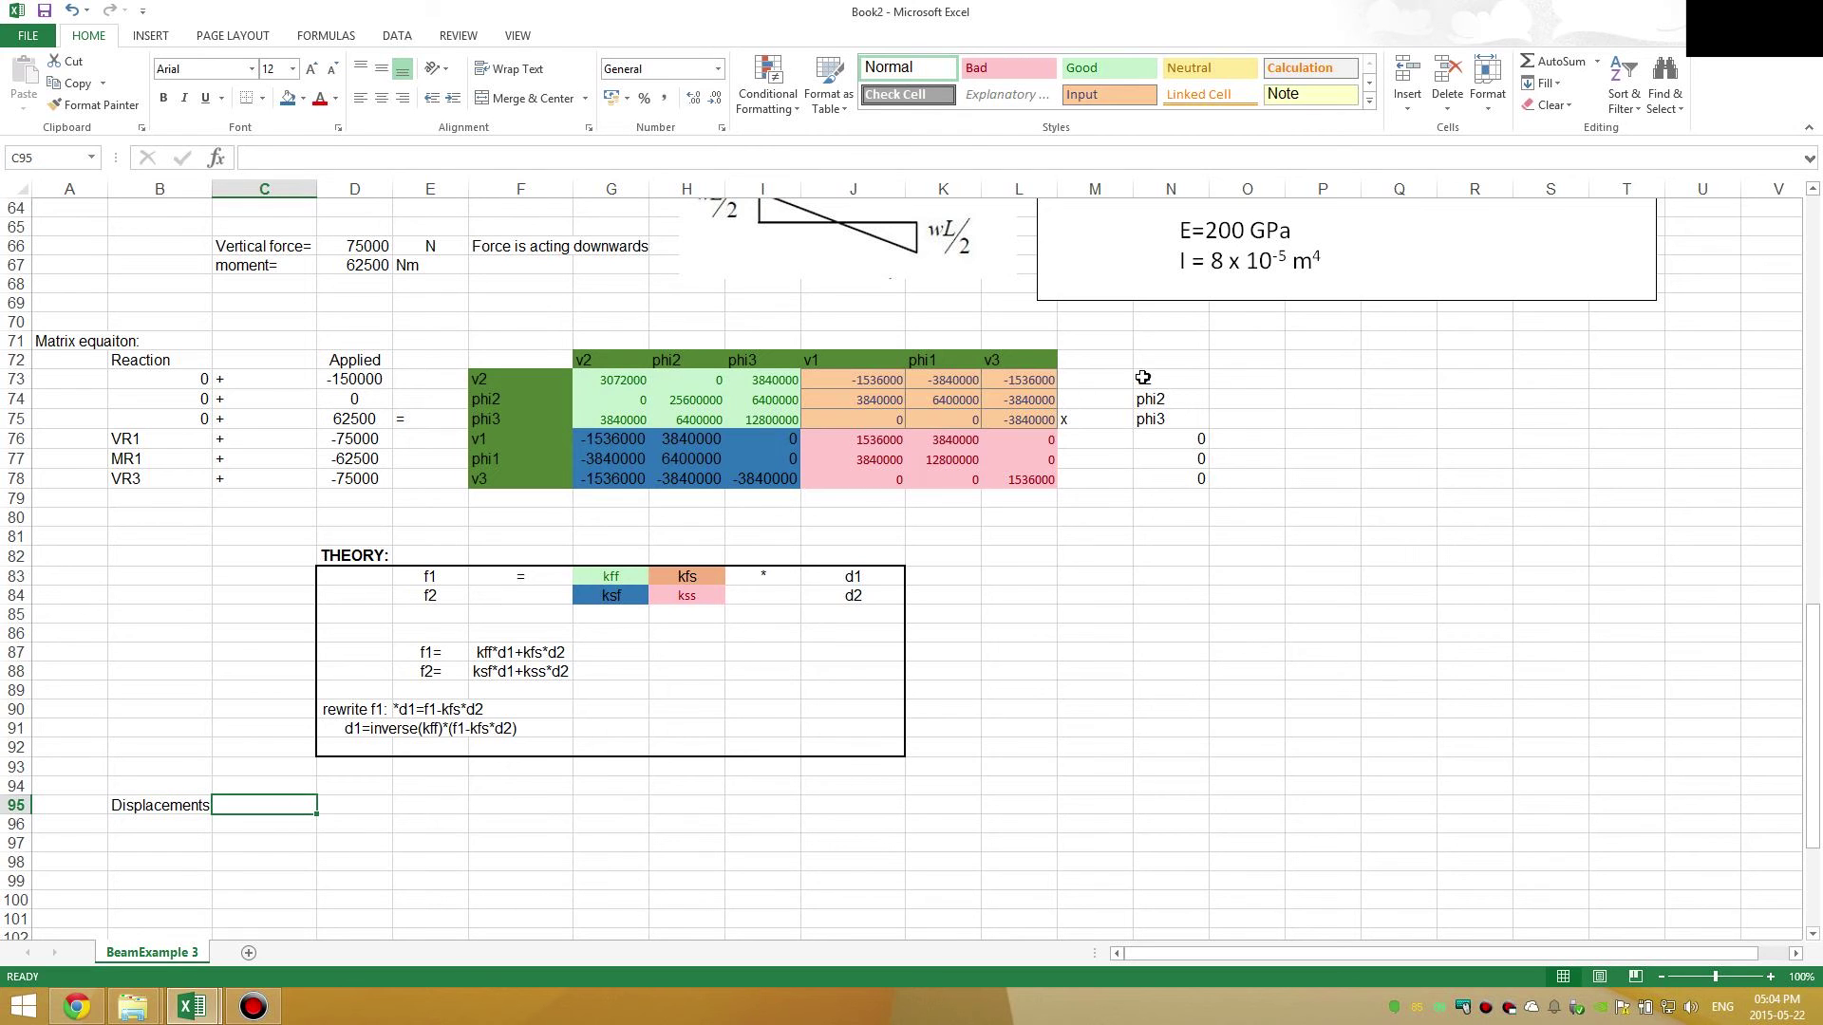
- Copy the v2, phi2 and phi3 labels from N73:N75 to C96:C98 and put an equals sign beside each in D96:D98
drag(1143, 377, 1159, 420)
right_click(1159, 419)
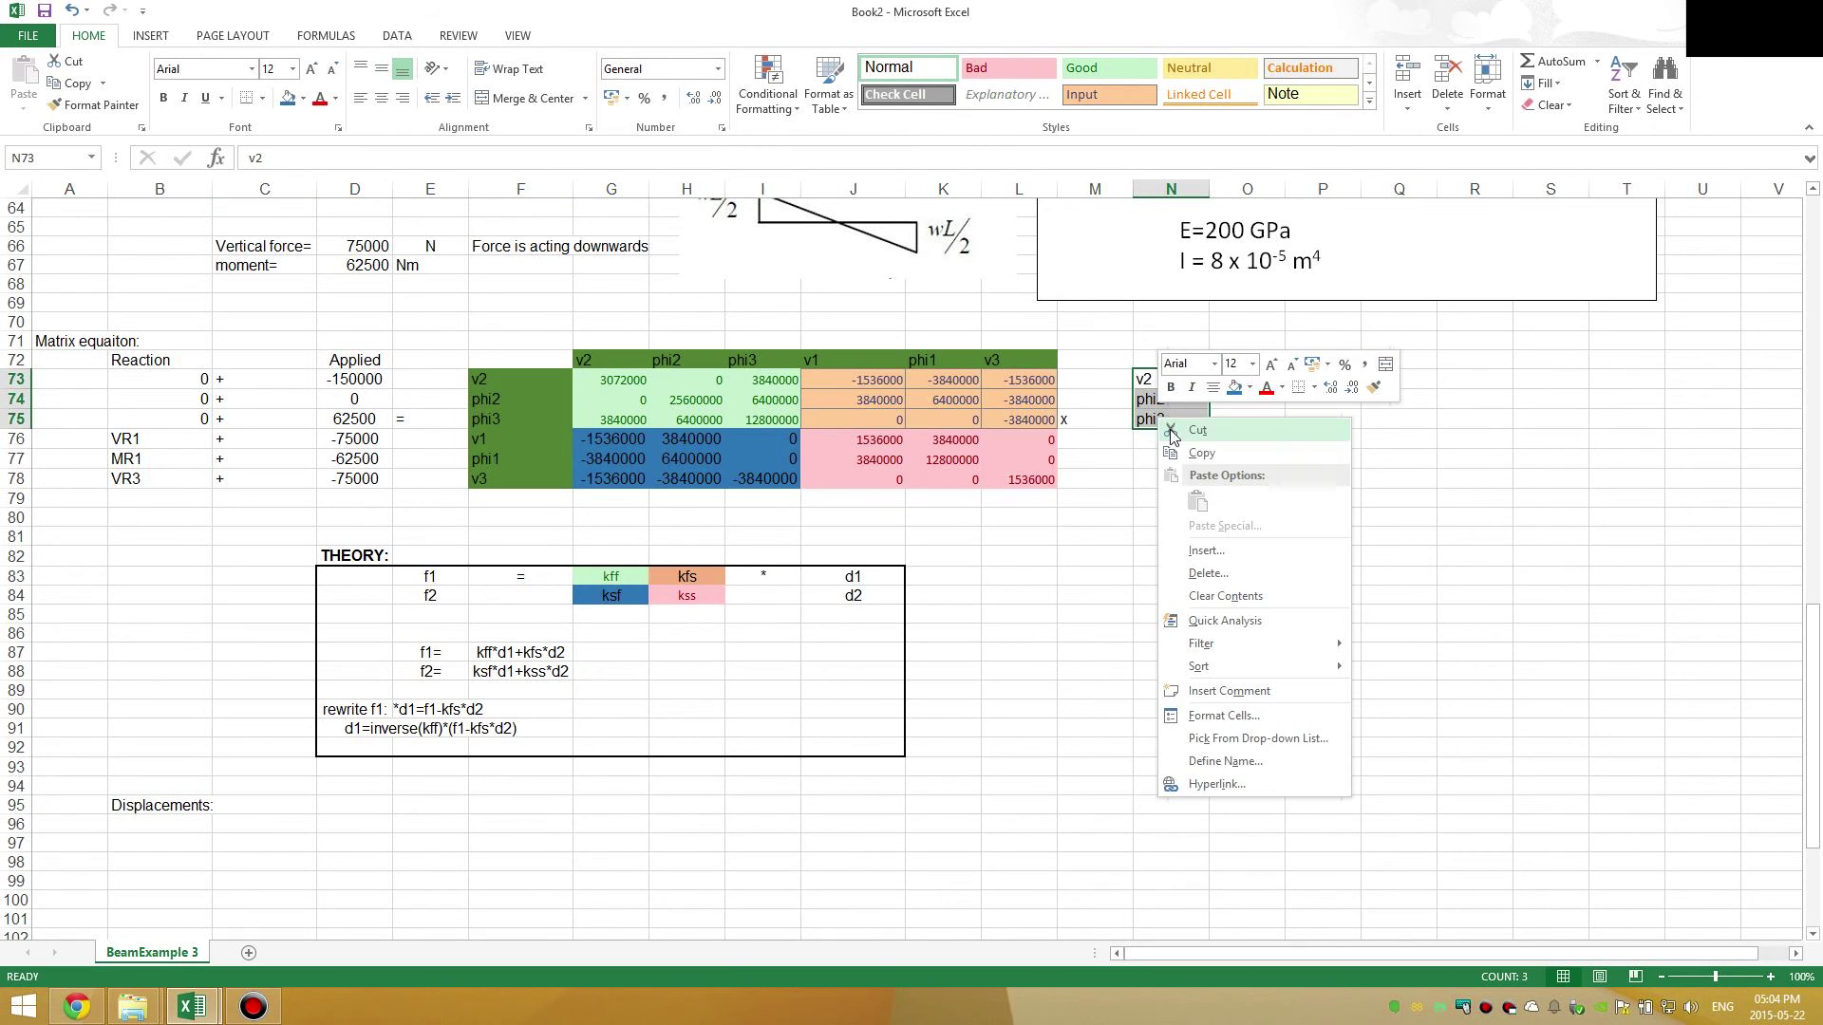
click(1201, 454)
right_click(267, 836)
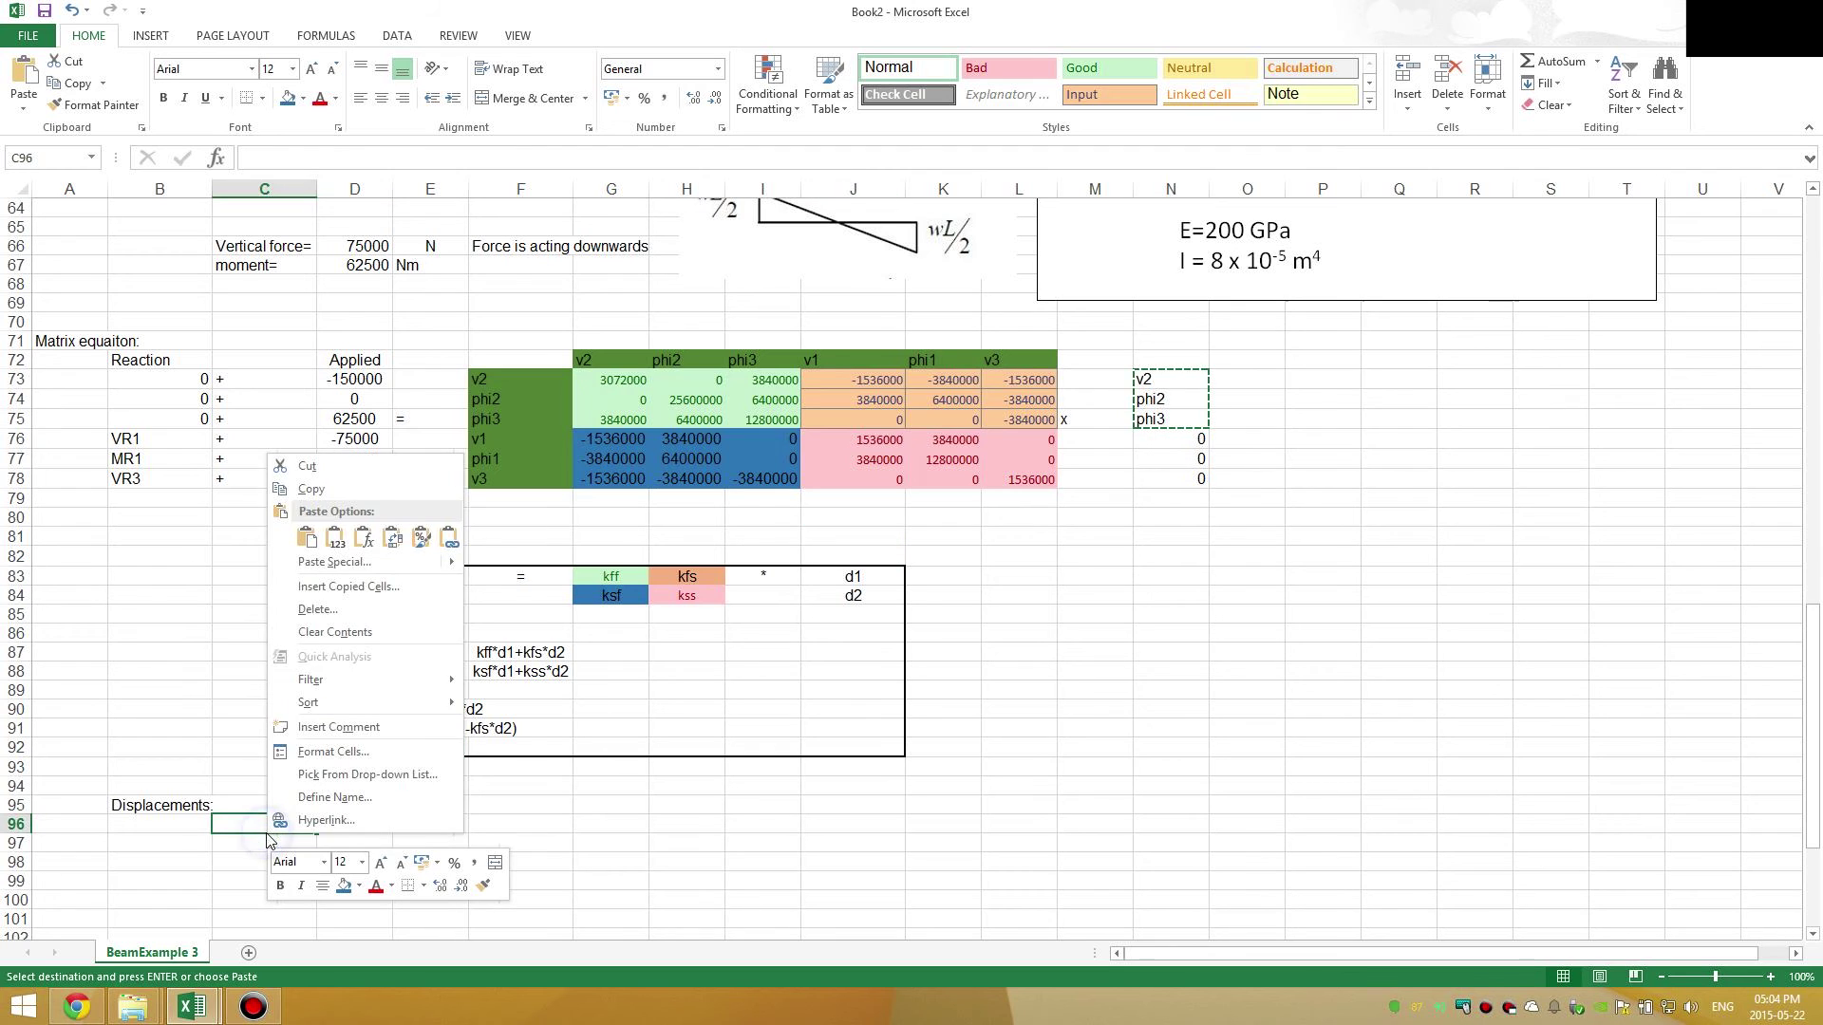
click(309, 537)
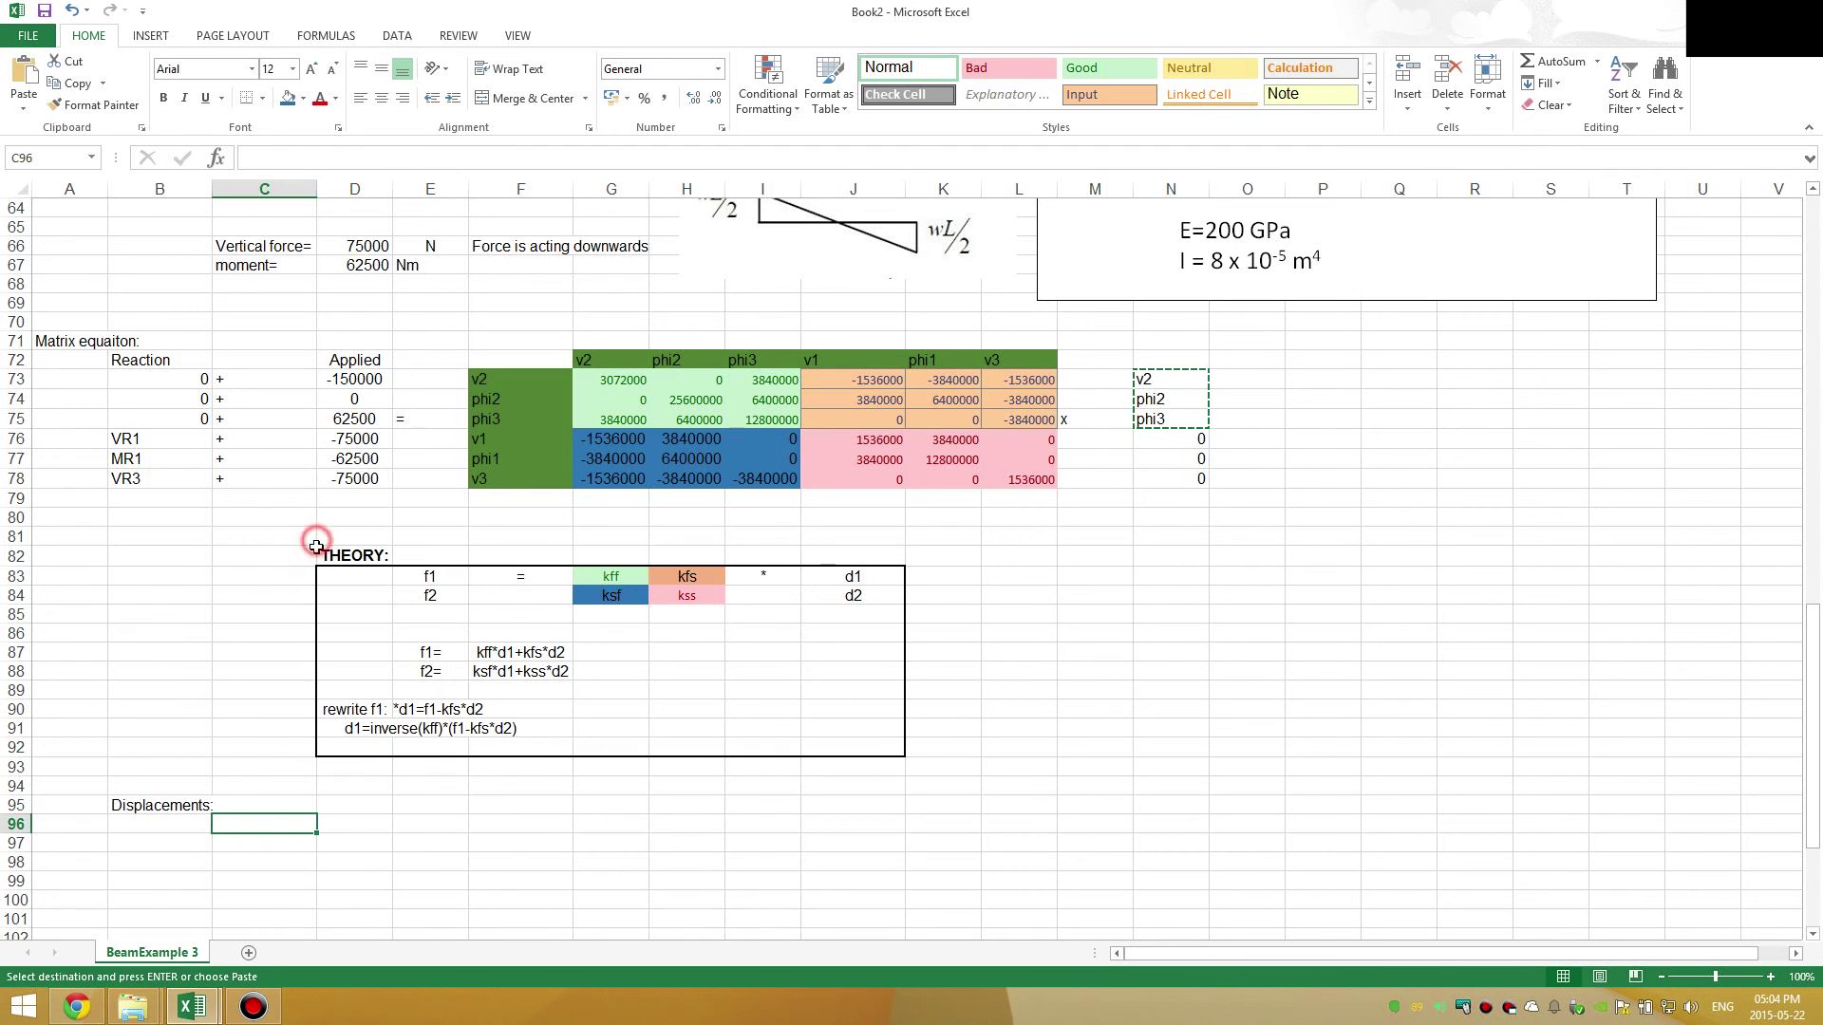
click(349, 816)
key(Escape)
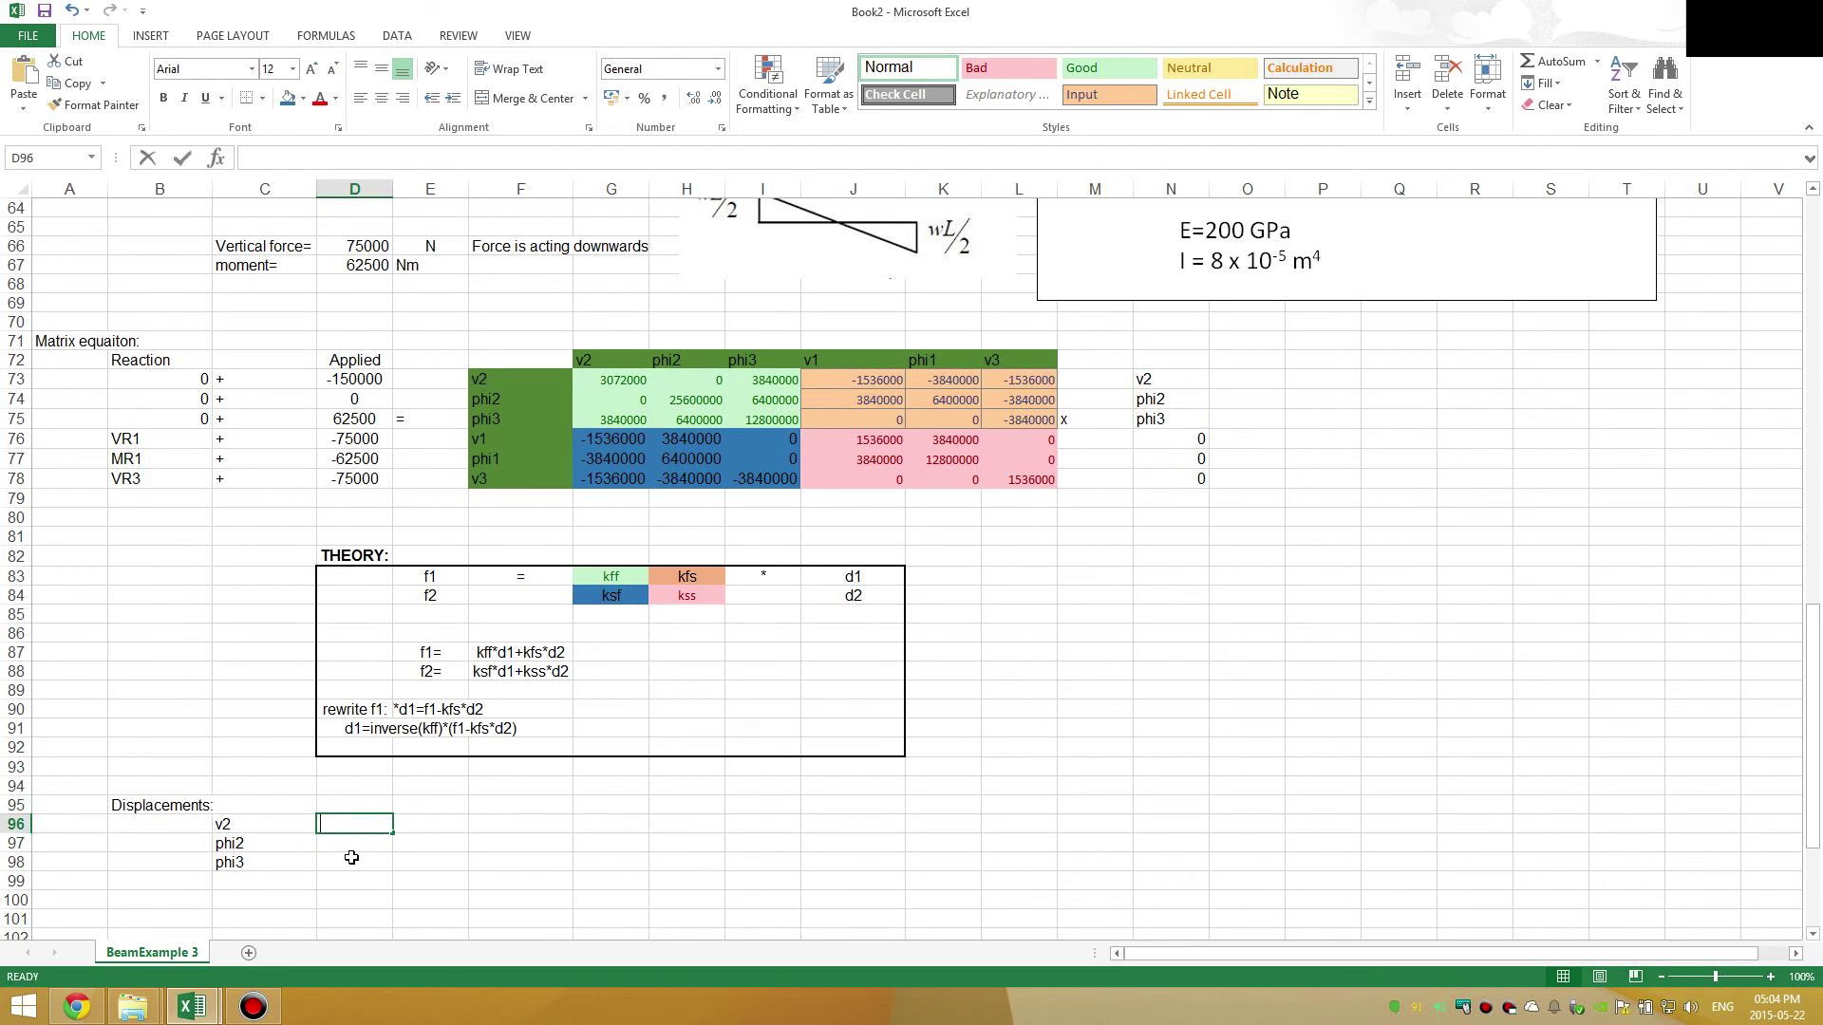
drag(351, 857, 350, 827)
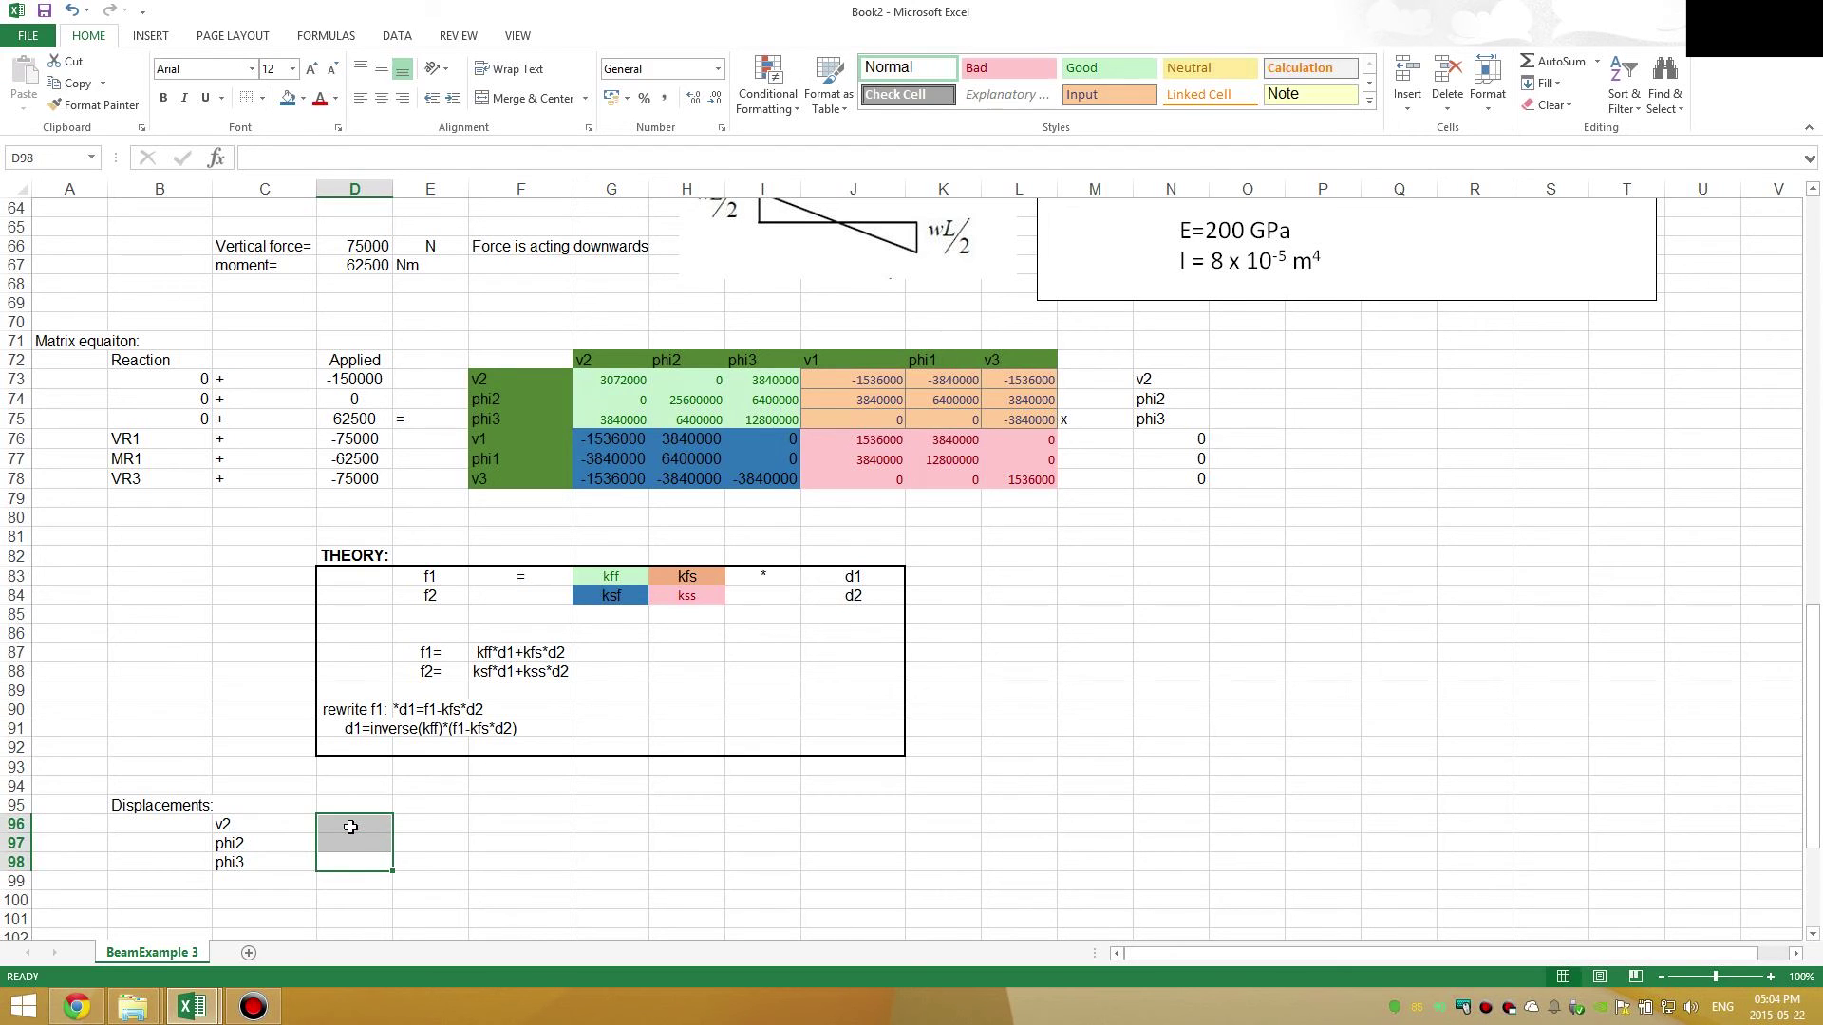
text(=)
key(ctrl+Return)
- Calculate the unknown displacements in E96:E98 with the array formula =MMULT(MINVERSE(G73:I75);B73:B75+D73:D75)
drag(427, 856, 427, 865)
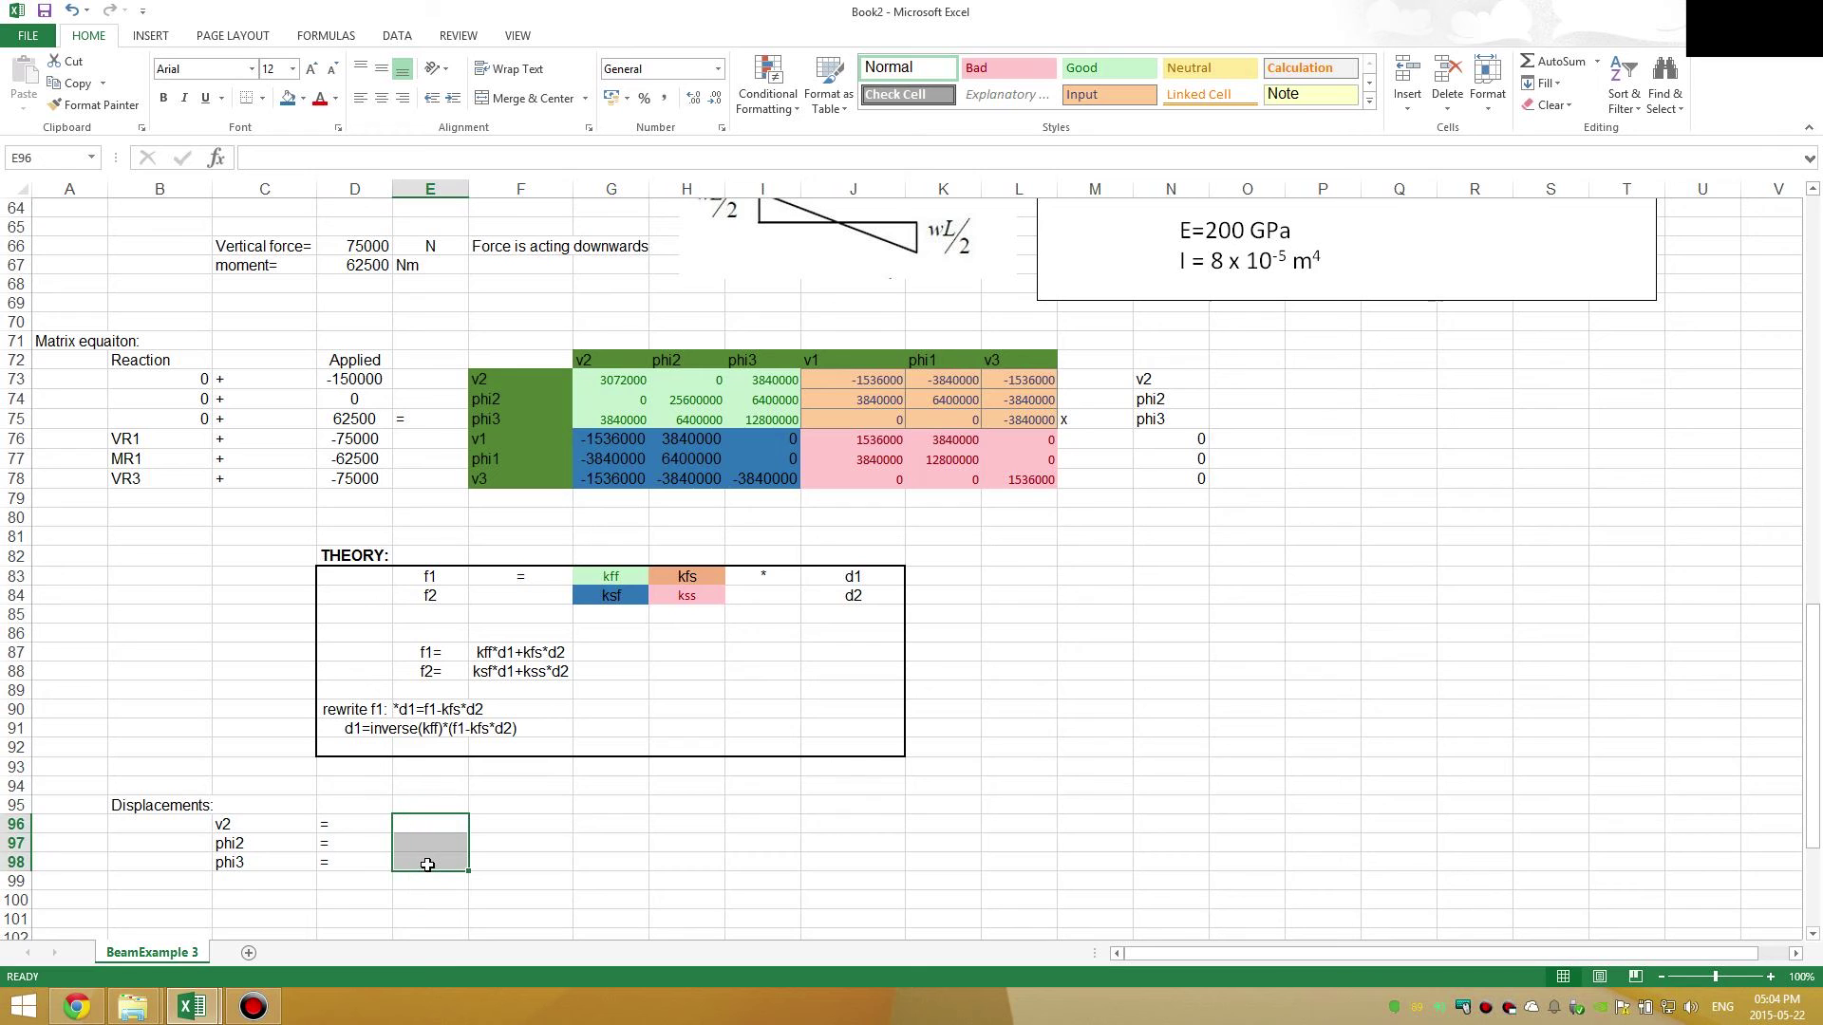
text(=mmu)
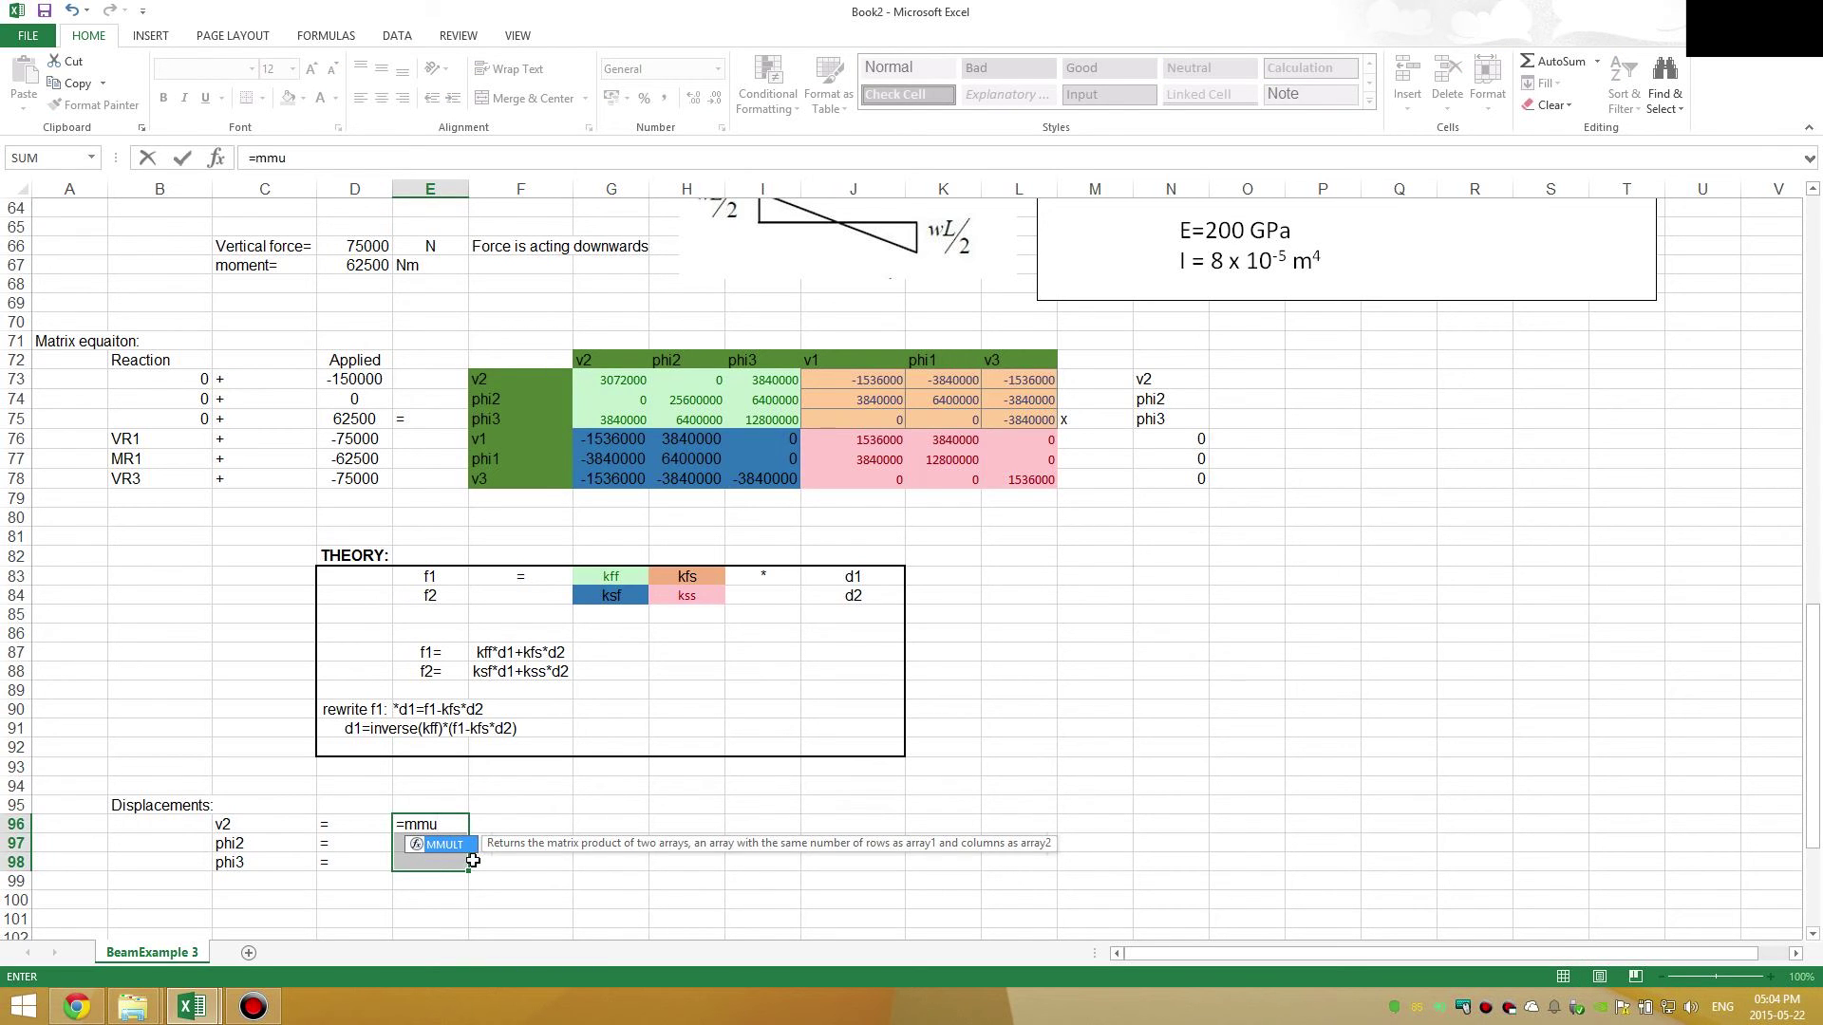
key(Tab)
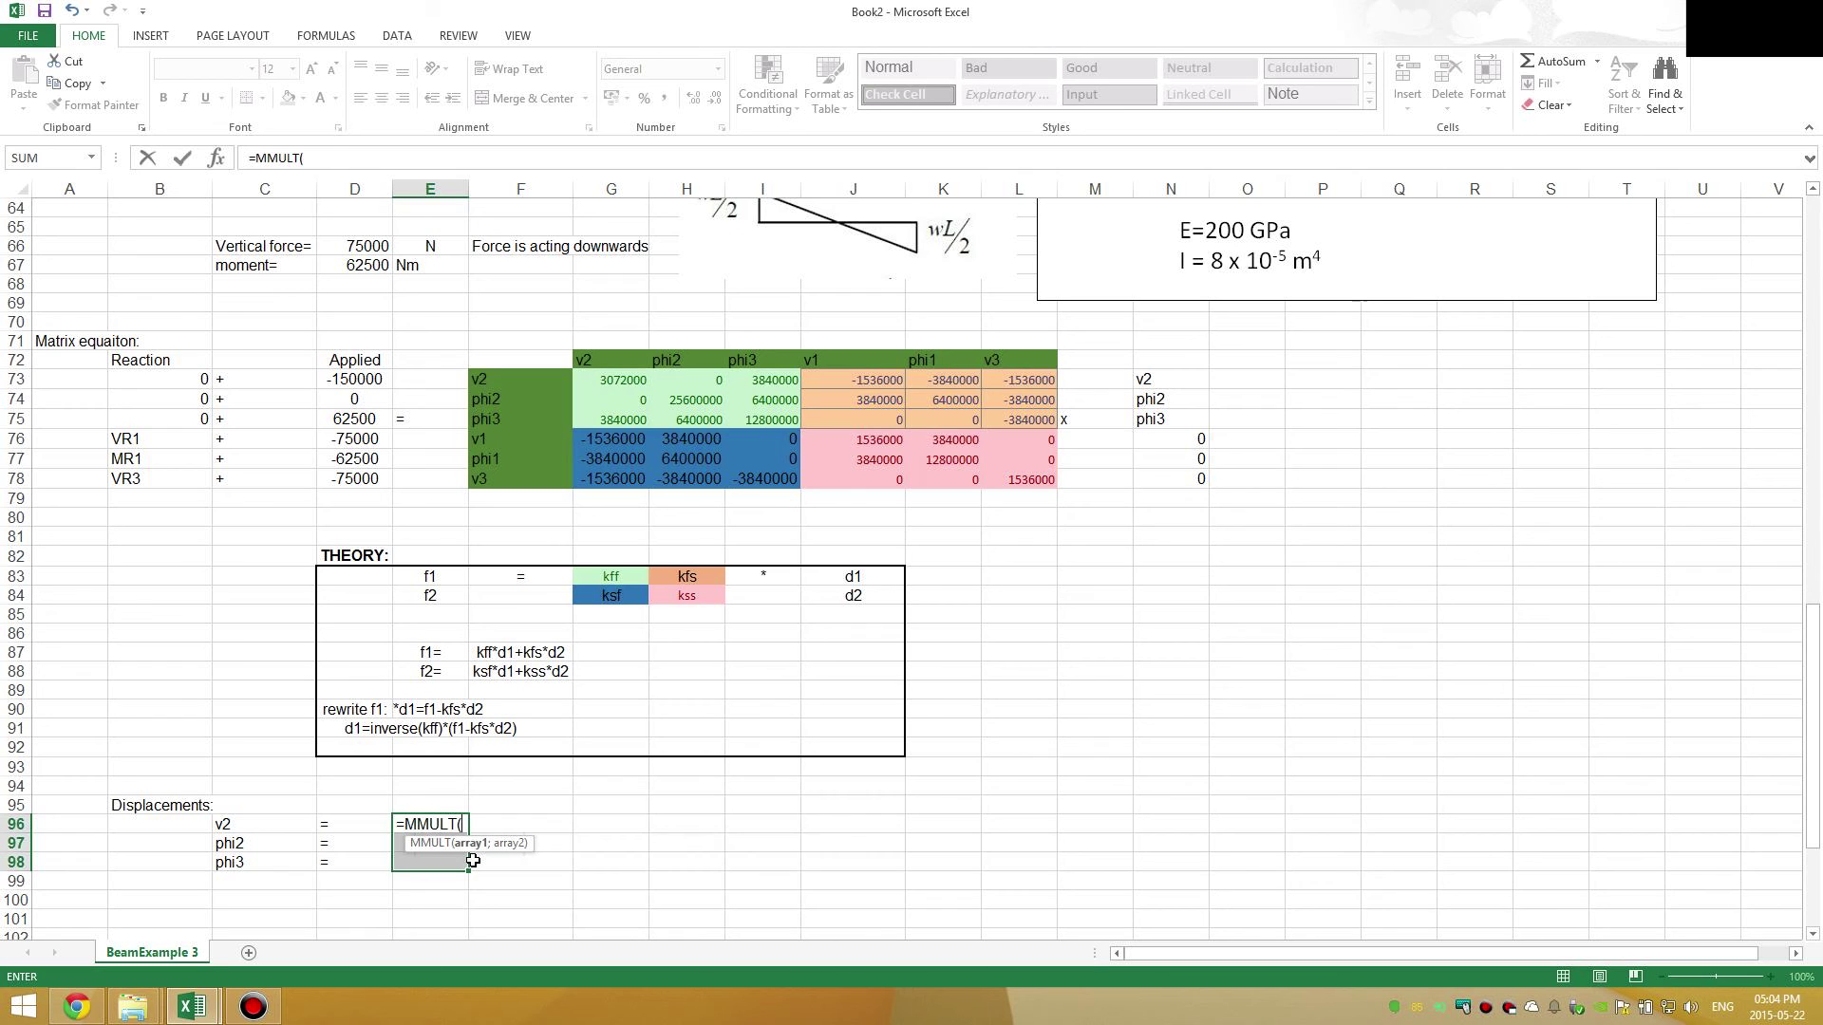
text(min)
key(Down)
key(Down)
key(Down)
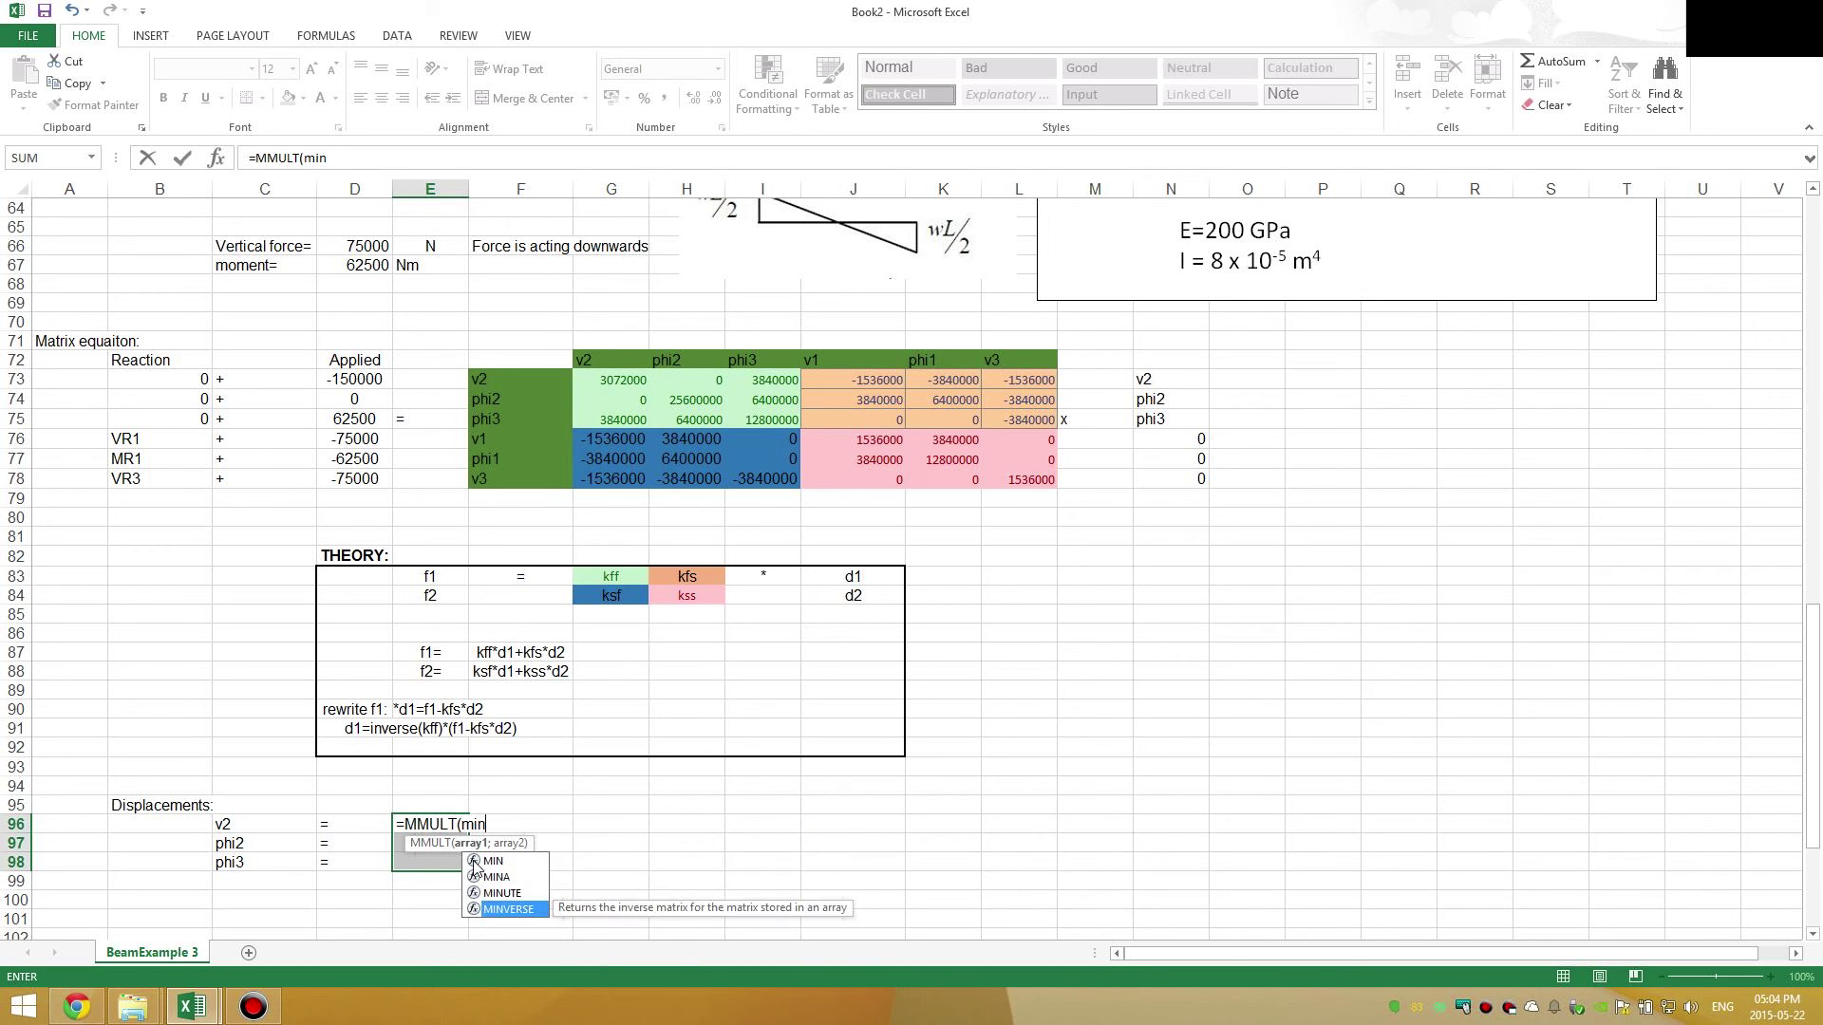
key(Tab)
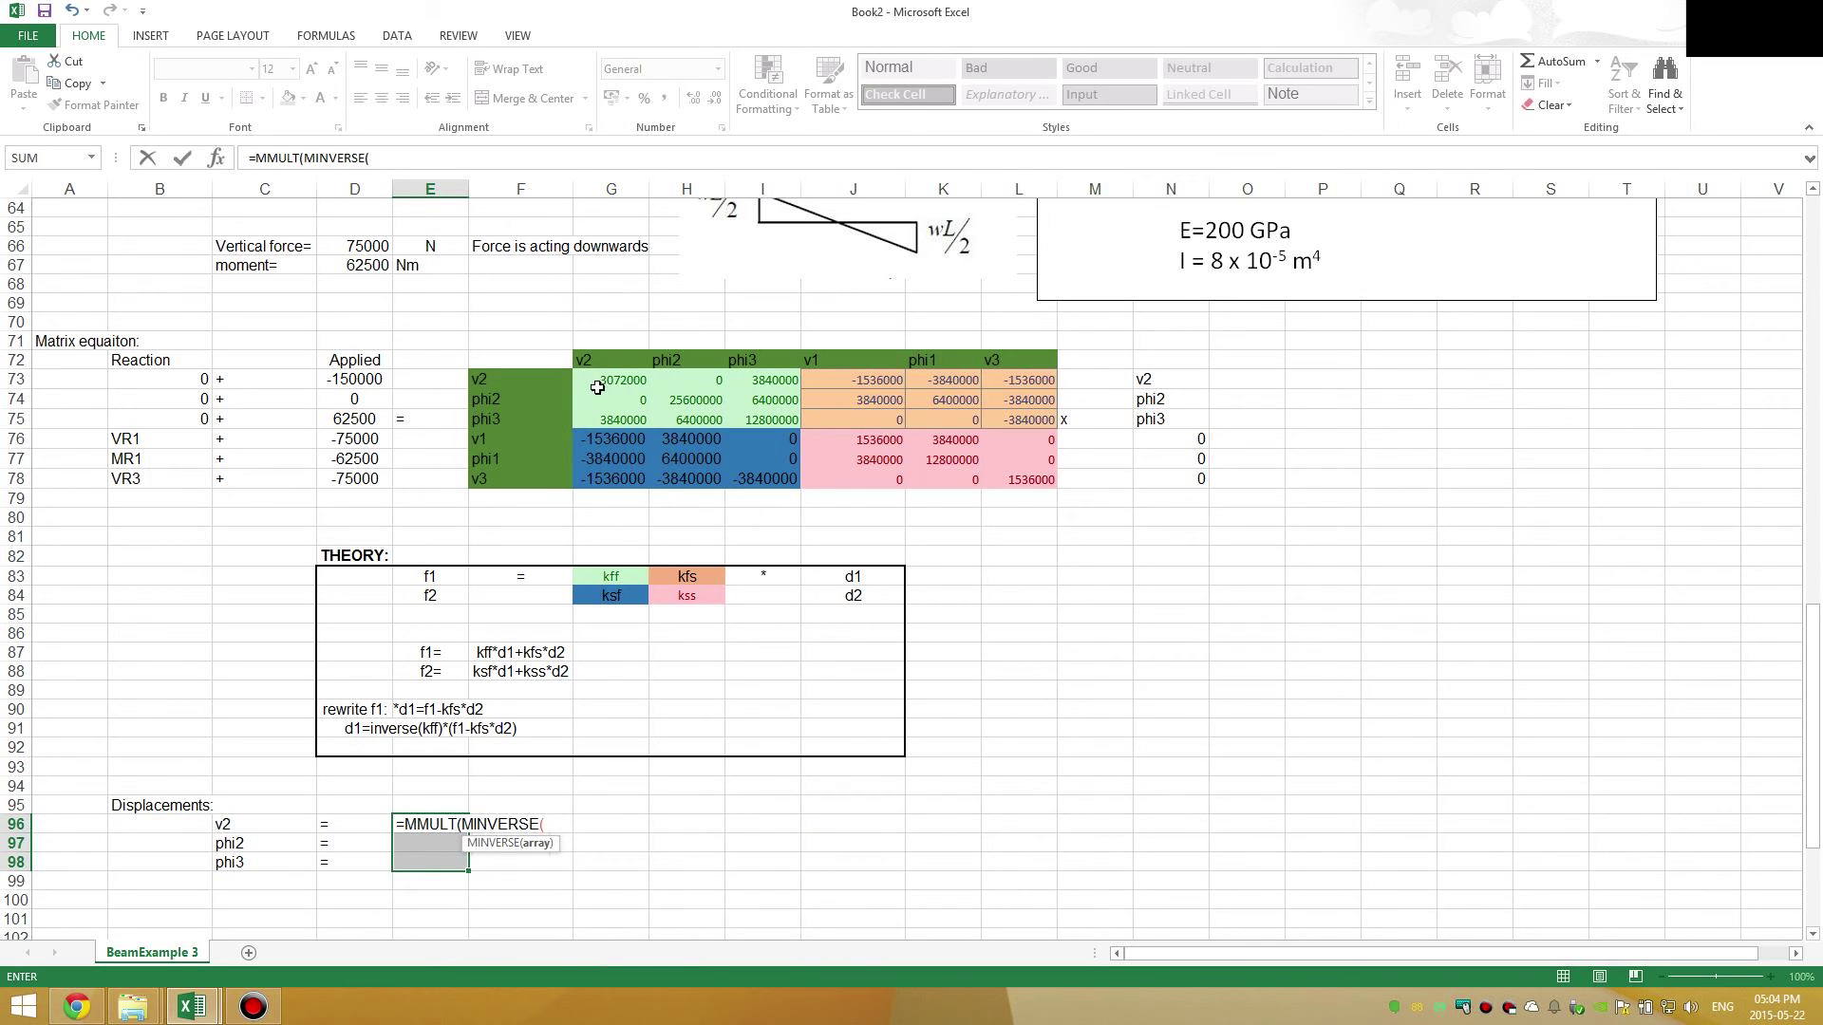
drag(598, 387, 778, 418)
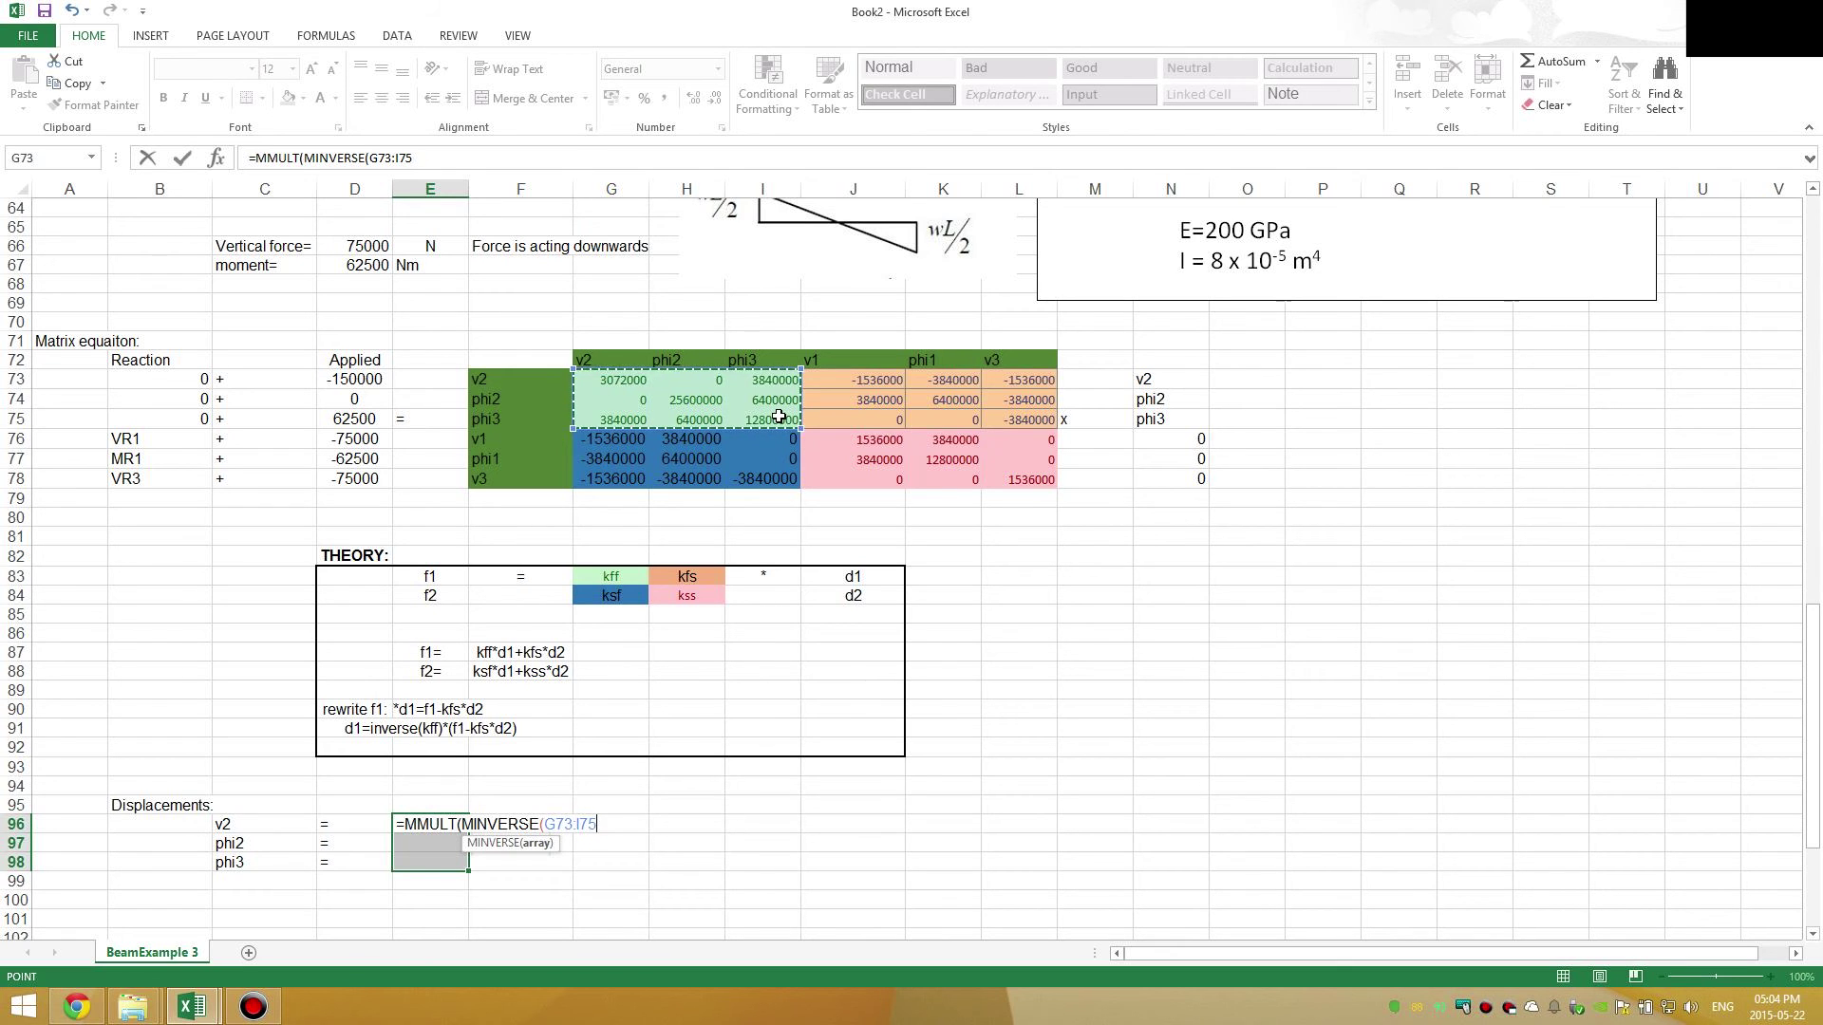
text();)
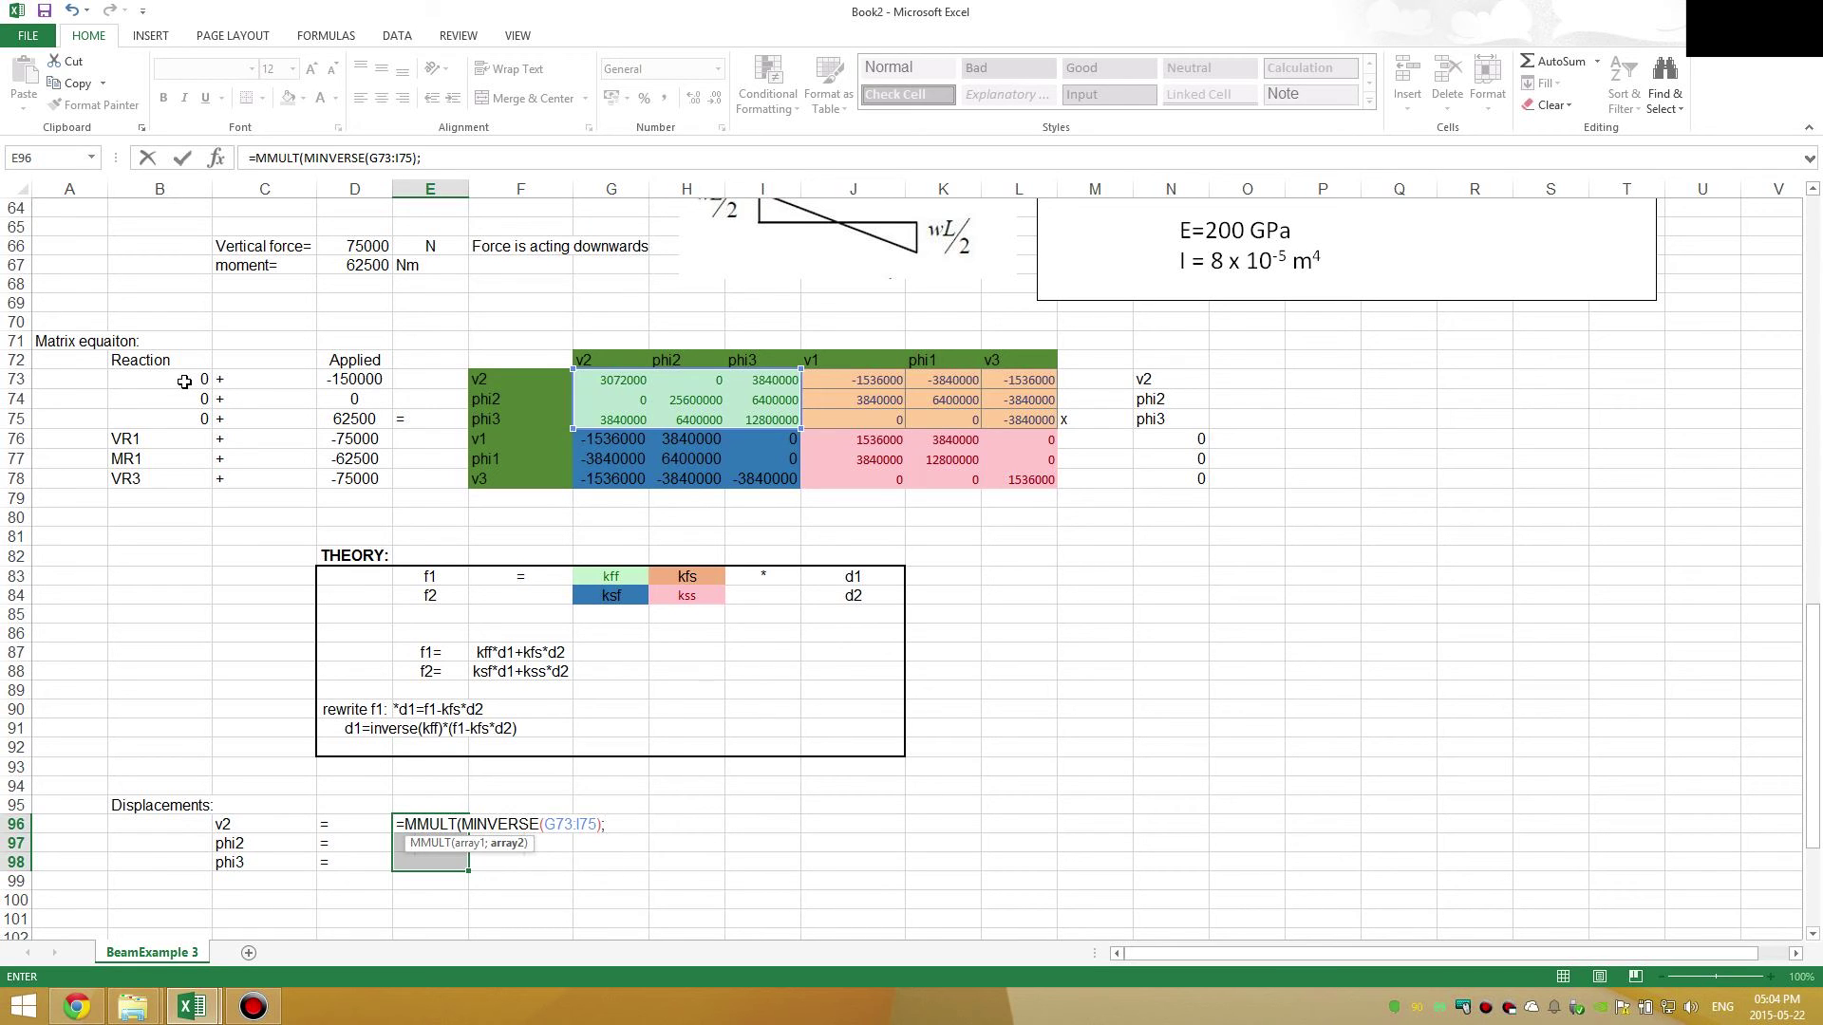
drag(182, 380, 186, 410)
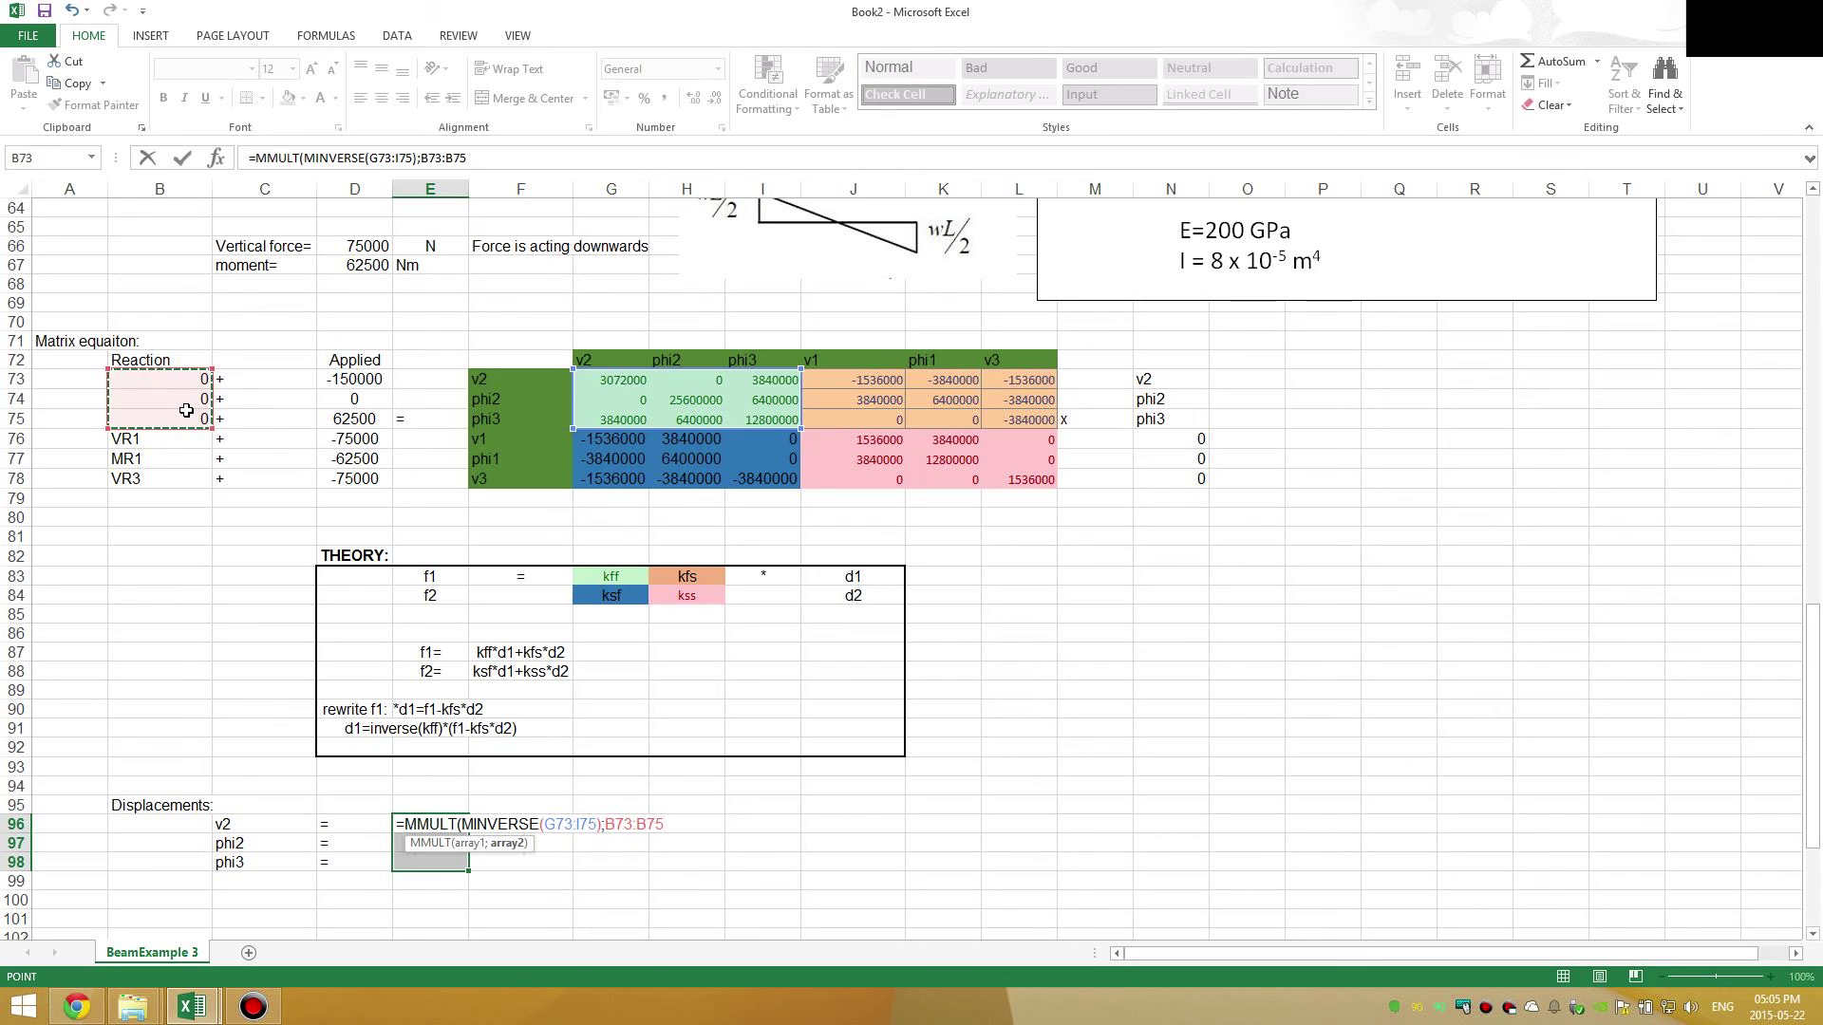
text(+)
drag(345, 378, 345, 420)
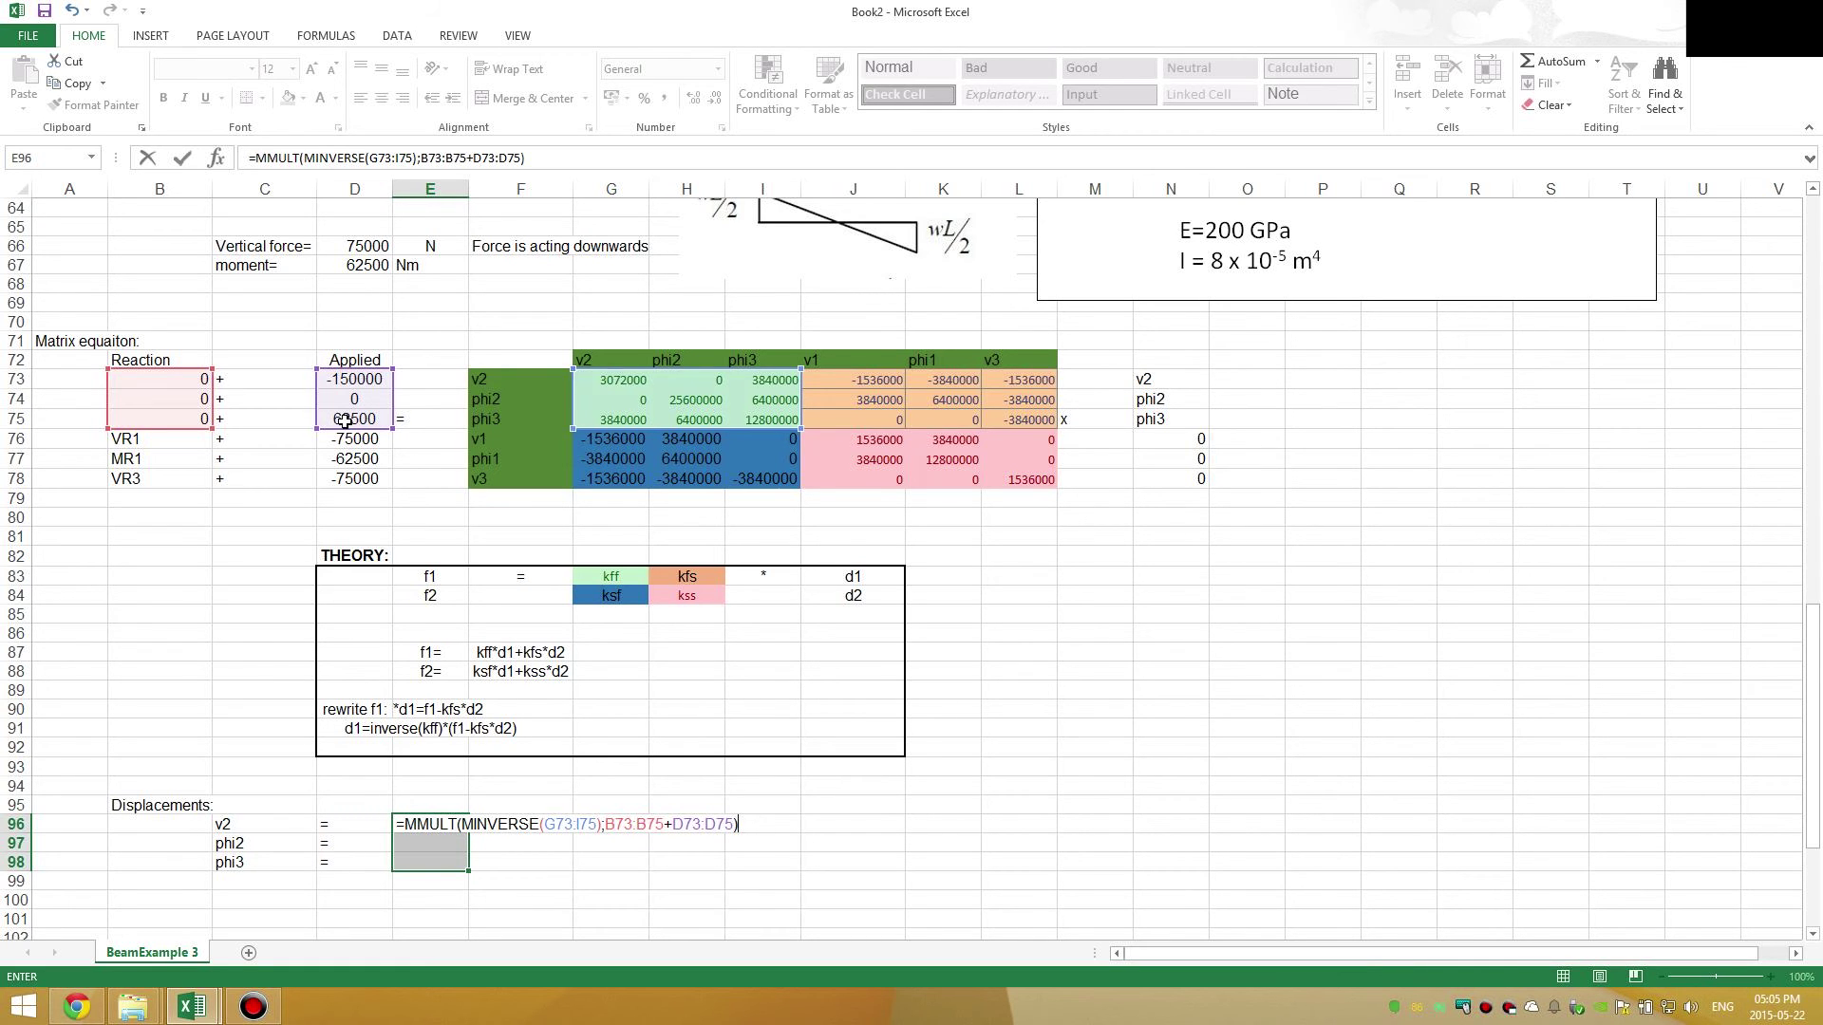
key(ctrl+shift+Return)
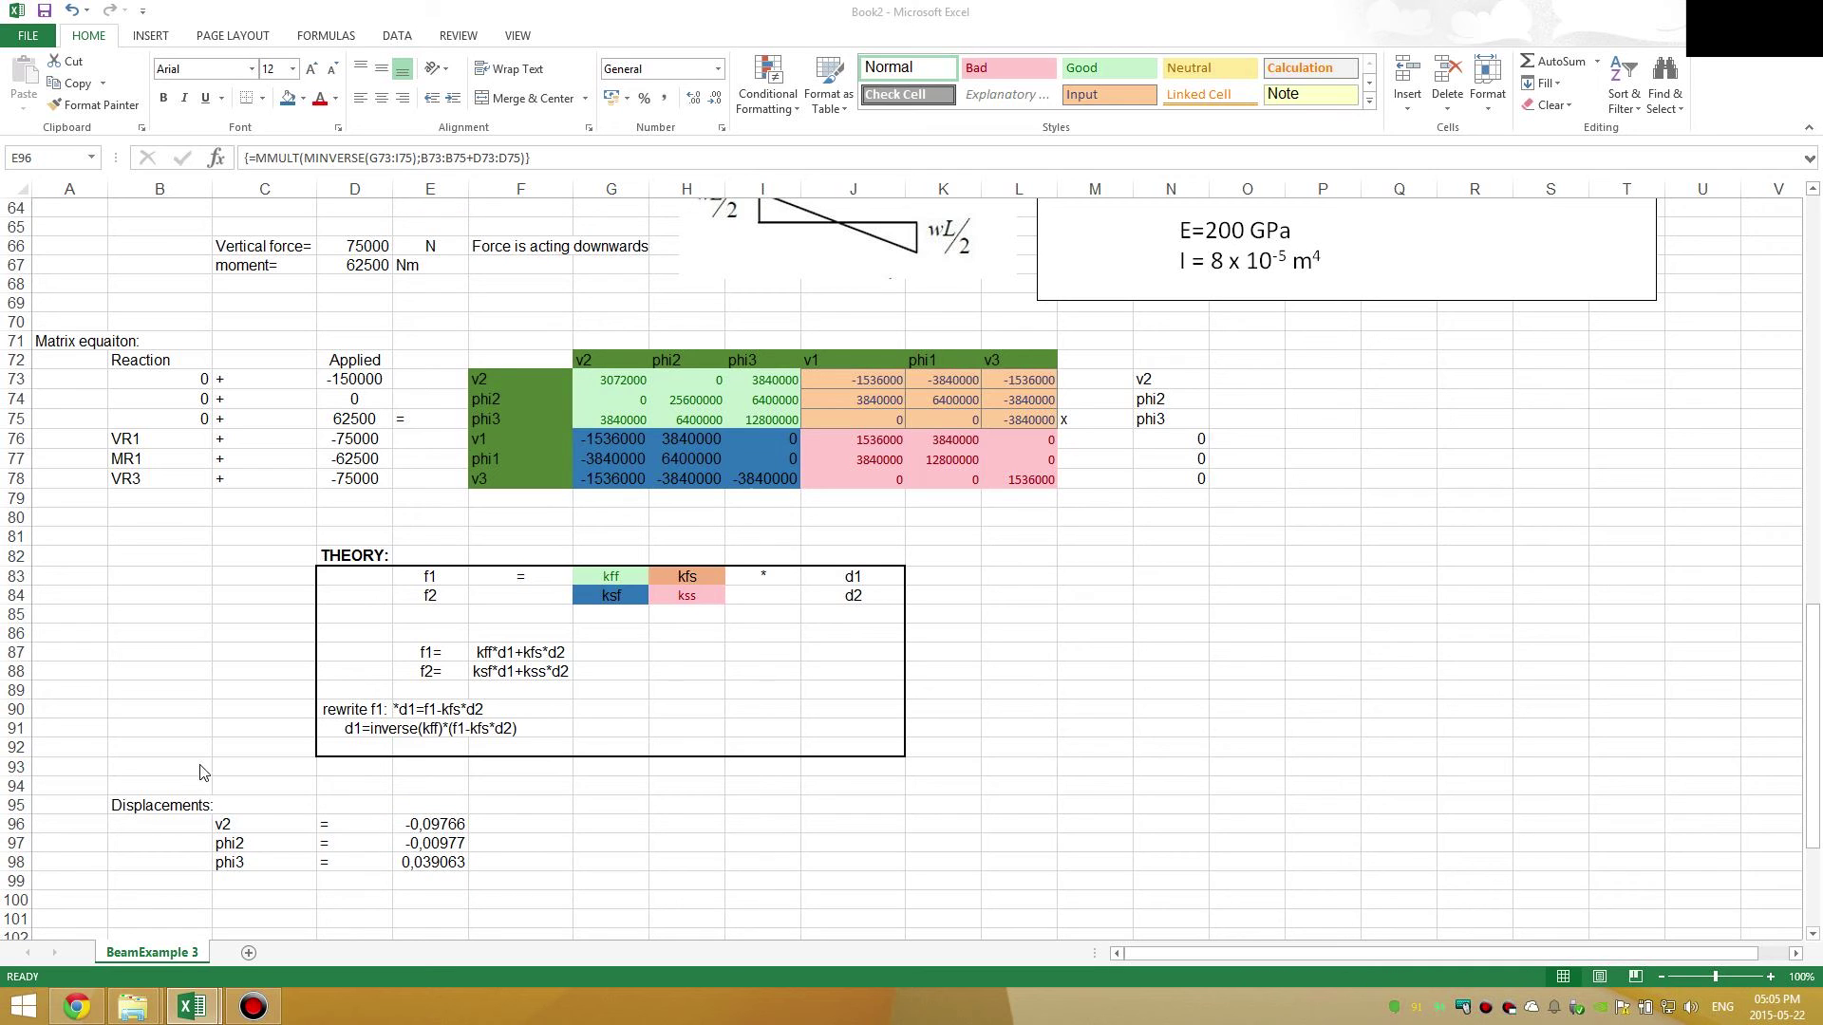
- Label the displacement units in F96:F98 as m for v2 and rad for phi2 and phi3
click(505, 824)
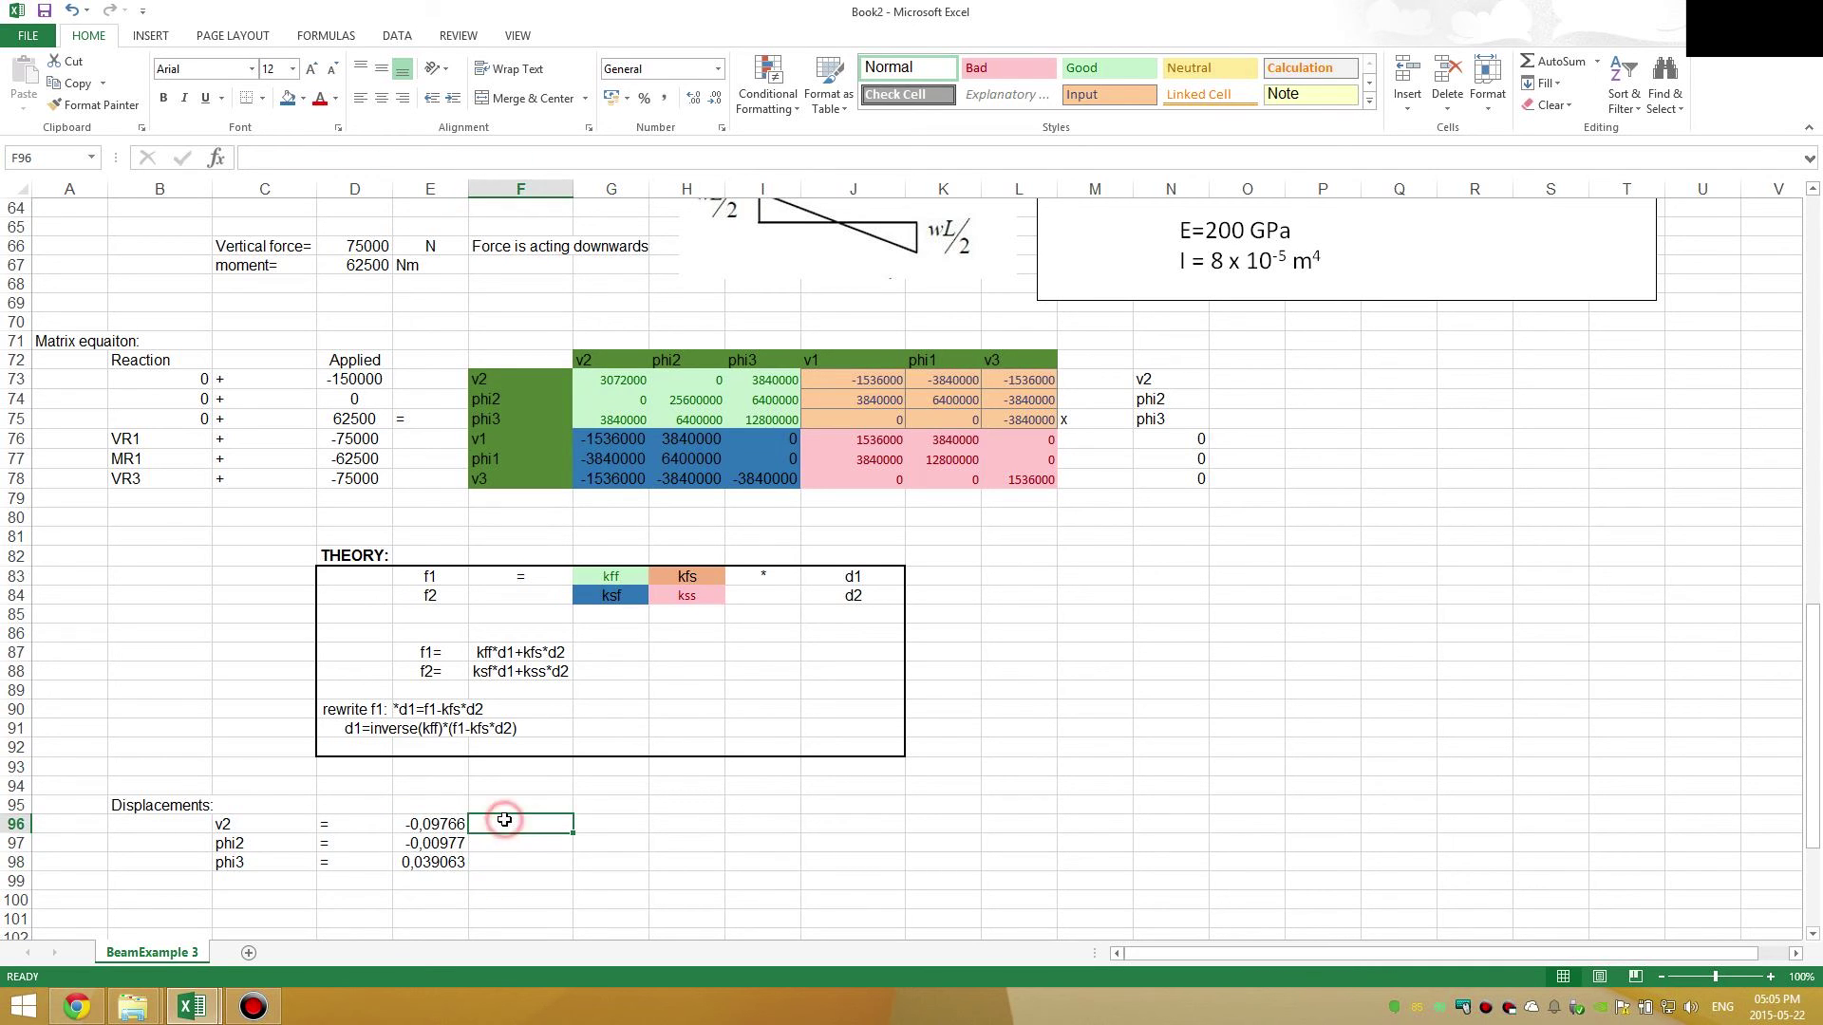
text(m)
key(Return)
text(rad)
key(Return)
text(tr)
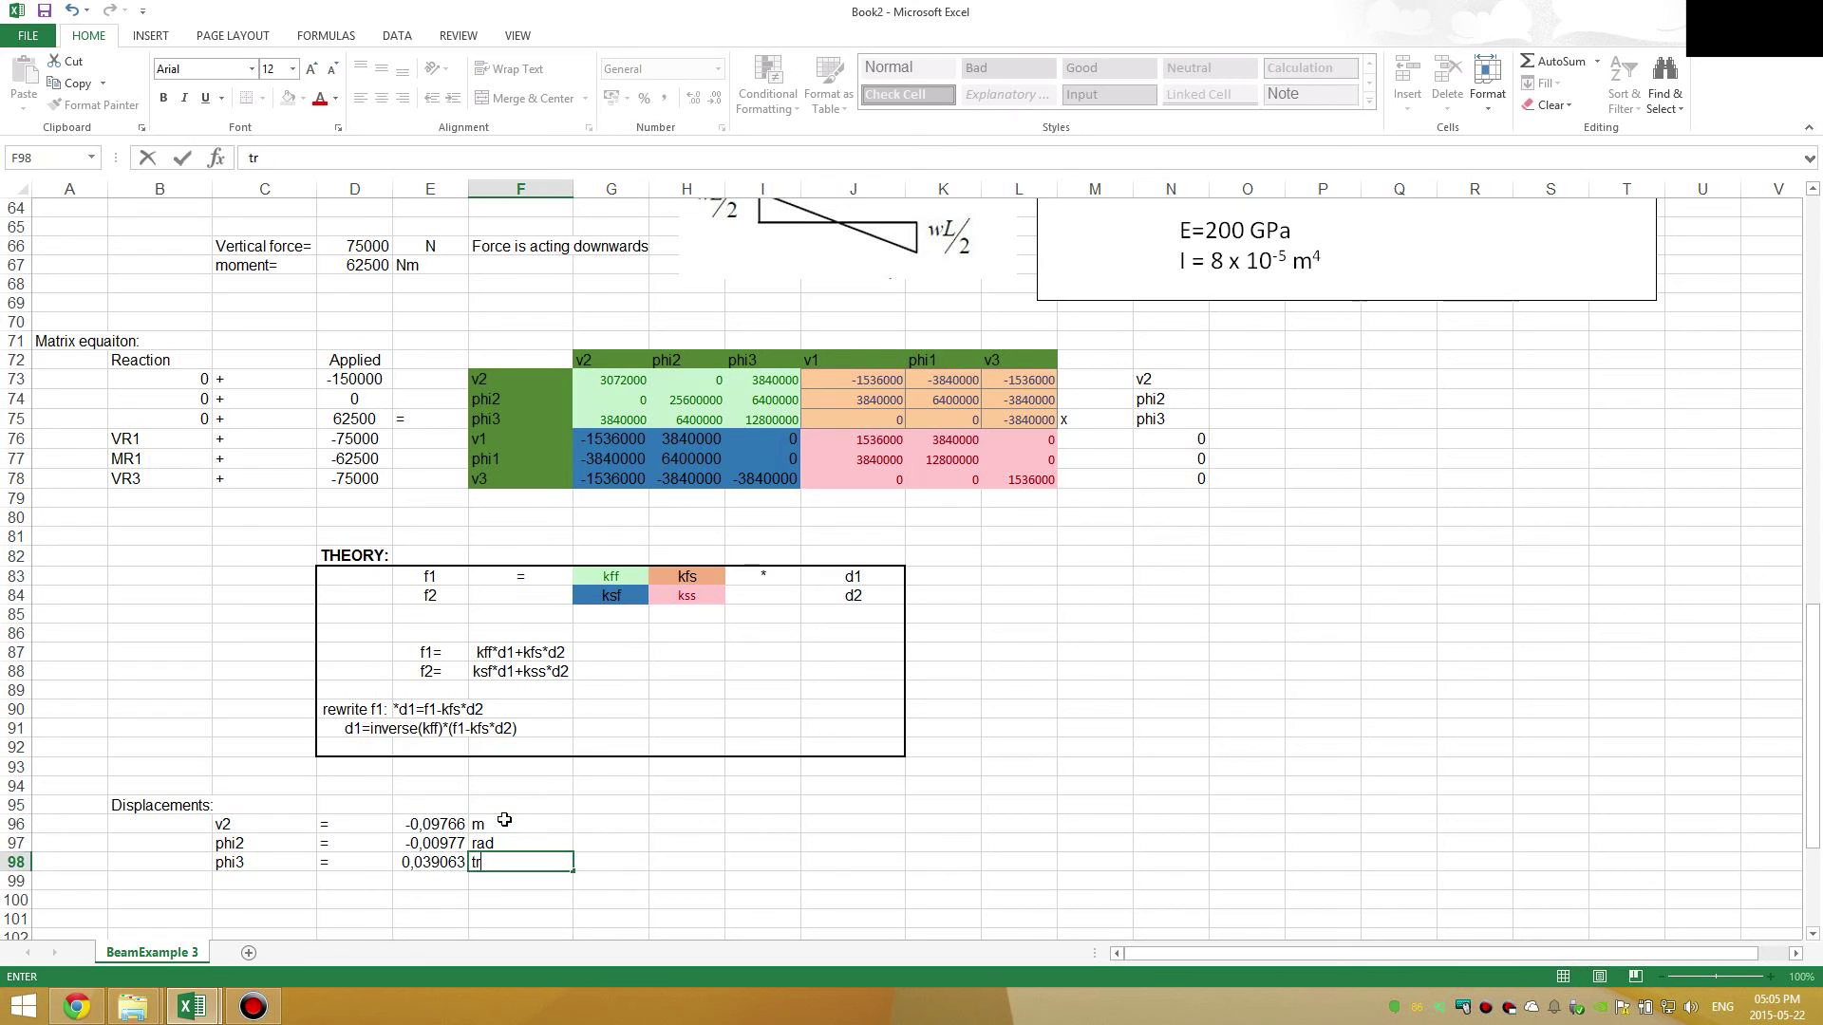
text(rad)
key(Tab)
- Convert v2 to millimetres in row 96 with an equals sign in G96, =E96*1000 in H96 and the unit mm in I96
key(Up)
key(Up)
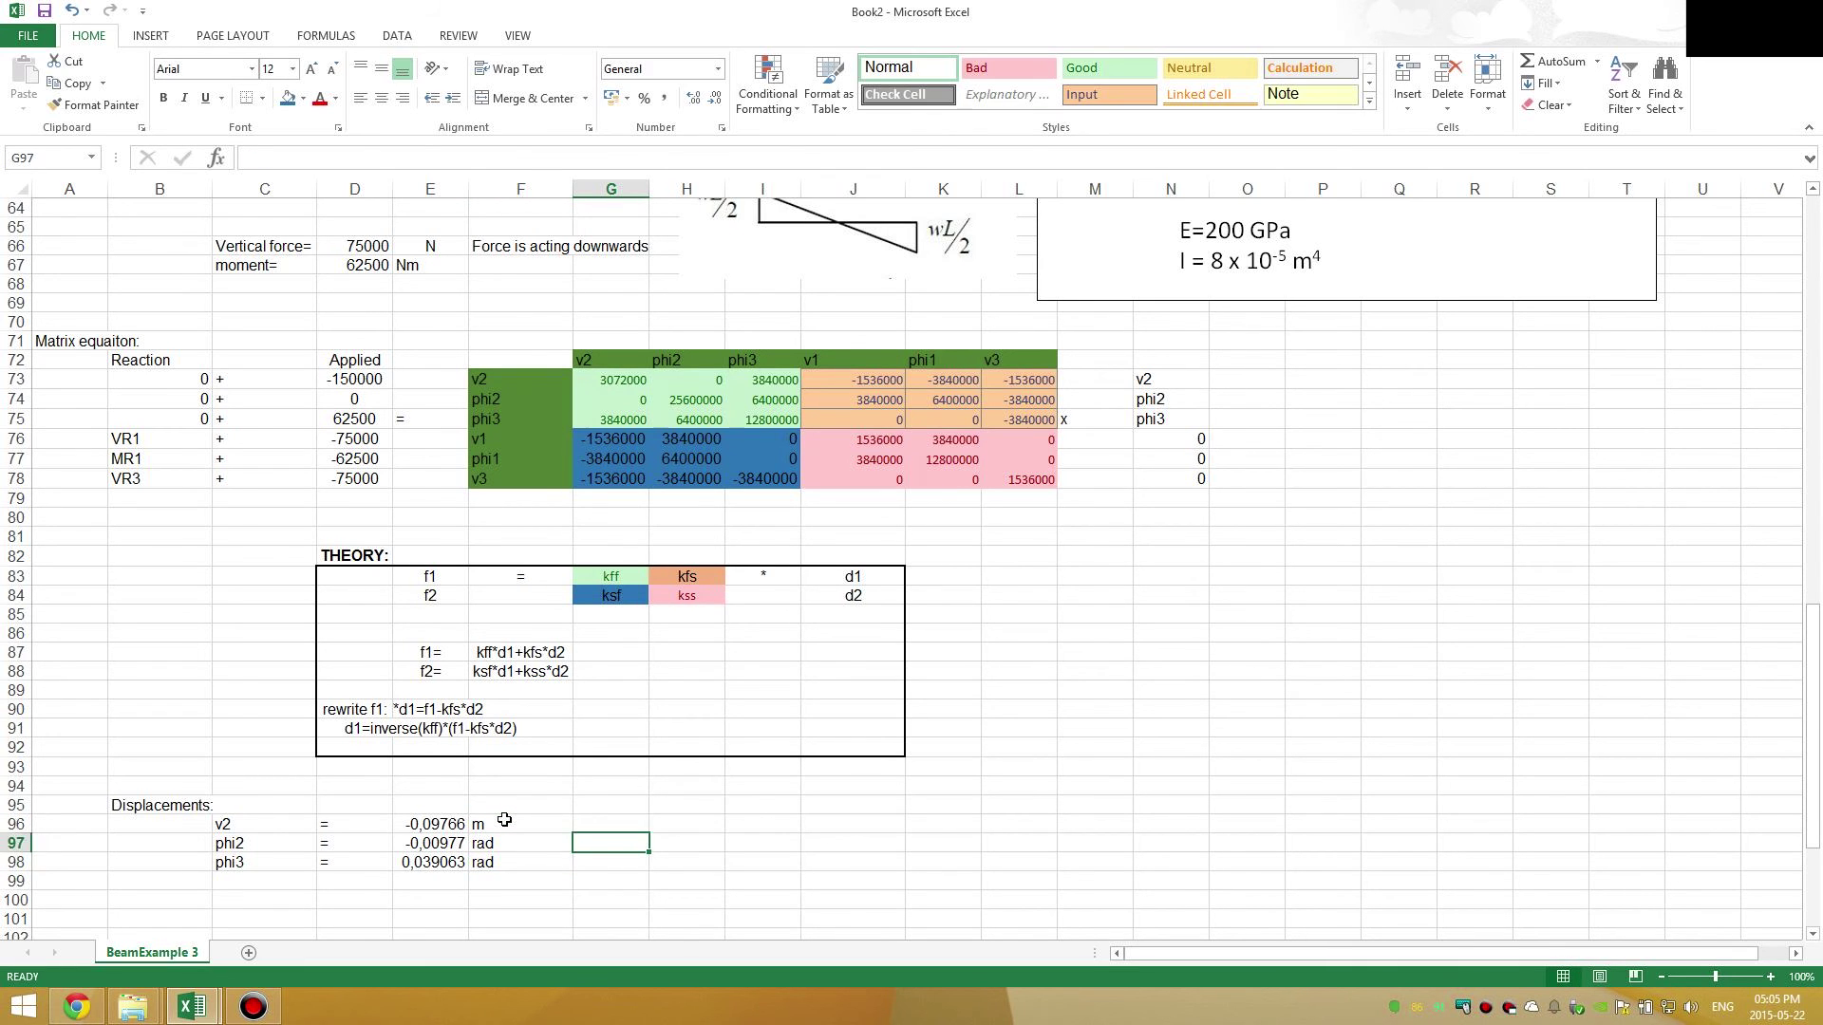
text(=)
key(Tab)
key(Tab)
text(mm)
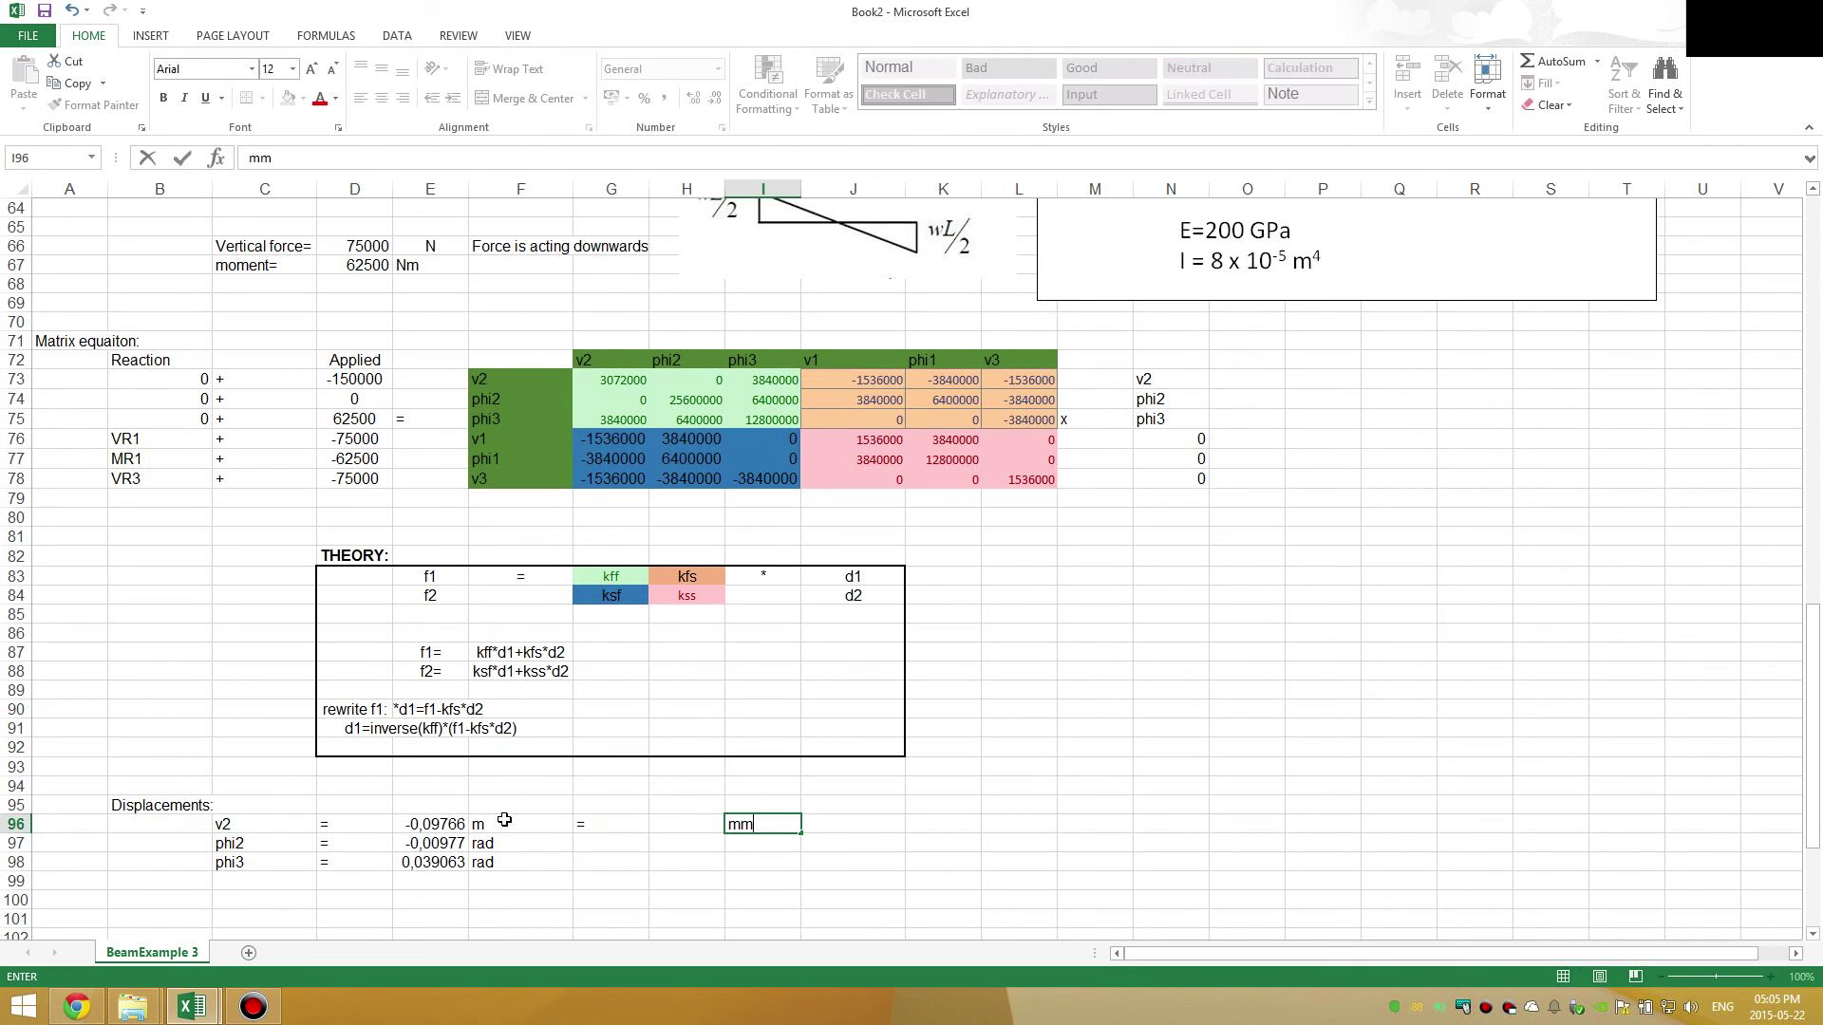
key(Tab)
key(Left)
key(Left)
key(Left)
key(Right)
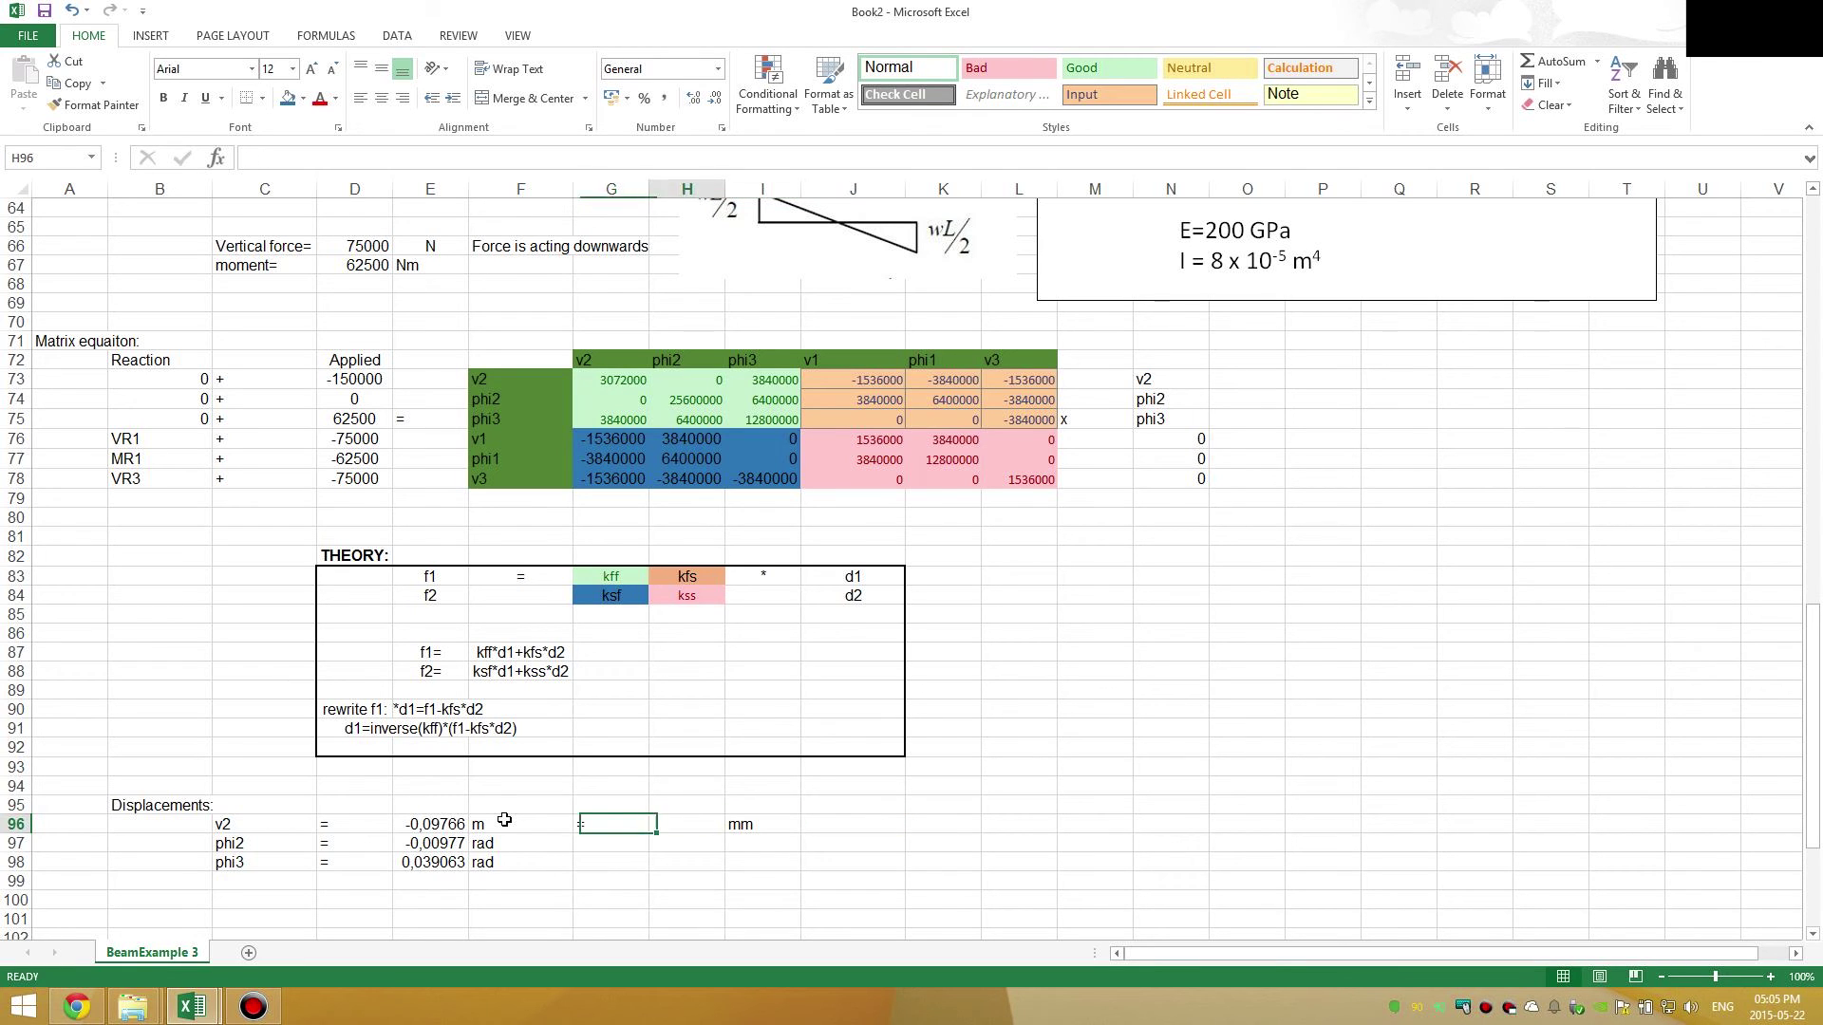
text(=)
click(430, 821)
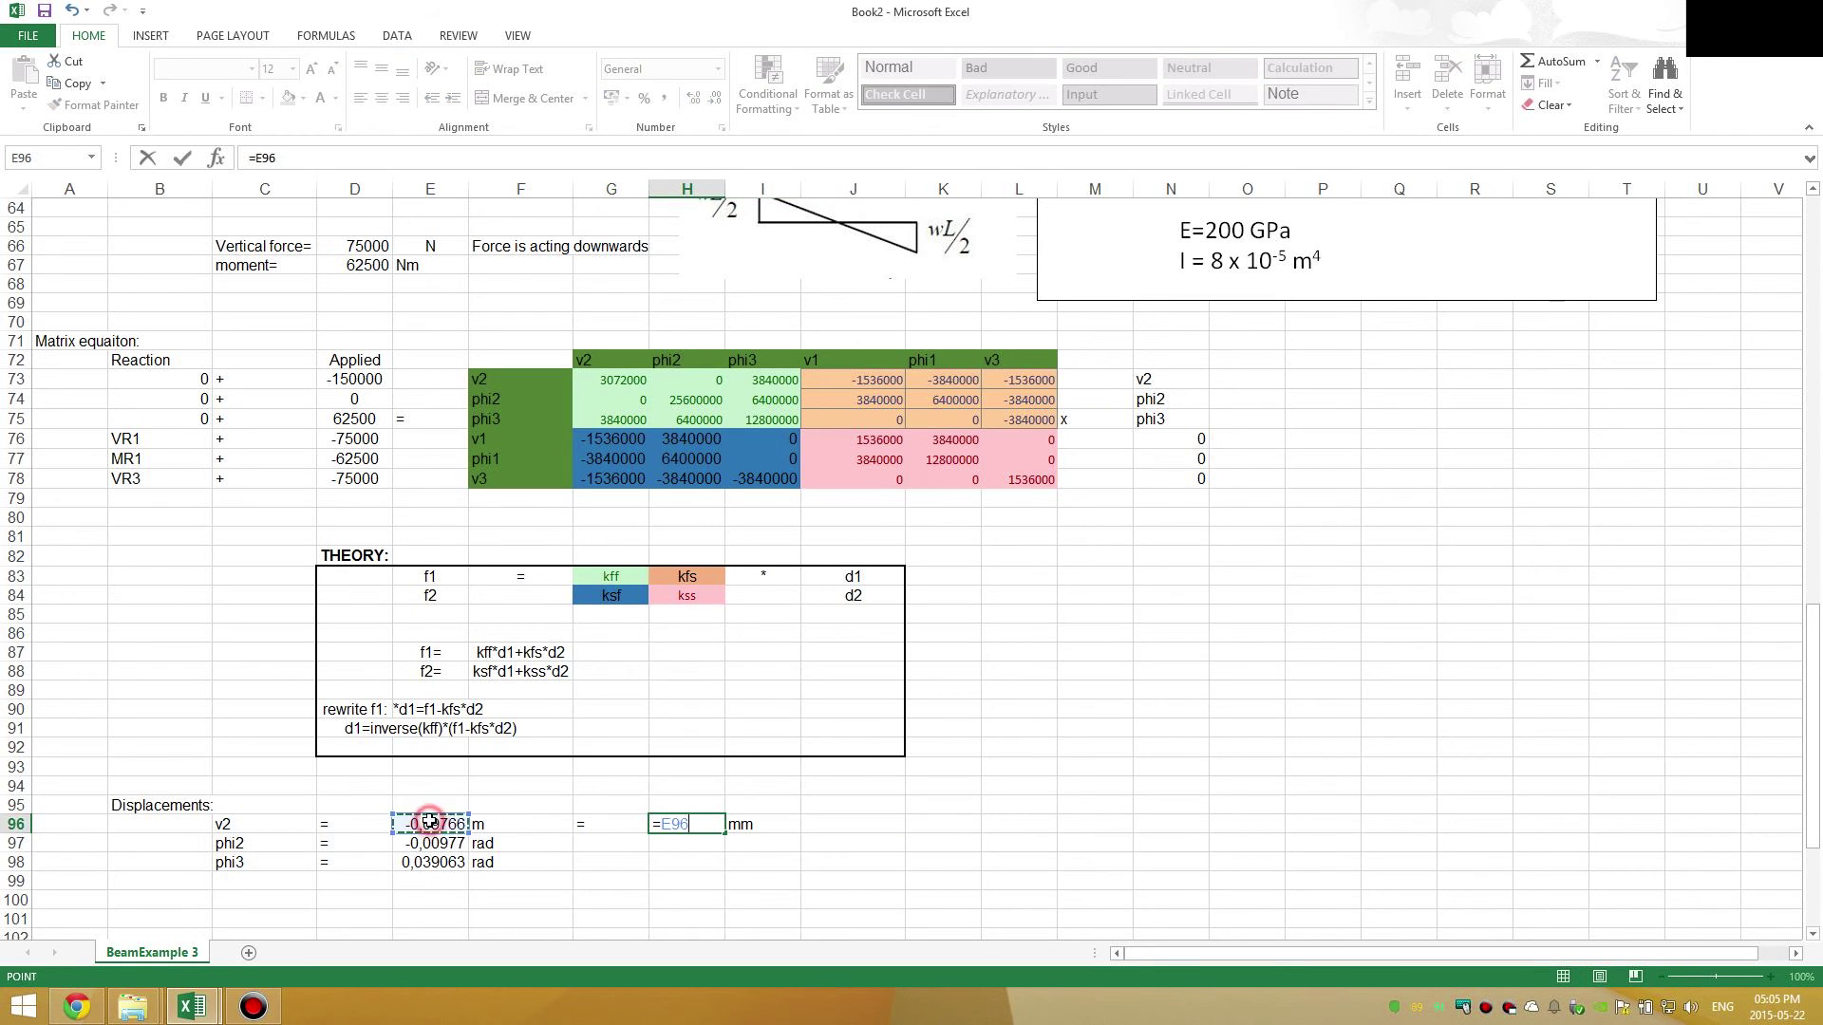
text(*1000)
key(Return)
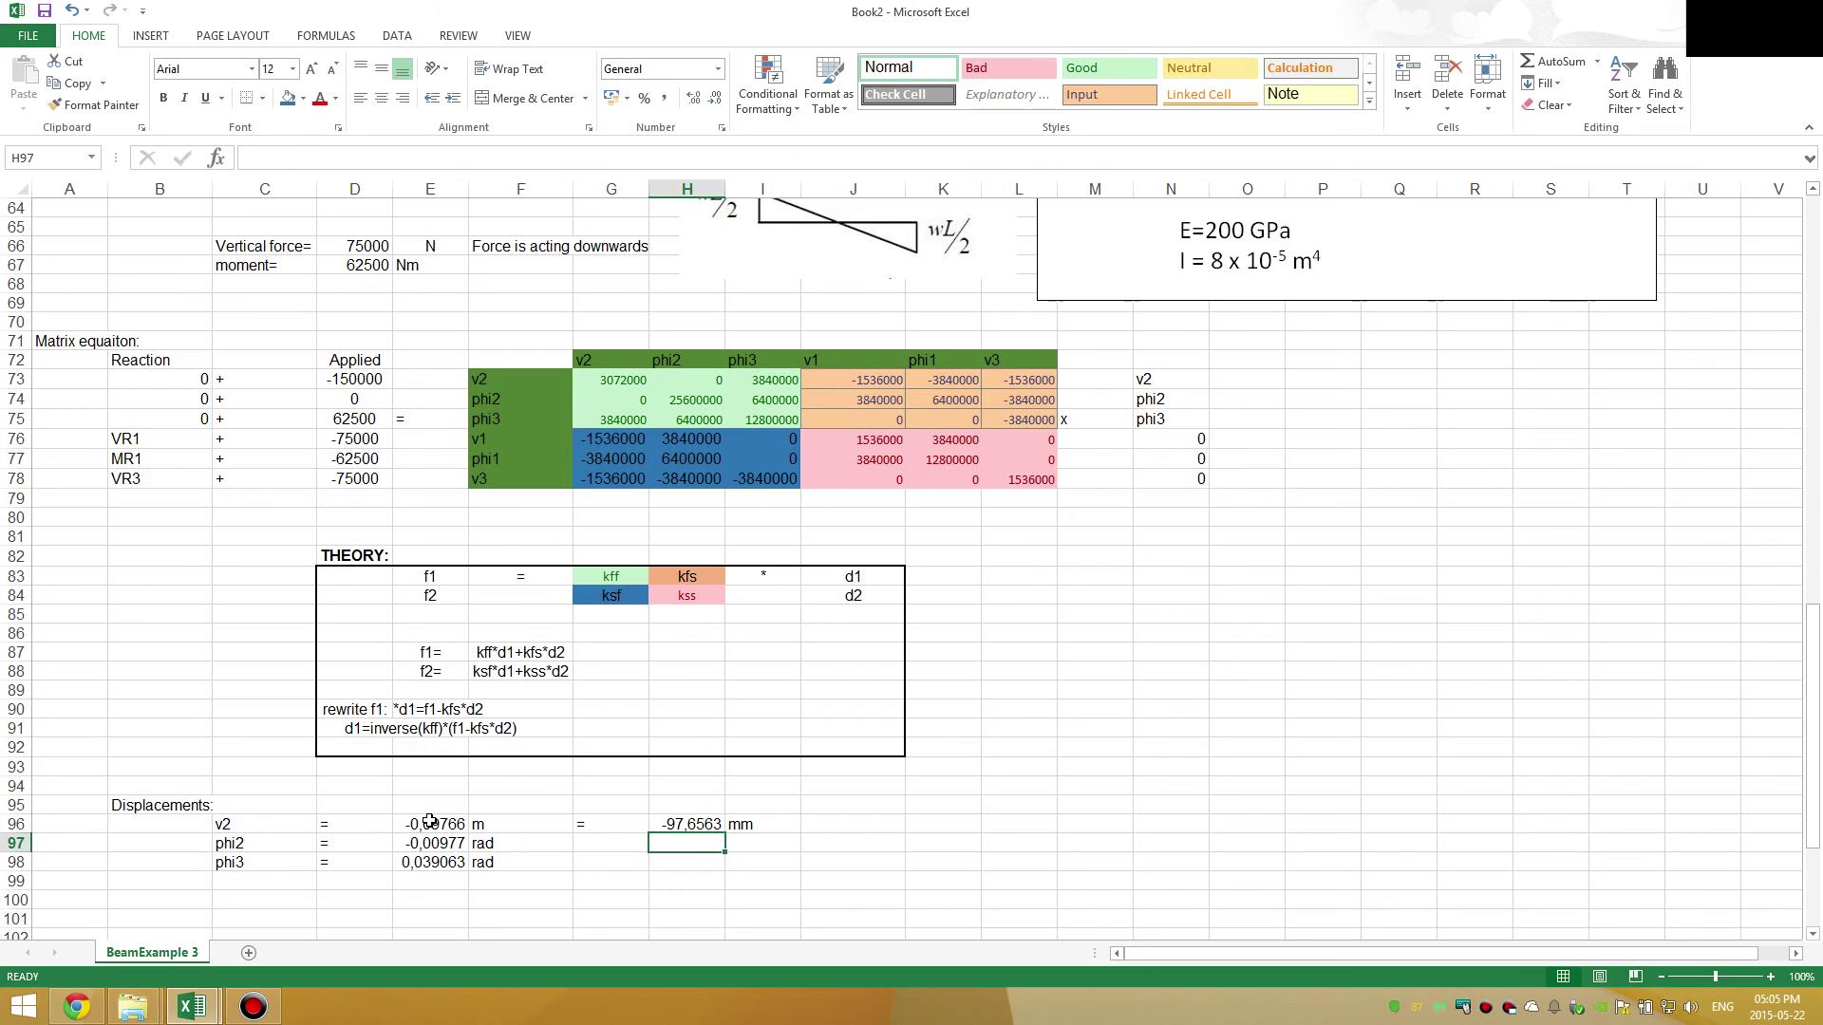
- Add the heading "Reactions:" in B102 below the displacement results
scroll(550, 765, down, 2)
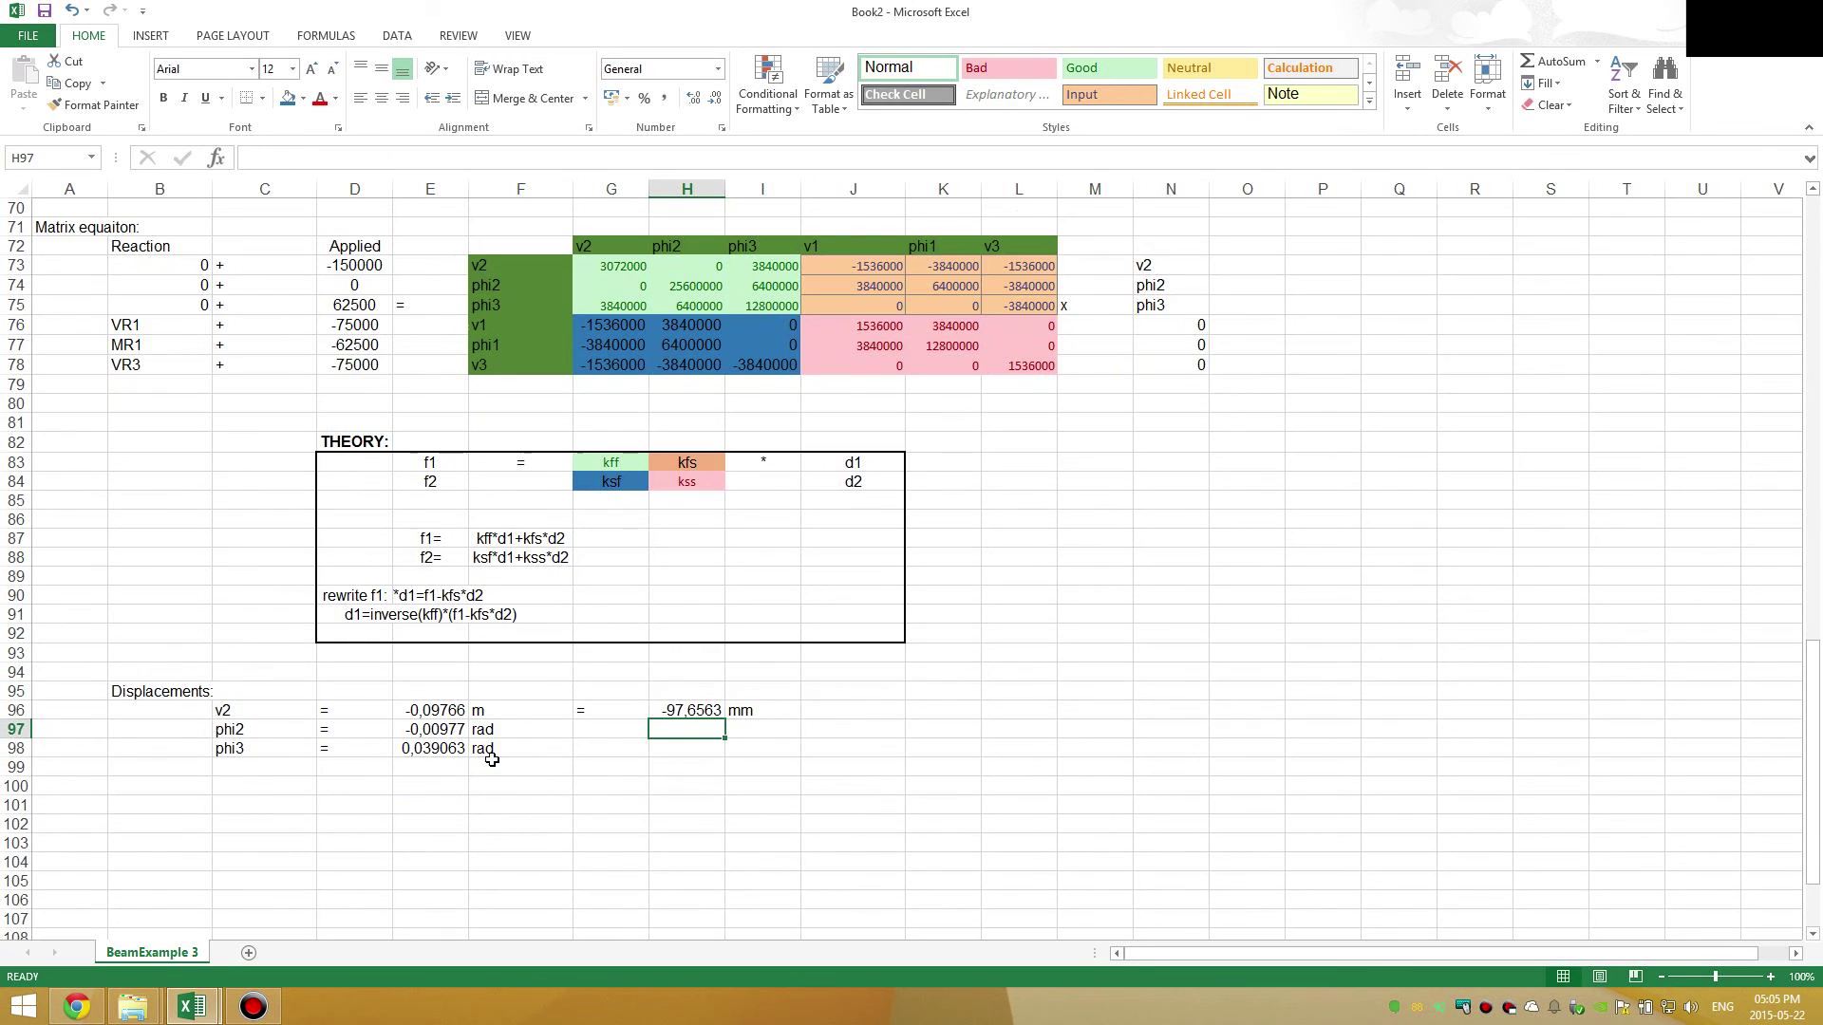
click(166, 821)
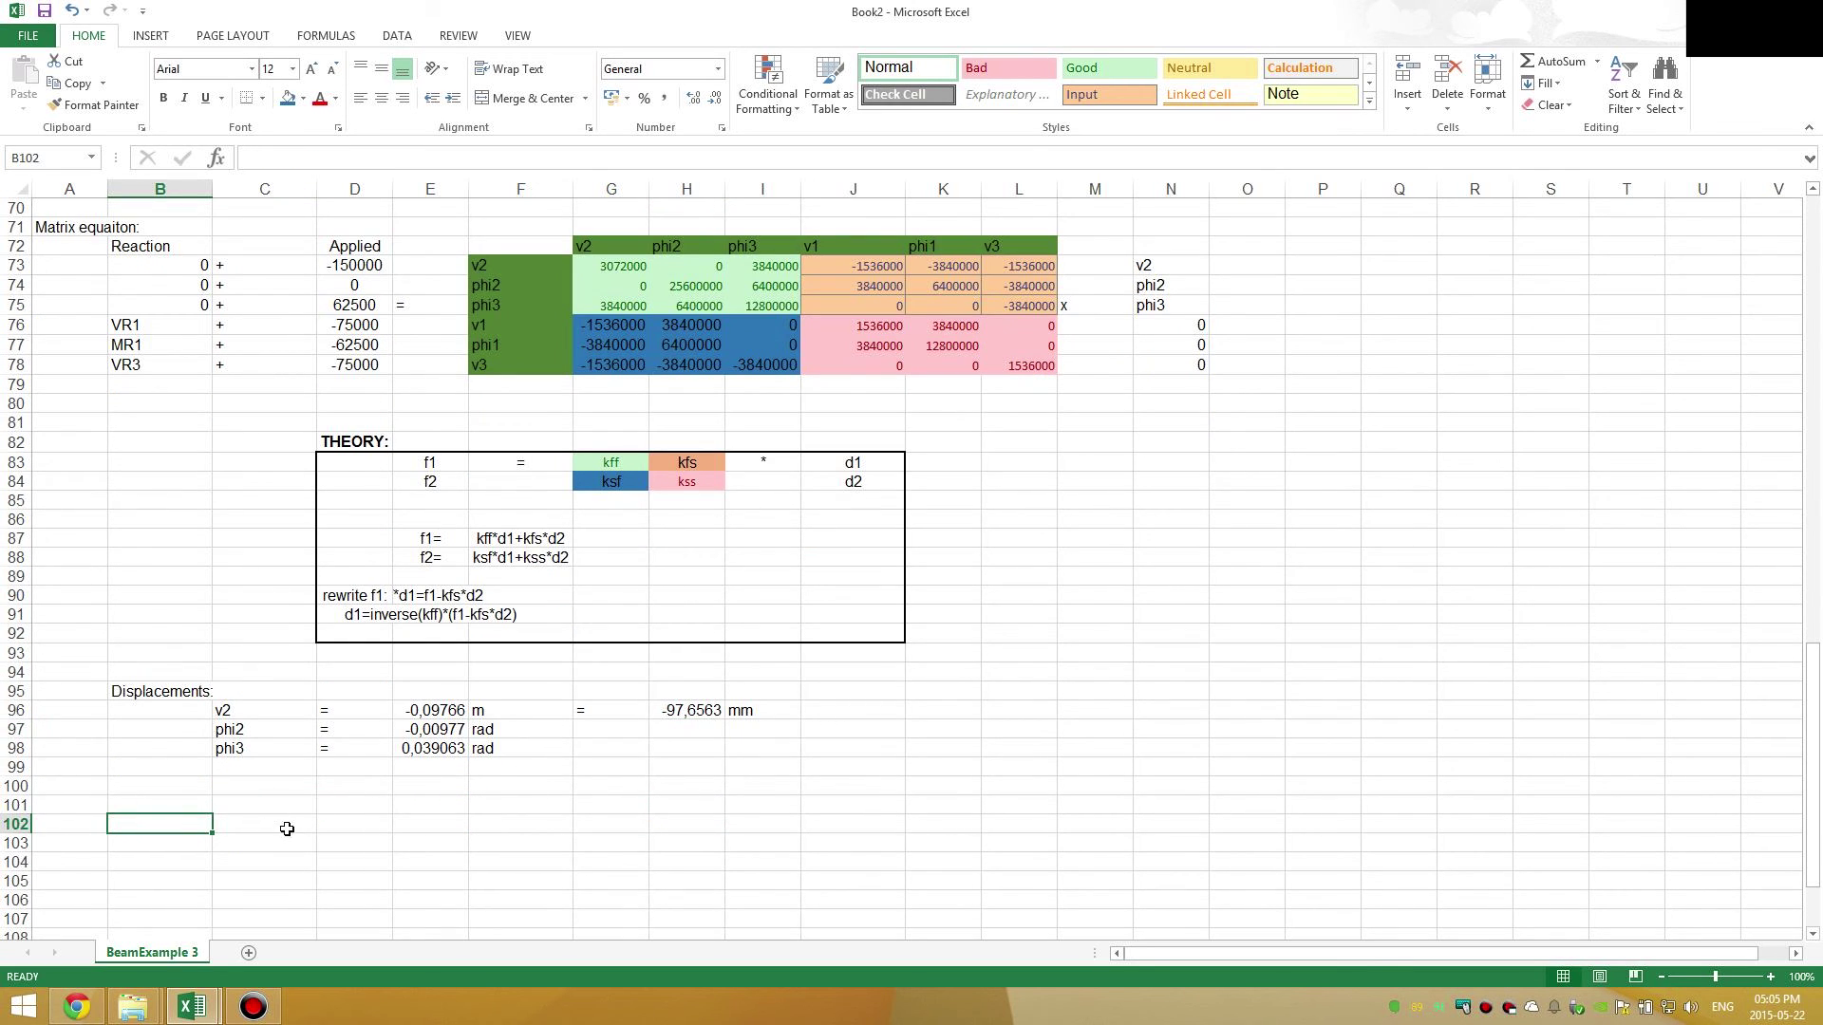
text(Rea)
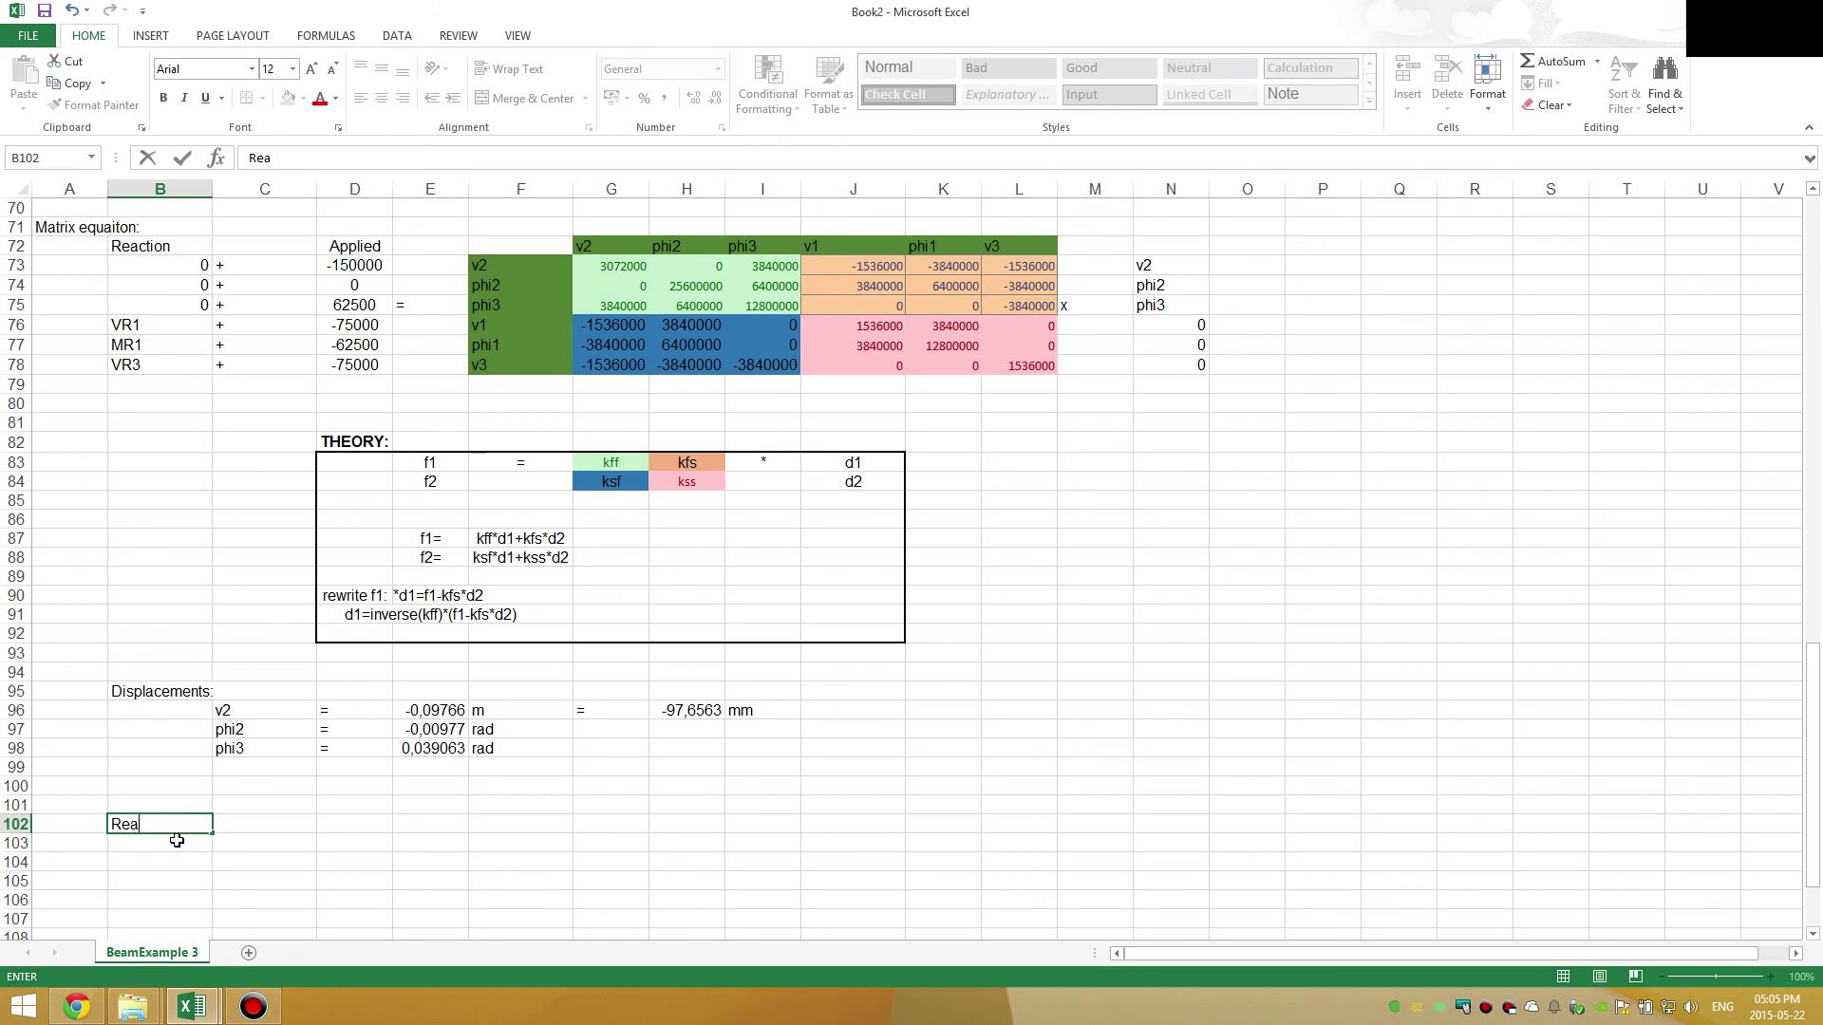
text(ctions:)
key(Tab)
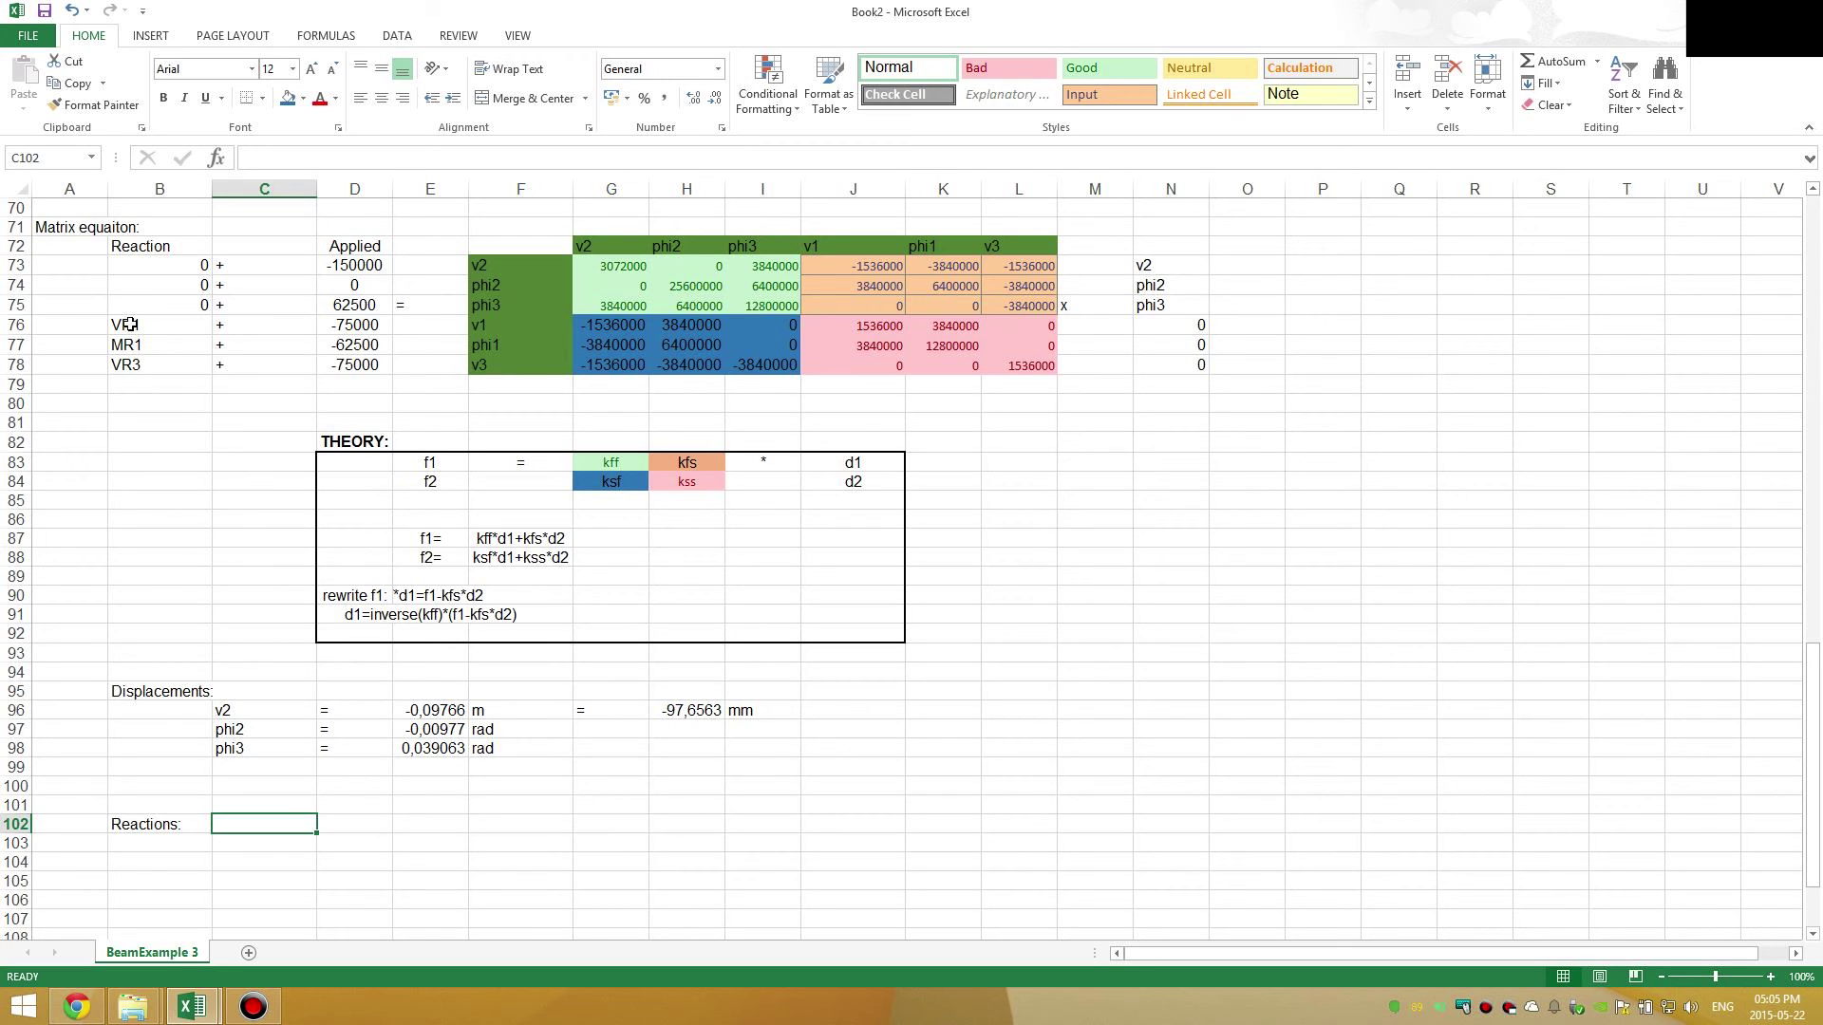
- Copy the reaction and applied load terms in B76:D78 and paste them as links at C103 under the Reactions heading
drag(130, 325, 356, 365)
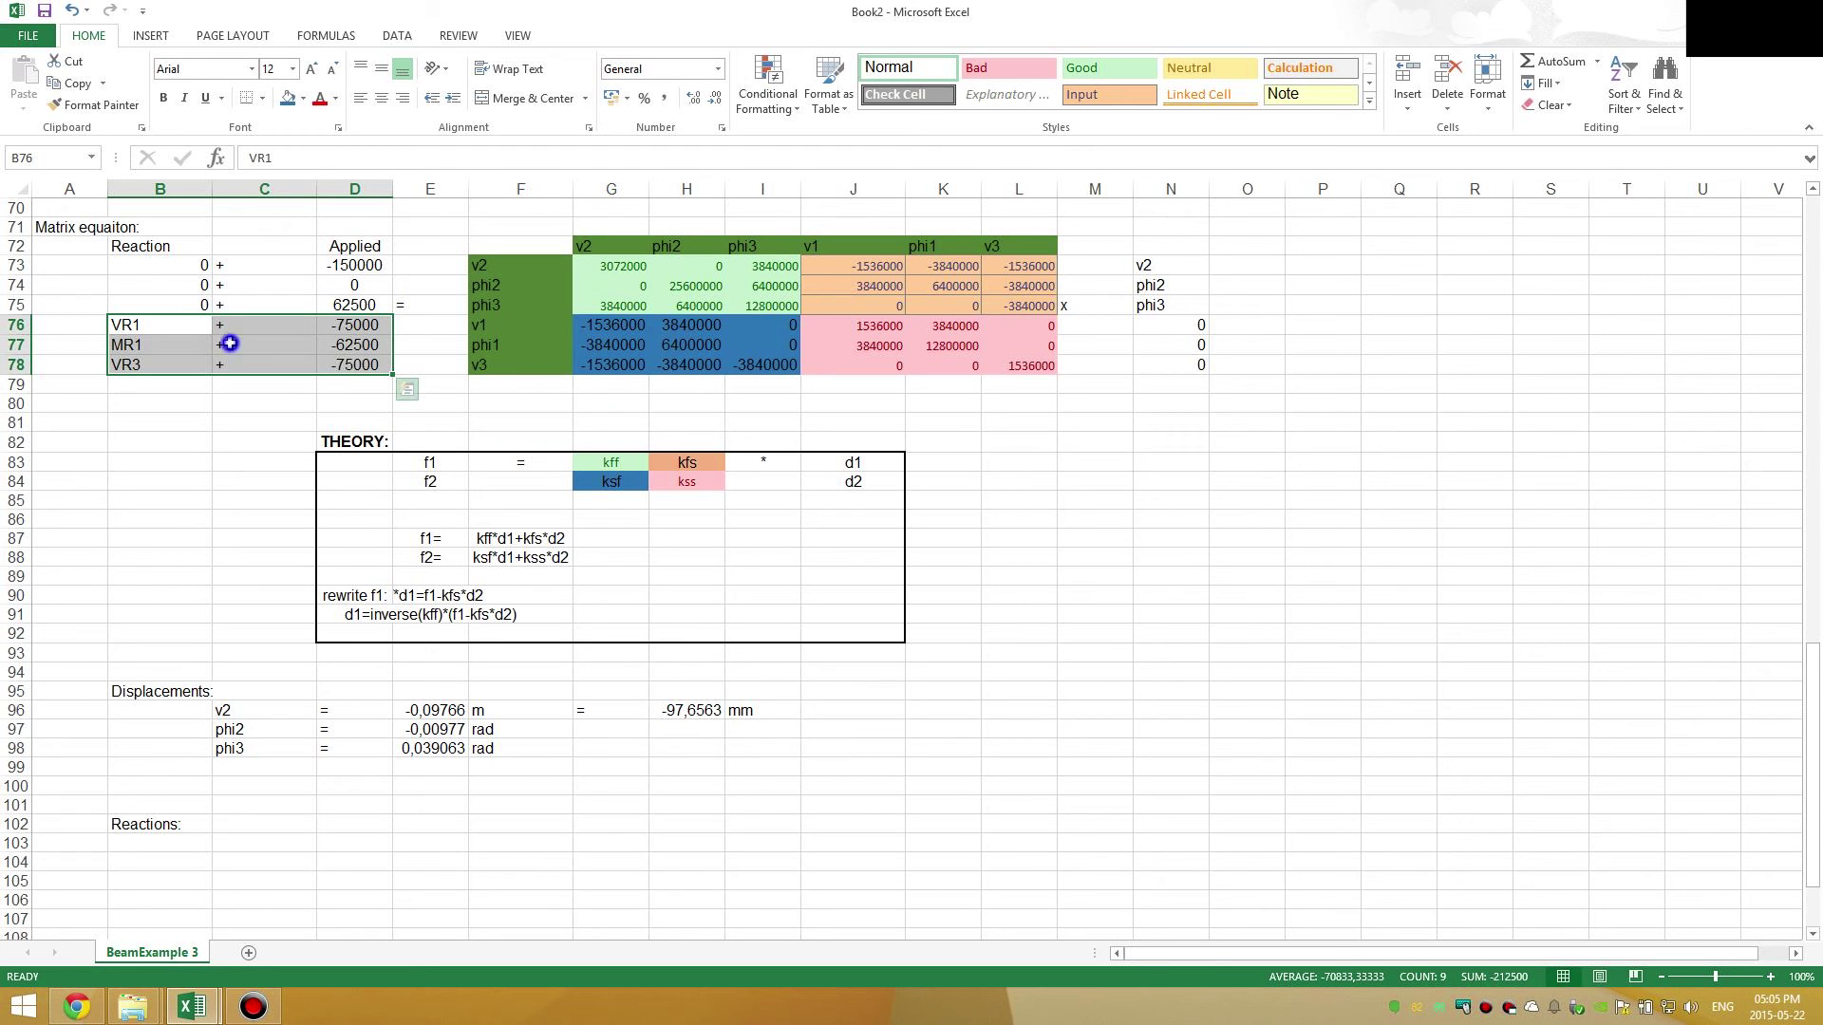
right_click(230, 343)
click(278, 379)
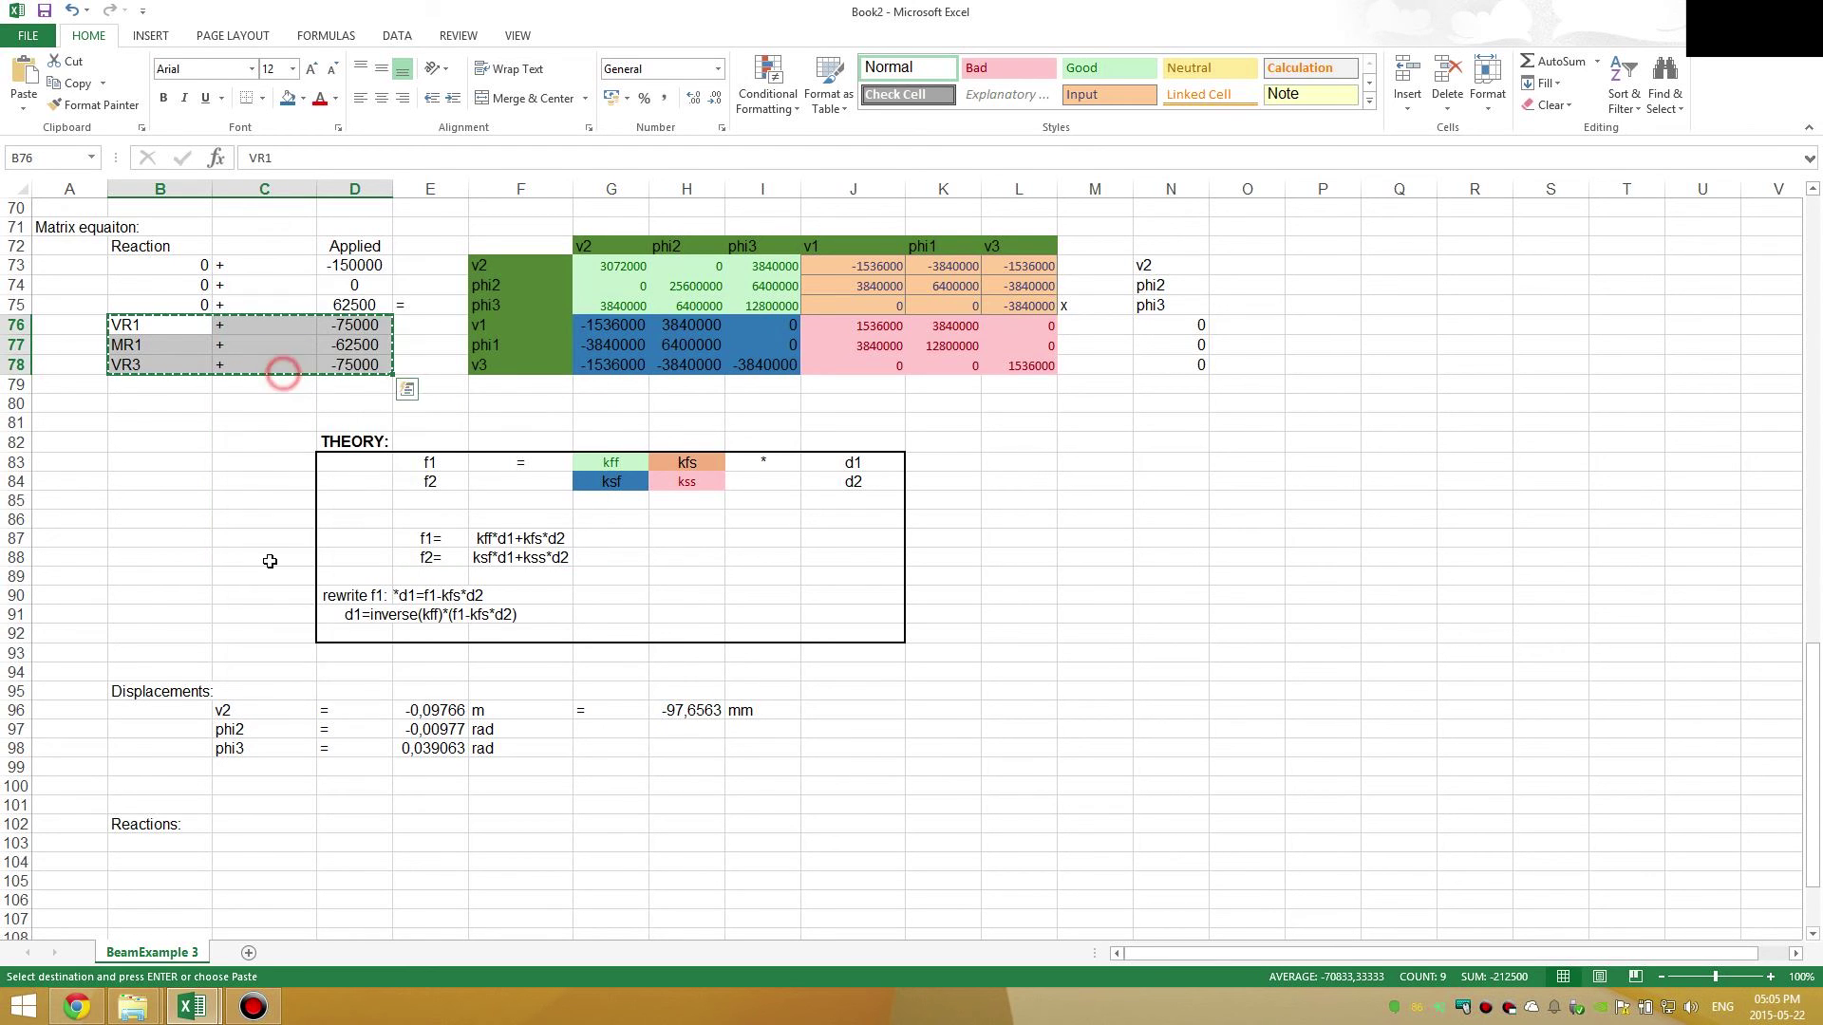
scroll(265, 756, down, 1)
click(262, 783)
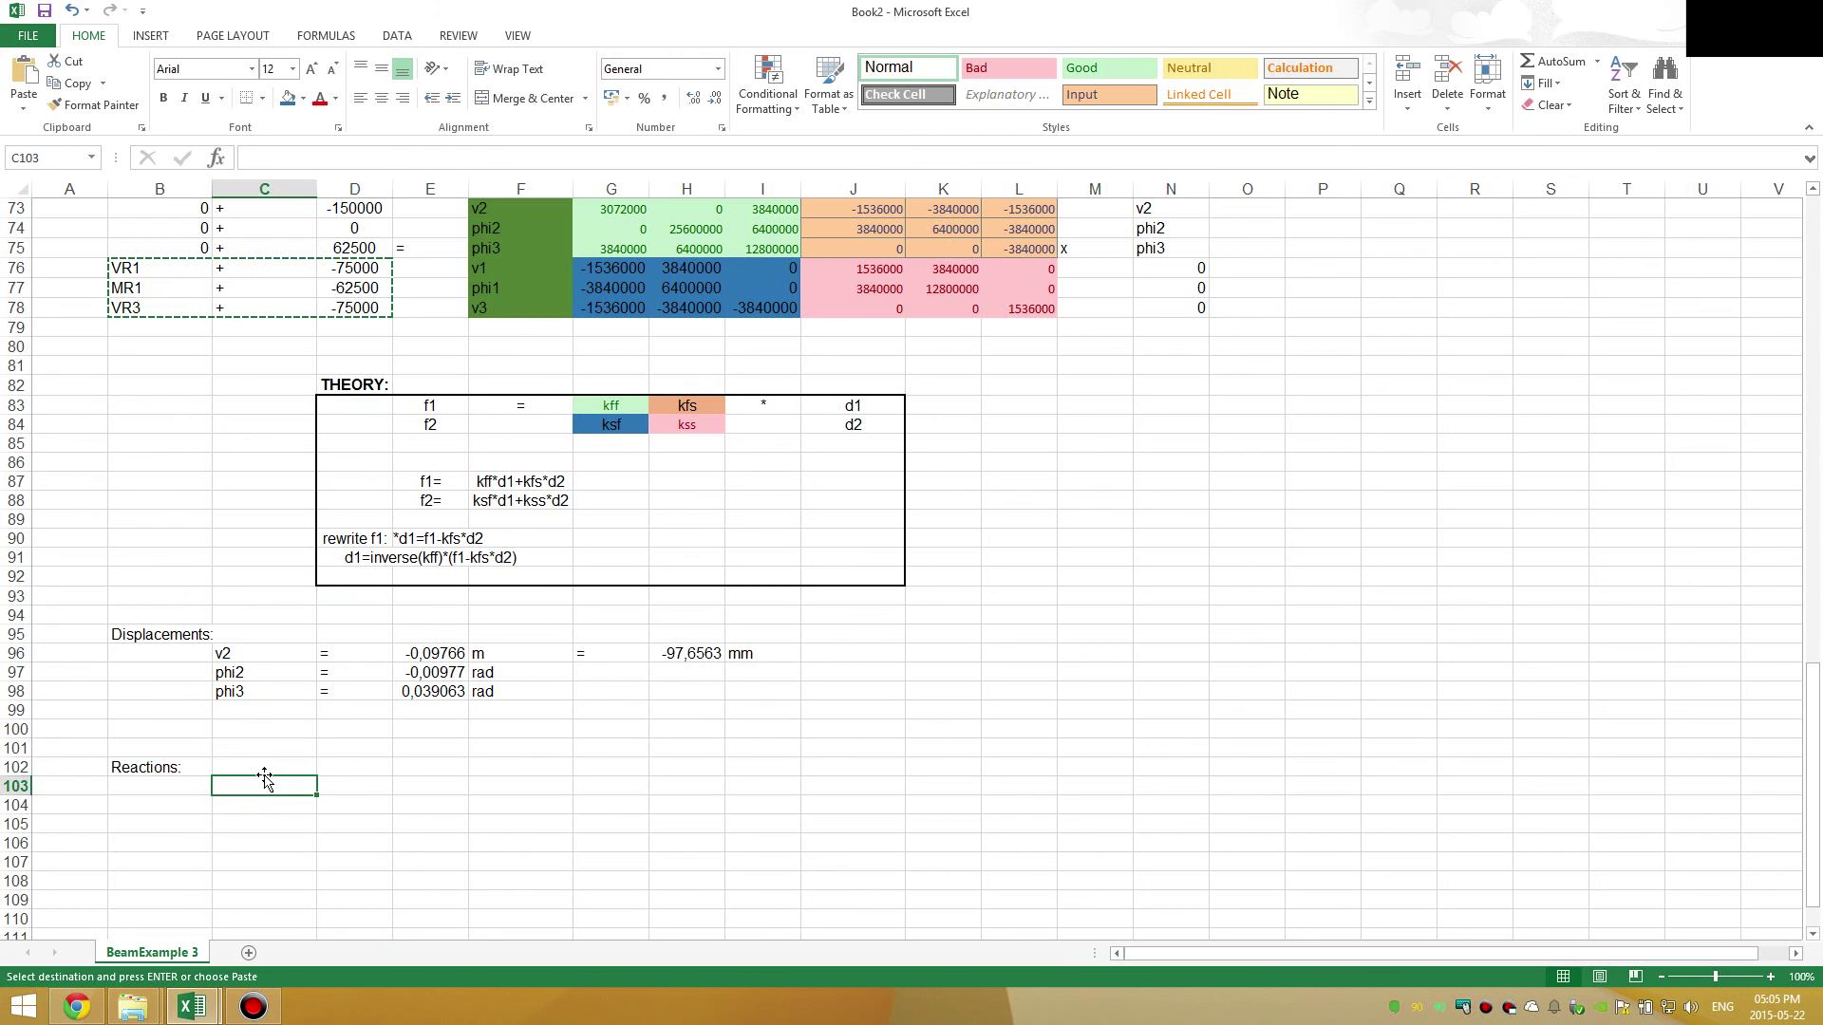
right_click(262, 783)
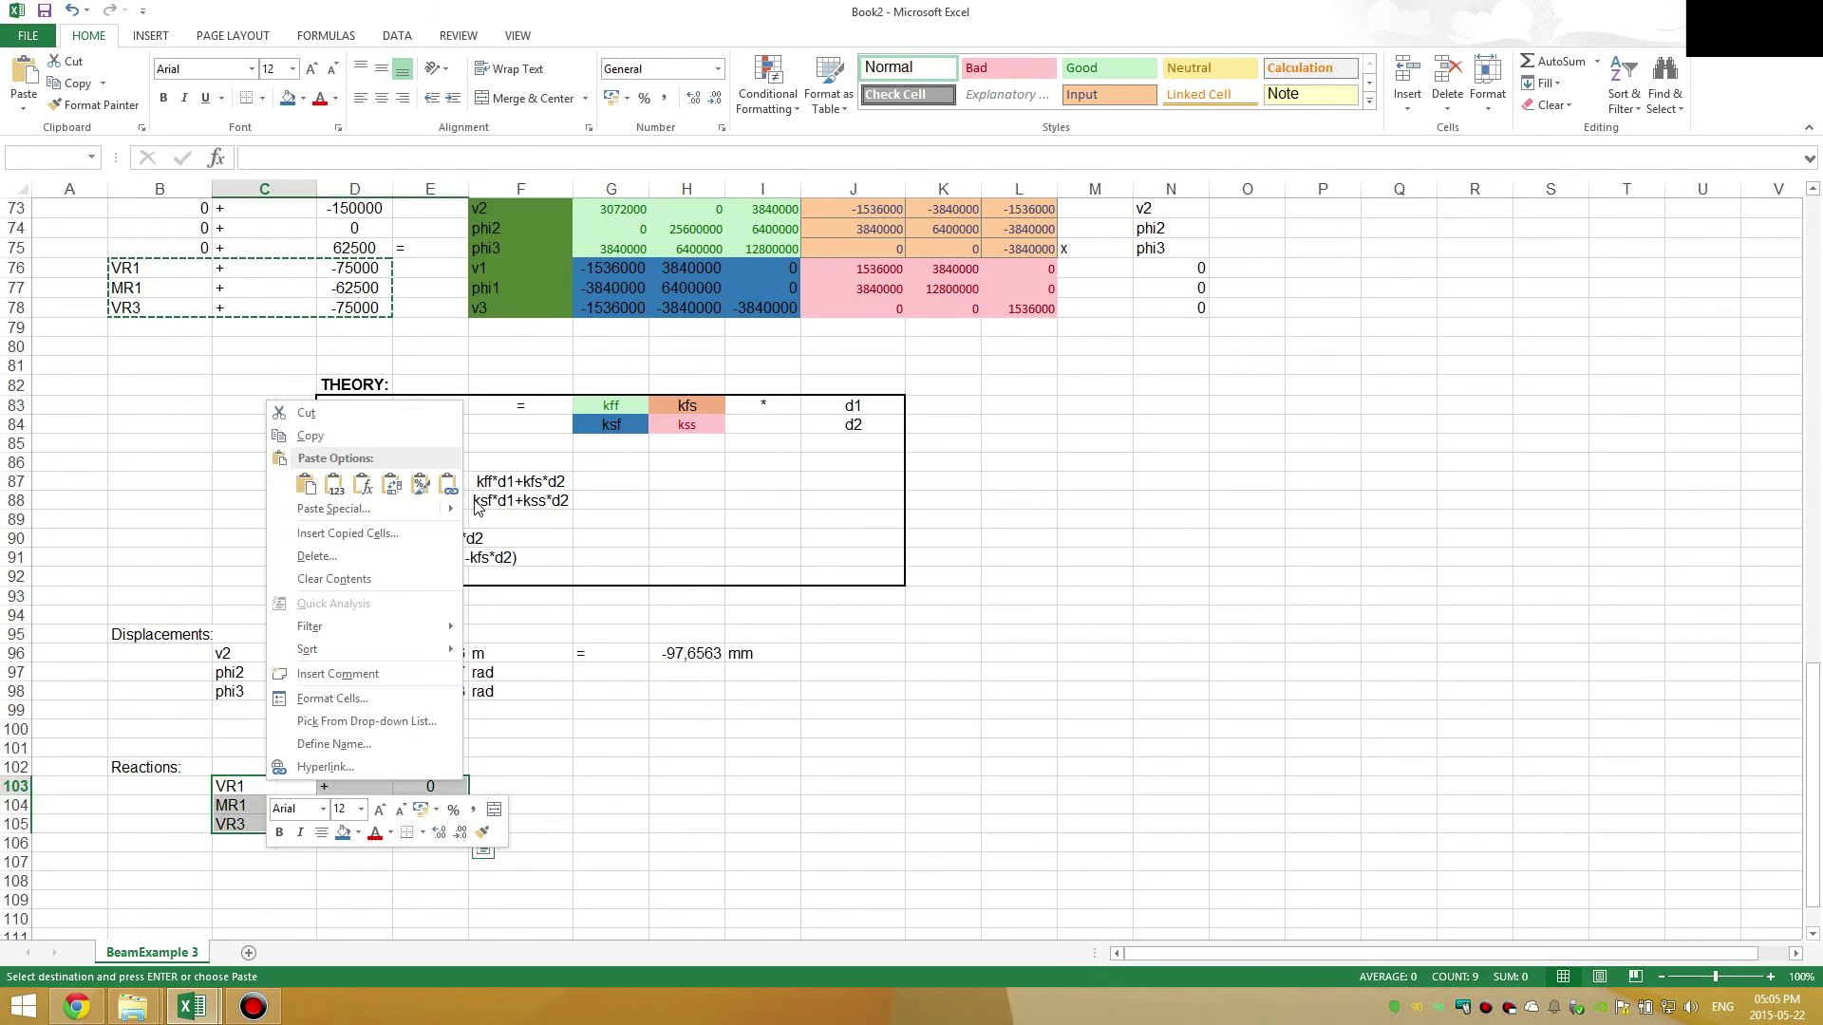
click(308, 486)
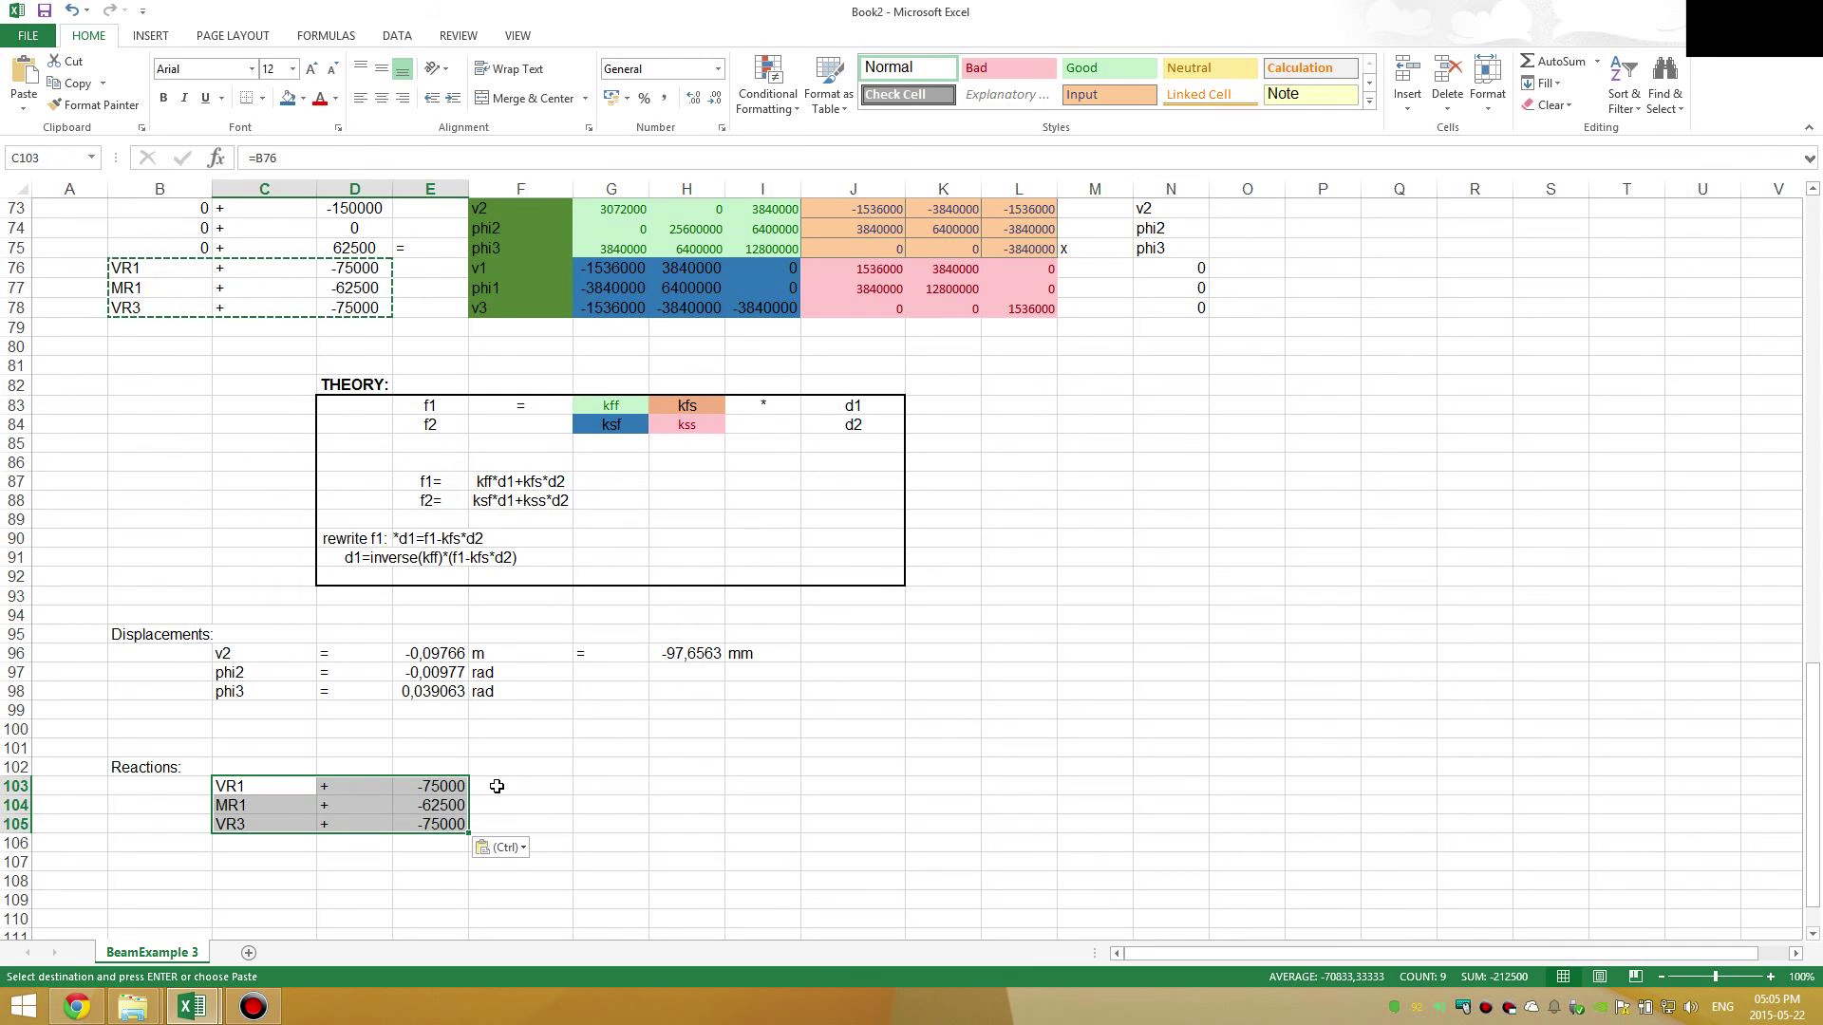
- Fill F103:F105 with equals signs beside the linked reaction terms
click(498, 786)
key(Escape)
drag(498, 818, 509, 791)
text(=)
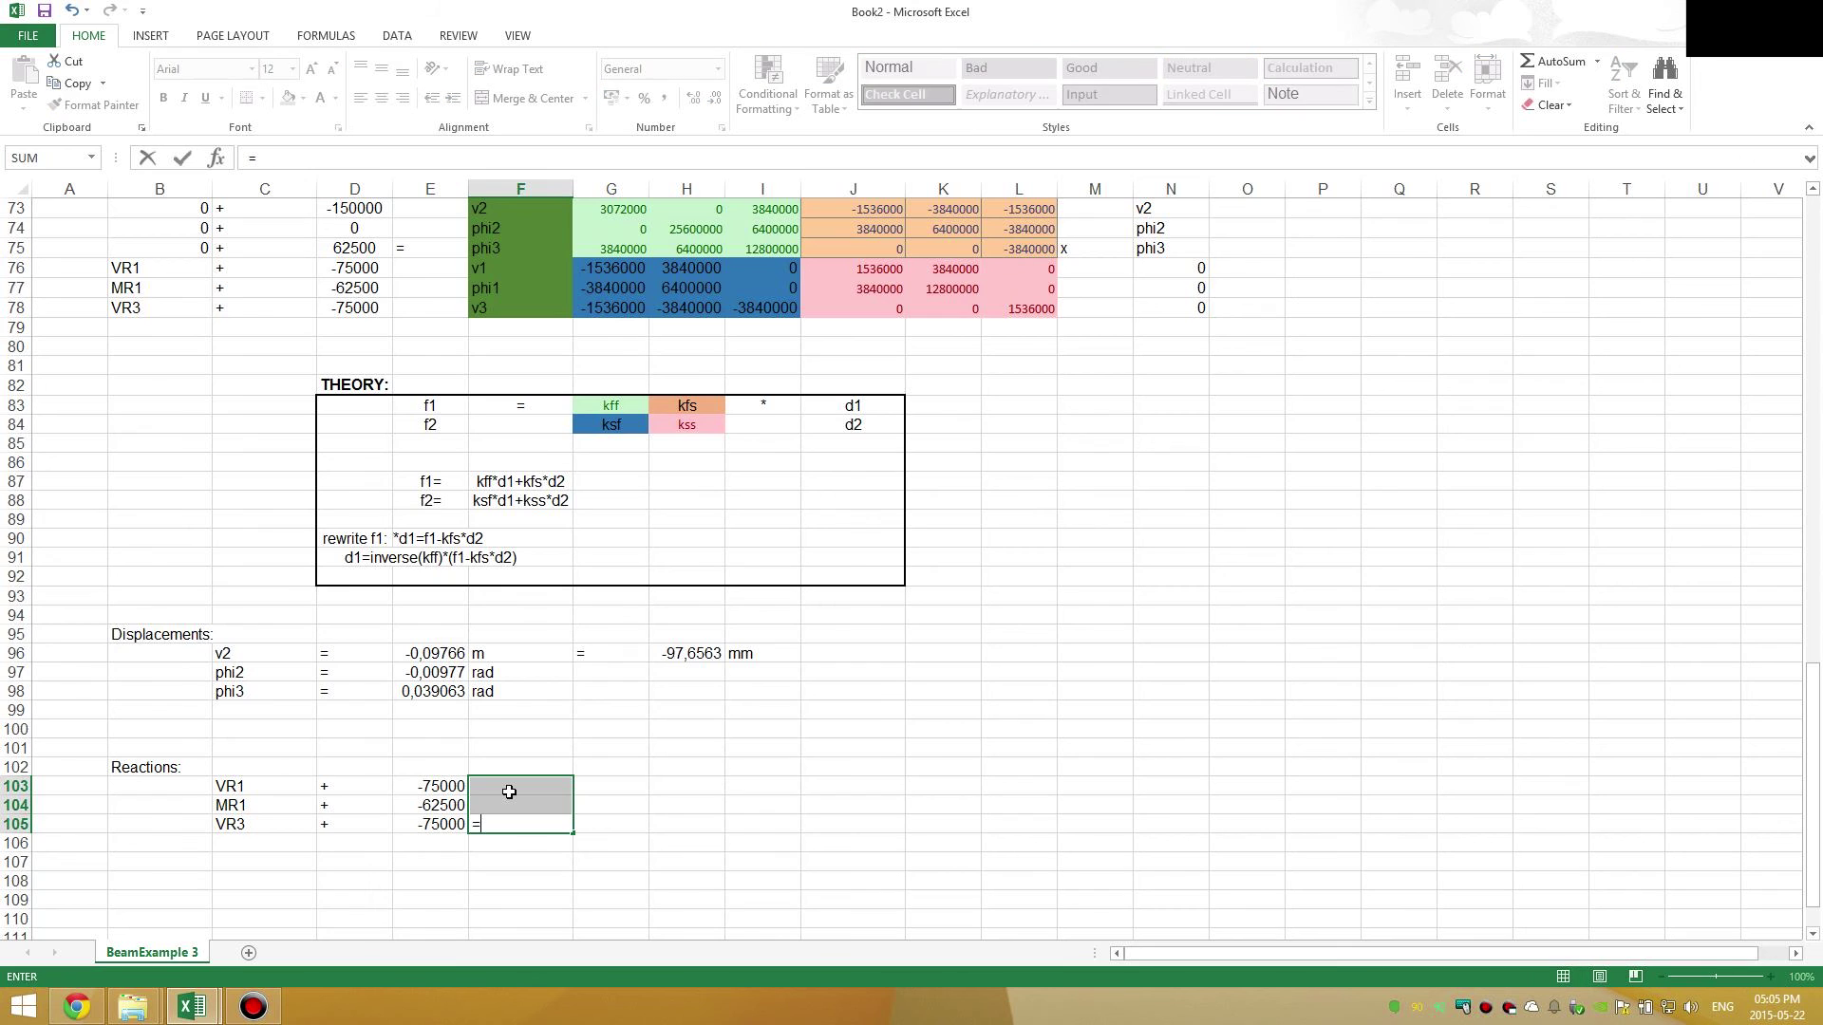
- Calculate ksf*d1 in G103:G105 with the array formula =MMULT(G76:I78;E96:E98)
click(598, 789)
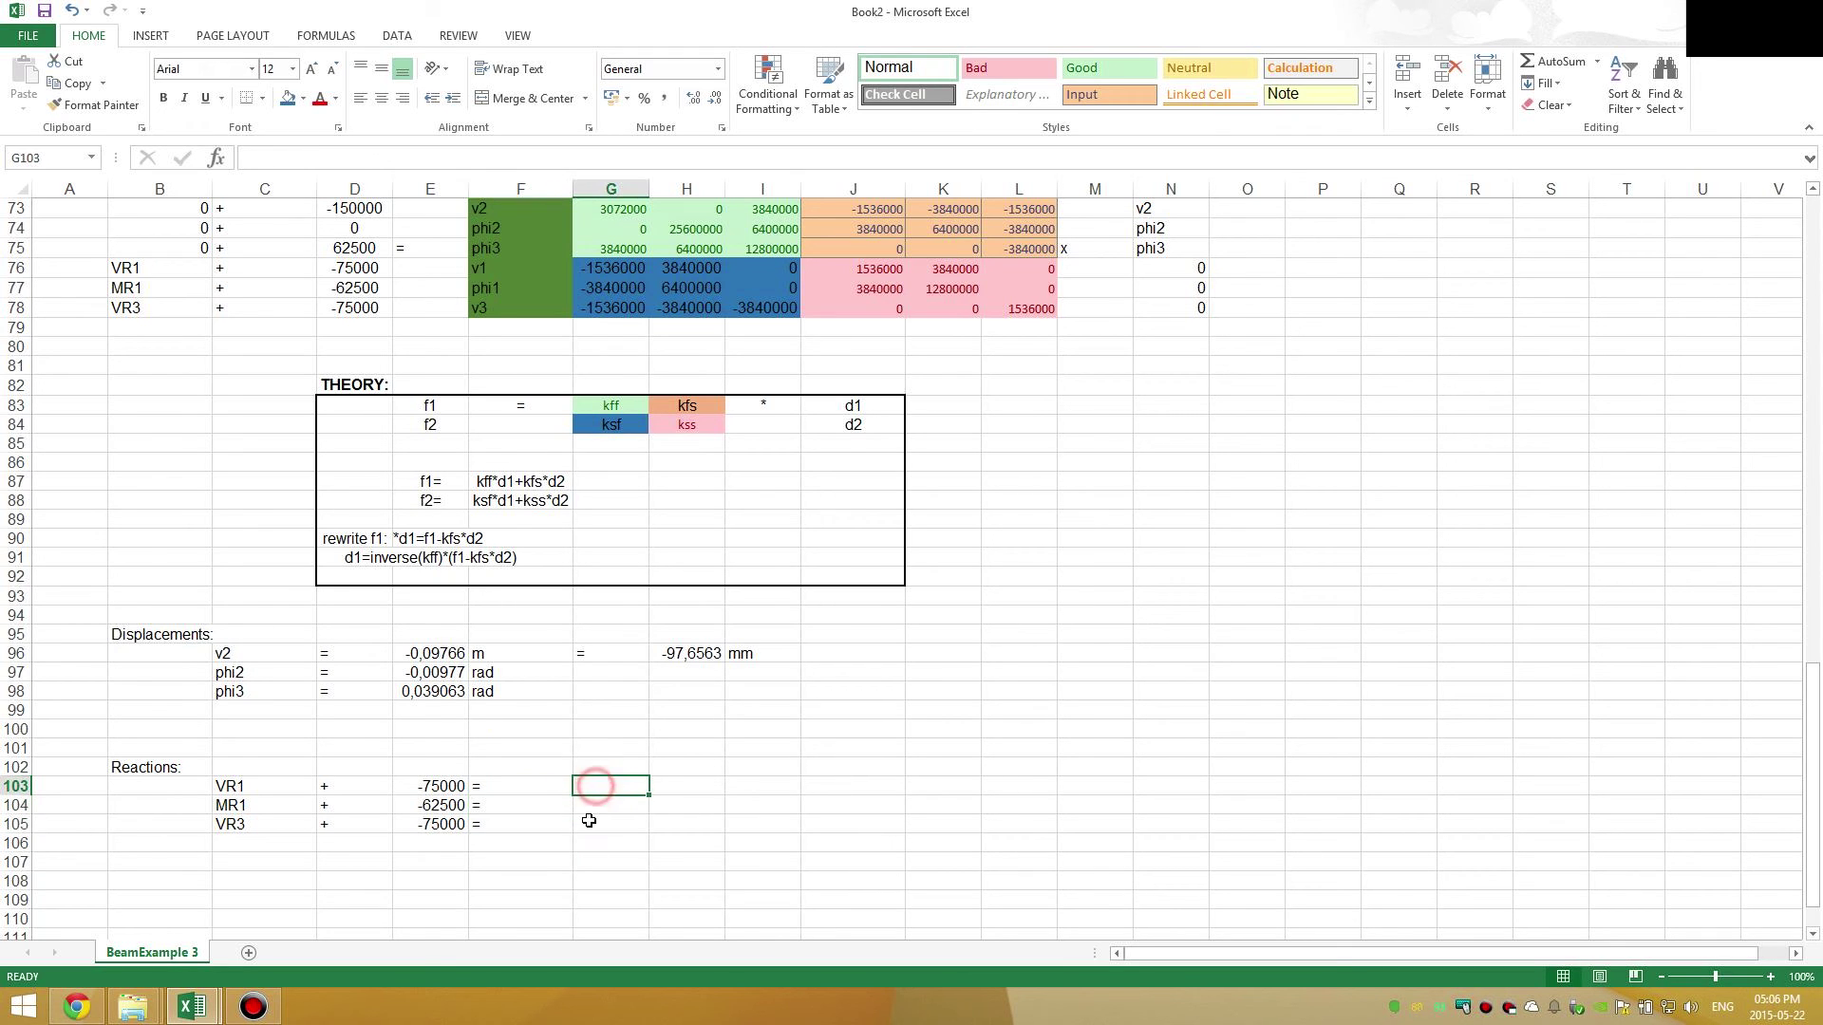
click(630, 821)
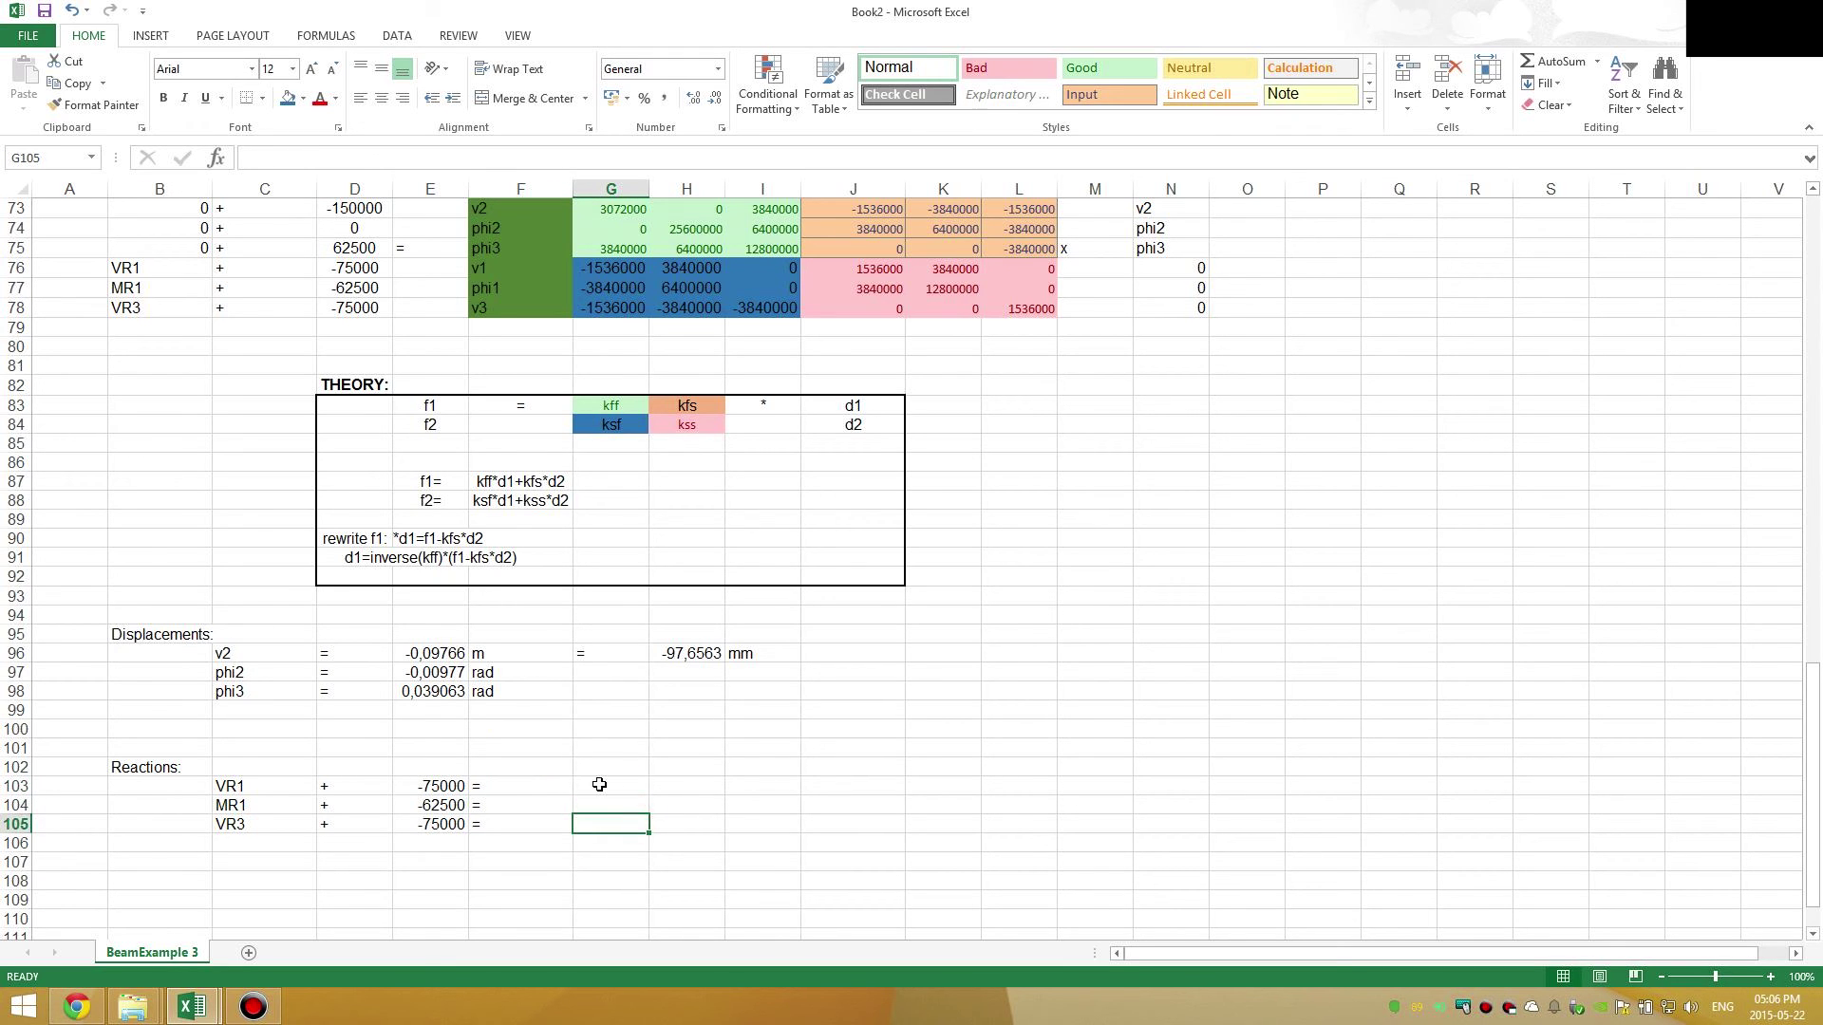
drag(600, 787, 611, 830)
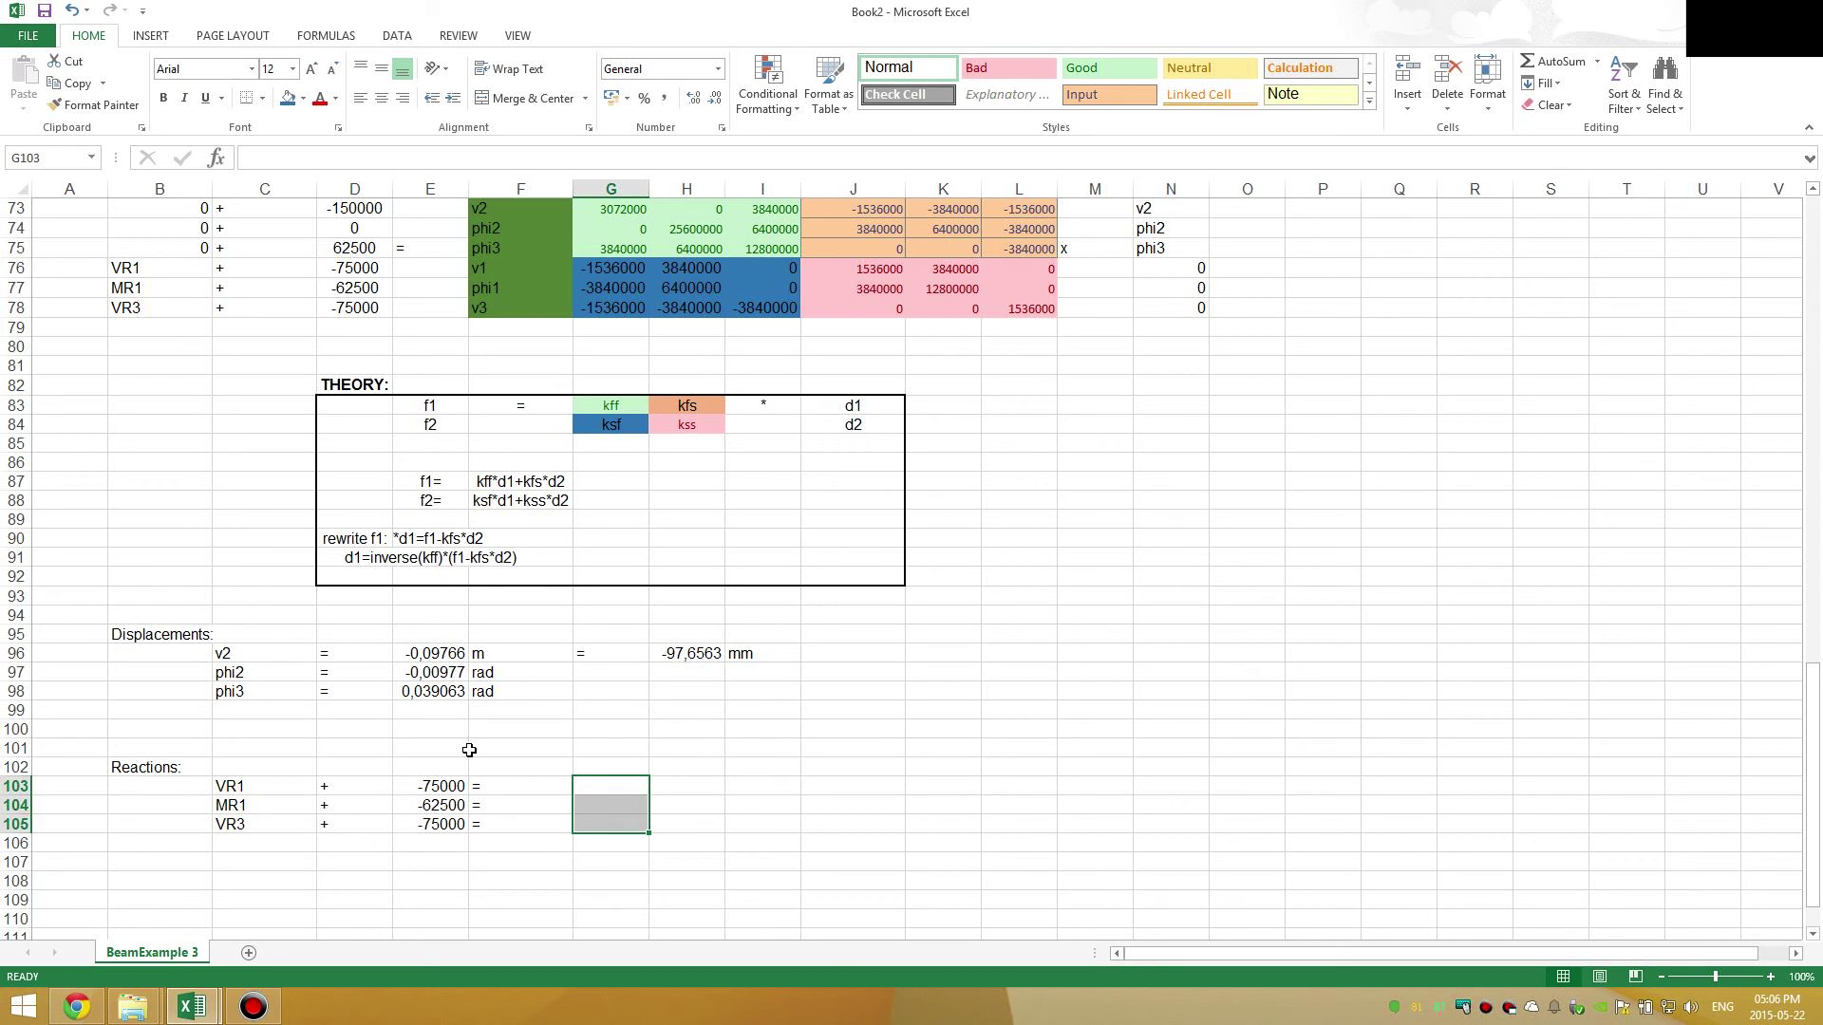
text(=)
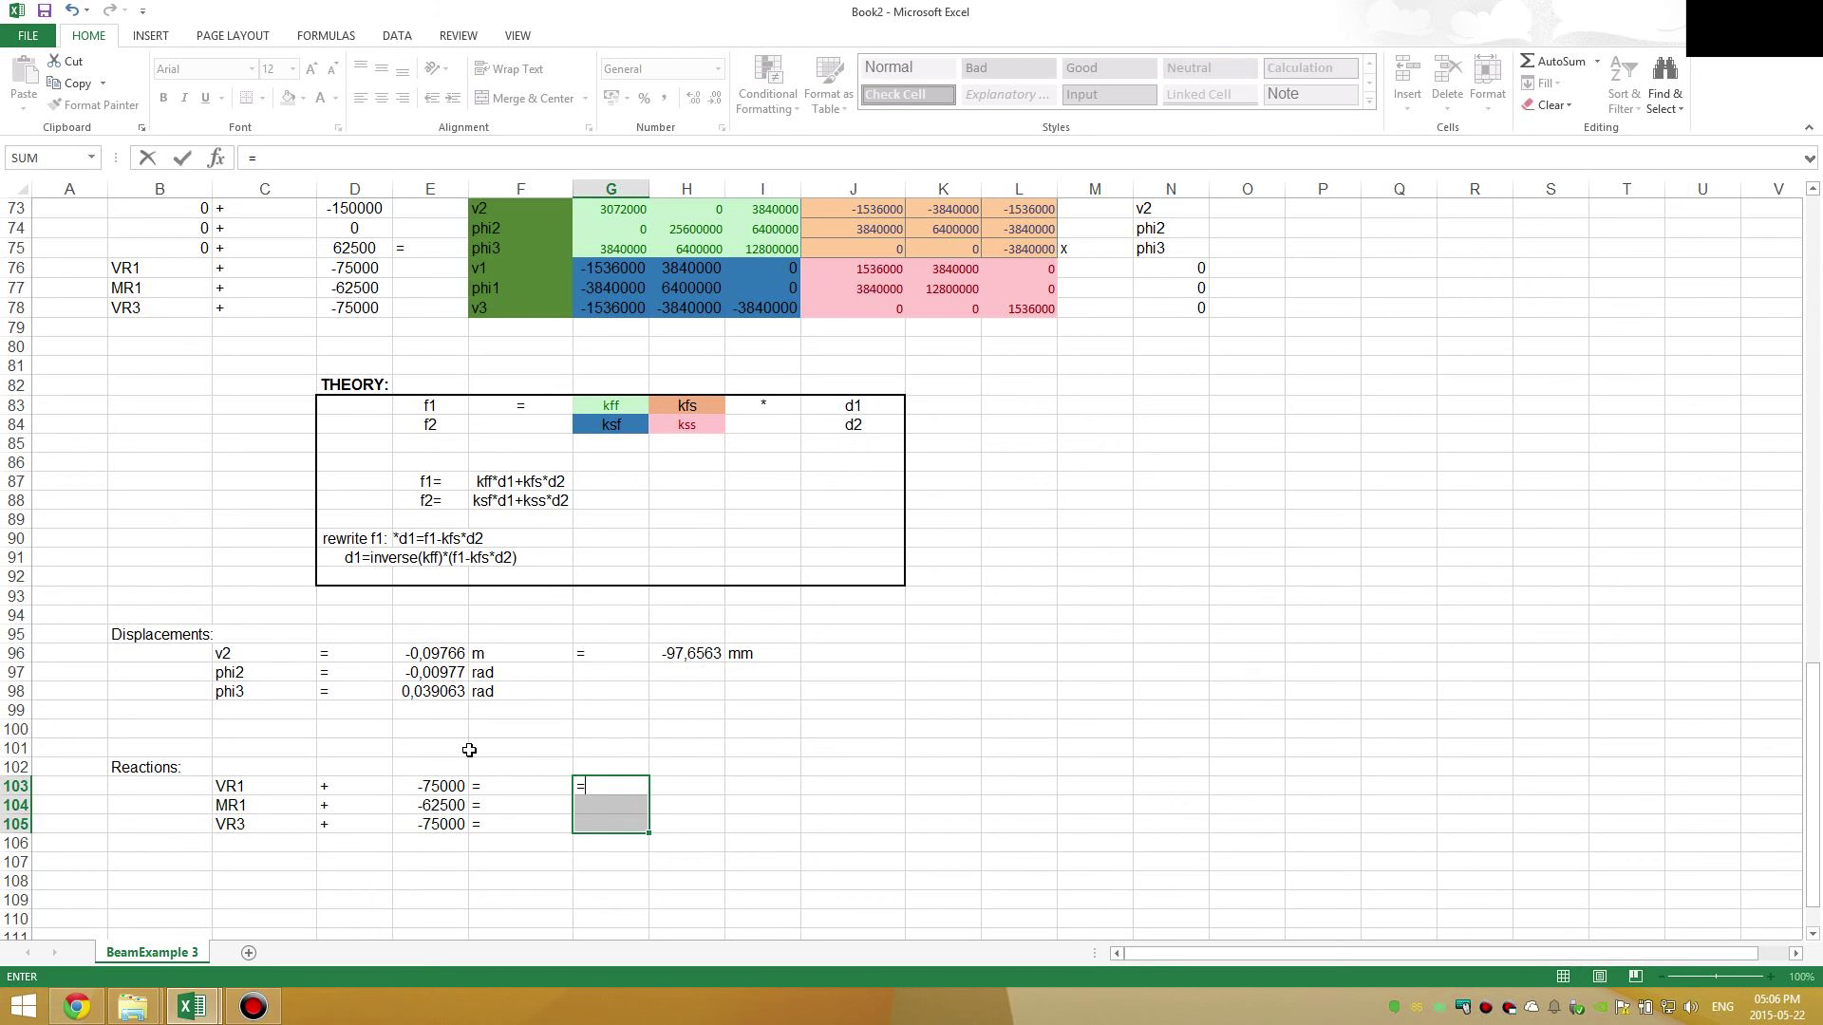
text(mmu)
key(Tab)
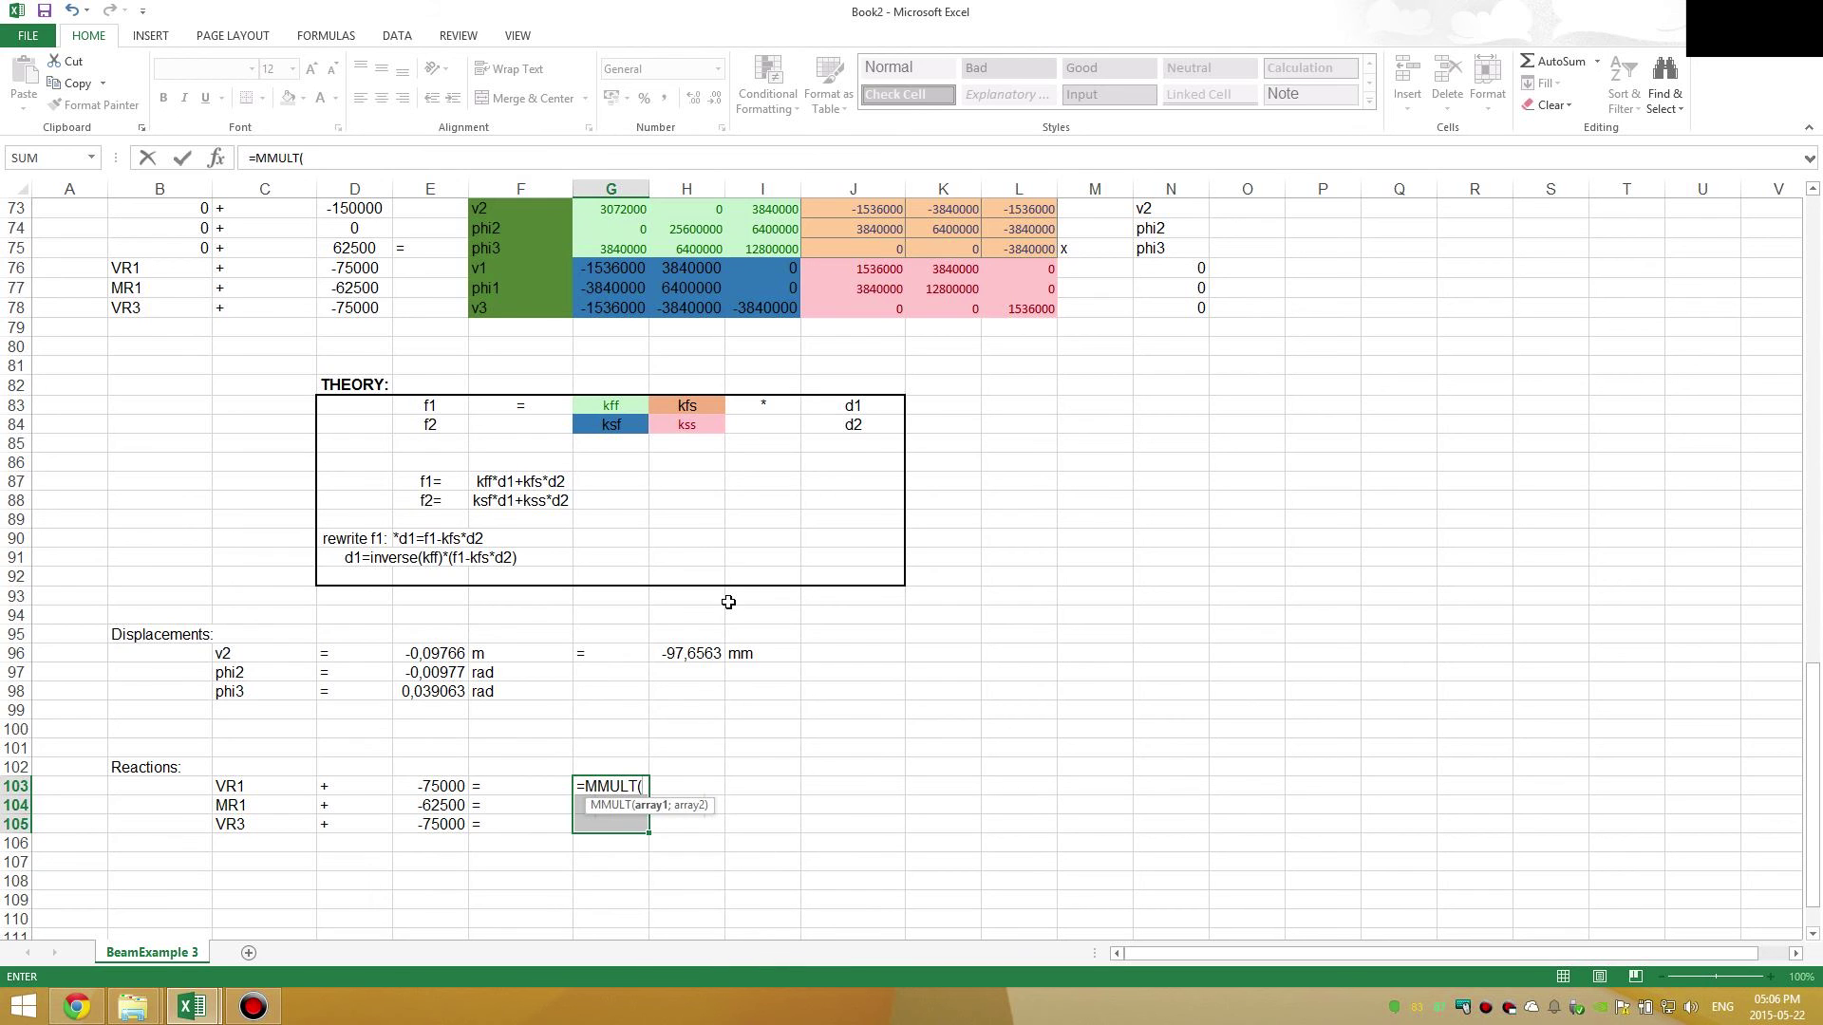
scroll(728, 602, up, 1)
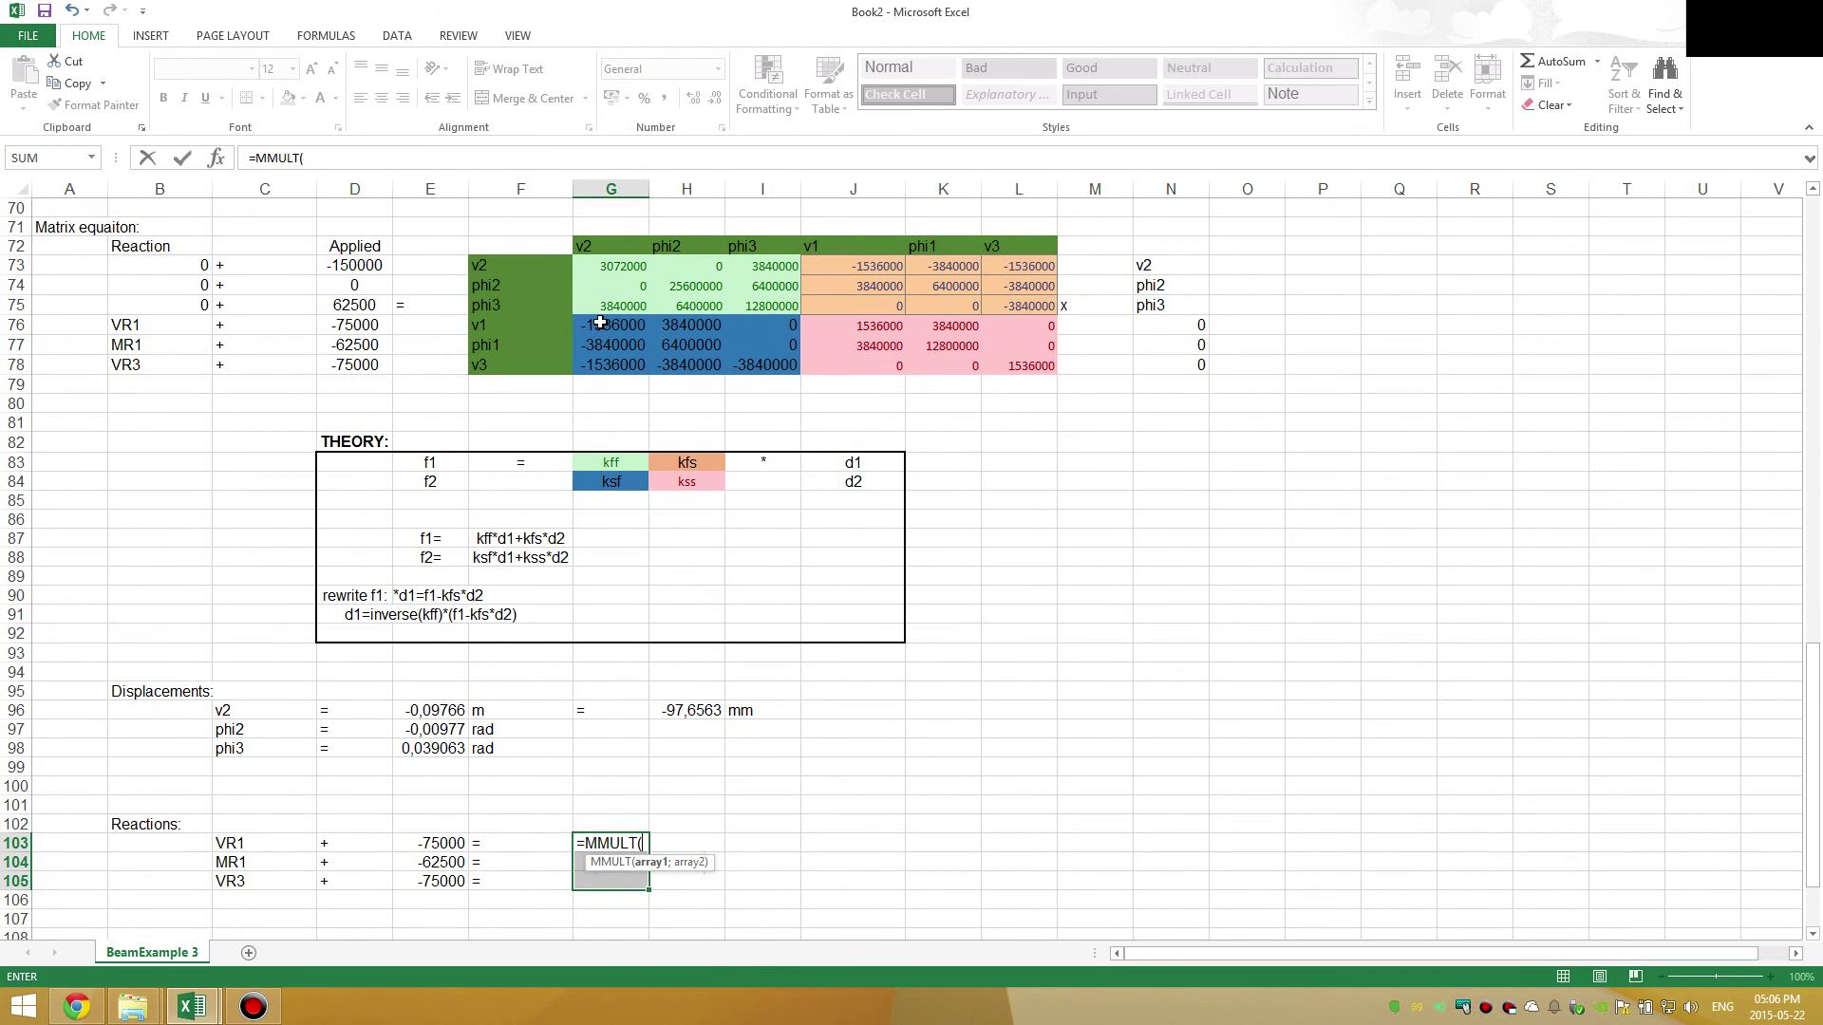
drag(601, 323, 780, 369)
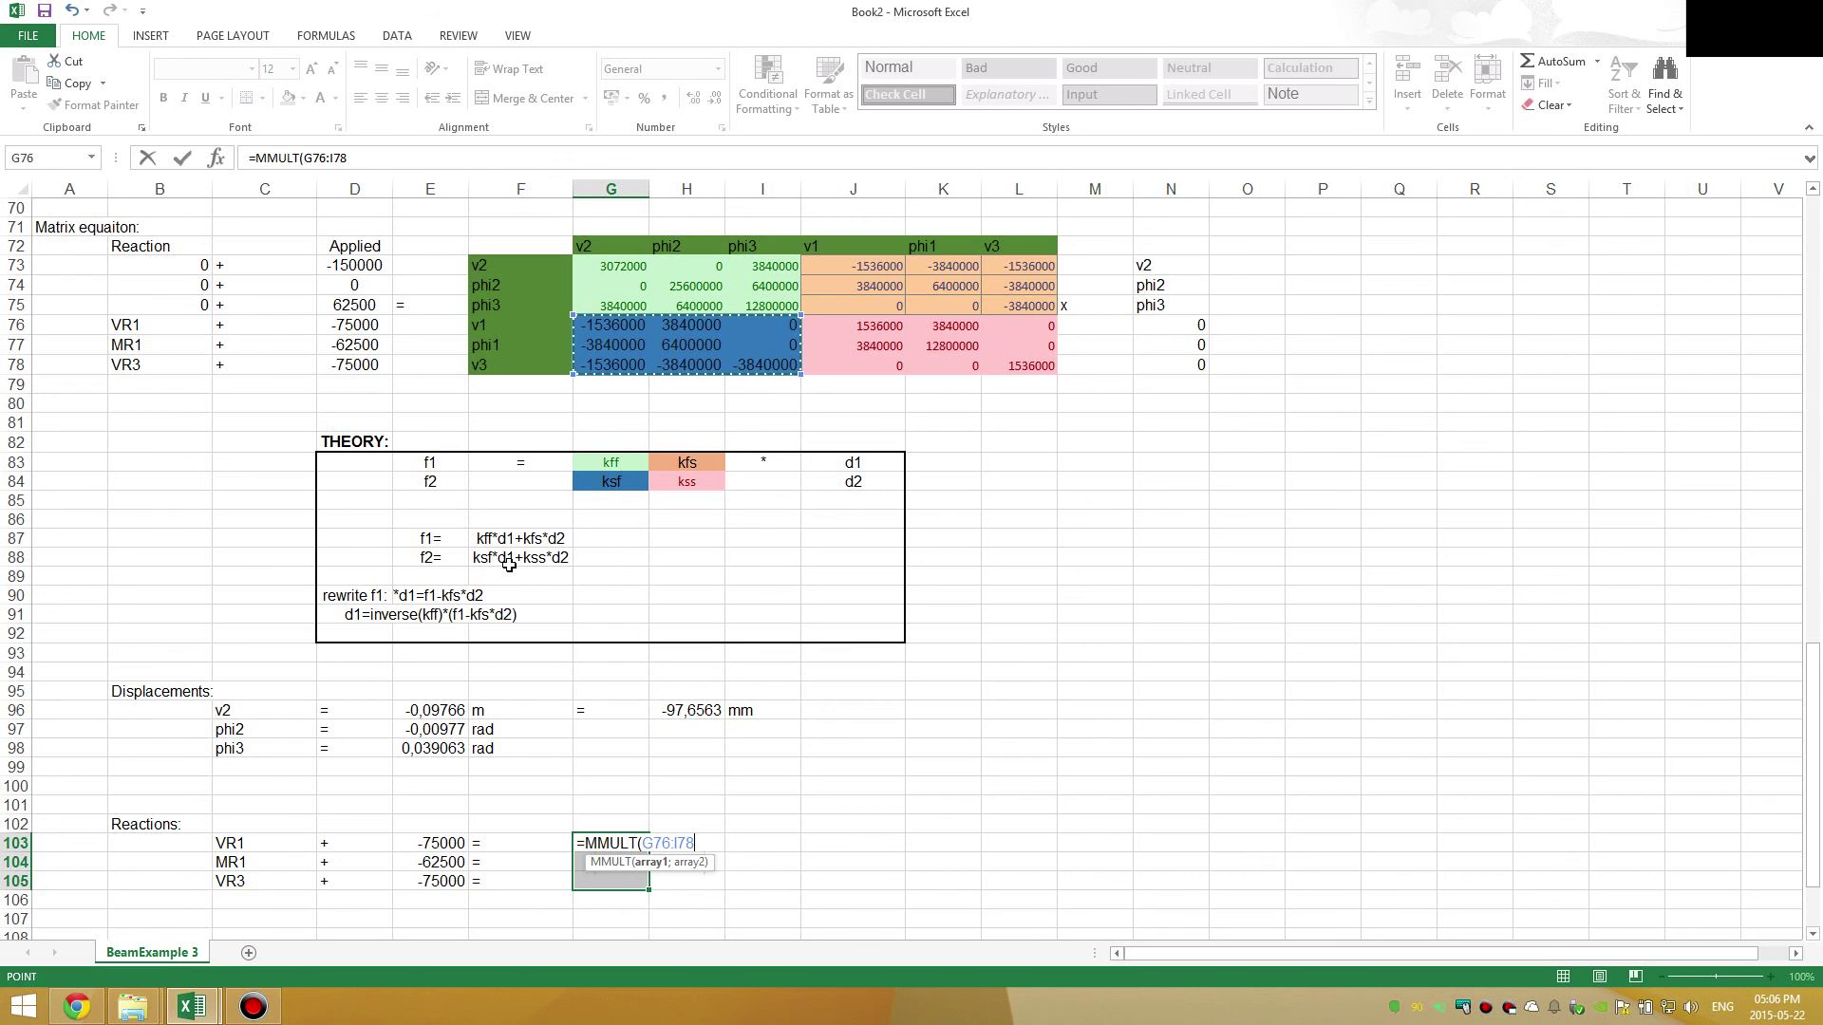
text(;)
drag(432, 710, 435, 740)
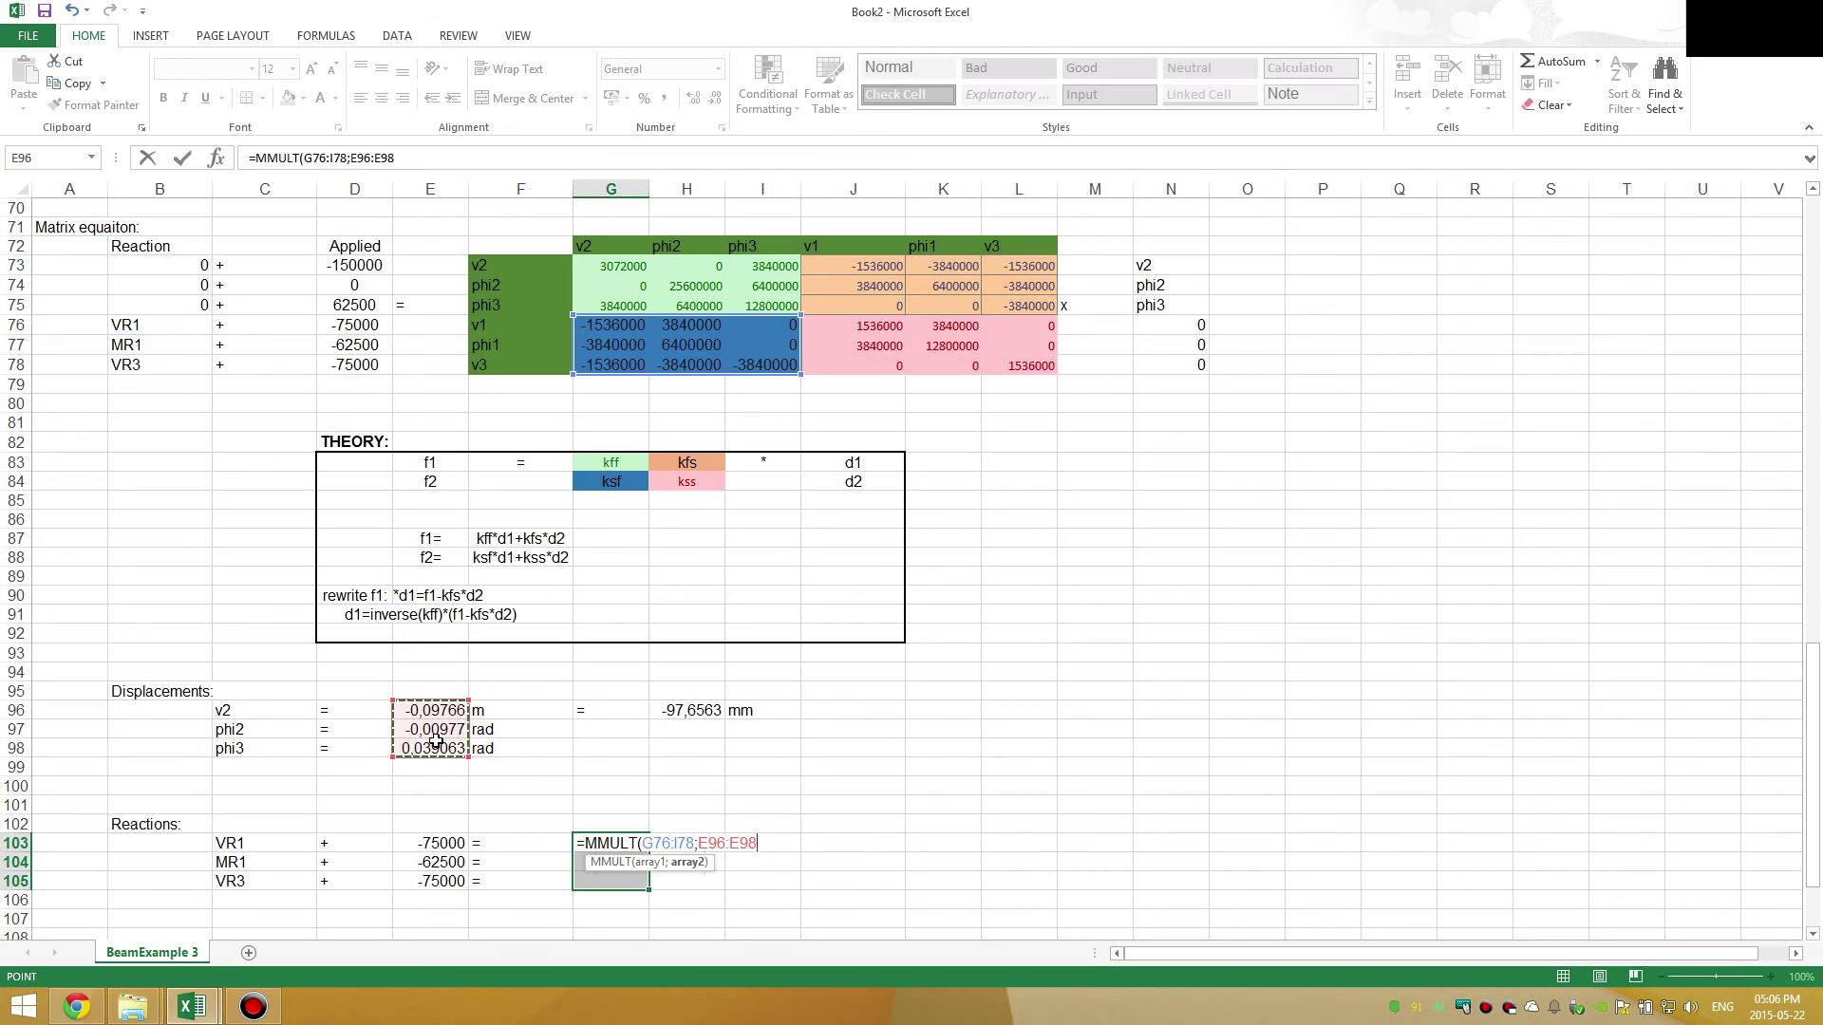
text())
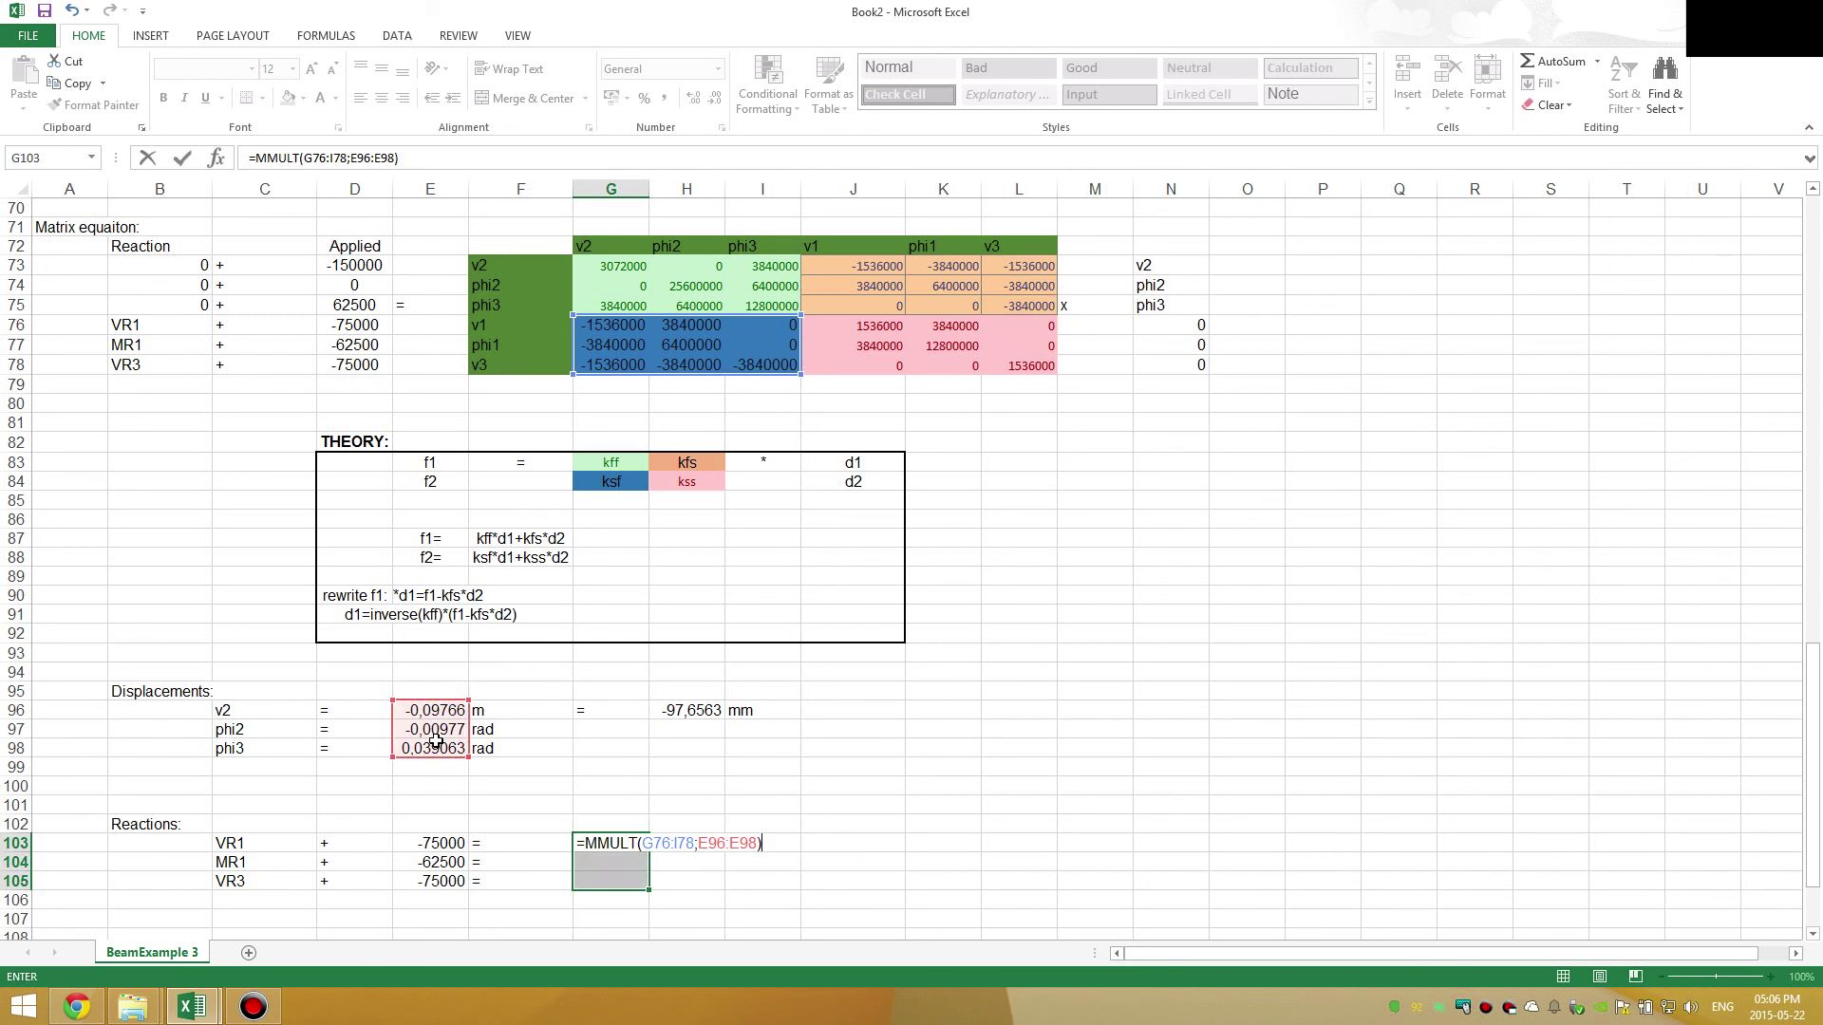
key(ctrl+shift+Return)
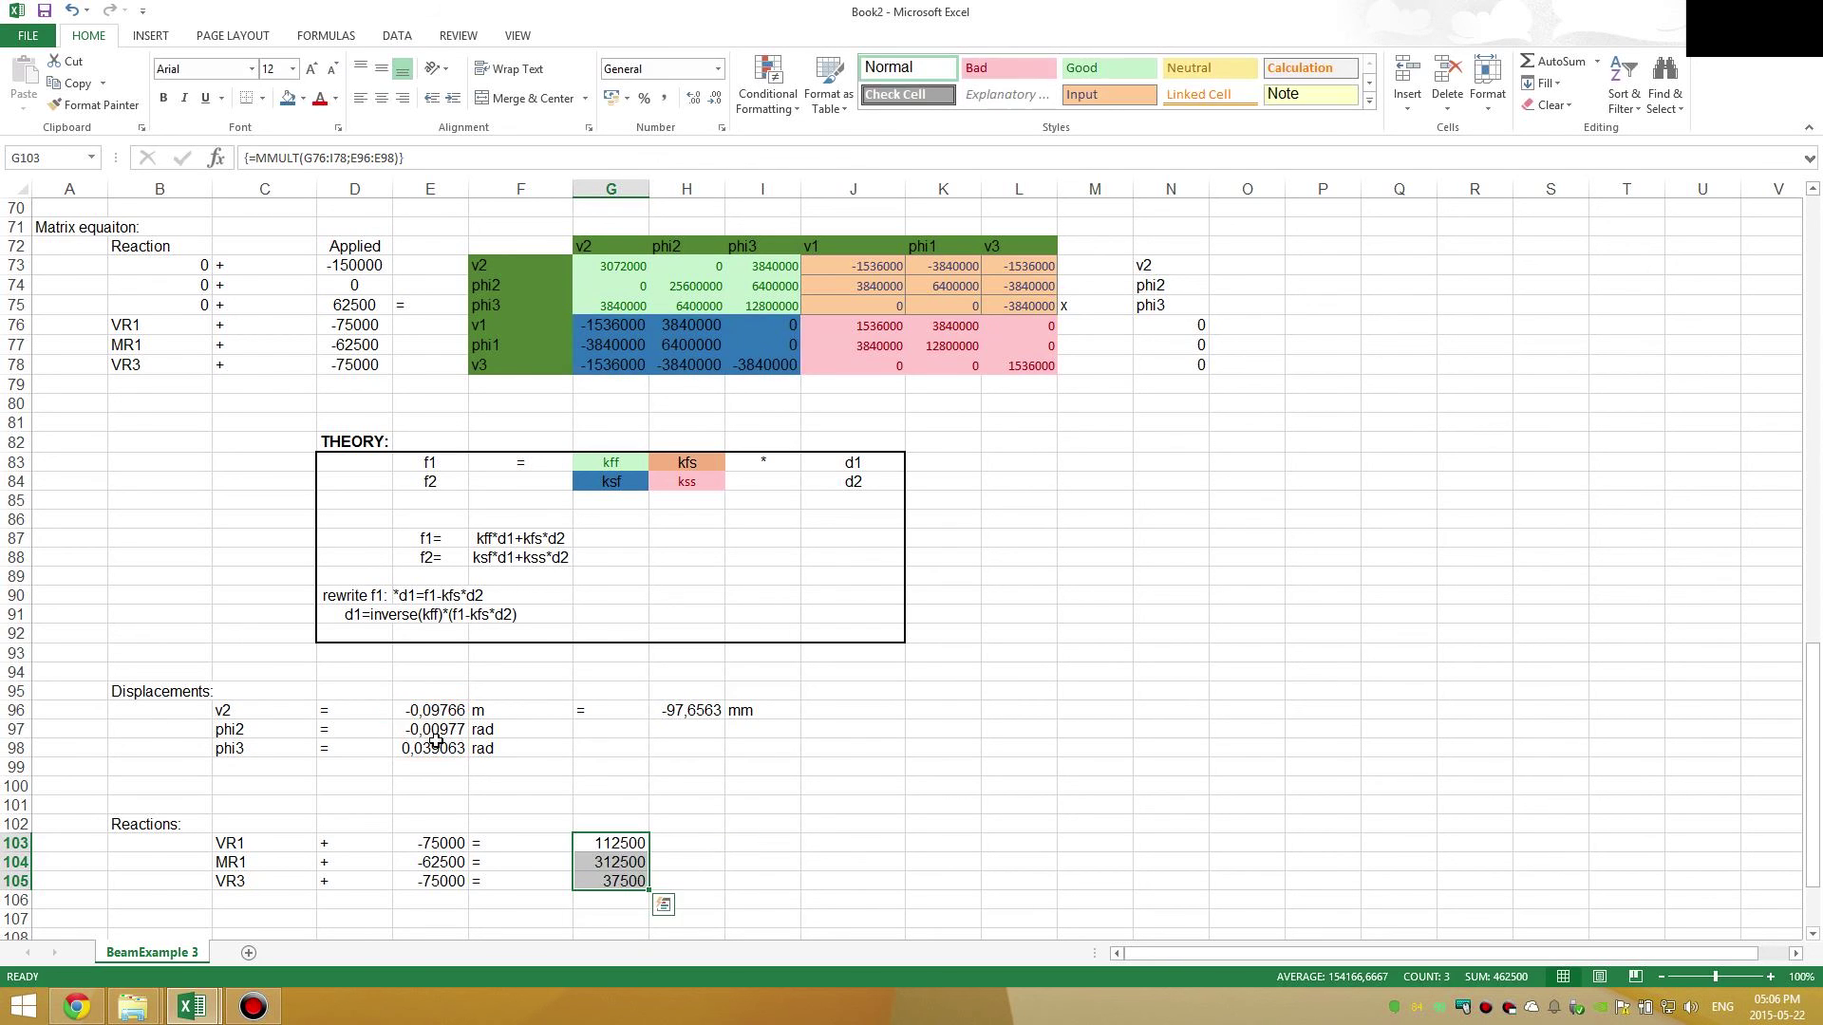
- Copy the reaction labels VR1, MR1 and VR3 from C103:C105
scroll(435, 739, down, 4)
click(586, 685)
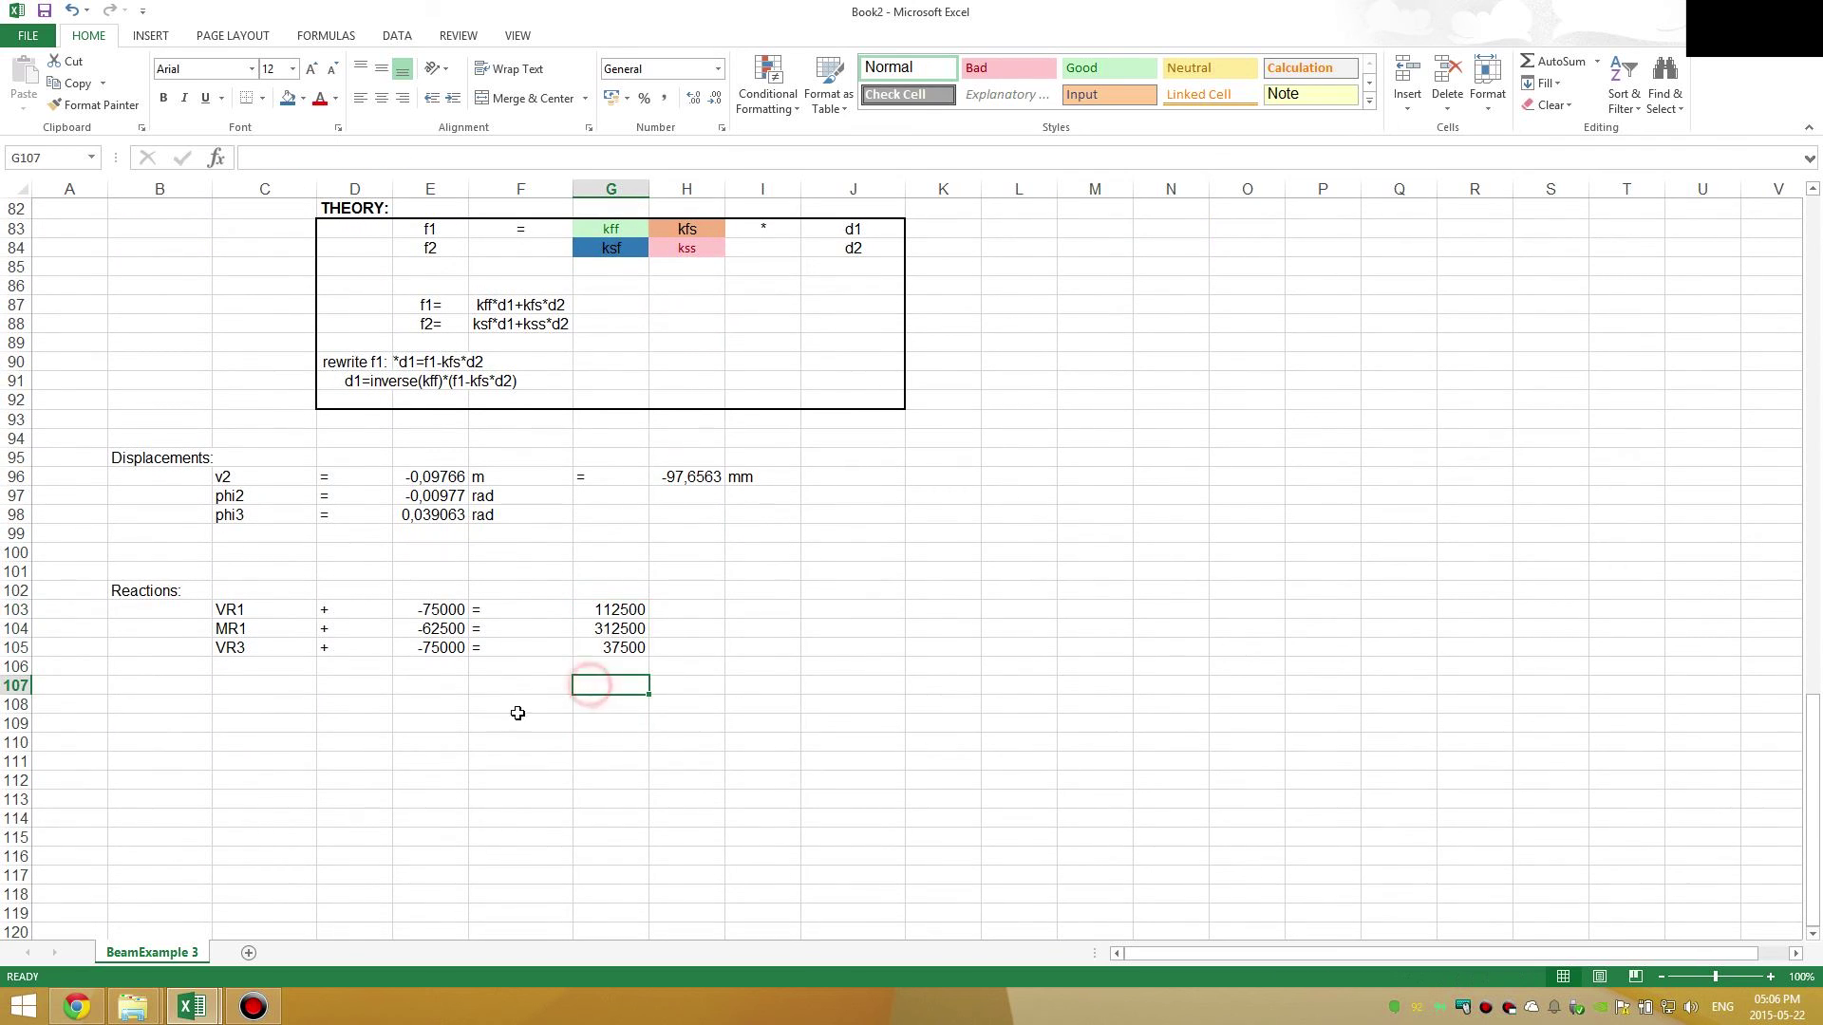
drag(237, 608, 266, 650)
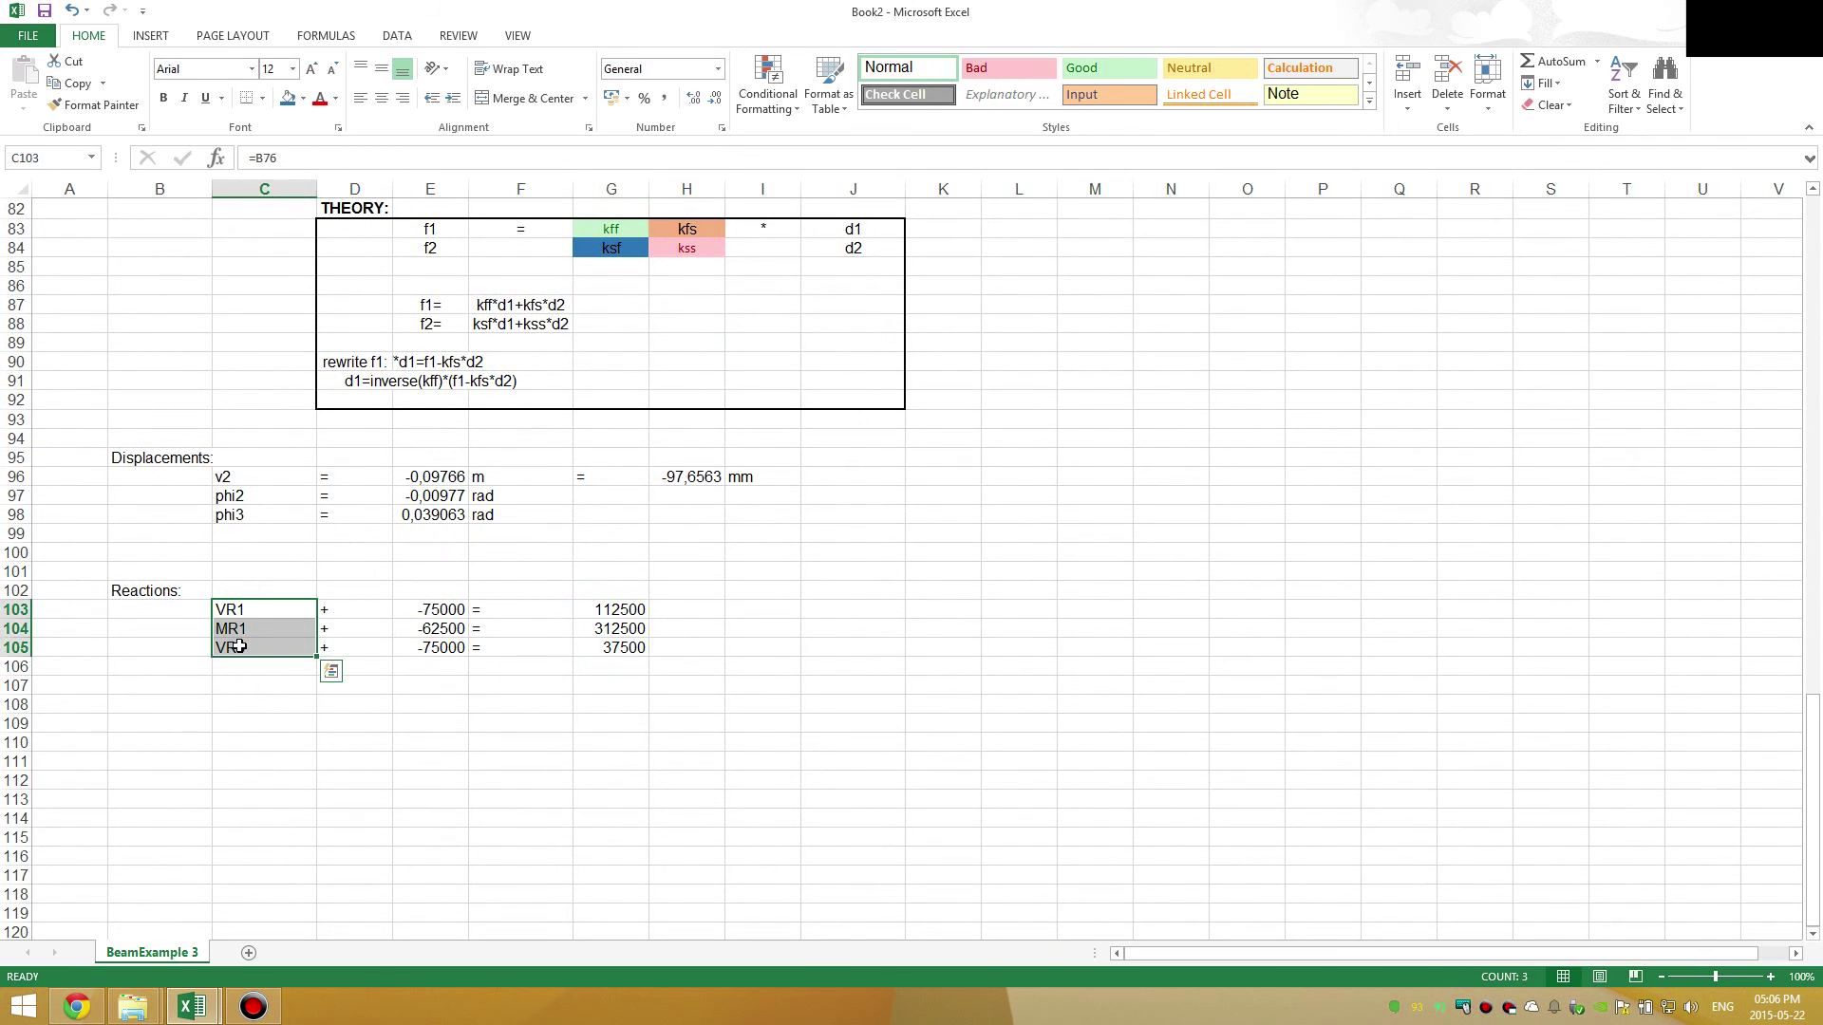
right_click(243, 647)
click(281, 303)
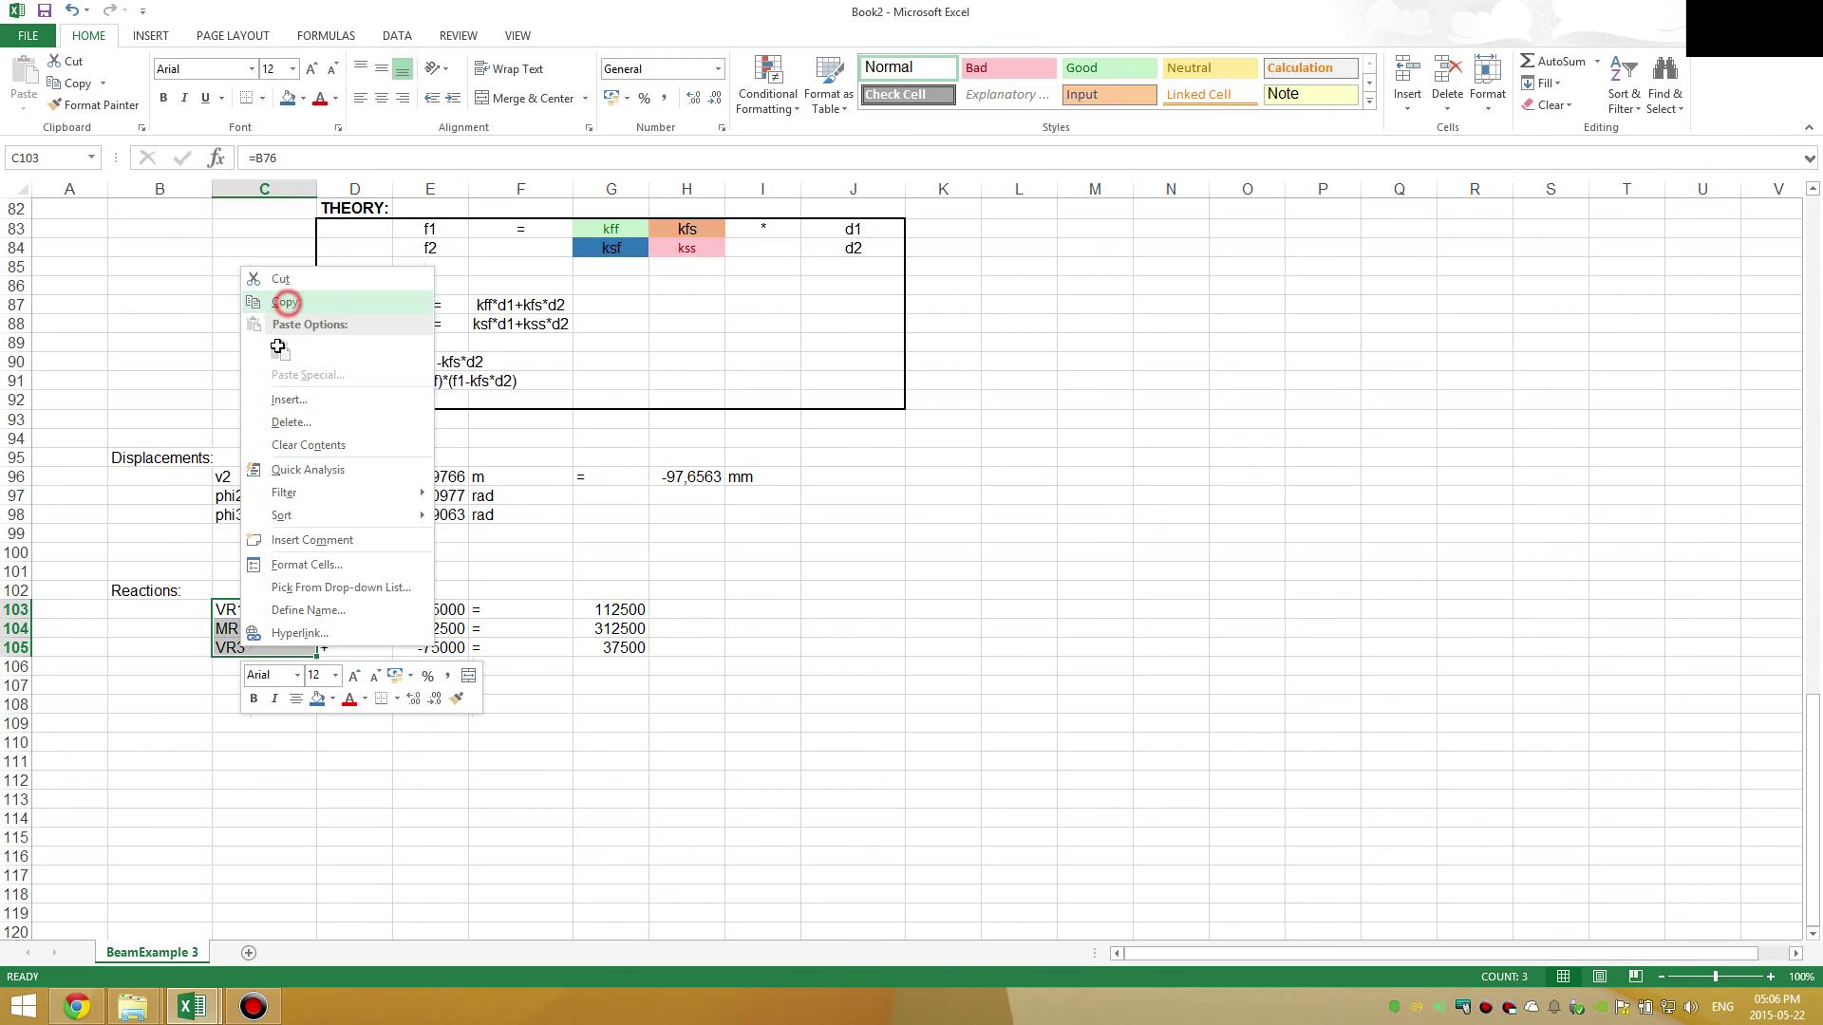
click(253, 720)
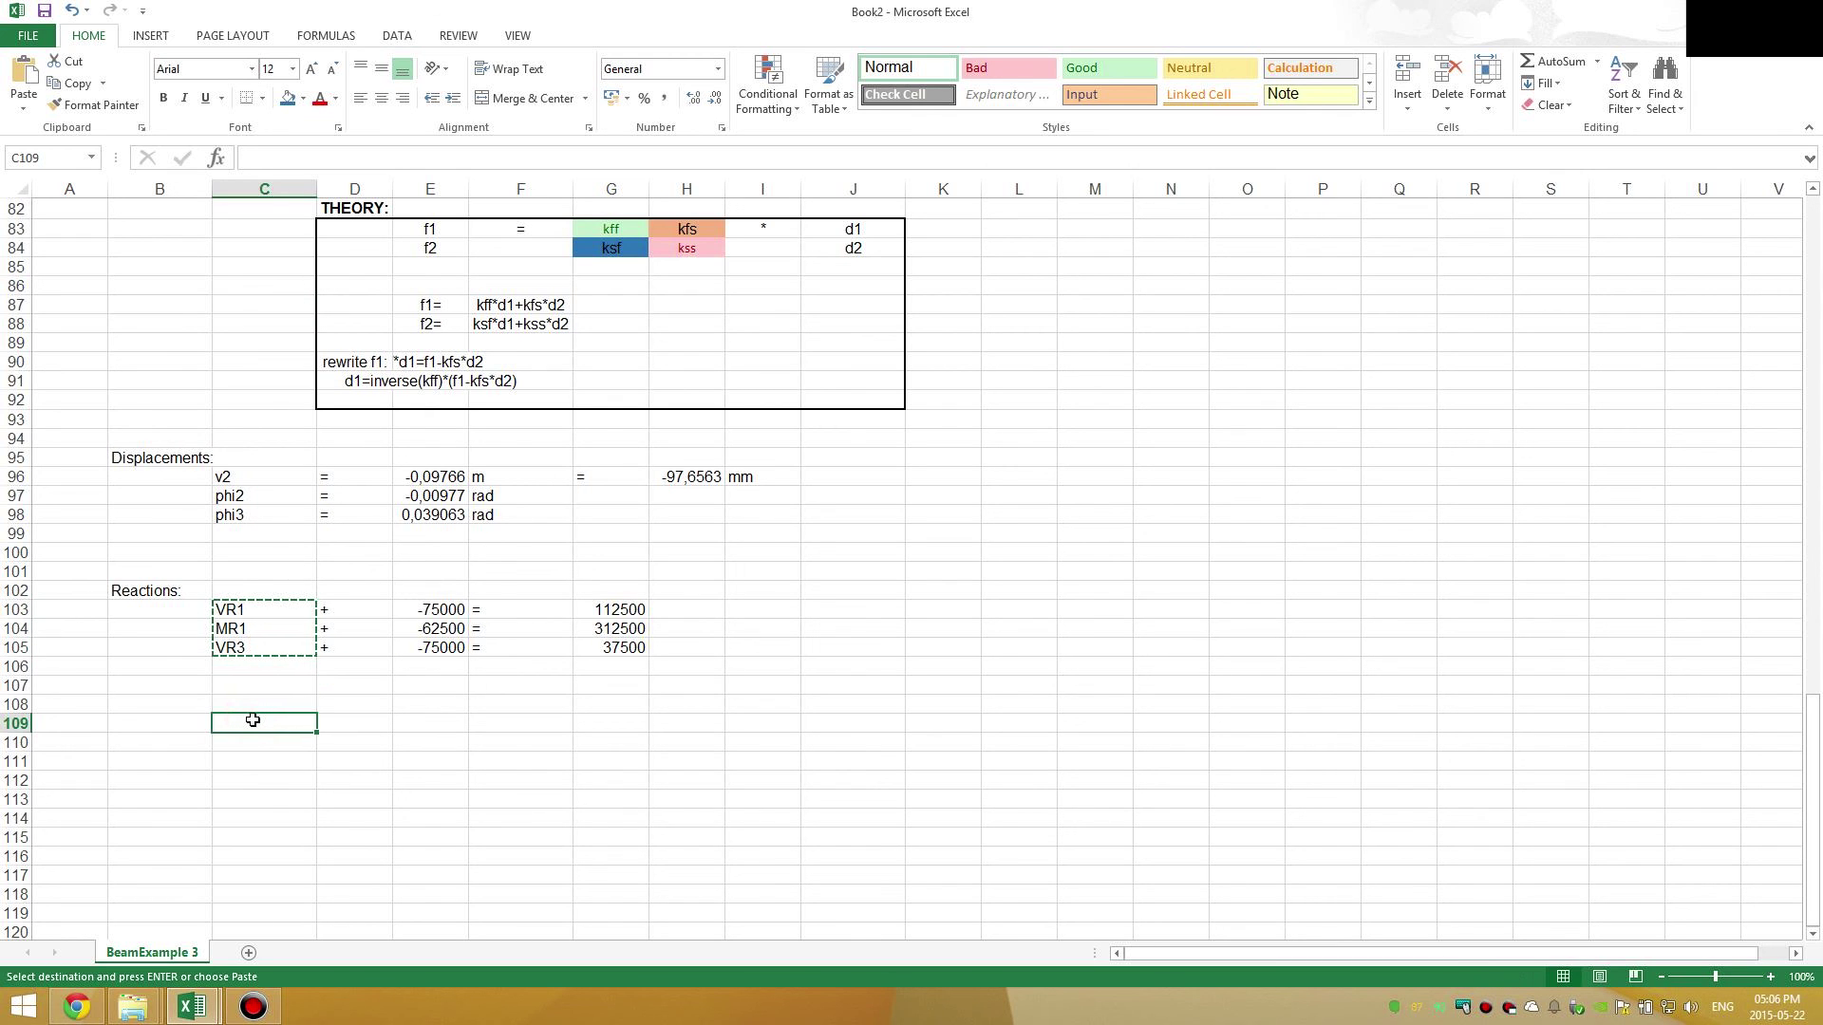
right_click(253, 723)
click(293, 425)
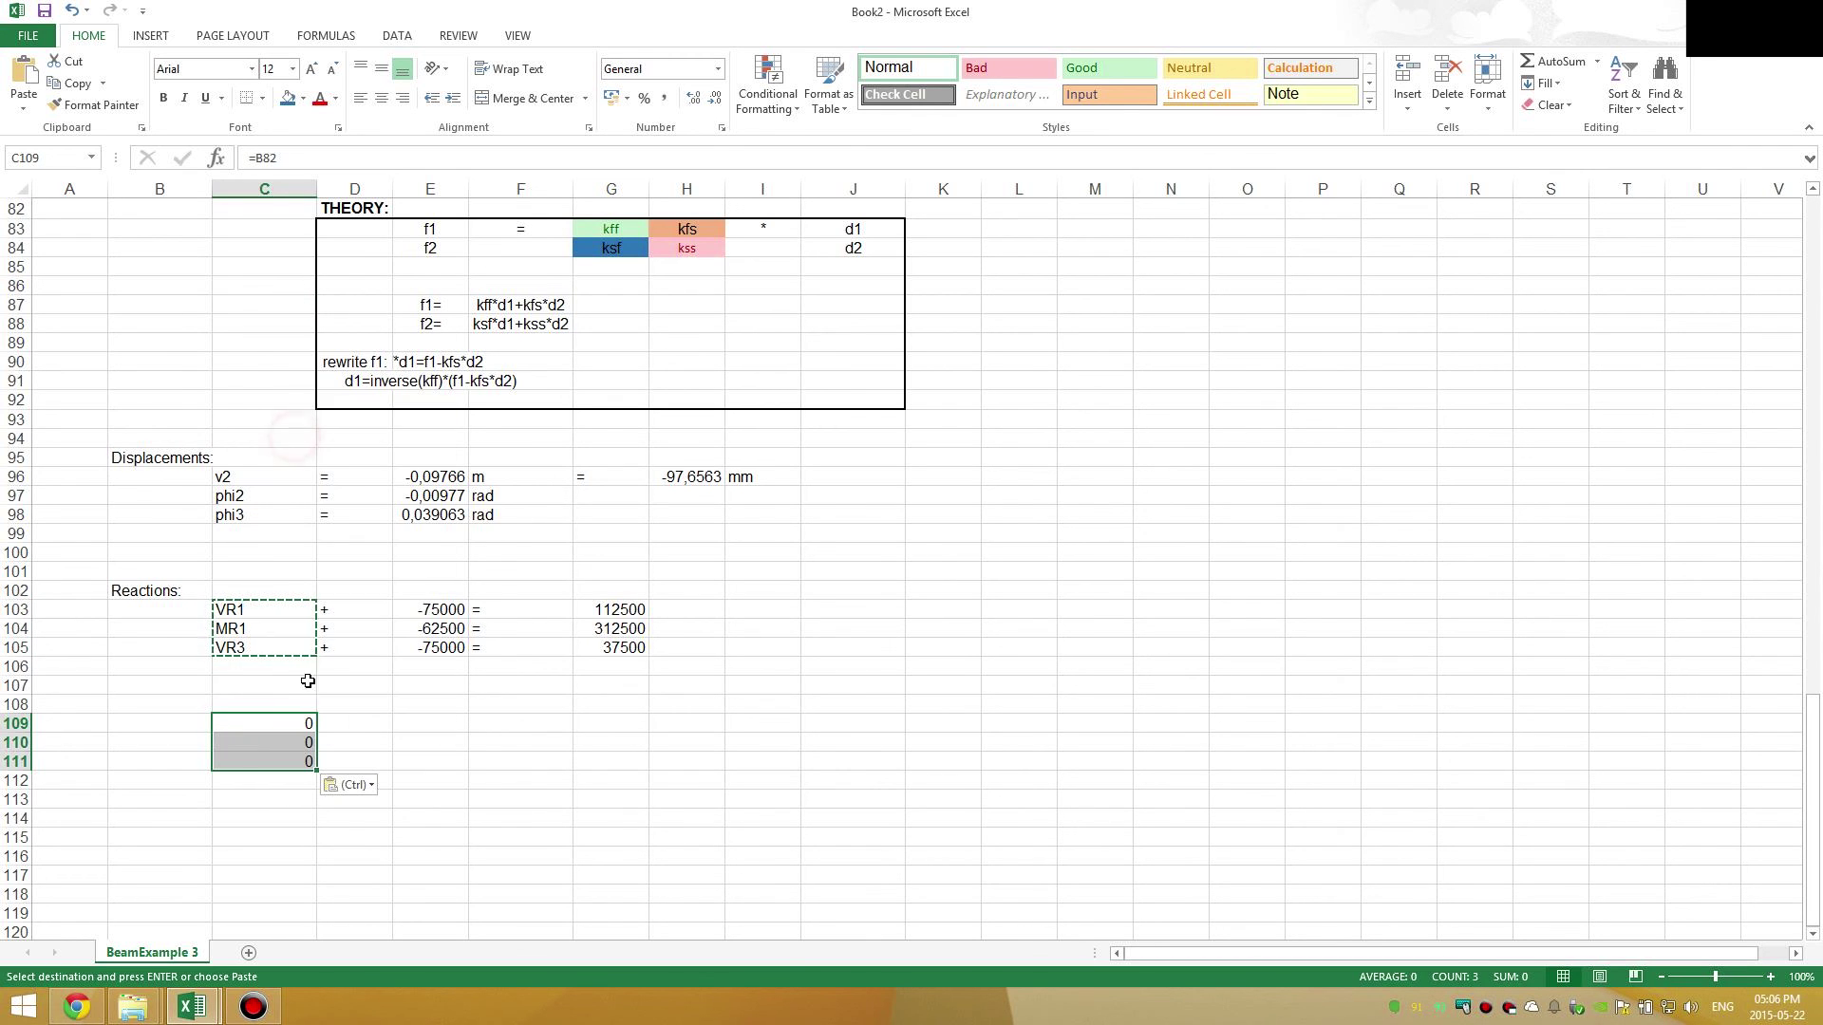
click(353, 782)
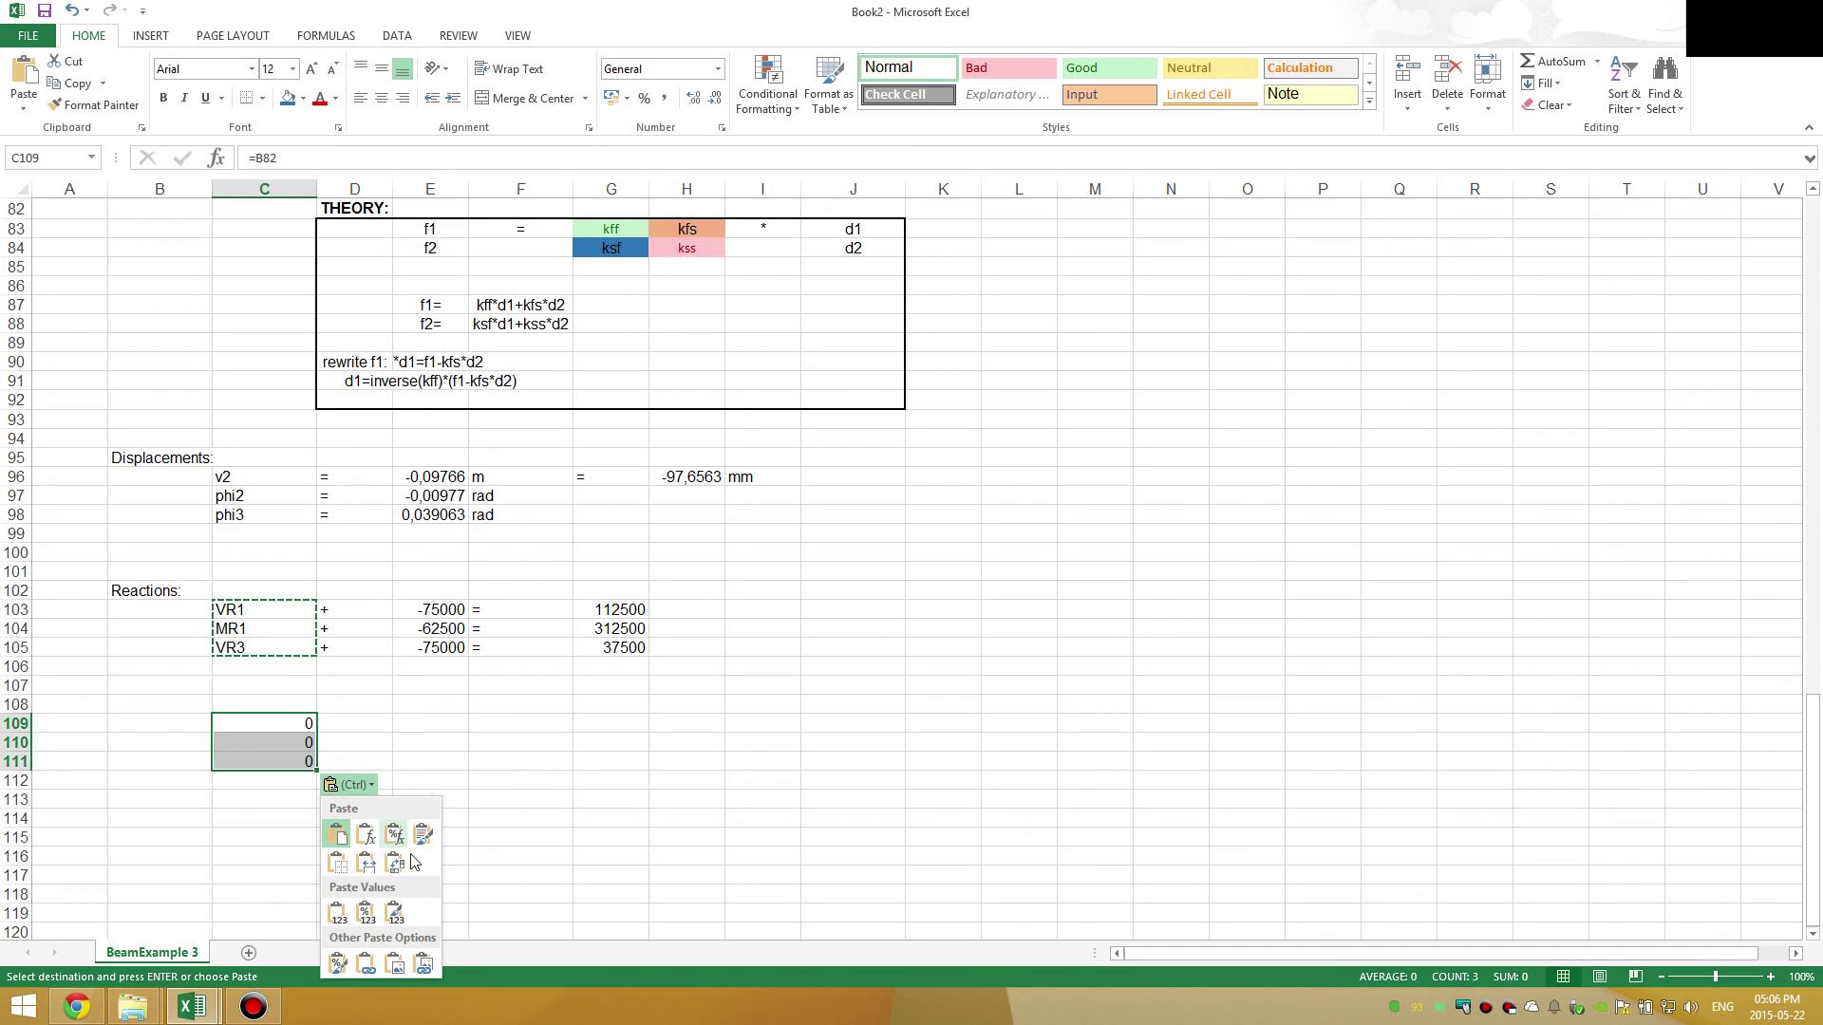
click(422, 966)
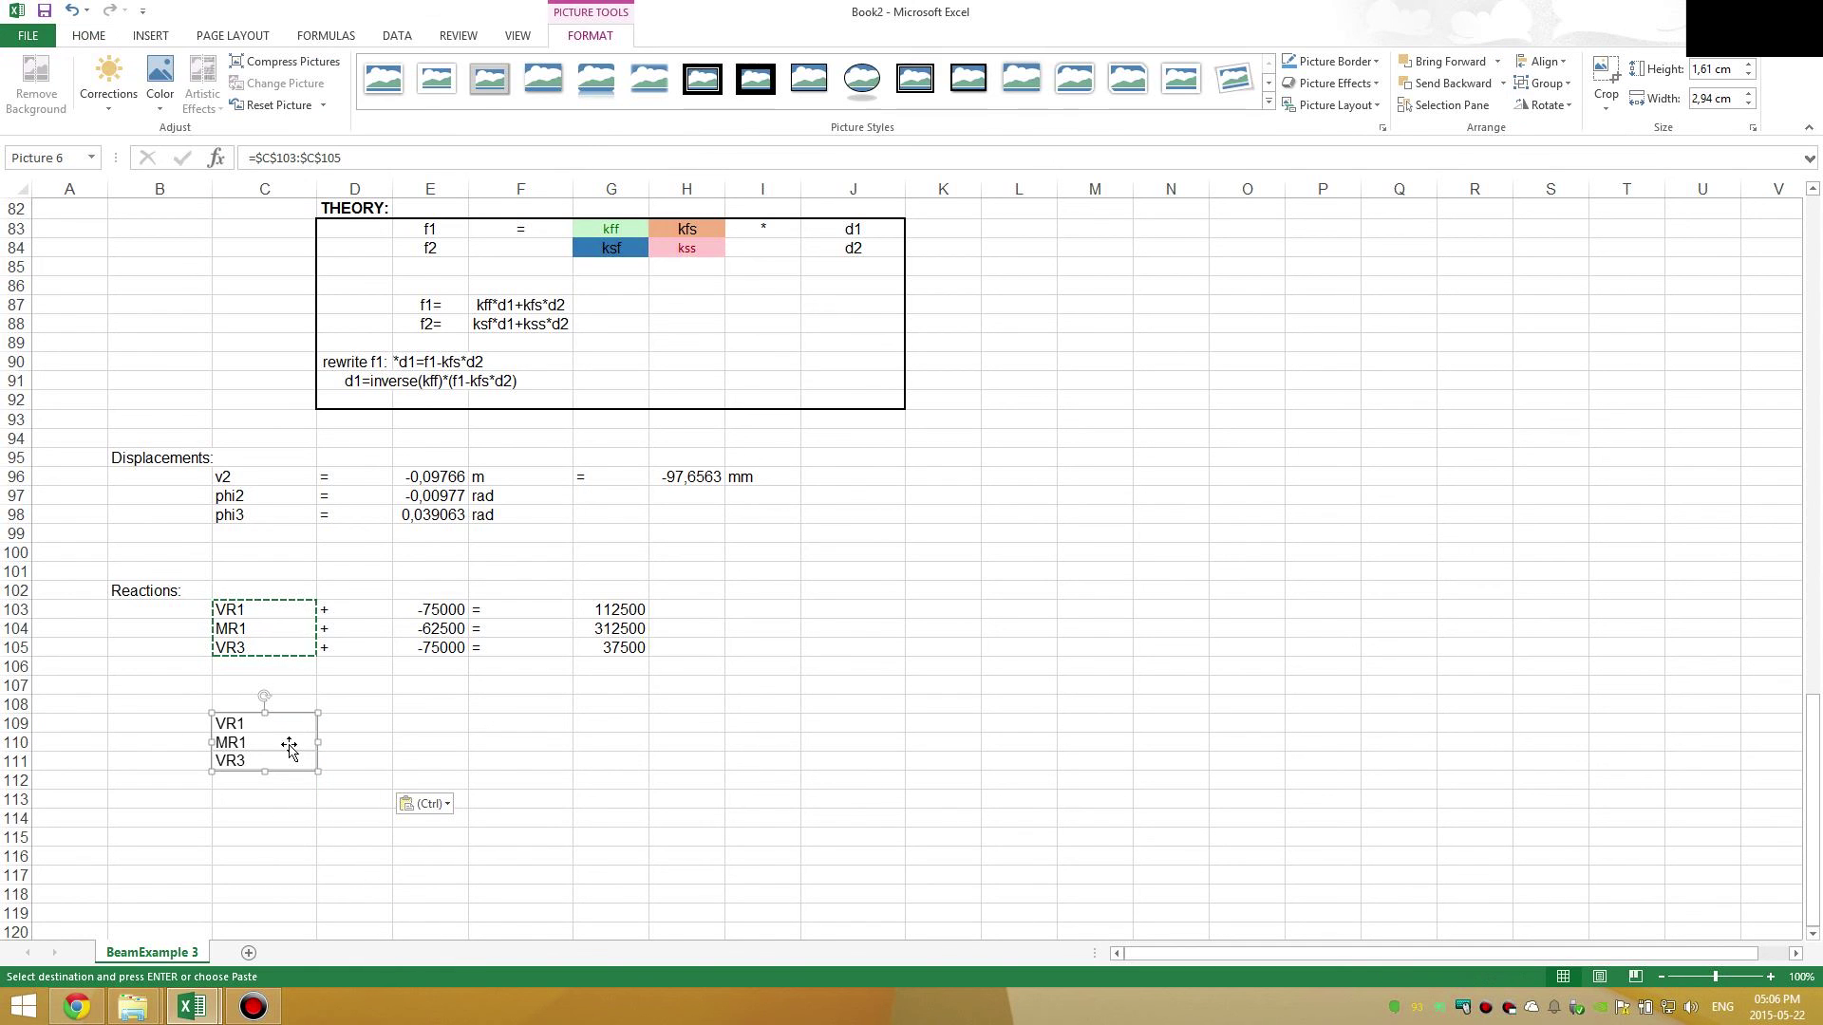
key(Delete)
- Paste the copied reaction labels as links into C109:C111 and fill D109:D111 with equals signs
right_click(275, 723)
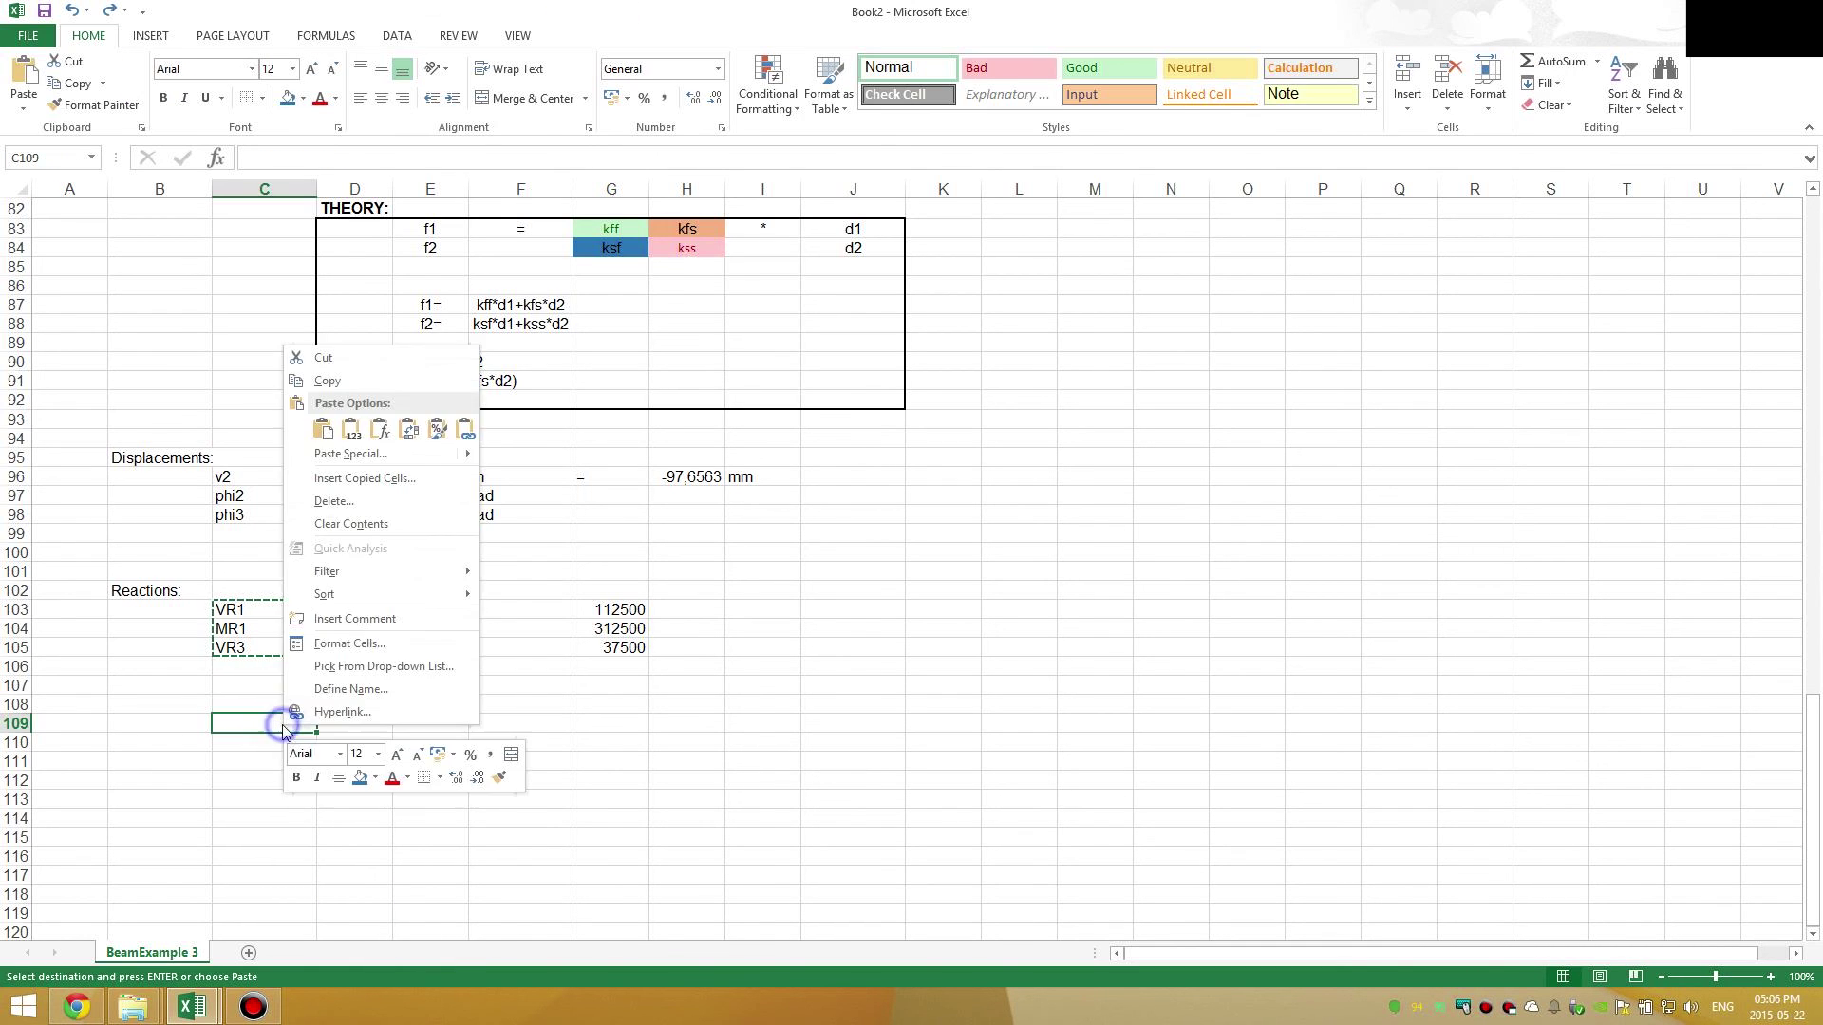
click(459, 432)
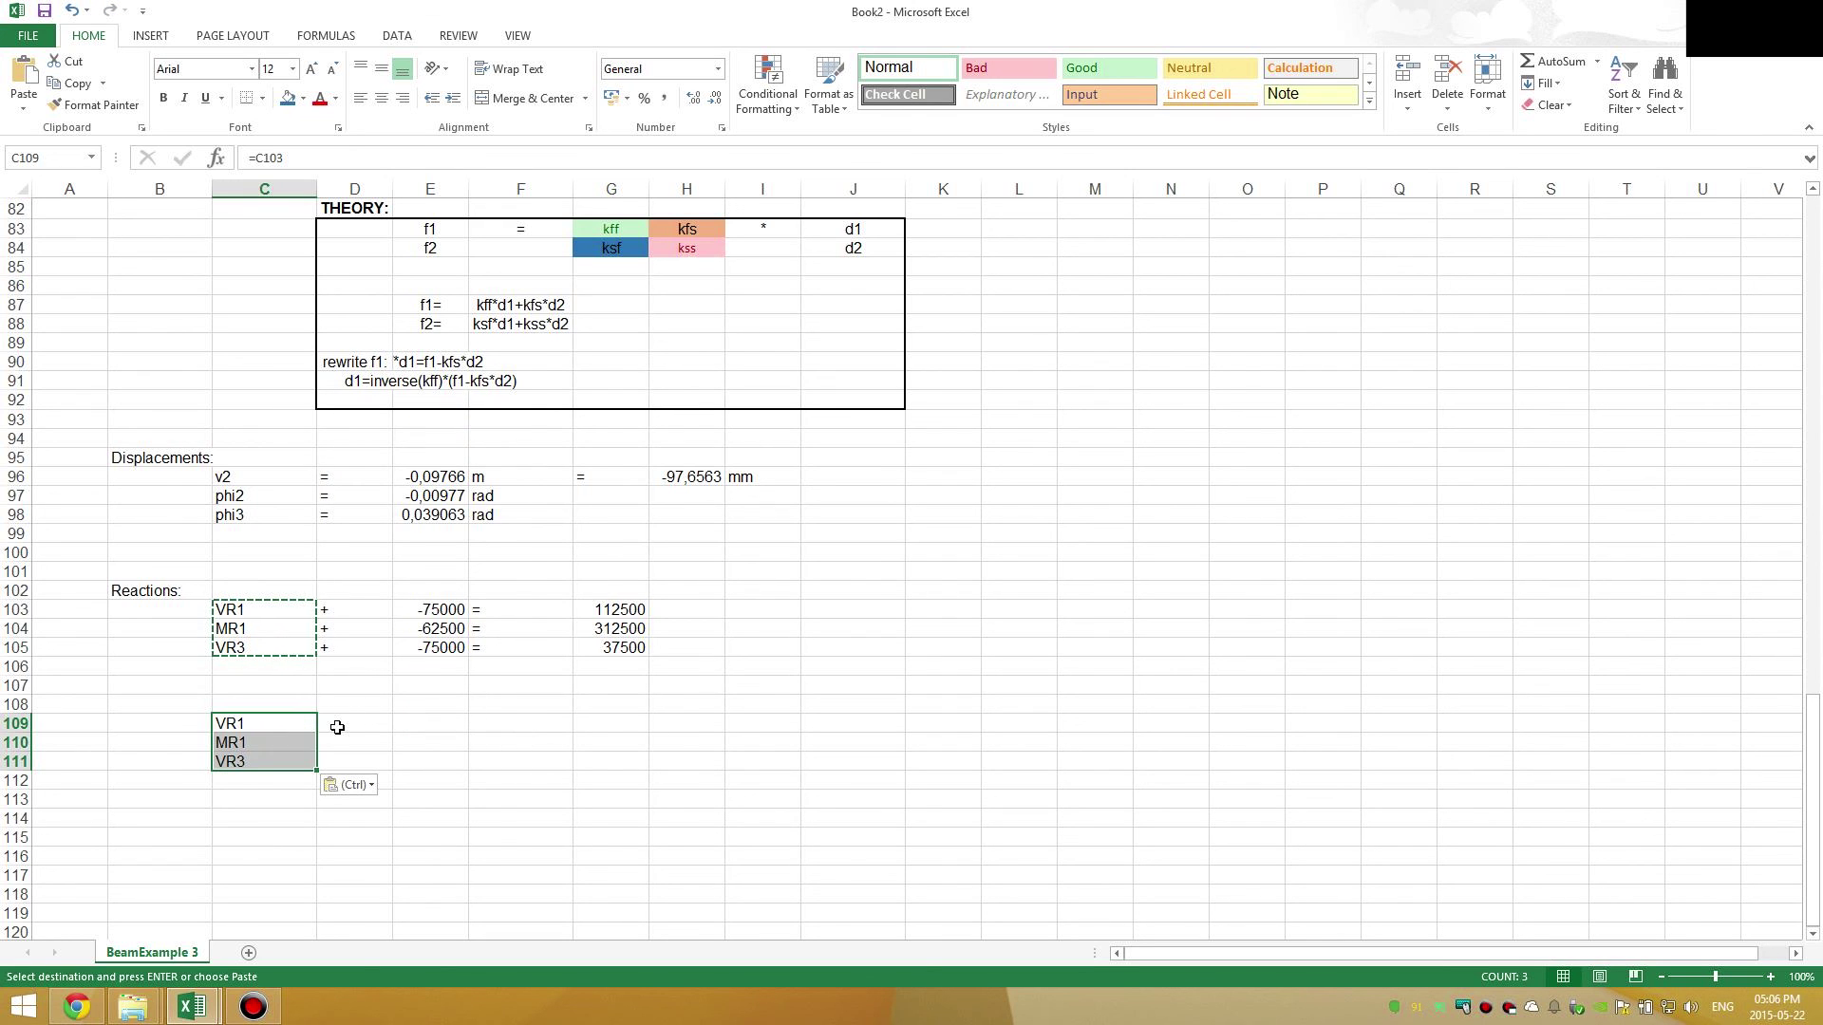
drag(346, 721, 346, 759)
text(=)
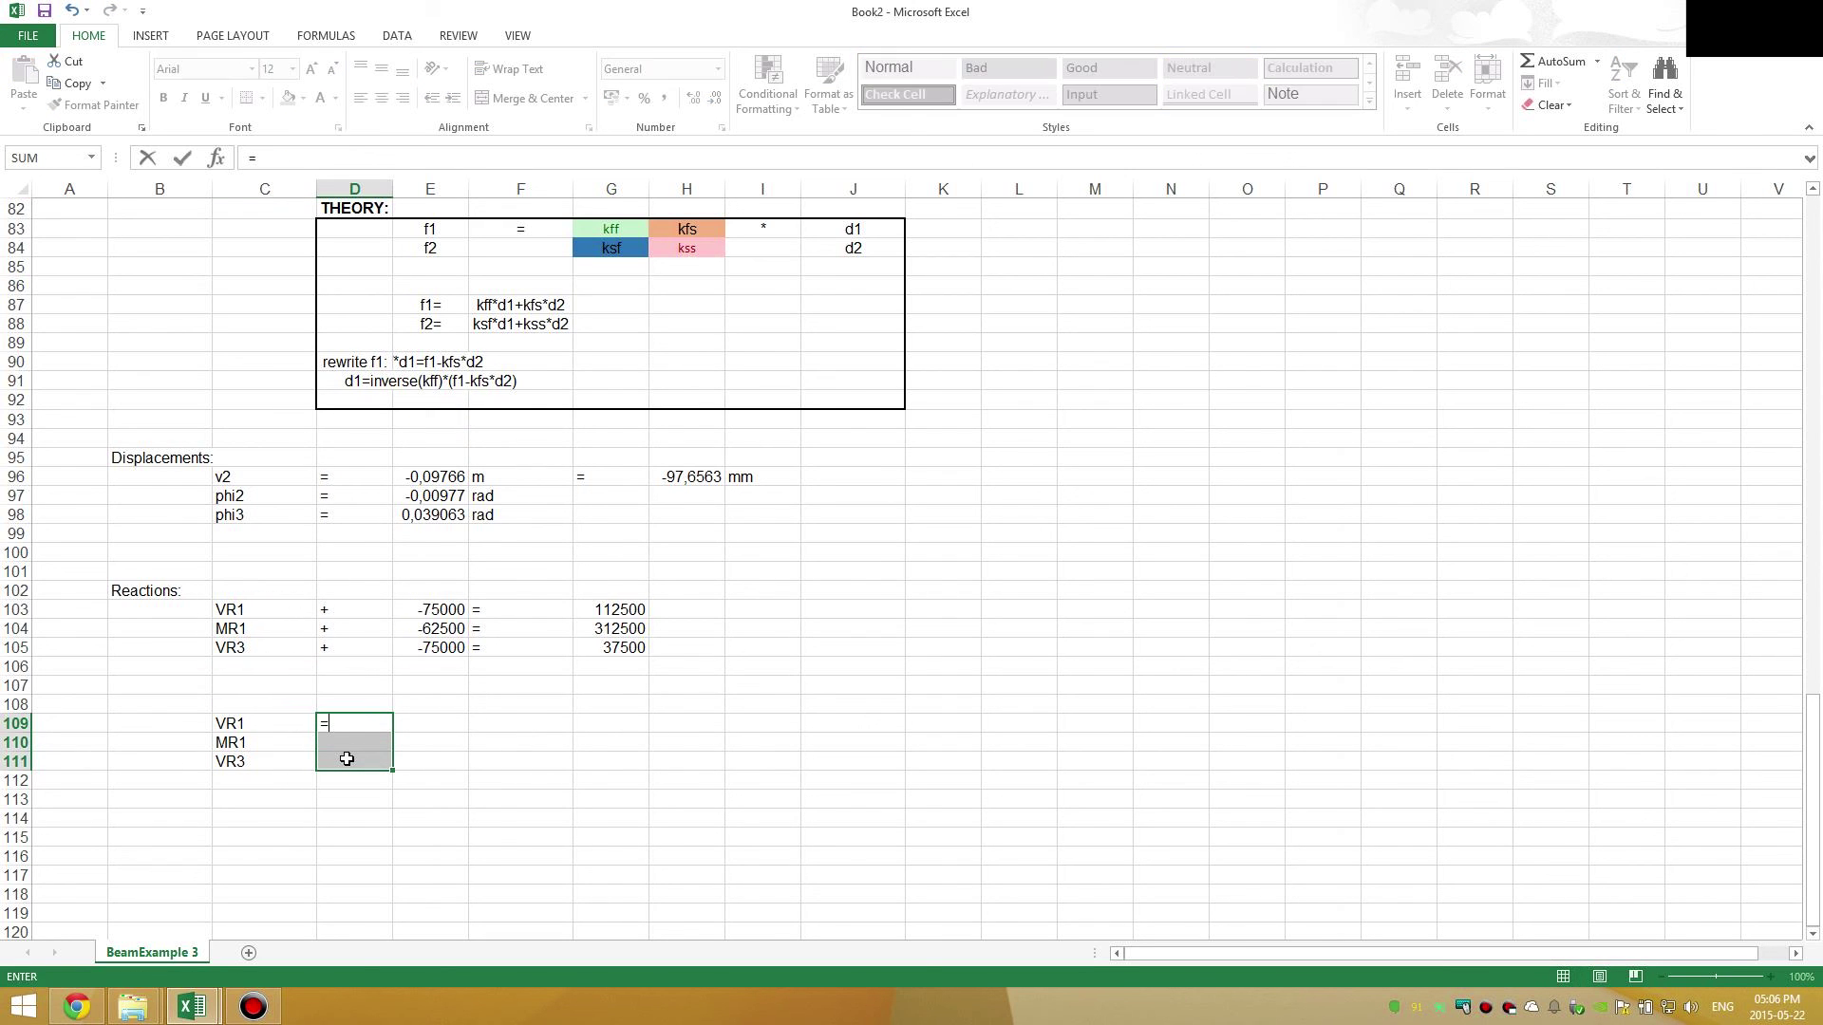
- Calculate the reactions in E109:E111 with the array formula =G103:G105-E103:E105
drag(420, 730, 427, 757)
text(=)
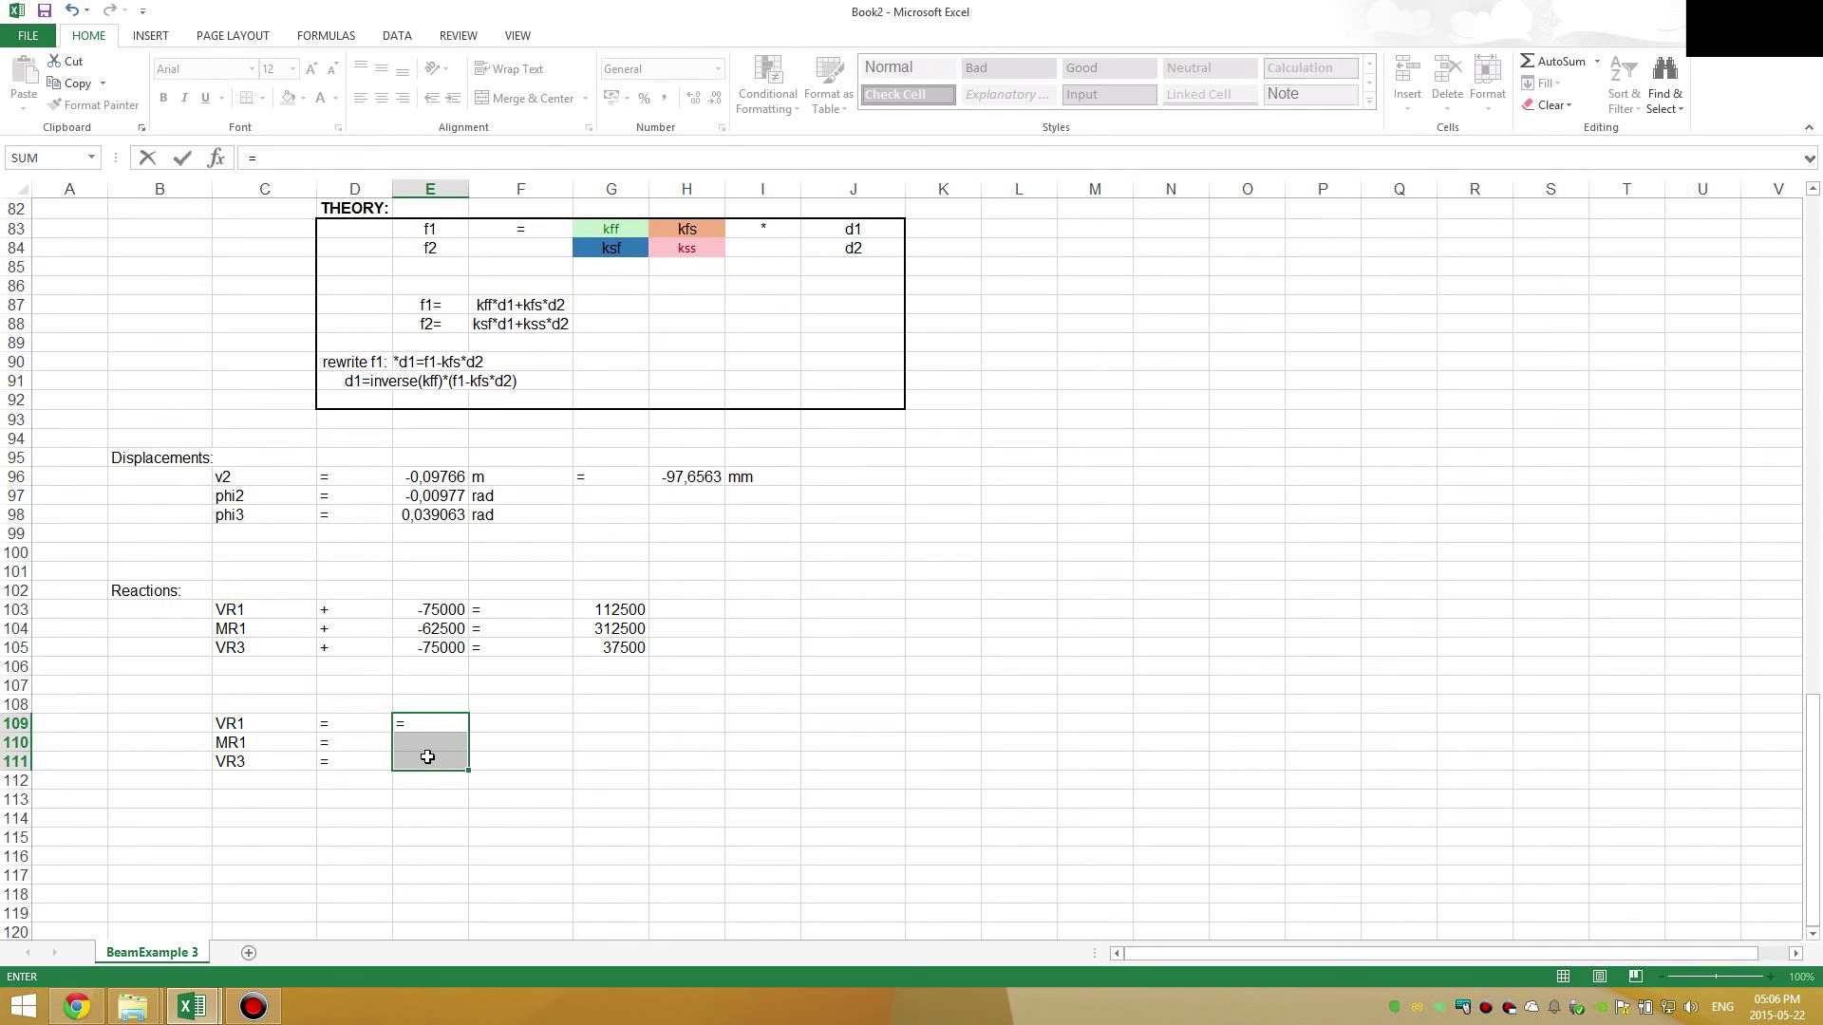
drag(607, 609, 608, 652)
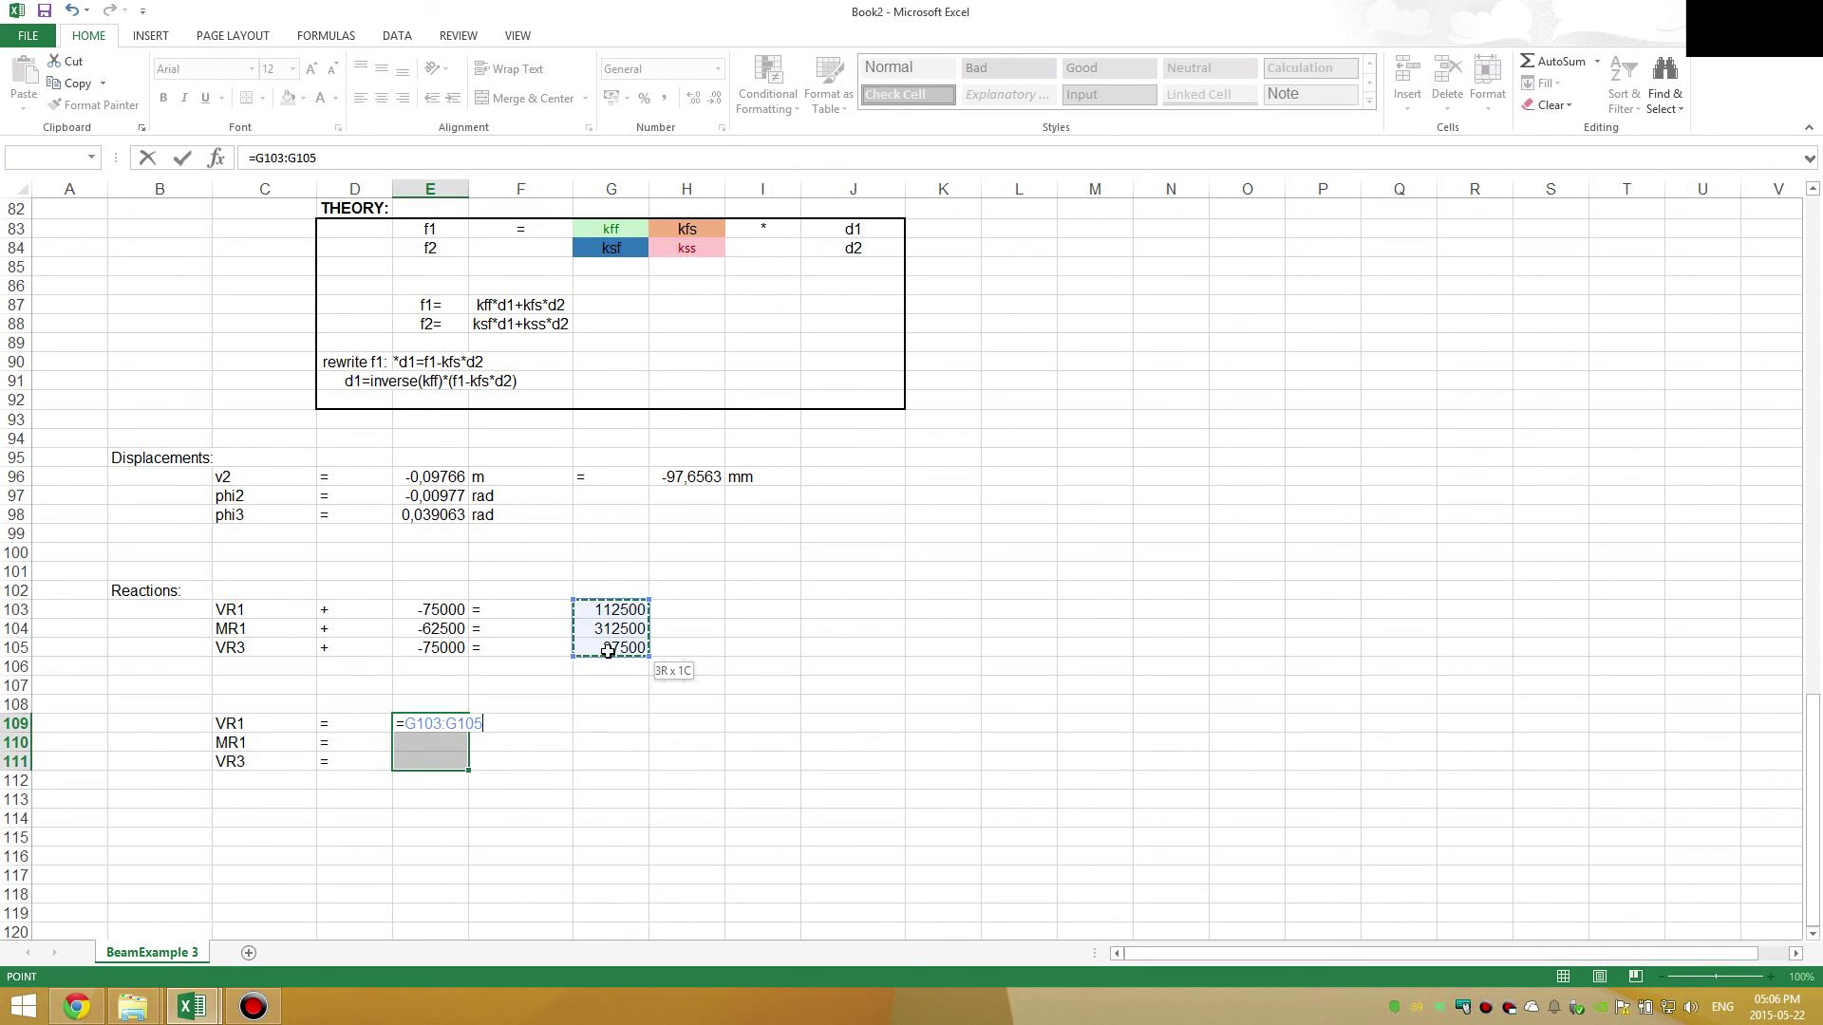
text(-)
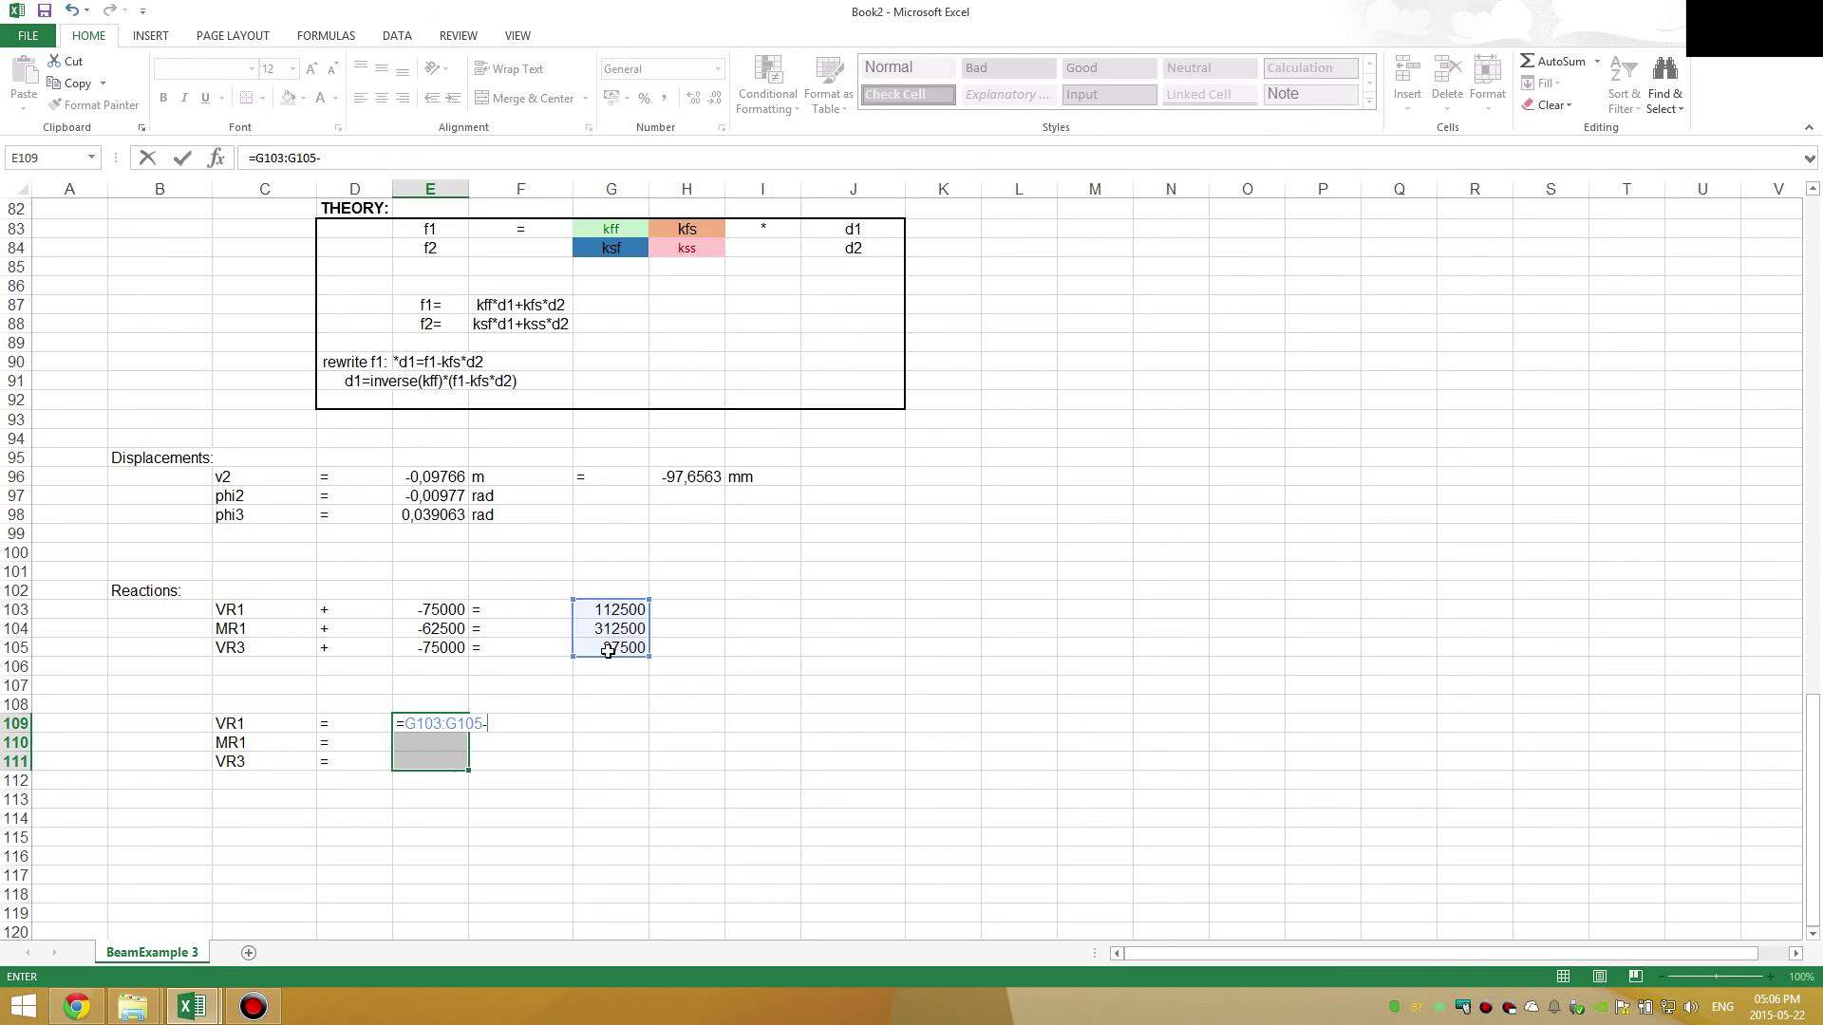
click(438, 611)
drag(438, 622, 439, 638)
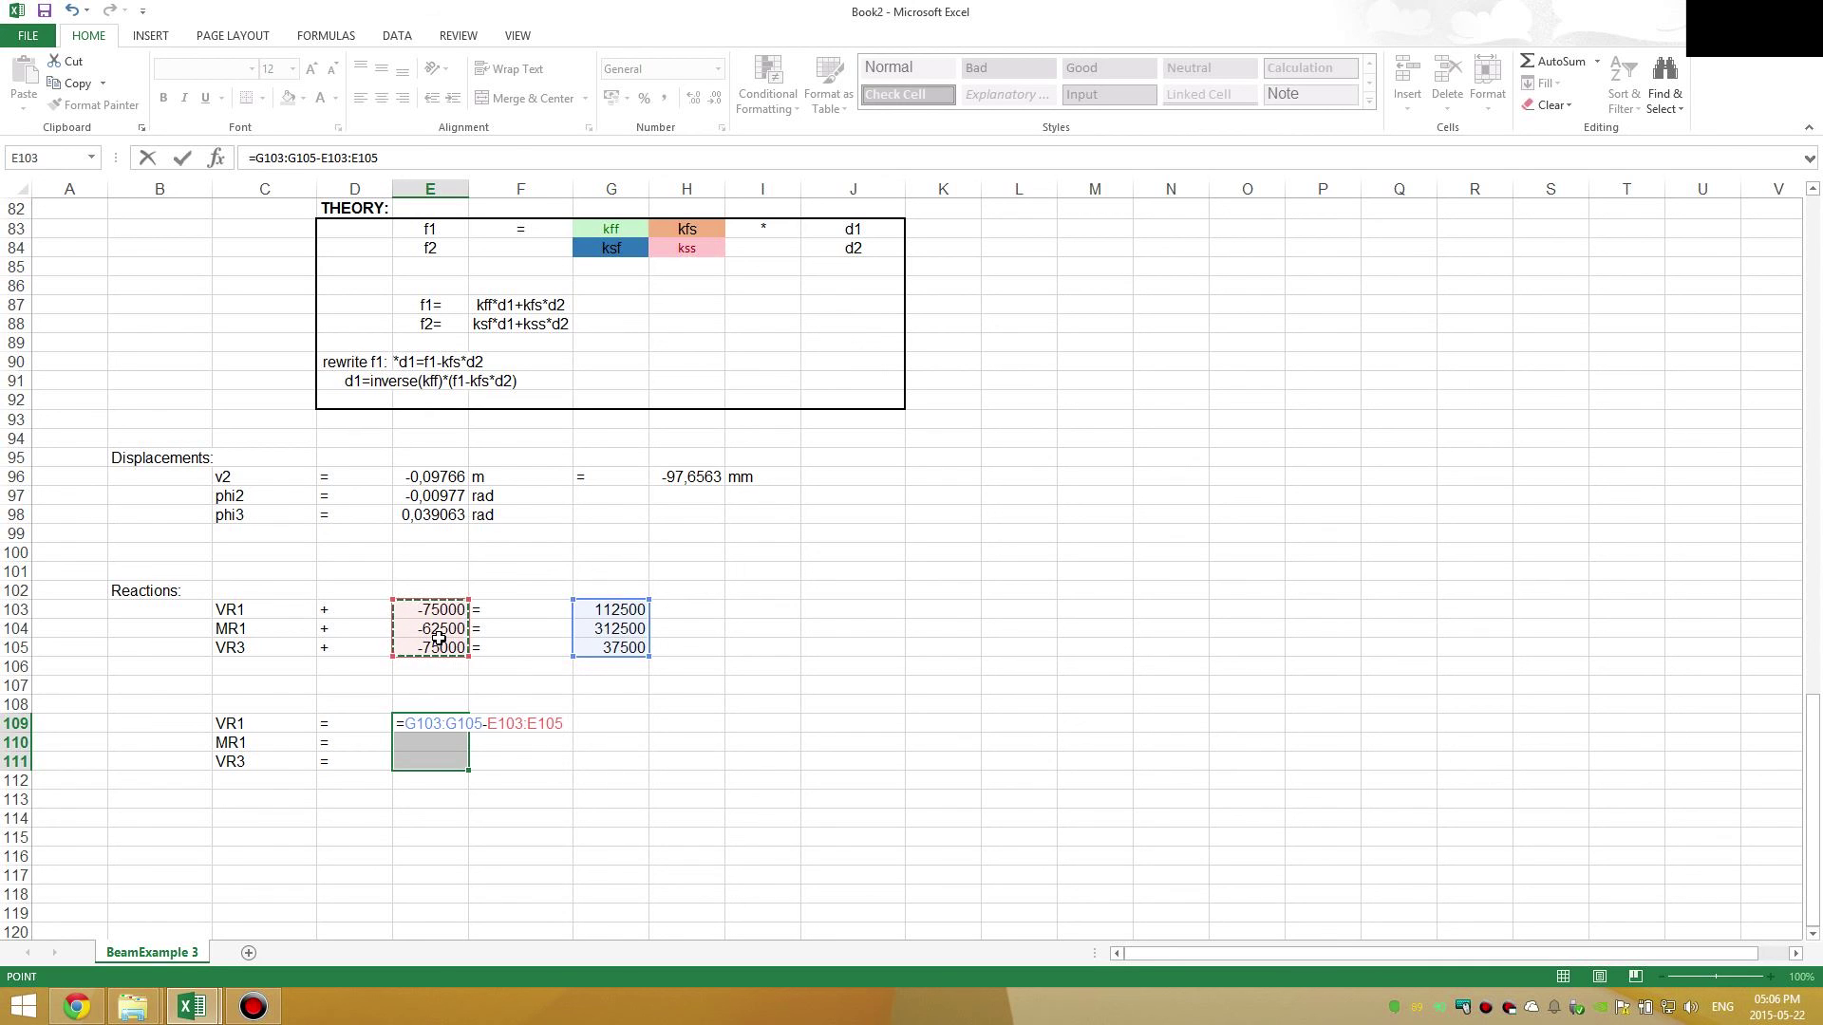
key(ctrl+shift+Return)
- Label the reaction units in F109:F111 as N for VR1, Nm for MR1 and N for VR3
click(530, 724)
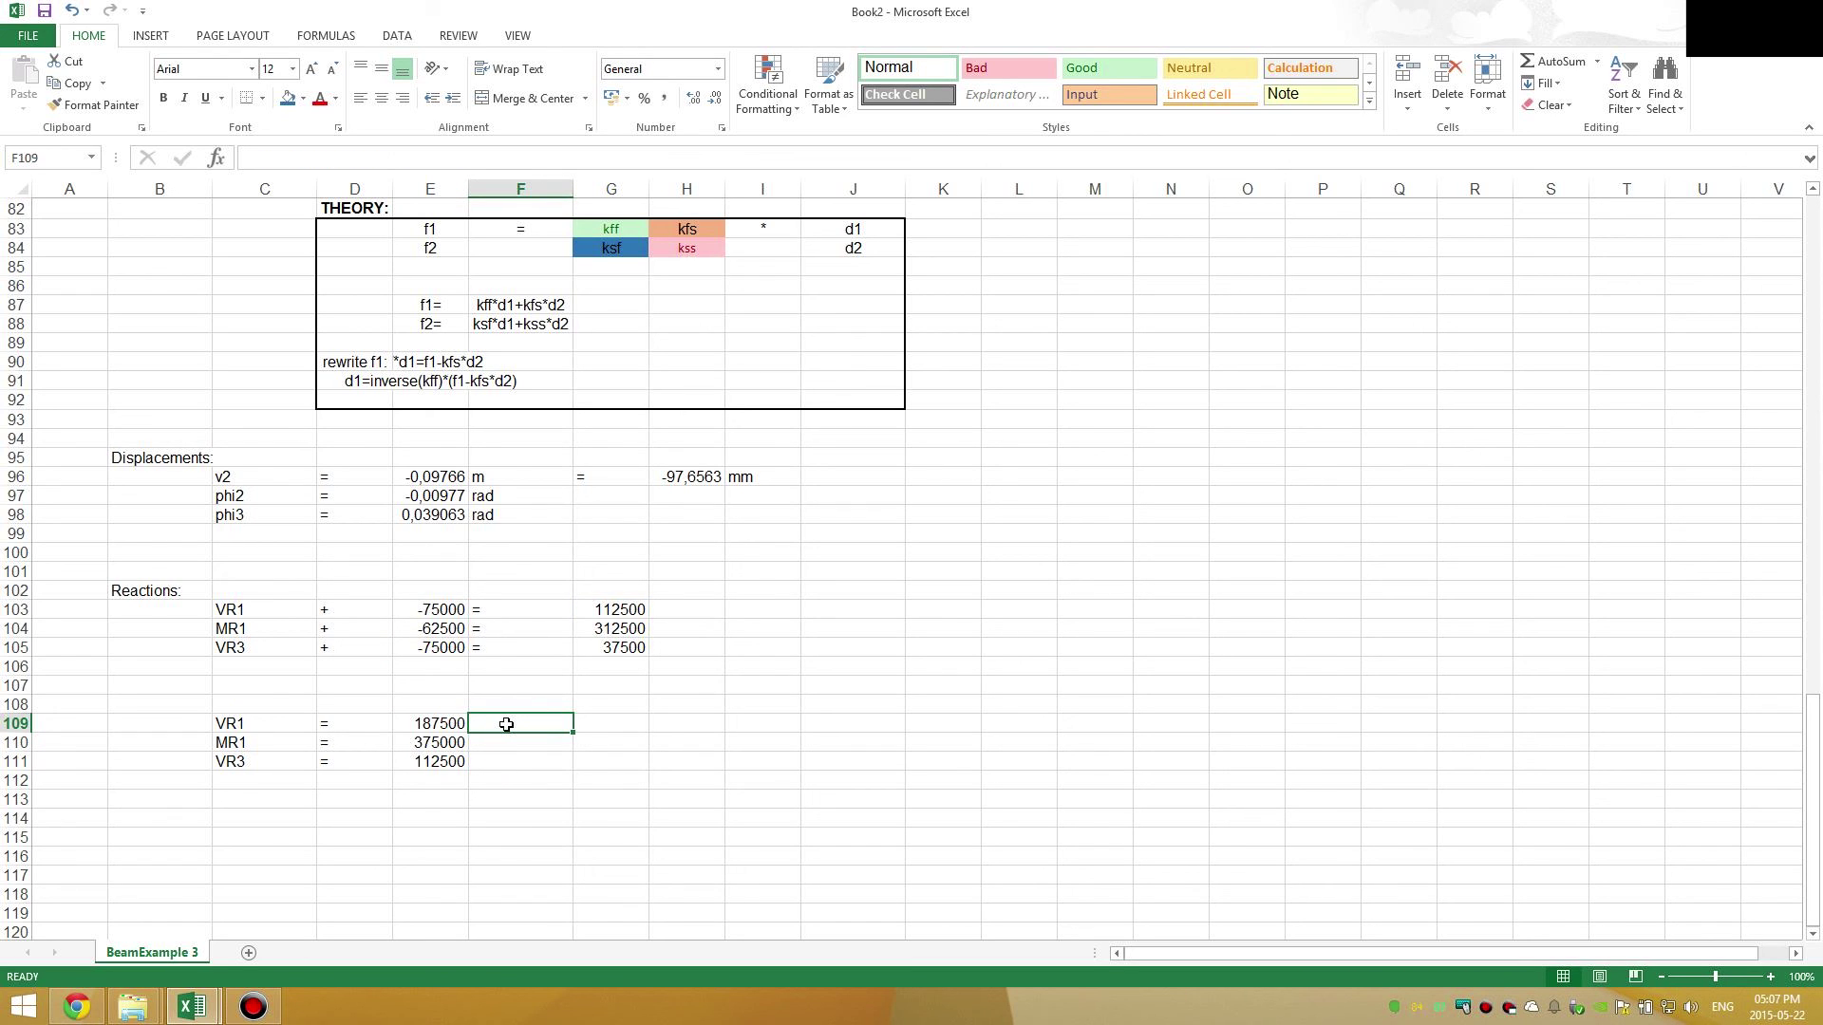
text(N)
key(Return)
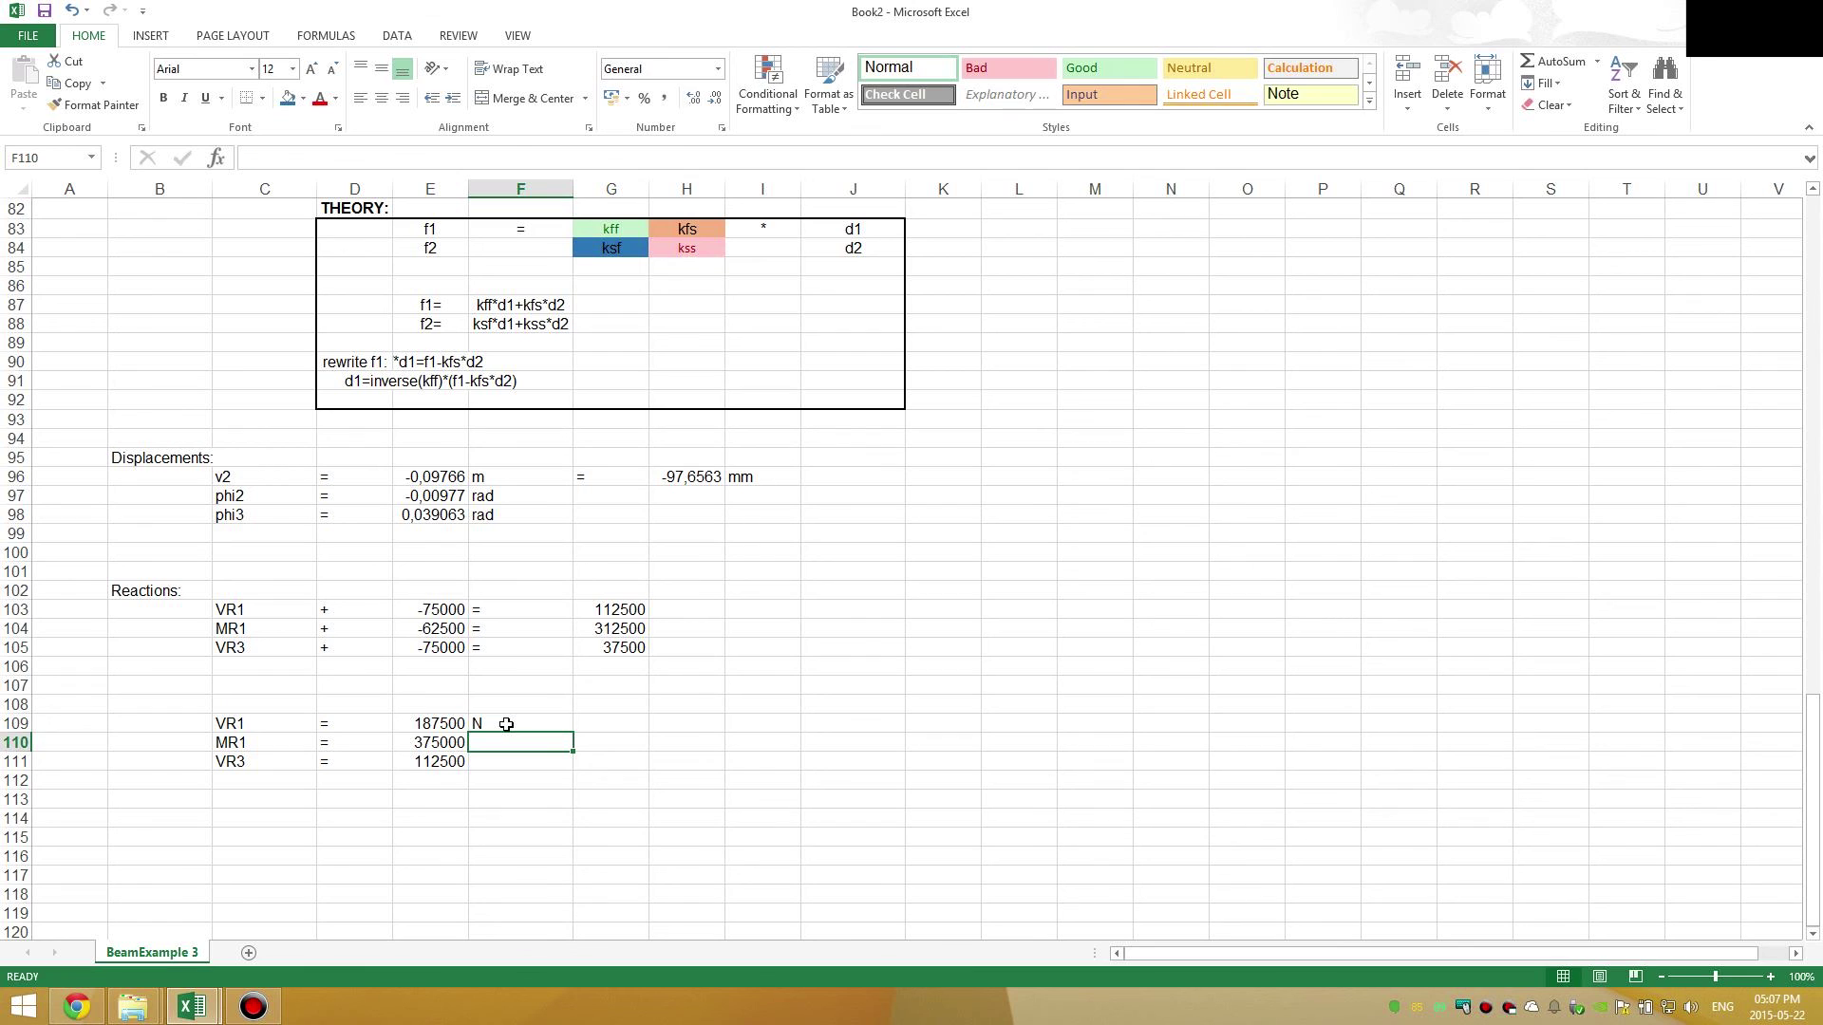
text(Nm)
key(Return)
text(Nm)
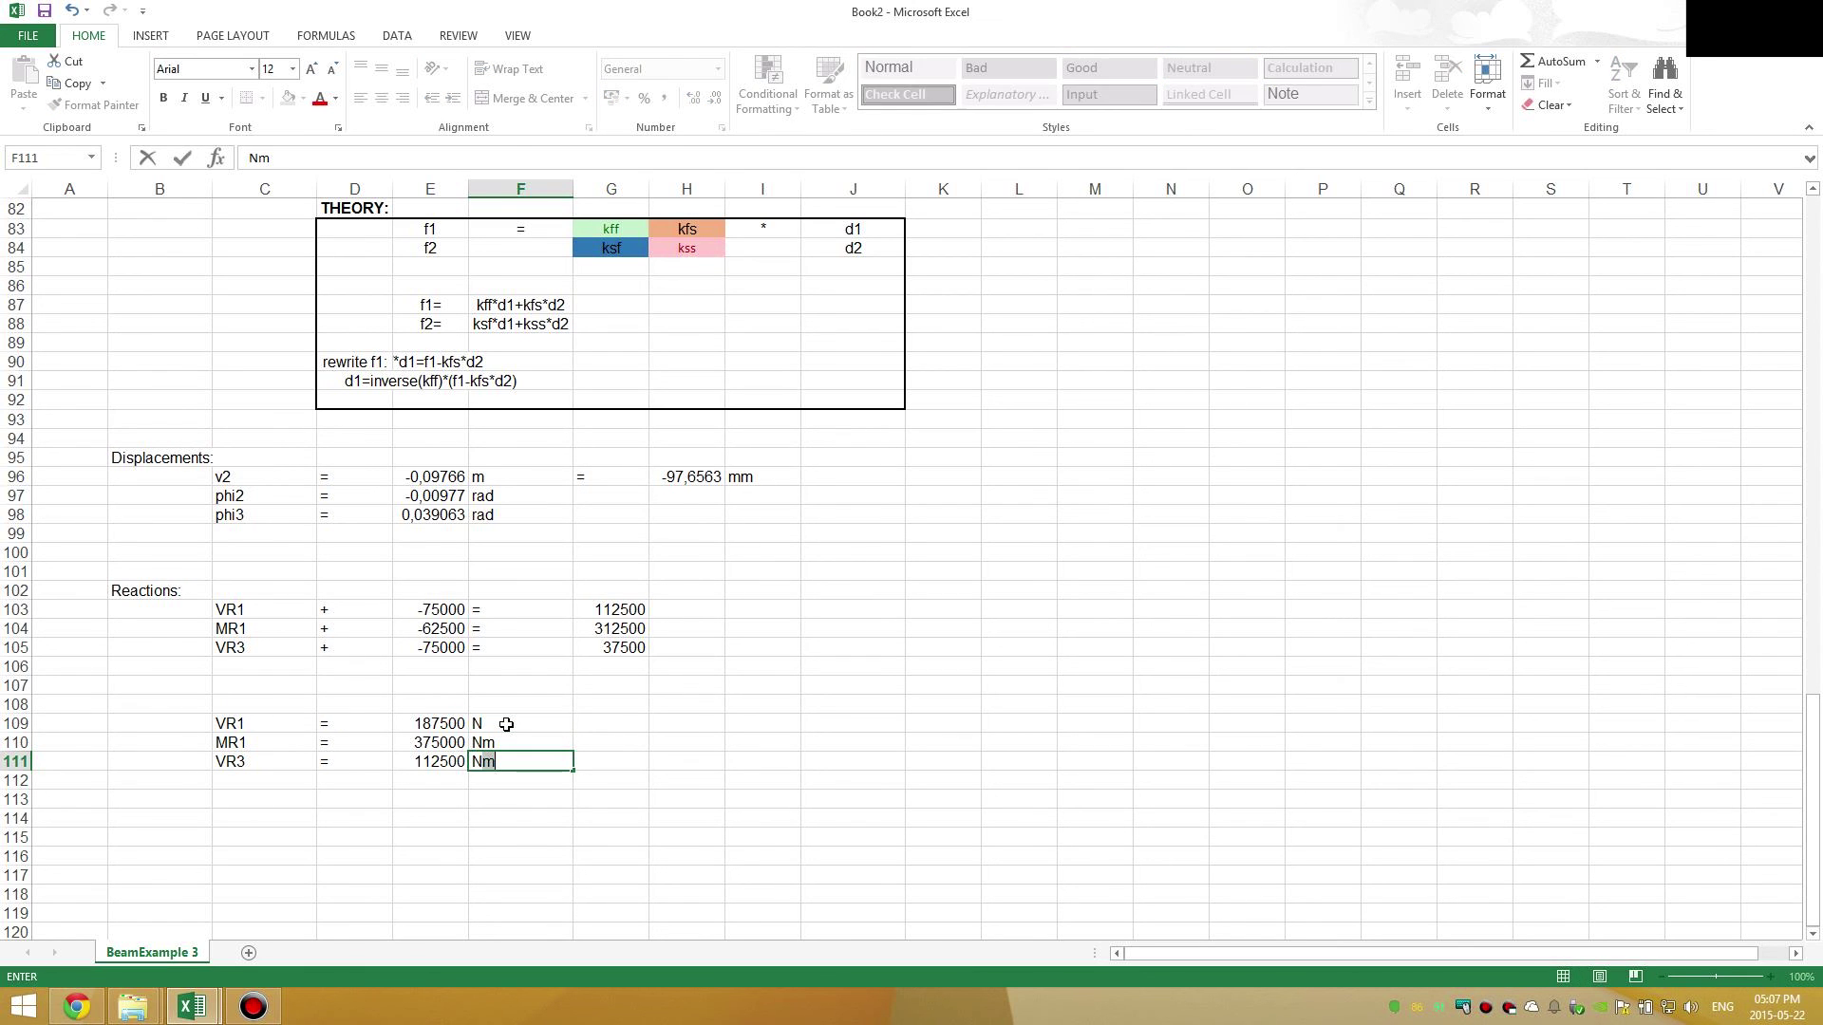
key(Return)
key(Up)
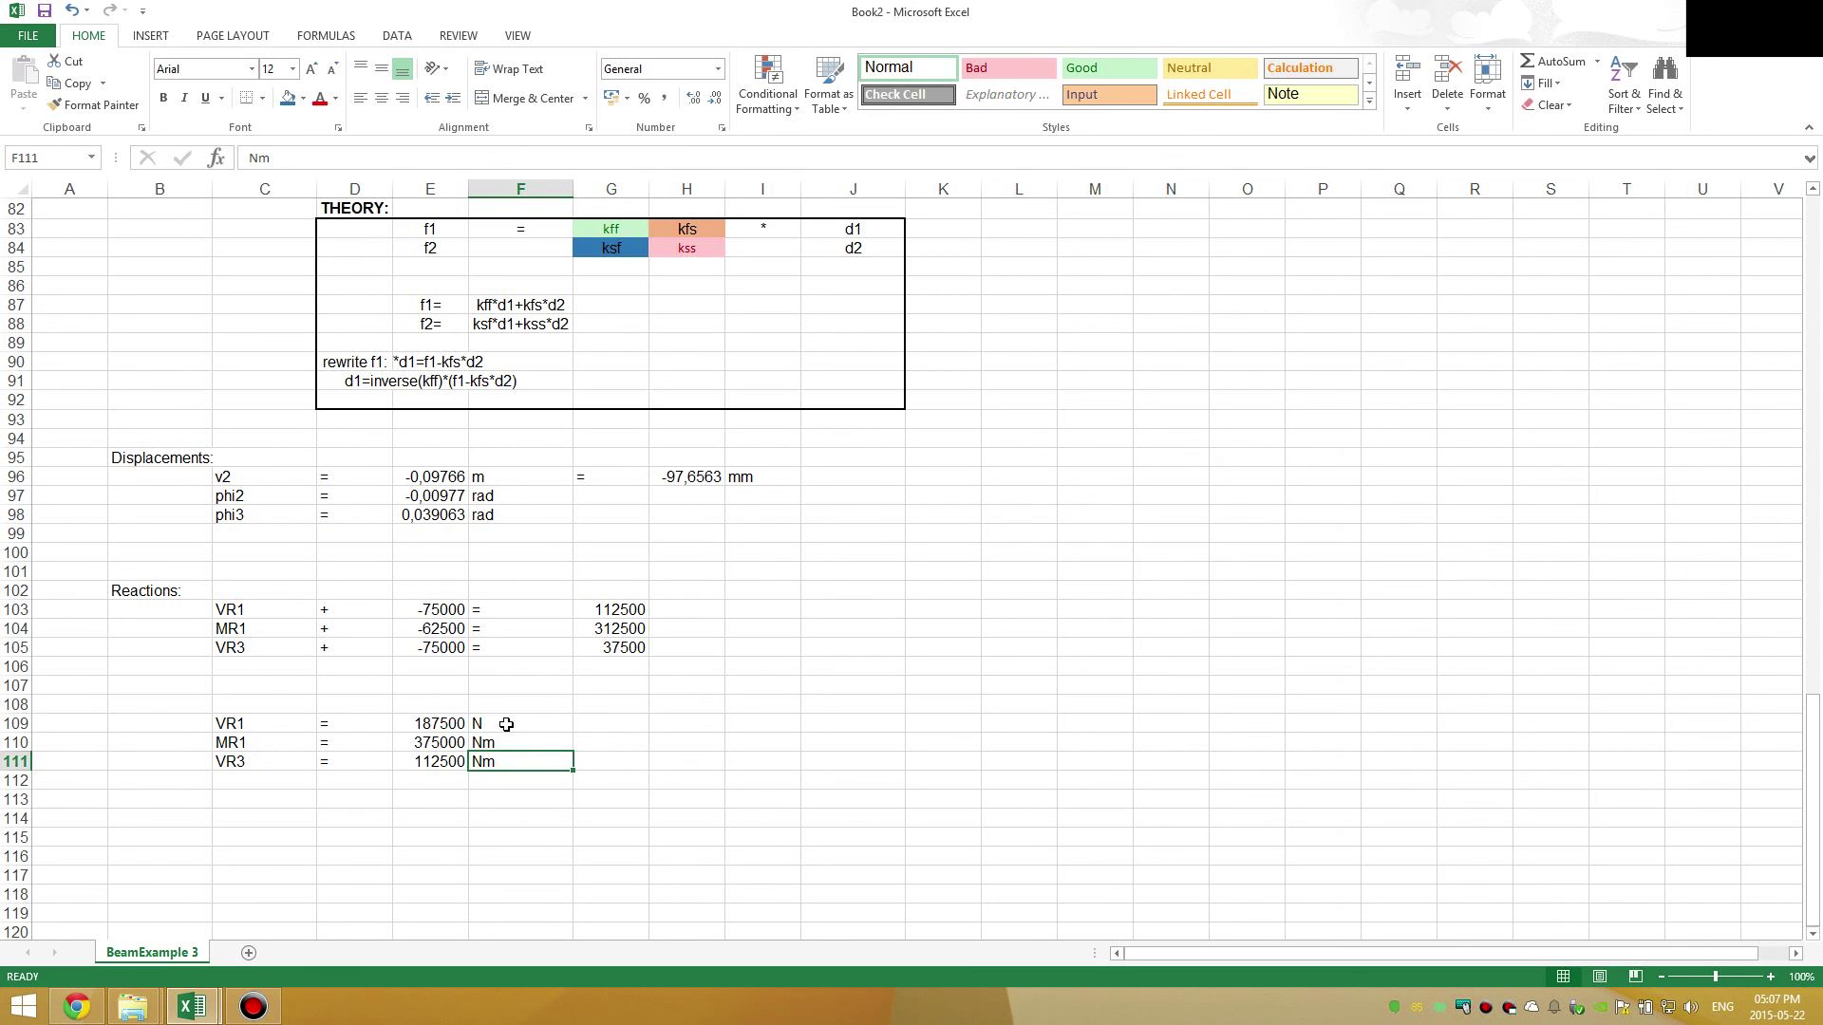
text(N)
key(Return)
- Convert the VR1 reaction to kilonewtons with an equals sign in G109, =E109/1000 in H109 and the unit kN in I109
key(Up)
key(Up)
key(Up)
key(Right)
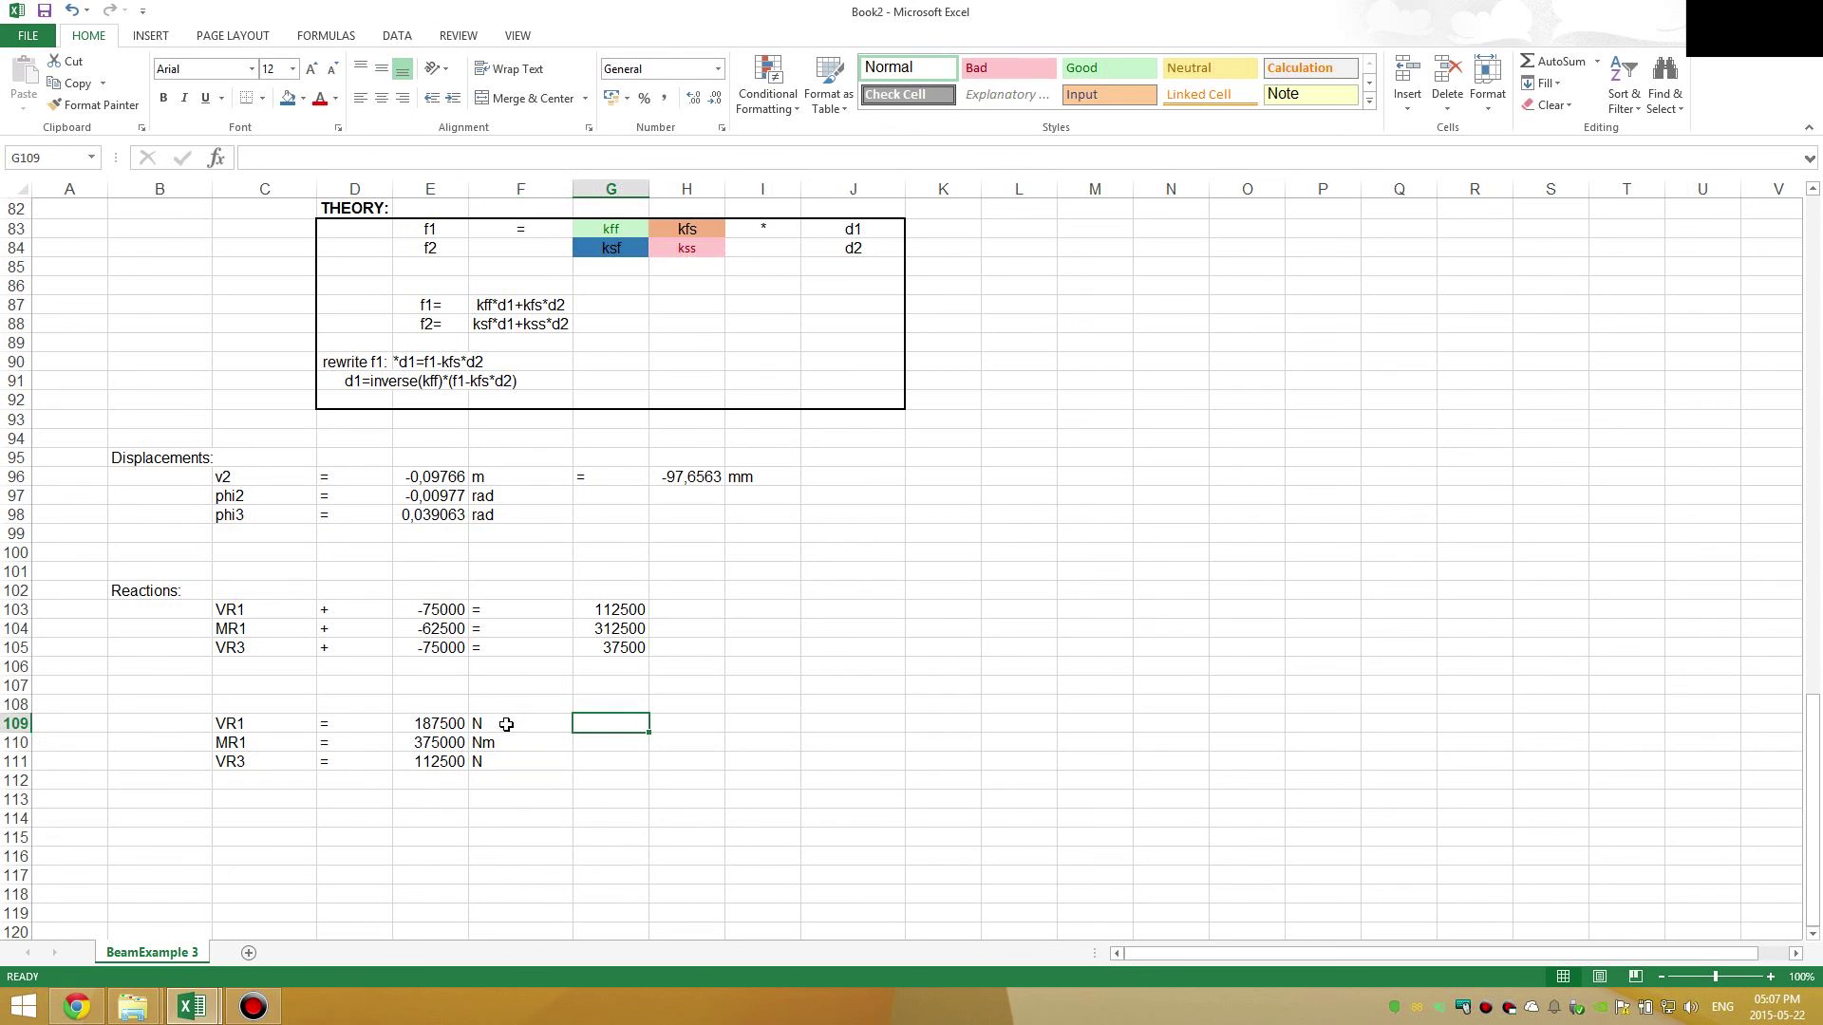
text(=)
key(Tab)
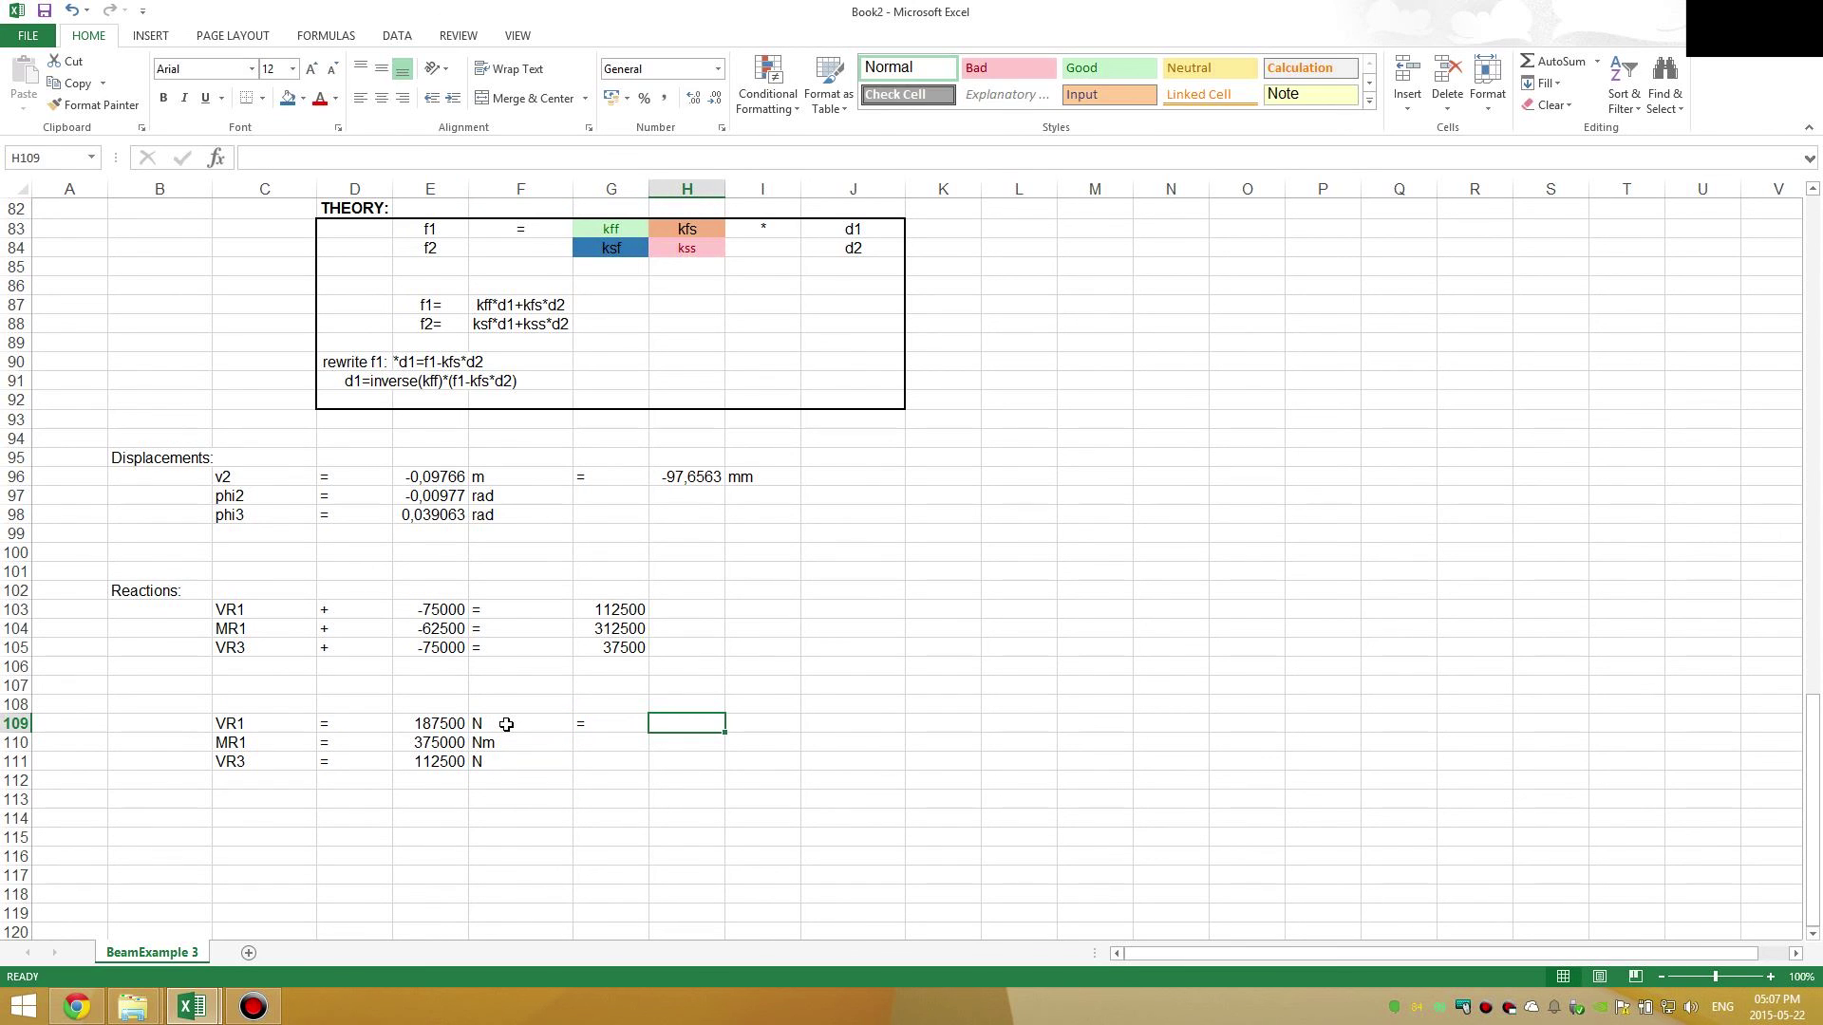
text(=)
click(453, 724)
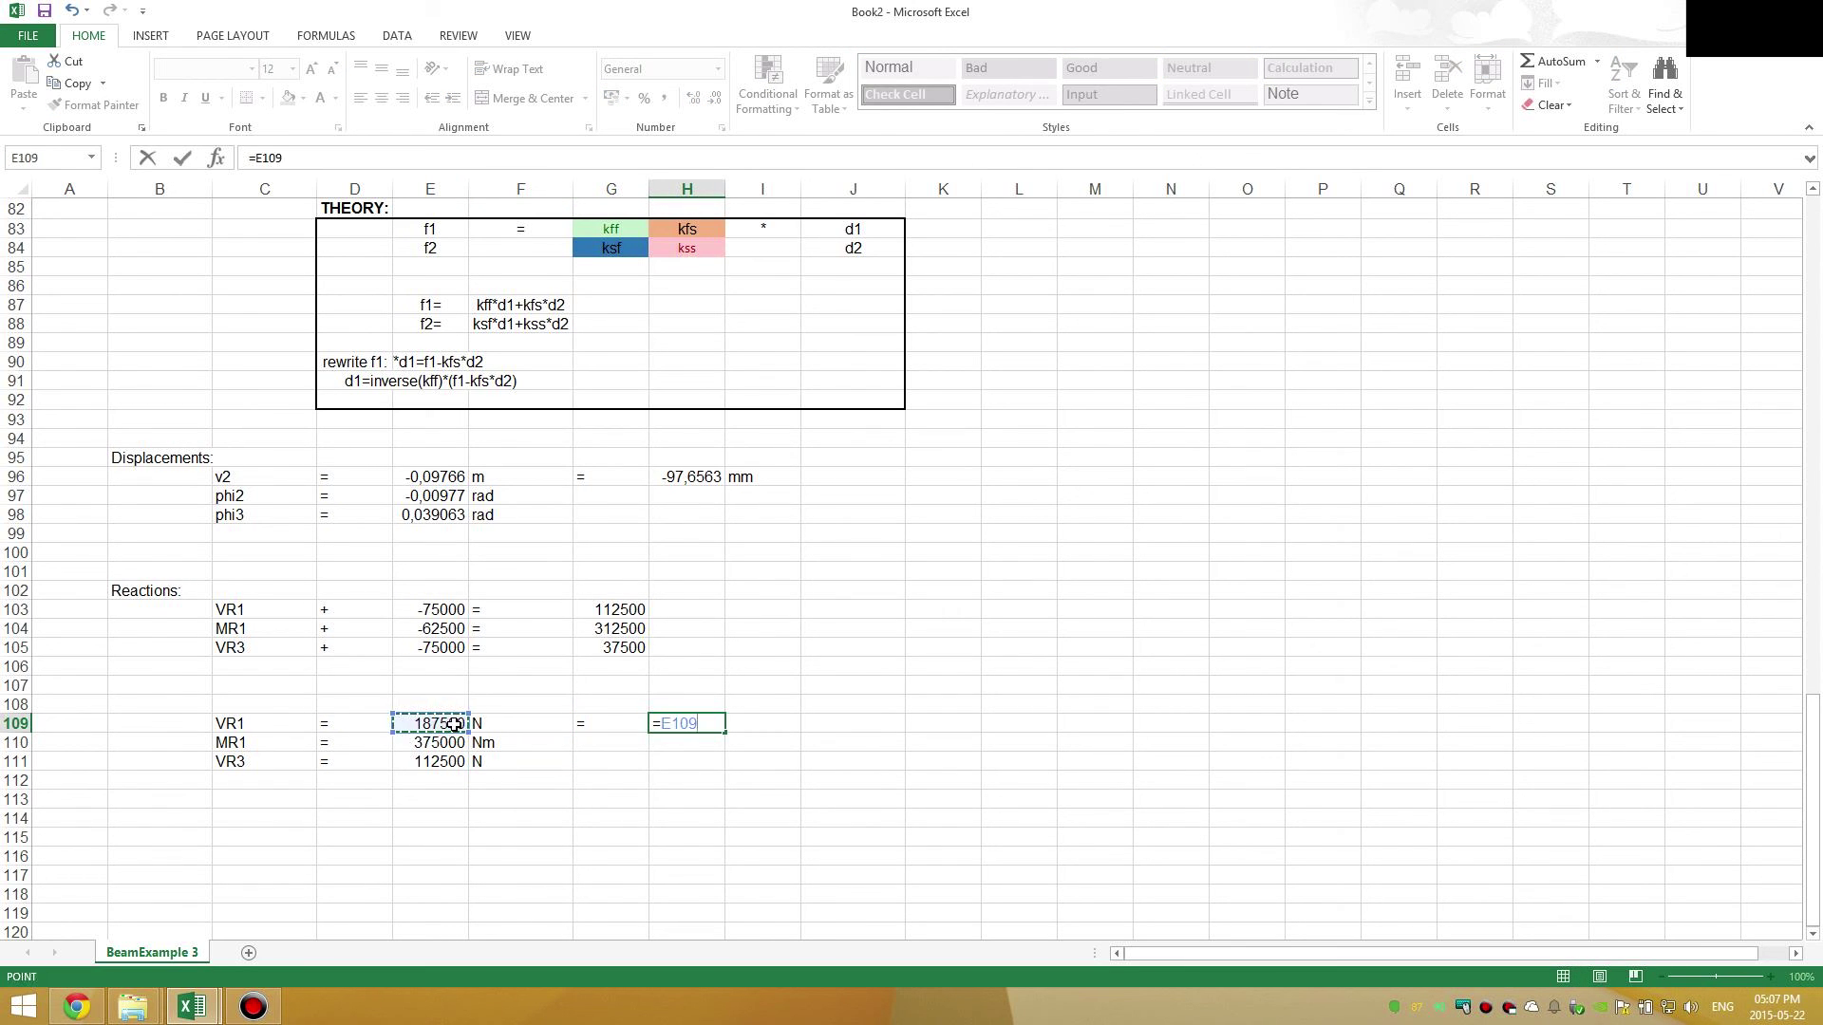
text(/1000)
key(Tab)
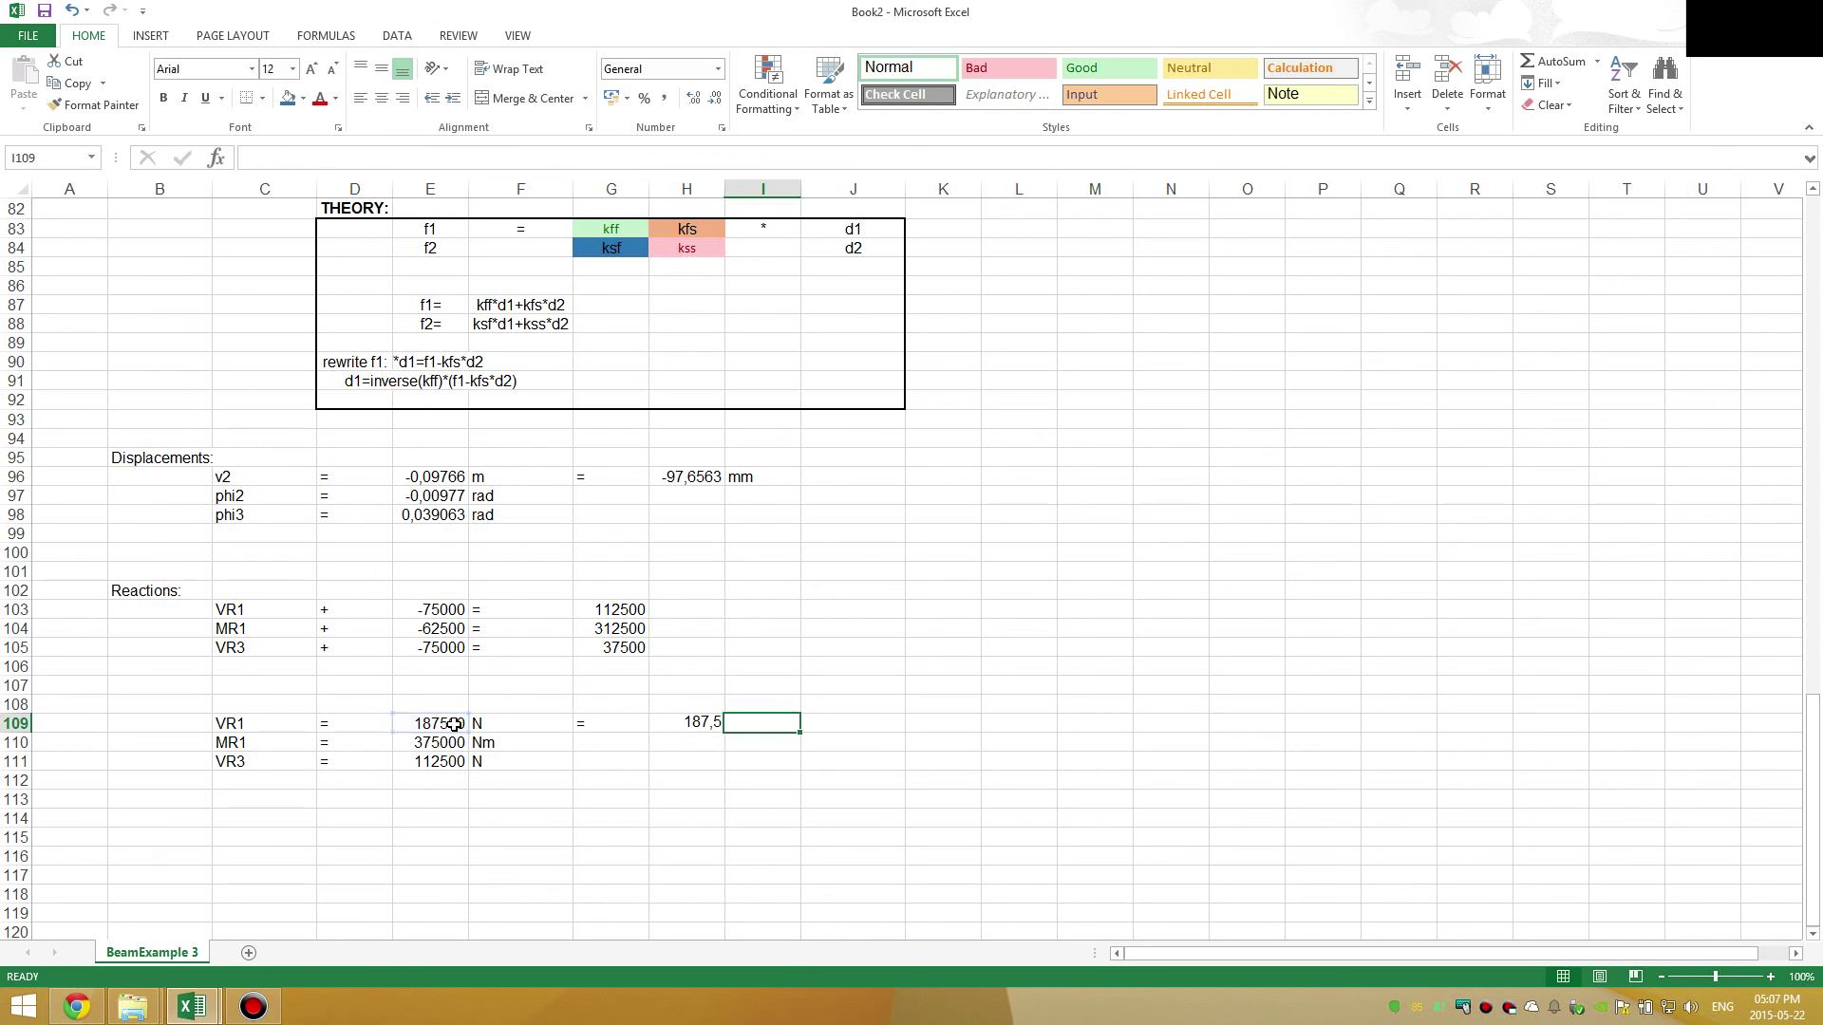
text(kN)
key(Return)
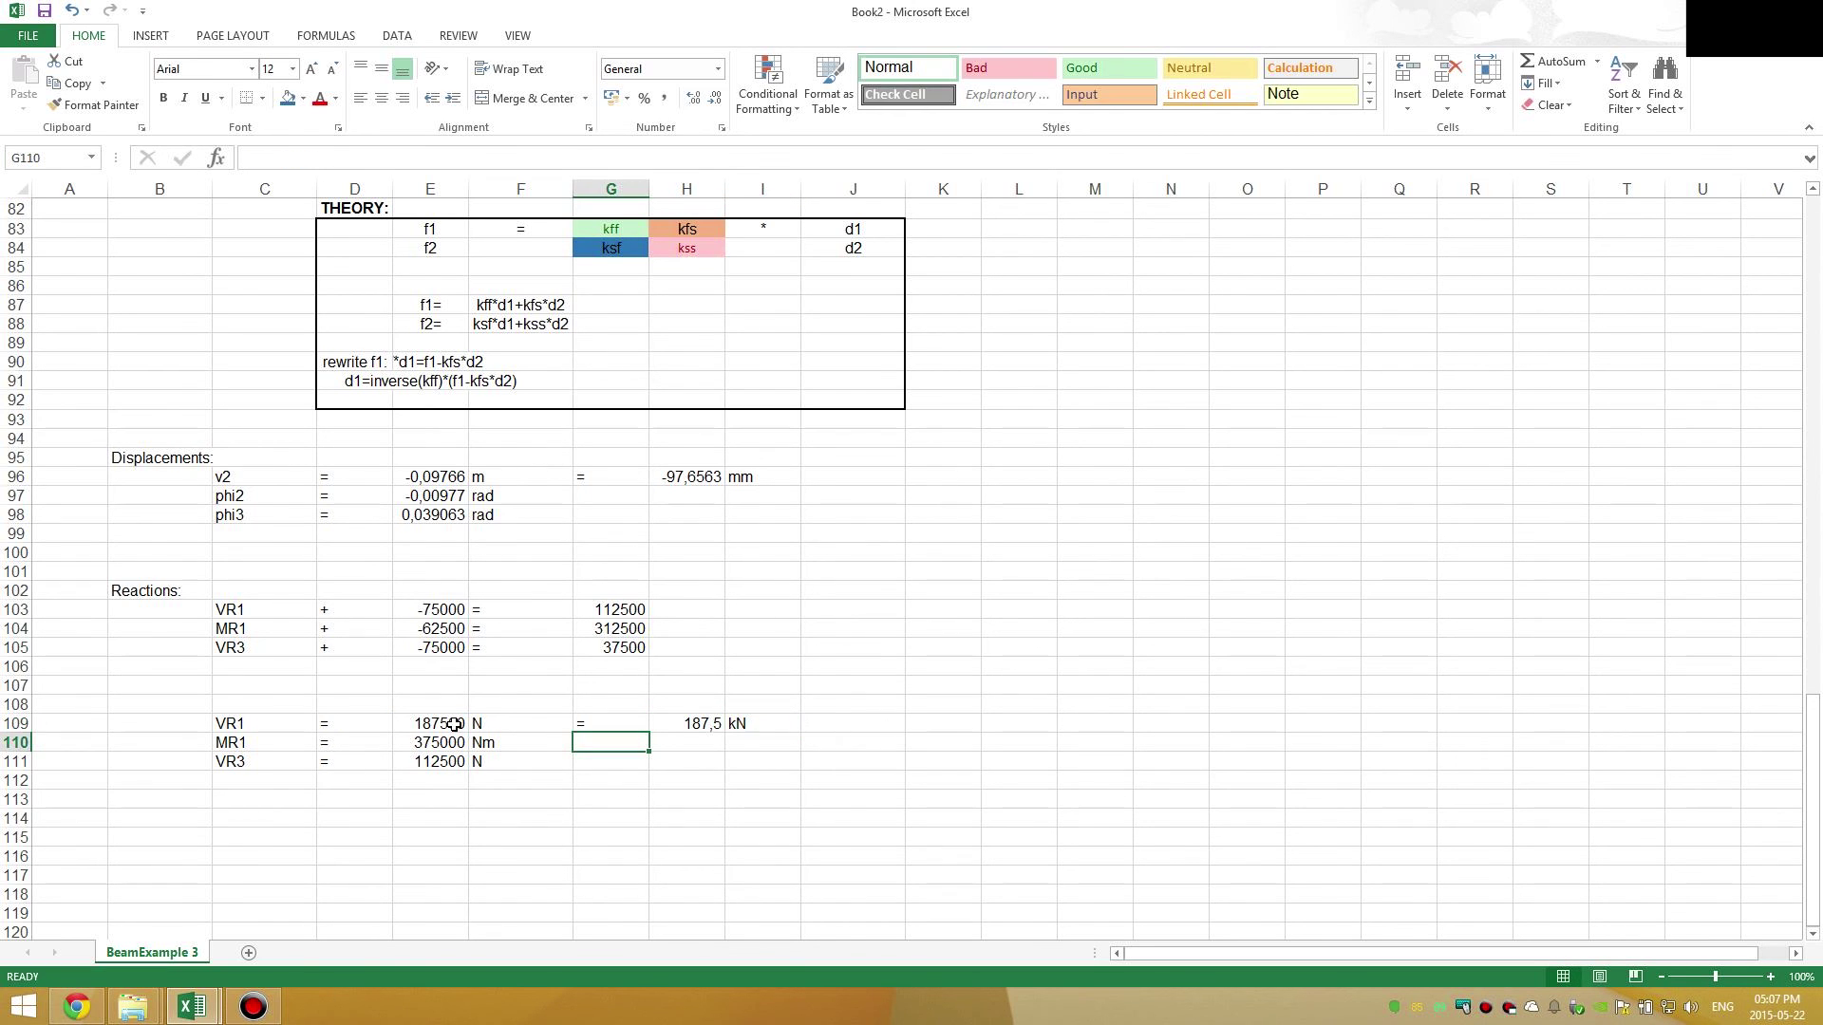
- Fill the G109:I109 conversion down to row 111 and change the MR1 unit in I110 to kNm
drag(602, 723, 800, 767)
click(762, 748)
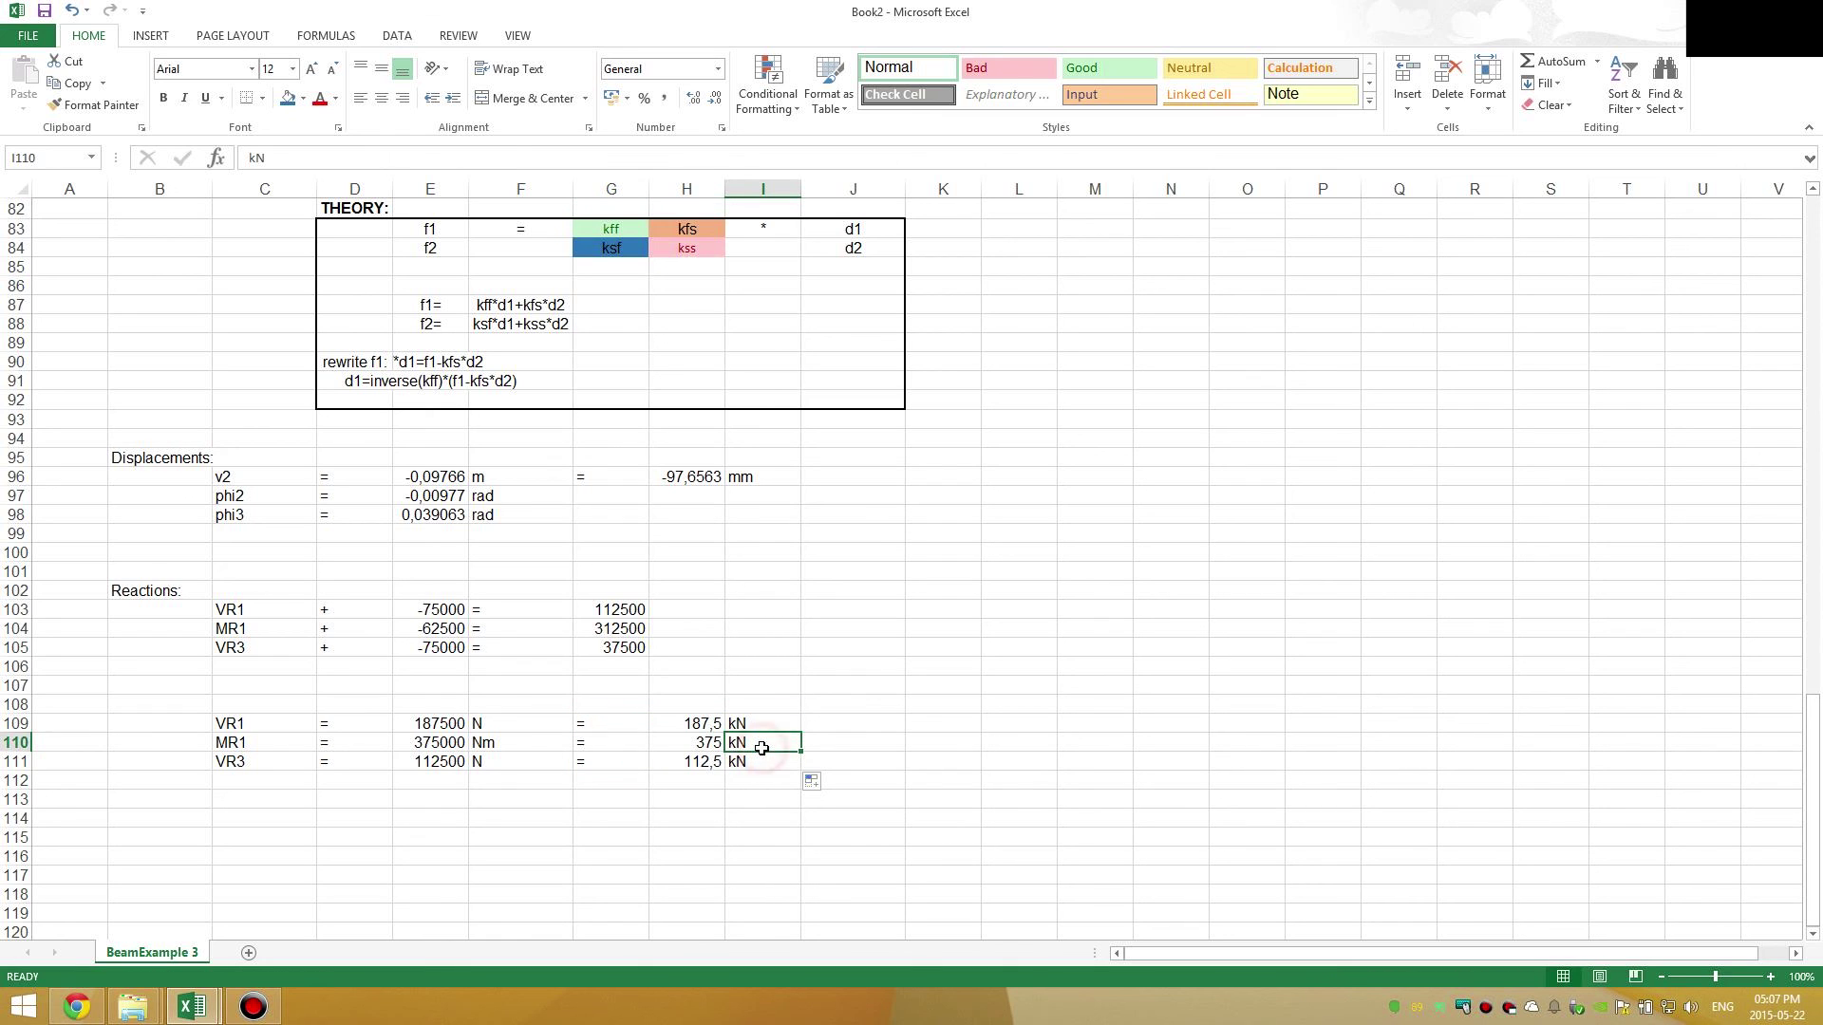
double_click(761, 748)
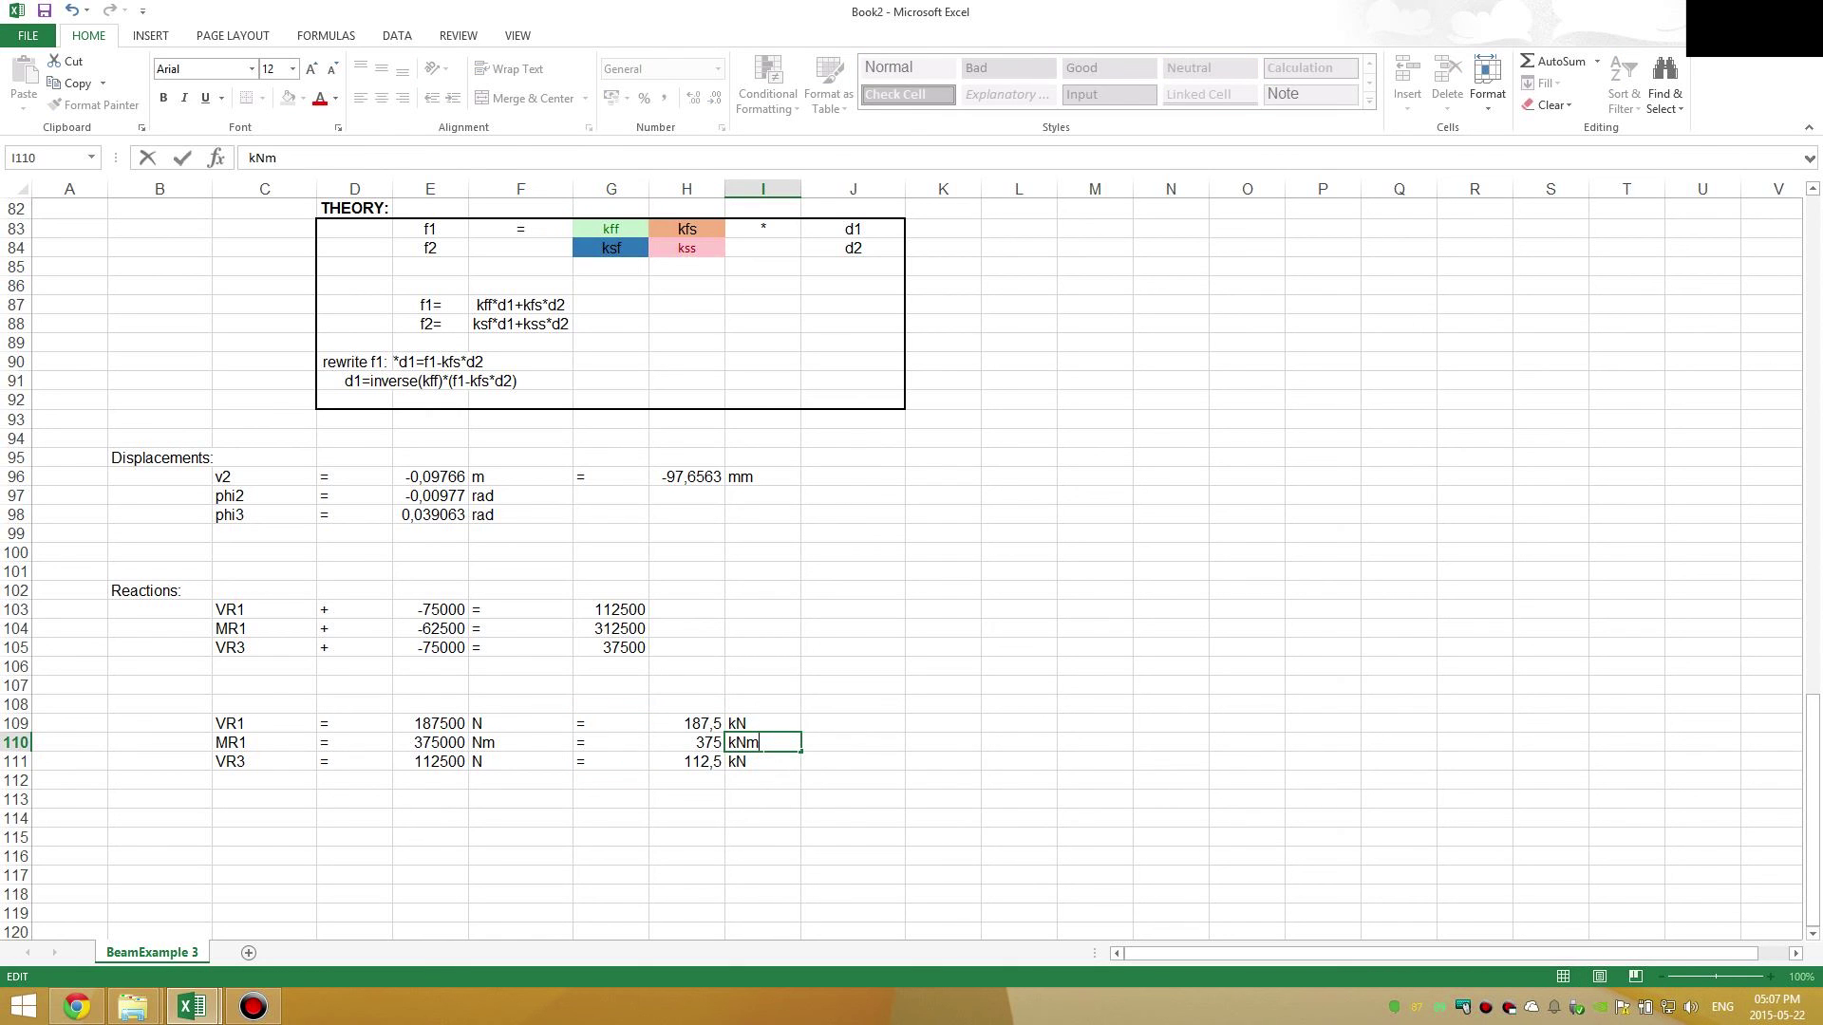
text(m)
key(Return)
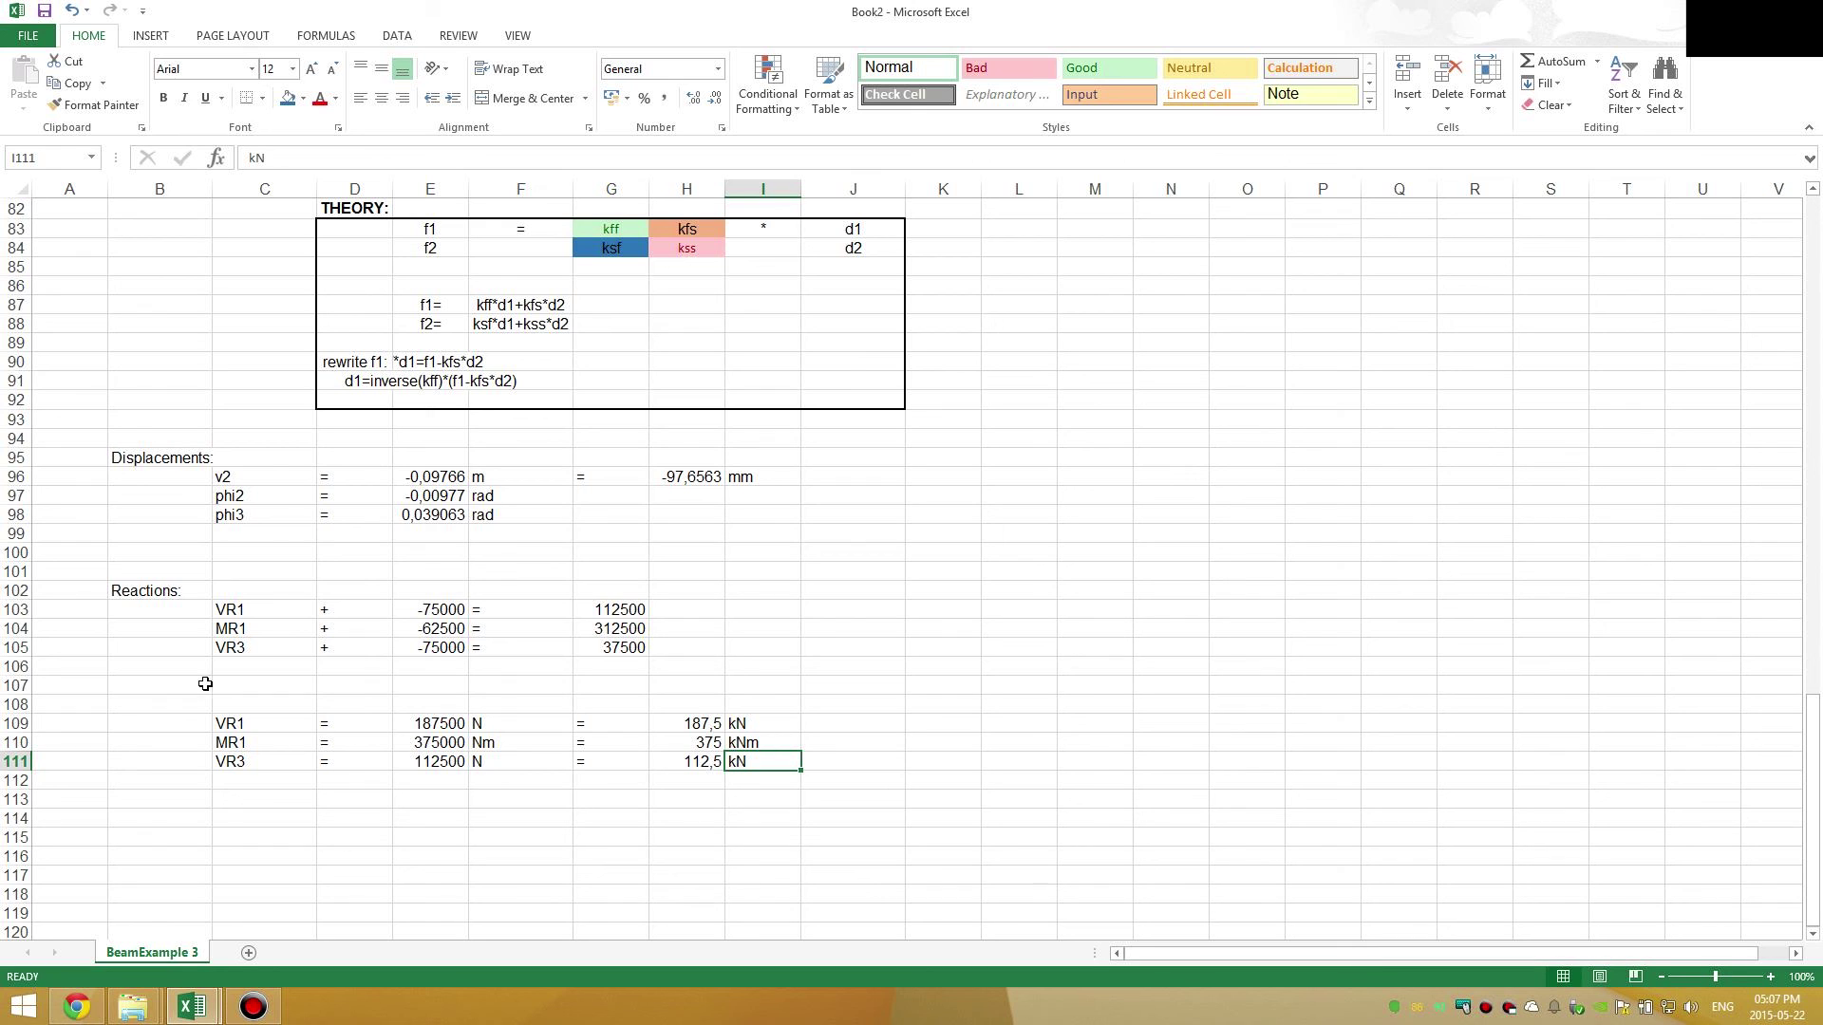
drag(234, 724, 764, 764)
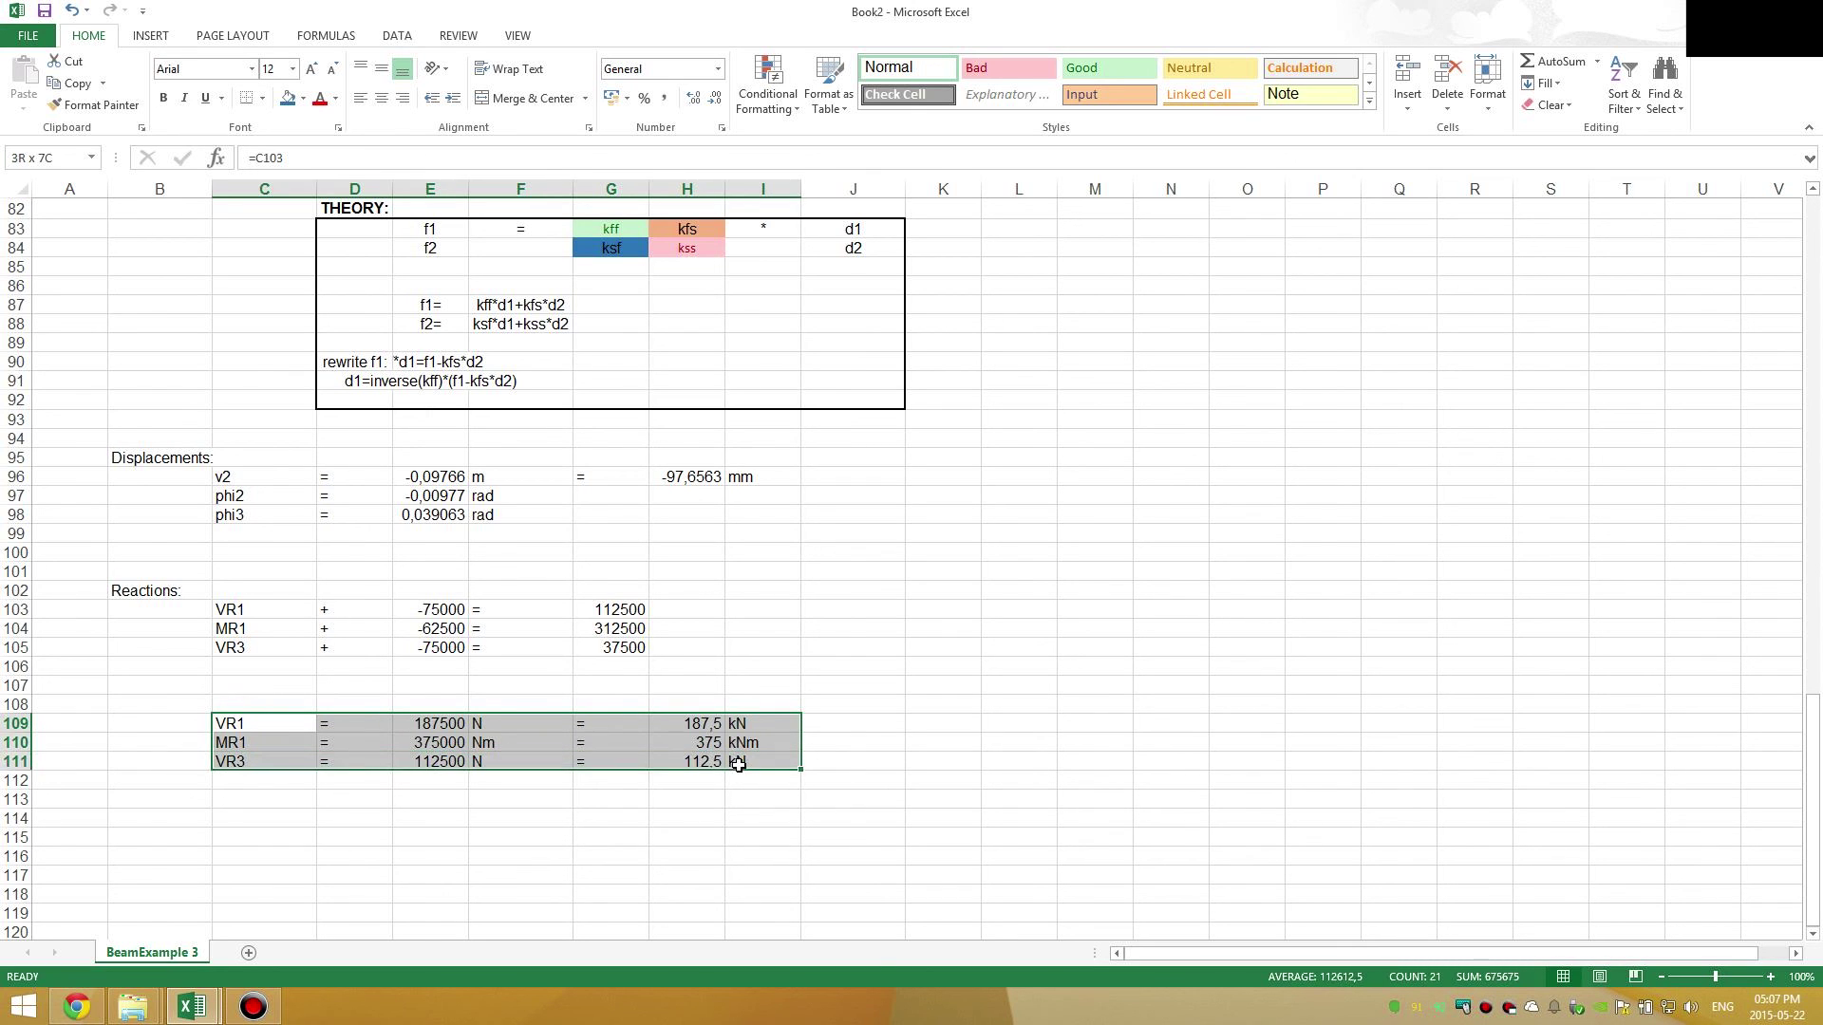
click(552, 818)
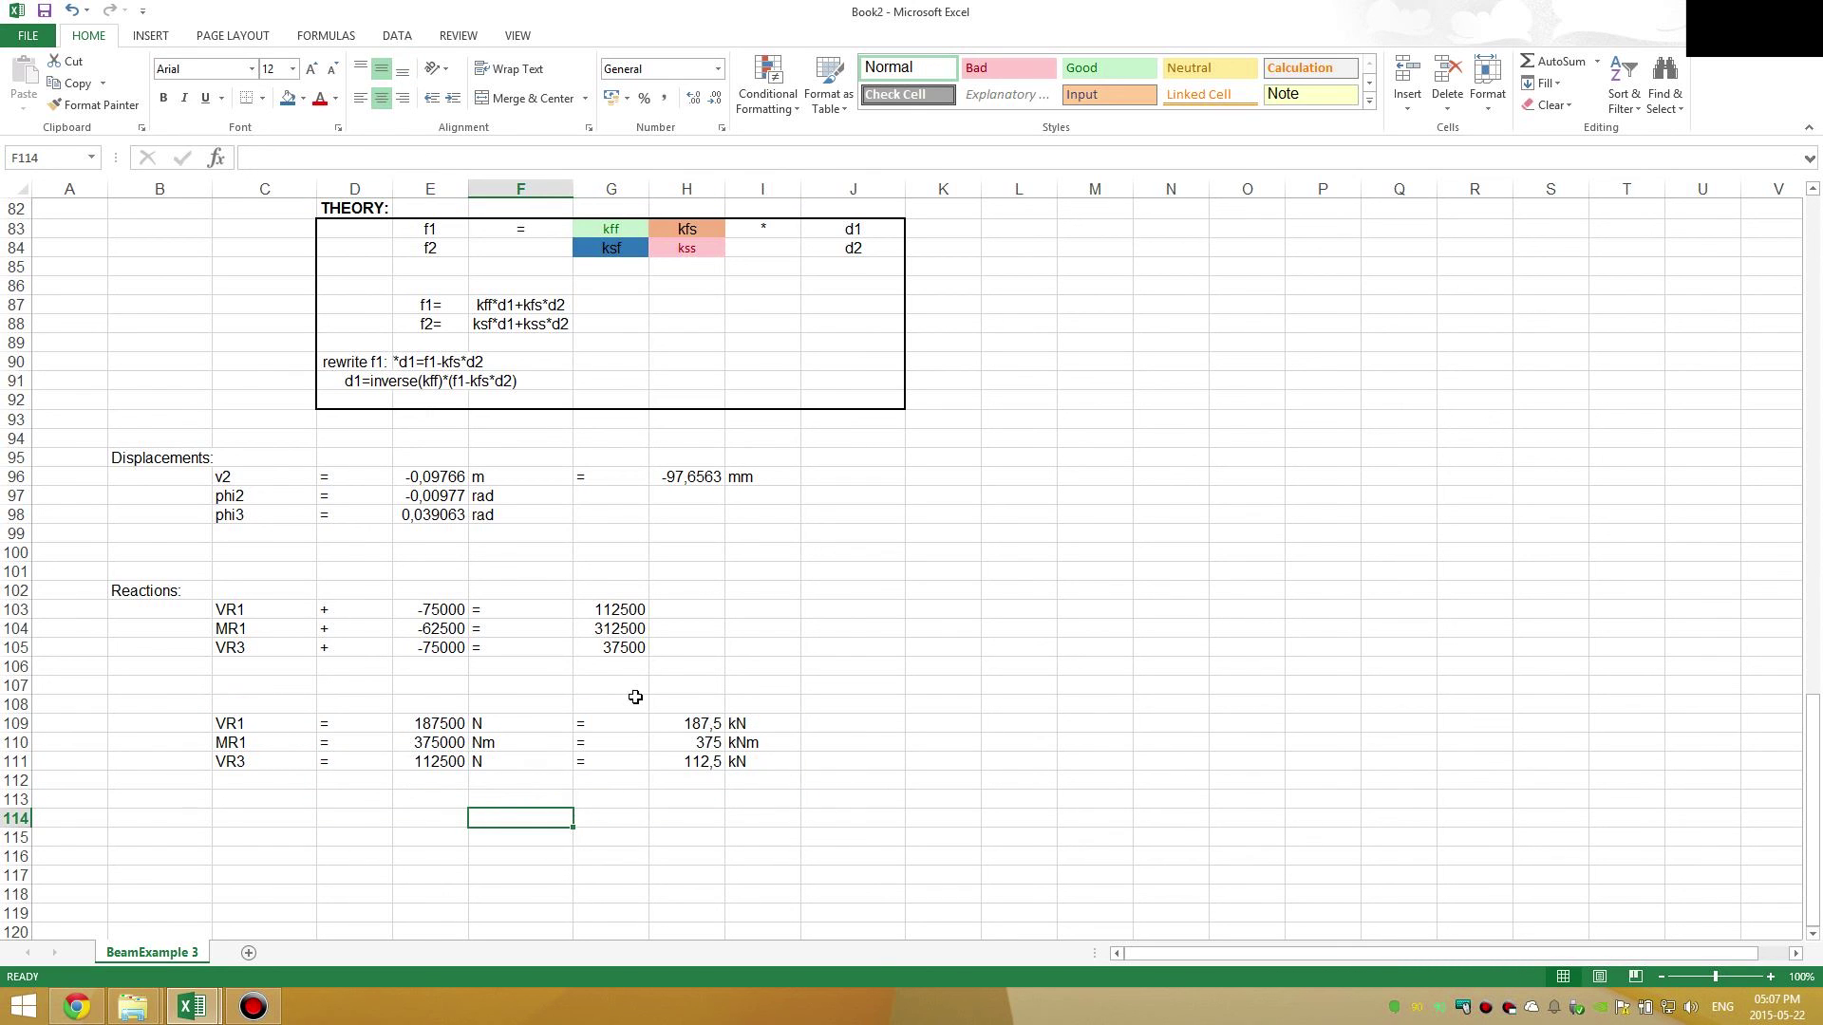
drag(675, 725, 755, 757)
click(700, 650)
- Move the embedded beam diagram down the sheet to sit beside the displacement and reaction results, around rows 97 to 115
scroll(959, 590, up, 8)
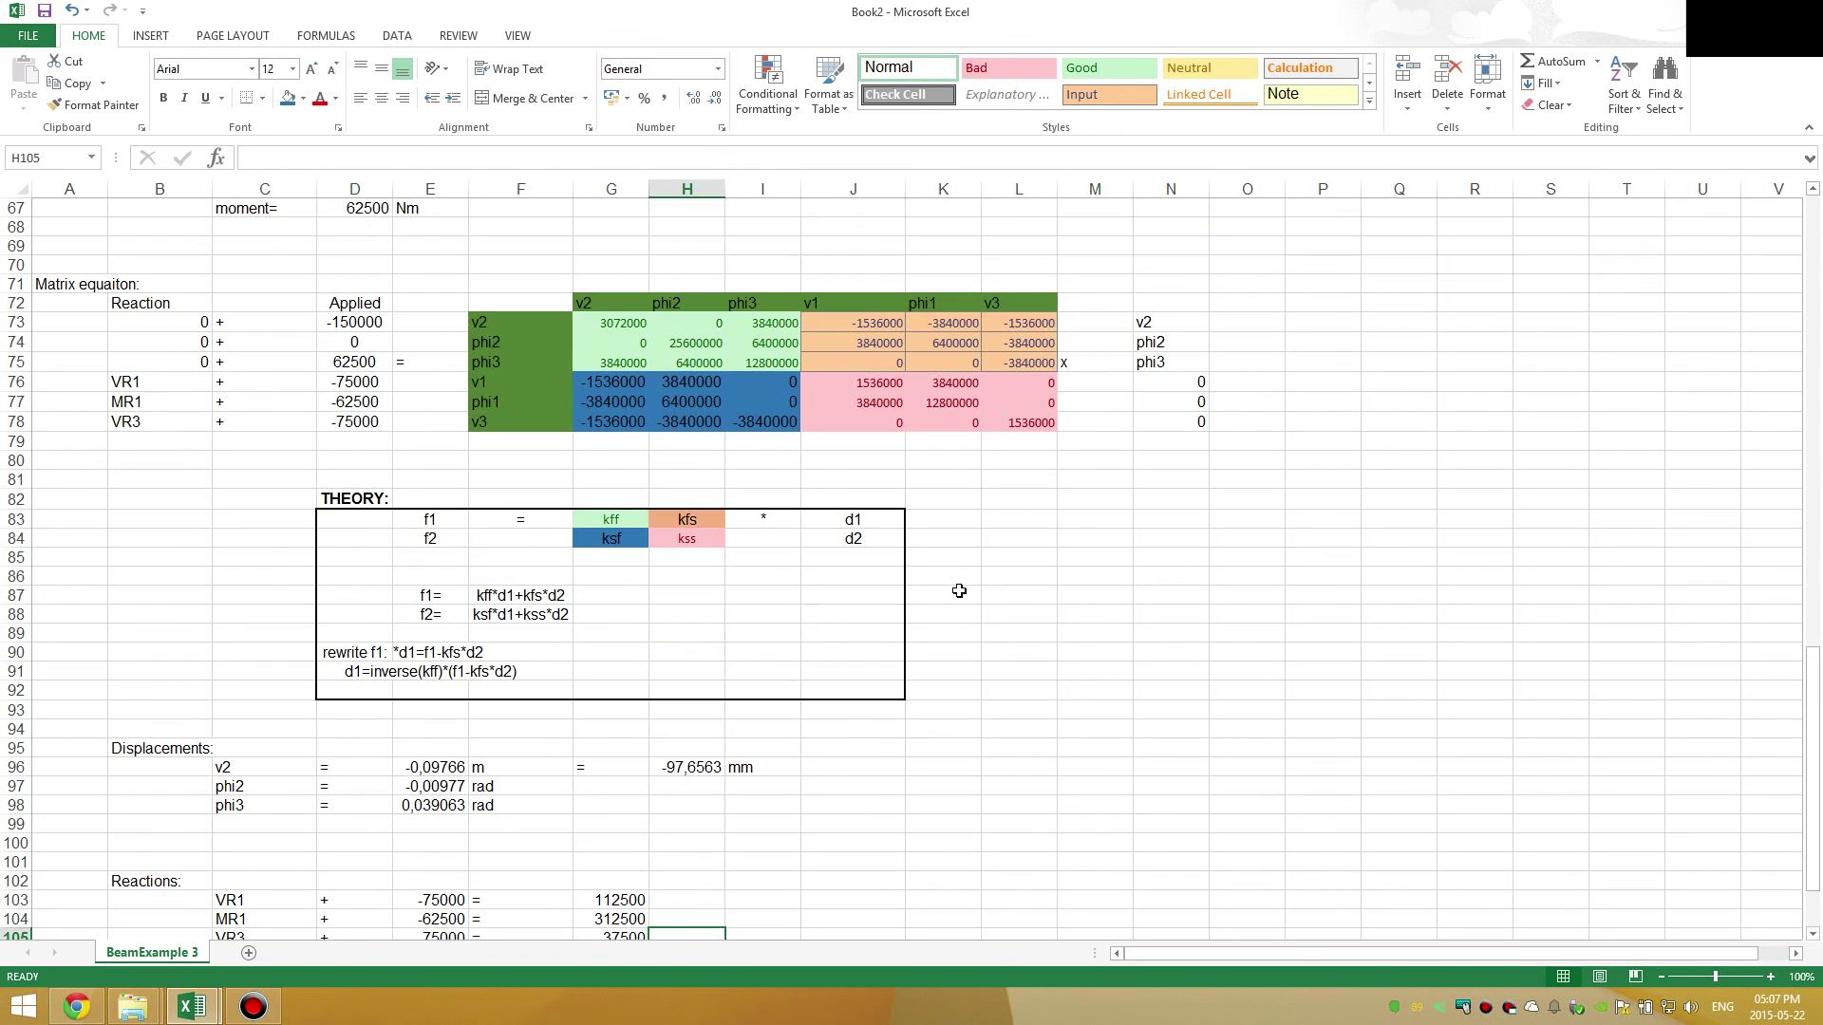
drag(1114, 374, 1090, 814)
scroll(1091, 813, down, 5)
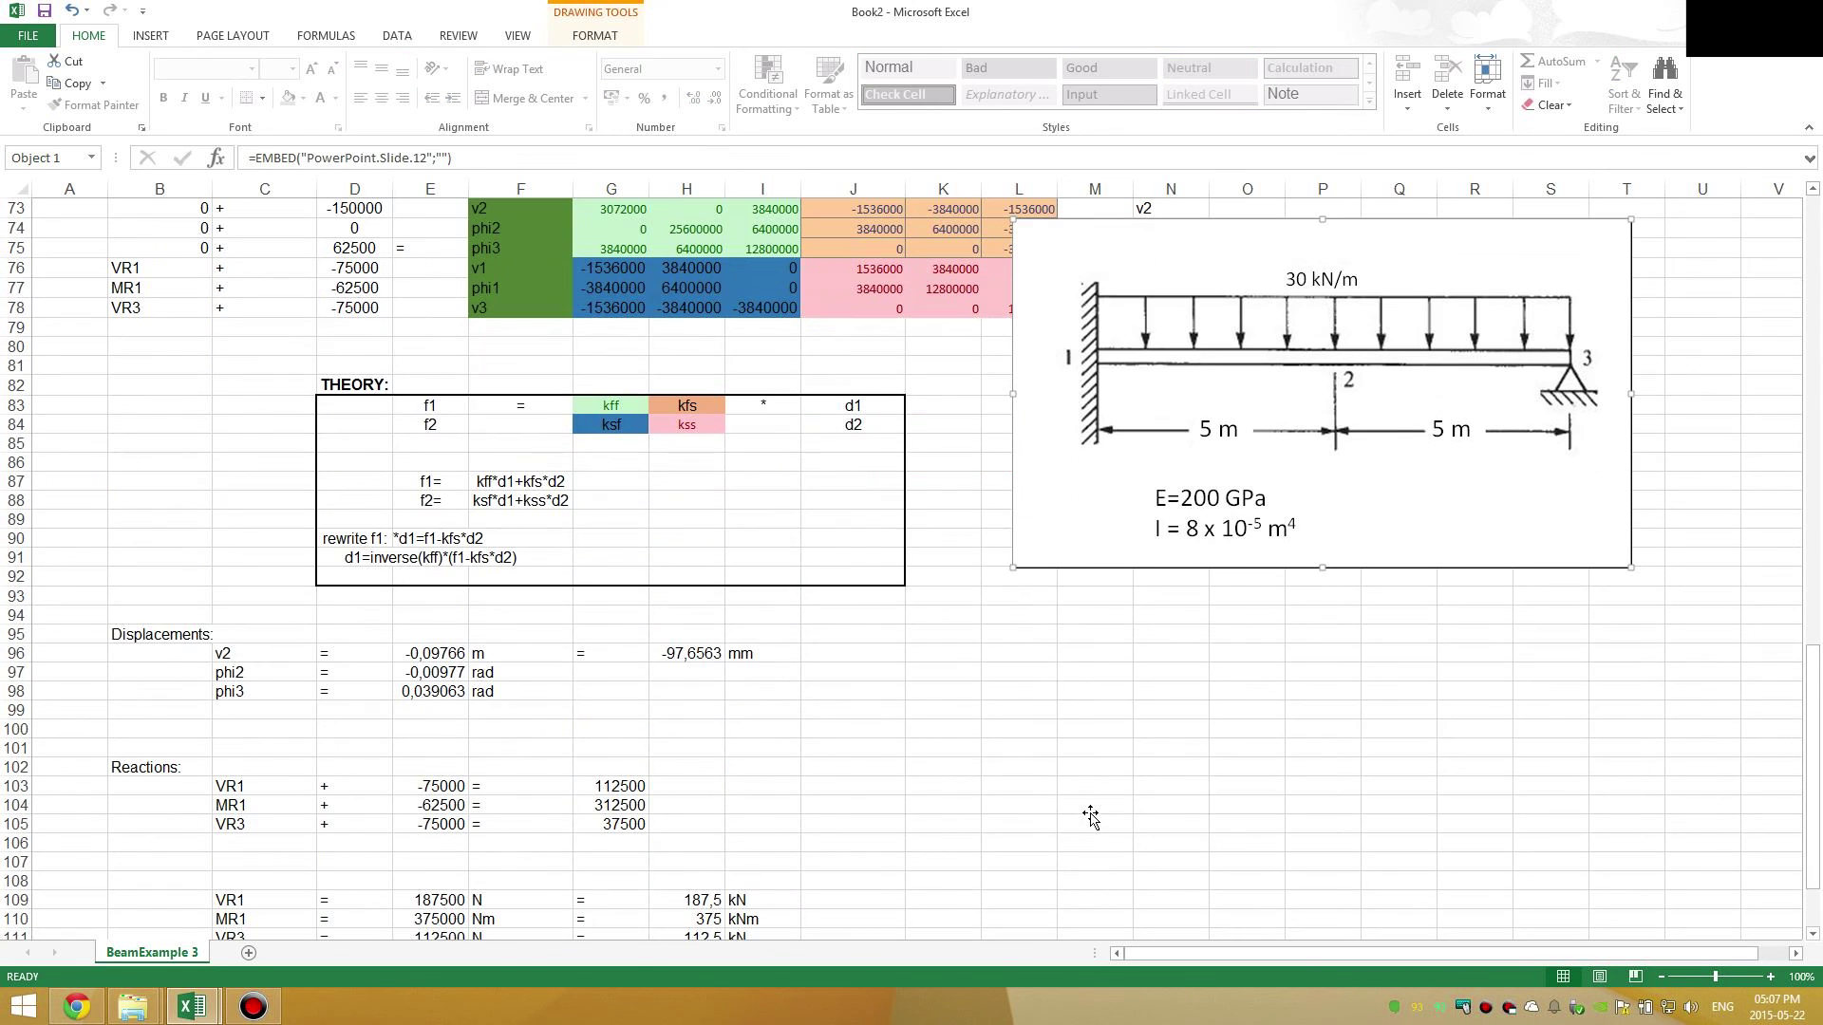
drag(1089, 479, 944, 770)
scroll(944, 770, down, 5)
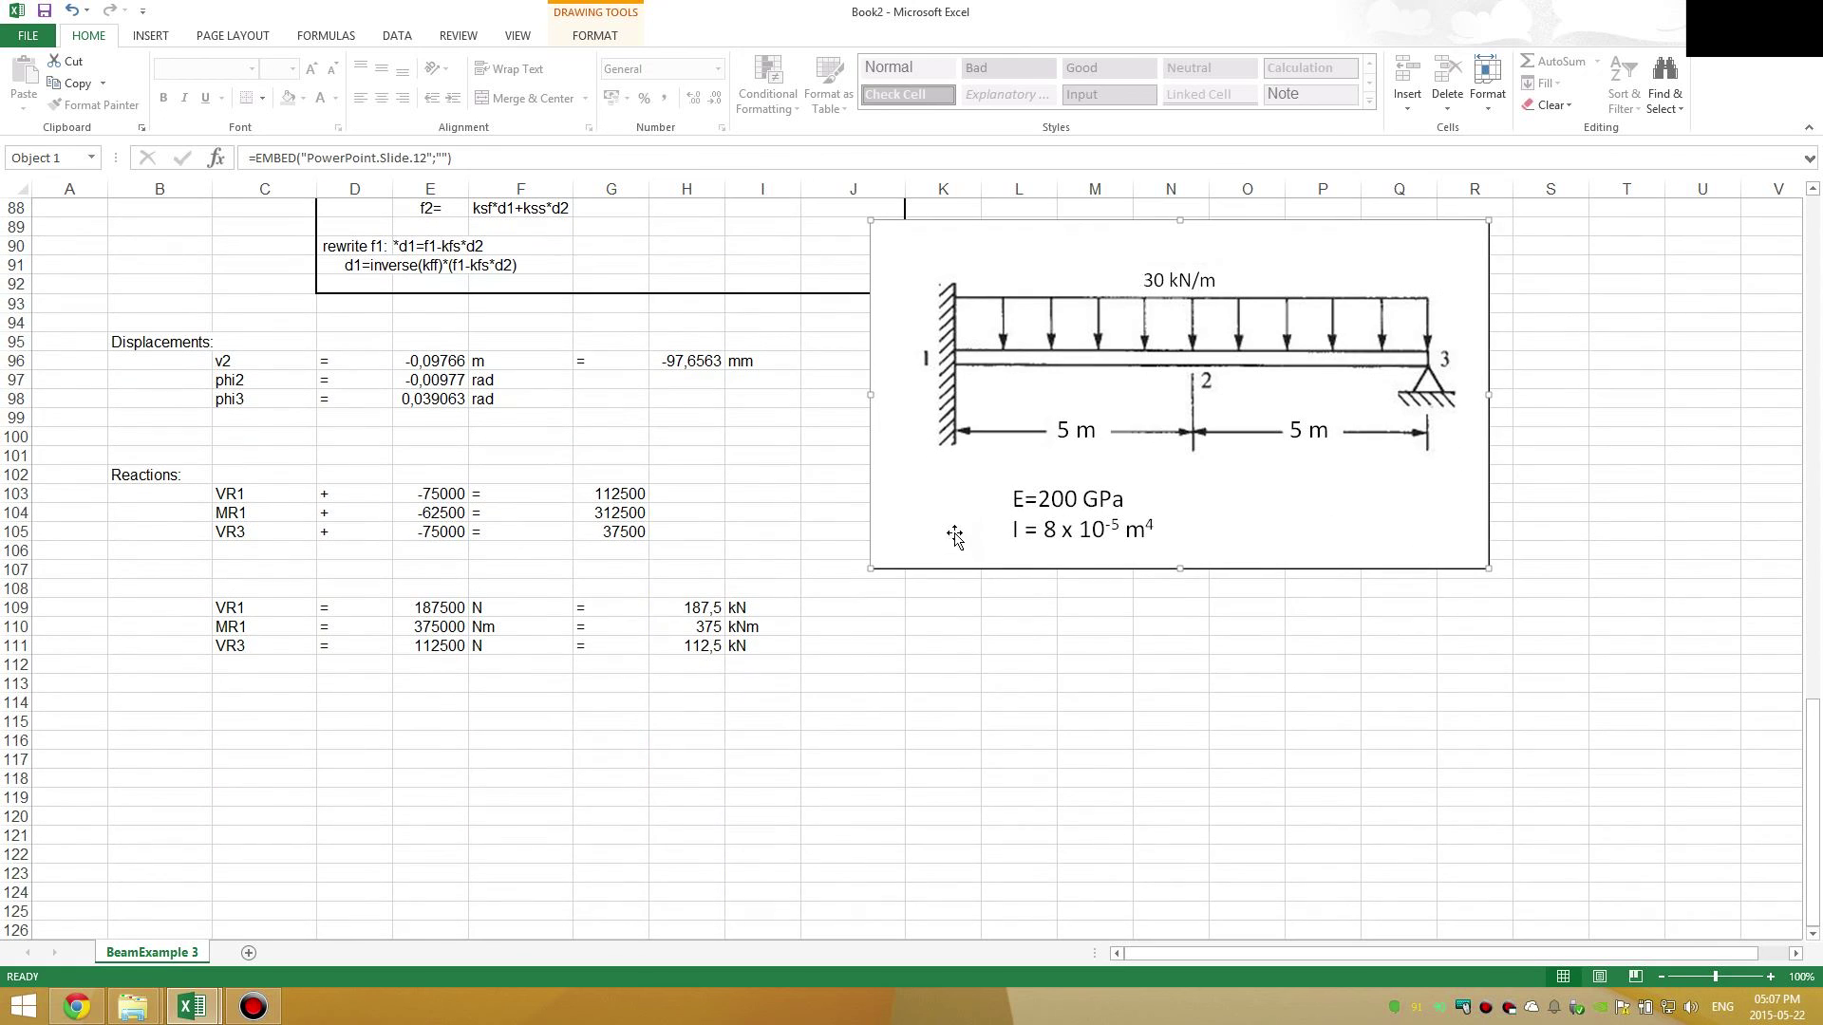
drag(954, 534, 911, 694)
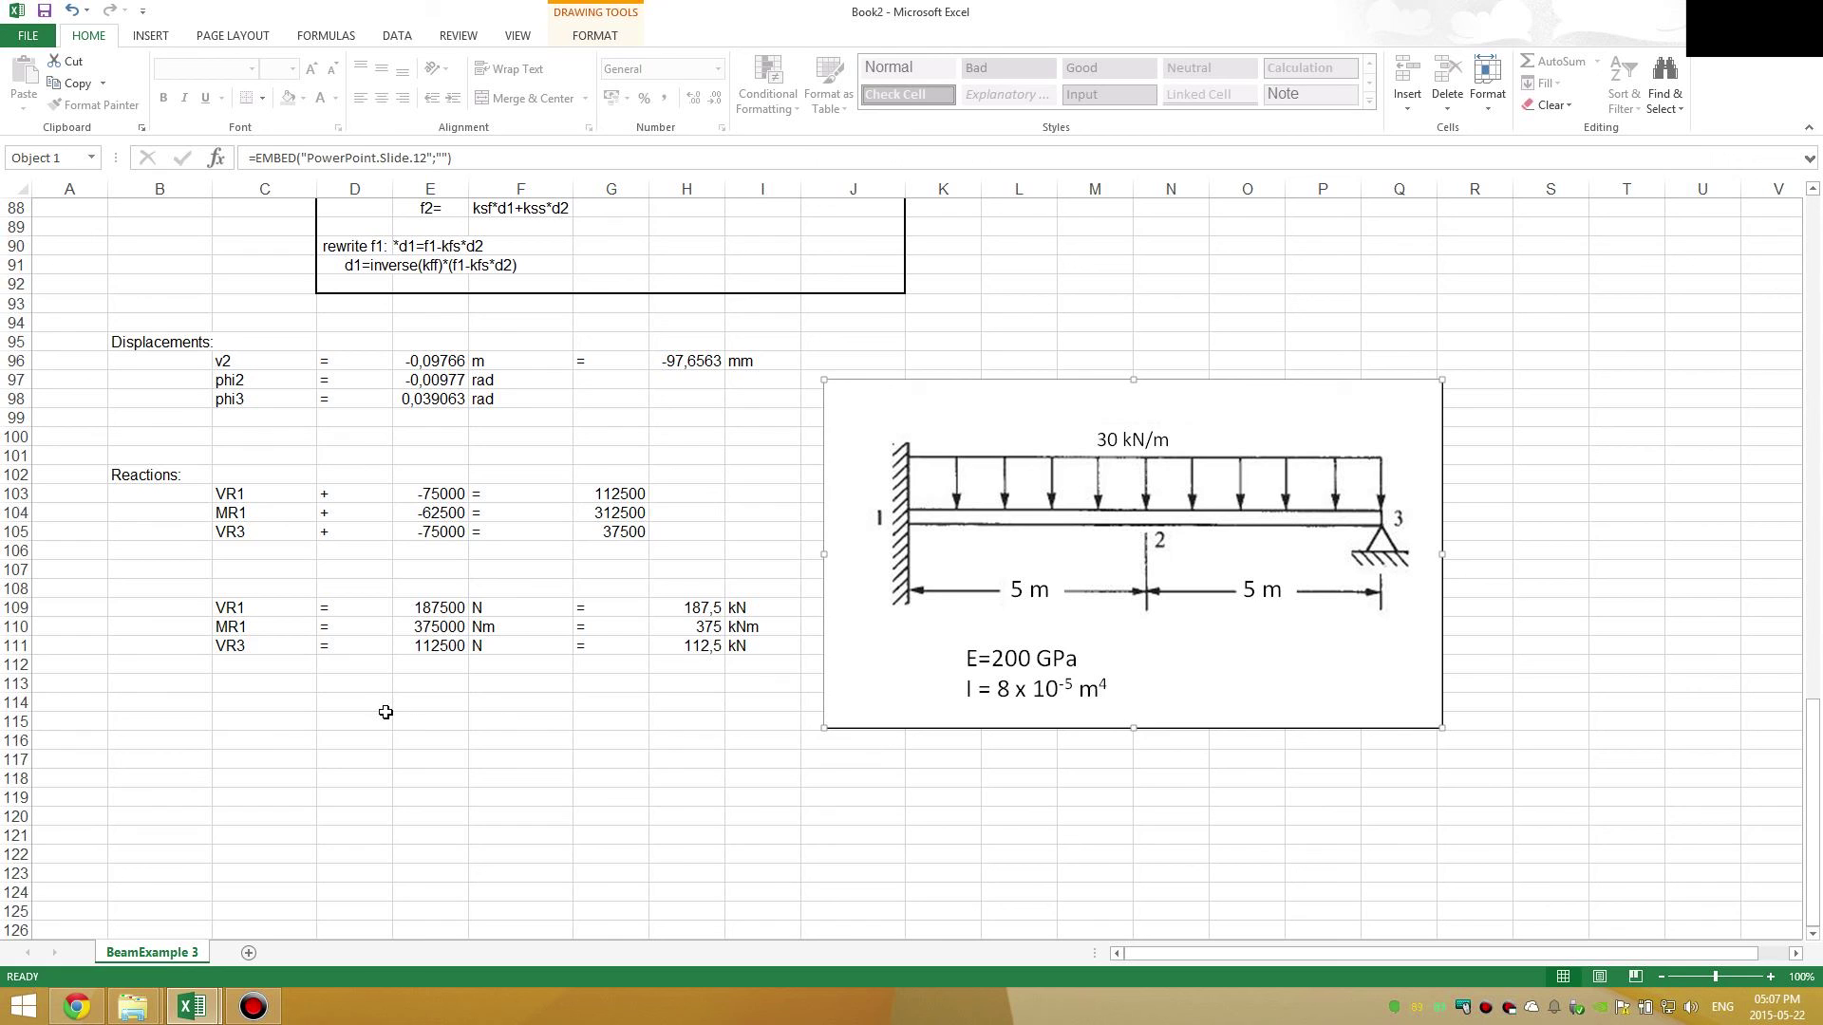
click(686, 609)
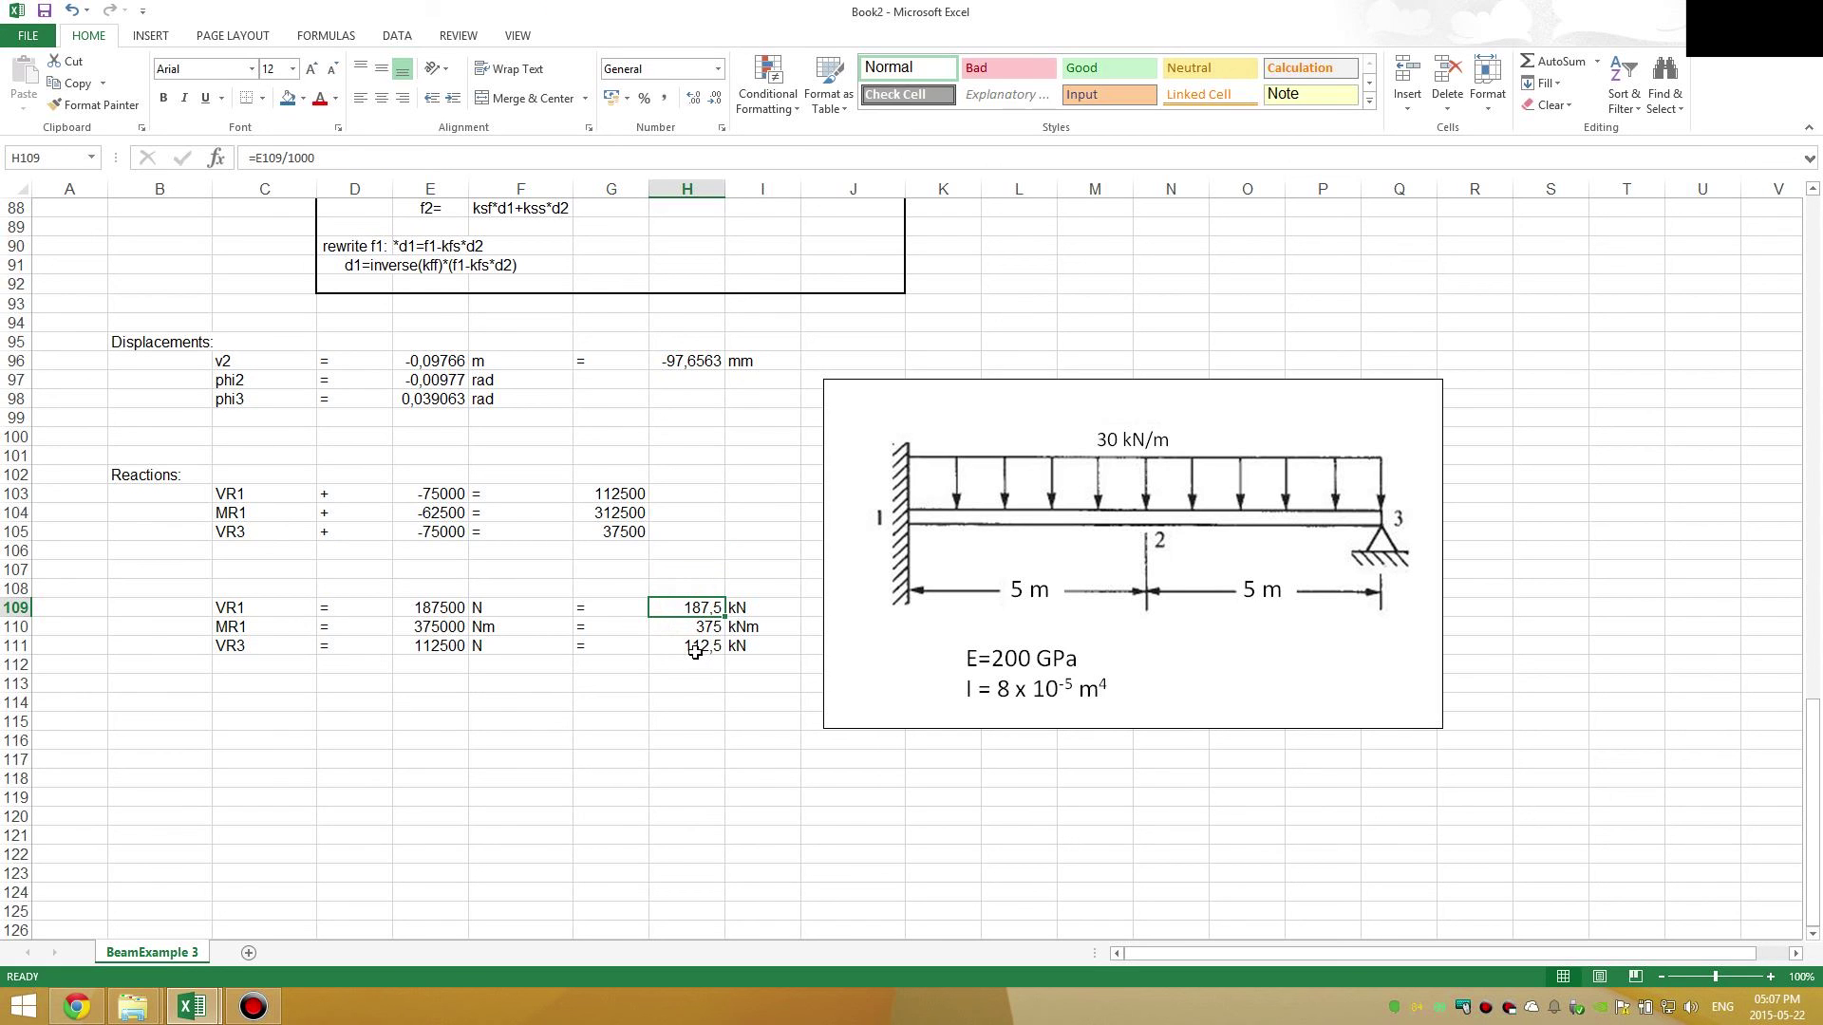
click(695, 652)
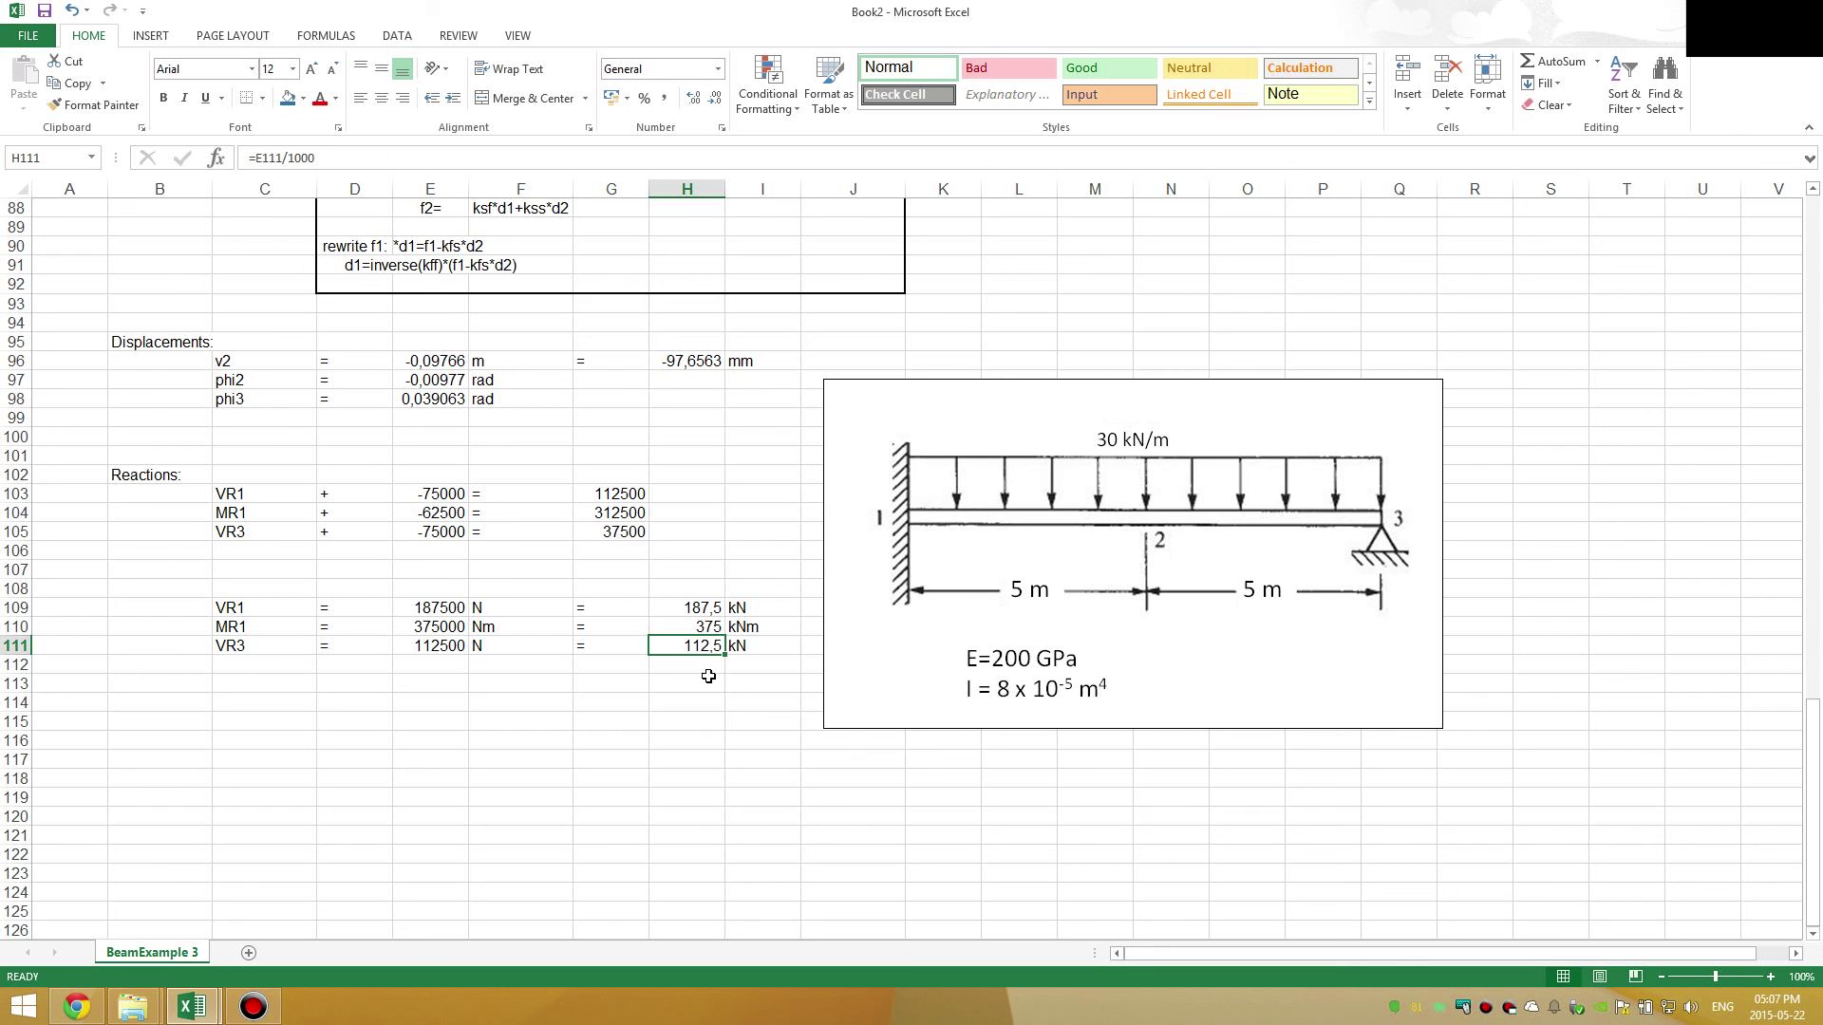
click(702, 708)
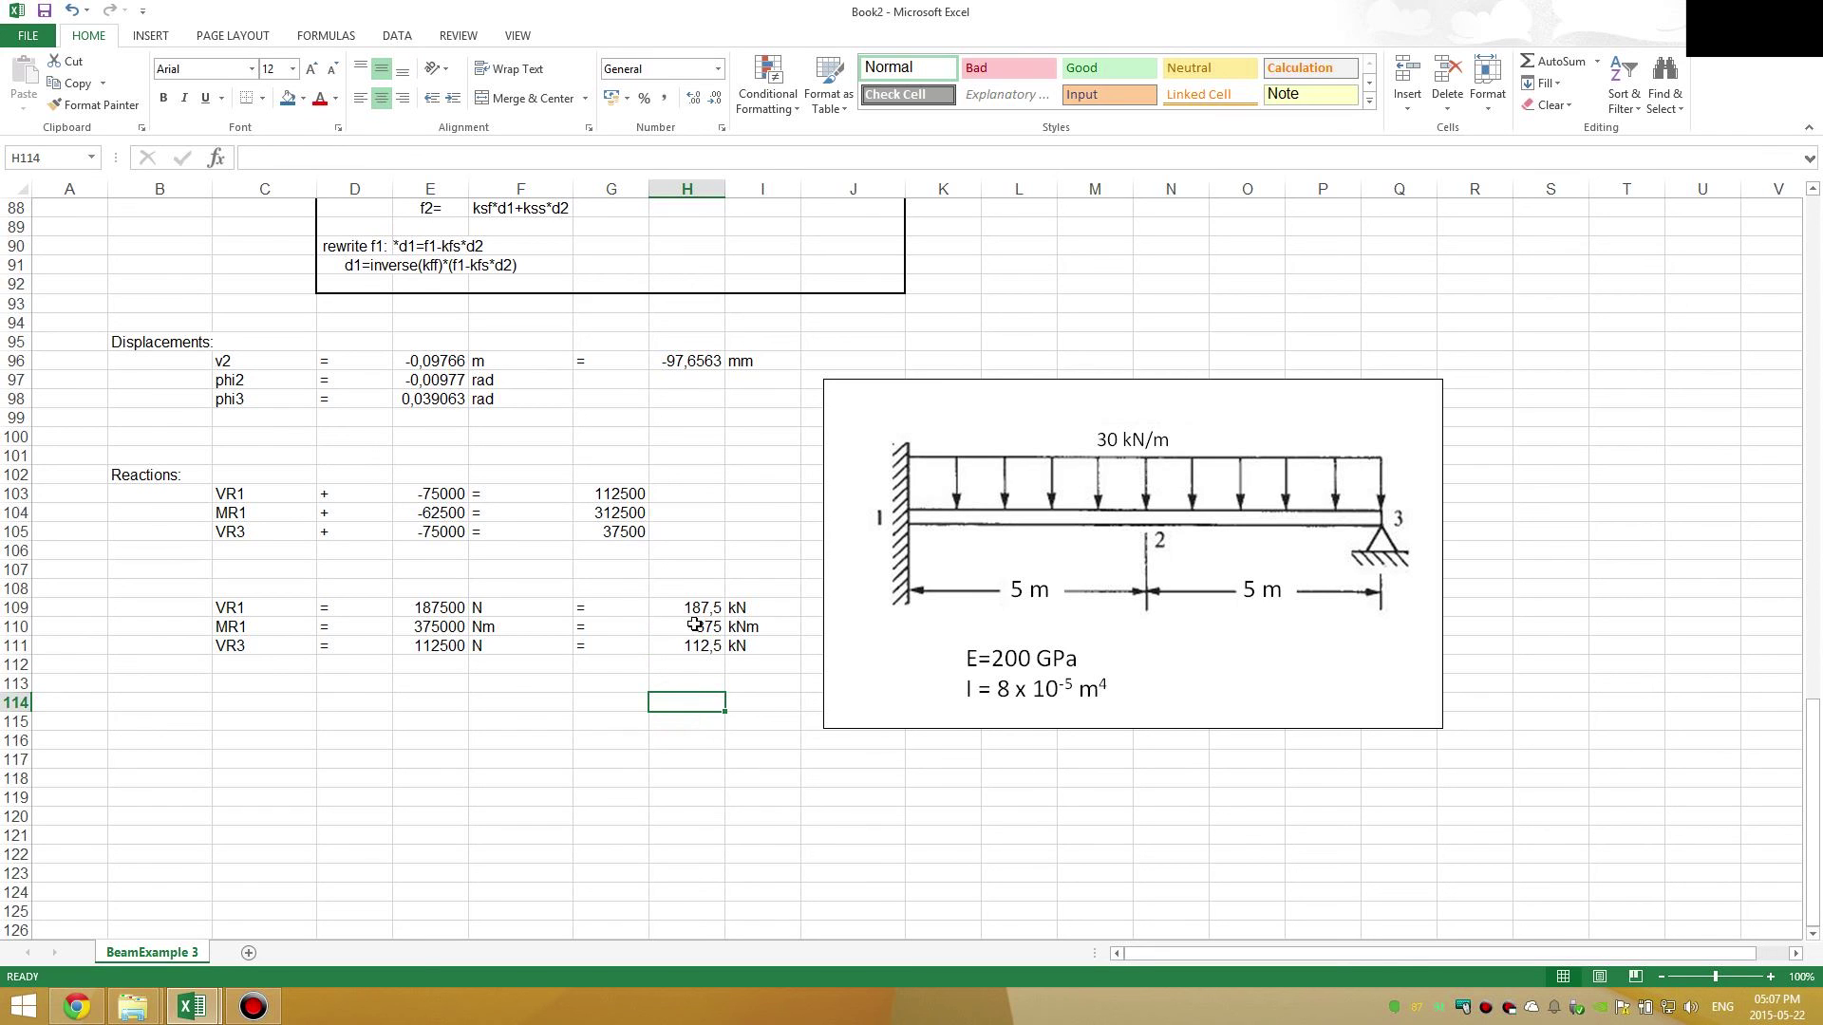